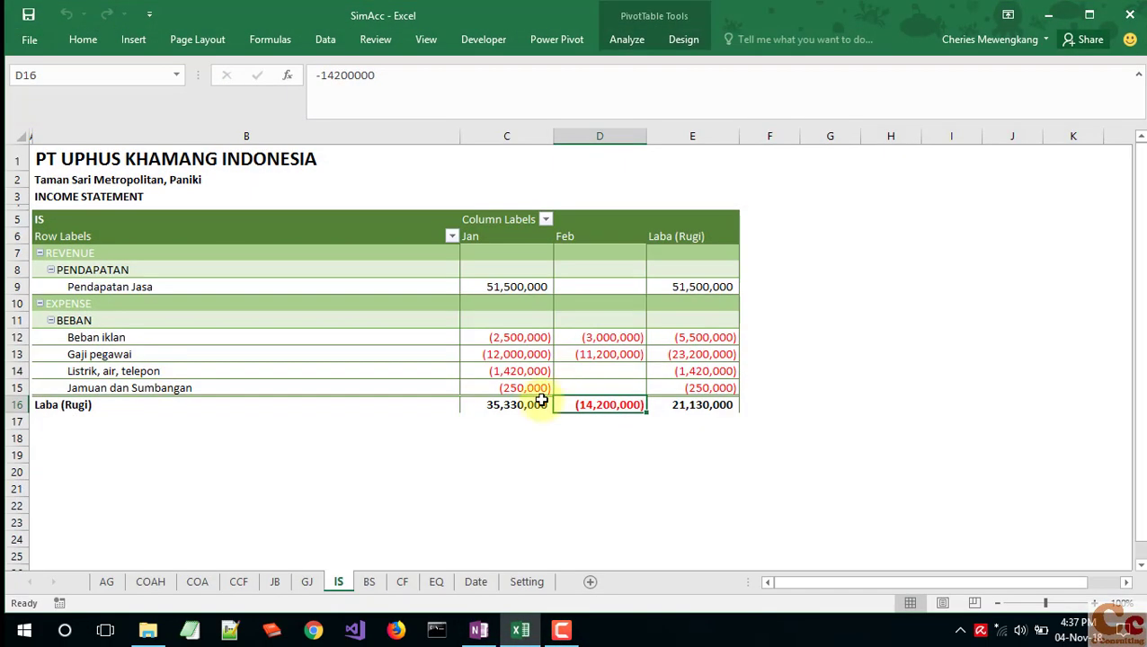
Step: Insert a new sheet after the IS sheet and rename it LA
click(372, 405)
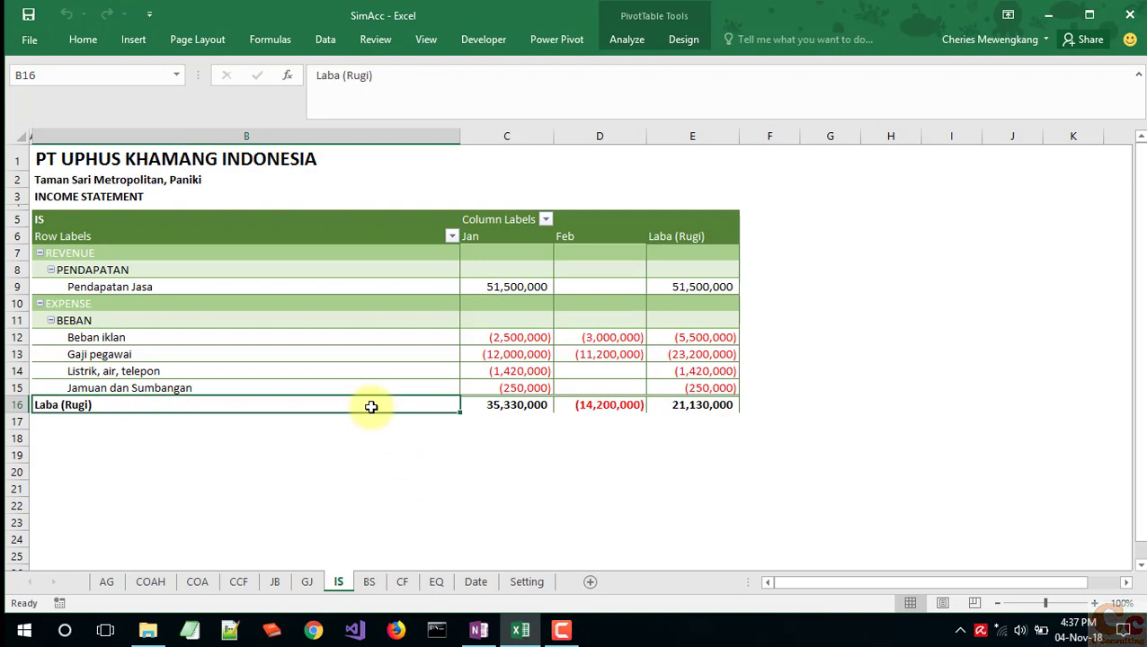
click(590, 582)
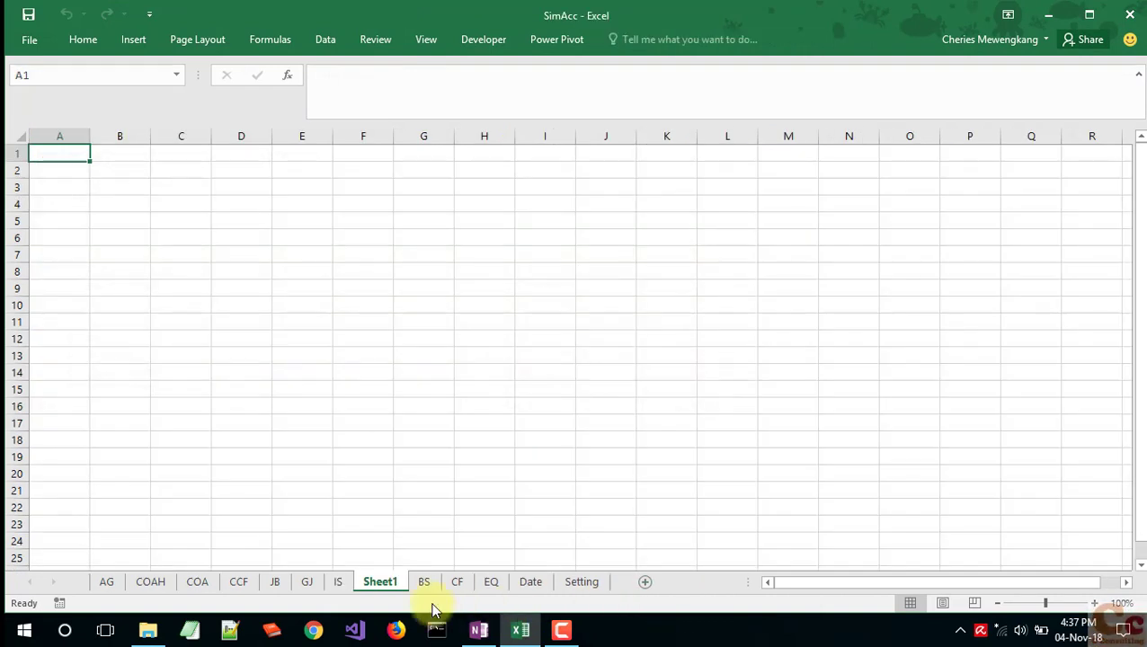
double_click(378, 581)
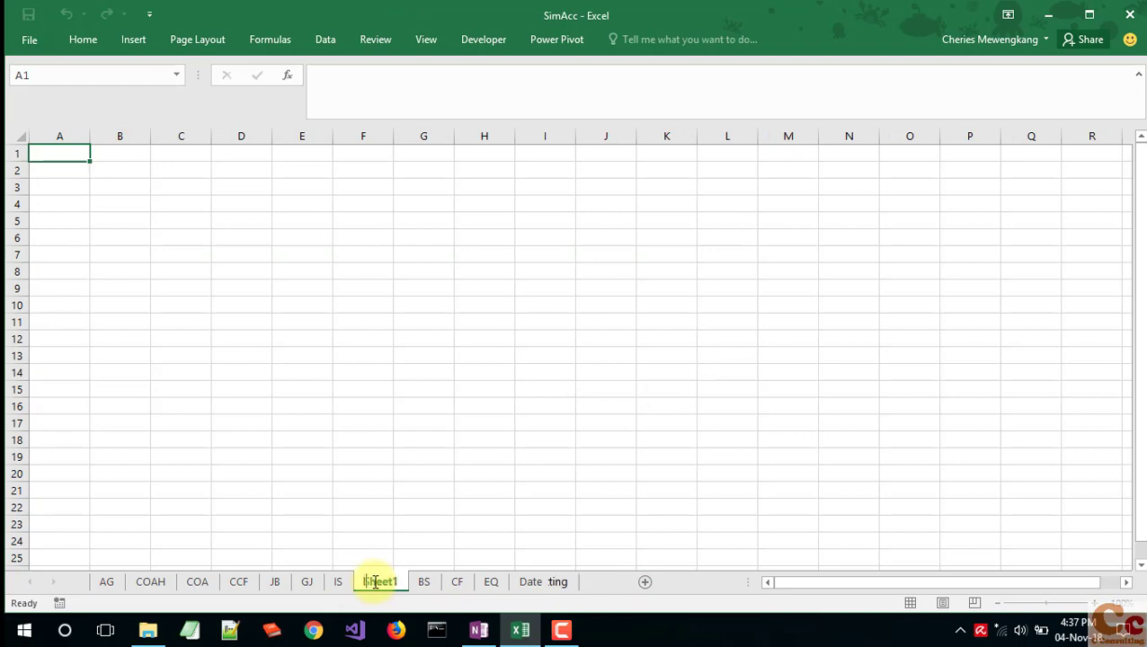
text(LR)
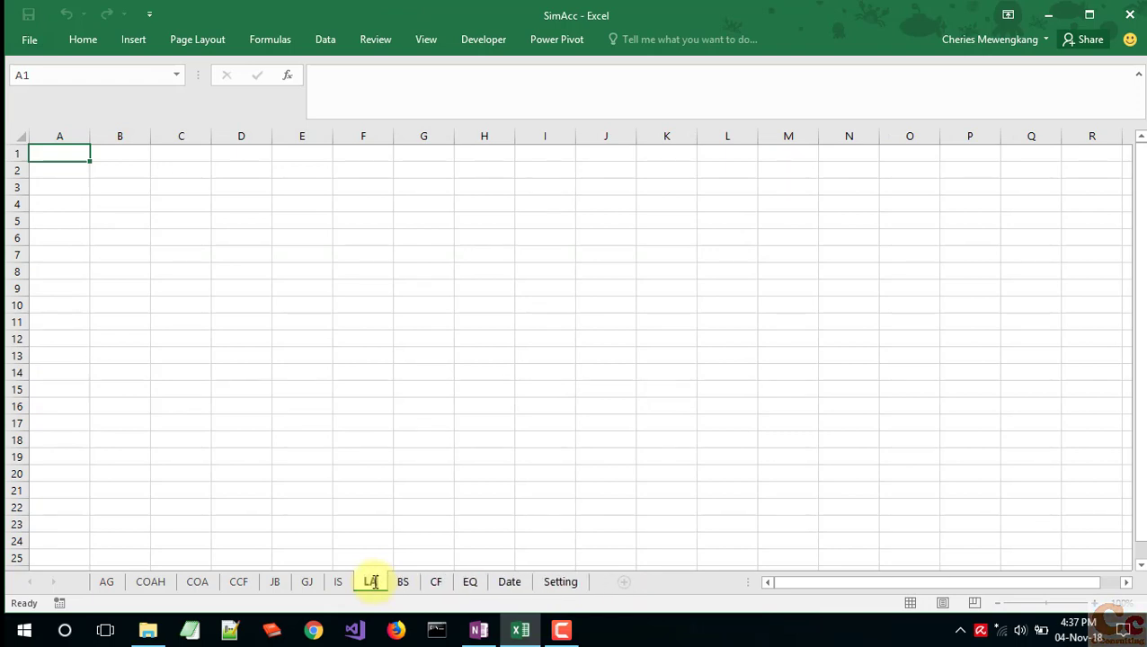
key(Return)
click(103, 241)
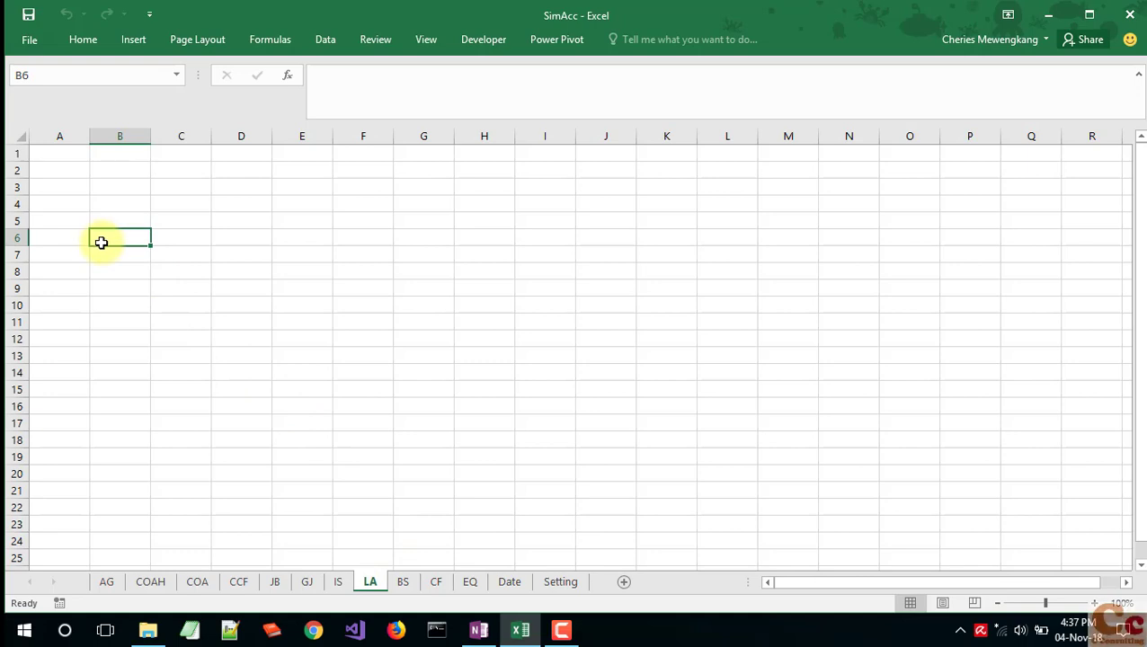
Step: Create a table at B6 with Date and Ref as the first headers
click(97, 301)
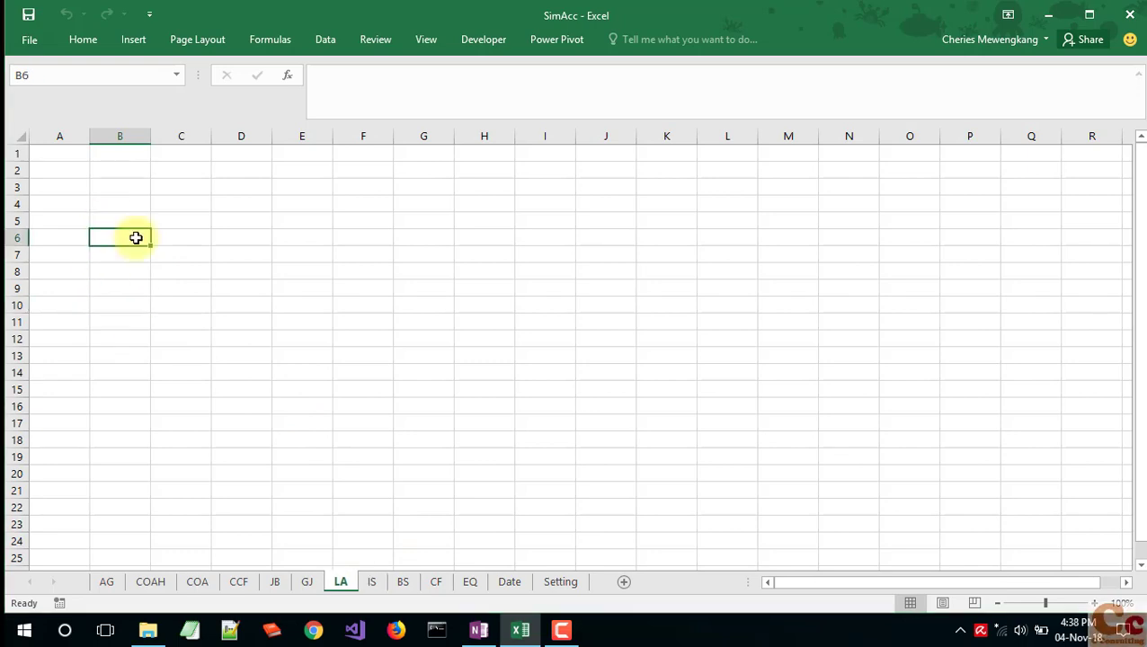
key(ctrl+t)
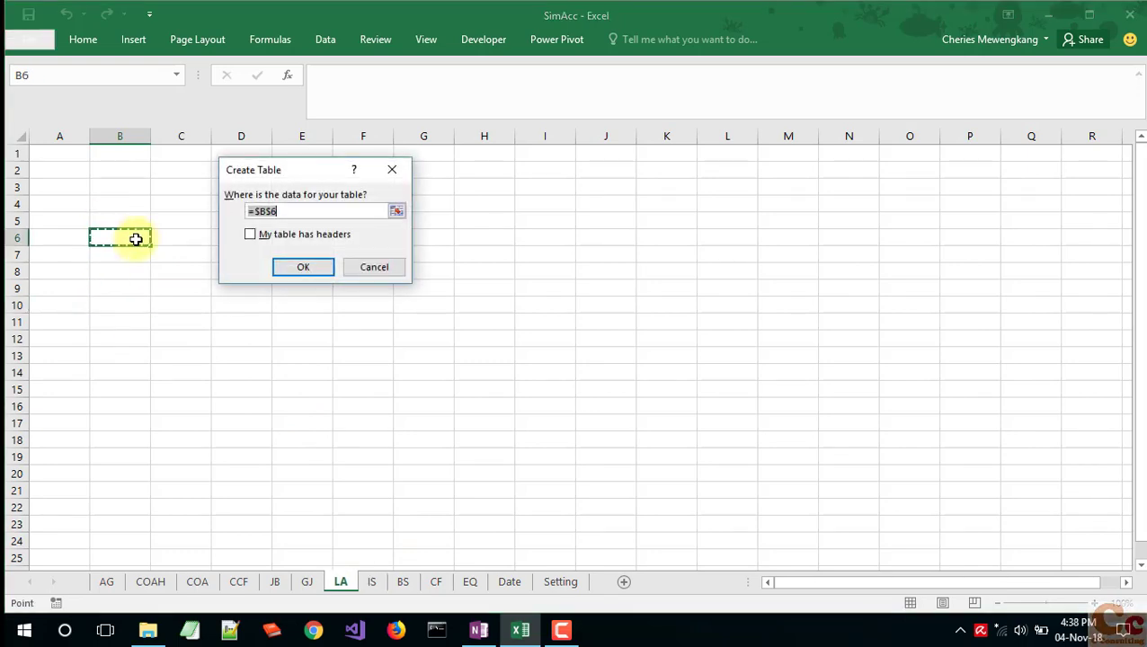
click(285, 270)
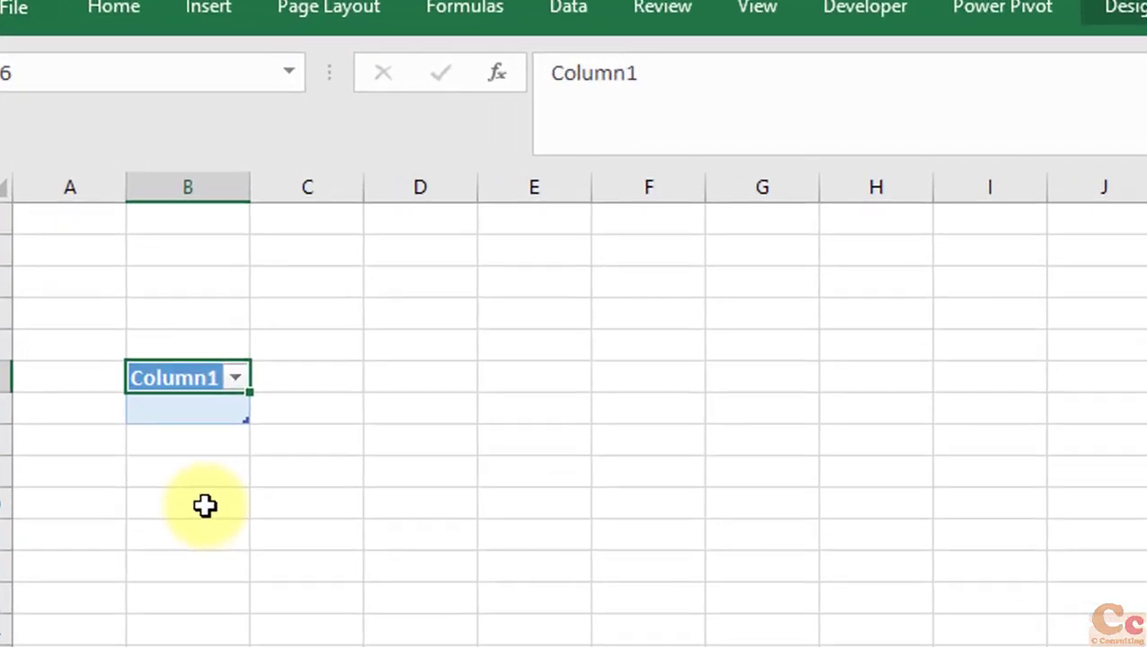
text(dA)
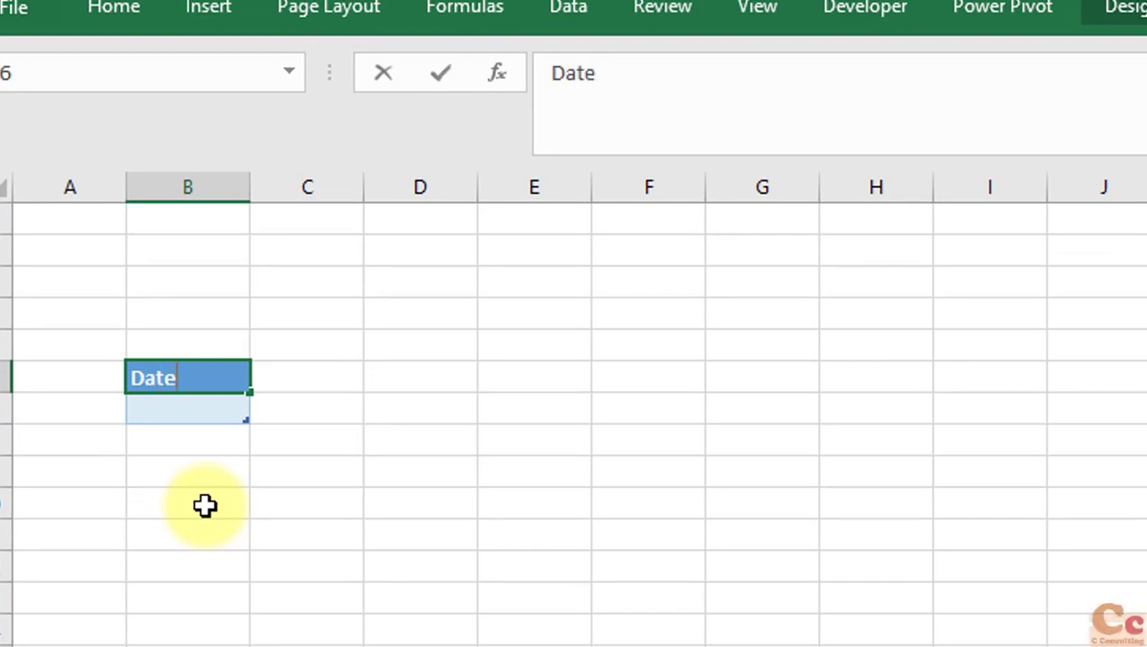
key(Return)
key(Up)
key(Right)
text(Re)
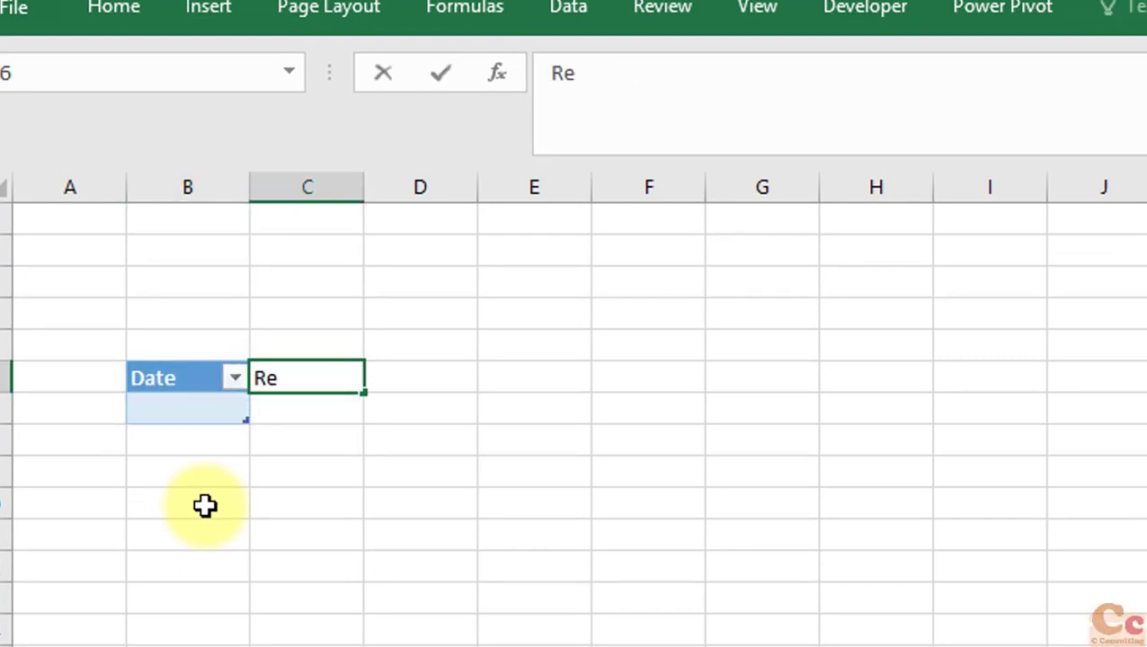
key(Return)
key(Up)
key(Right)
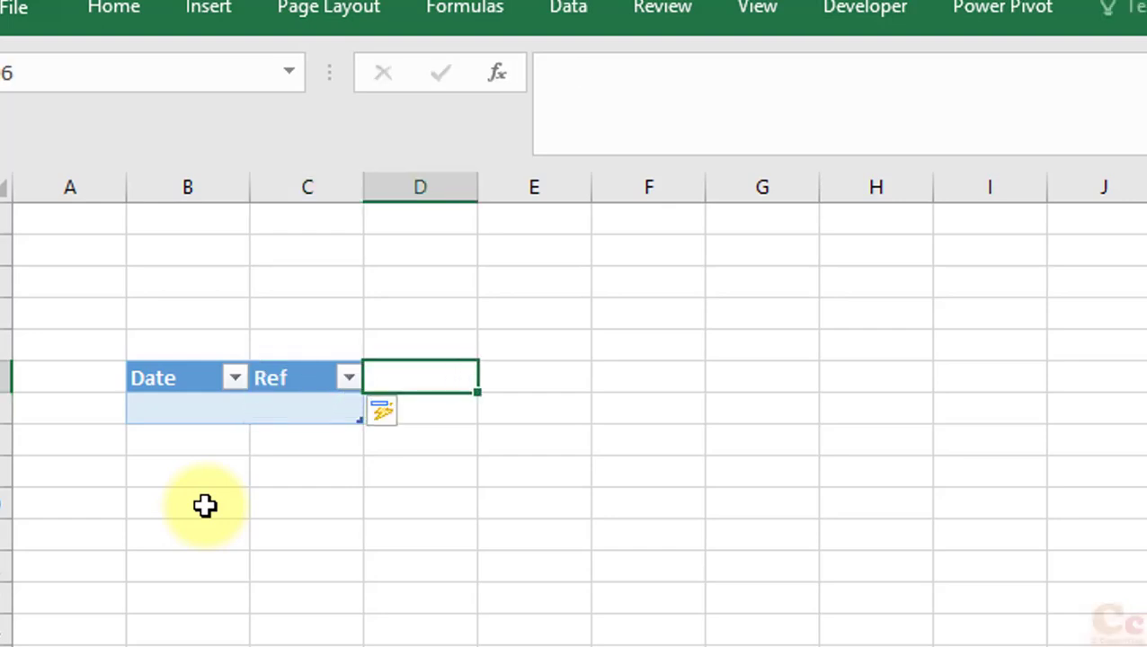
Step: Add the Description, Debit, Credit and Balance headers in D6:G6
text(Descrip)
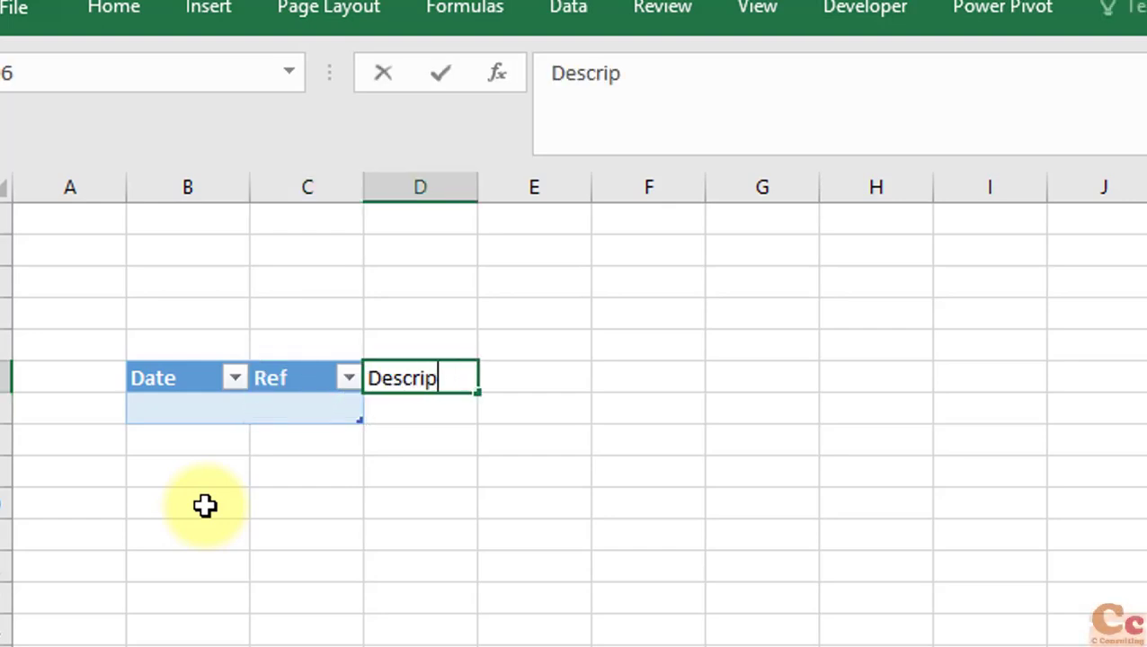
text(tion)
key(Return)
key(Up)
key(Right)
text(Debi)
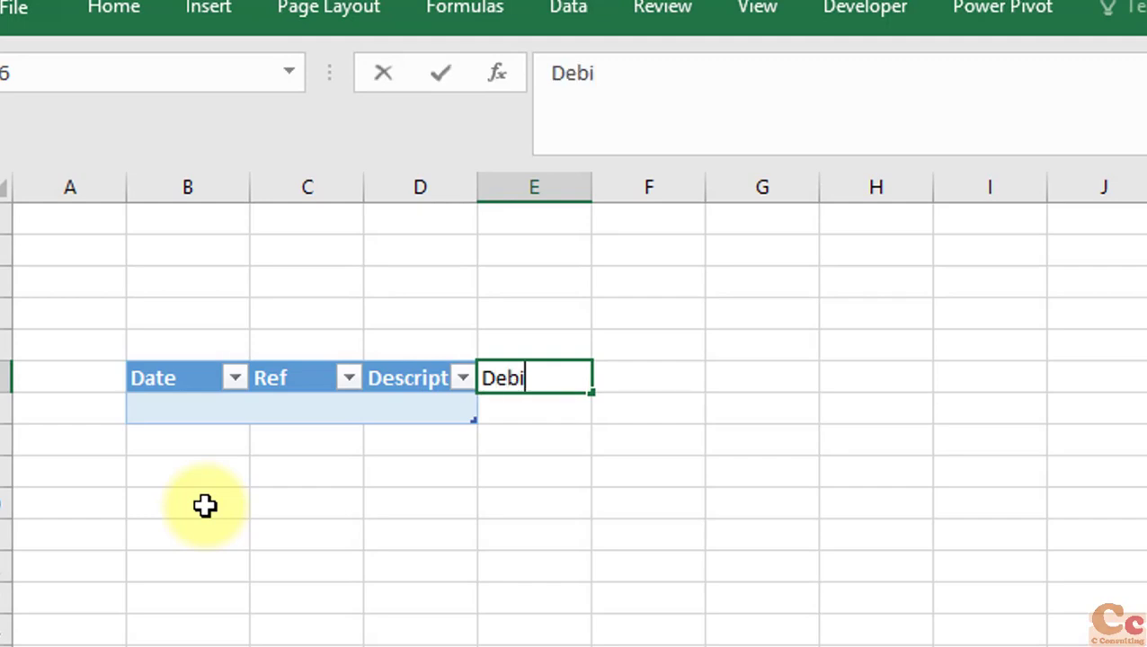
text(t)
key(Return)
key(Up)
key(Right)
text(Credit)
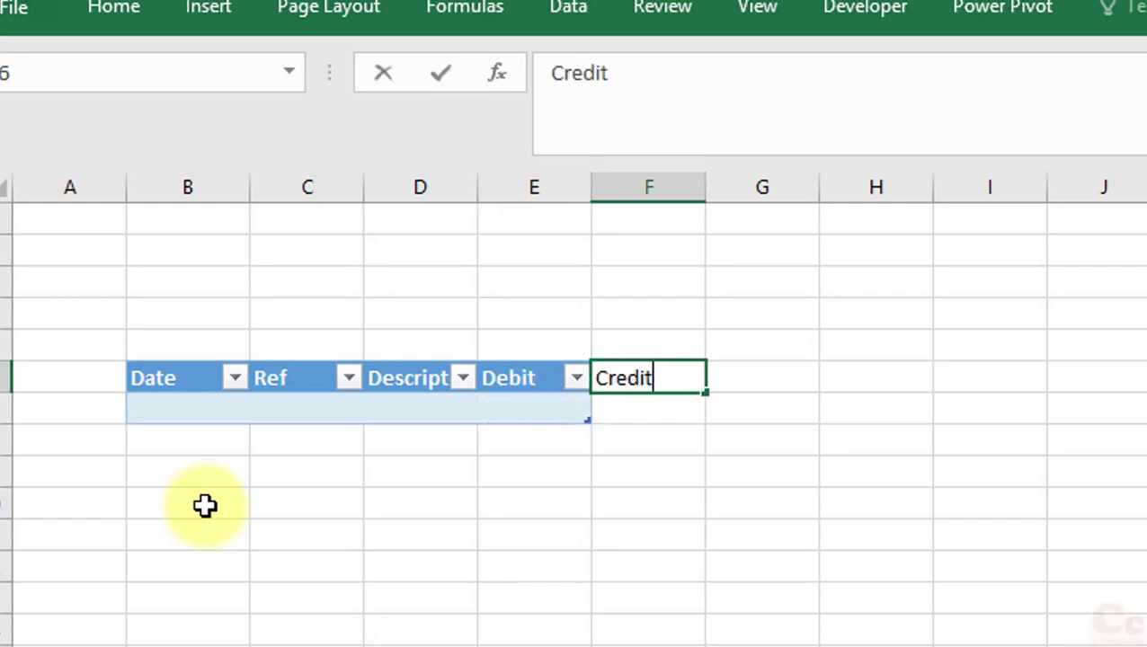
key(Tab)
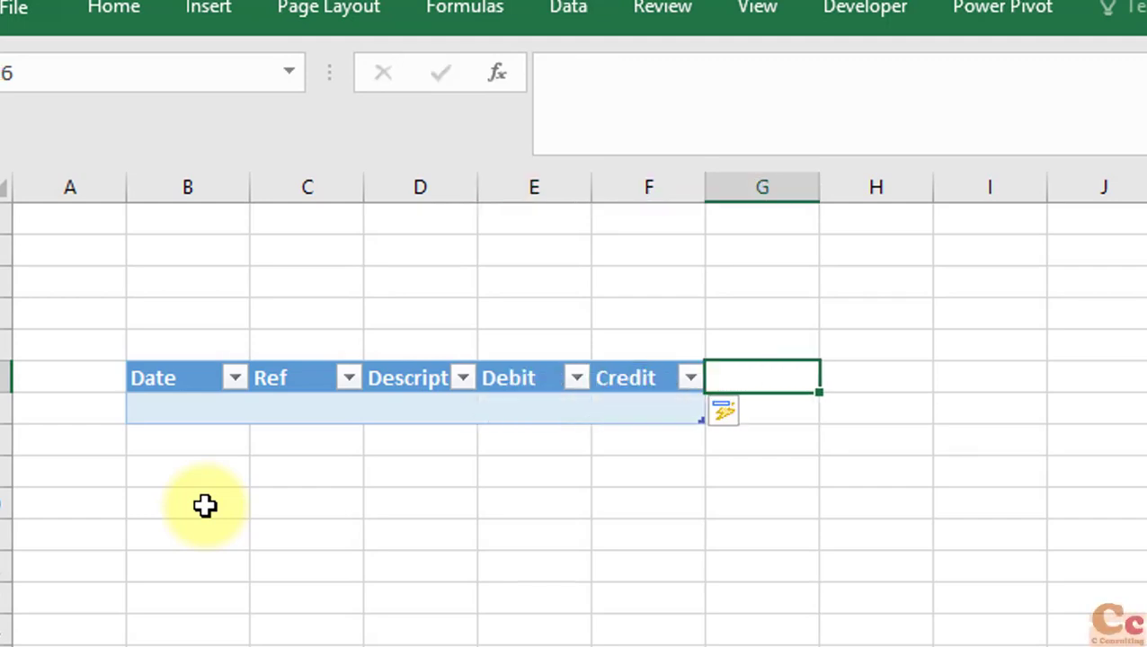
text(Bla)
text(lance)
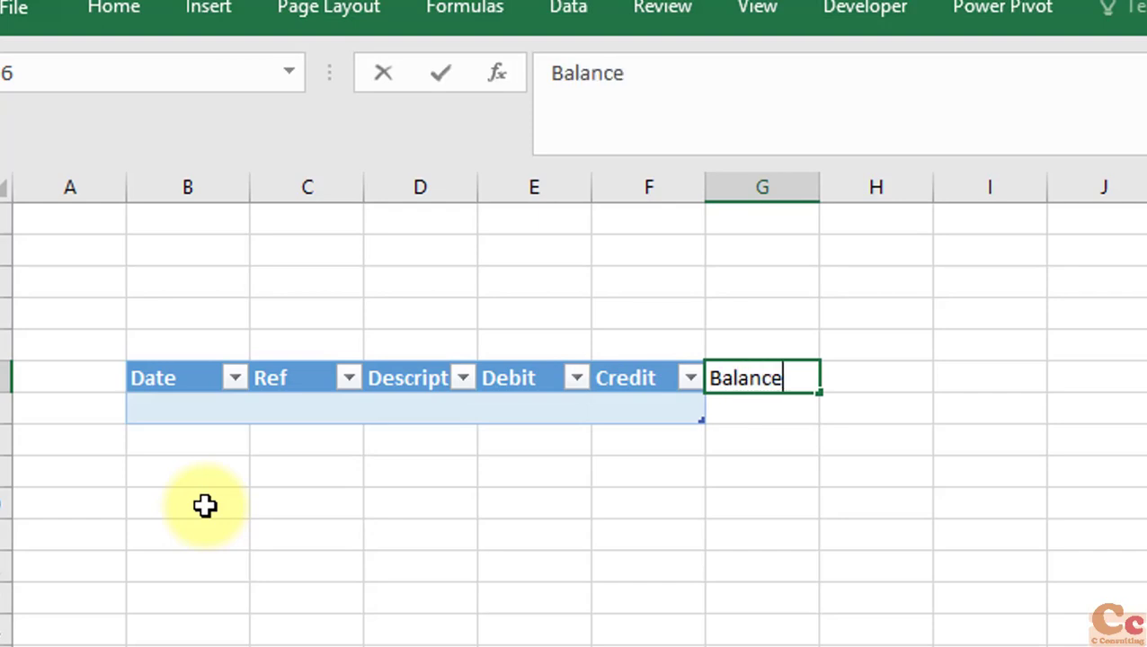
key(Return)
Step: Narrow column A, add a Filter header in H6, and widen column D
drag(121, 186, 33, 230)
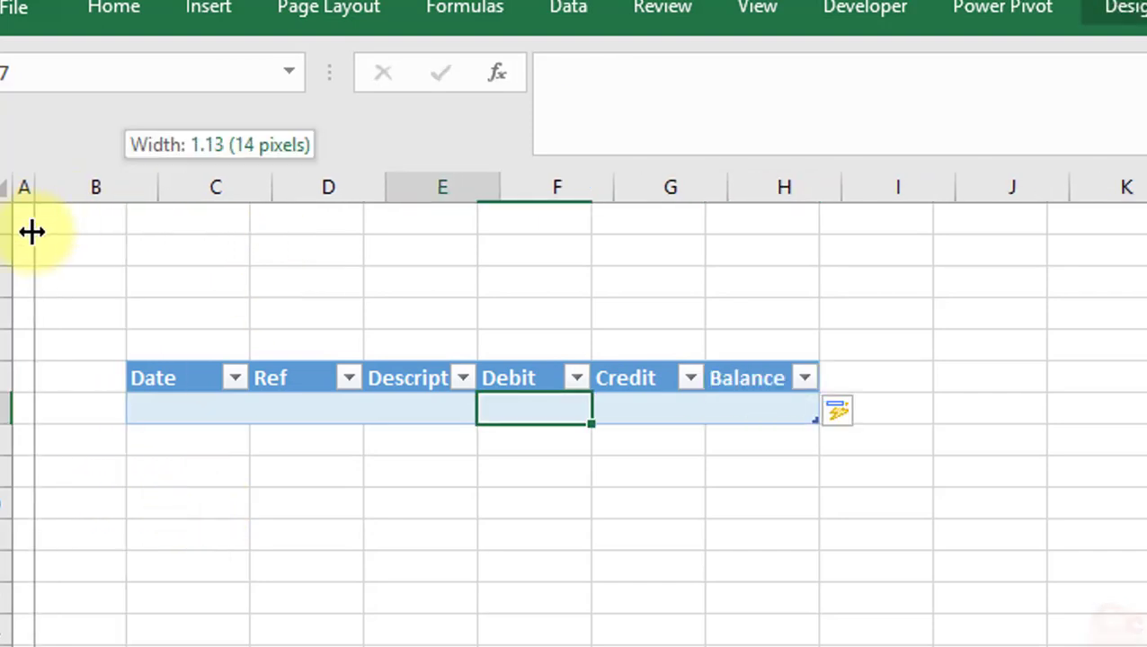
click(759, 381)
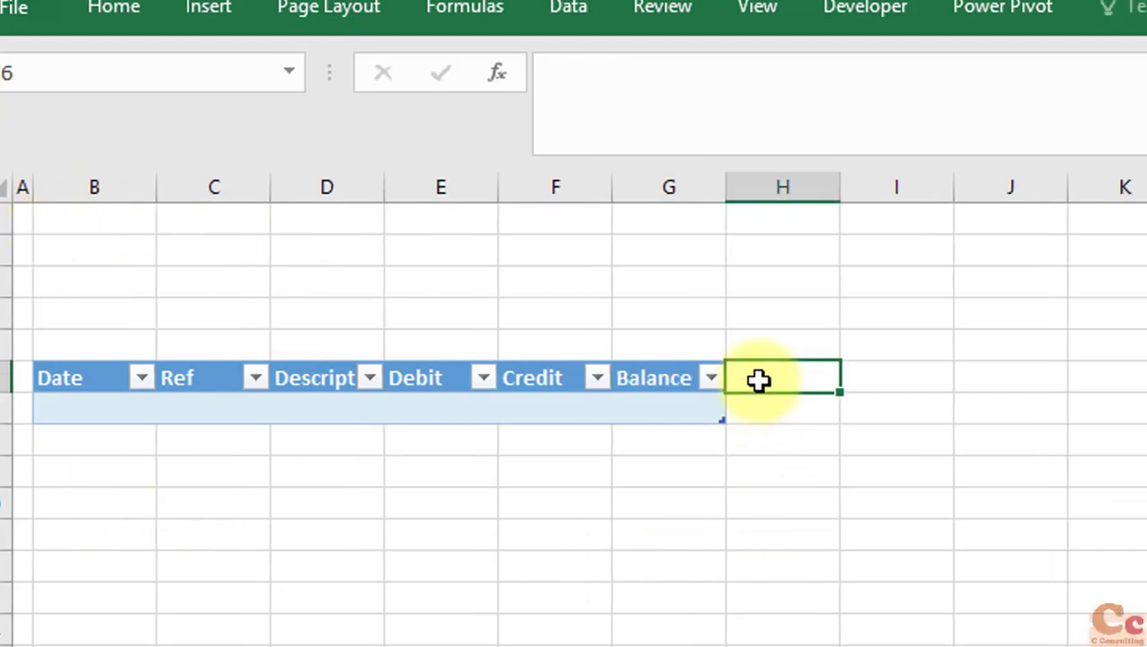
text(Fi)
text(Filter)
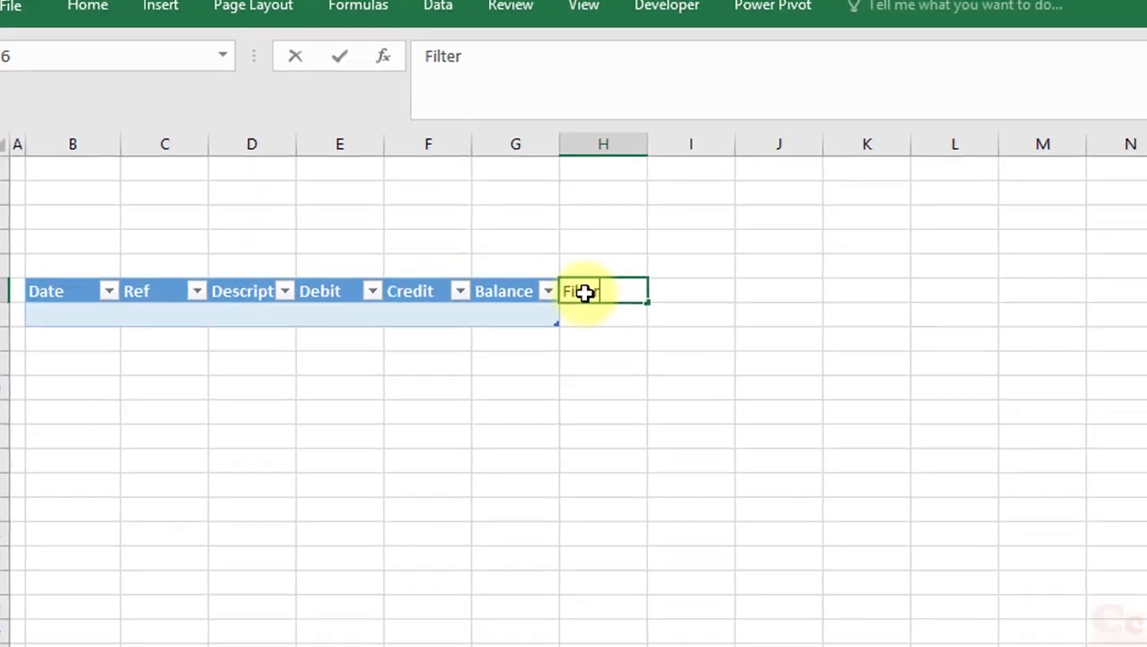
key(Return)
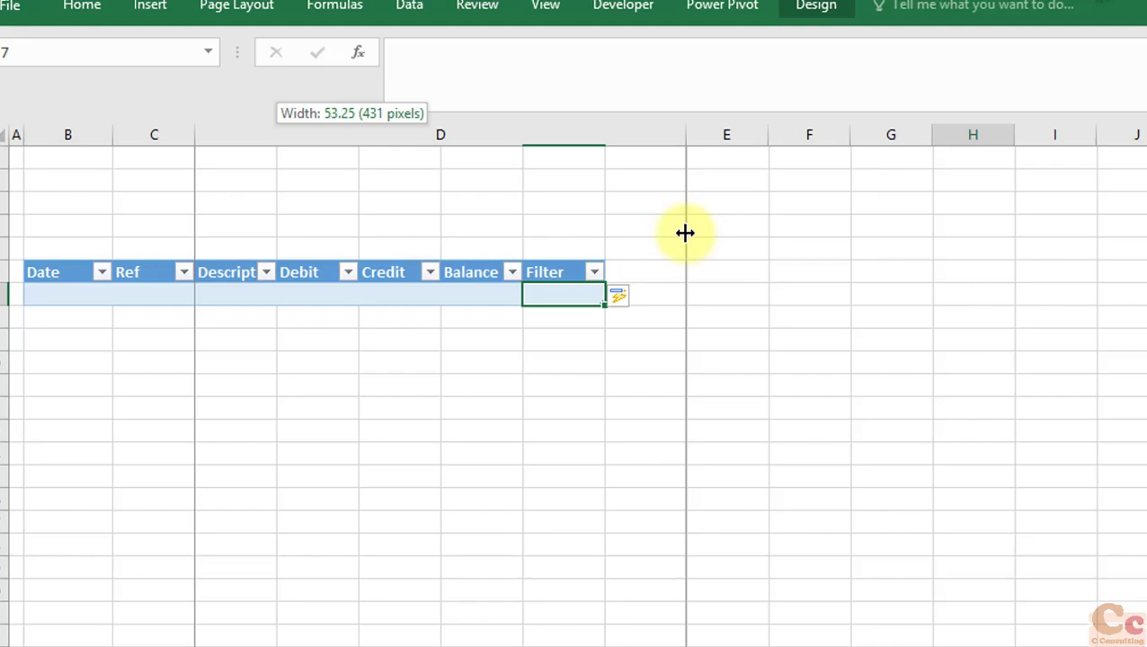
drag(554, 211, 686, 233)
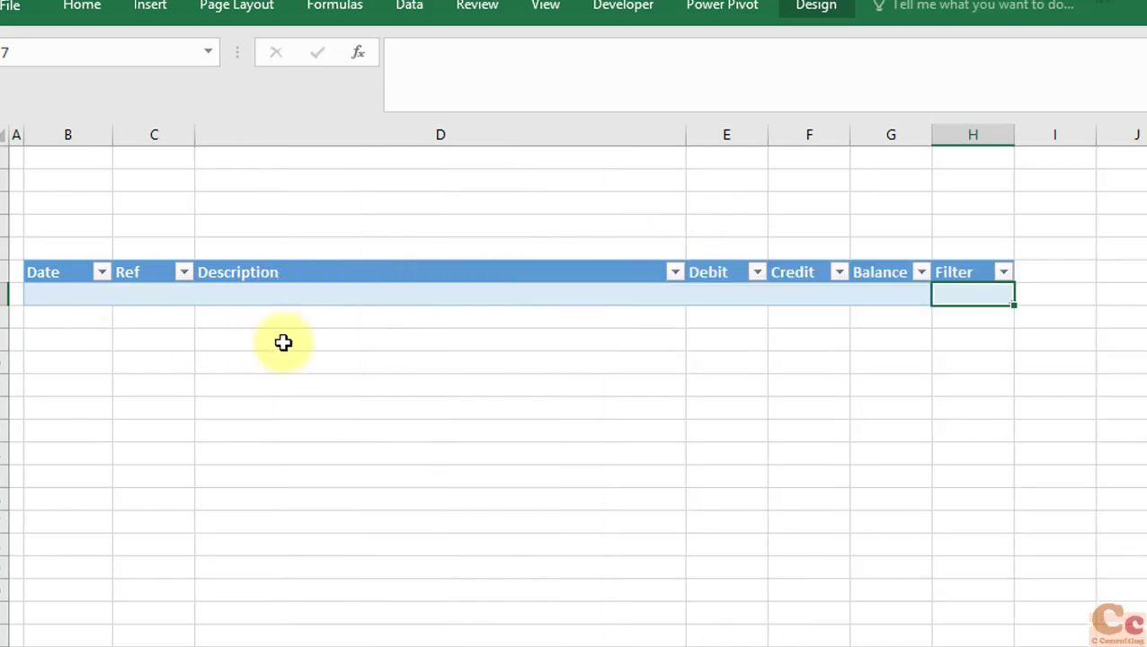
click(495, 325)
click(499, 310)
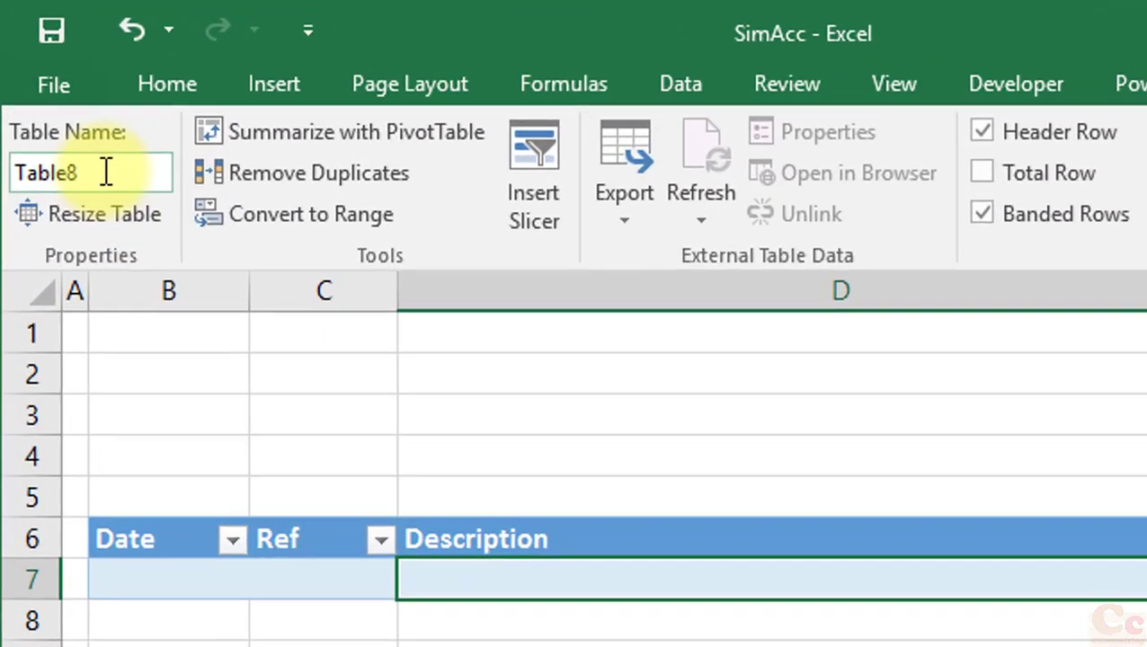
Step: Rename the table from Table8 to LA
click(51, 81)
text(LA)
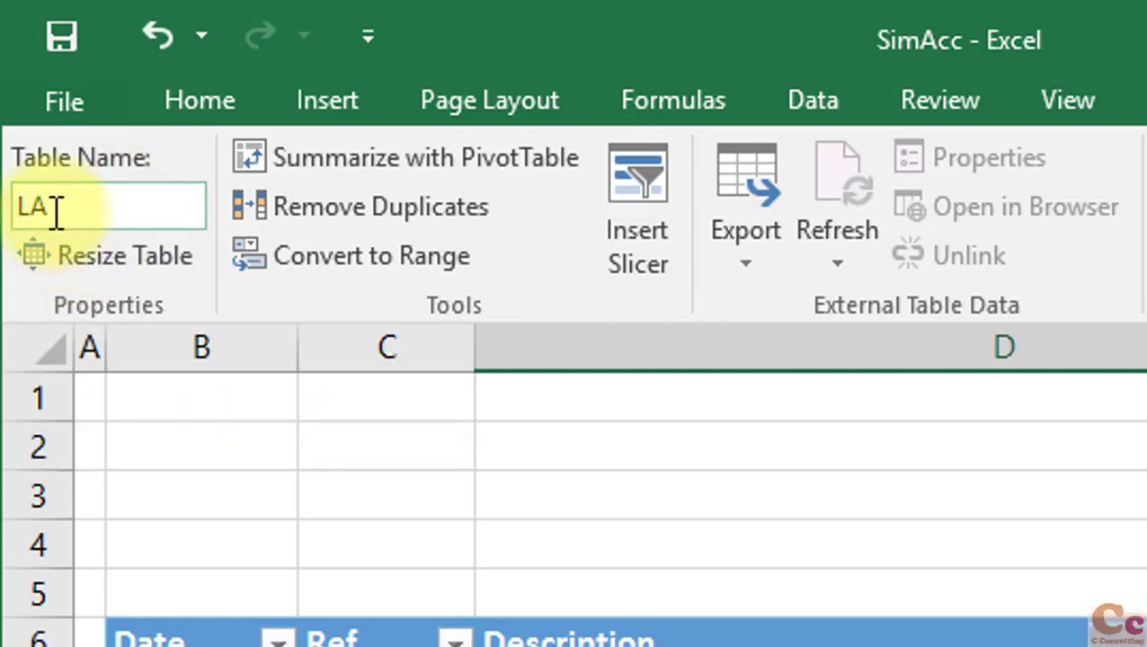
key(Return)
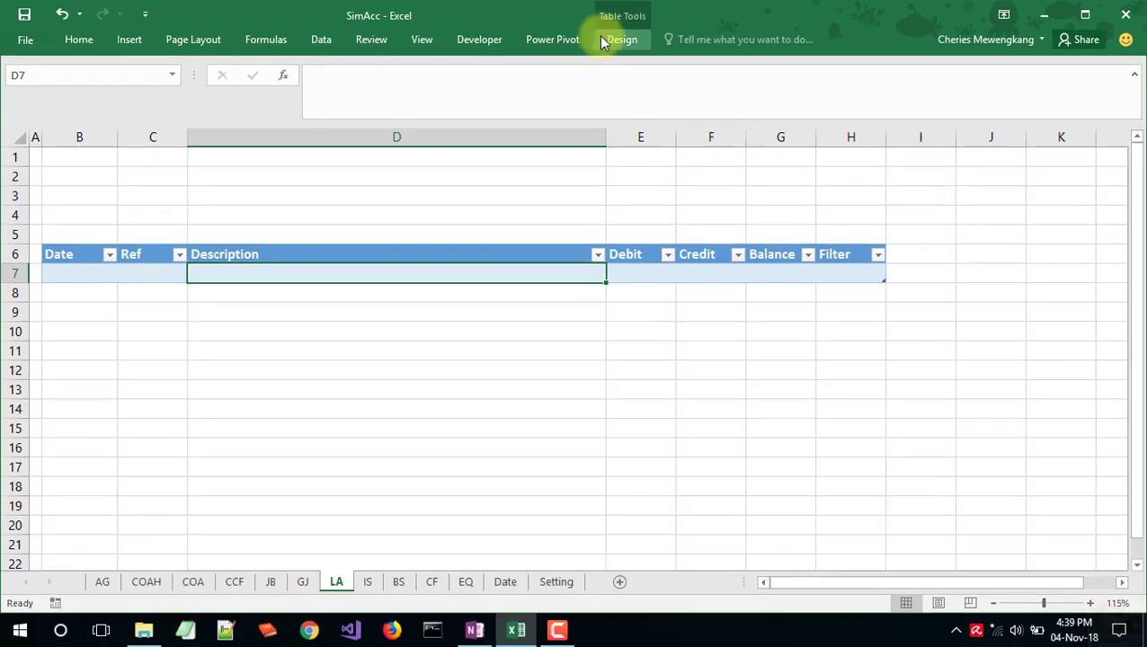
Step: Apply the yellow Medium 12 table style to the table
click(793, 50)
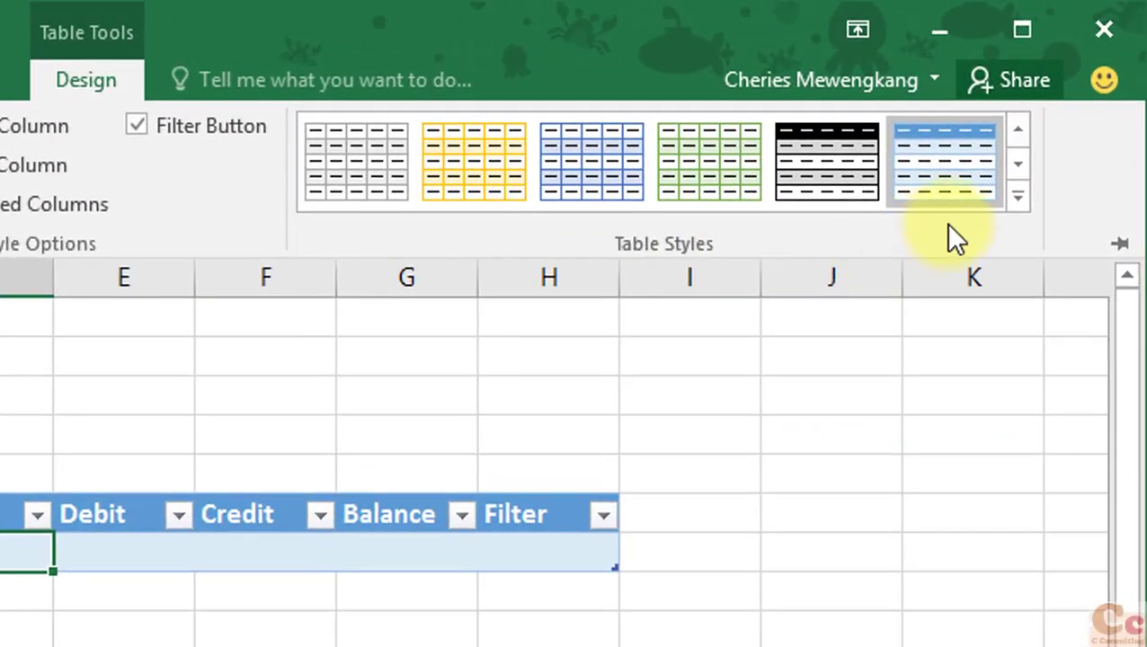
click(1018, 195)
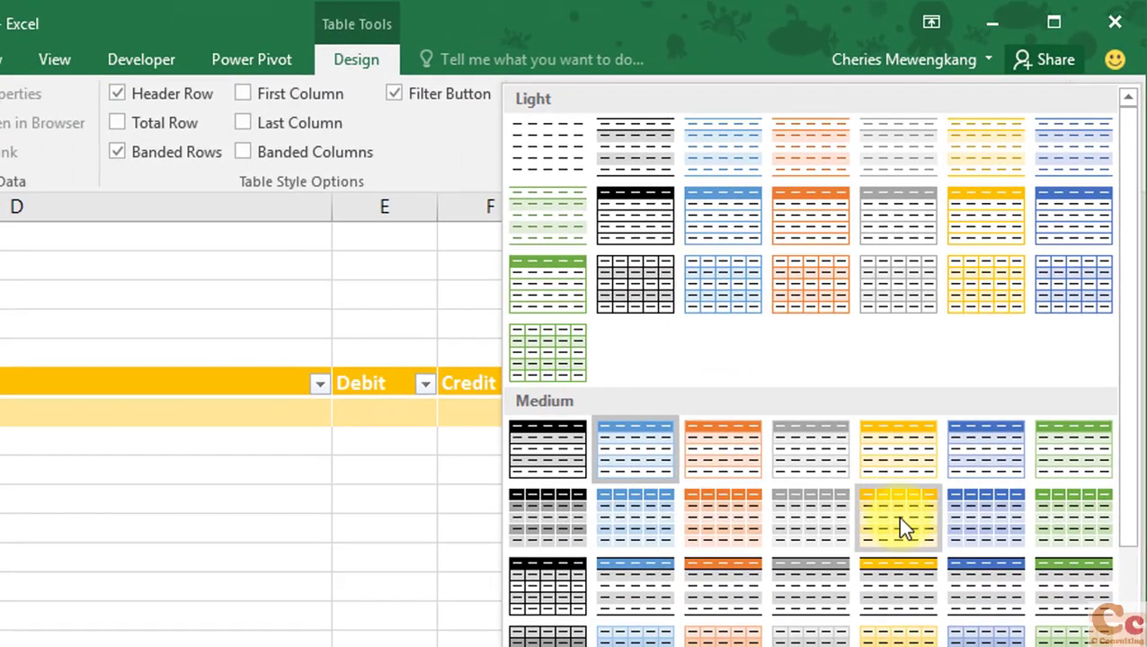
click(899, 521)
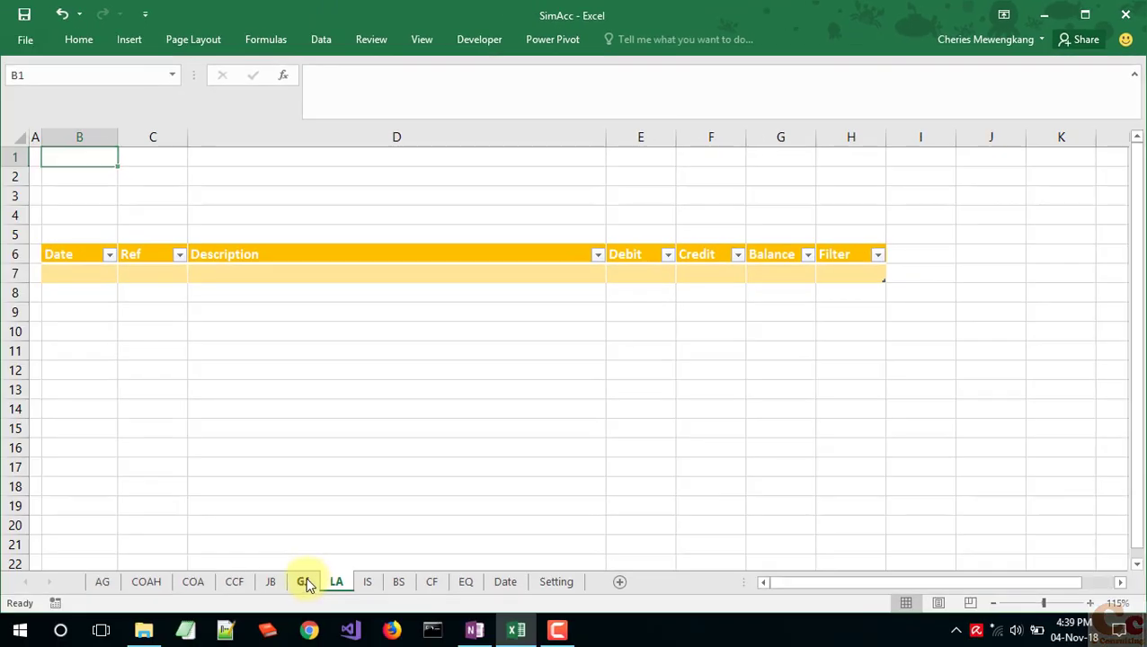
Step: Copy the company name and address from GJ B1:B2 into B1 of the LA sheet
click(304, 583)
drag(72, 157, 84, 178)
key(ctrl+c)
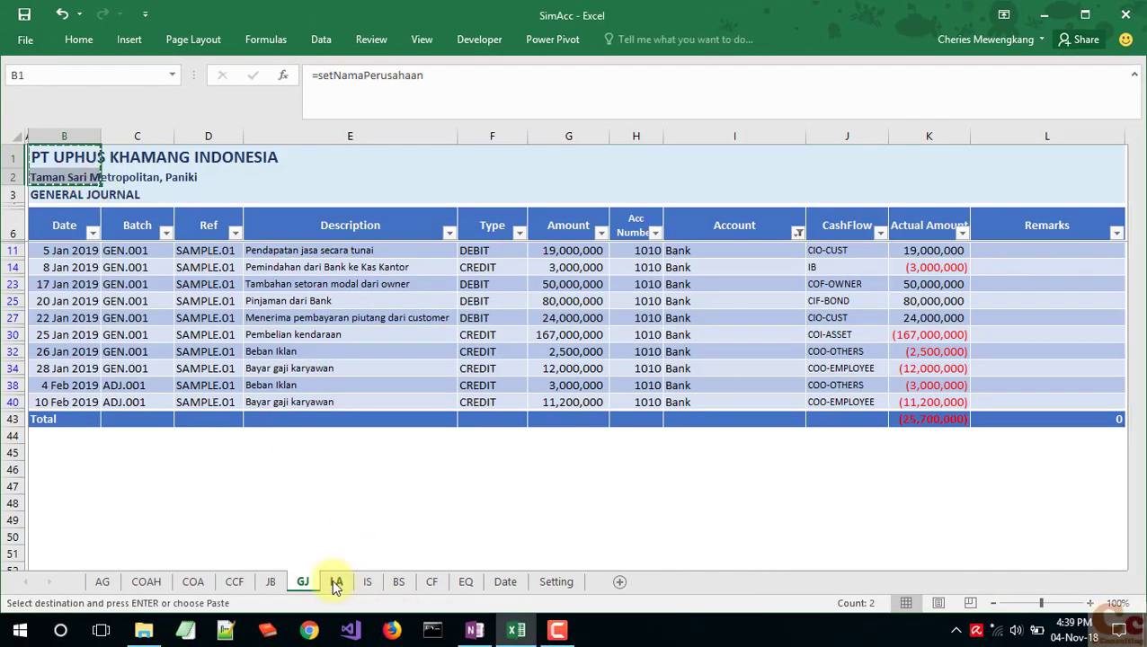
click(336, 583)
click(87, 156)
key(ctrl+v)
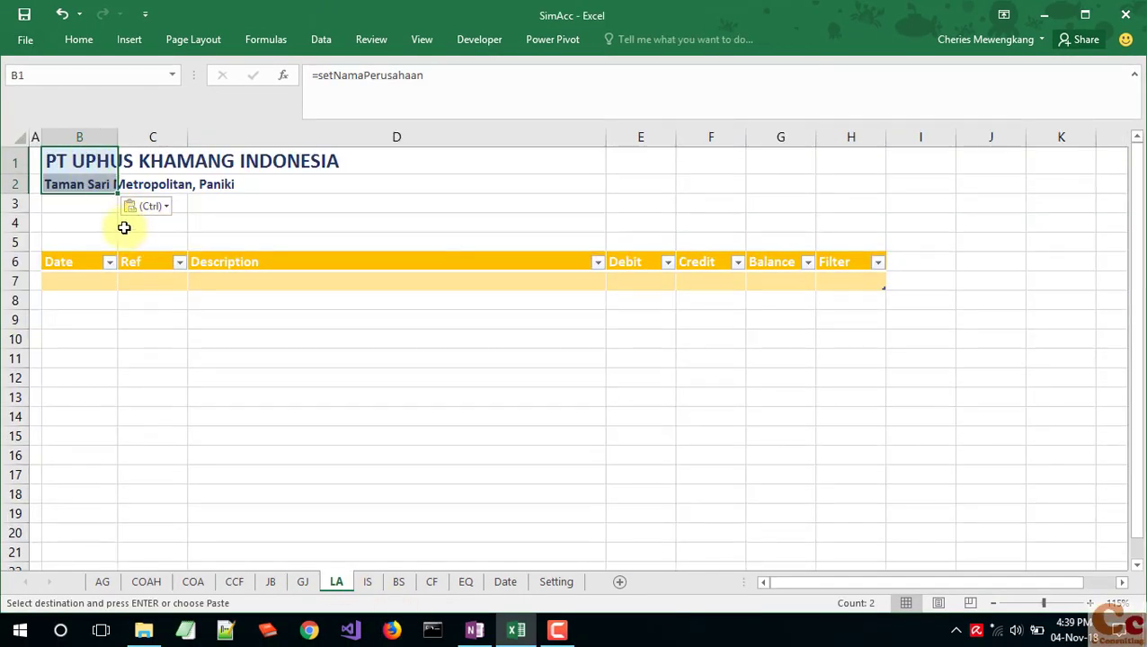
click(47, 202)
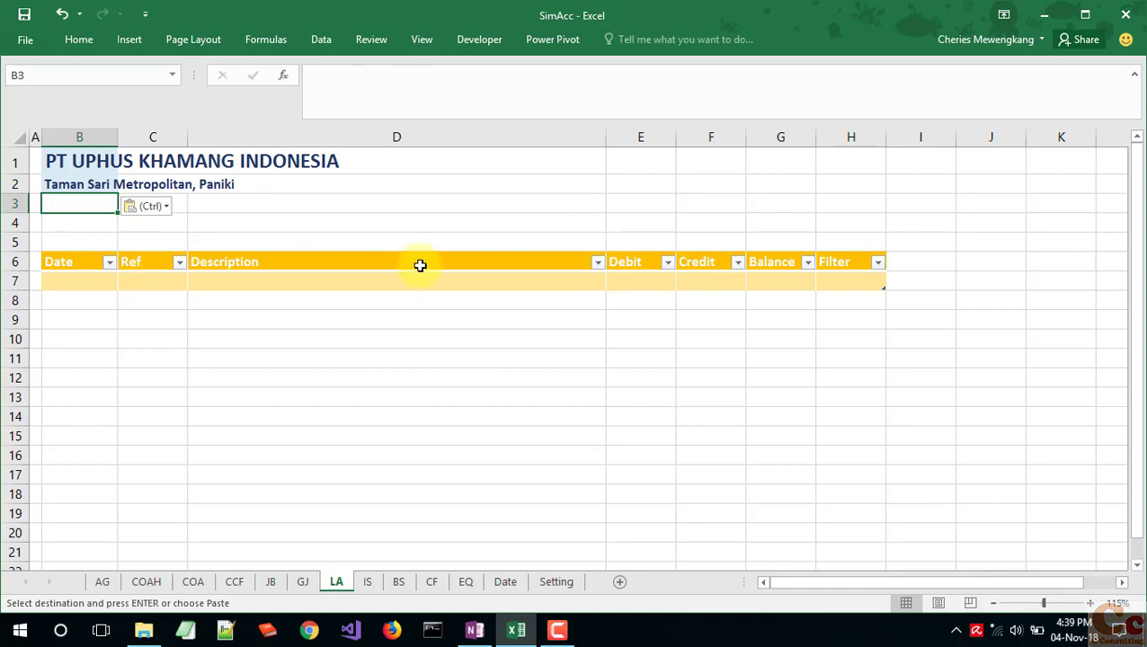
click(631, 216)
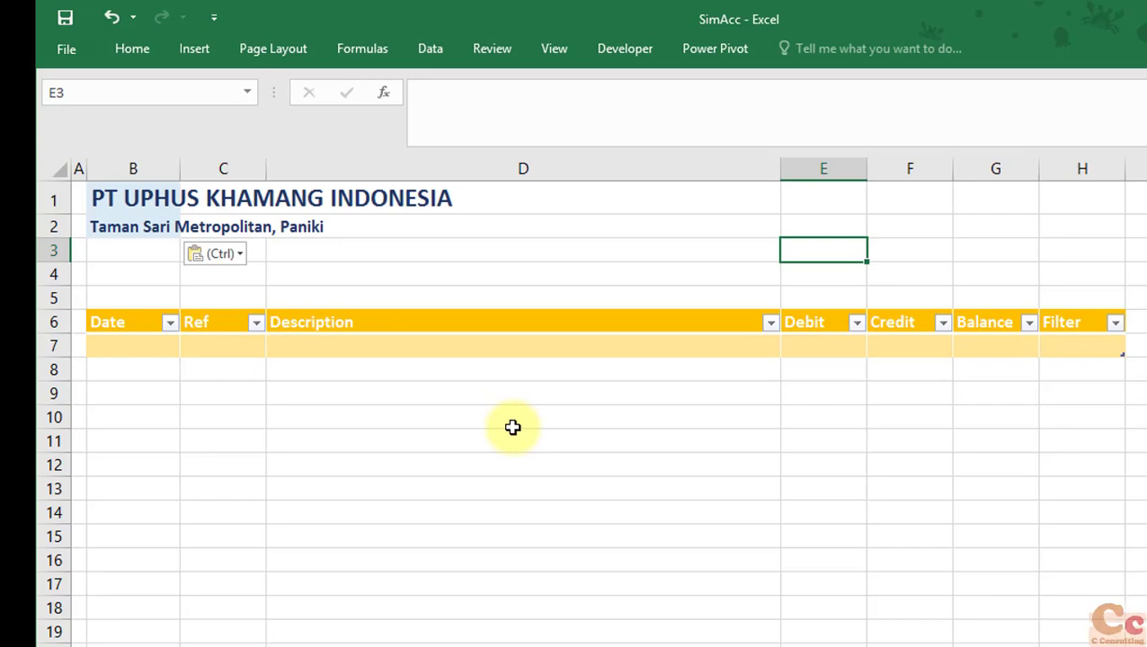
Step: Enter the labels Start Date, End Date and Account in E3:G3
text(Start Data)
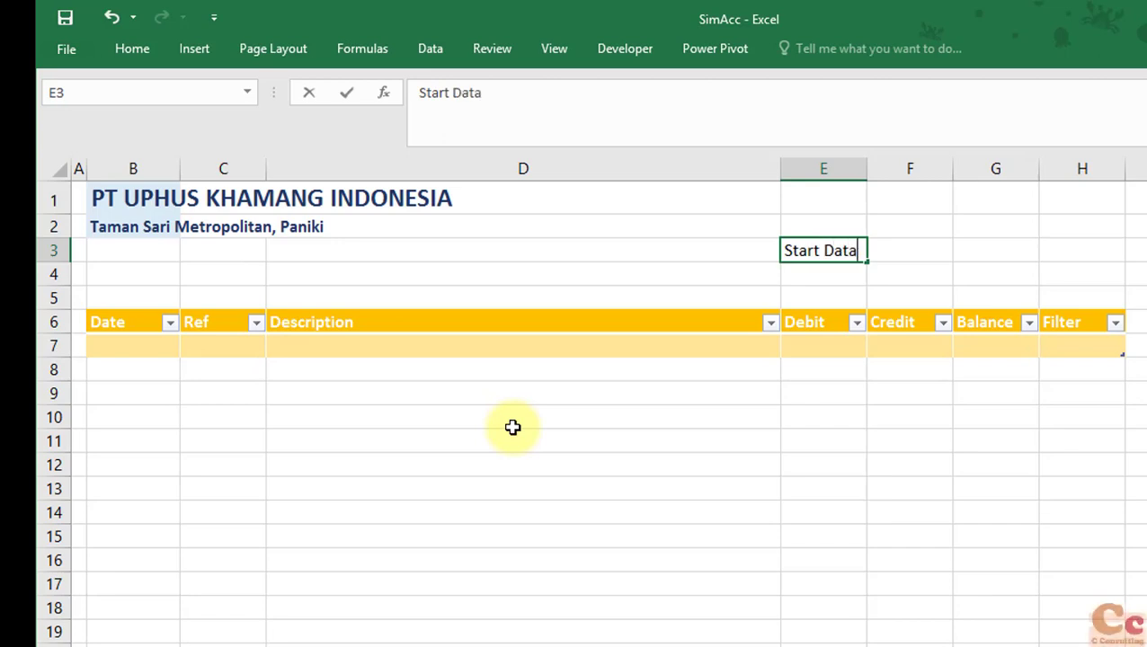
key(BackSpace)
text(e)
key(Tab)
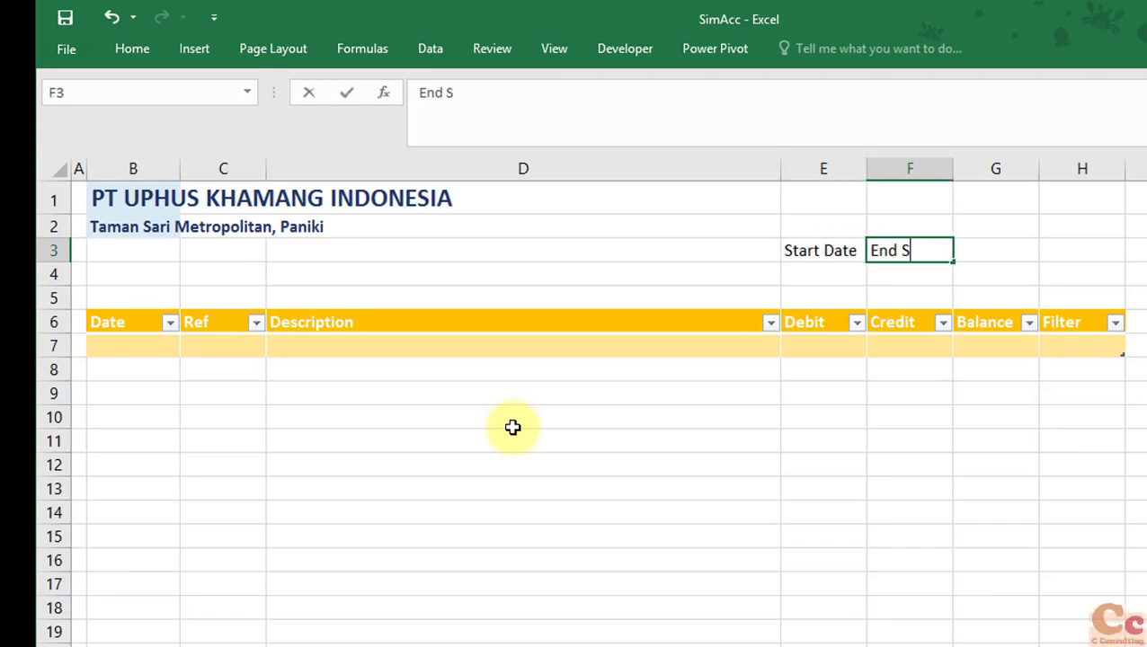
key(Tab)
text(Accoun)
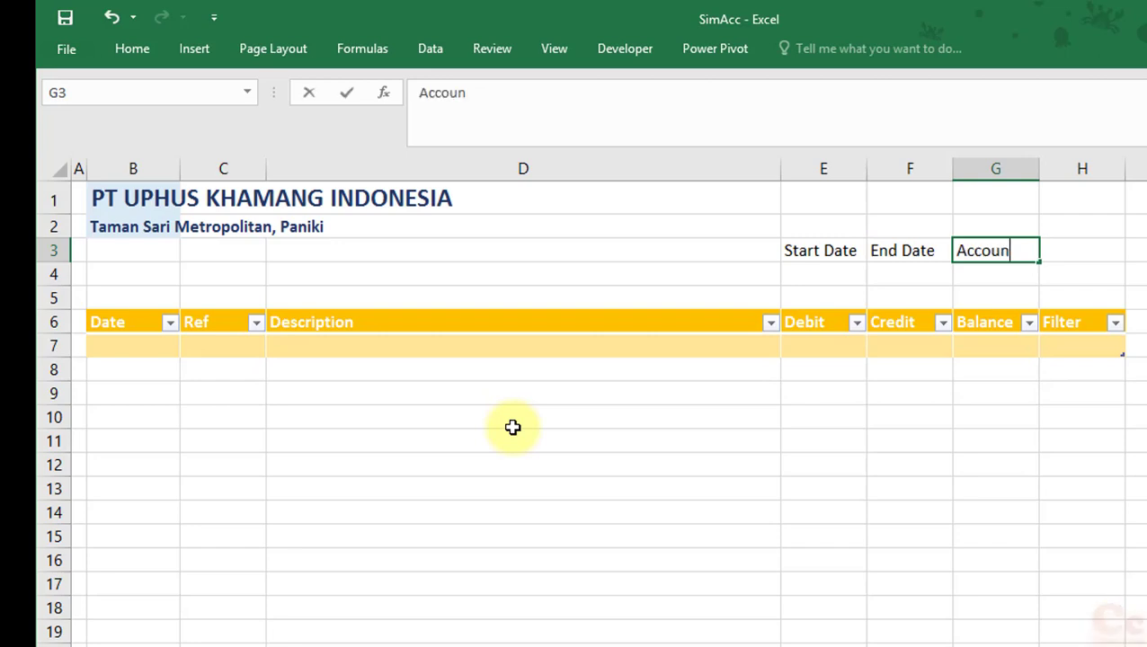
key(Return)
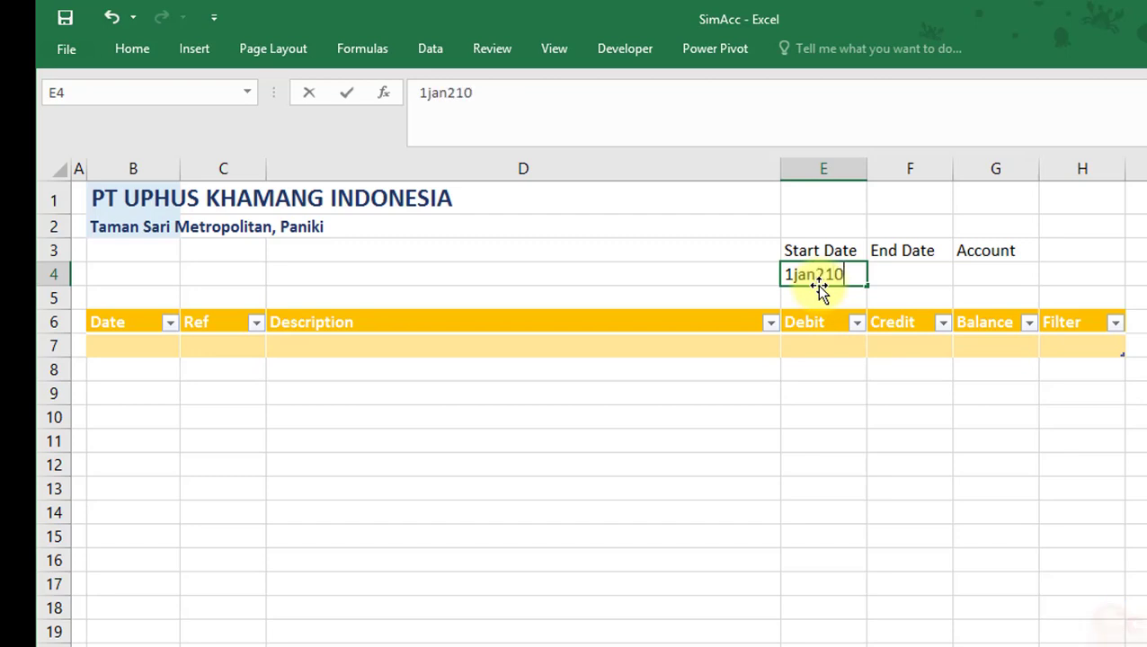
Step: Enter 01-Jan-19 in E4 and 25-Jan-19 in F4
text(9)
key(Tab)
text(25jan201)
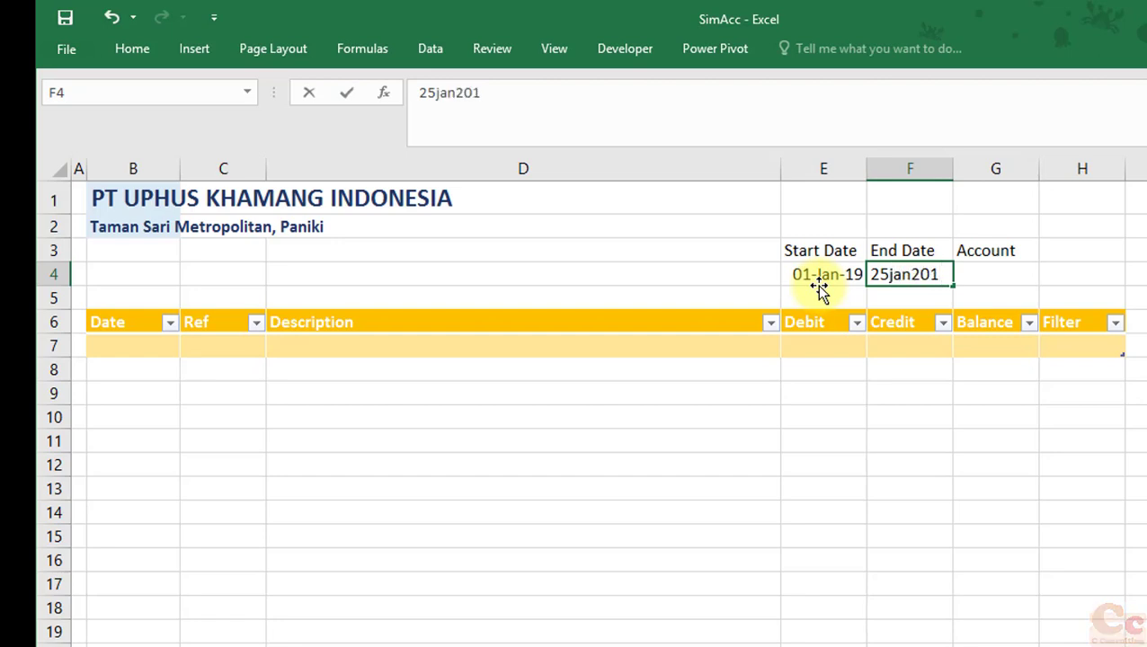
text(9)
click(987, 271)
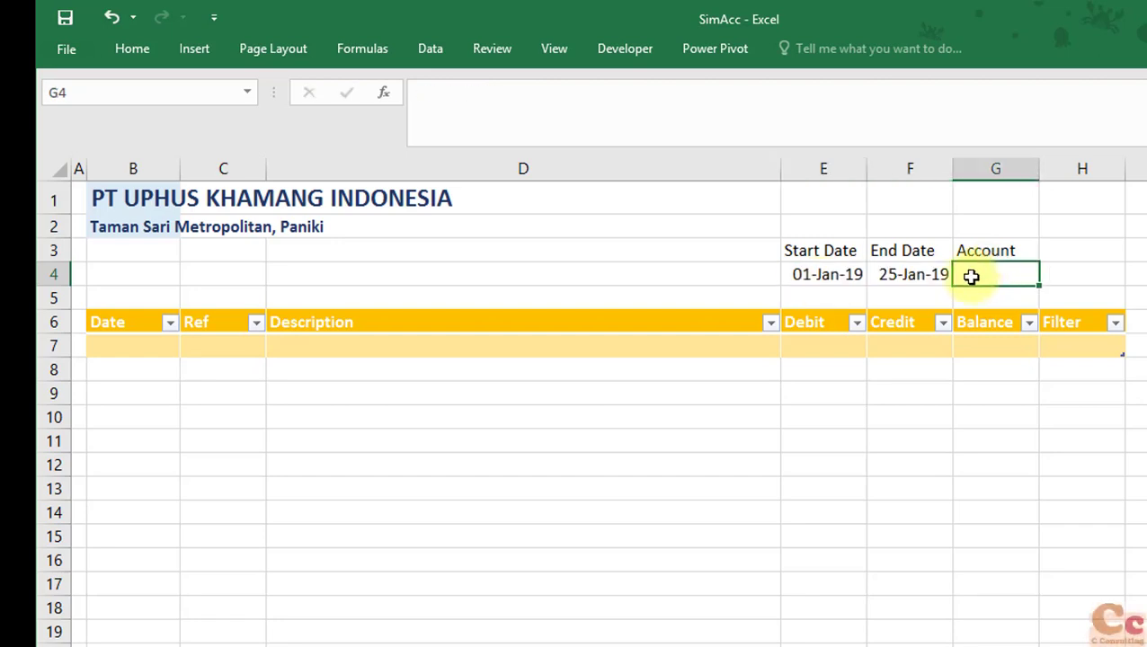
Step: Give G4 a list data validation sourced from the AccNumber named range
click(431, 50)
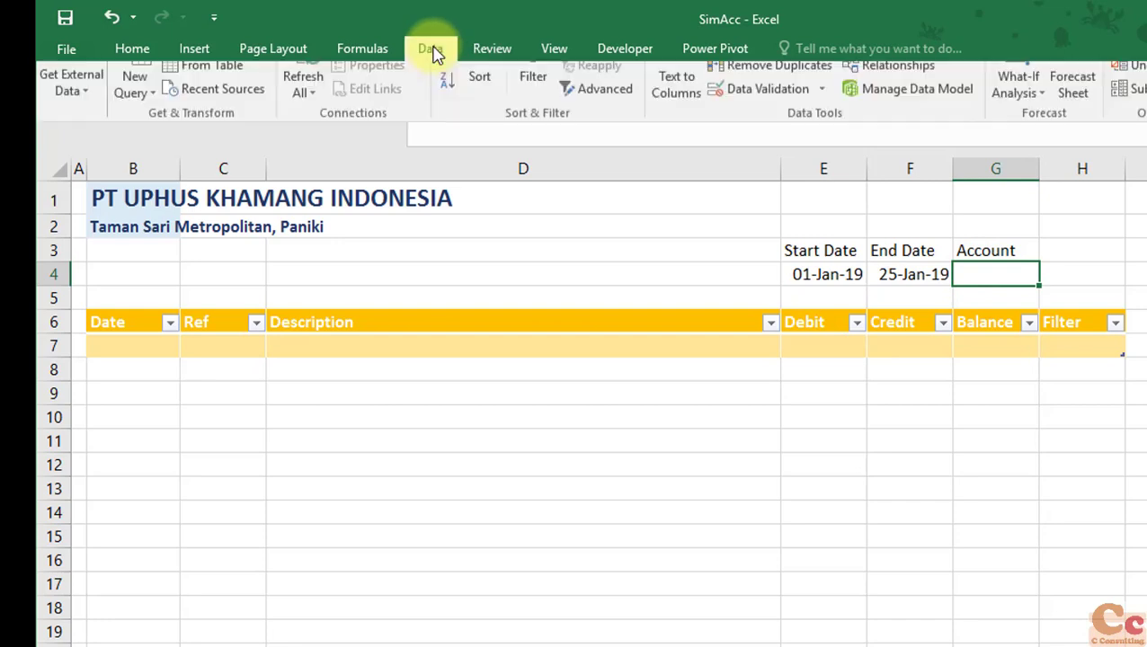
click(743, 125)
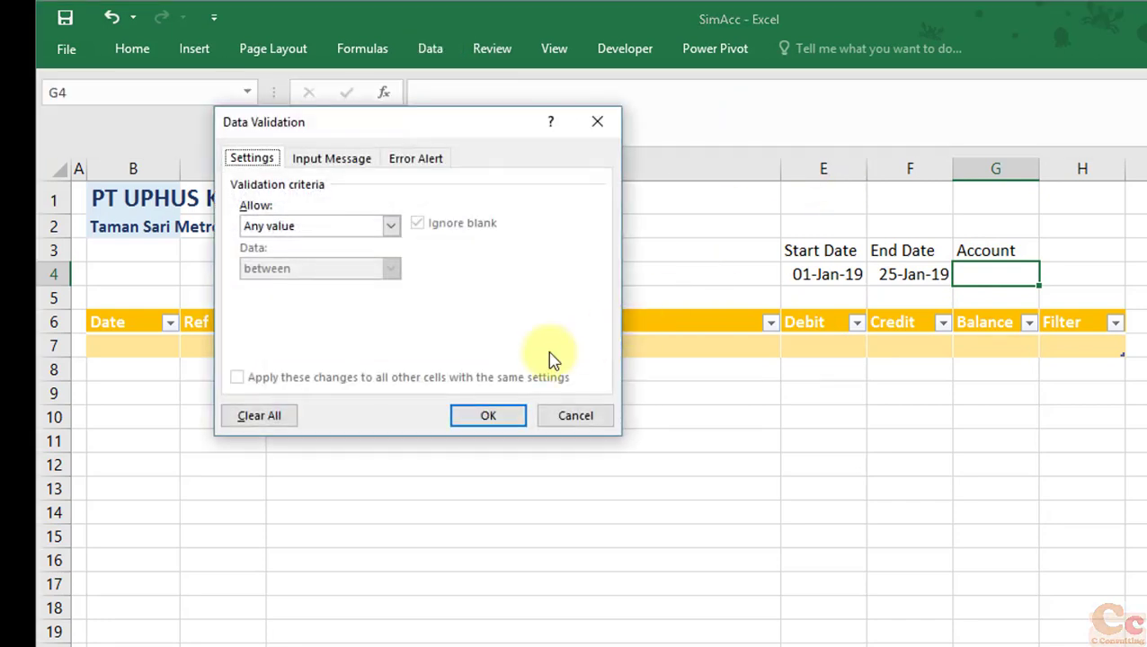
click(288, 226)
click(265, 285)
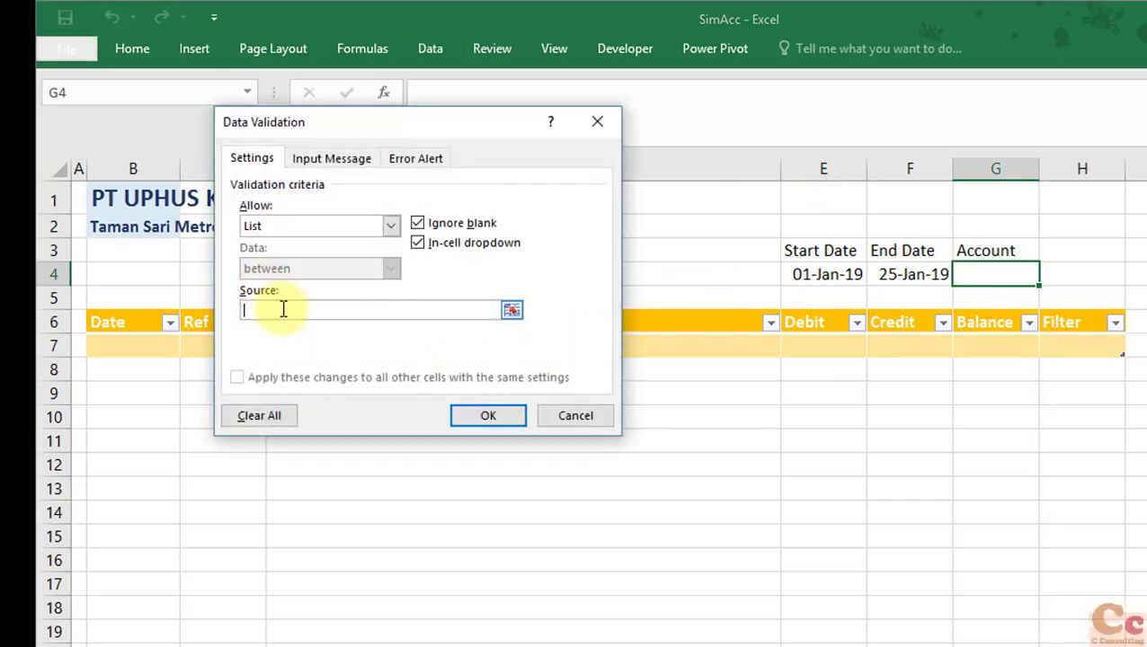
key(F3)
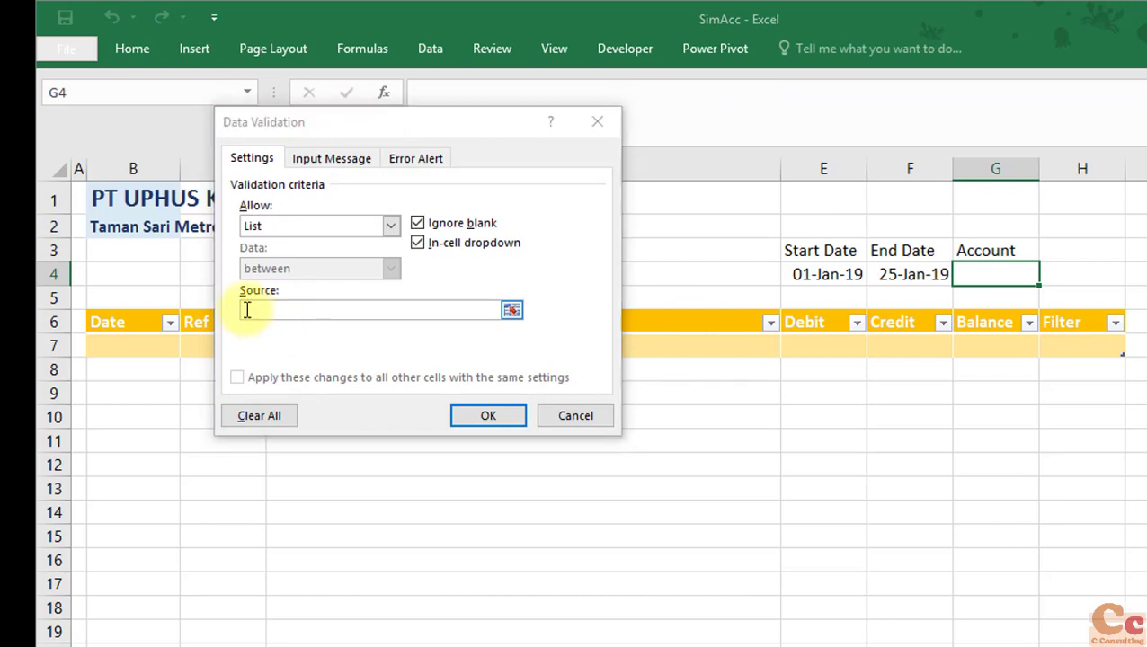
click(334, 258)
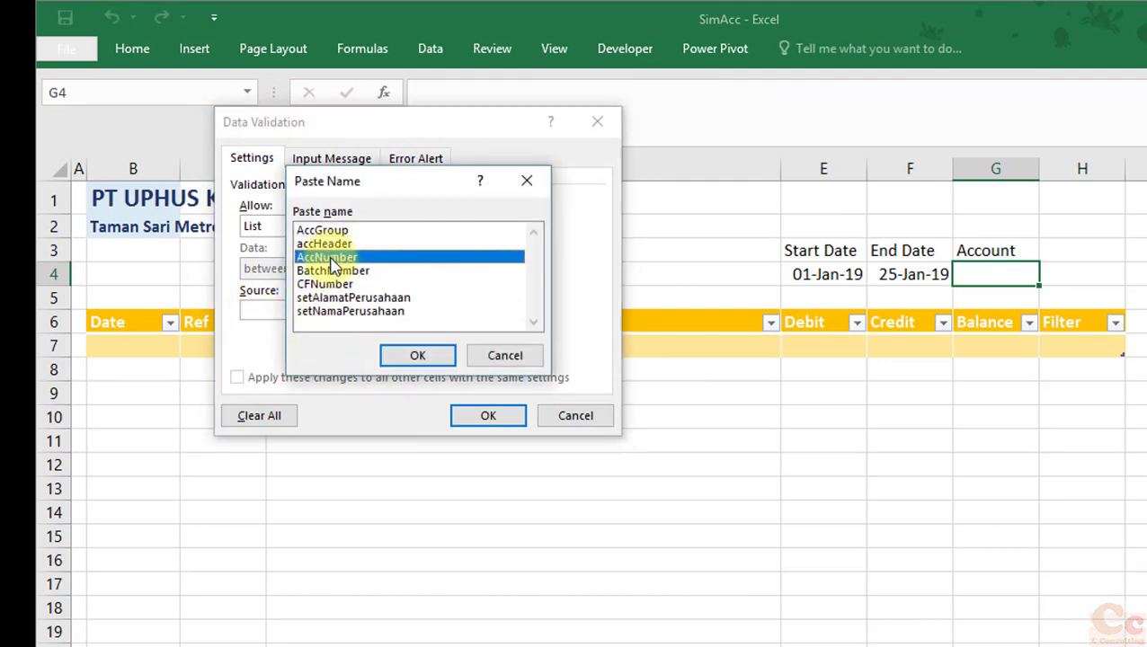
click(417, 357)
click(471, 423)
Step: Choose account 1010 from the G4 dropdown
click(1049, 275)
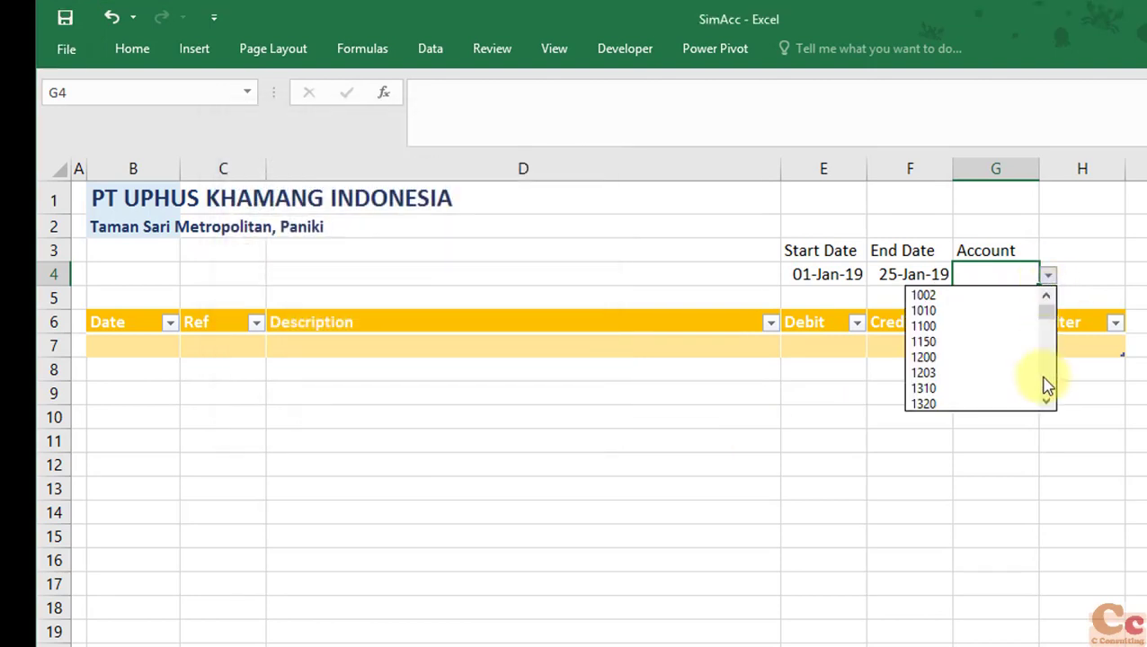
mouse_move(1057, 317)
mouse_down()
mouse_move(1042, 340)
mouse_move(1048, 289)
mouse_up()
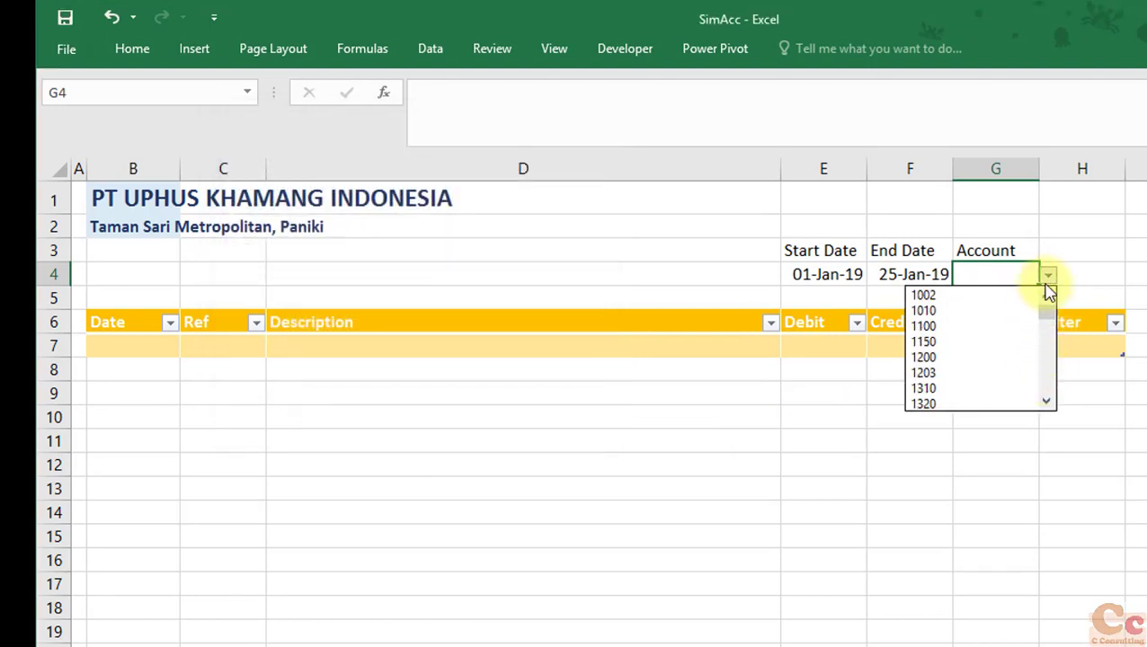
click(926, 311)
click(768, 297)
mouse_move(126, 250)
mouse_down()
mouse_move(136, 274)
mouse_move(118, 251)
mouse_up()
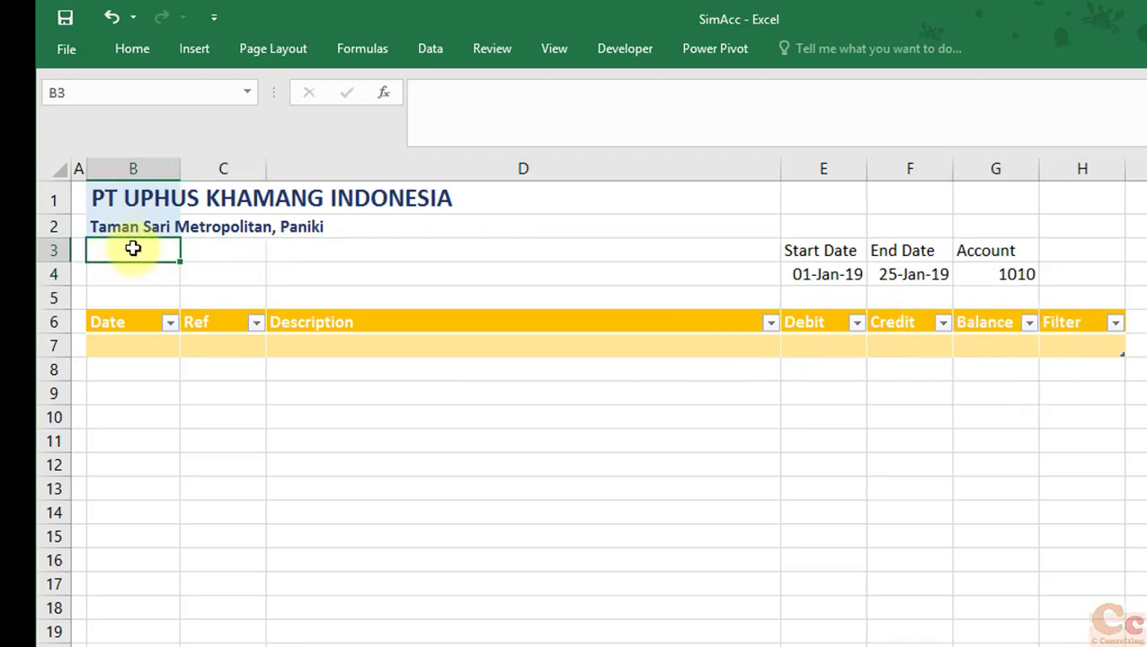
Step: Merge and center cells B3:D4
mouse_move(133, 249)
mouse_down()
mouse_move(242, 278)
mouse_move(497, 274)
mouse_up()
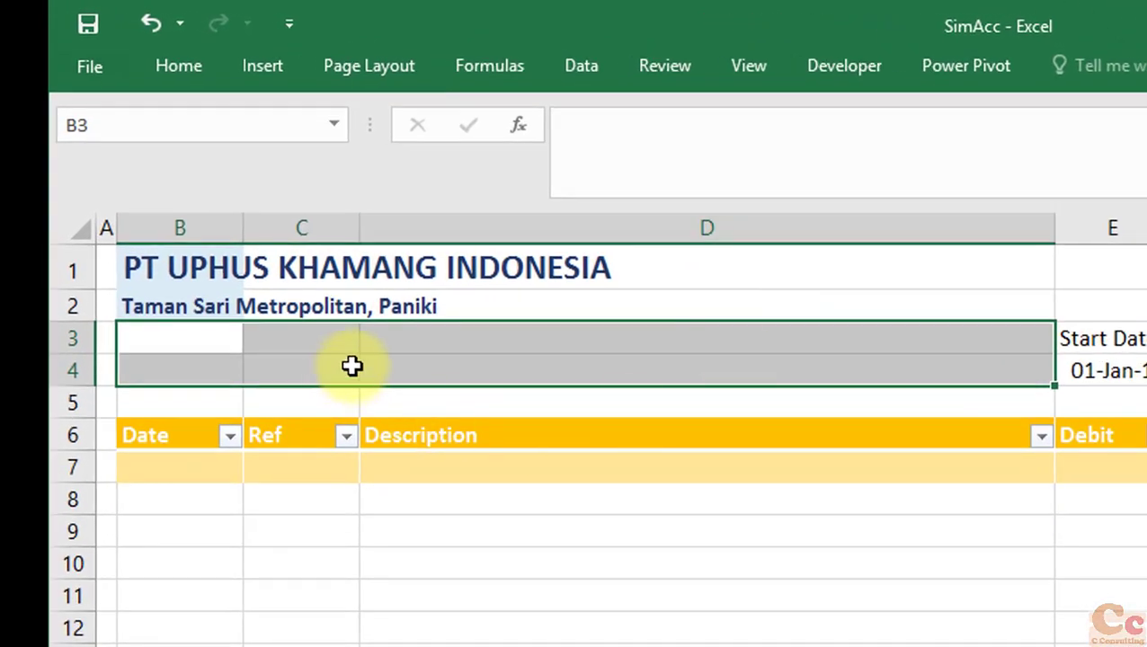
click(167, 67)
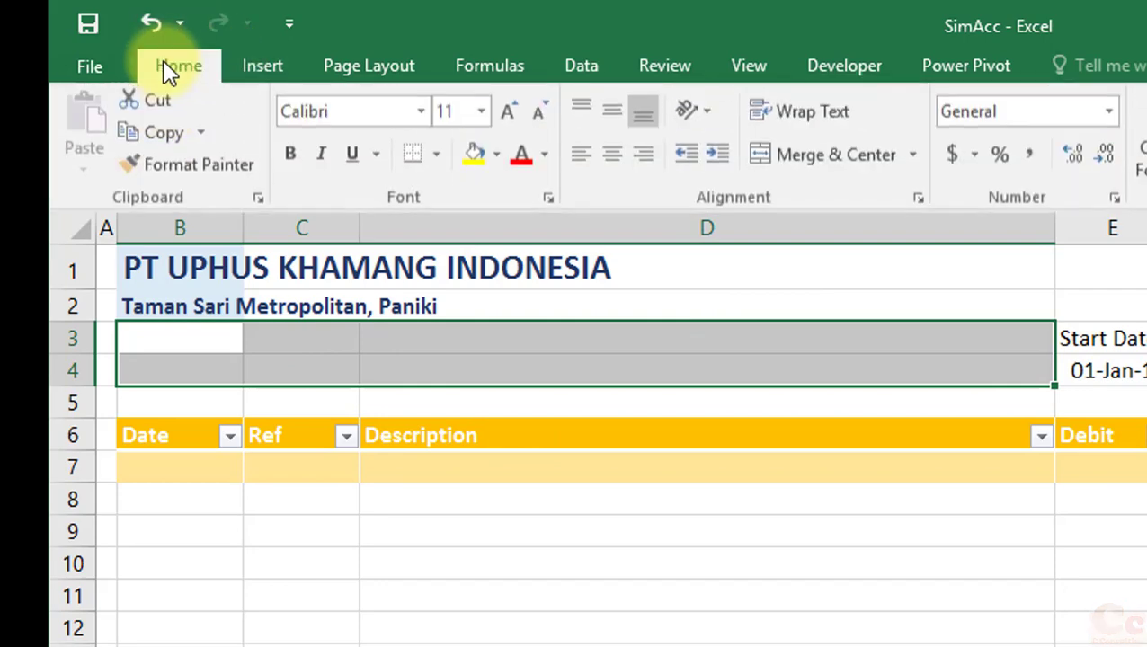
click(831, 161)
Step: Start the title formula ="Lendger Account - "&INDEX( in the merged cell
click(218, 359)
text(=)
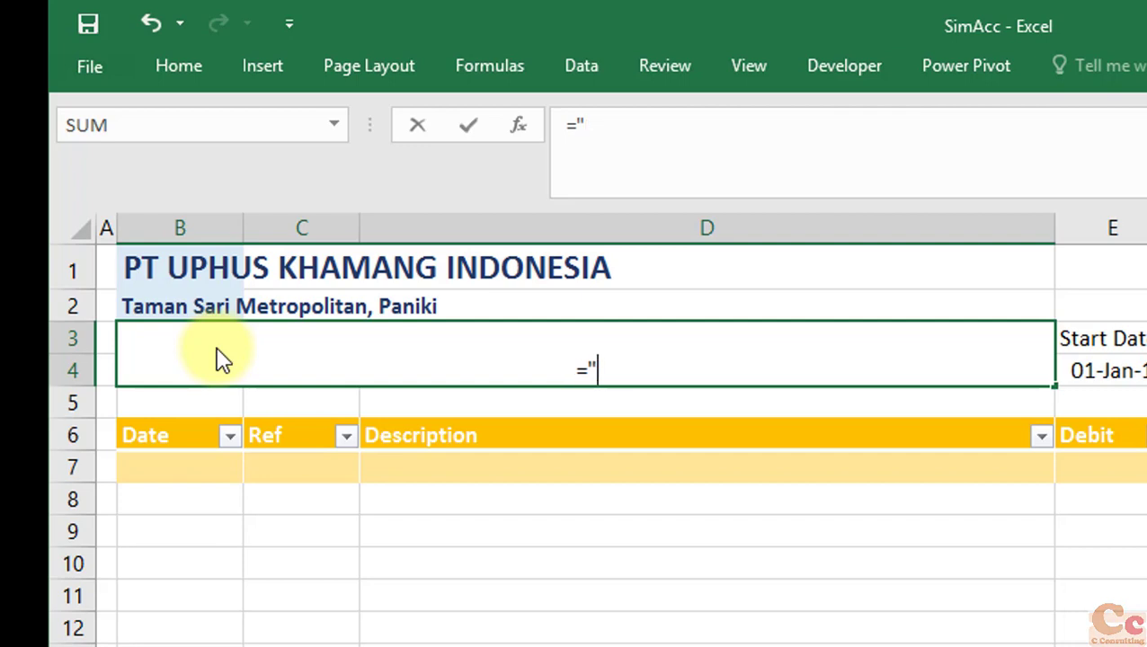
text(E)
key(BackSpace)
key(BackSpace)
text(I)
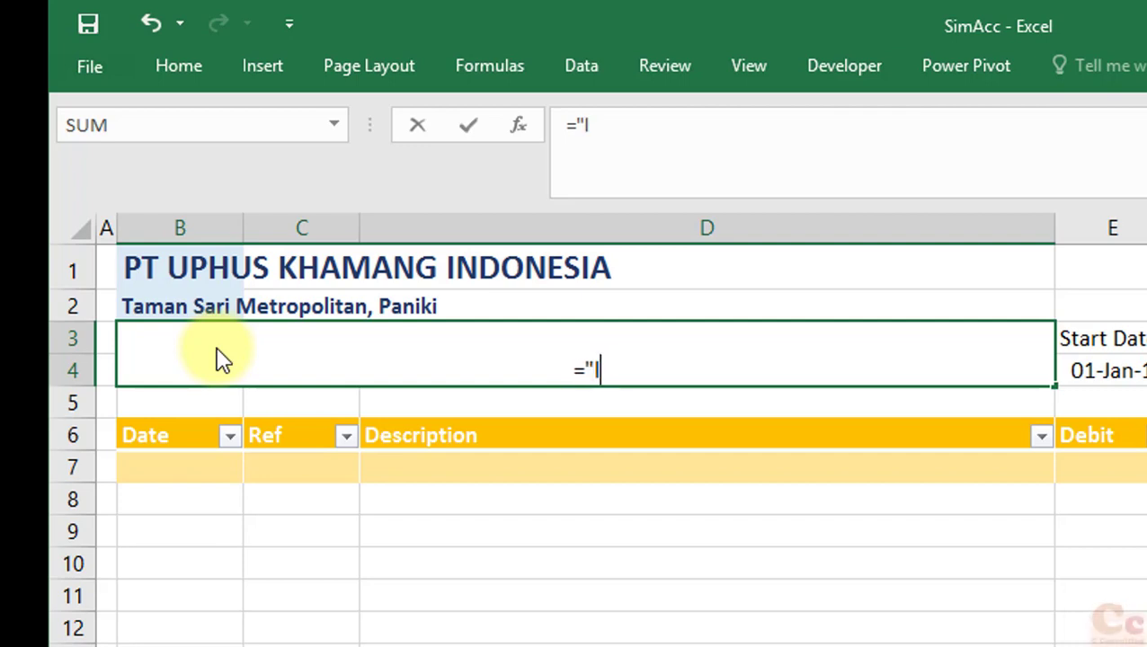
key(BackSpace)
text(Lendger )
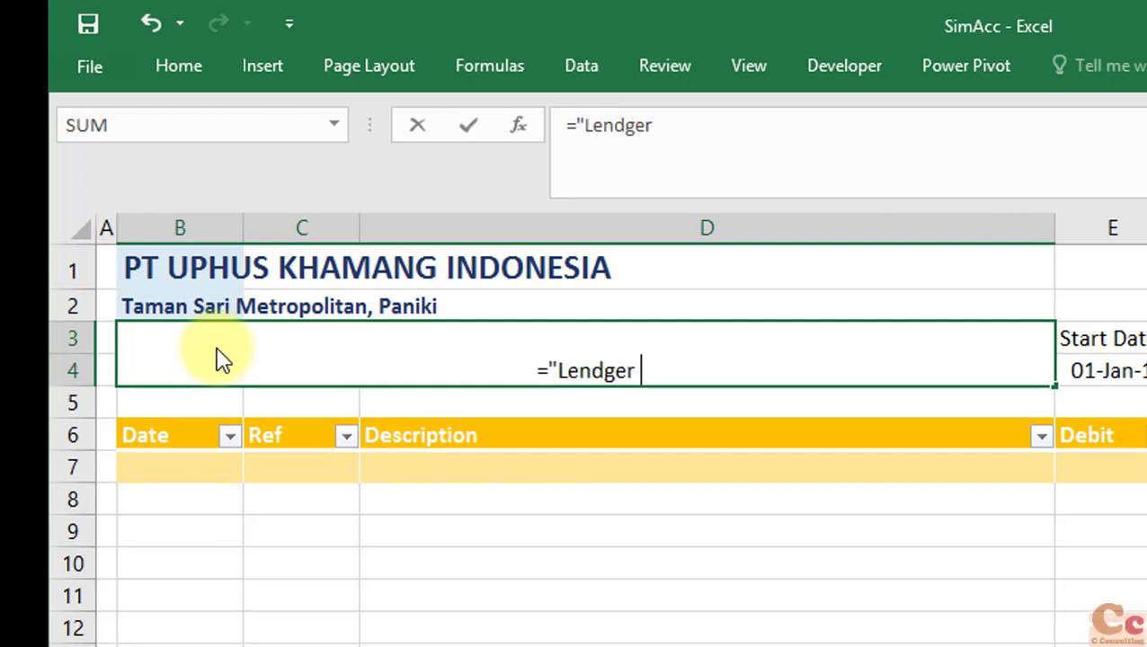
text(Account-)
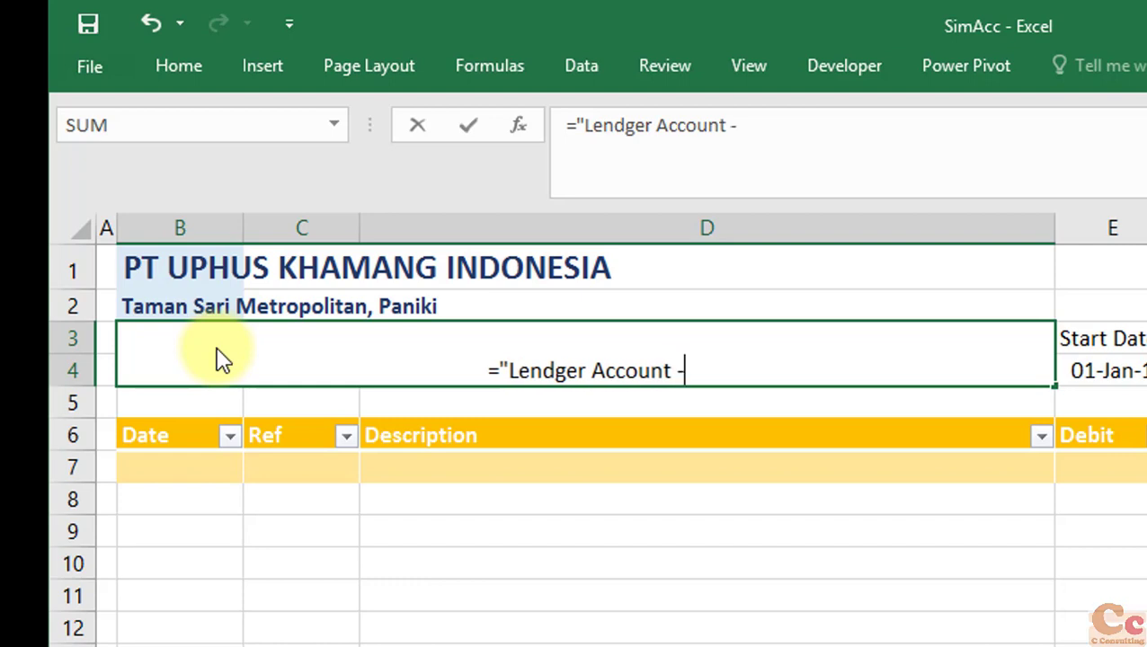
text(")
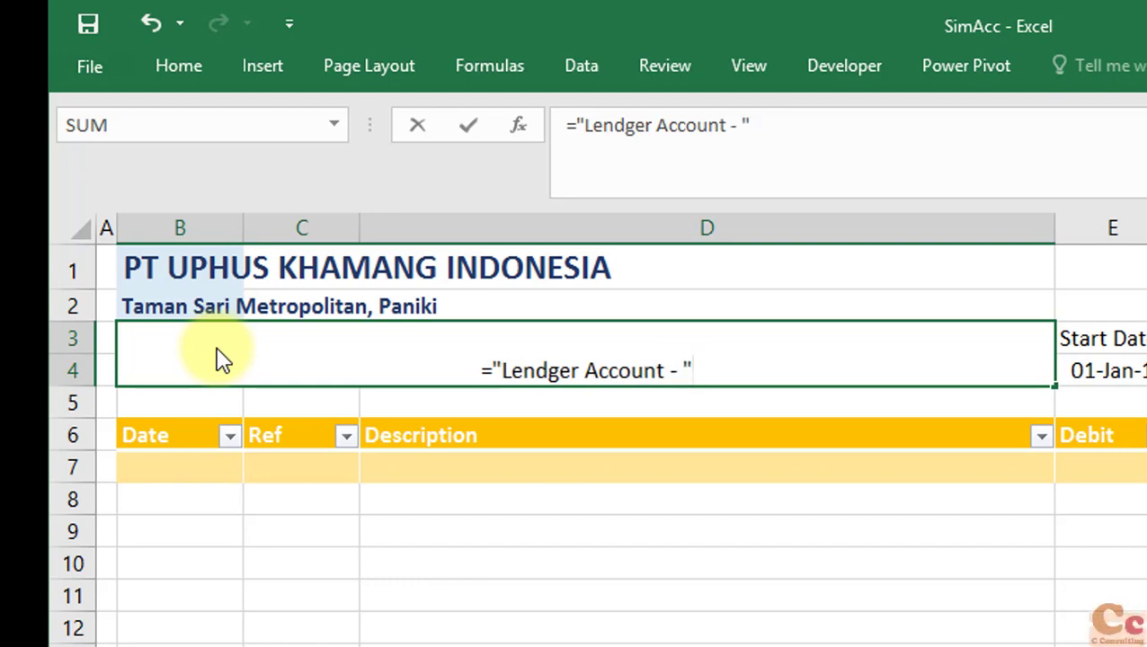
text(&)
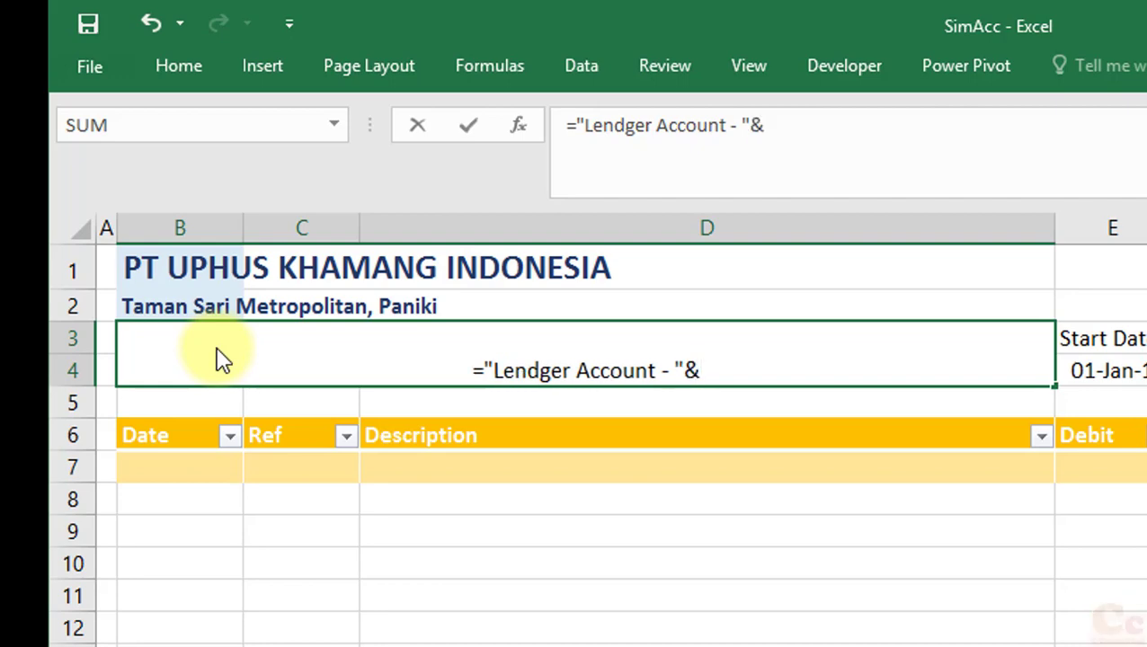
text(ind)
key(Tab)
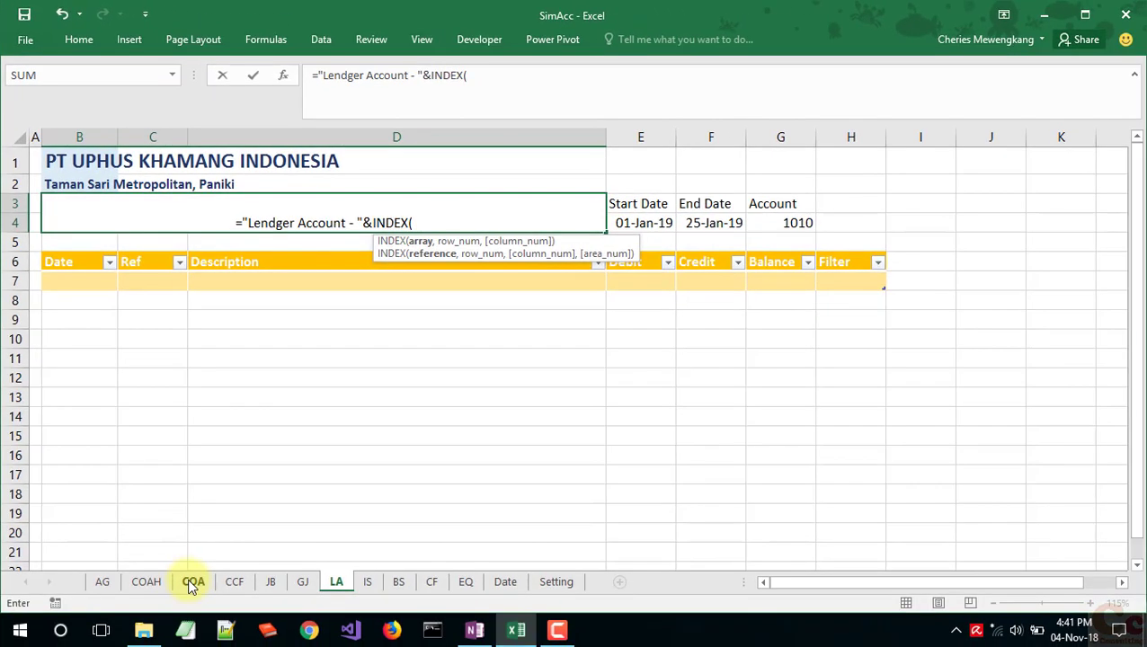
Step: Try pointing INDEX at COA Account Name C7:C52, then cancel the title formula
click(192, 582)
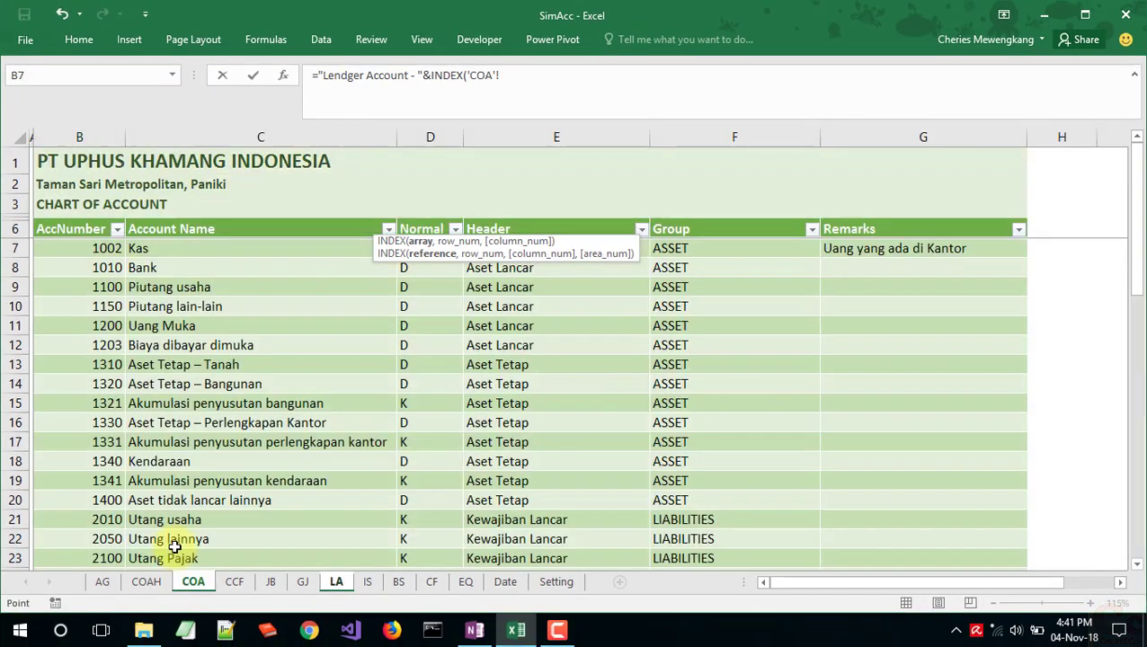
click(160, 216)
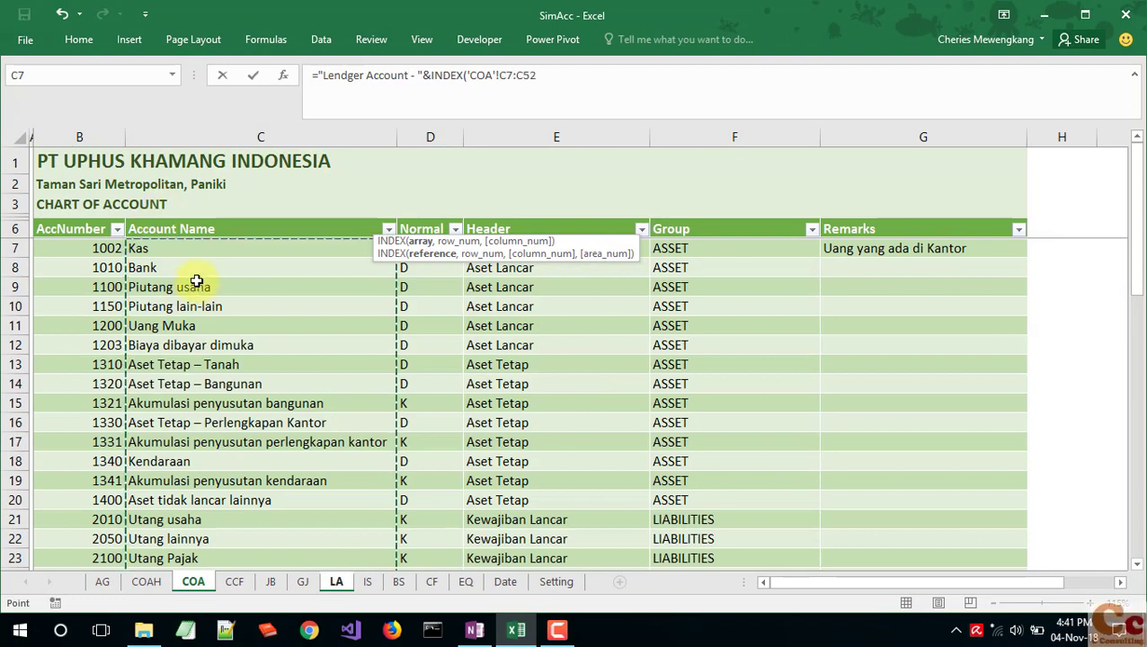
click(568, 79)
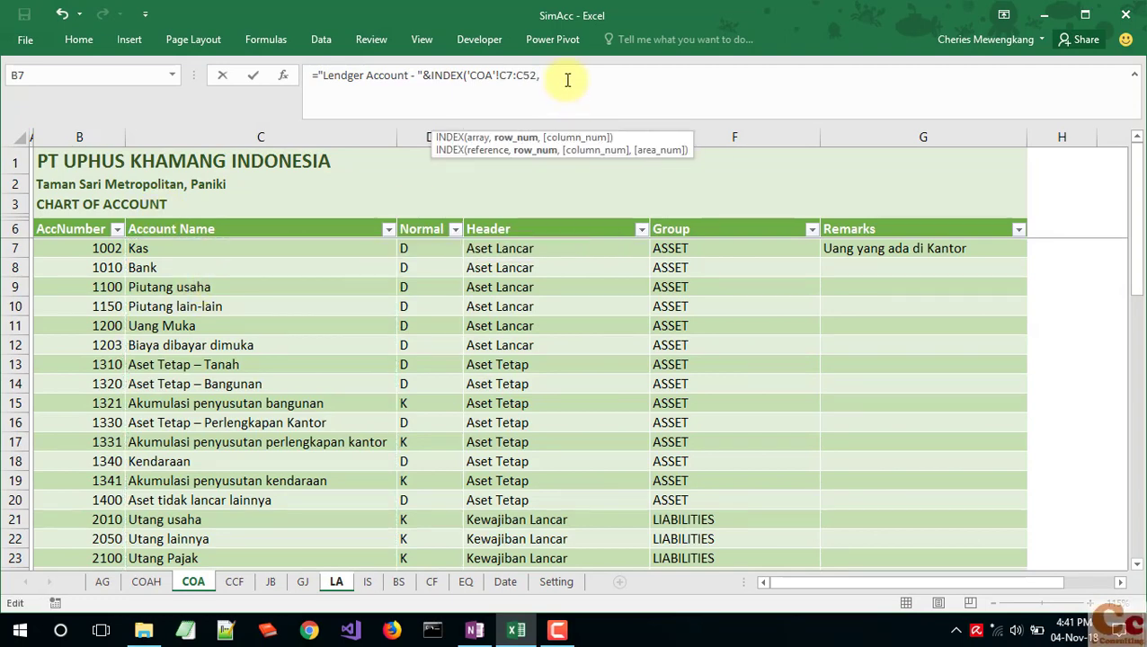
key(BackSpace)
key(BackSpace)
key(BackSpace)
key(BackSpace)
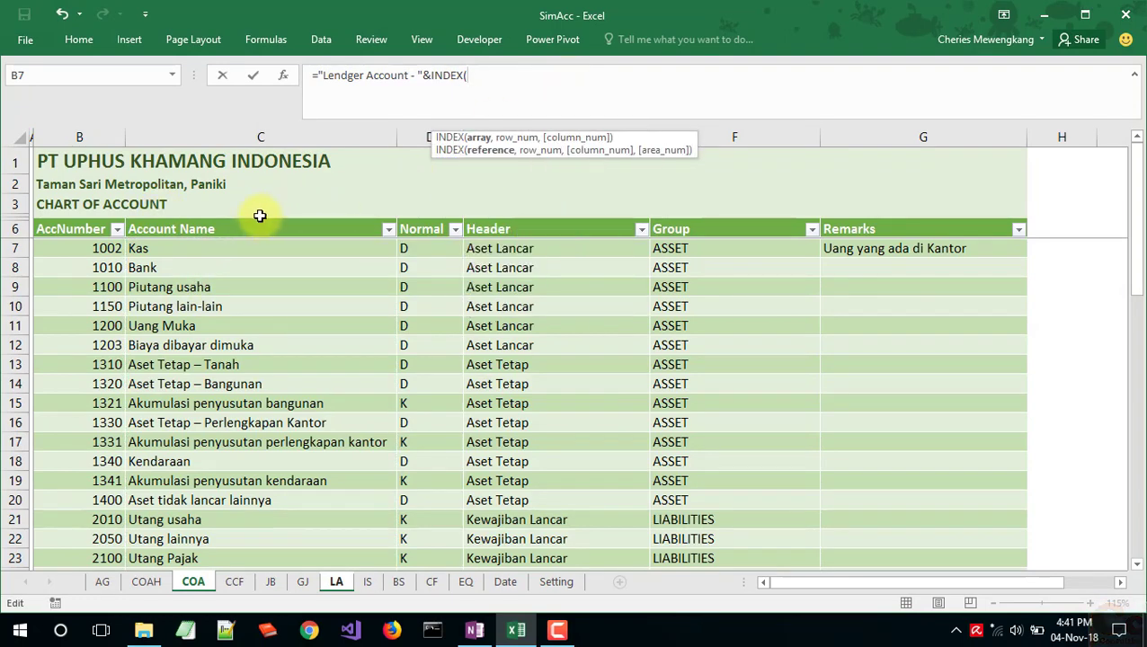
click(257, 219)
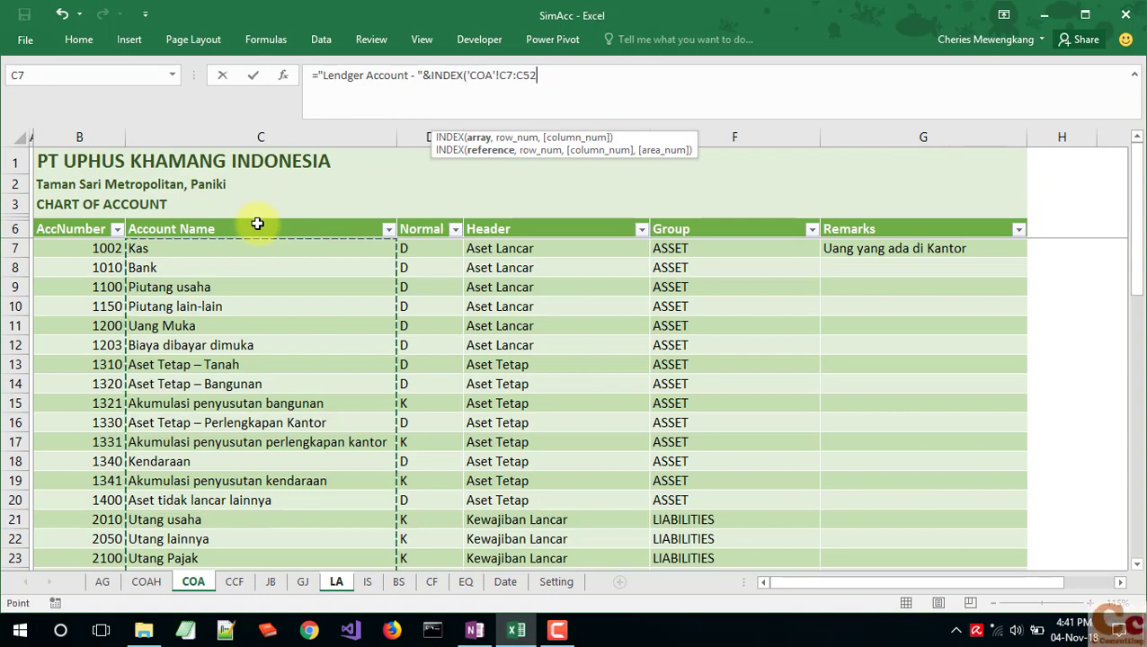
scroll(392, 346, down, 13)
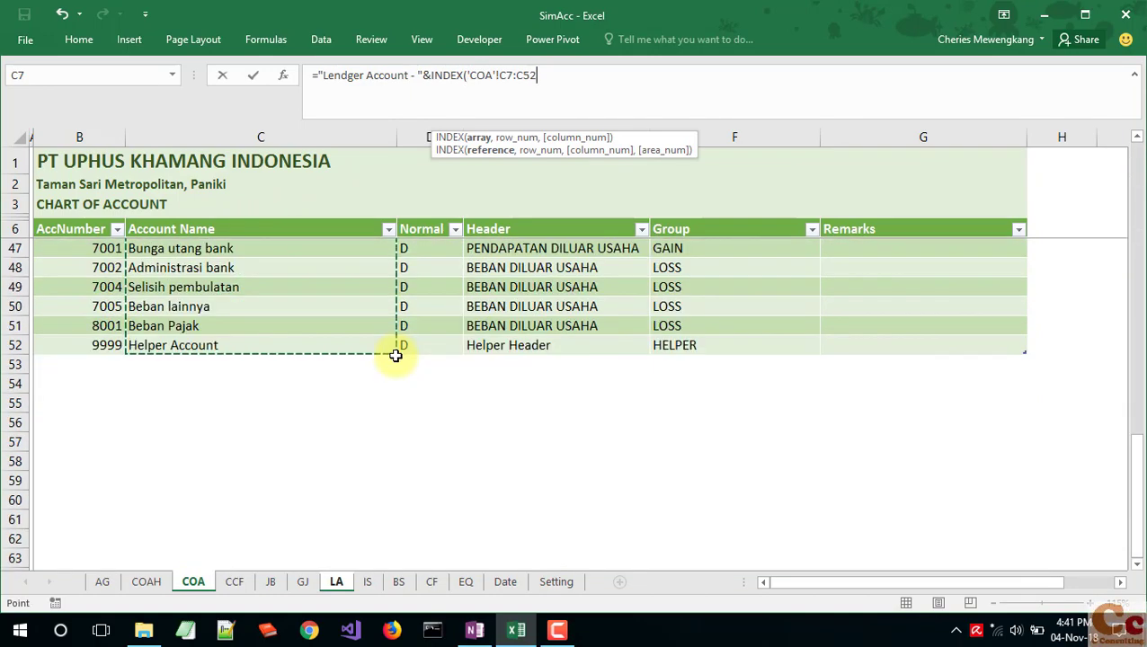
scroll(395, 355, up, 10)
scroll(395, 356, up, 3)
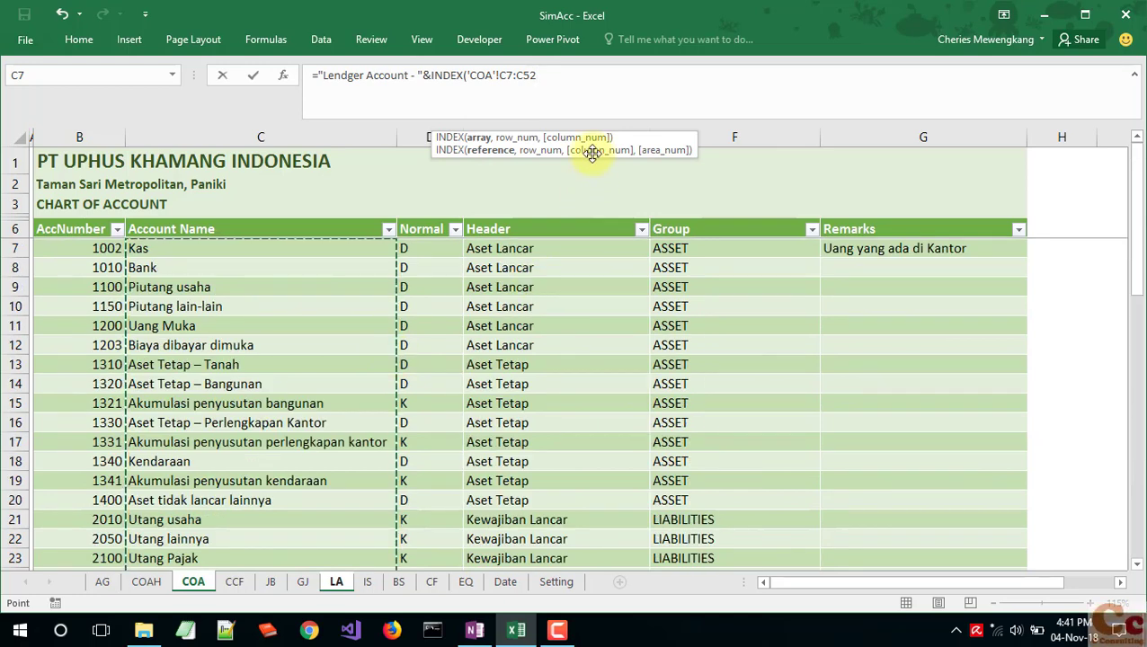
key(BackSpace)
key(BackSpace)
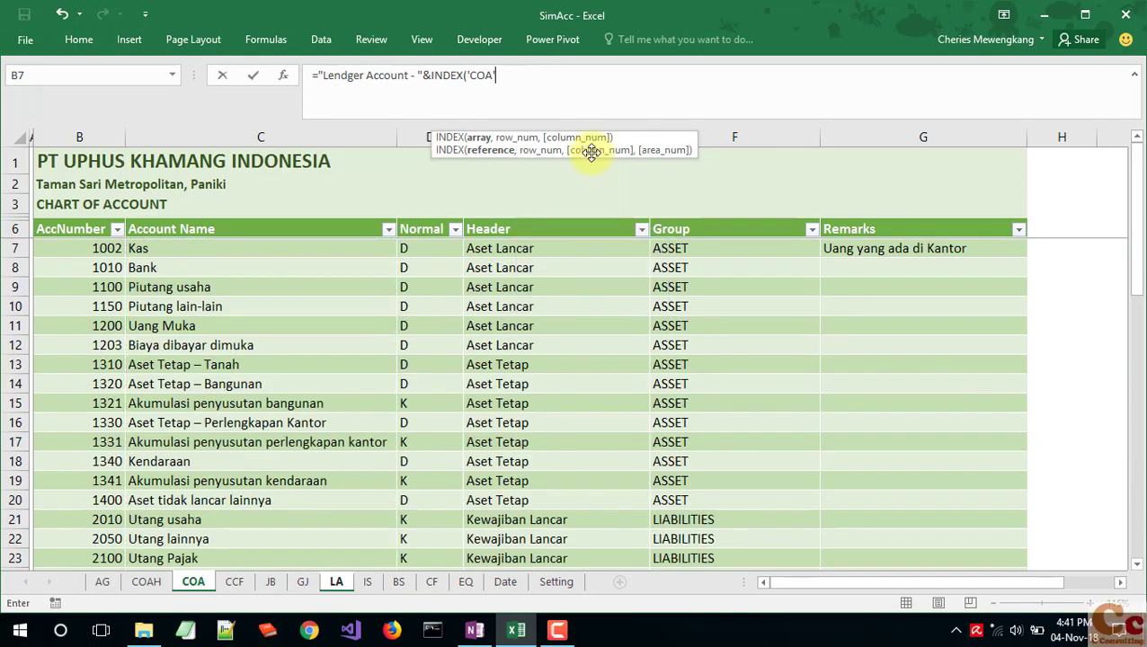
key(BackSpace)
key(BackSpace)
key(BackSpace)
key(BackSpace)
key(BackSpace)
click(205, 222)
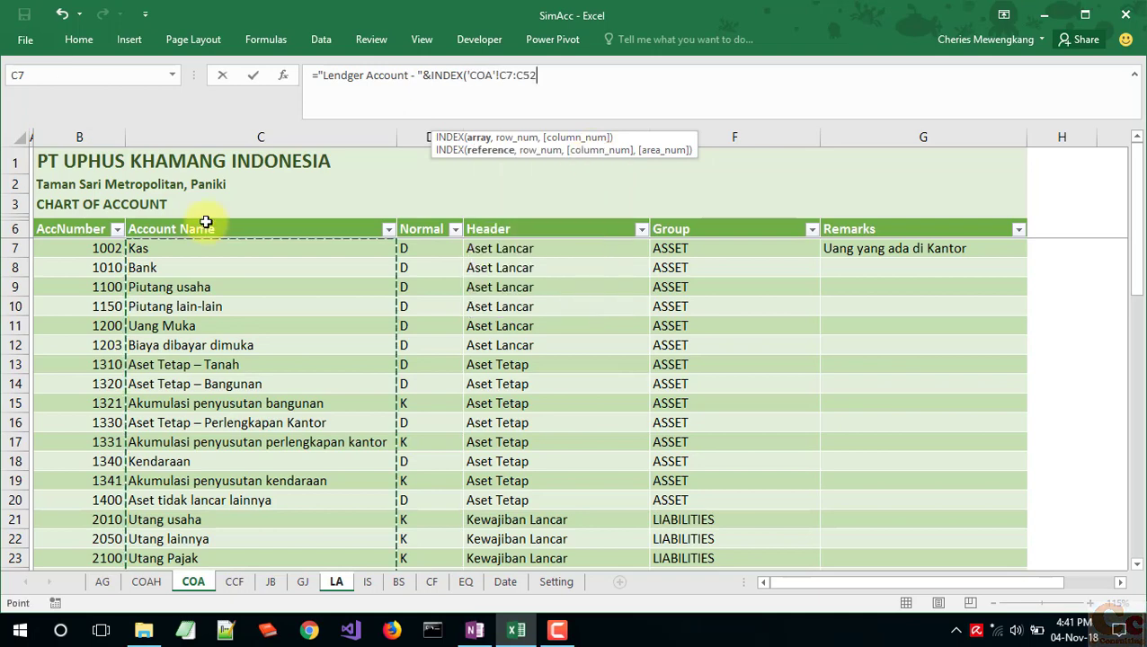
key(BackSpace)
key(BackSpace)
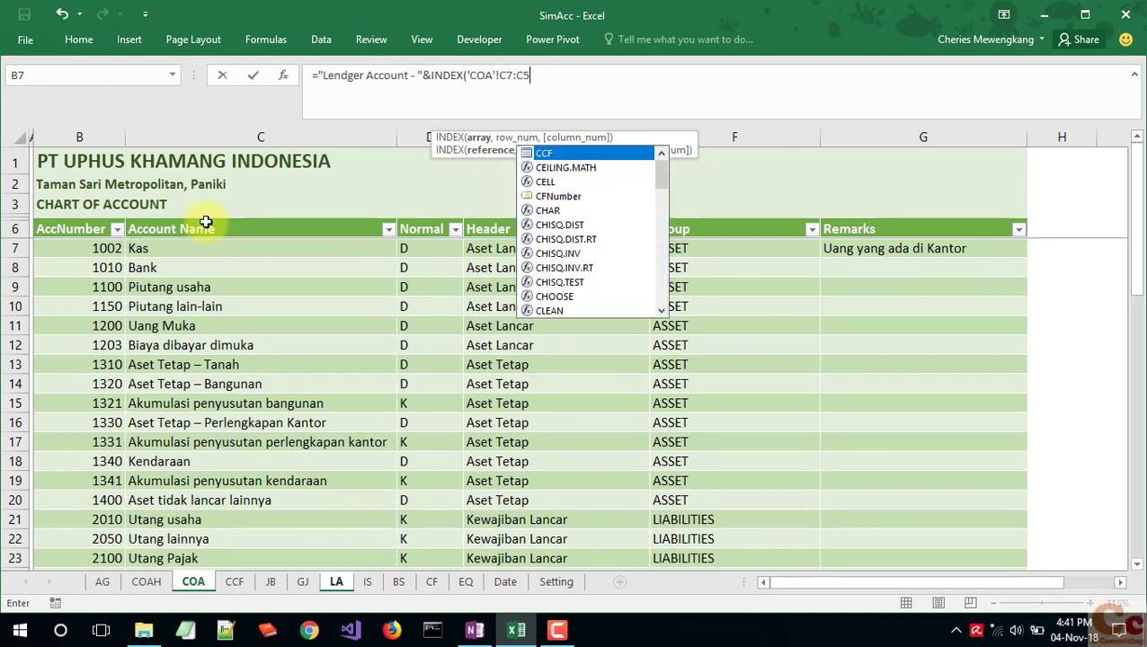
key(BackSpace)
key(BackSpace)
key(BackSpace)
key(Escape)
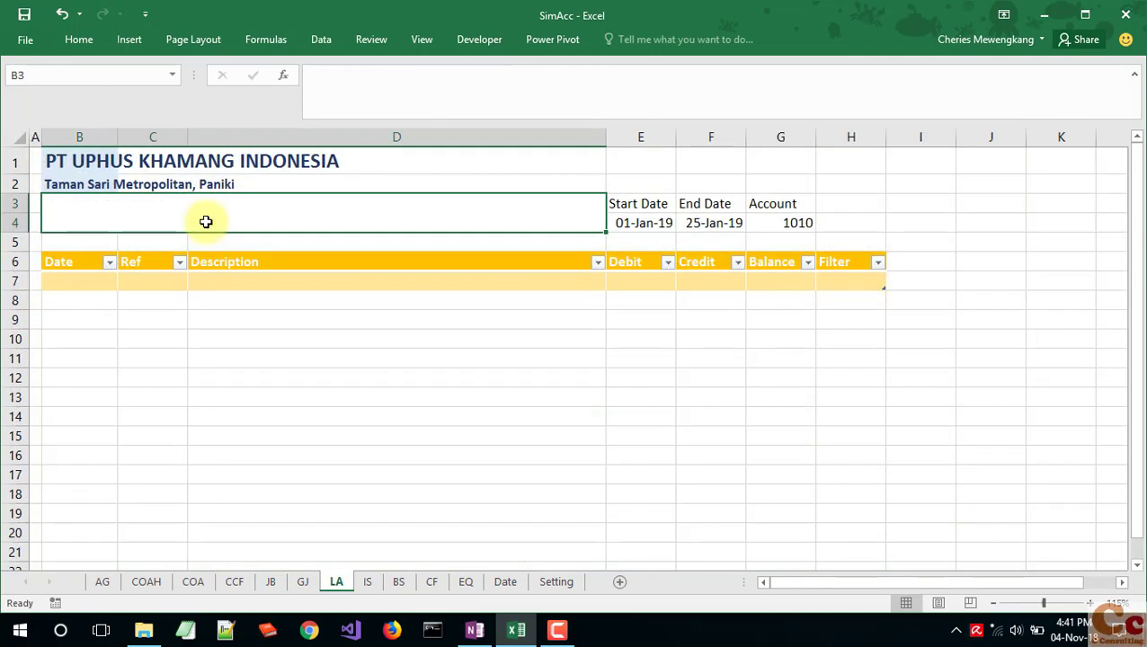
Step: Test an Account Name column reference in COA cell C55, discard it, and return to LA
click(196, 582)
scroll(308, 328, down, 15)
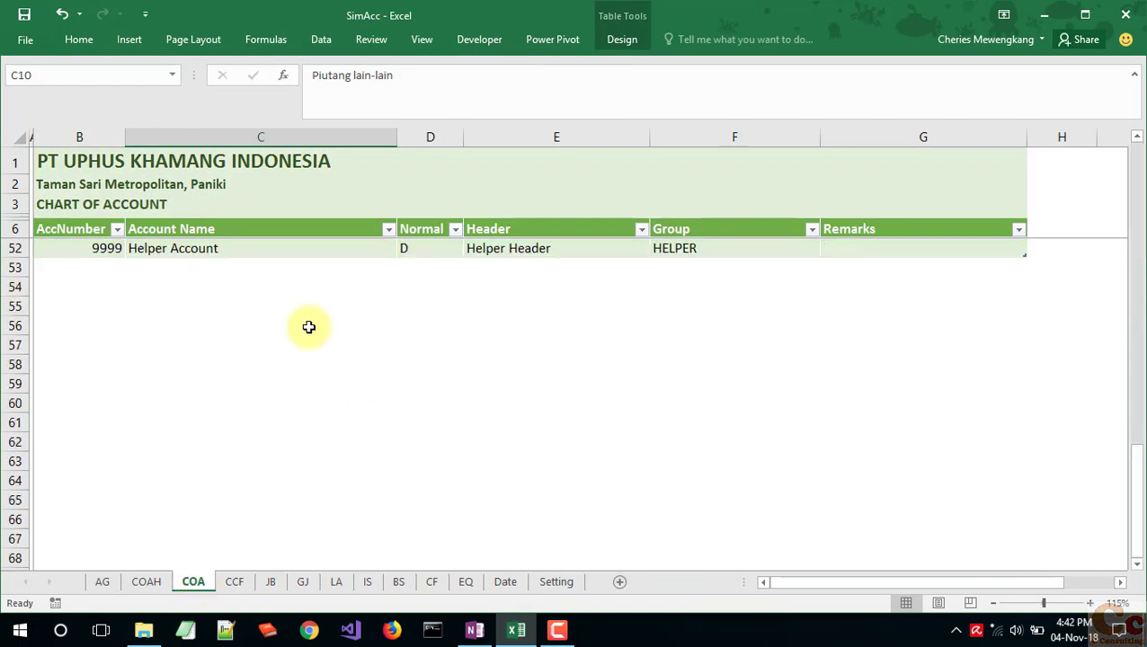
click(270, 243)
click(323, 45)
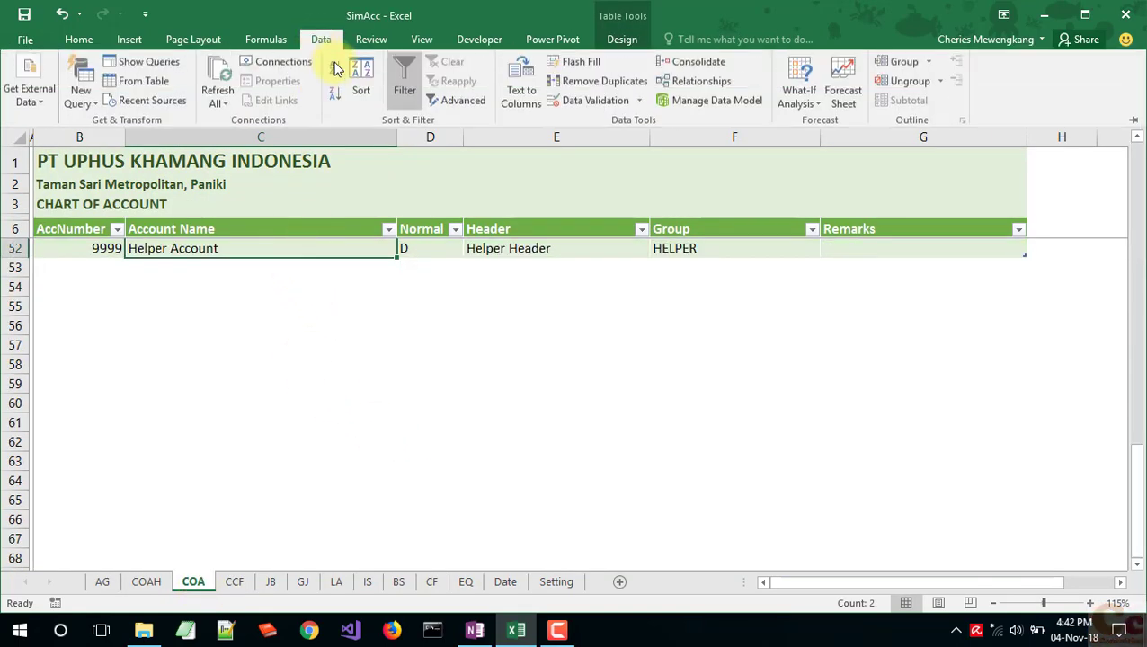
click(281, 312)
click(207, 310)
text(=)
key(Up)
key(Up)
key(Up)
key(Escape)
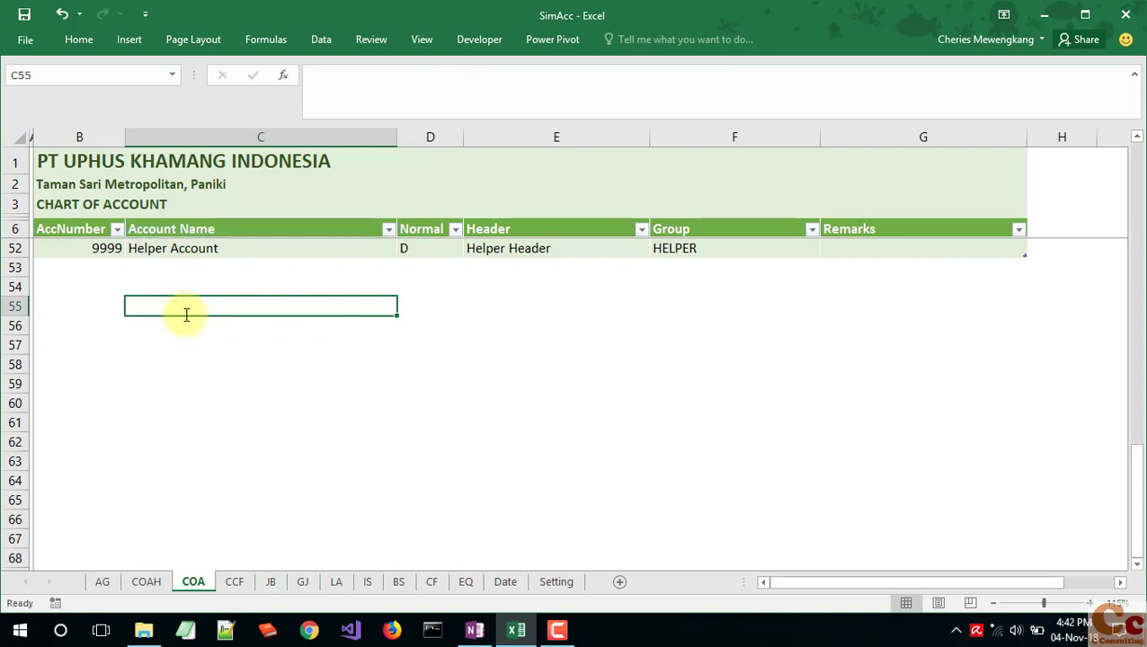
click(189, 248)
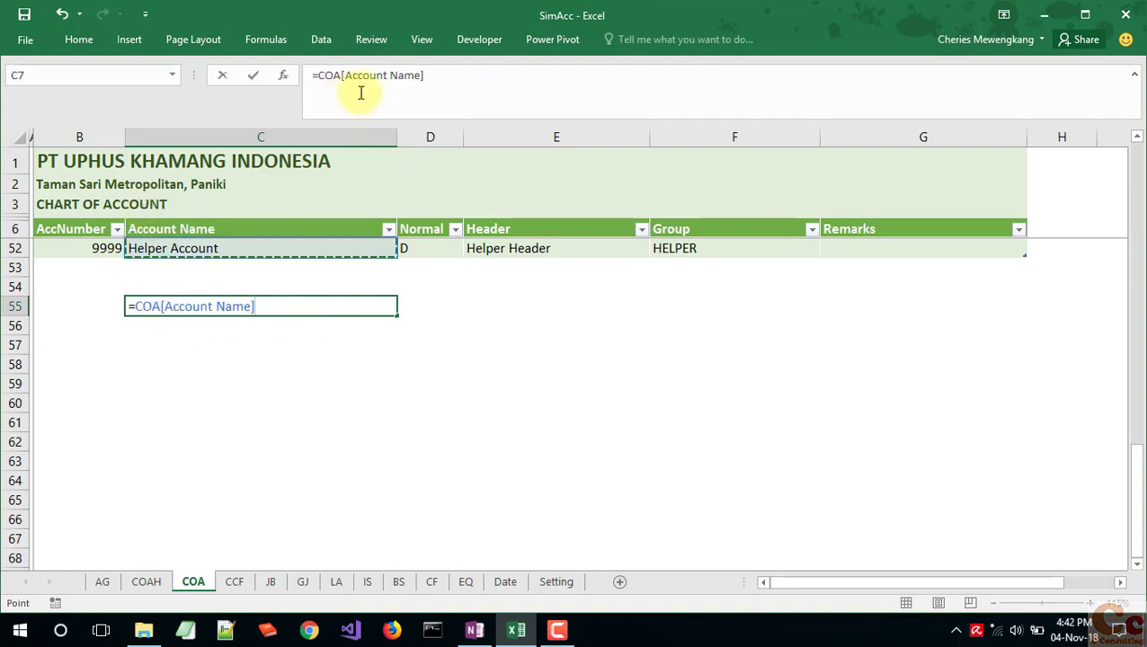
key(Escape)
click(328, 442)
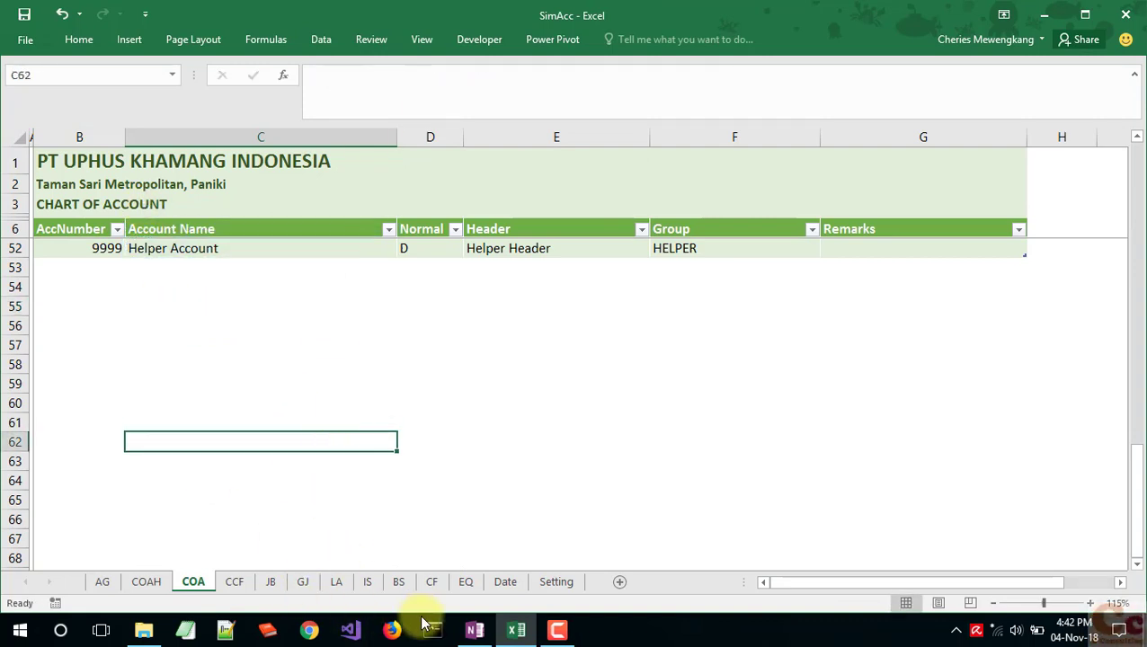
click(338, 583)
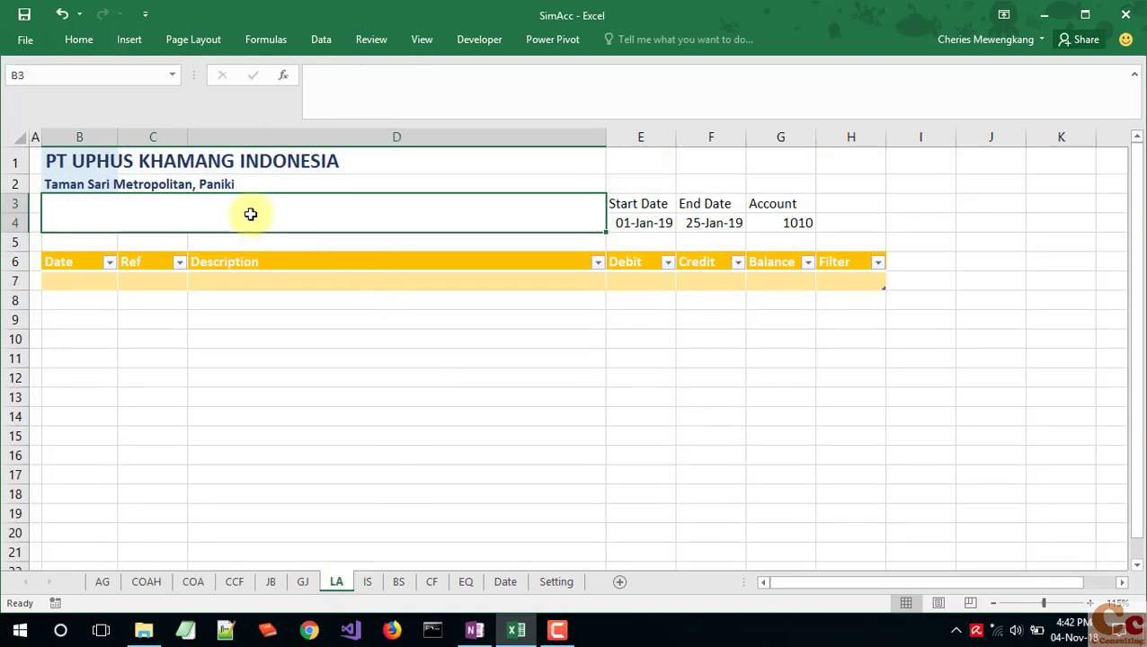
Step: Begin the B3 title formula with the text ="Ledger Account - "&
text(=TE)
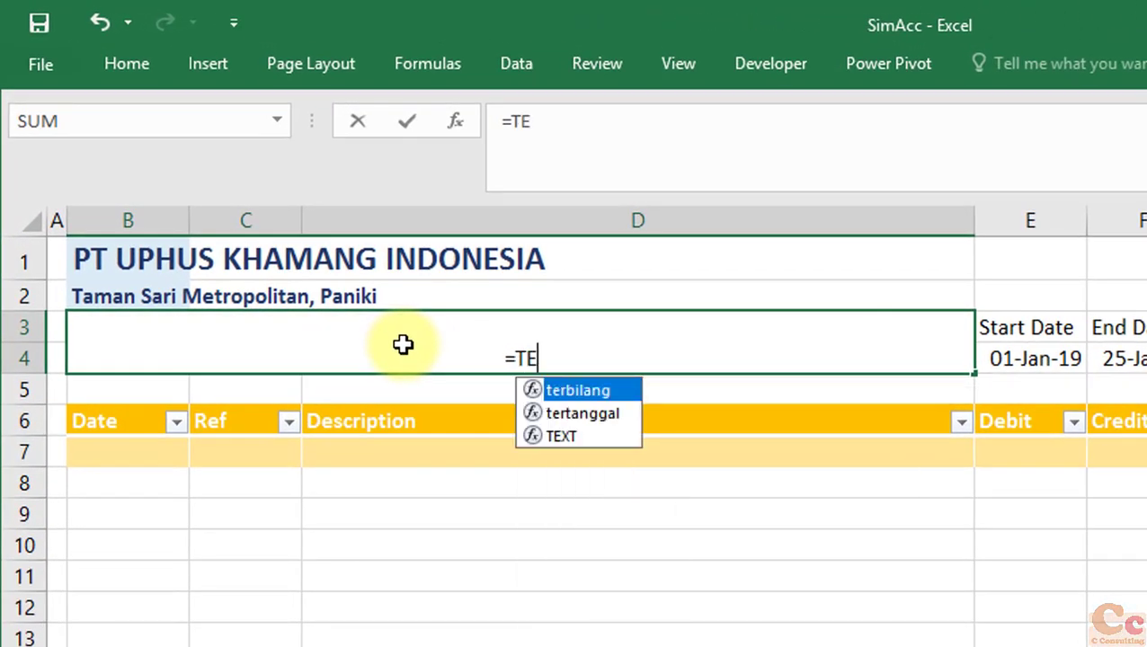
key(BackSpace)
key(BackSpace)
text(="Ledge)
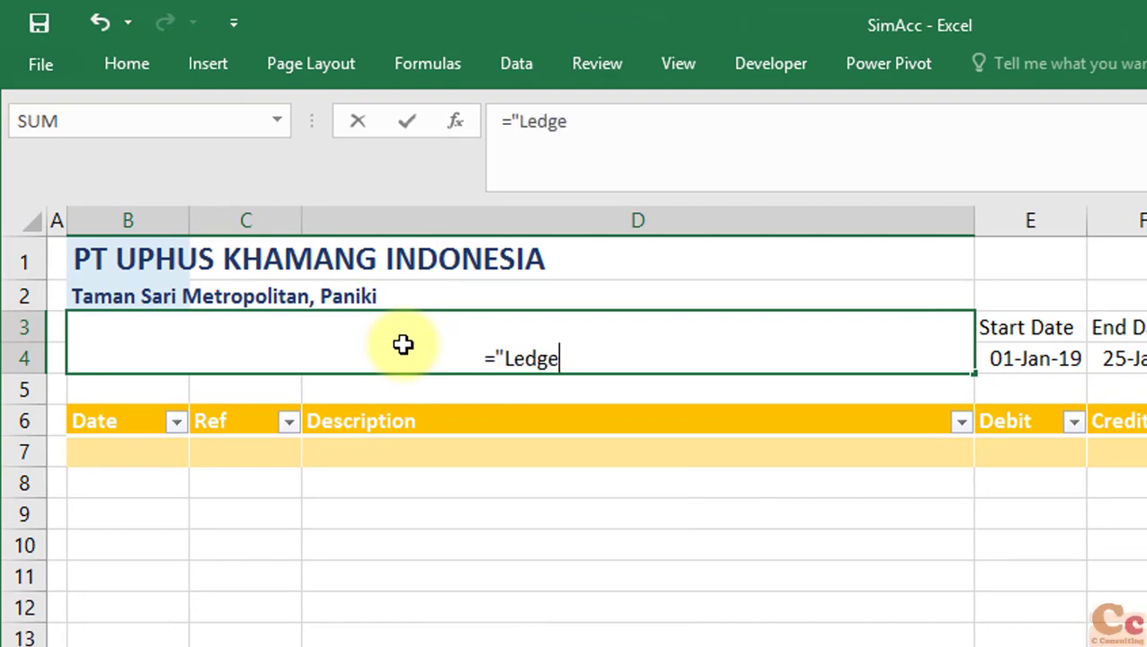
text(r Accoutn)
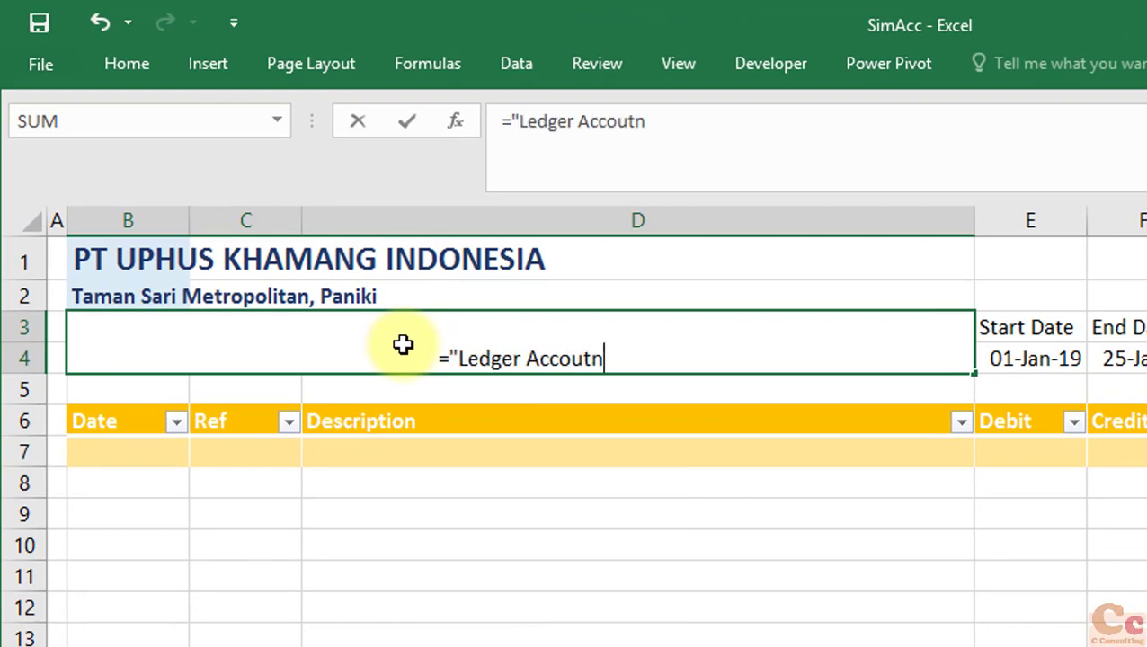
key(BackSpace)
key(BackSpace)
text(nt =)
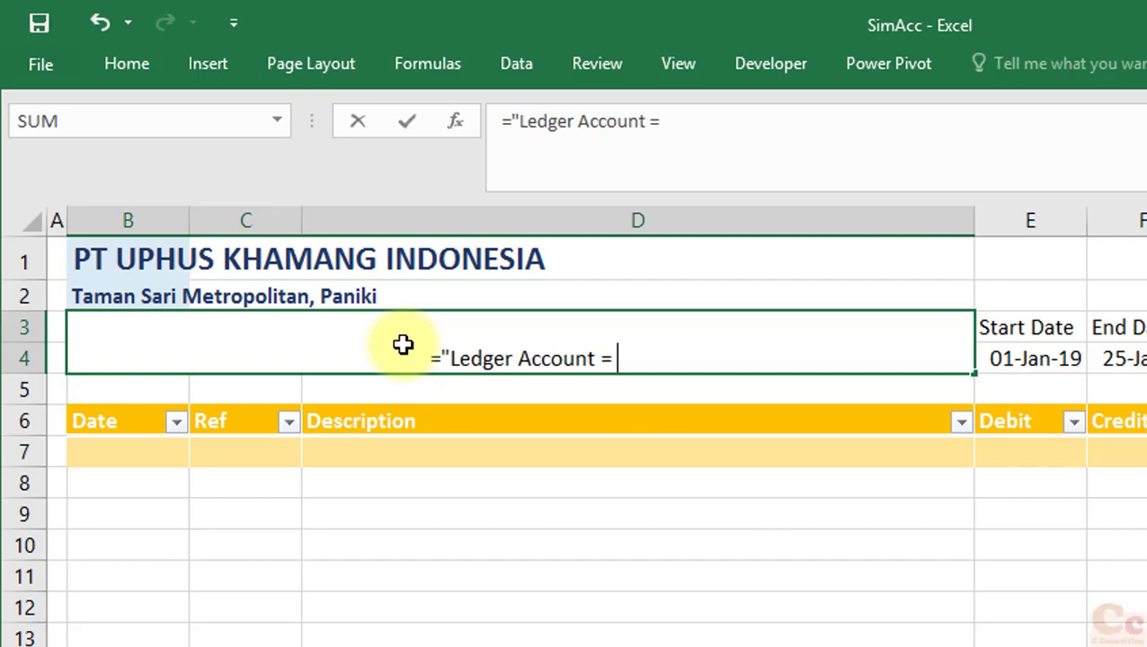
key(BackSpace)
text(- ")
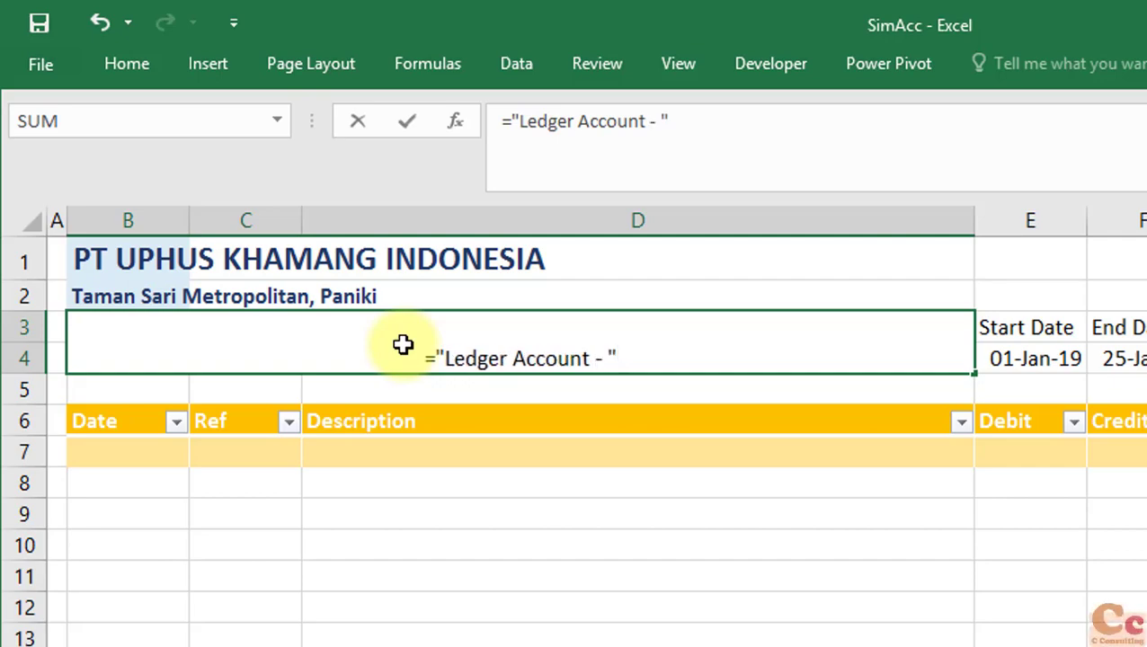
text(& CO)
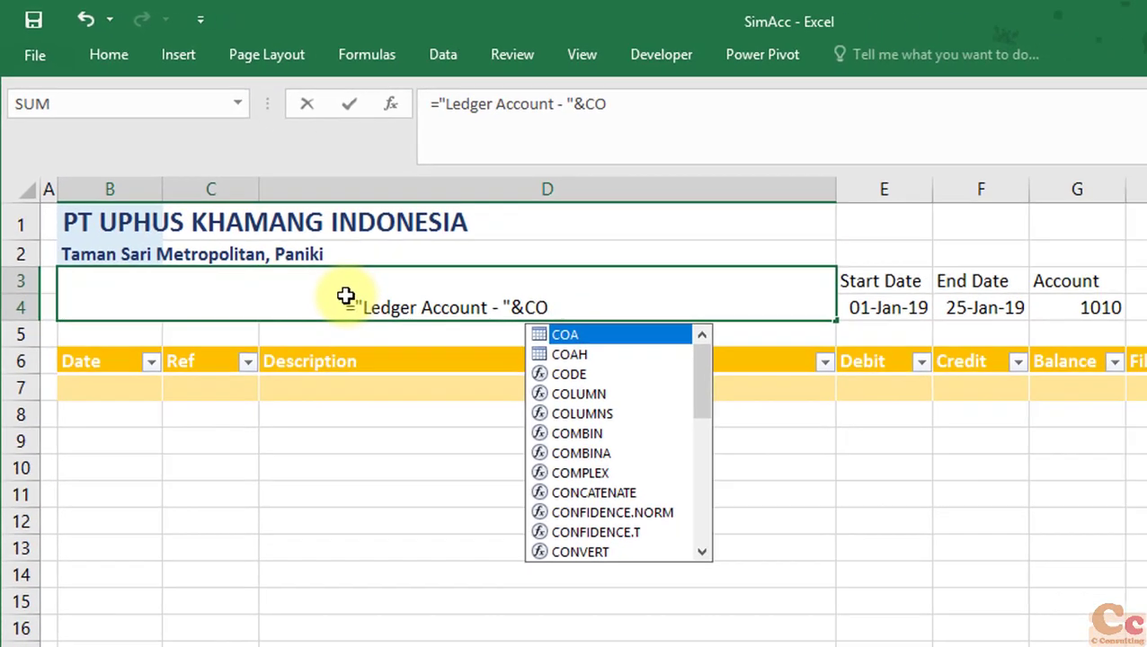
key(BackSpace)
key(BackSpace)
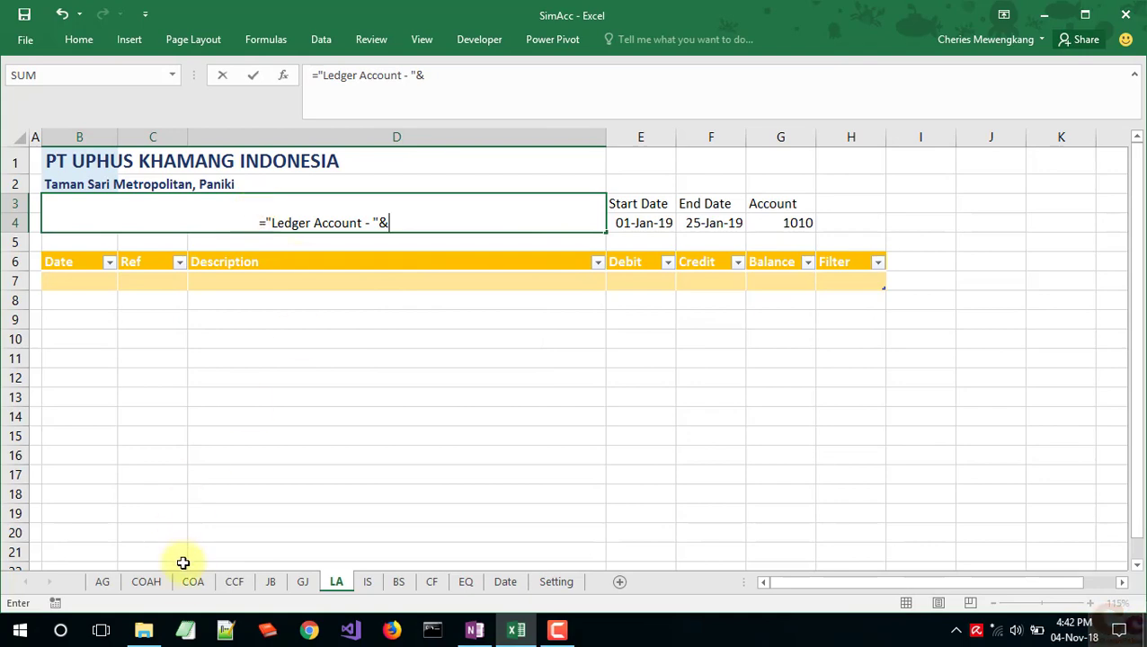
Step: Append the structured reference COA[Account Name] to the title formula
click(193, 582)
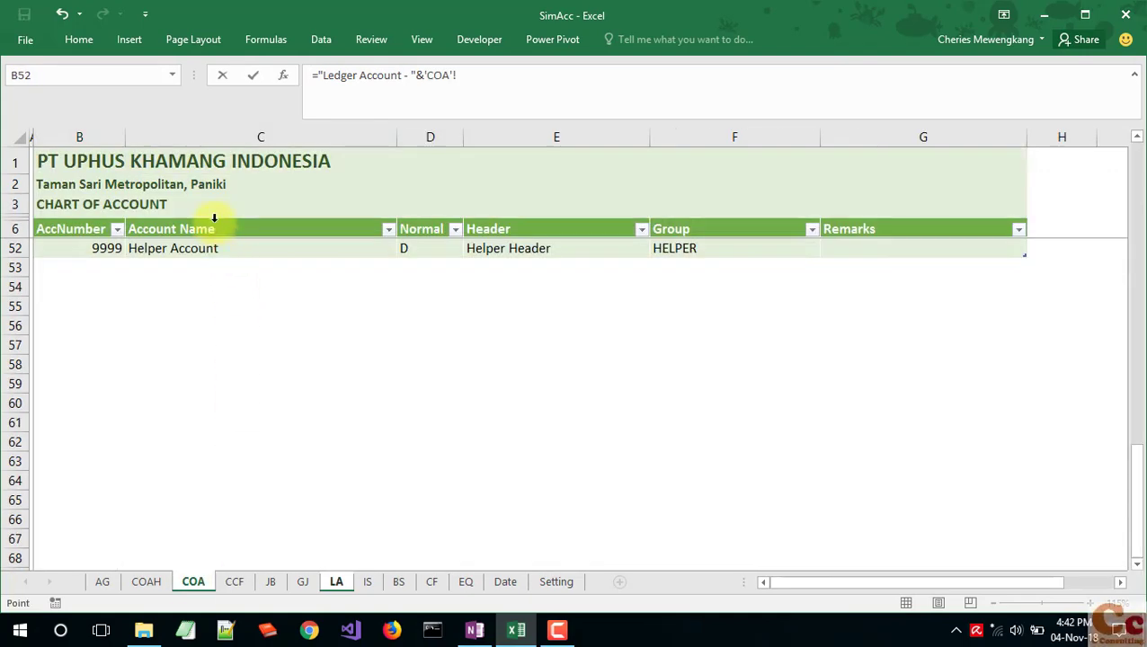
click(214, 219)
click(551, 73)
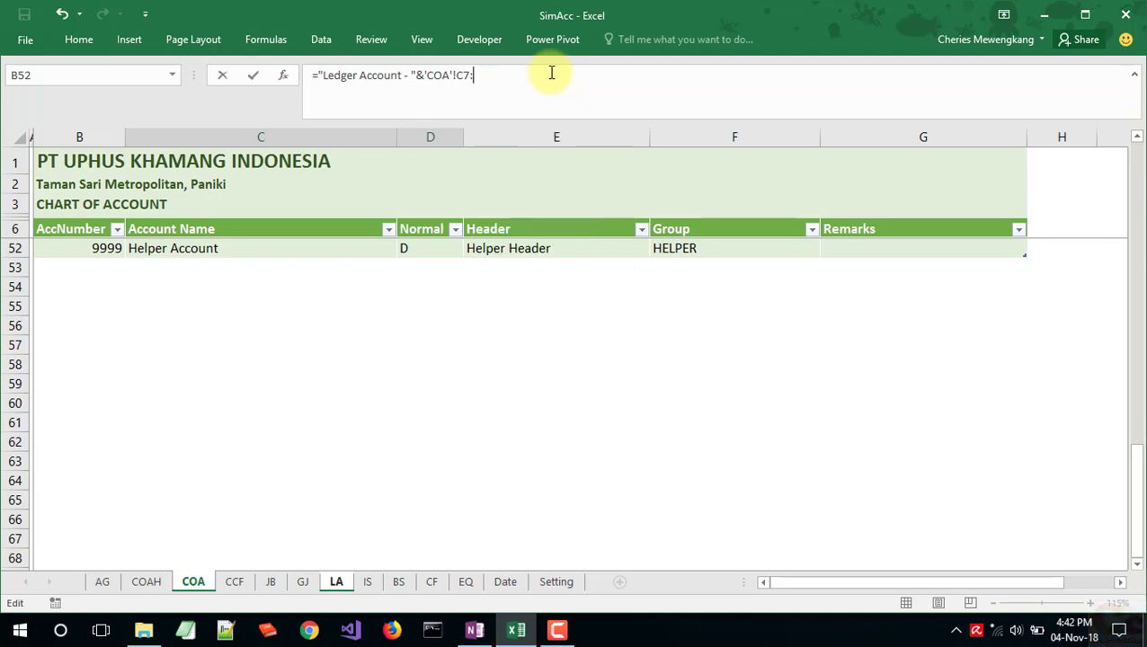
key(BackSpace)
key(BackSpace)
key(BackSpace)
text(CO)
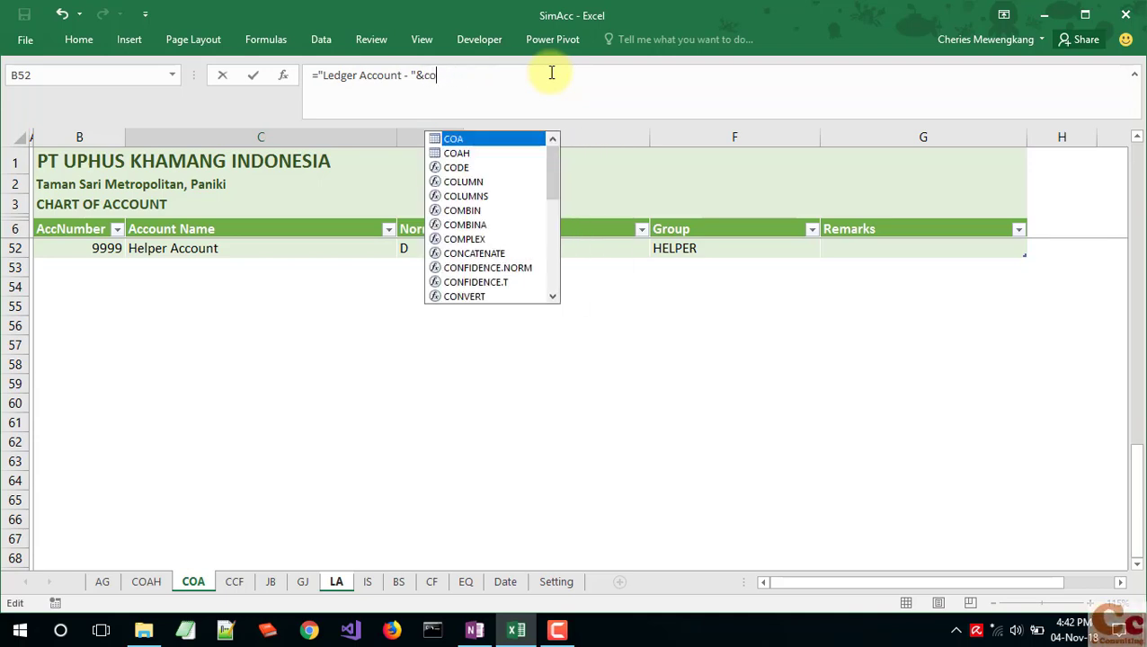
text(A[)
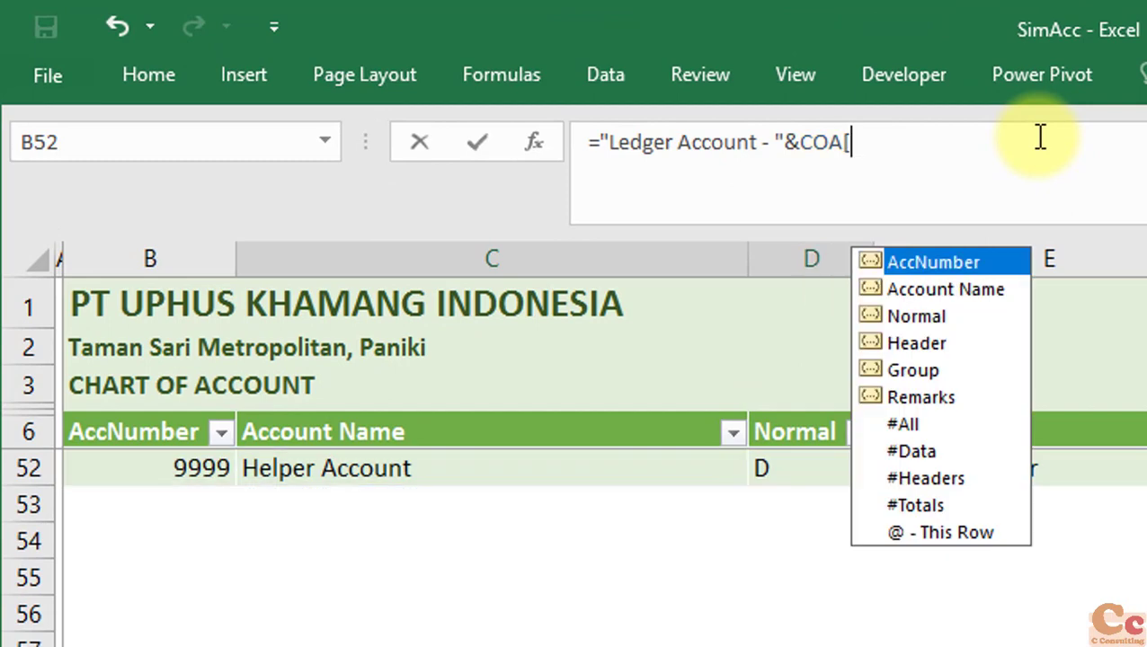
text(A)
key(Down)
key(Tab)
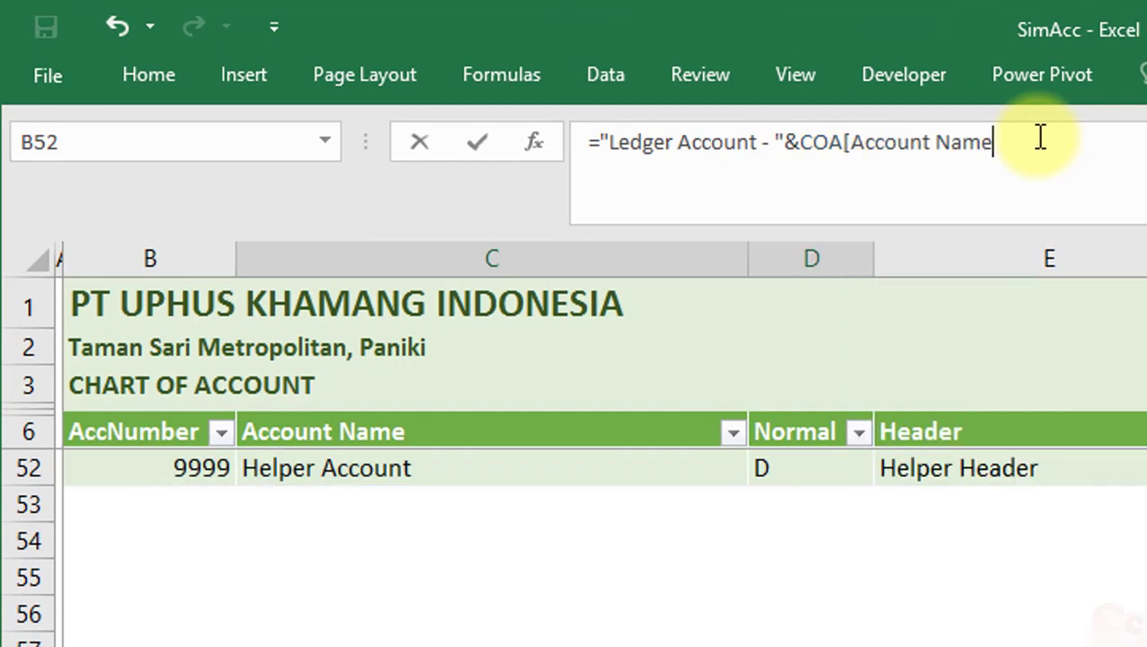
text(])
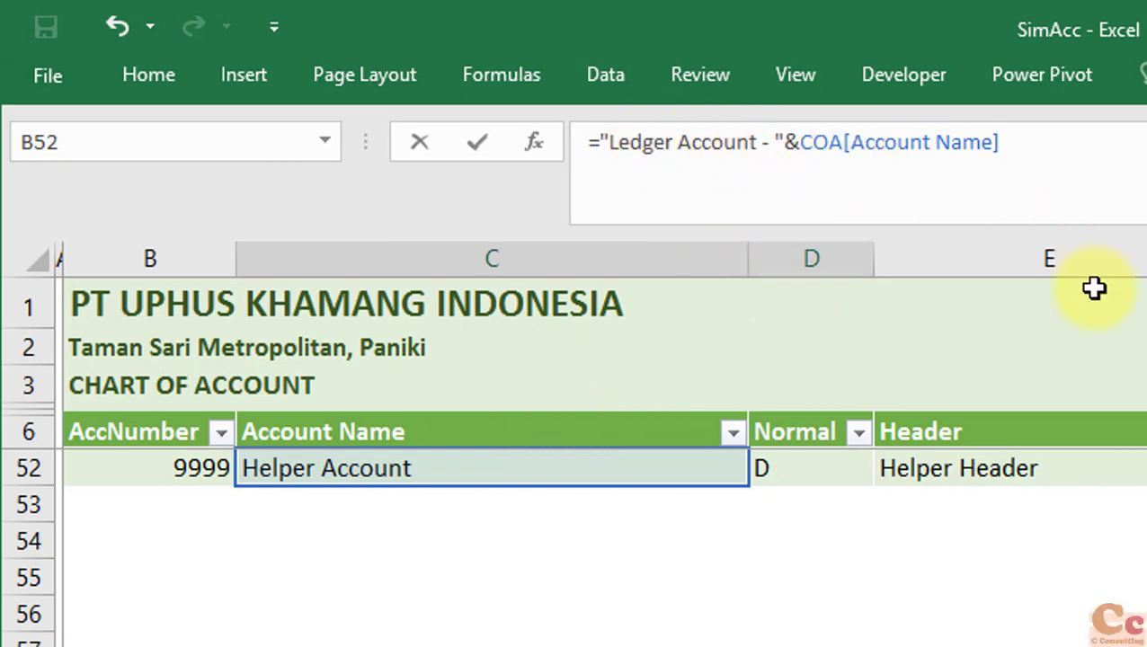
Step: Start the title formula as INDEX(,MATCH(accountName, after the equals sign
click(600, 142)
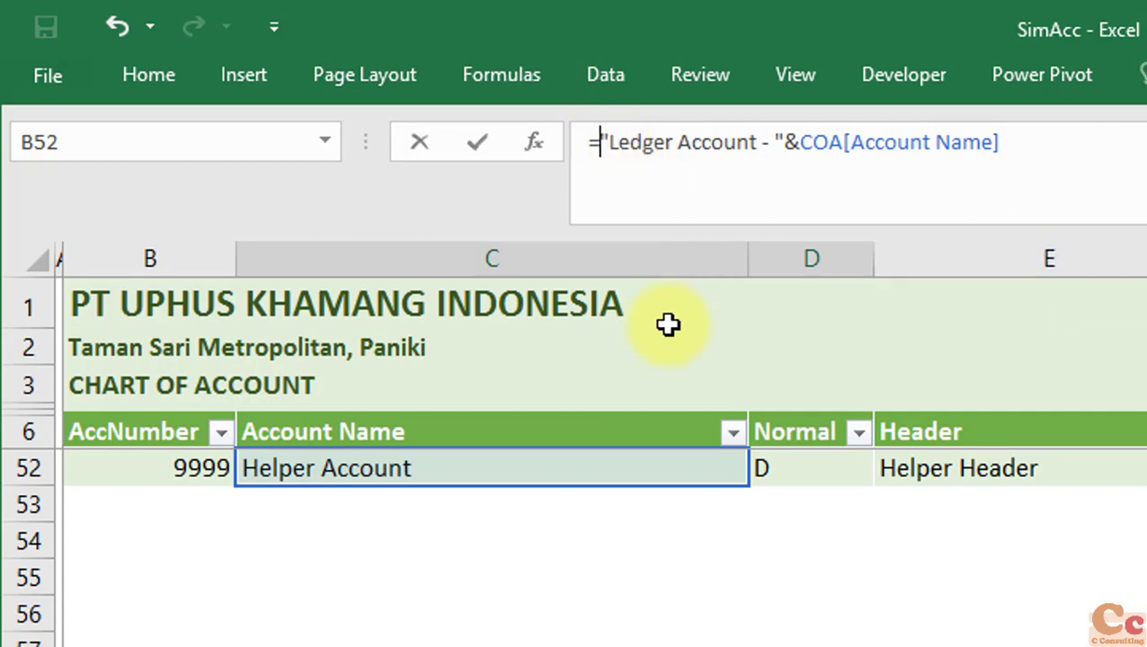
text(ind)
key(BackSpace)
key(BackSpace)
key(BackSpace)
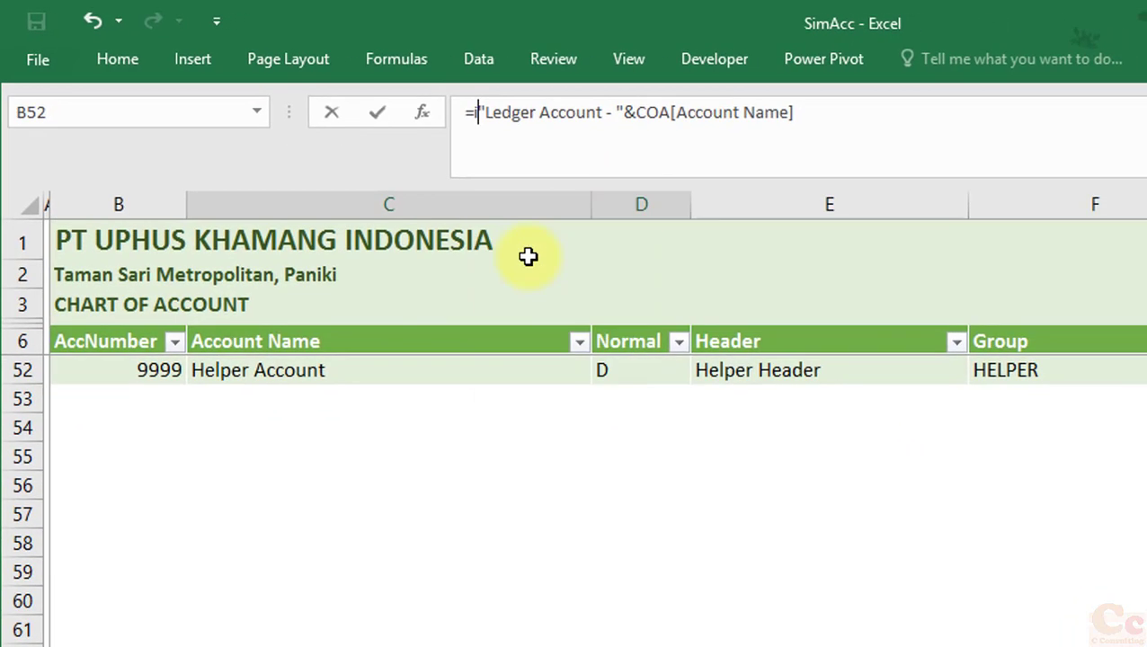
text(iNDEX()
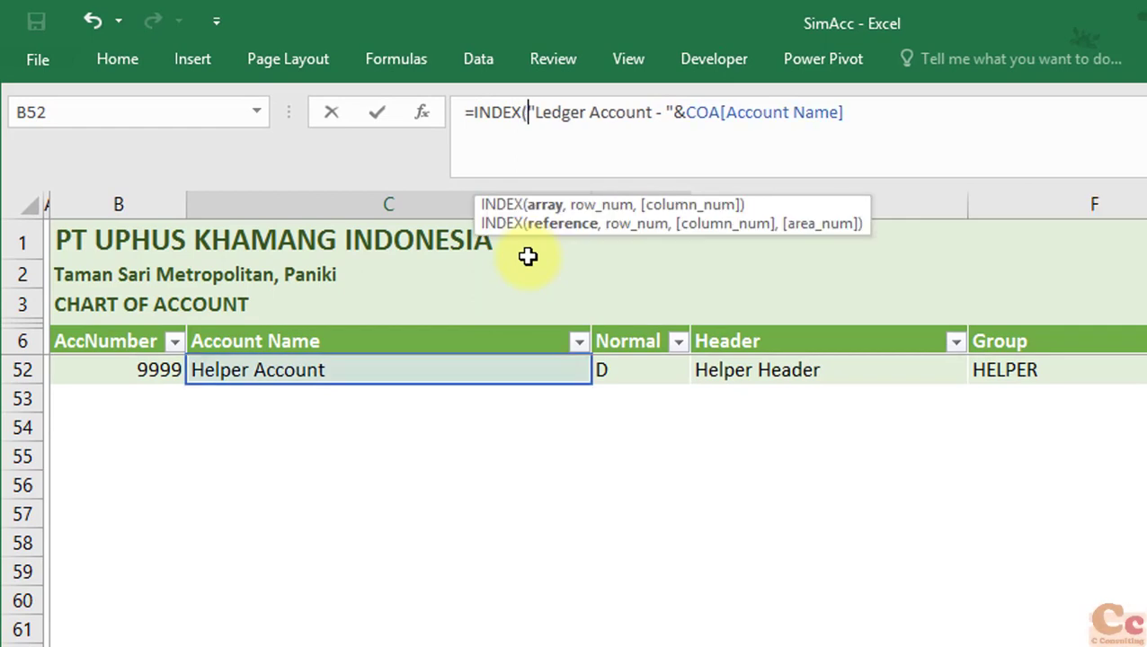
text(,)
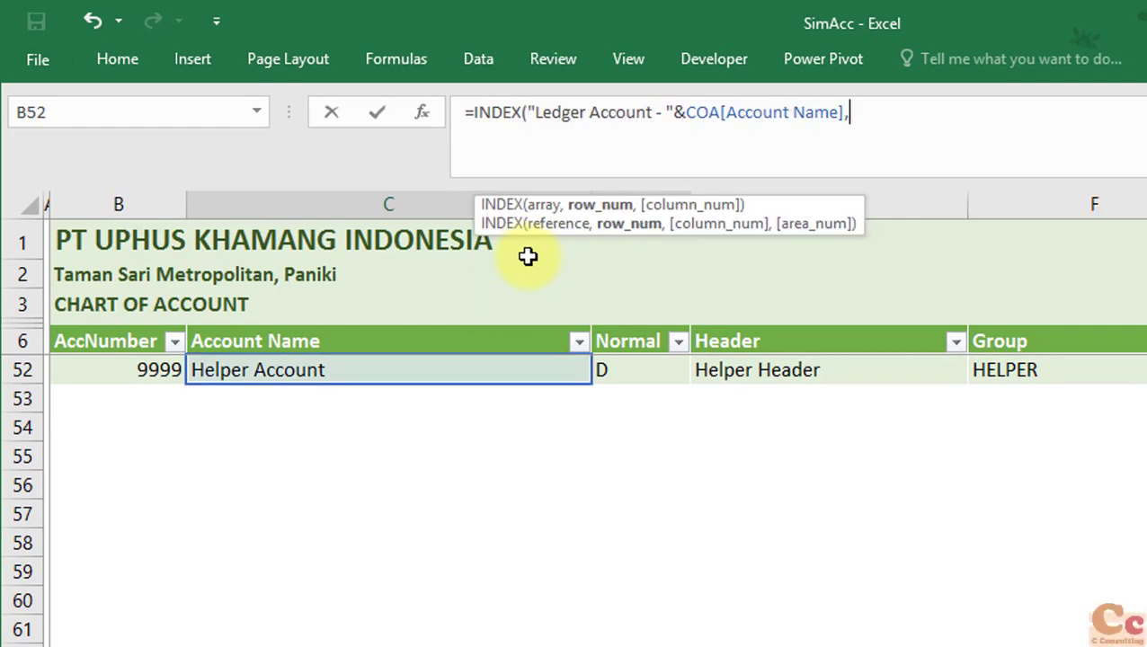
text(MATCH()
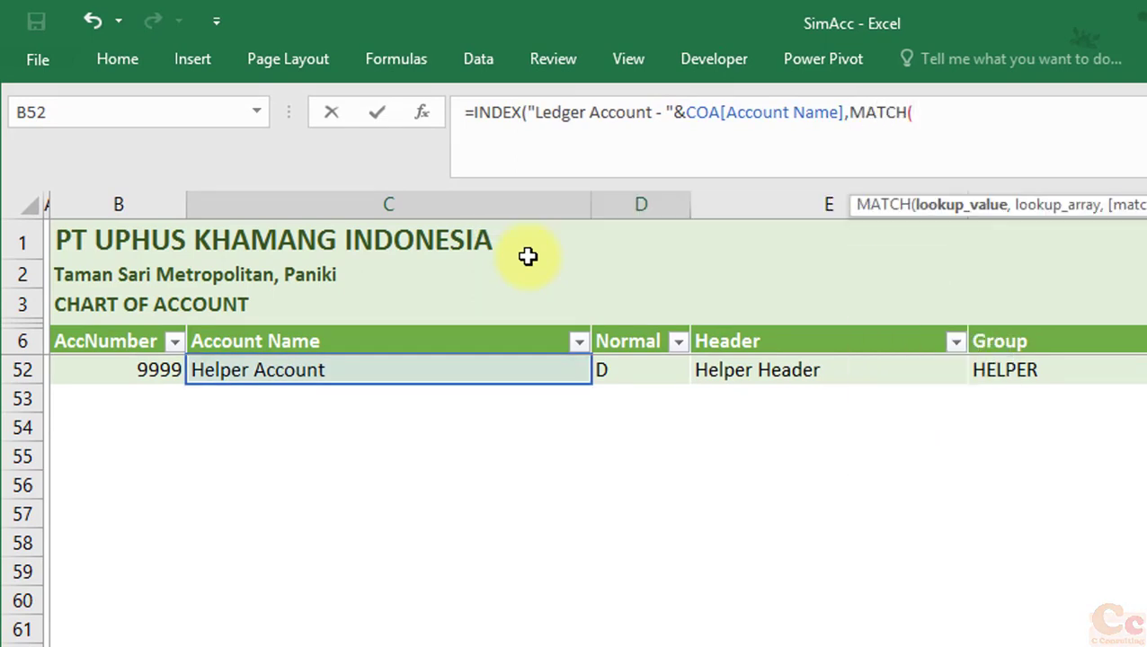
click(337, 582)
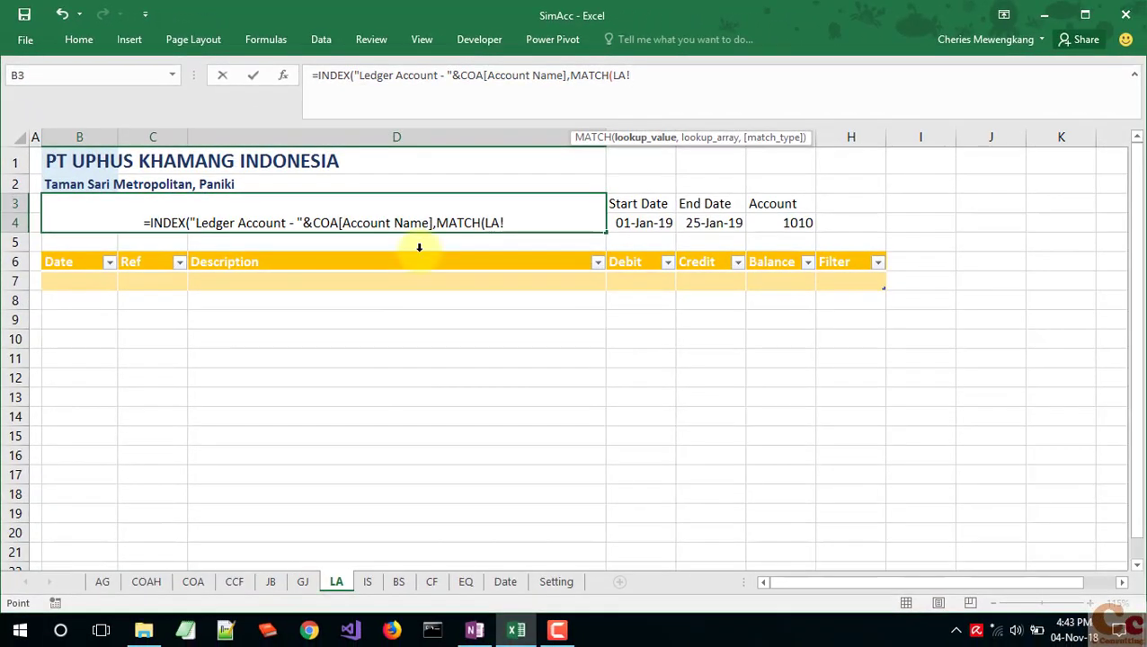
key(BackSpace)
key(BackSpace)
key(BackSpace)
text(a)
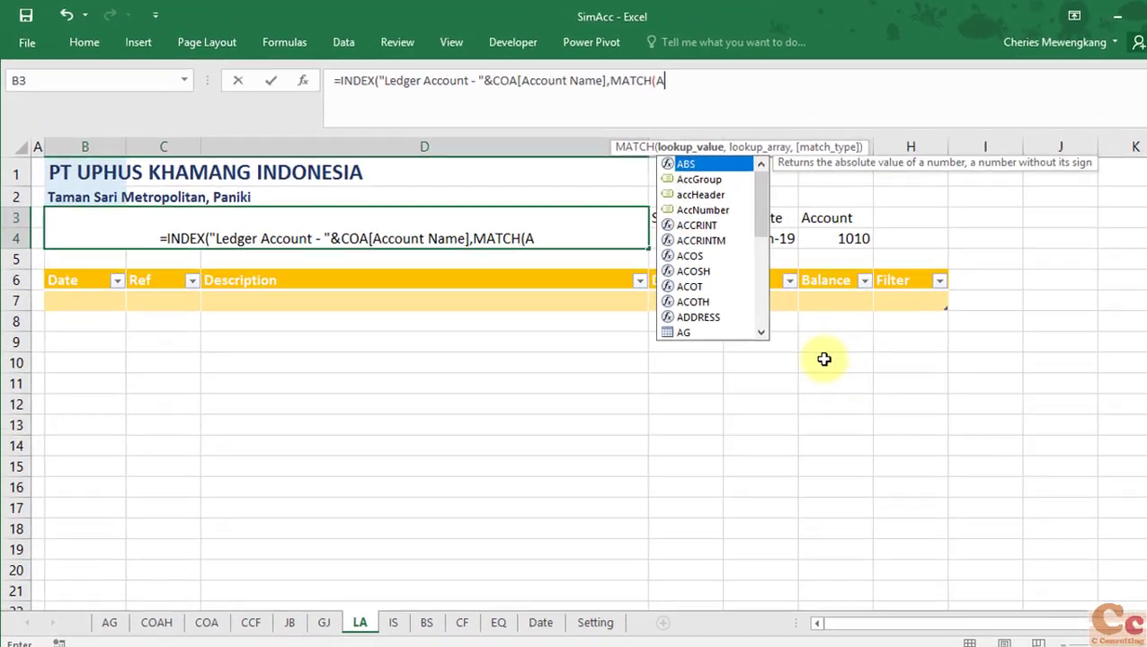
text(ccount)
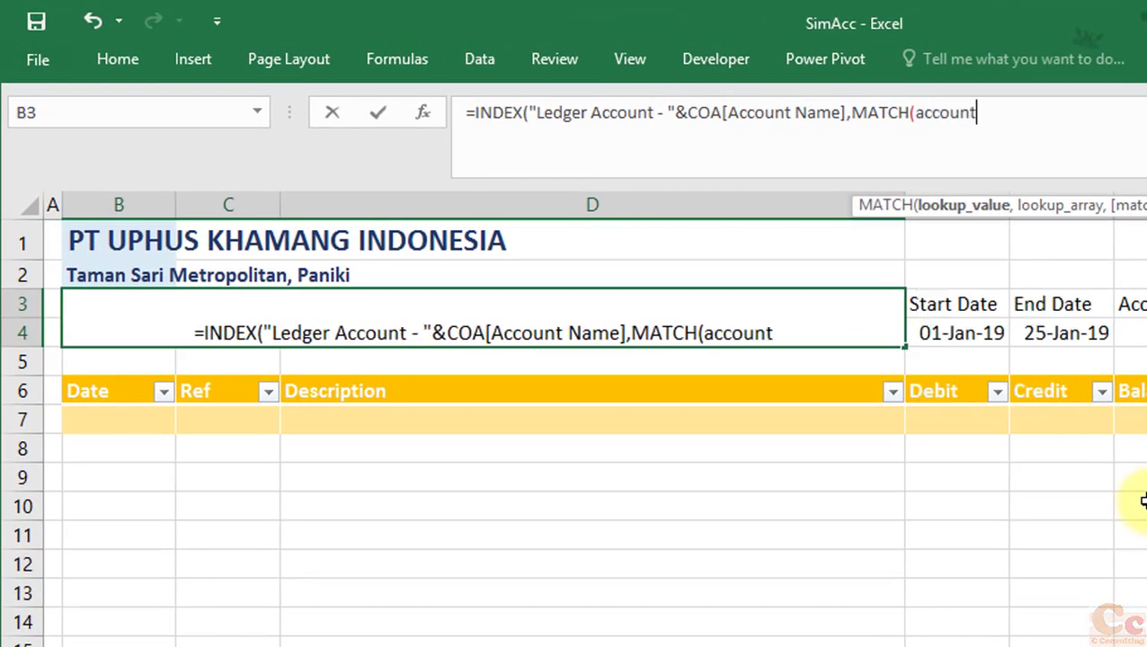
text(Name,)
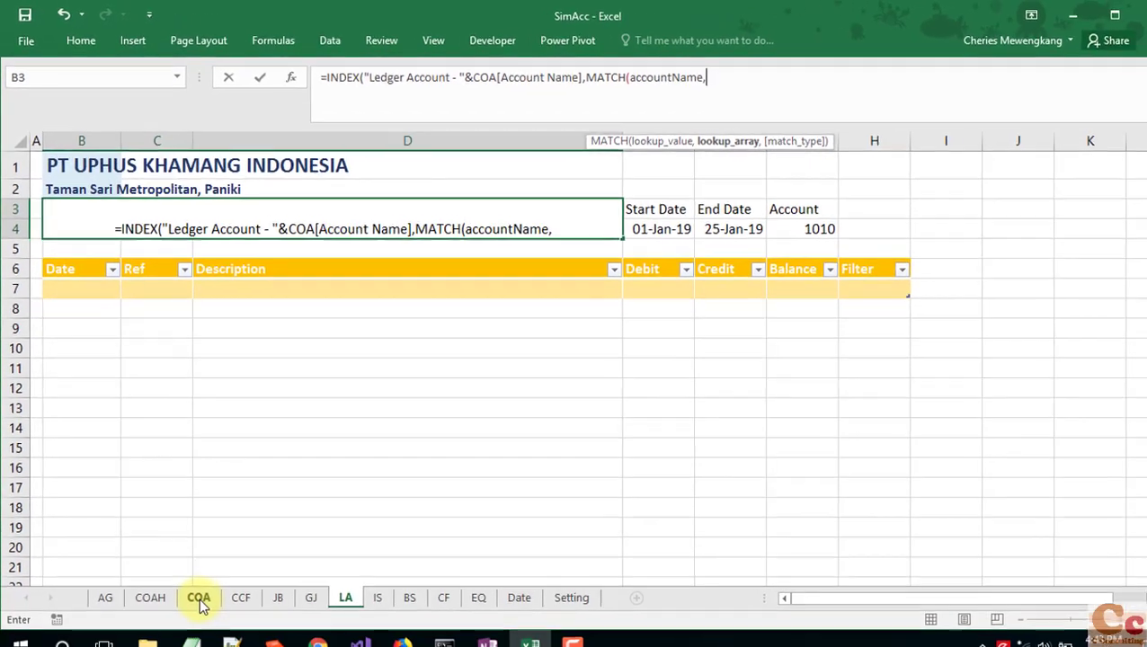
double_click(635, 79)
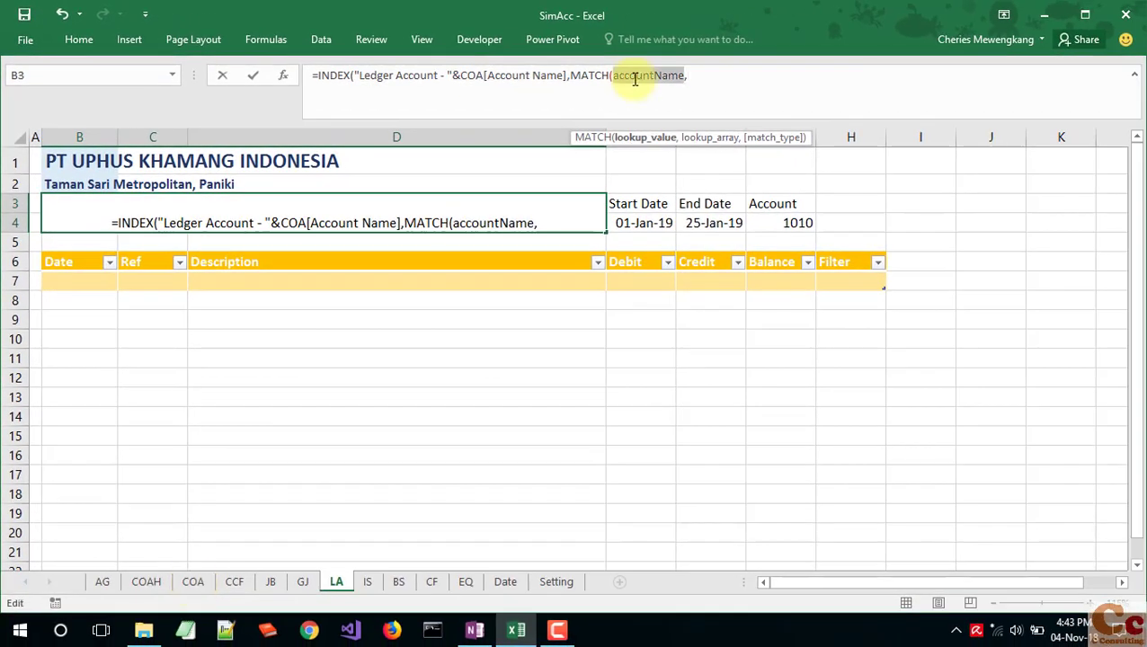
click(704, 79)
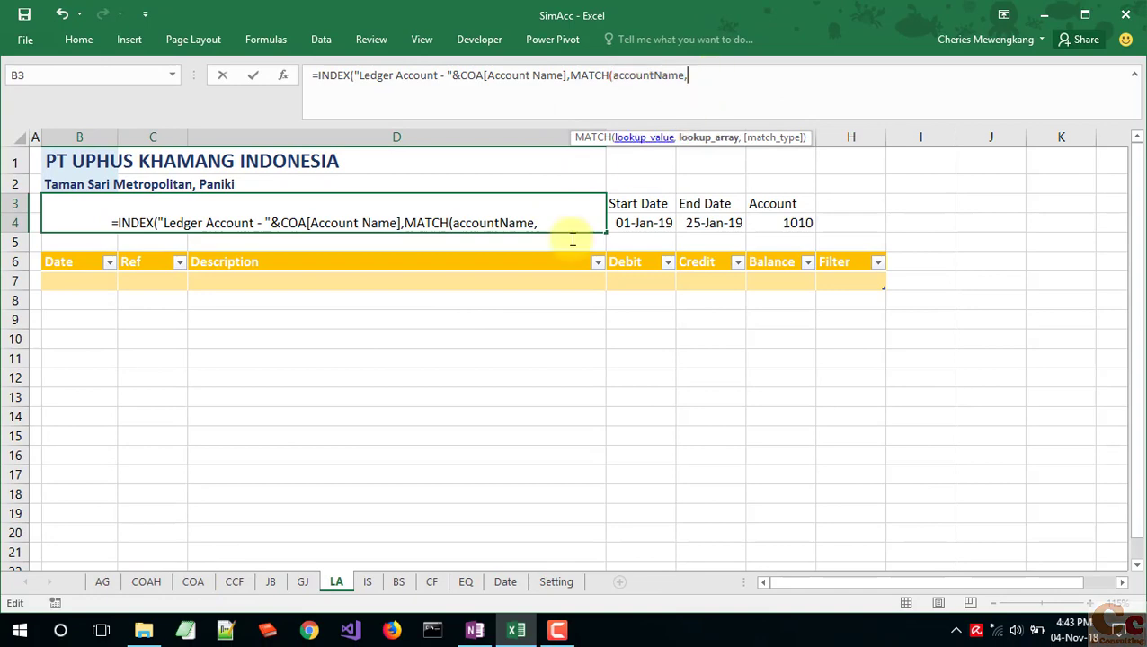
Step: Finish the MATCH with COA[AccNumber] and exact-match 0, then commit the formula
click(206, 585)
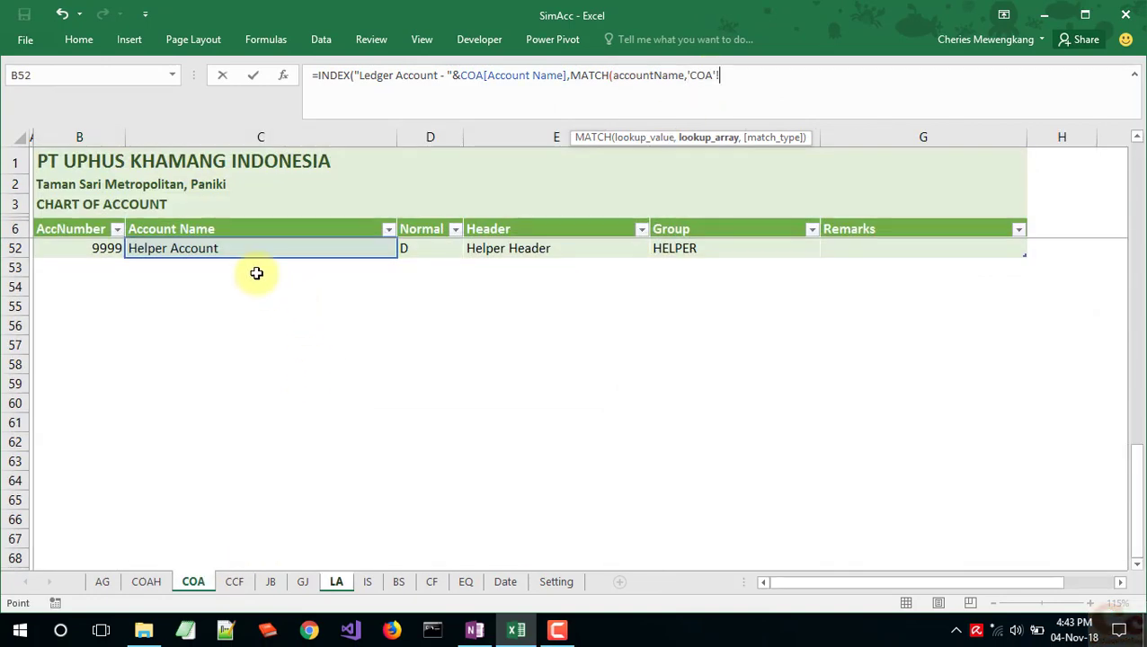
click(83, 225)
key(BackSpace)
key(BackSpace)
key(BackSpace)
key(BackSpace)
key(BackSpace)
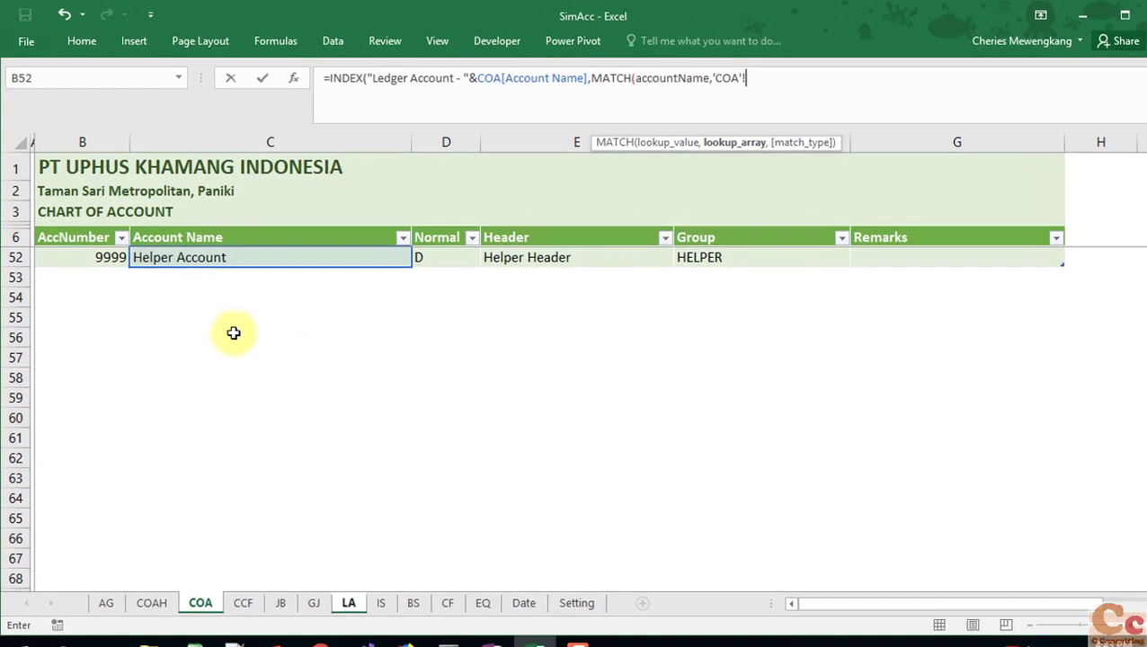
key(BackSpace)
key(BackSpace)
key(BackSpace)
key(BackSpace)
key(BackSpace)
text(coa)
key(BackSpace)
key(BackSpace)
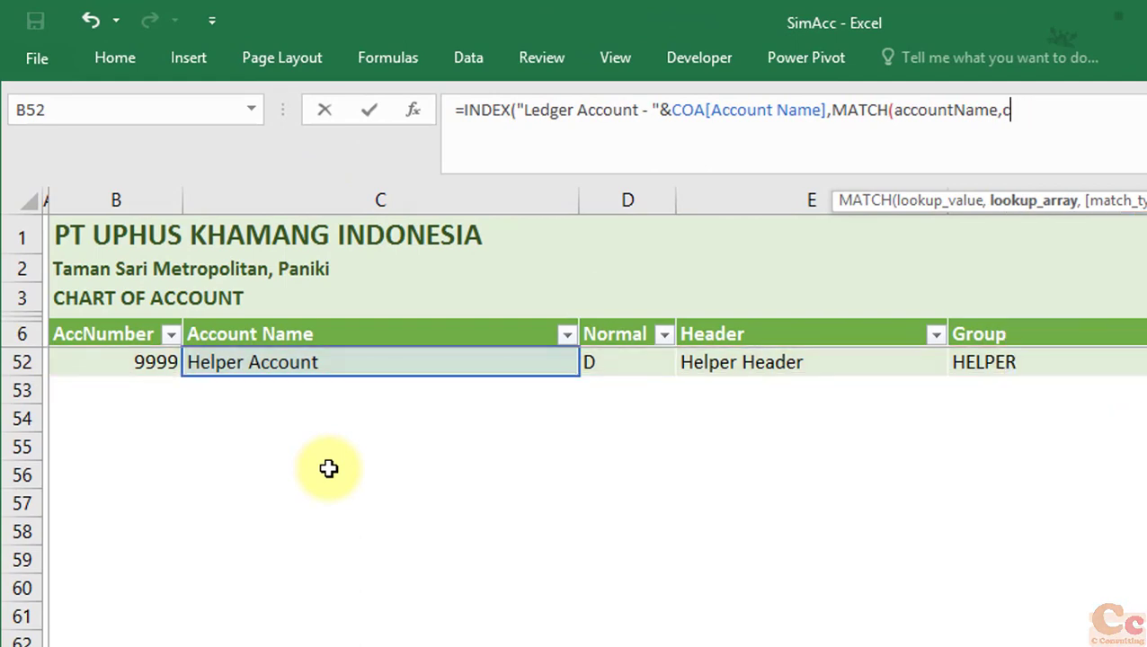
text(COA[)
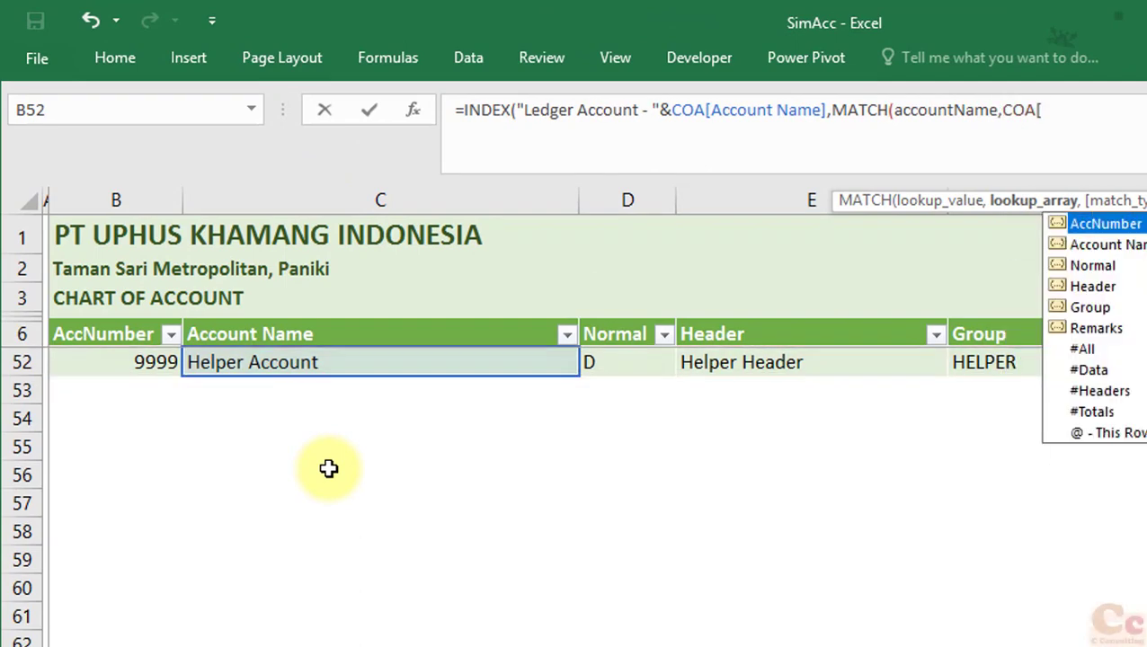
key(Tab)
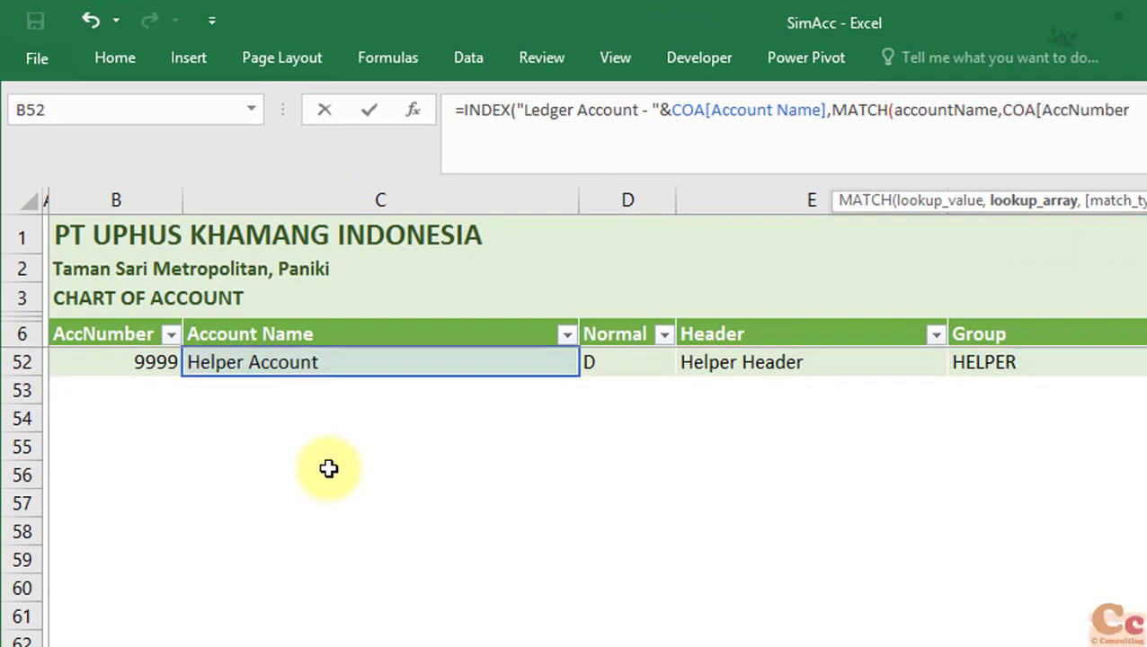
text(])
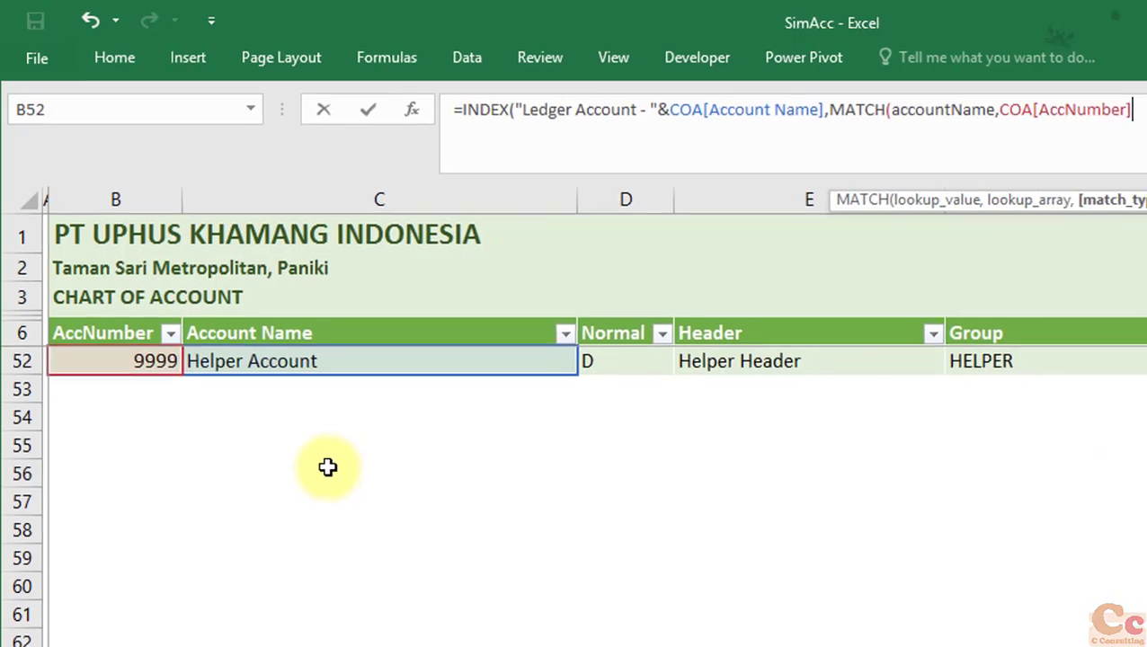
text(,)
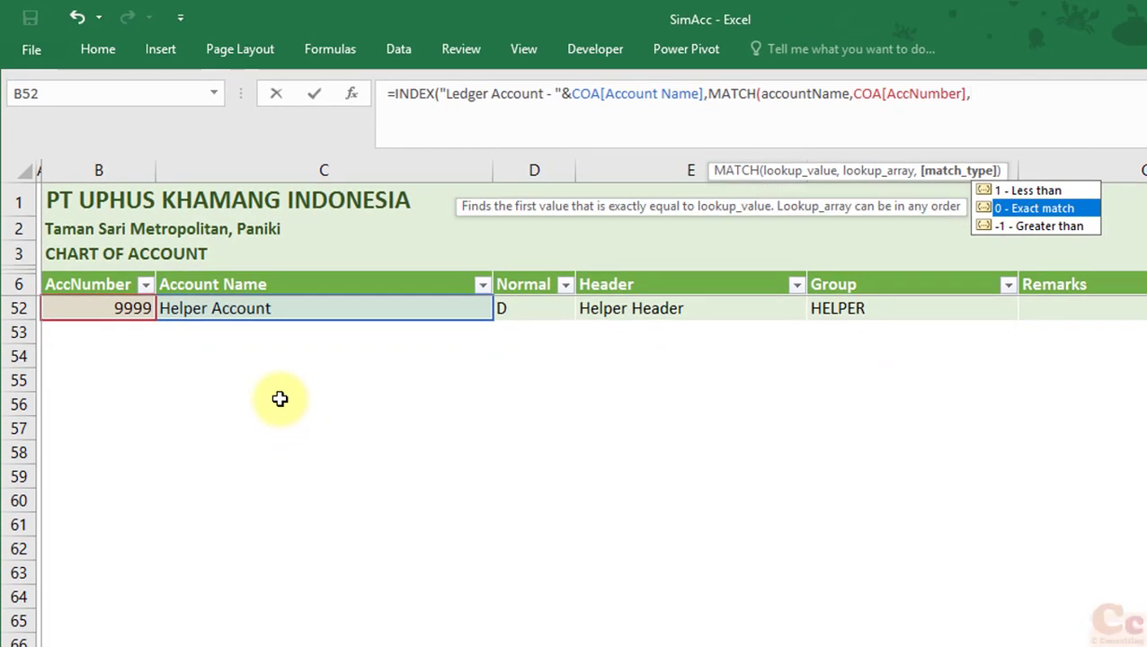
text(0)
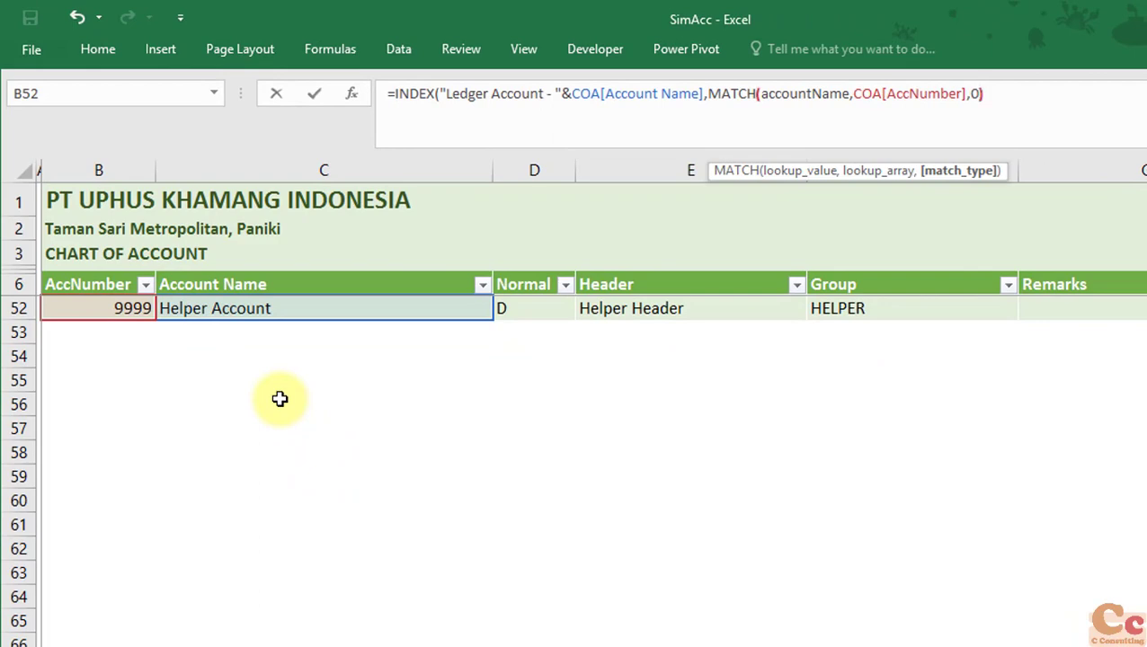
text())
key(Return)
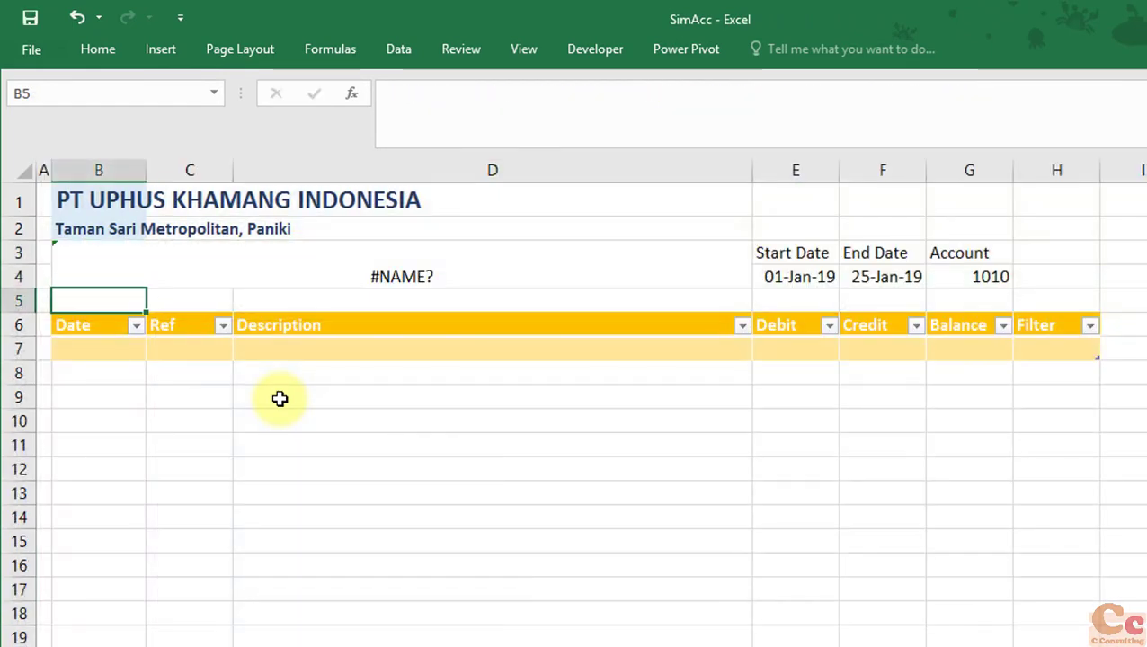
Step: Review the title formula and the Account cell holding 1010 without changing anything
click(350, 272)
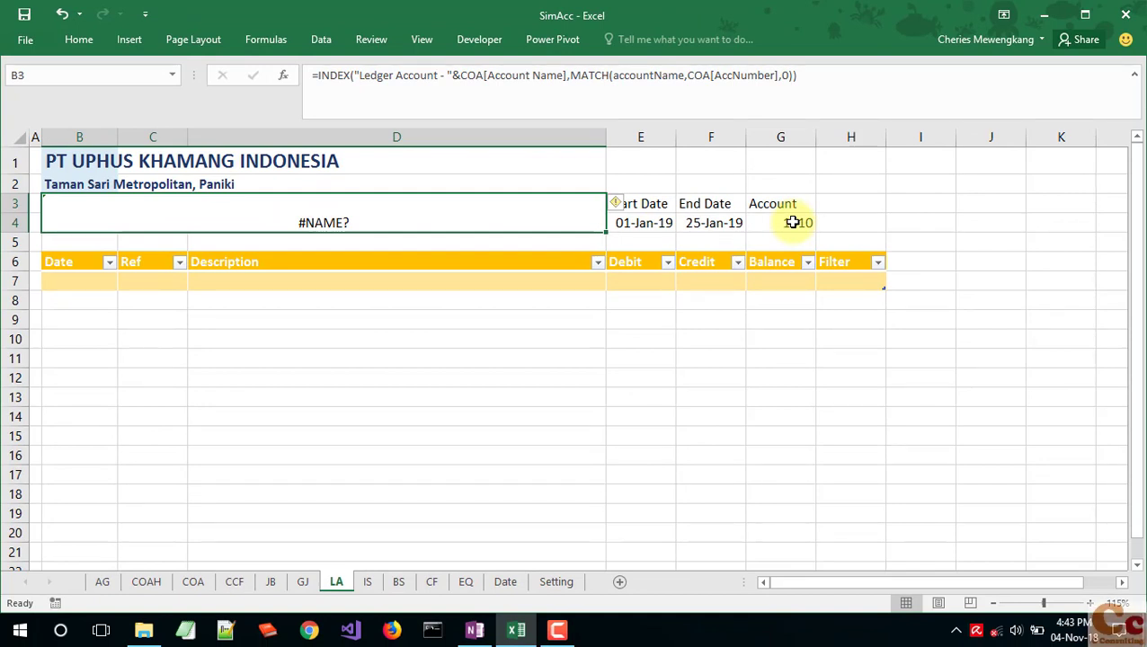
click(793, 223)
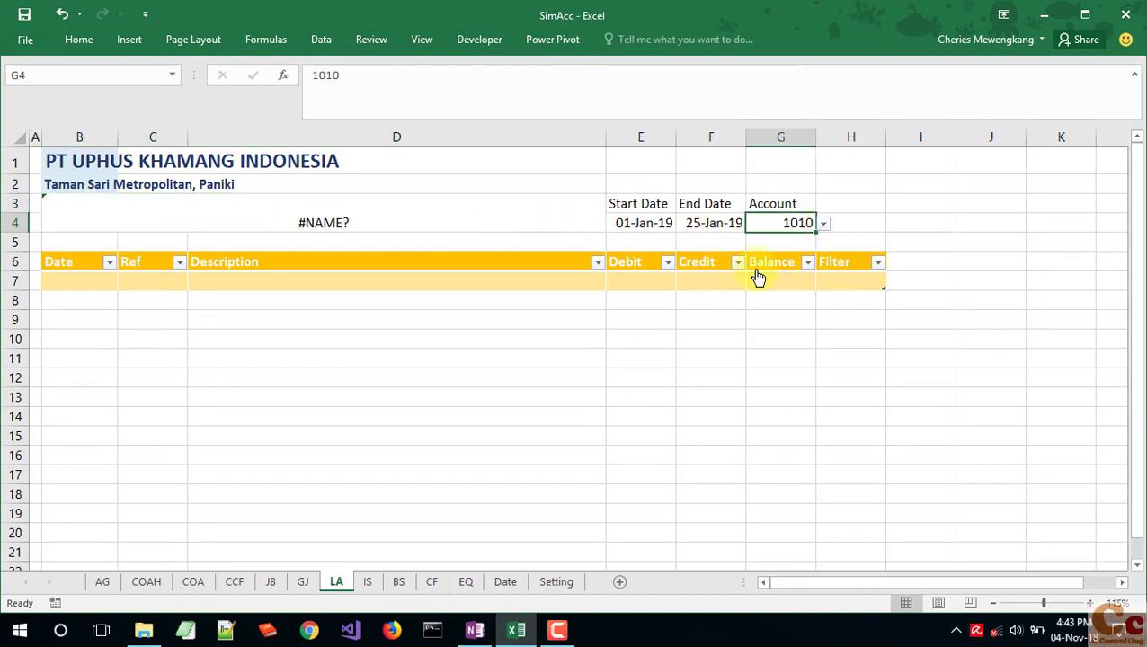
click(333, 205)
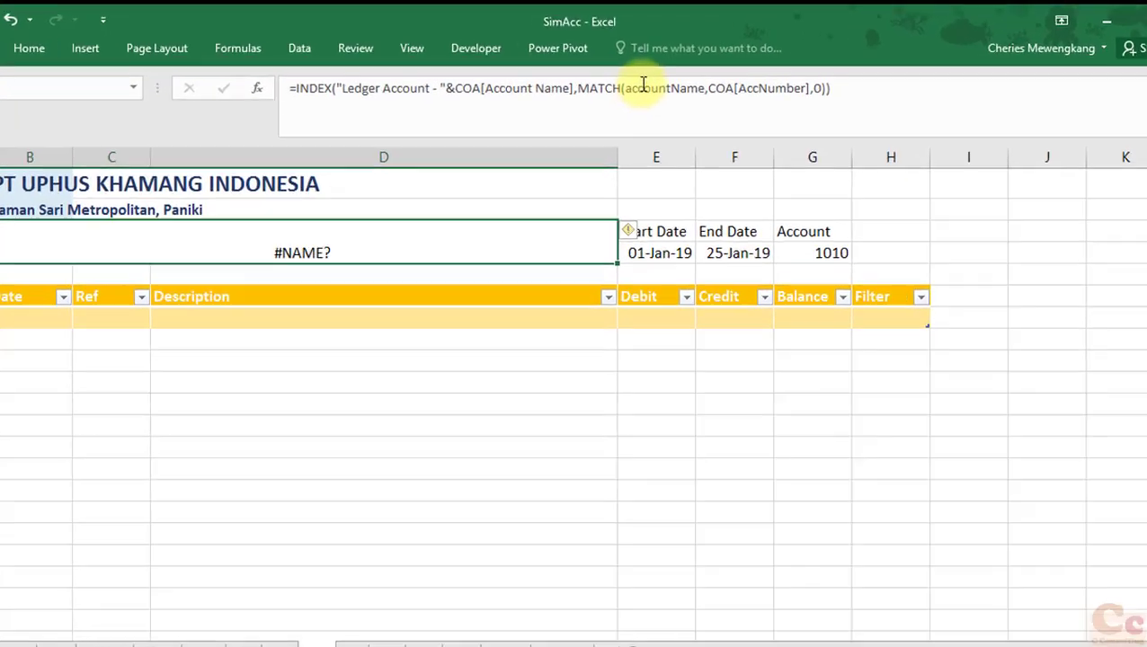
double_click(645, 75)
key(Escape)
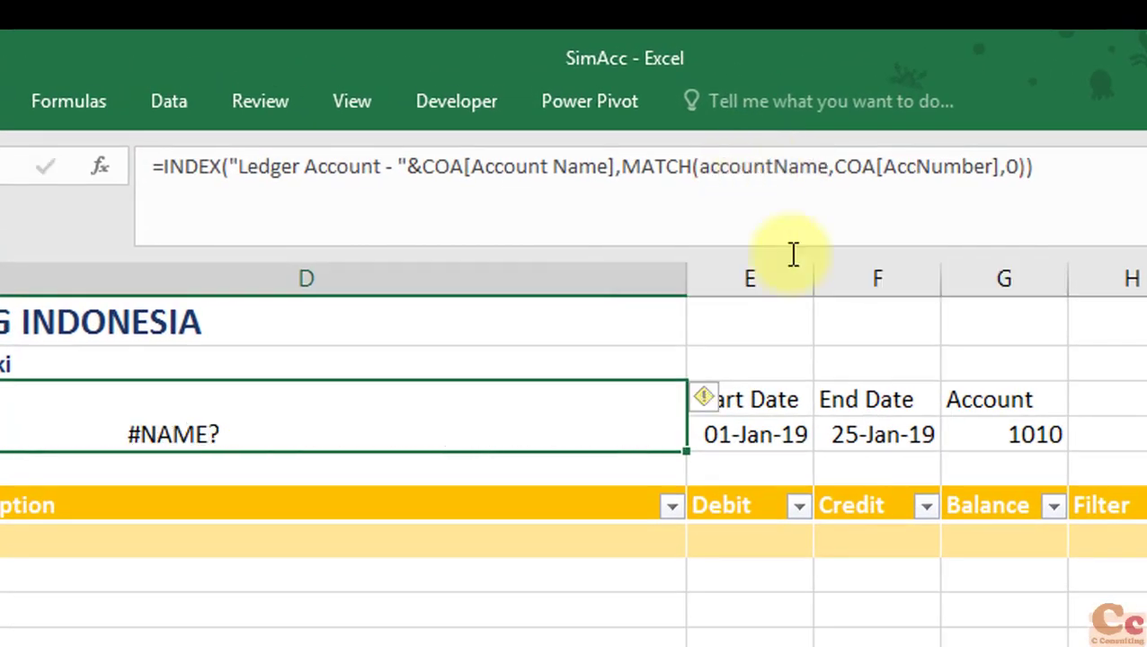
Step: Name the Account cell G4 accountCode with workbook scope via Define Name
click(1002, 429)
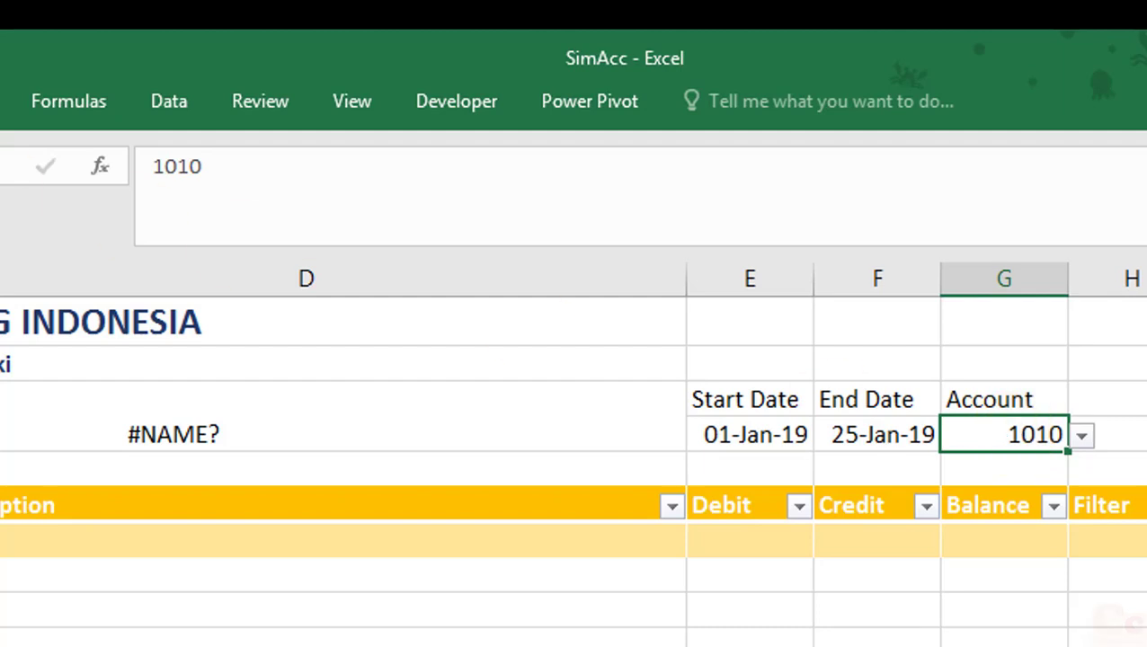
click(115, 107)
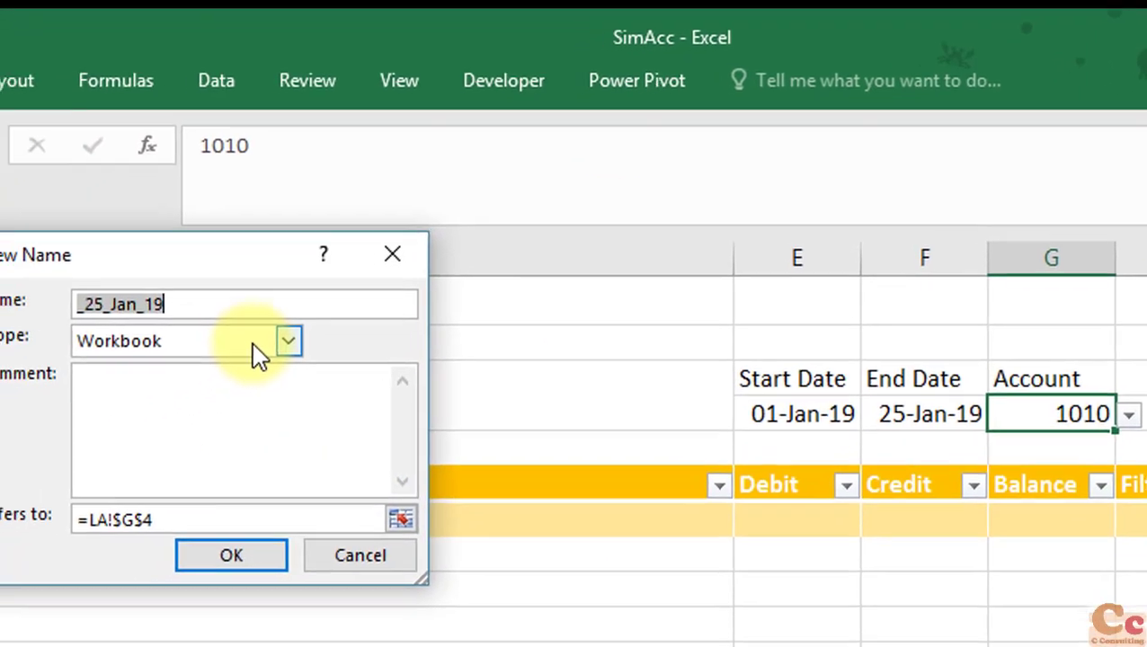
text(A)
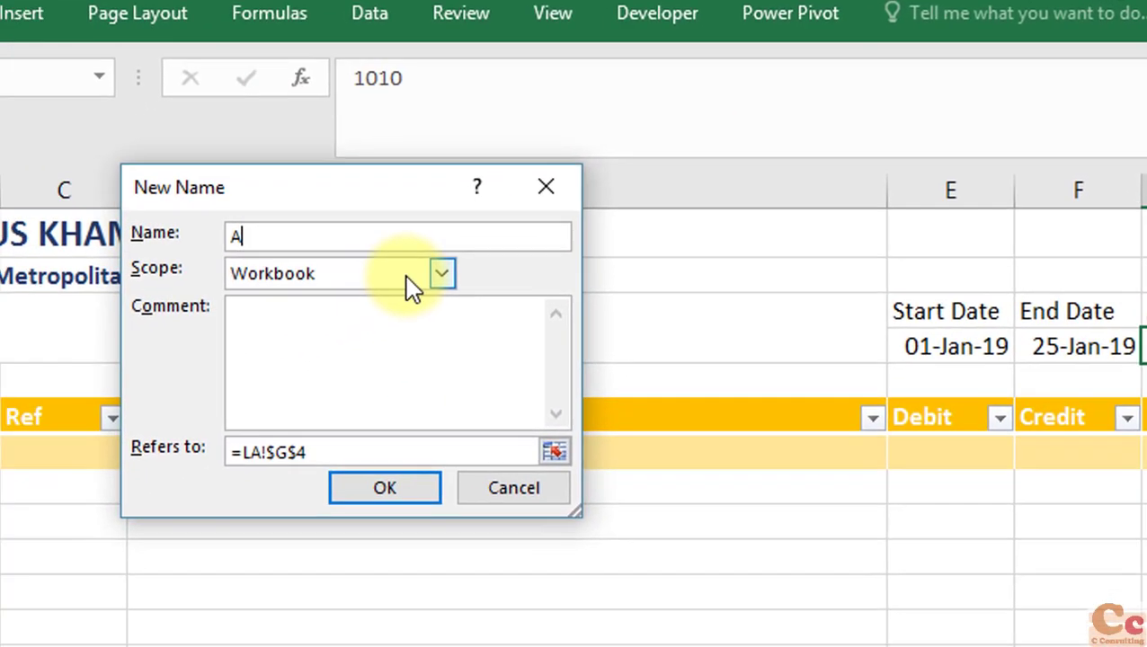
key(BackSpace)
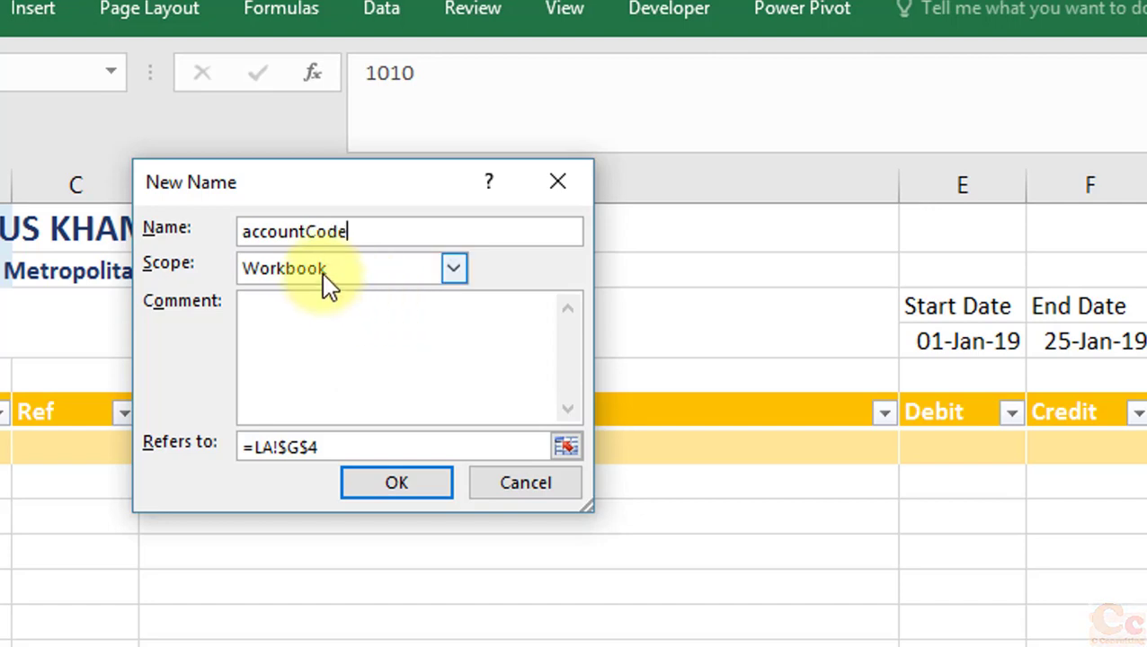
click(439, 490)
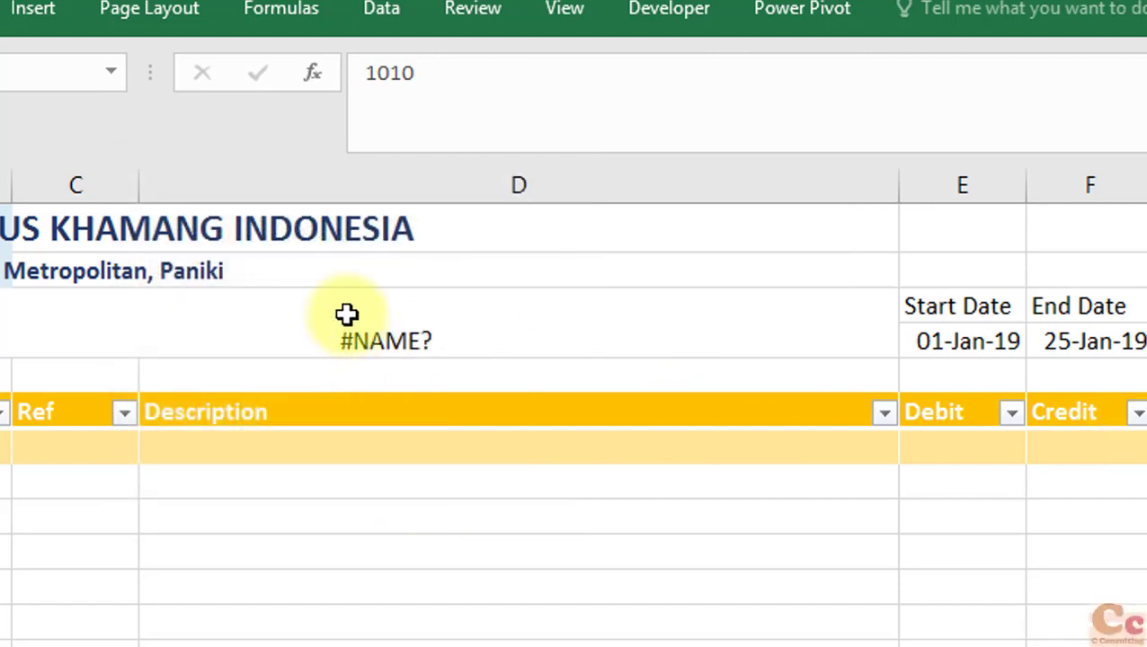
click(345, 317)
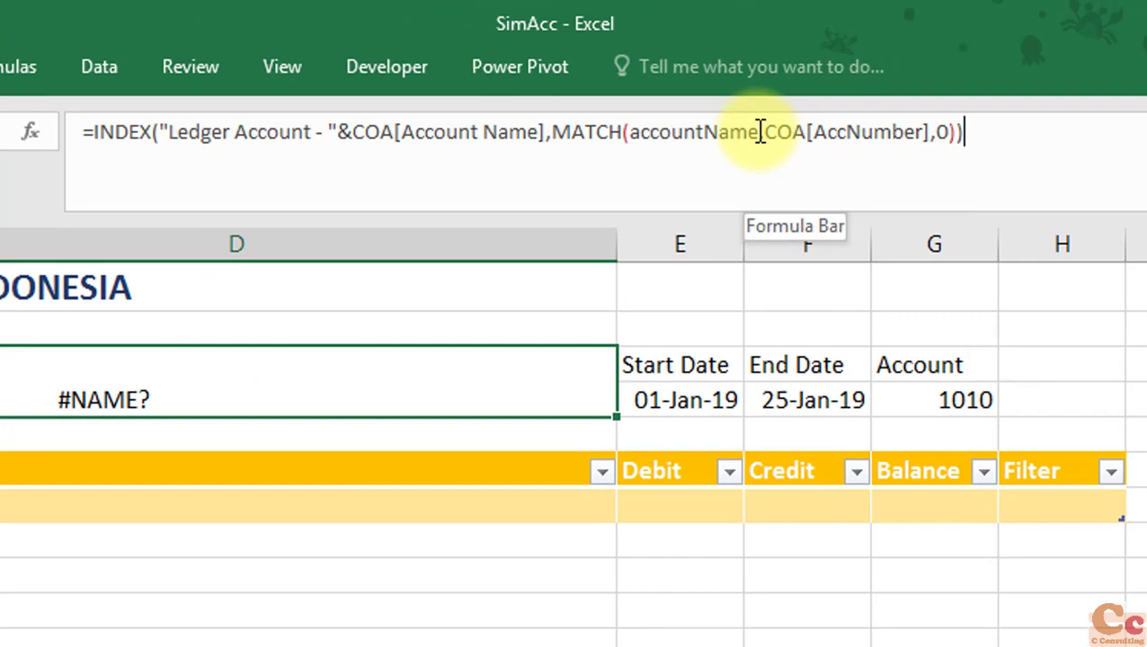
Step: Replace accountName with accountCode in the title formula so it shows 'Ledger Account - Bank'
click(761, 131)
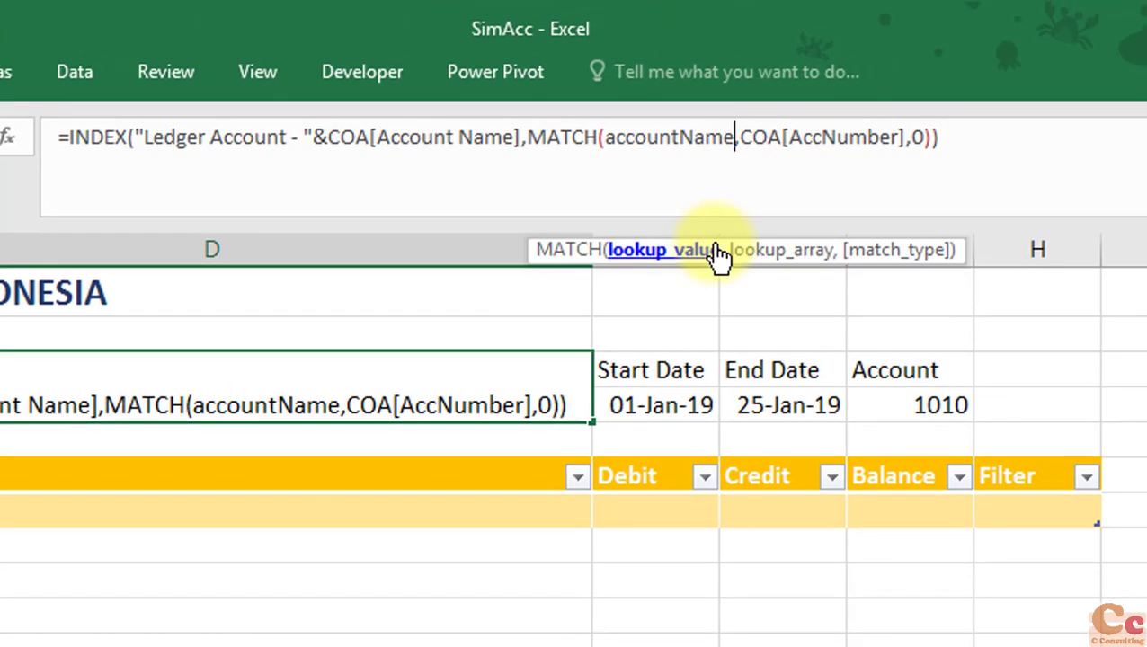
key(BackSpace)
key(BackSpace)
key(BackSpace)
text(Co)
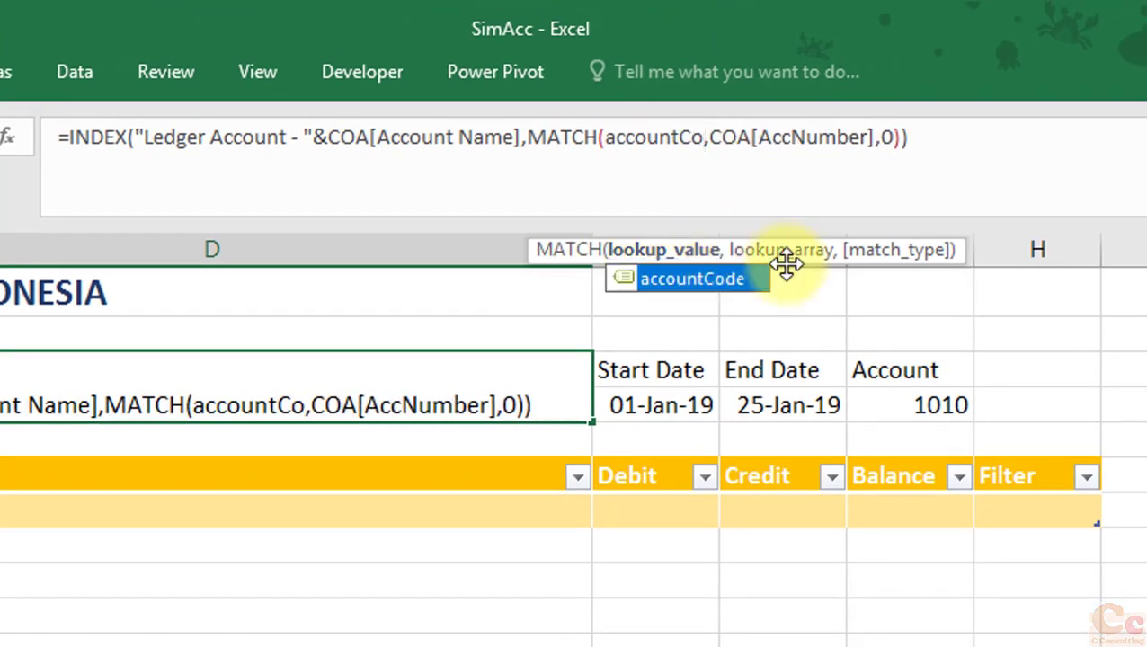
double_click(692, 278)
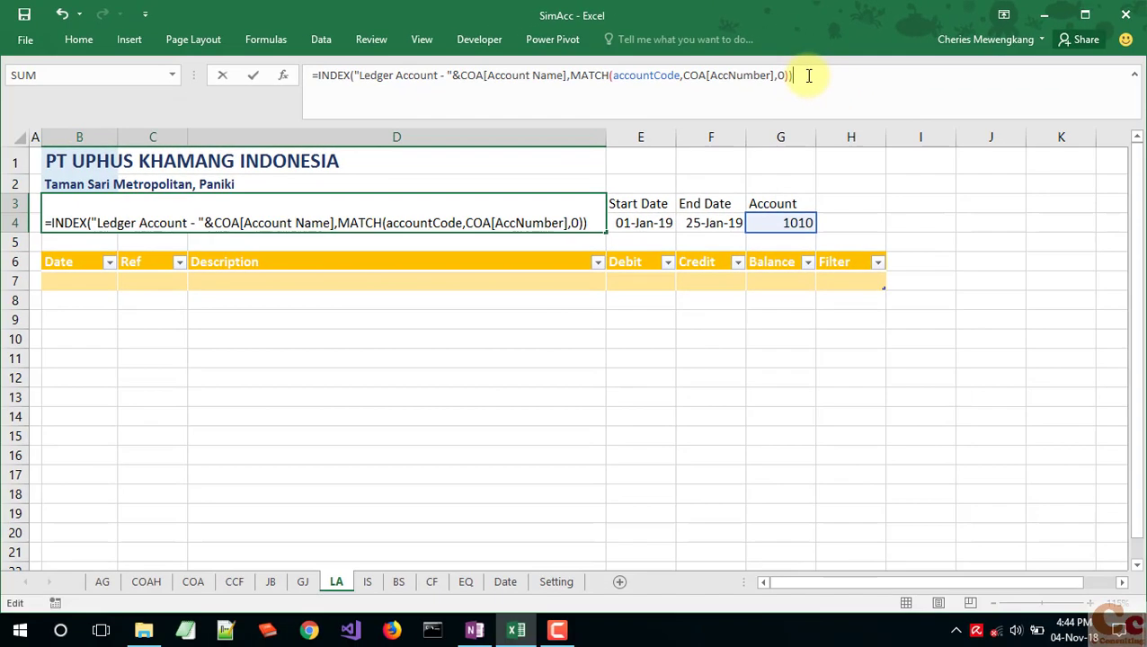
key(Return)
Step: Format the title left-aligned, vertically middle-aligned, at 18-point font size
click(210, 208)
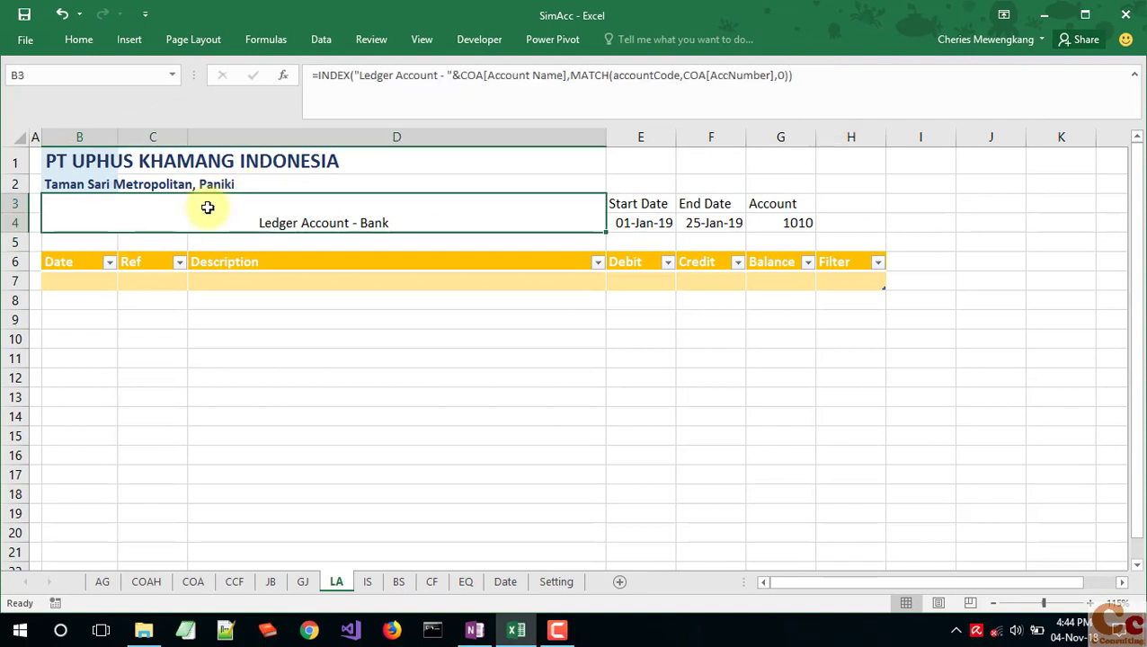
click(78, 40)
double_click(76, 40)
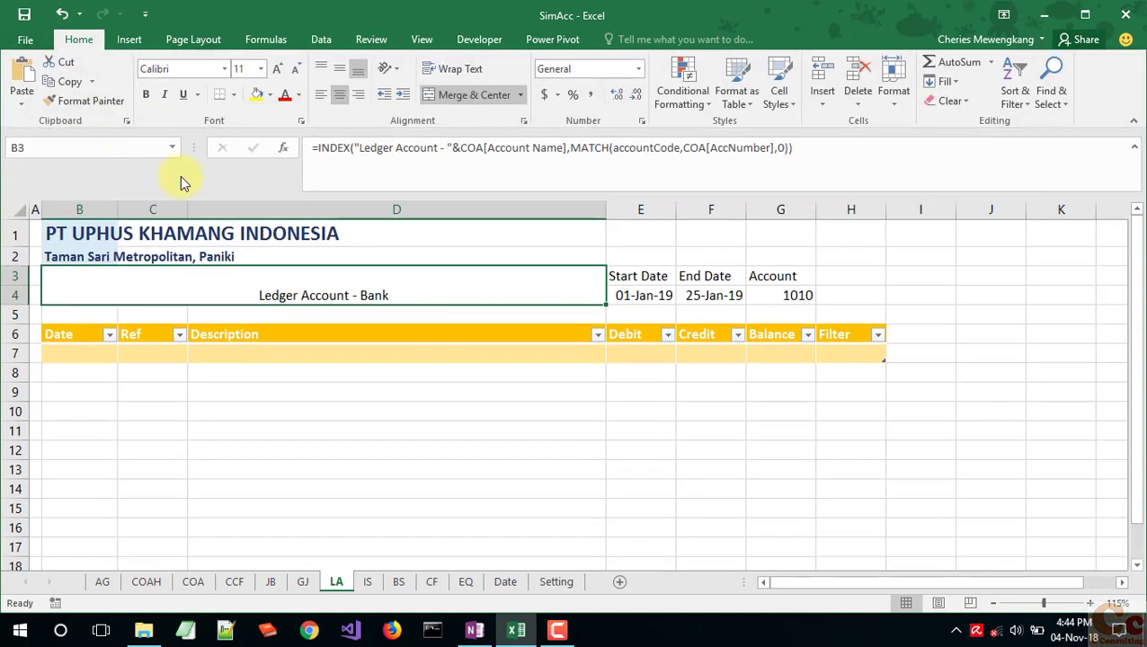
click(321, 93)
click(321, 70)
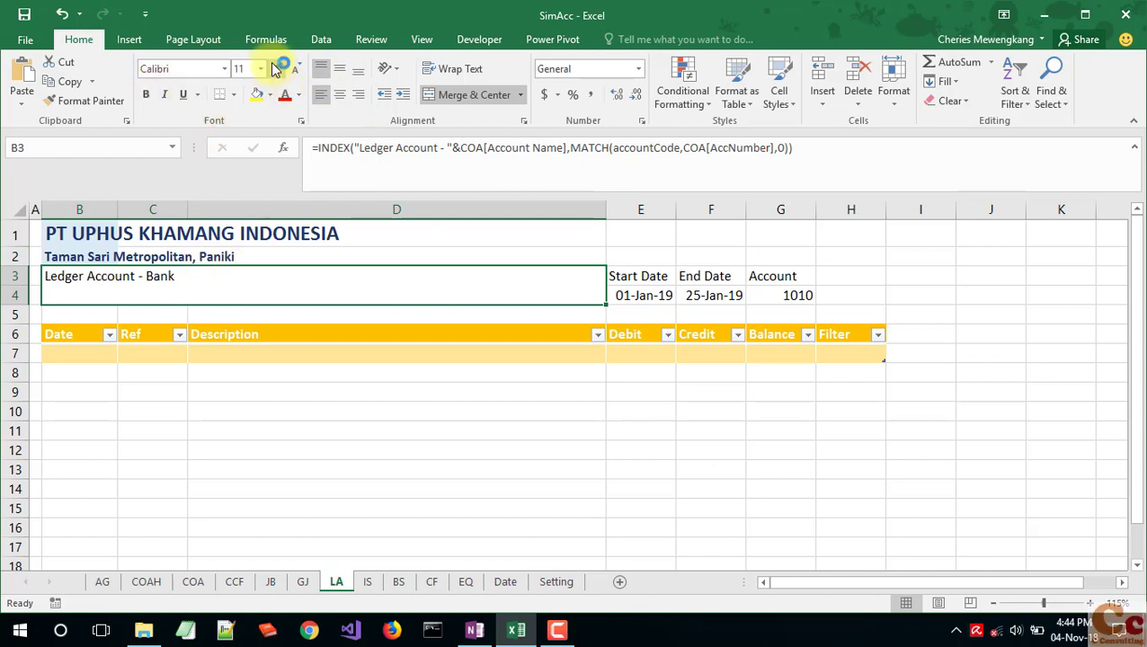
click(276, 69)
click(276, 69)
click(276, 69)
click(276, 69)
click(340, 70)
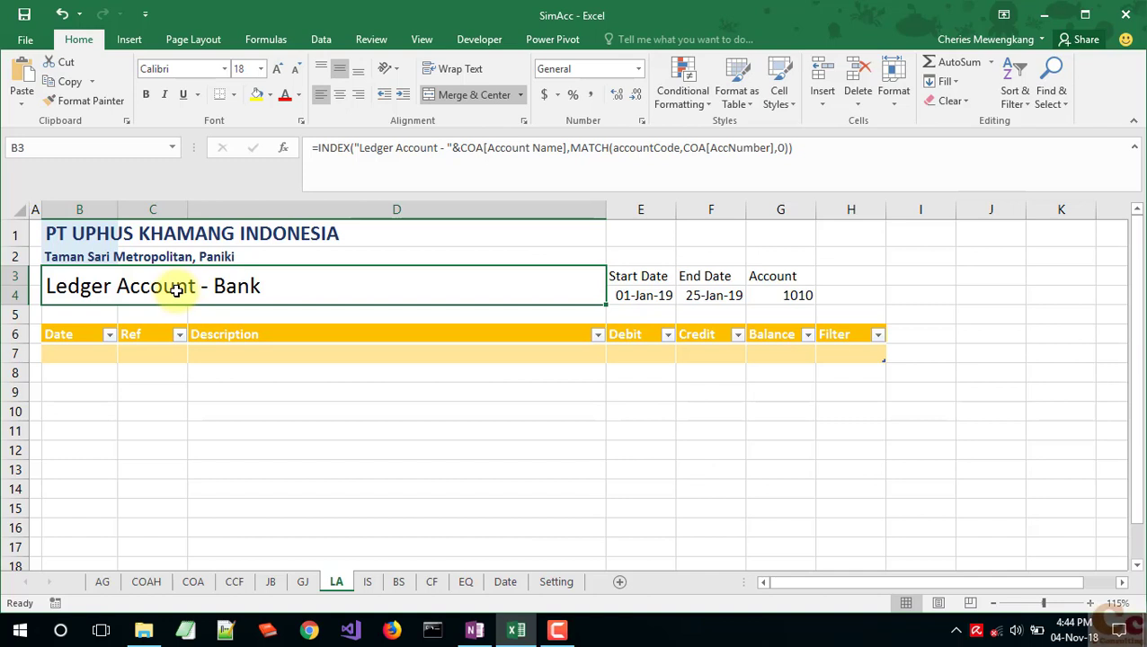
click(261, 357)
Step: Name the Start Date cell E4 startDate
click(655, 300)
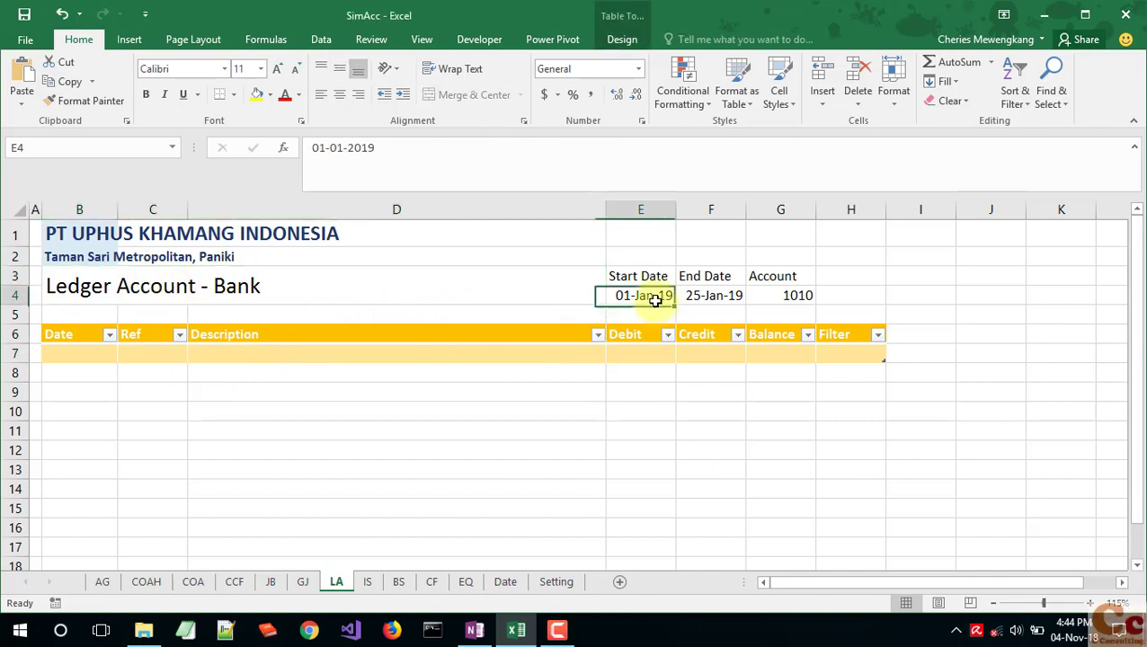
click(265, 38)
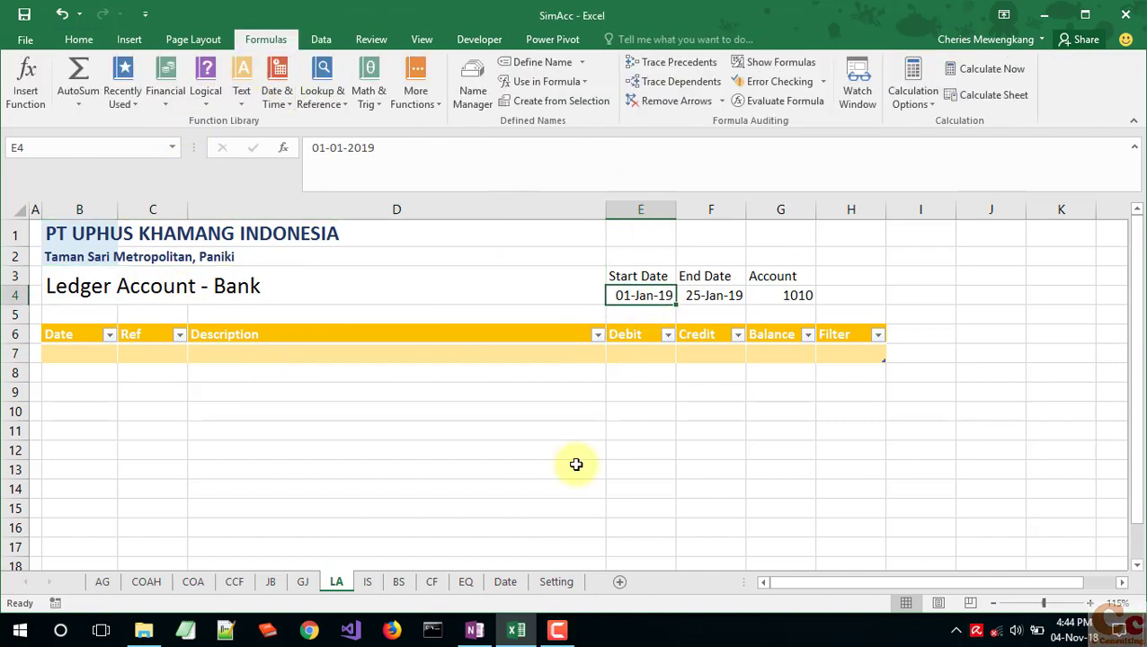
click(535, 62)
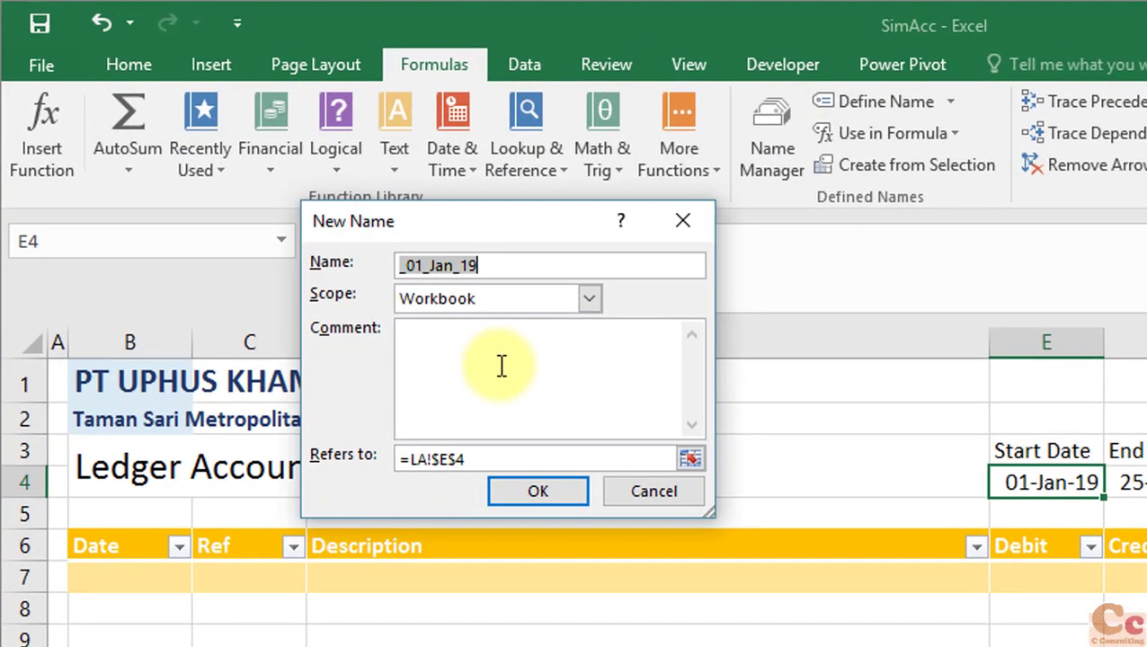
key(BackSpace)
text(startDate)
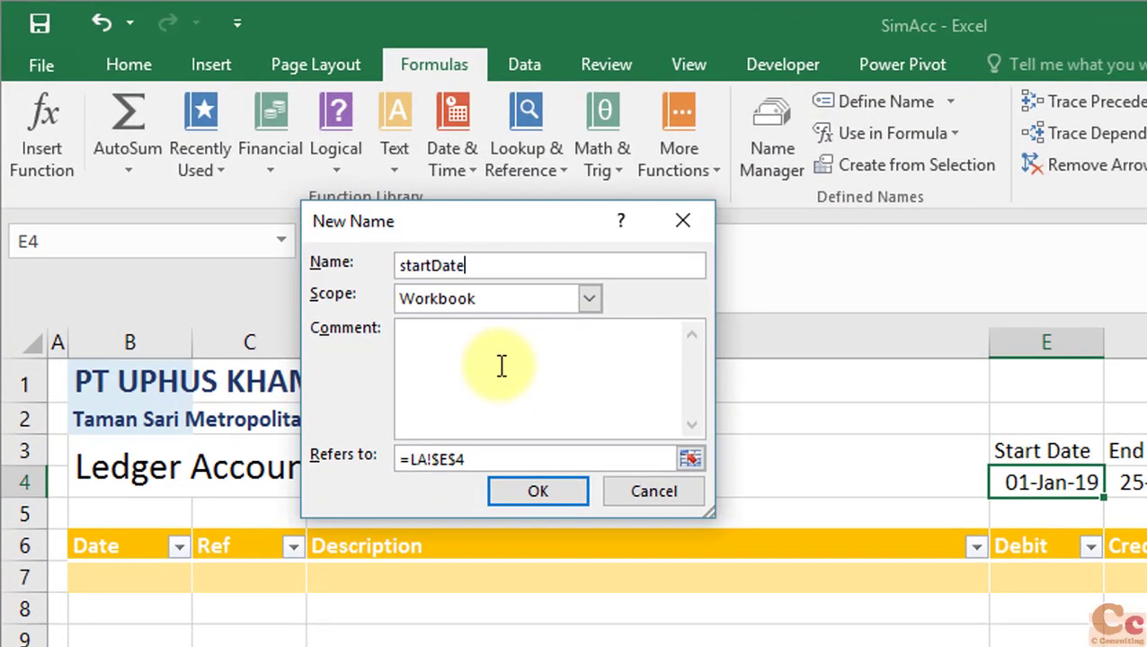
key(Return)
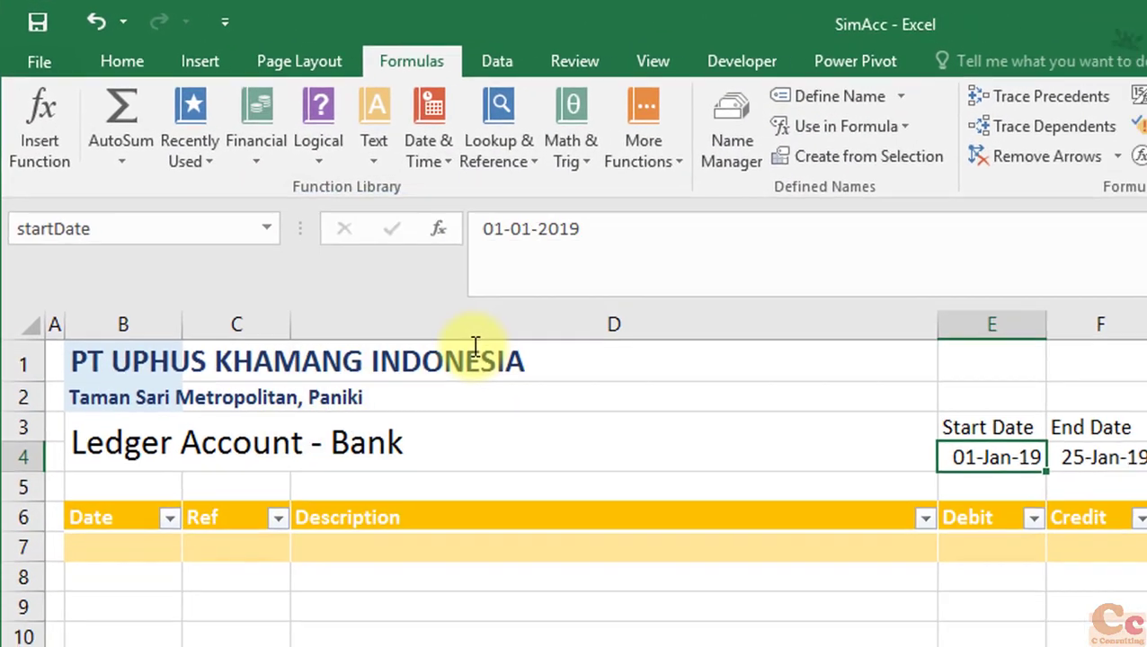
click(953, 404)
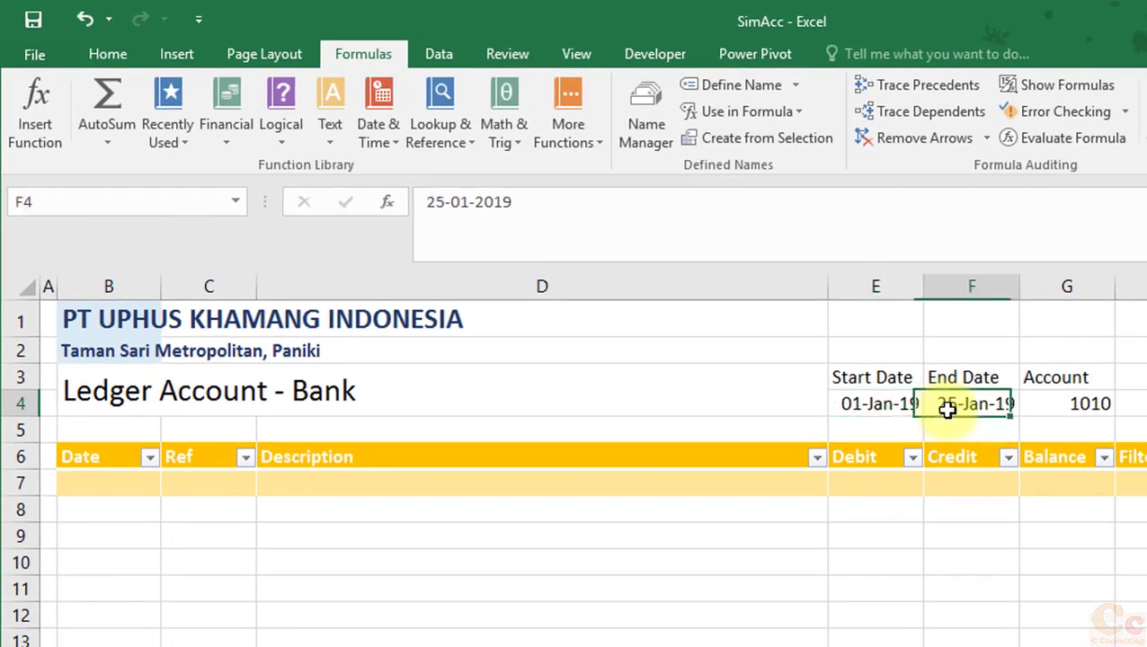
Step: Name the End Date cell F4 endDate, then select the Account cell
click(703, 82)
text(endDate)
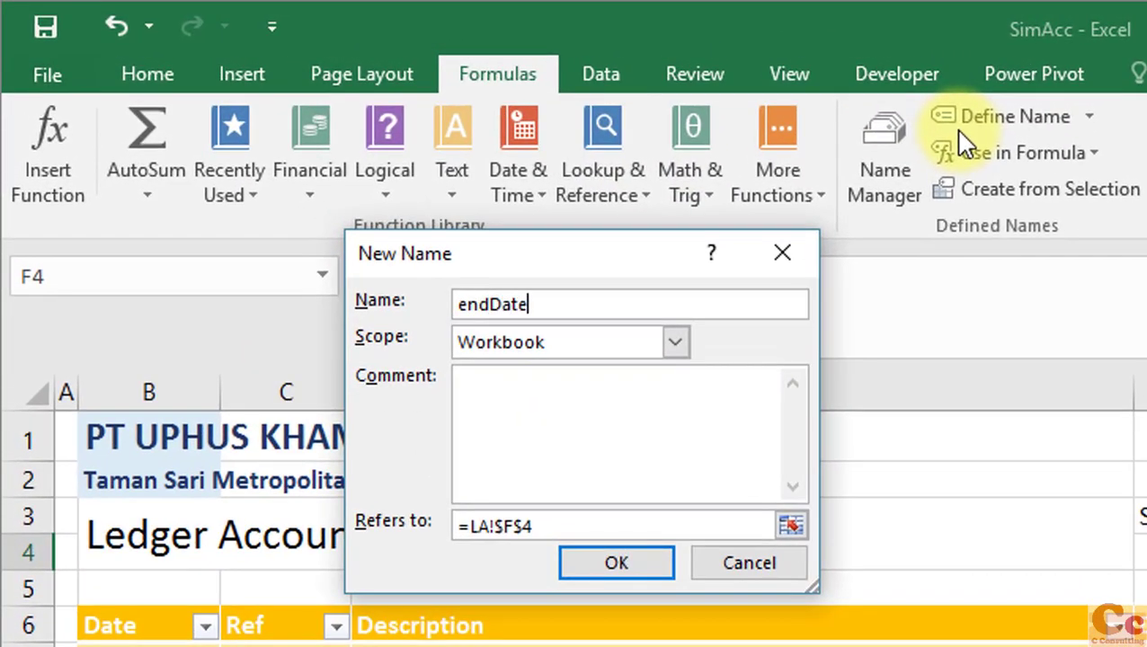
key(Return)
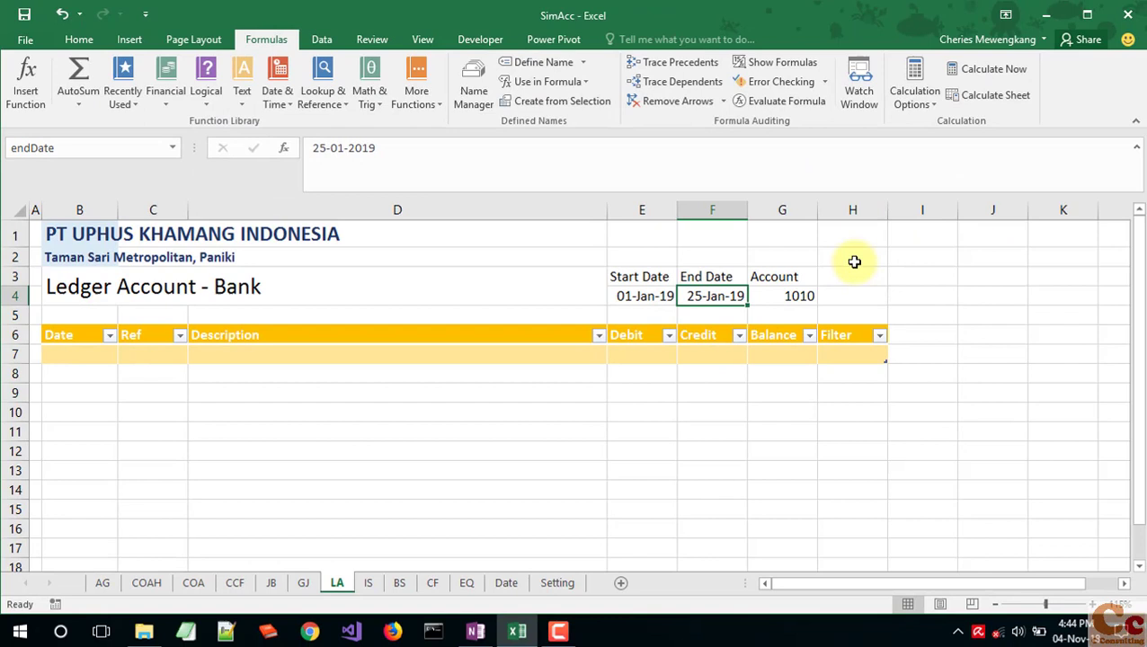
click(766, 302)
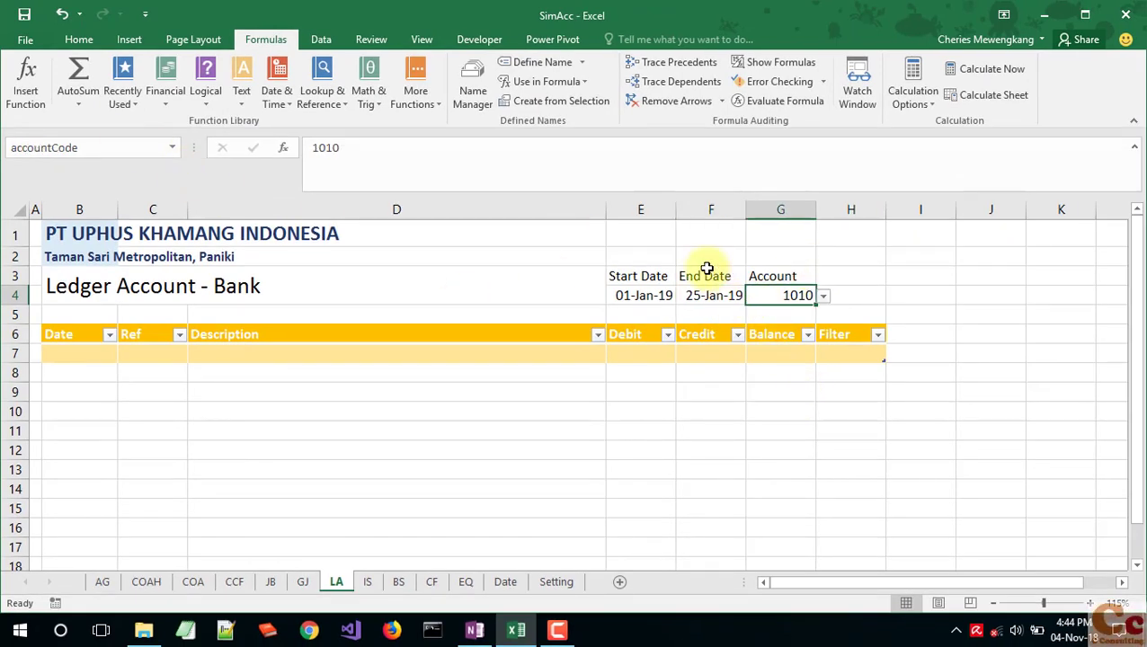
Step: Enter the labels 'Checker :' in F1 and 'Normal :' in F2
click(686, 259)
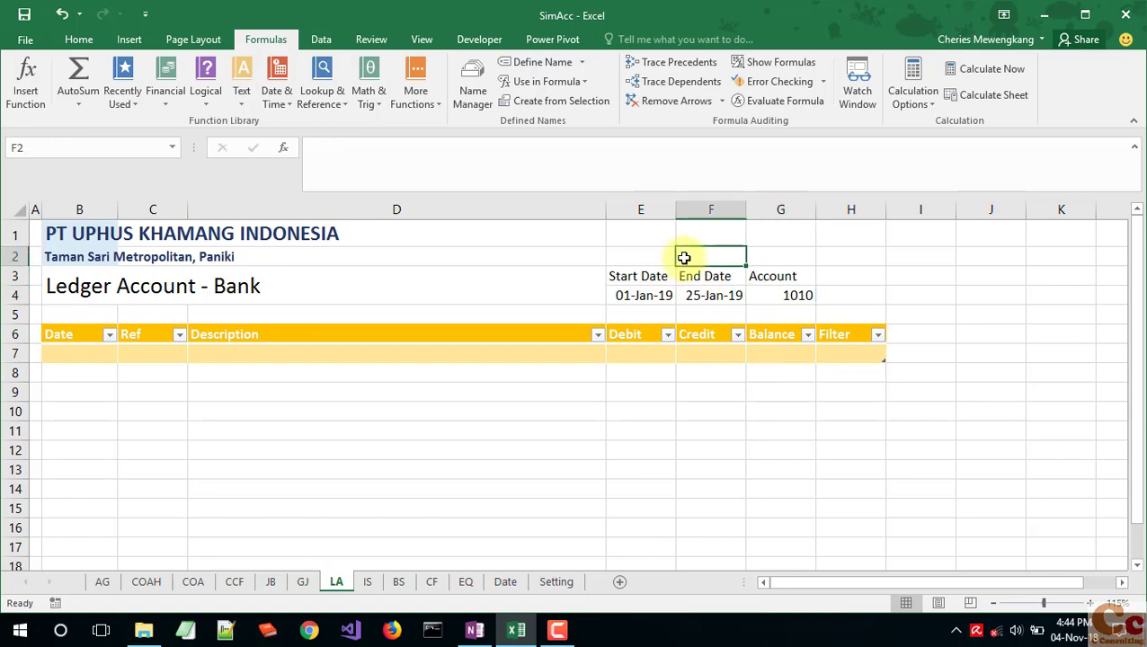
text(Normal :)
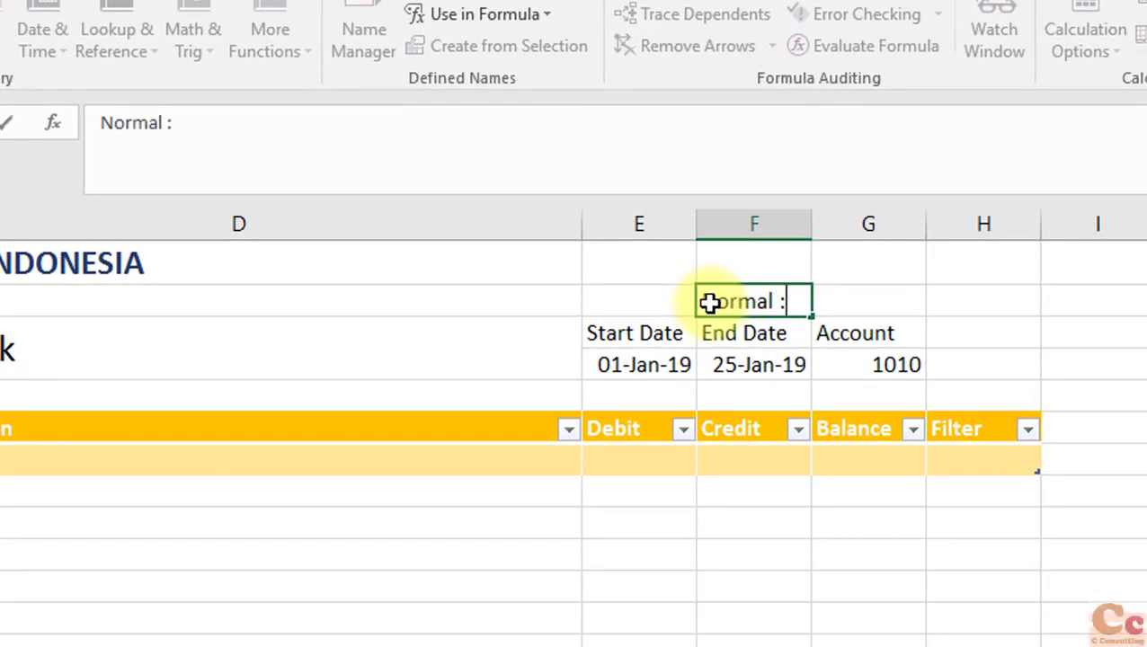
key(Return)
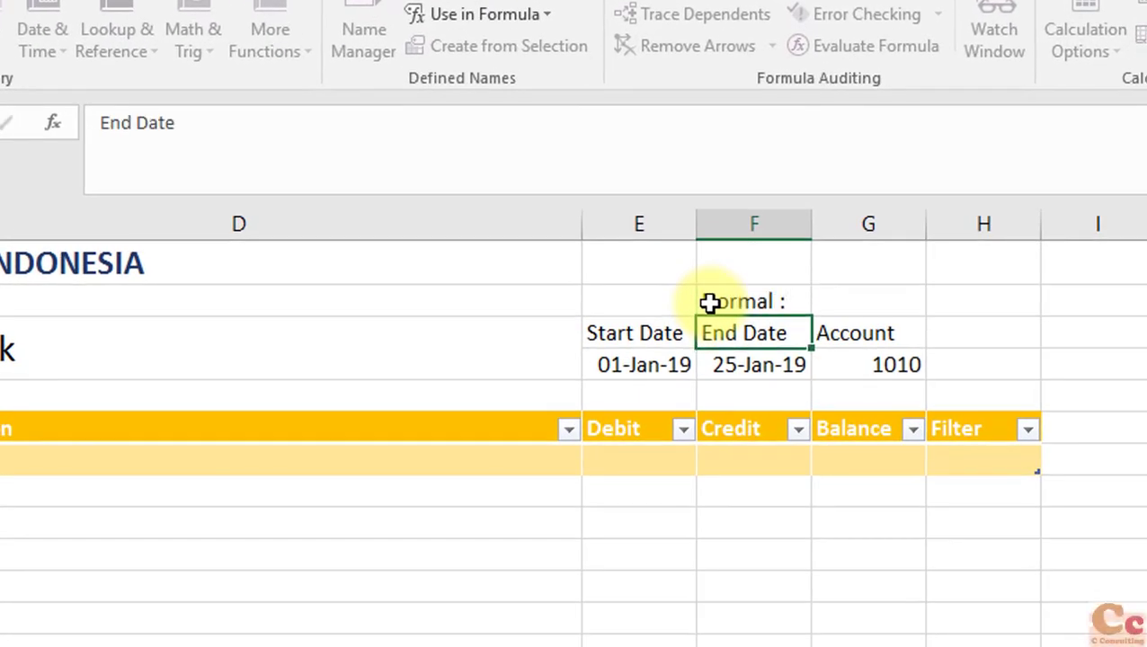
click(710, 302)
click(734, 260)
text(Ch)
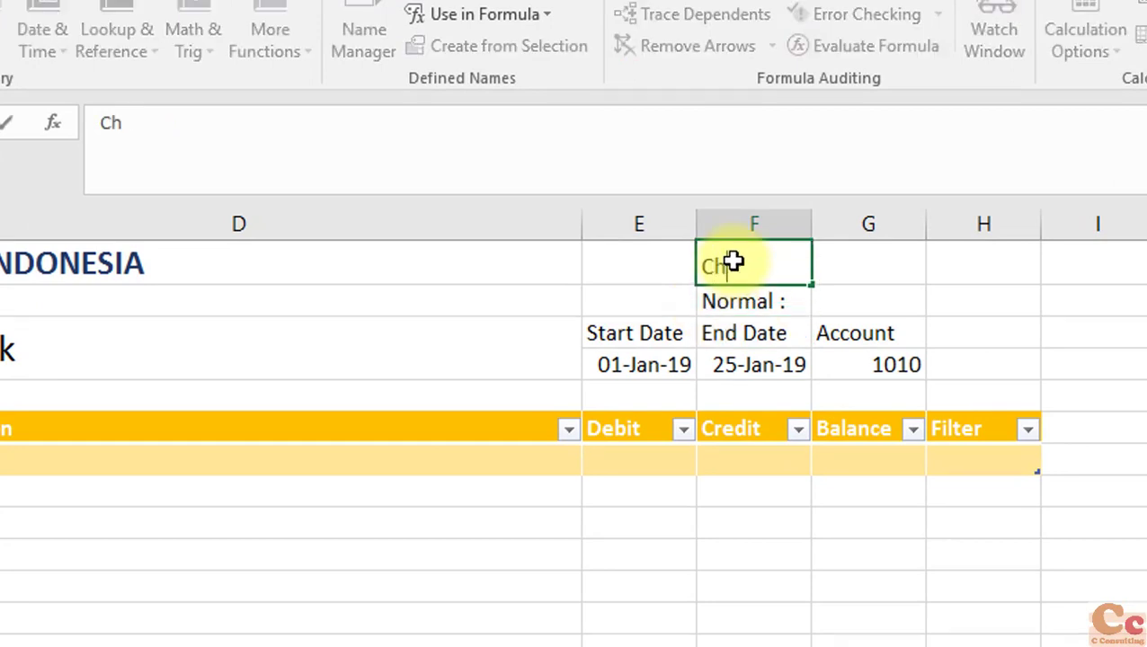
text(ecker)
key(Return)
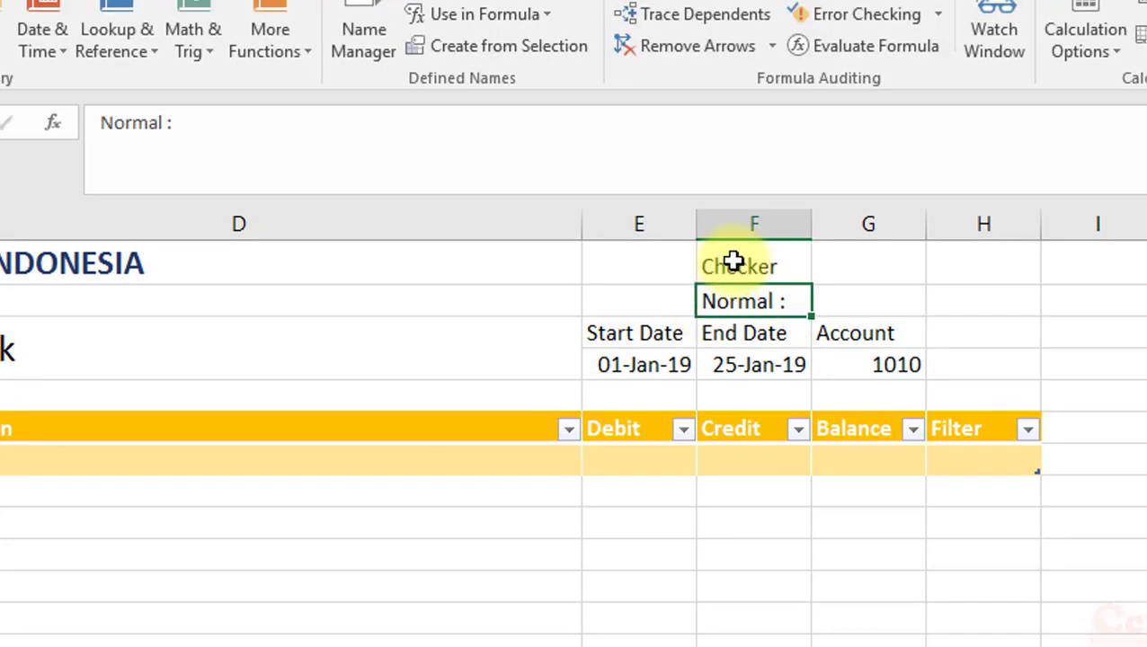
click(734, 261)
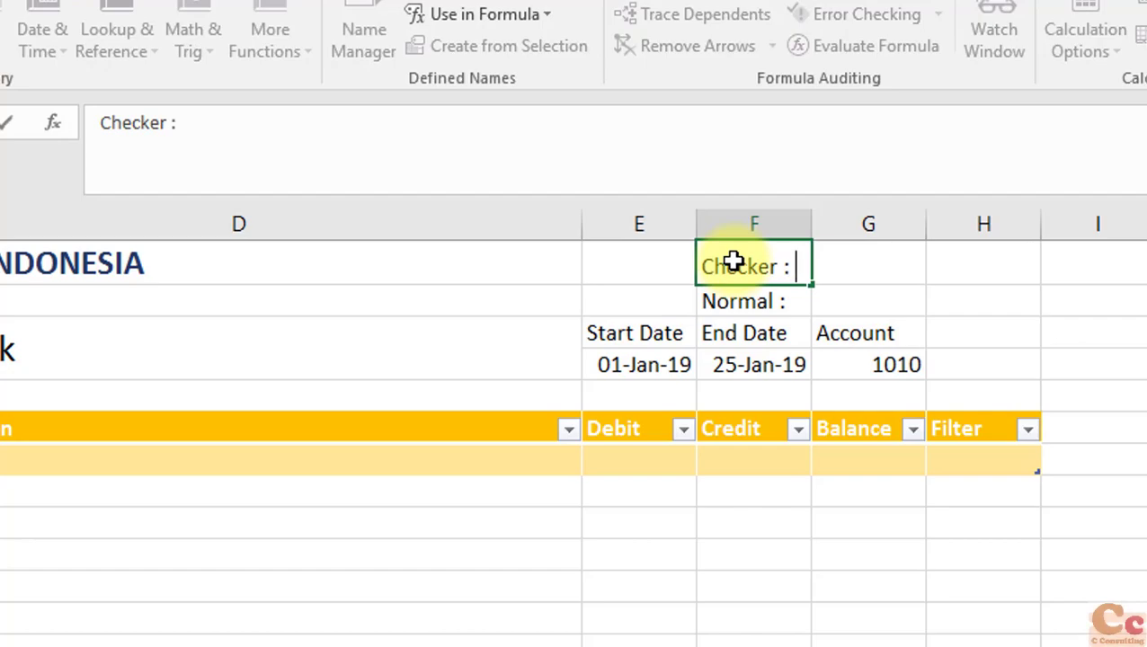
key(Return)
Step: Right-align the Checker : and Normal : labels, then select G2
drag(734, 260, 743, 301)
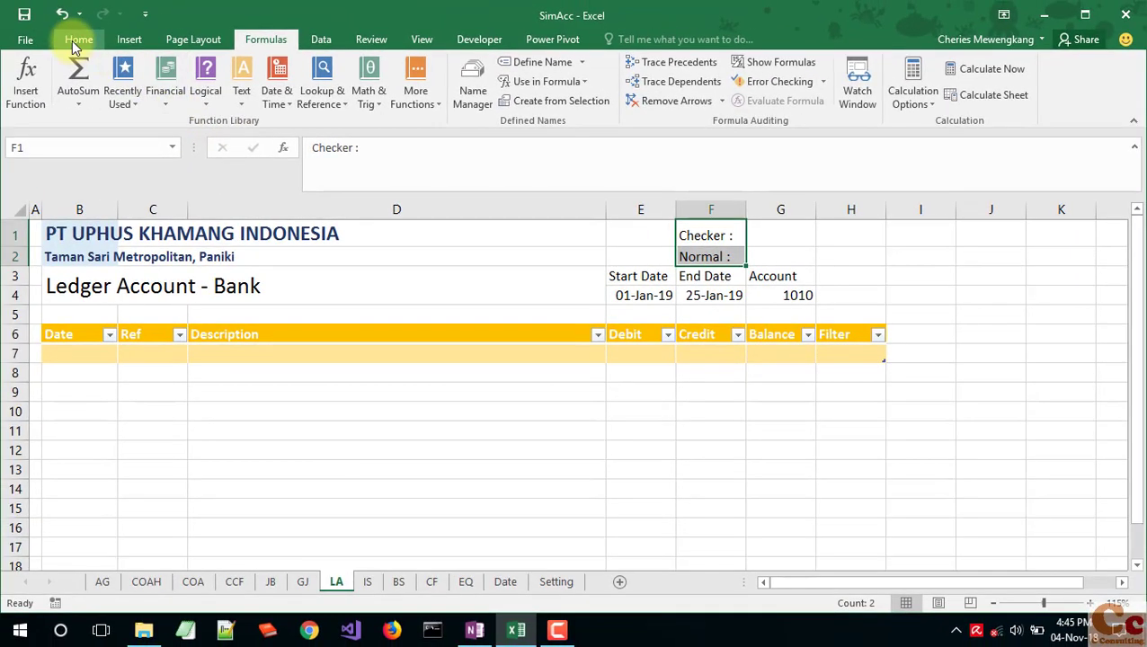
click(78, 41)
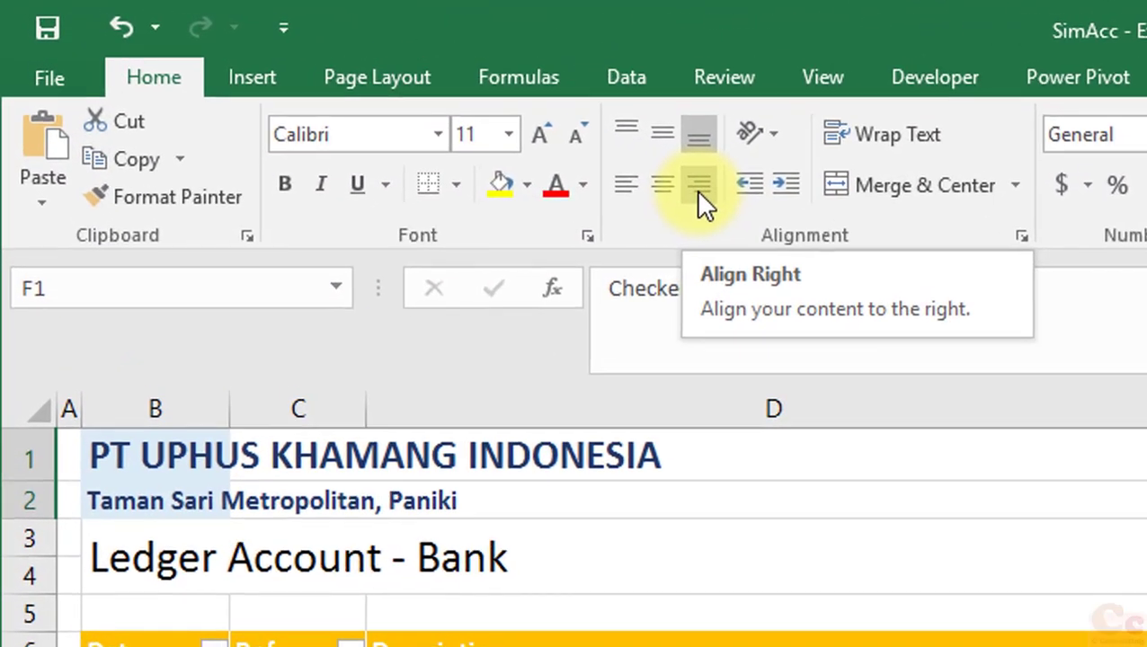
click(358, 96)
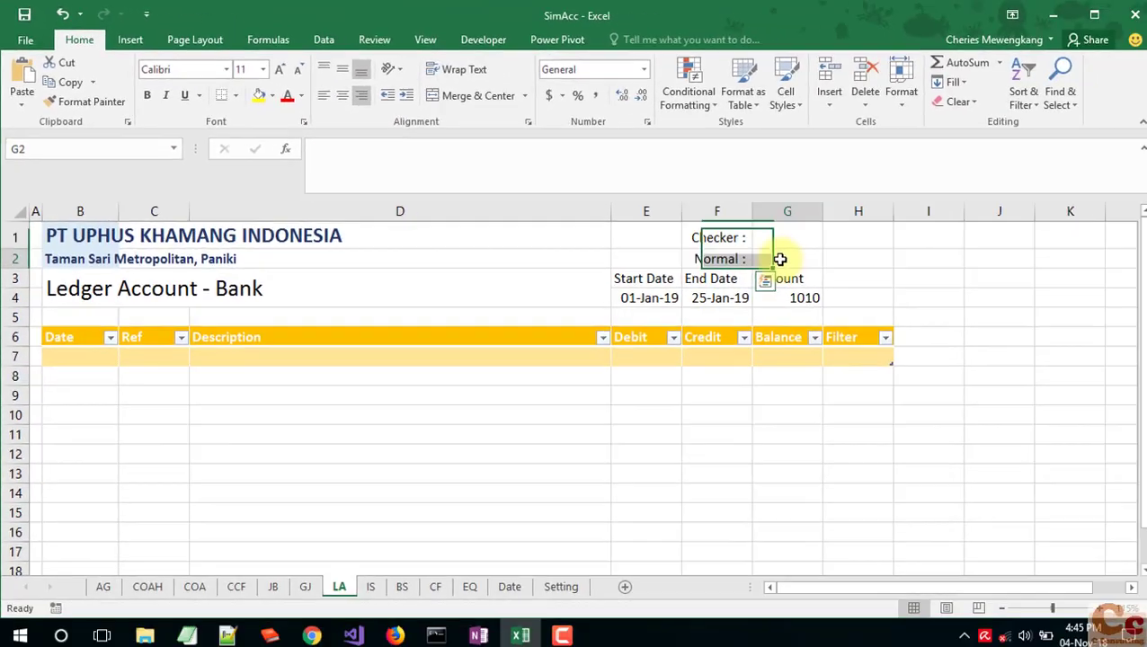
click(777, 256)
Step: Begin G2's formula as =INDEX(COA[Normal] by picking the COA Normal column
text(=in)
key(Tab)
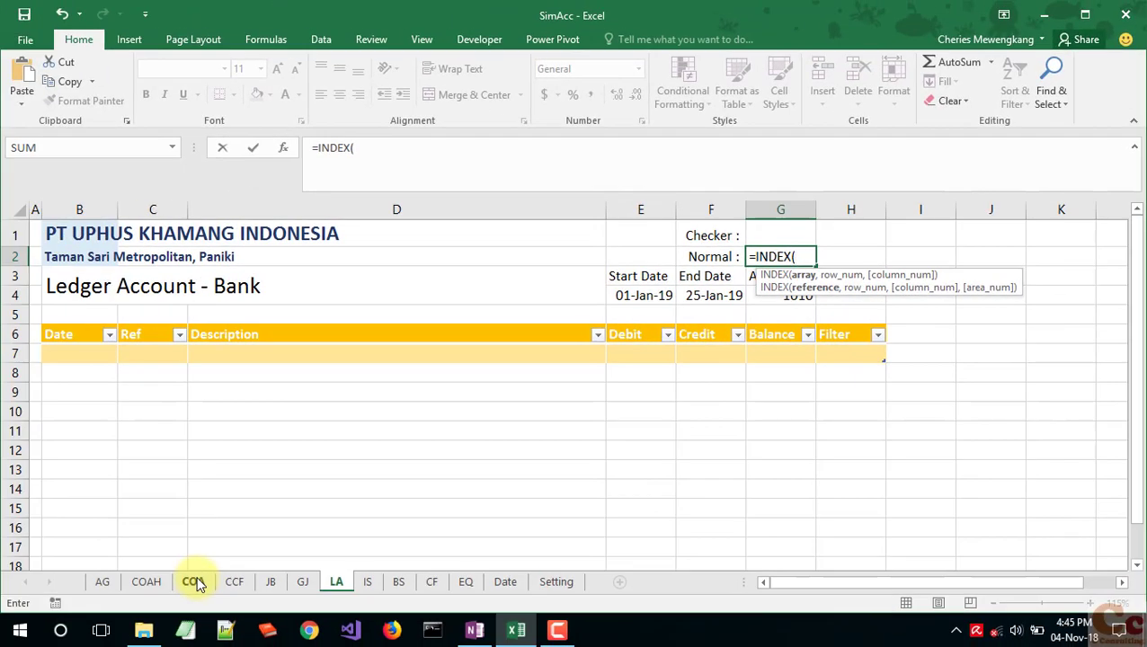
click(195, 582)
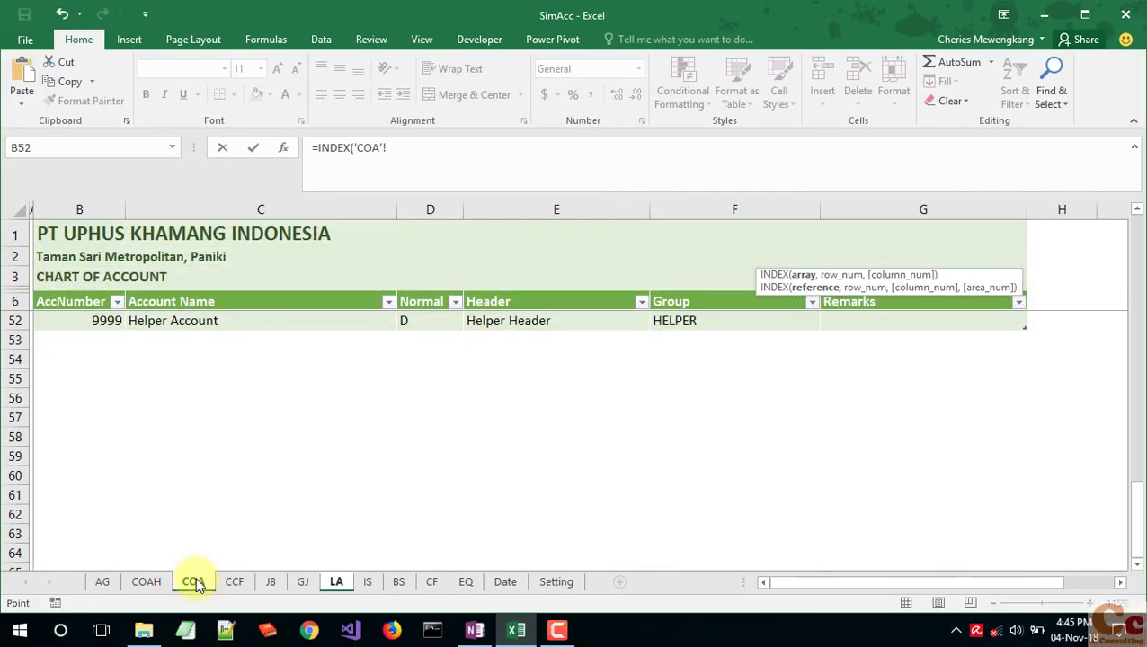
scroll(436, 291, up, 8)
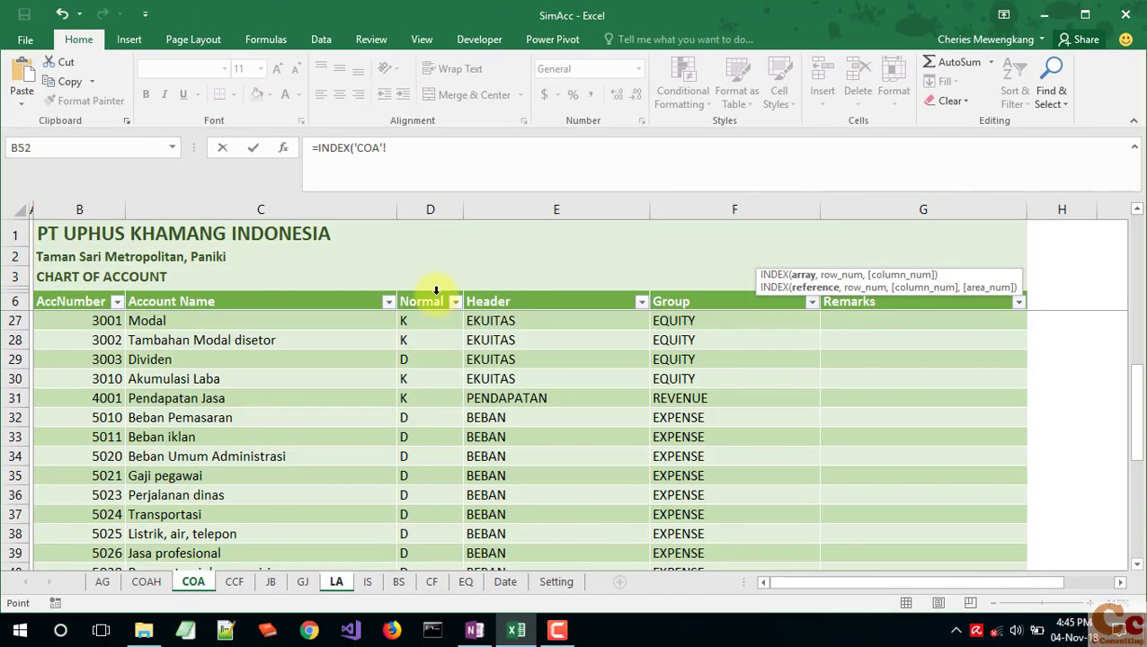
click(436, 290)
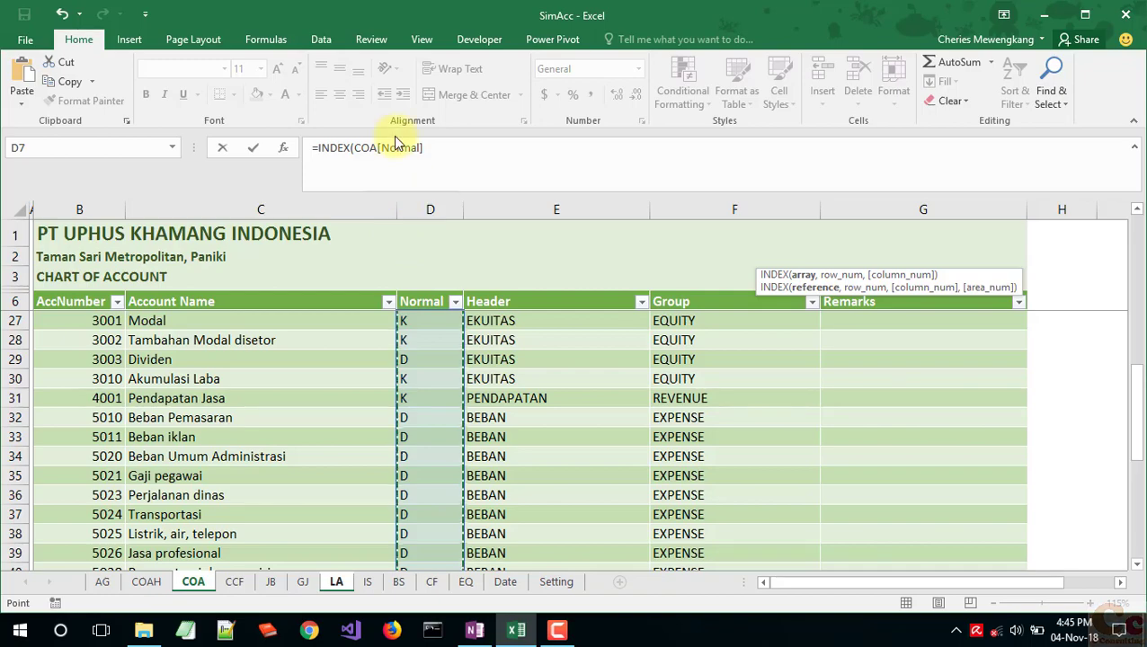
click(433, 154)
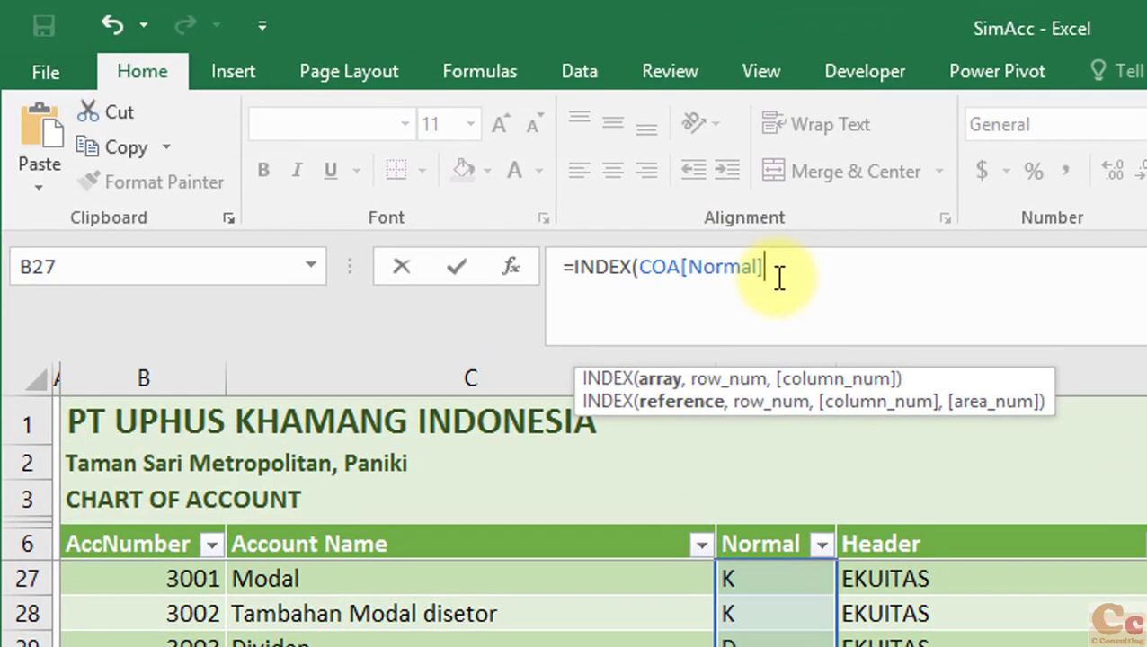
Step: Add MATCH with accountCode from the LA sheet as the lookup value
text(,)
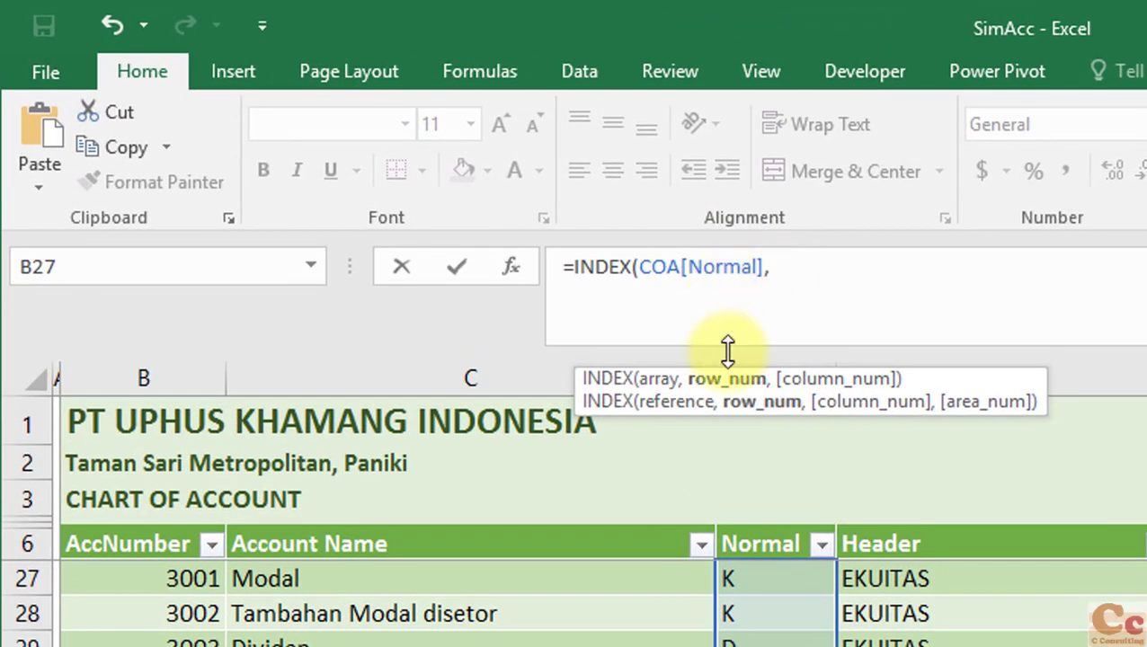
text(ma)
key(Tab)
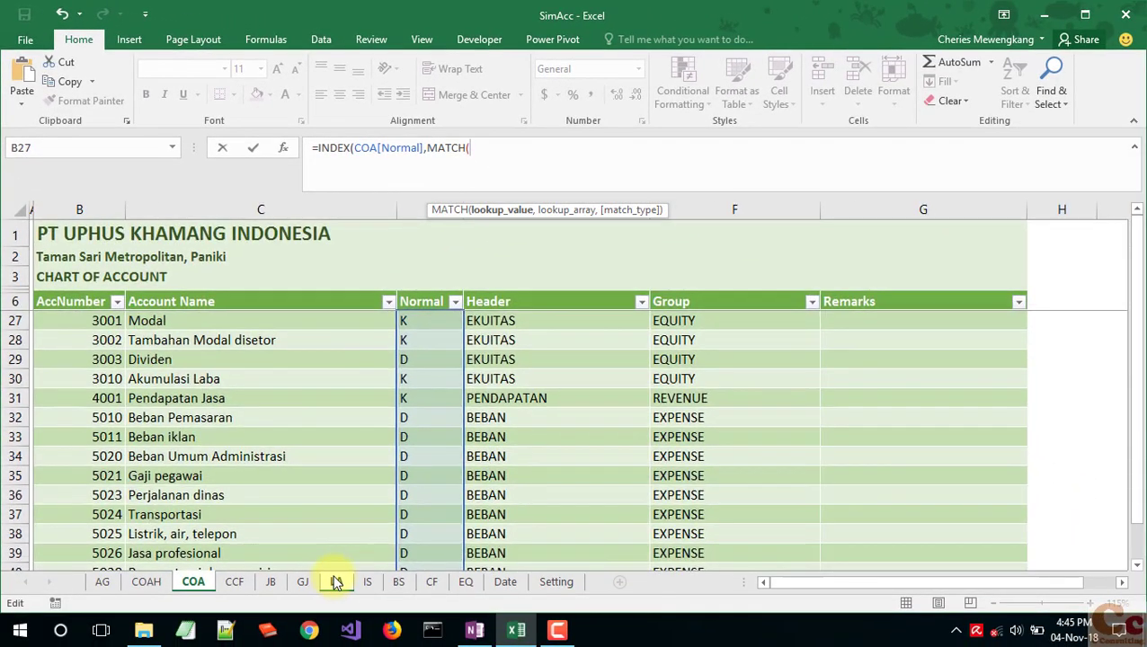
click(336, 582)
click(798, 294)
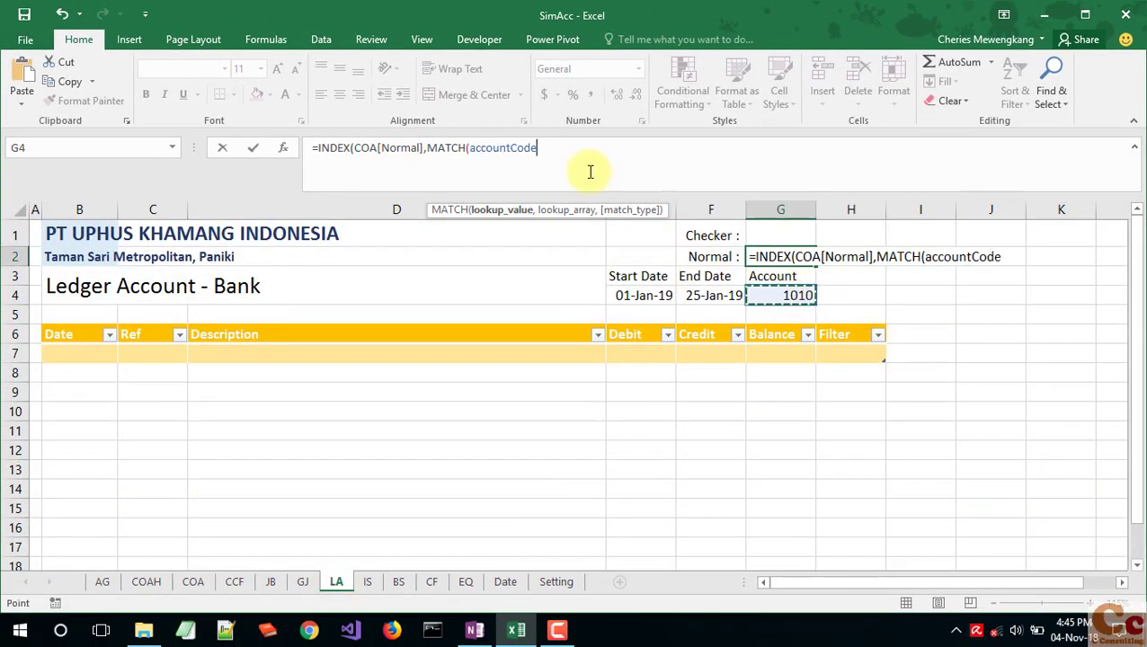
text(,)
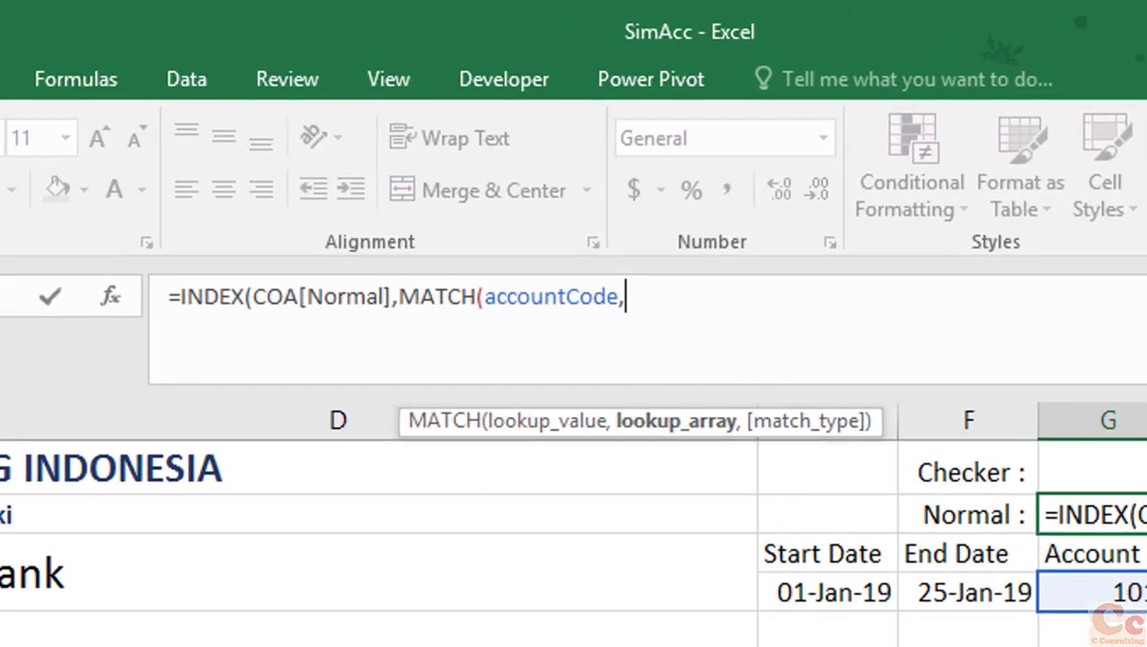
Step: Complete the MATCH with COA[AccNumber] and exact-match 0, tidying stray characters
click(164, 644)
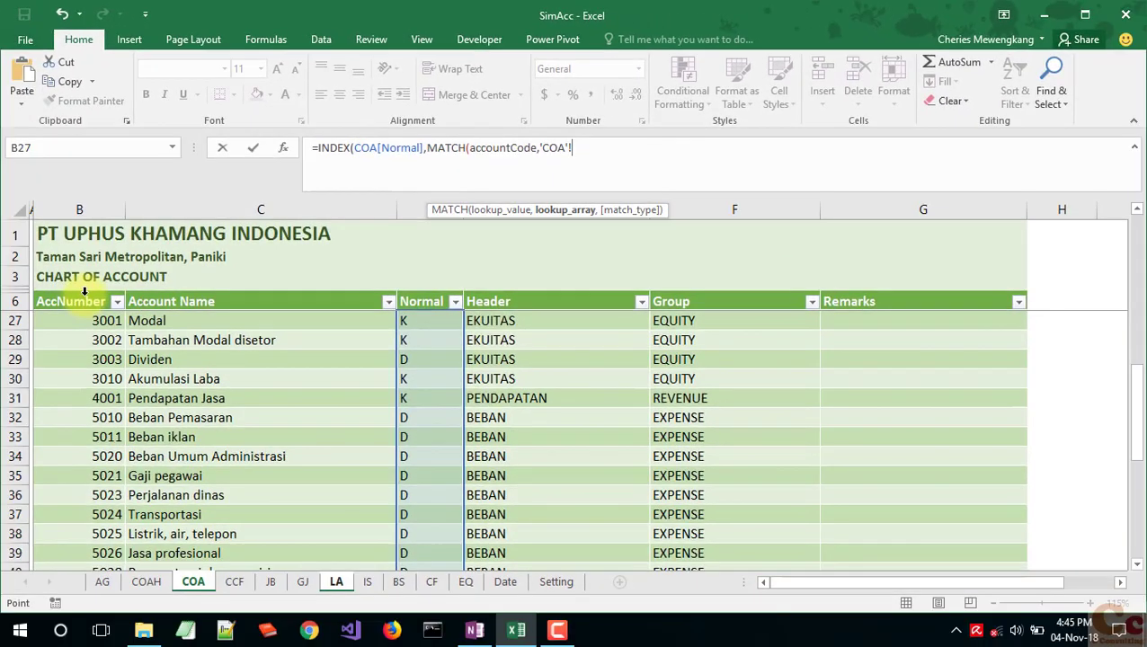
click(43, 332)
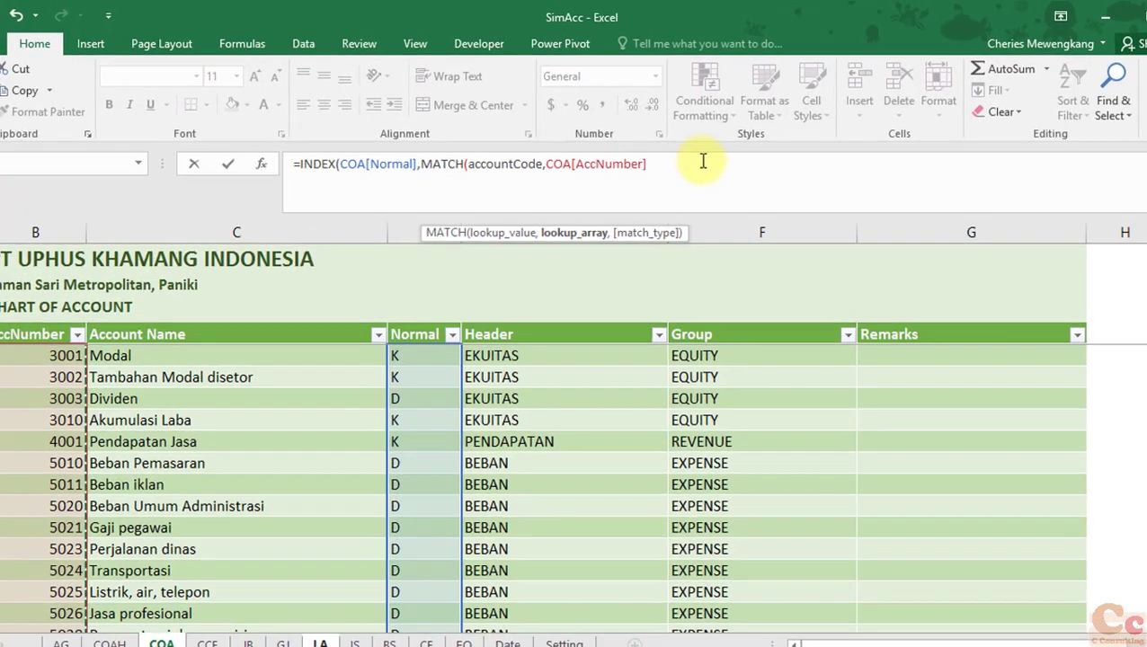
text(,0)
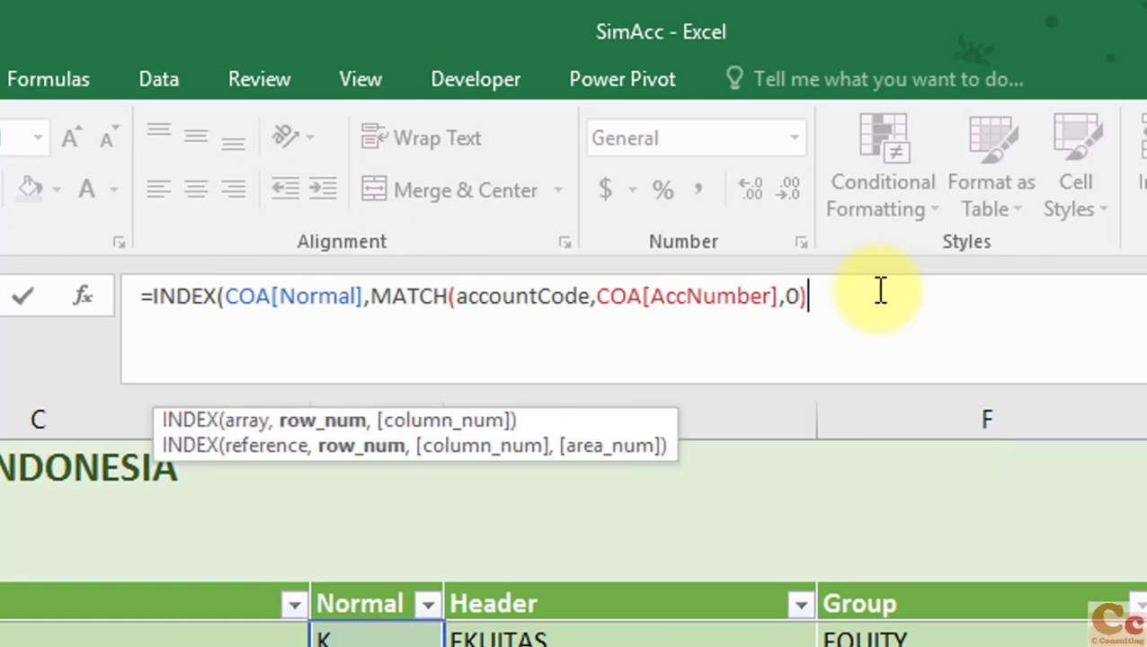
text(,)
key(BackSpace)
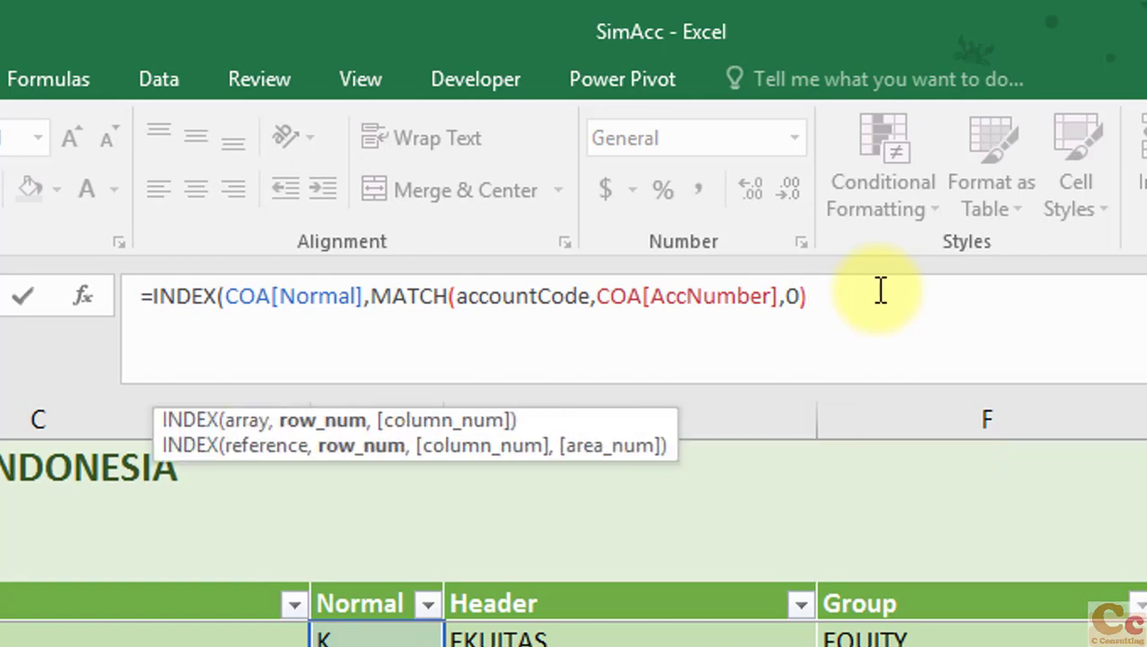
key(BackSpace)
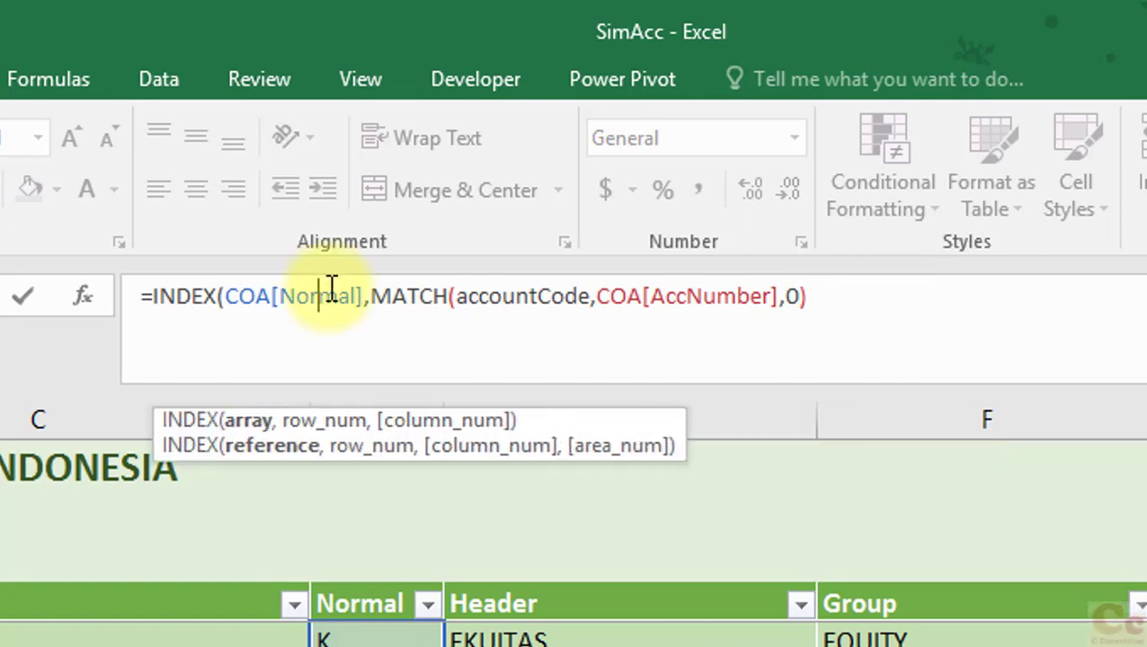
click(318, 297)
click(420, 300)
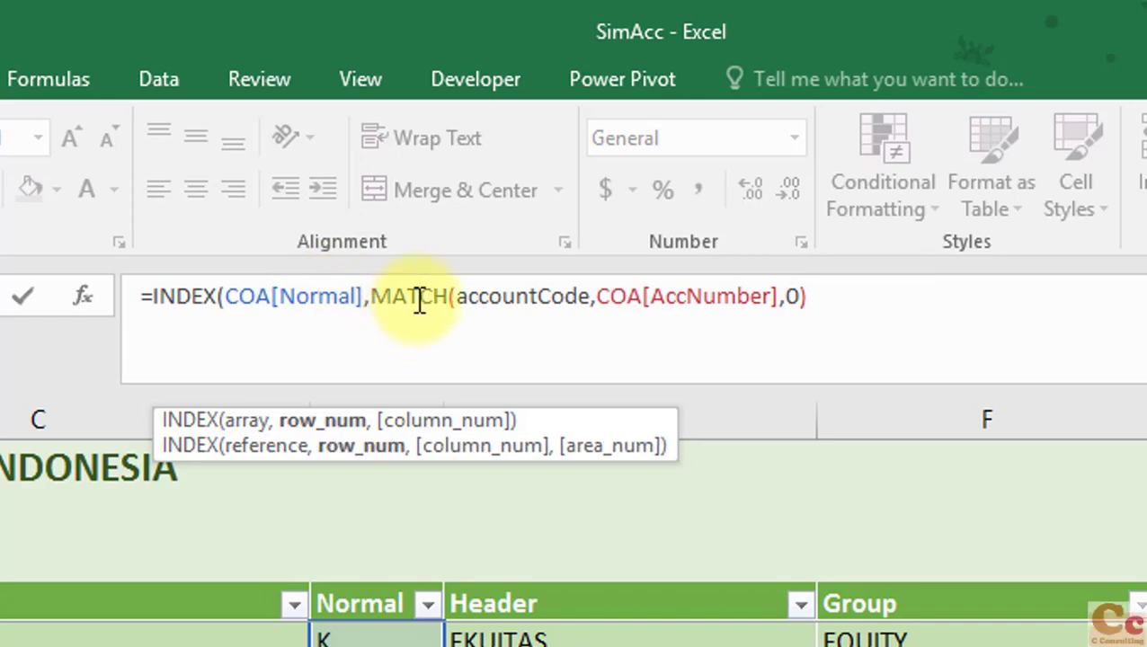
click(843, 286)
Step: Commit the G2 Normal formula and switch the Account dropdown to 3001
text())
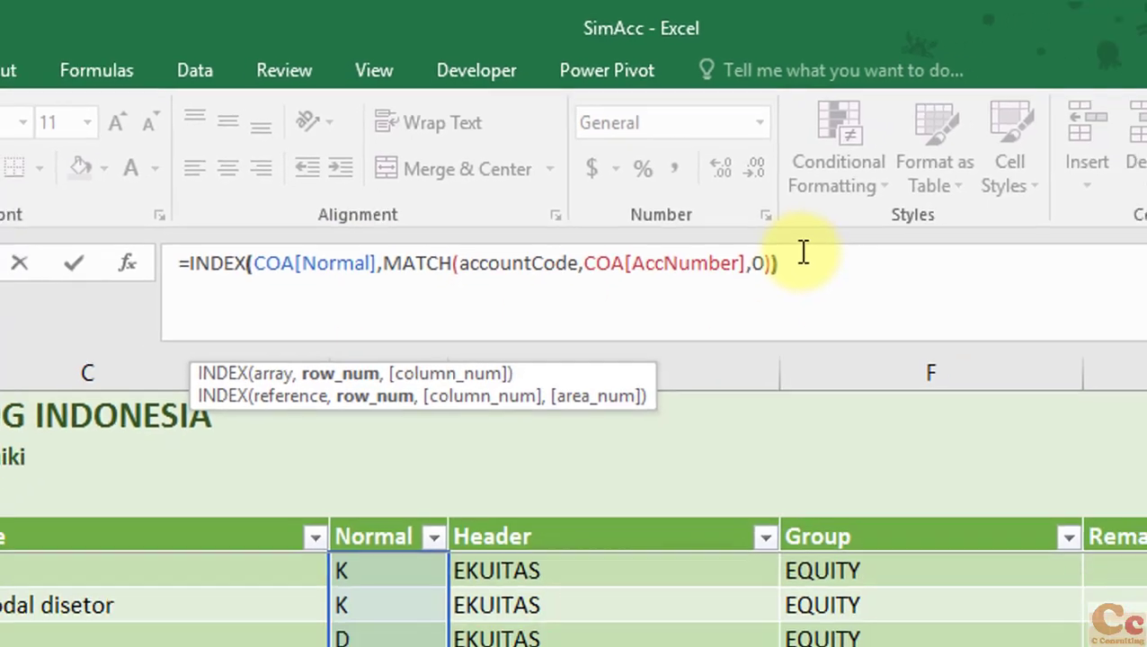
key(Return)
click(814, 300)
click(824, 297)
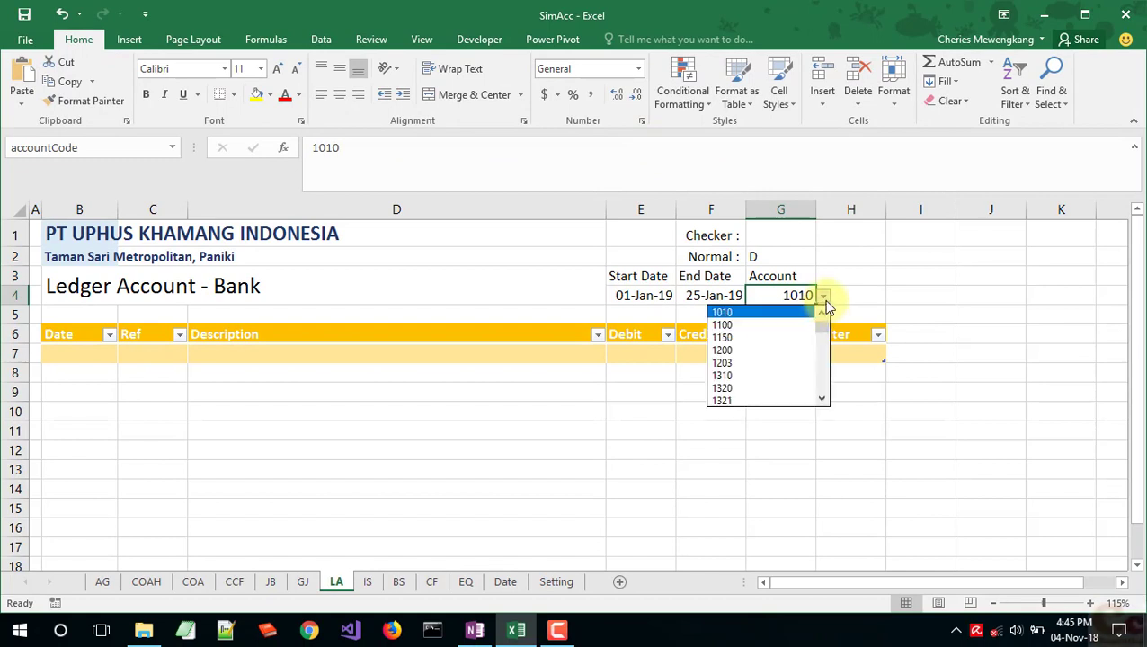
drag(823, 325, 827, 359)
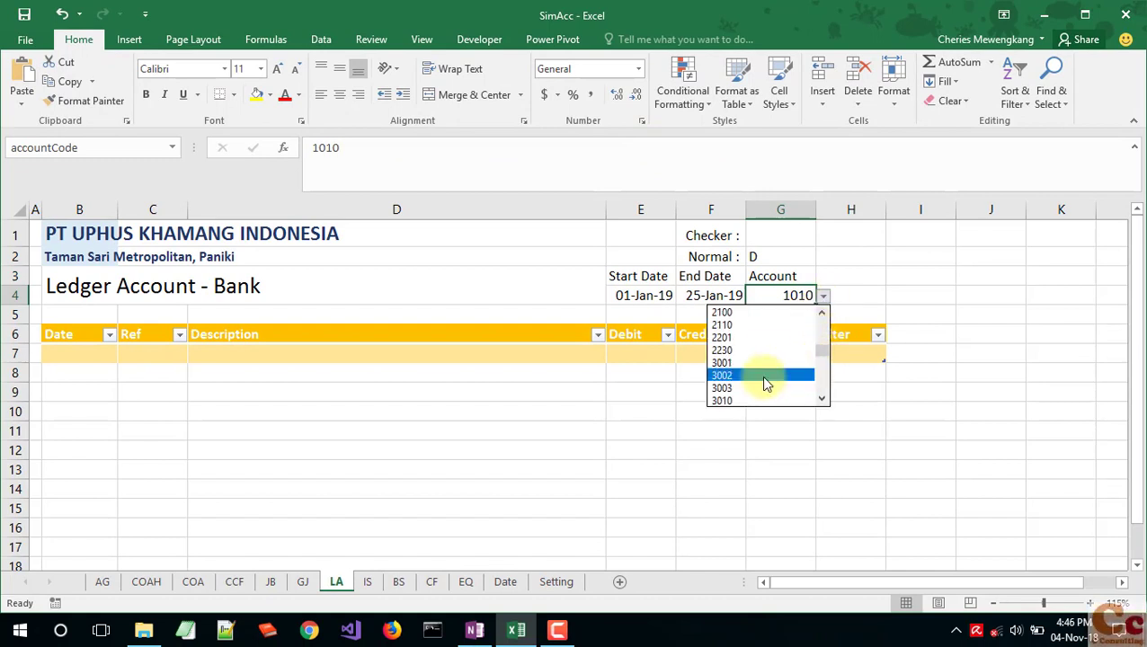
click(740, 365)
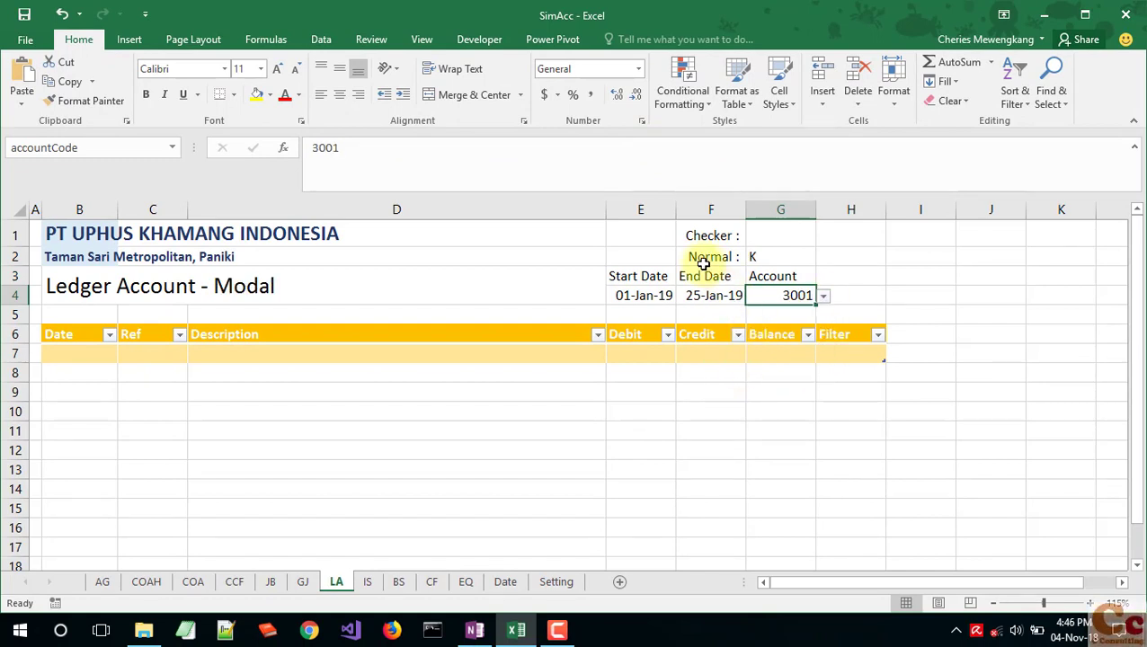
click(761, 255)
Step: Switch the account to 1010 (Bank) and confirm G2's Normal value shows D
click(809, 298)
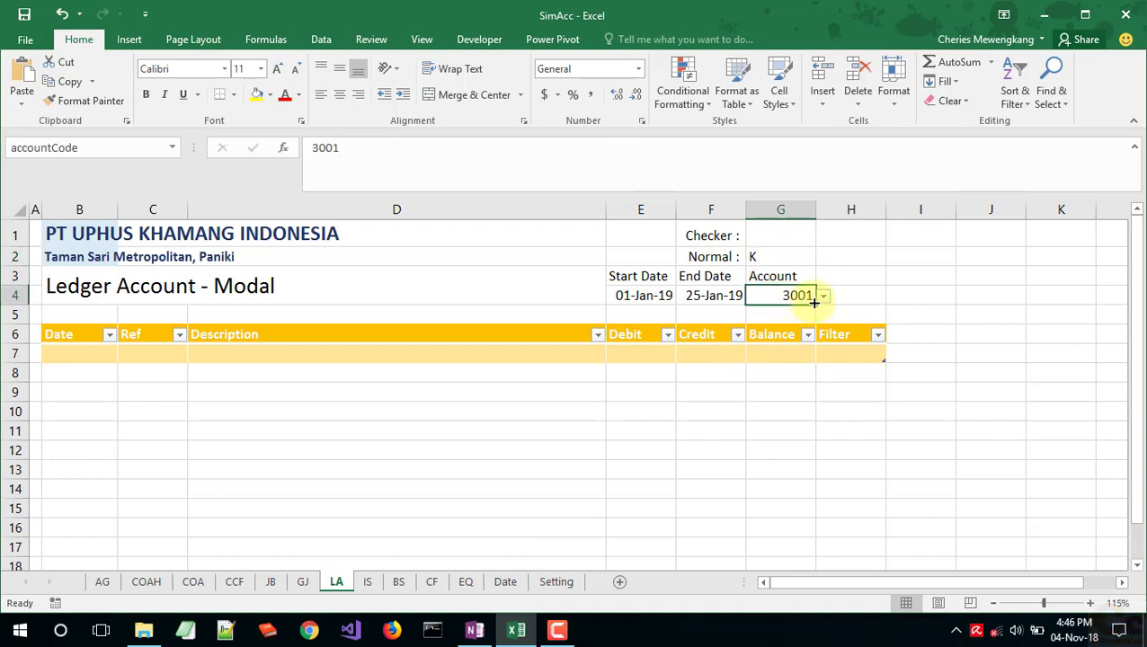
click(824, 297)
drag(827, 358, 822, 317)
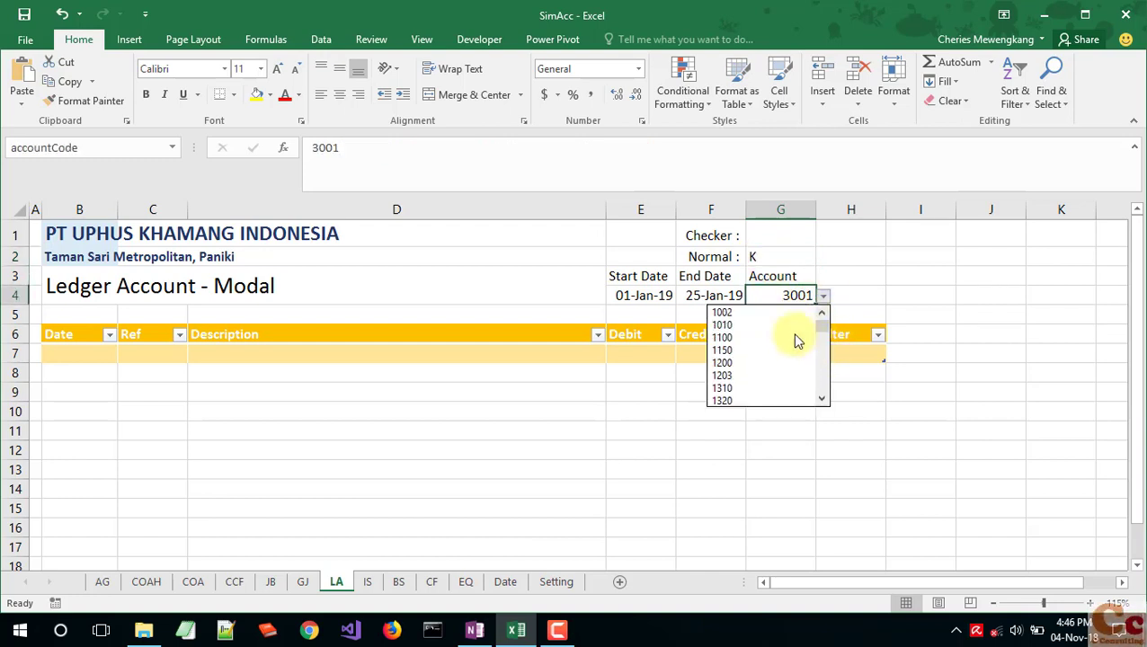
click(728, 325)
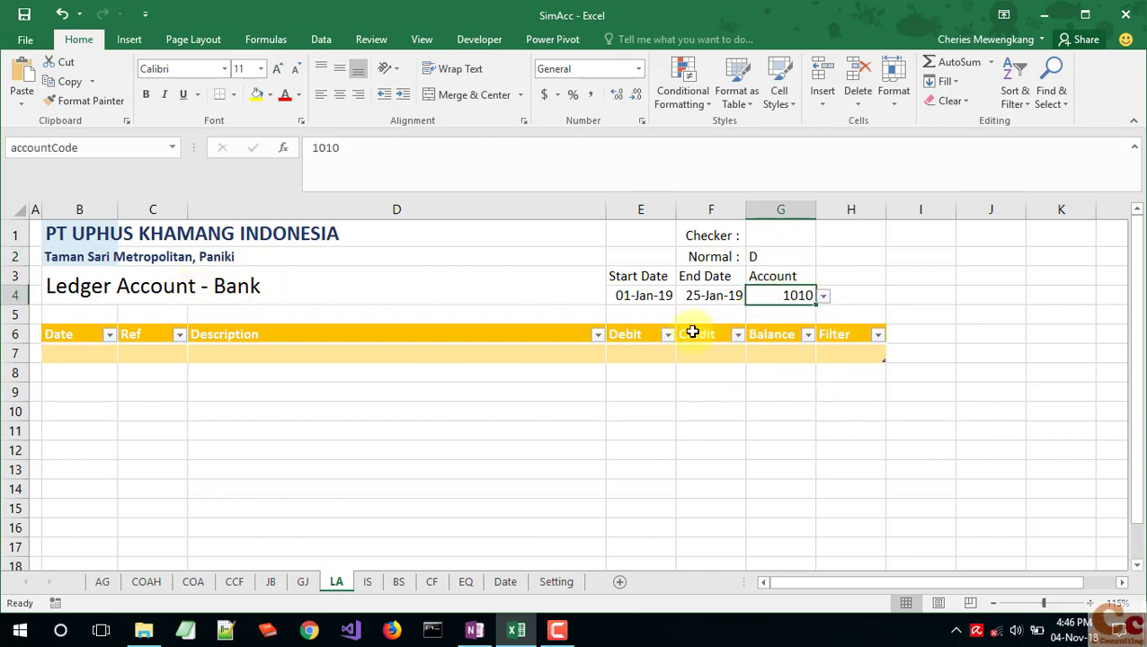
click(762, 237)
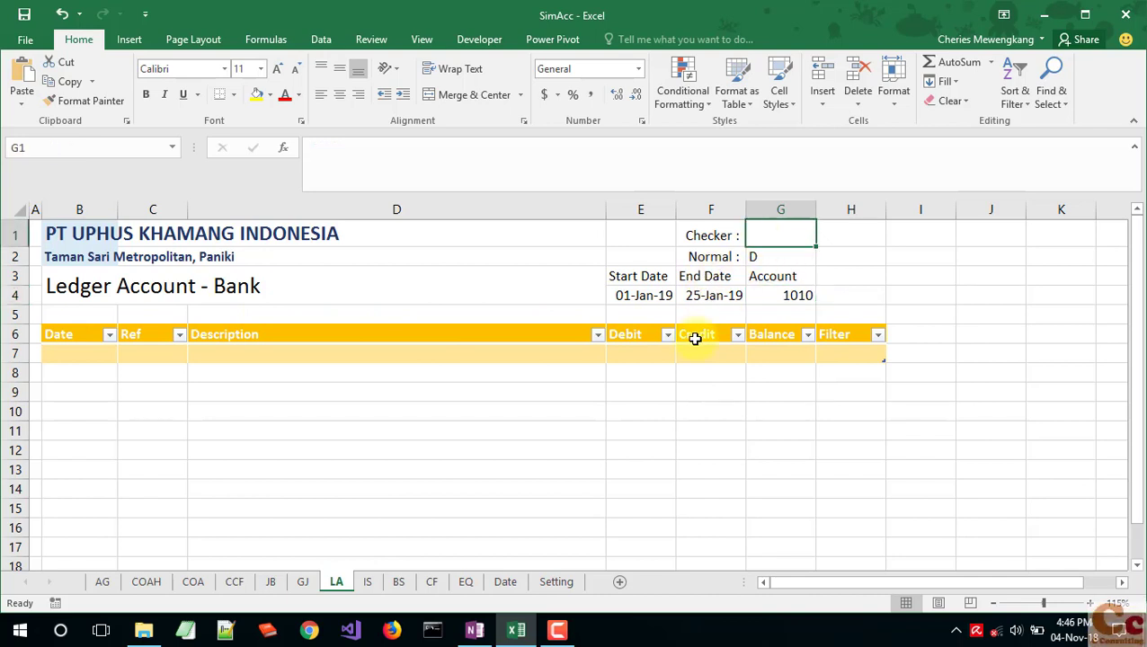
click(725, 263)
click(776, 258)
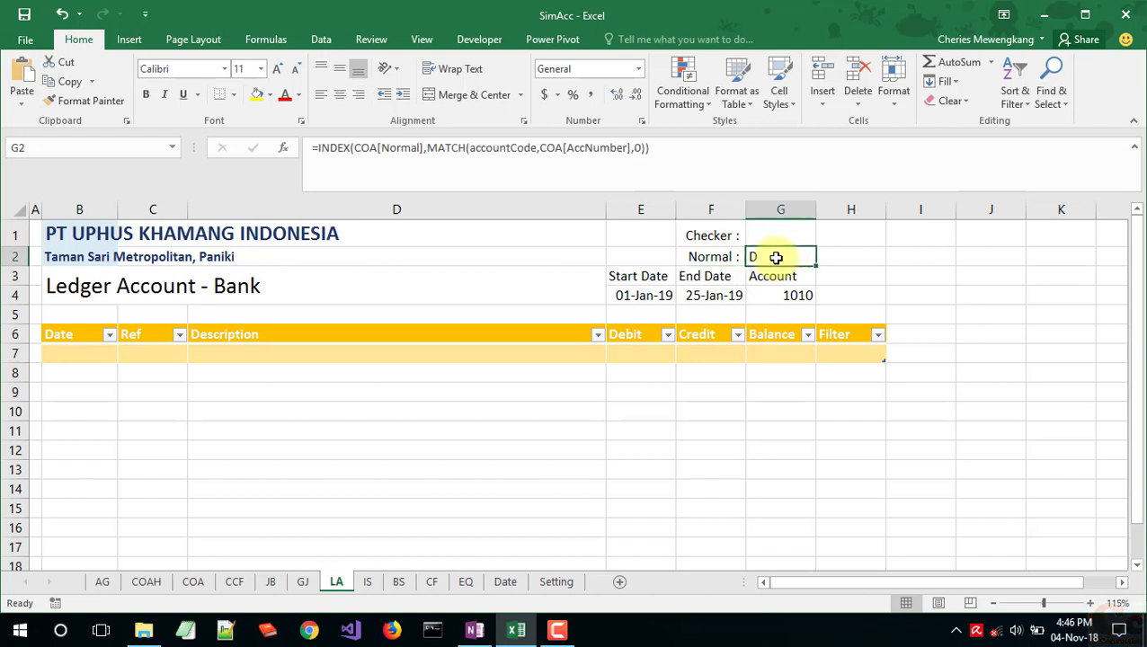
click(764, 237)
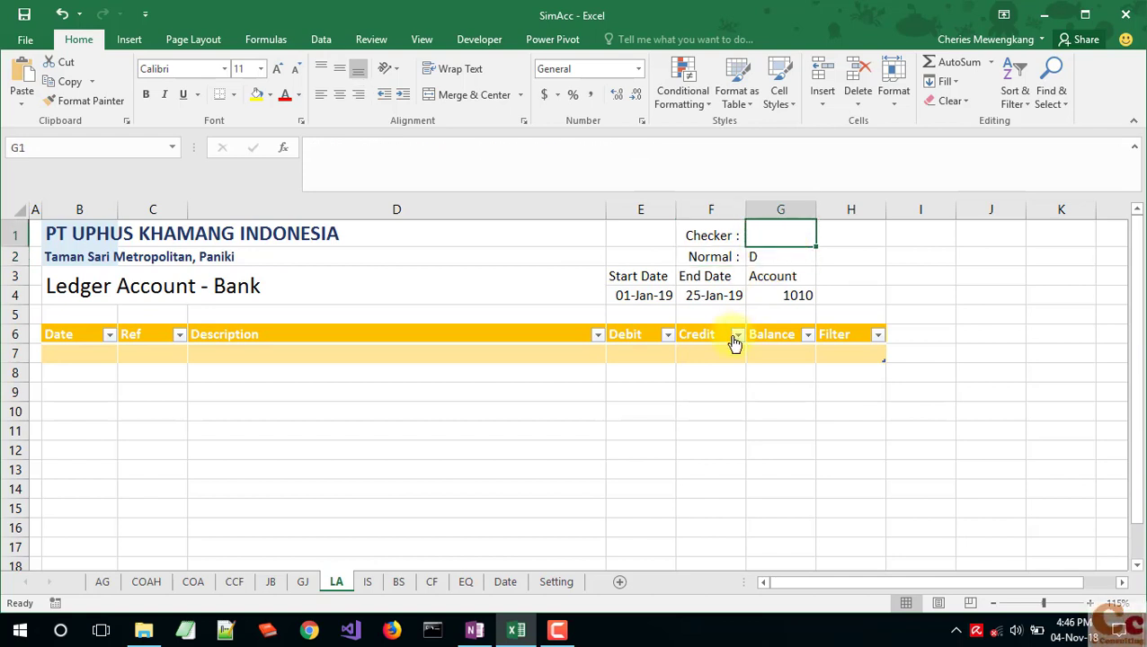
Step: Turn on the LA table's Total Row and resize it to row 12, totals on row 13
click(538, 358)
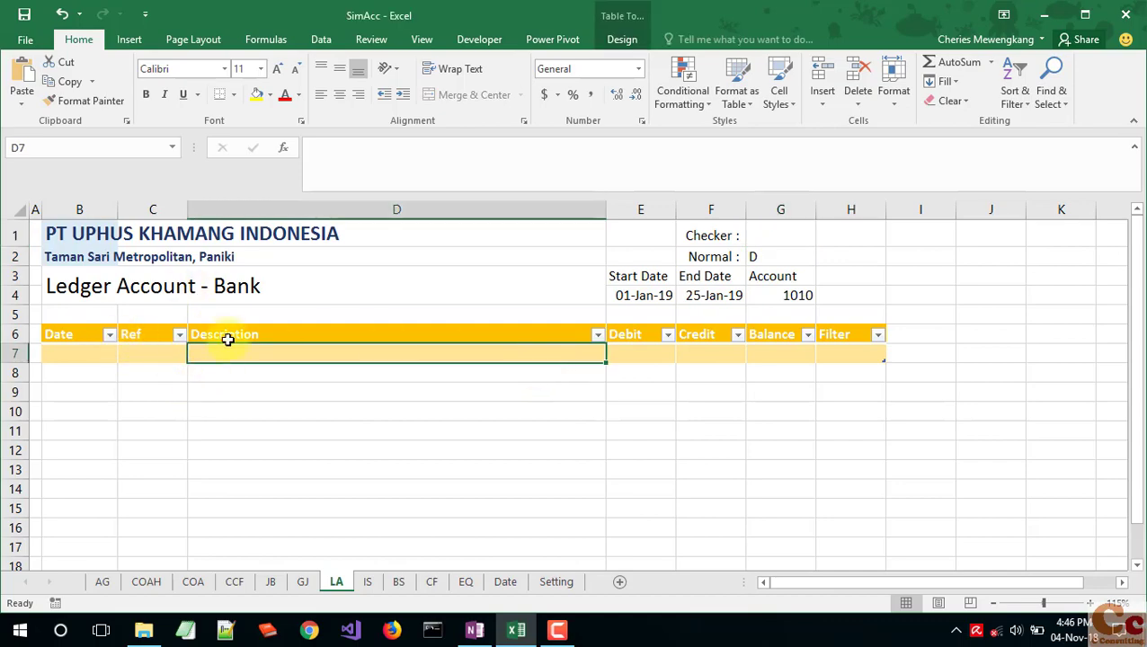
click(622, 39)
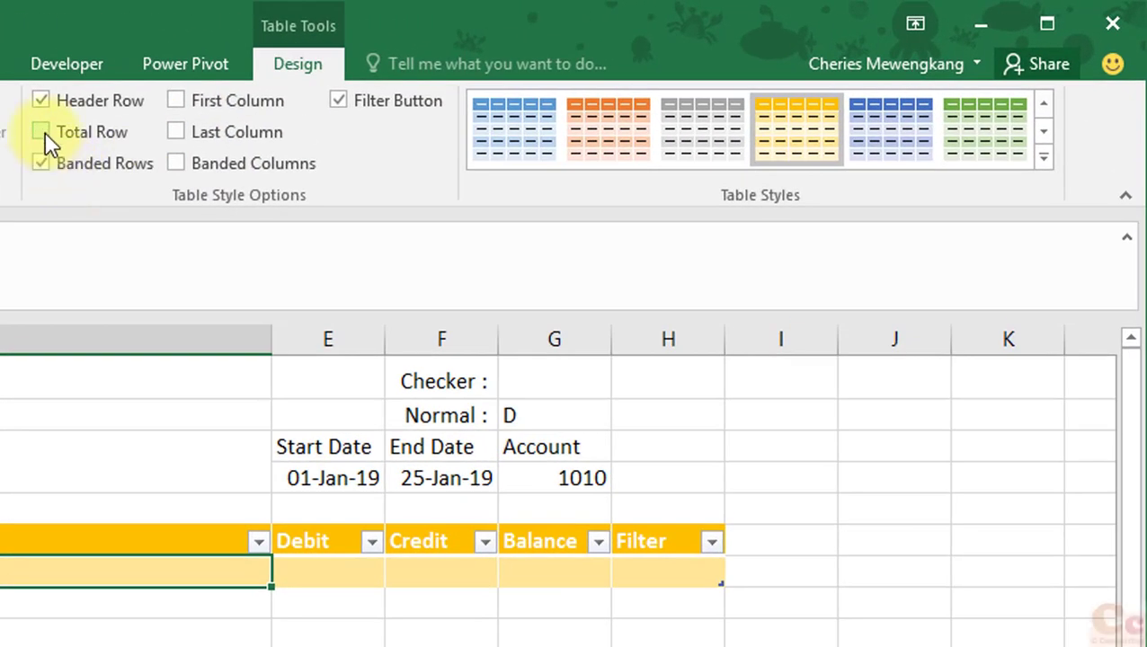
click(41, 132)
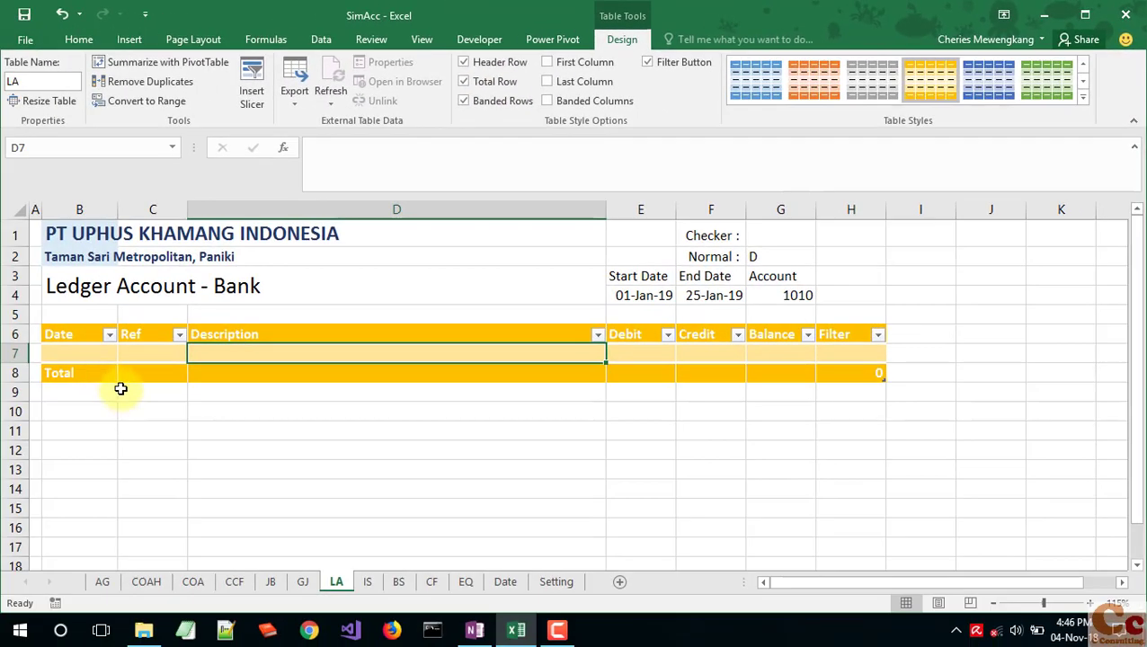
click(96, 376)
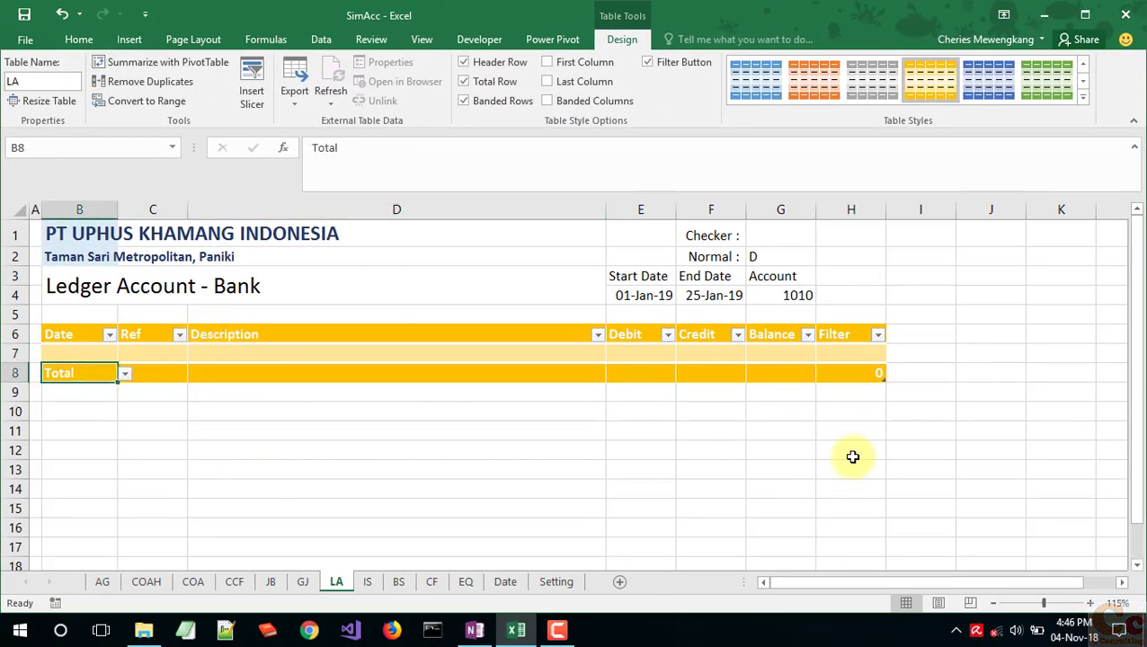
drag(885, 380, 885, 463)
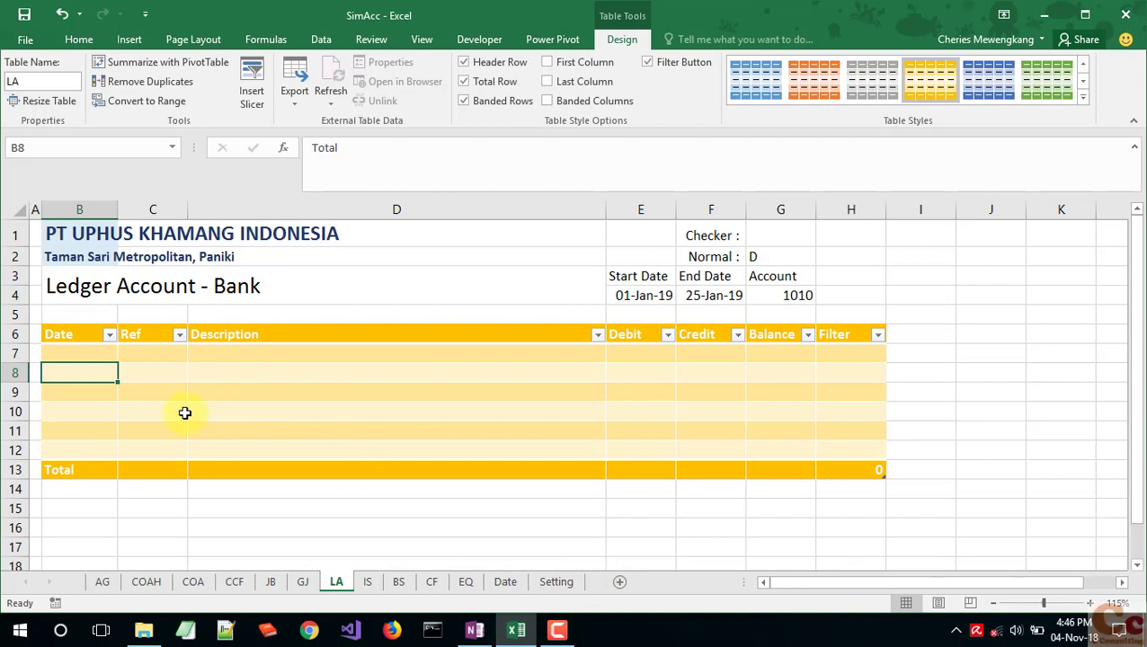
click(184, 413)
click(90, 465)
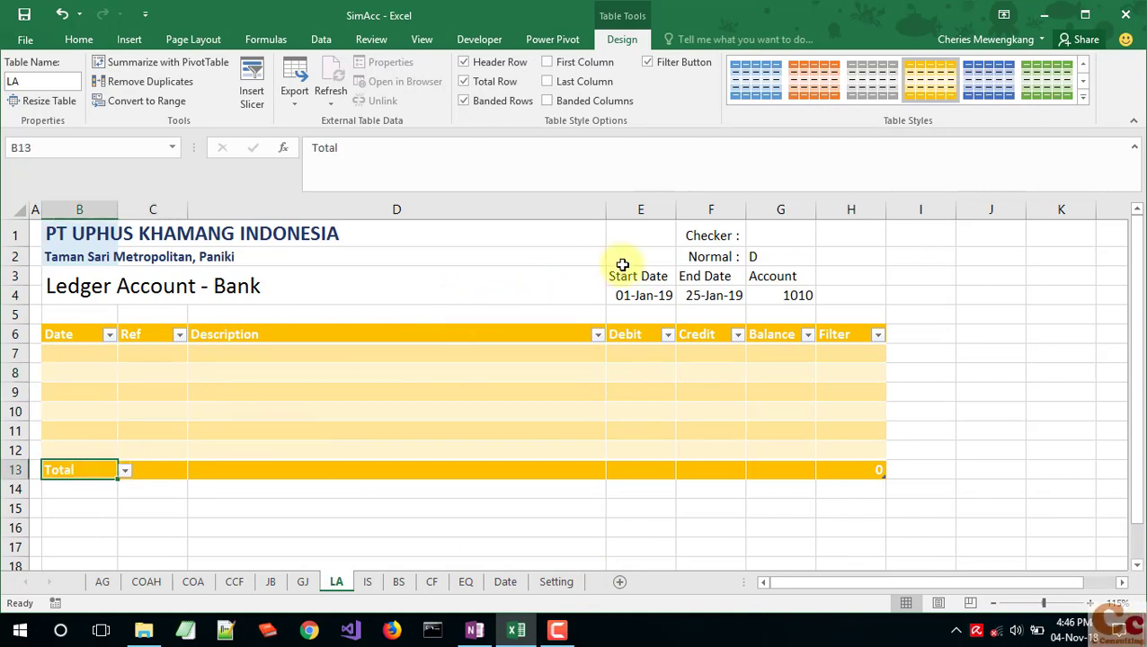
click(763, 239)
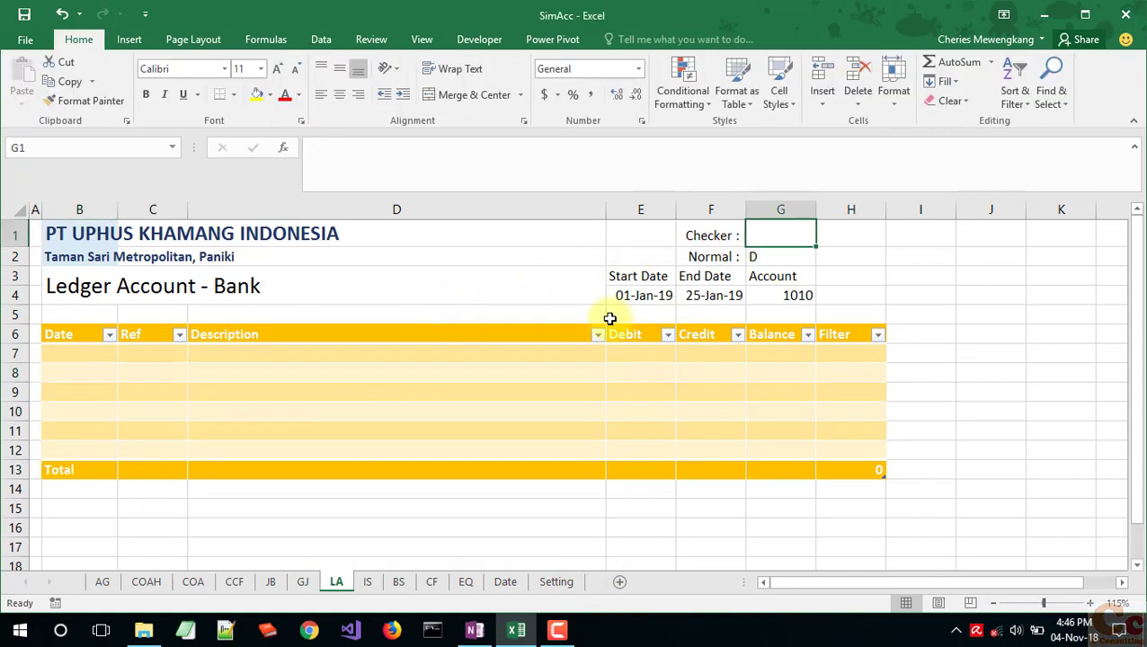
Step: Enter =ROW(GJ[[#Totals],[Date]]) in G1 and check GJ's Total row sits at row 43
text(=)
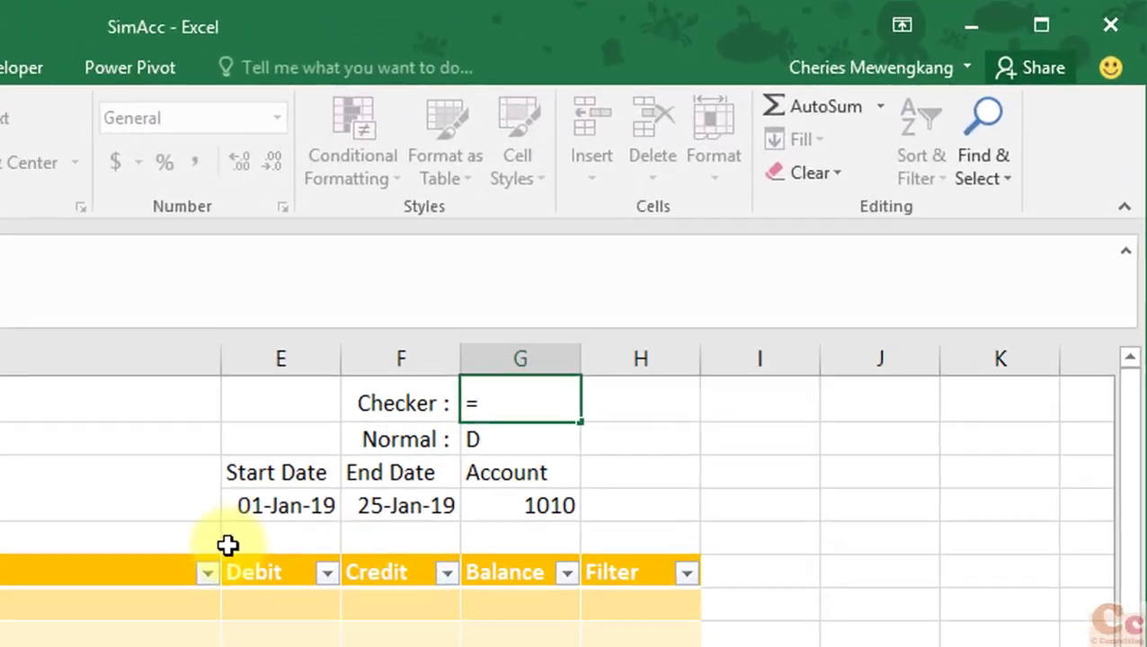
text(row()
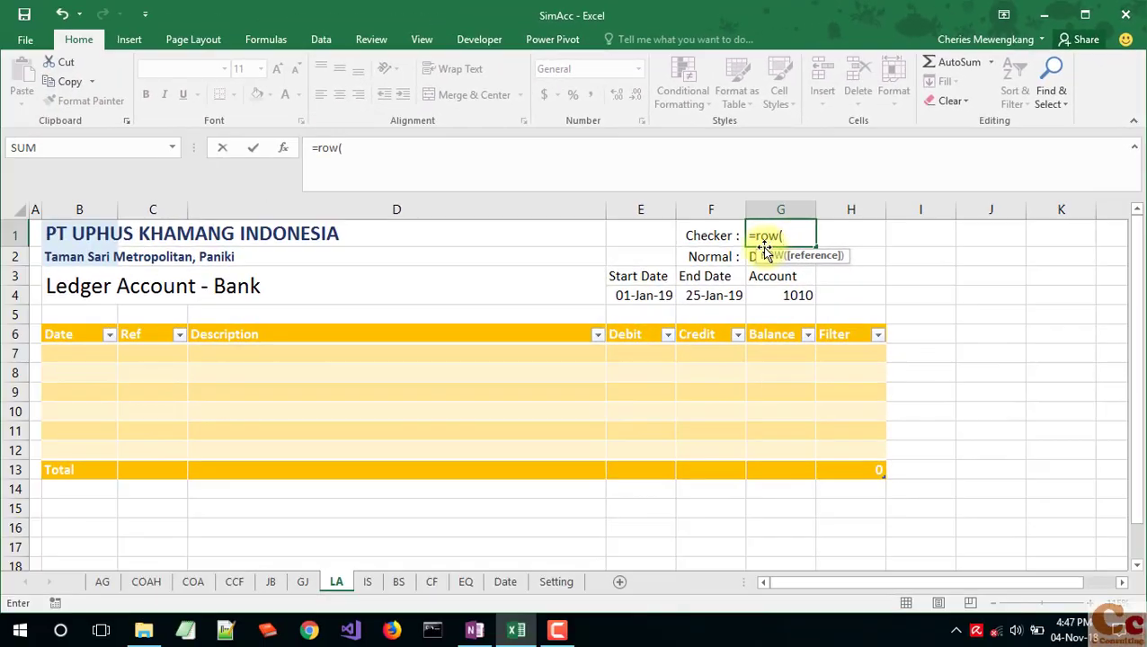
click(303, 582)
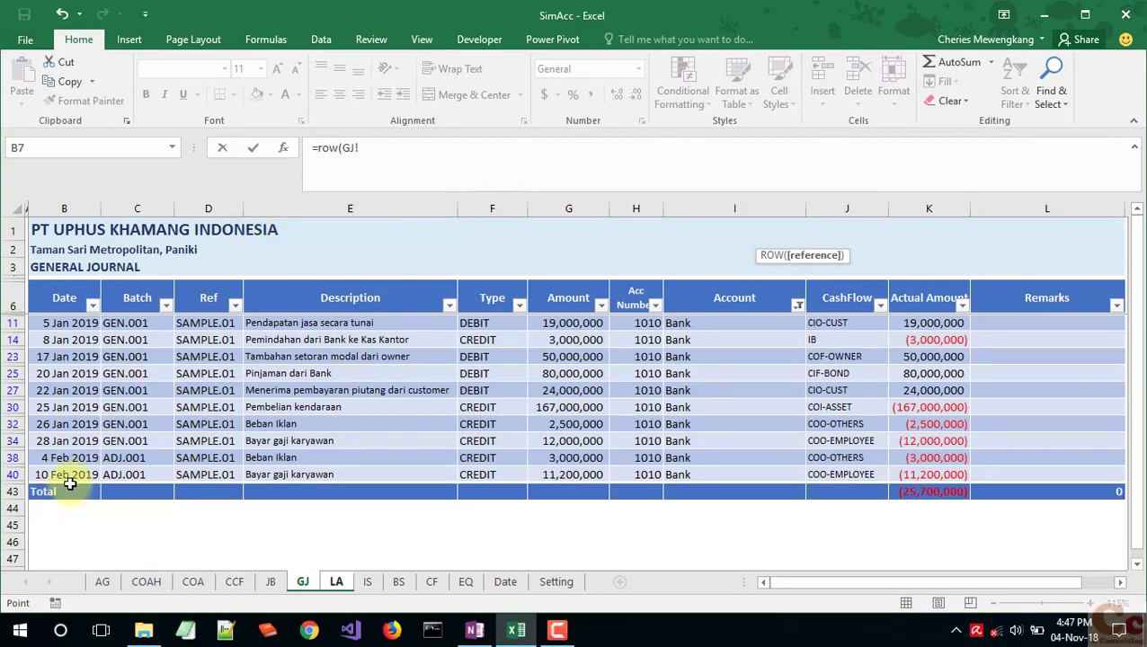
click(54, 492)
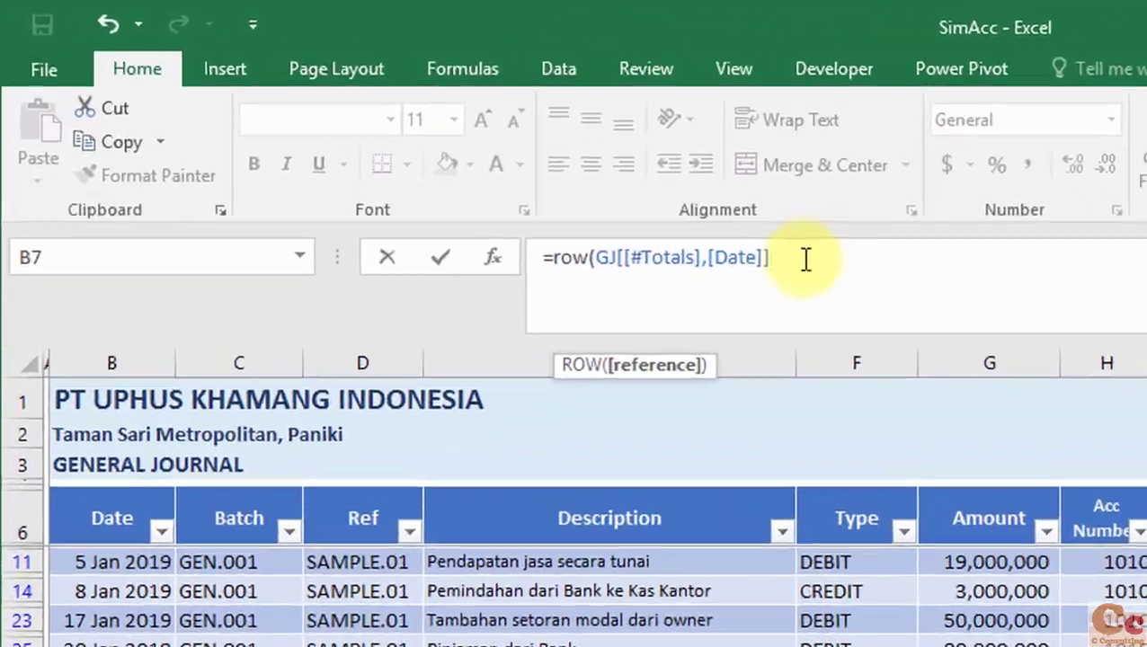
text())
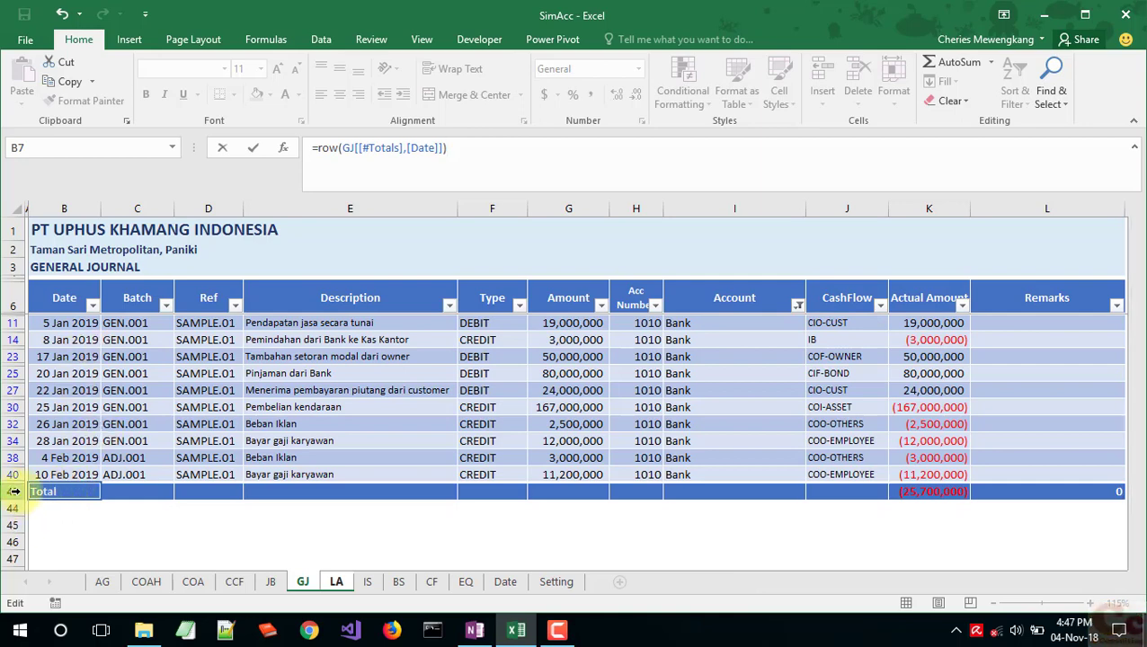
key(Return)
click(781, 235)
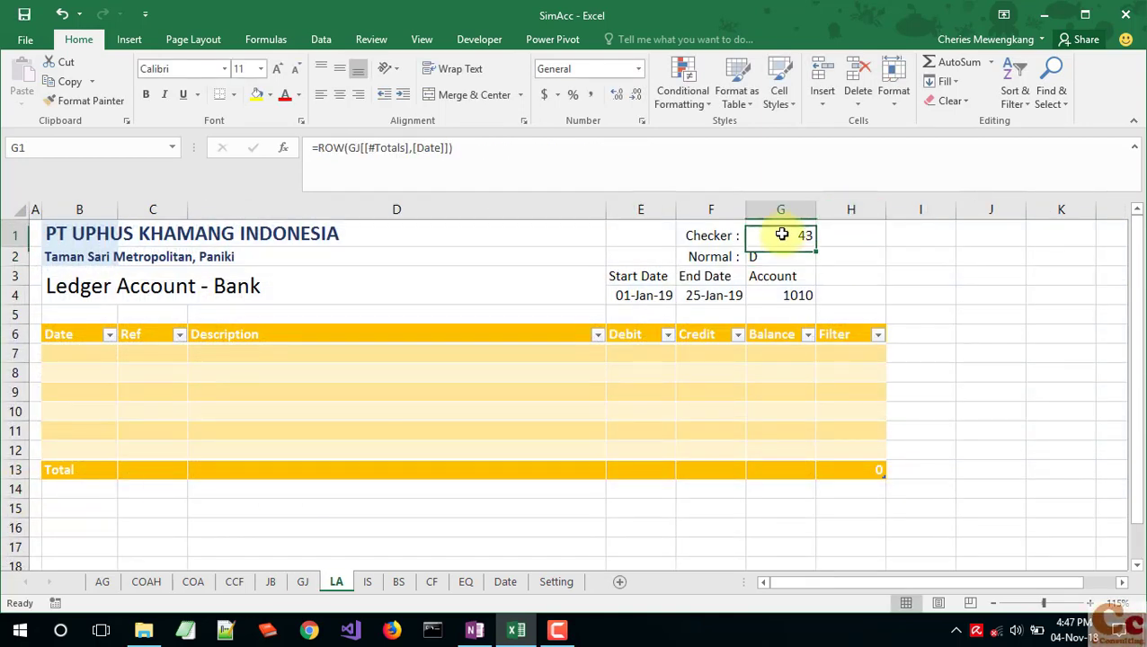
click(303, 583)
click(73, 492)
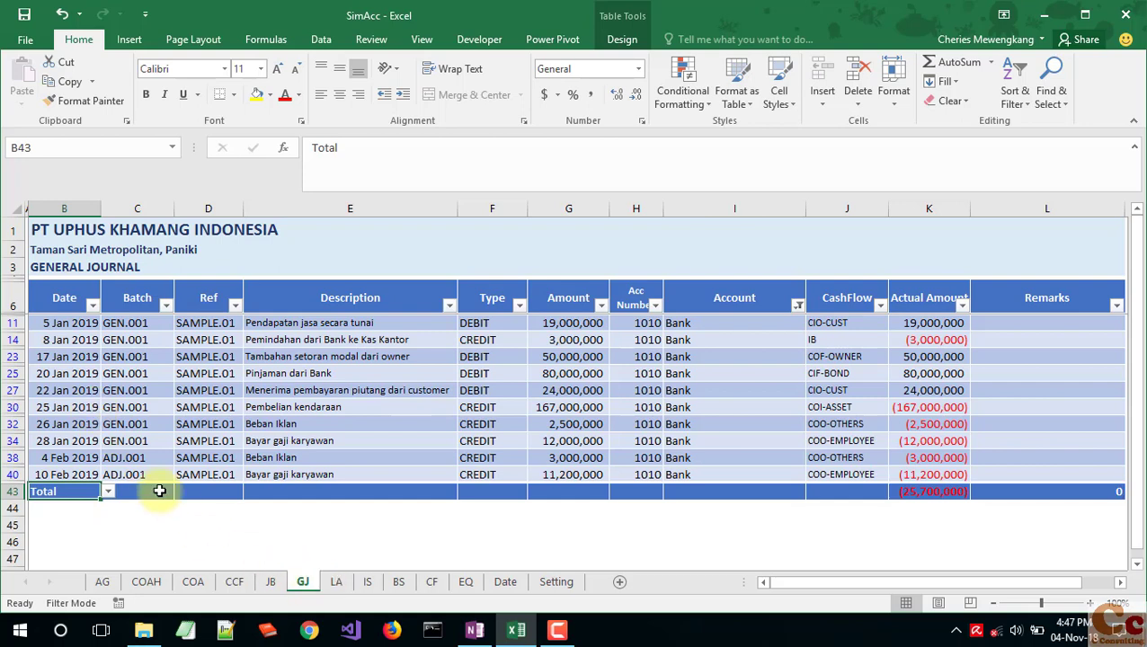
click(335, 581)
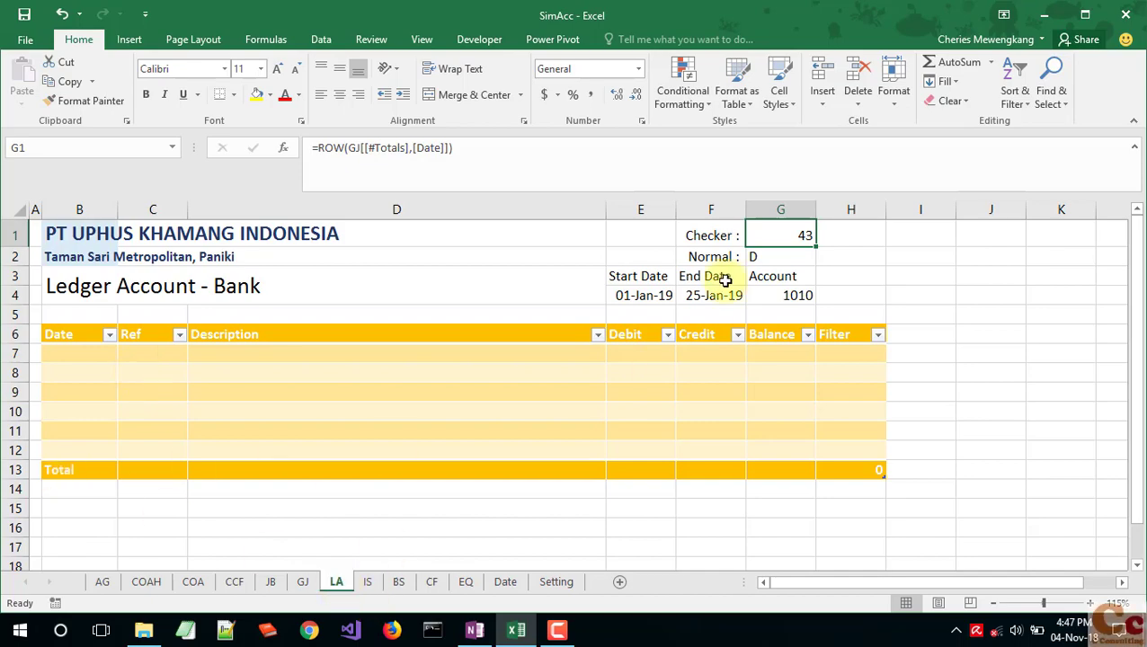
Step: Extend the Checker formula with <=ROW(LA[[#Totals],[Date]]), which returns FALSE
click(468, 147)
text(<)
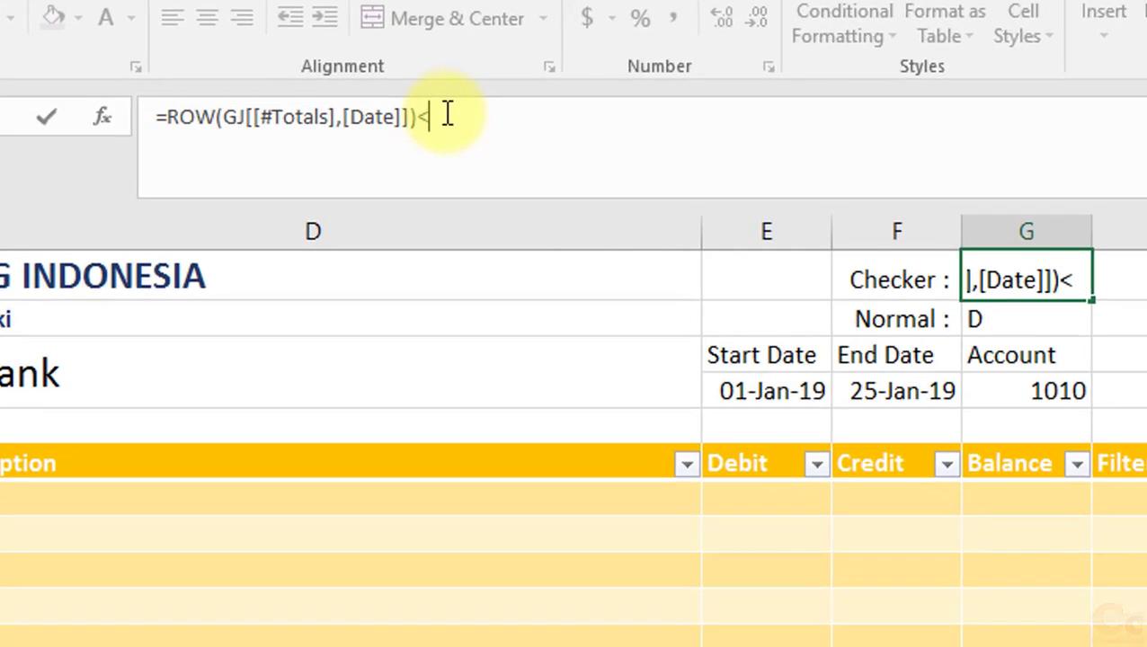
text(=row()
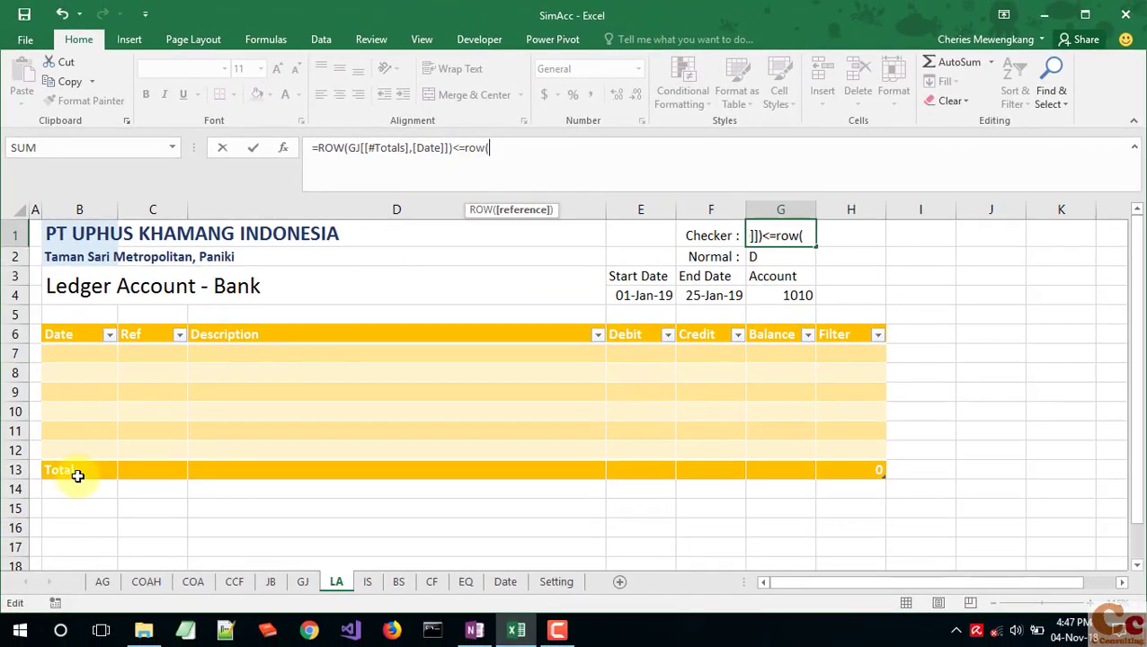
click(77, 476)
text())
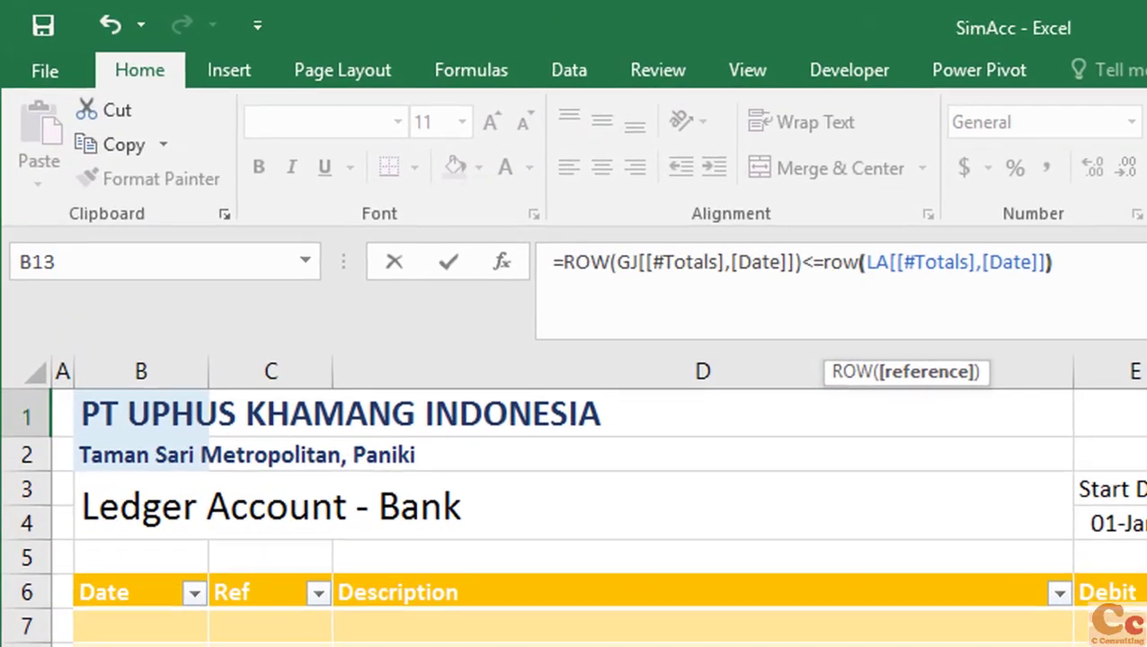
key(Return)
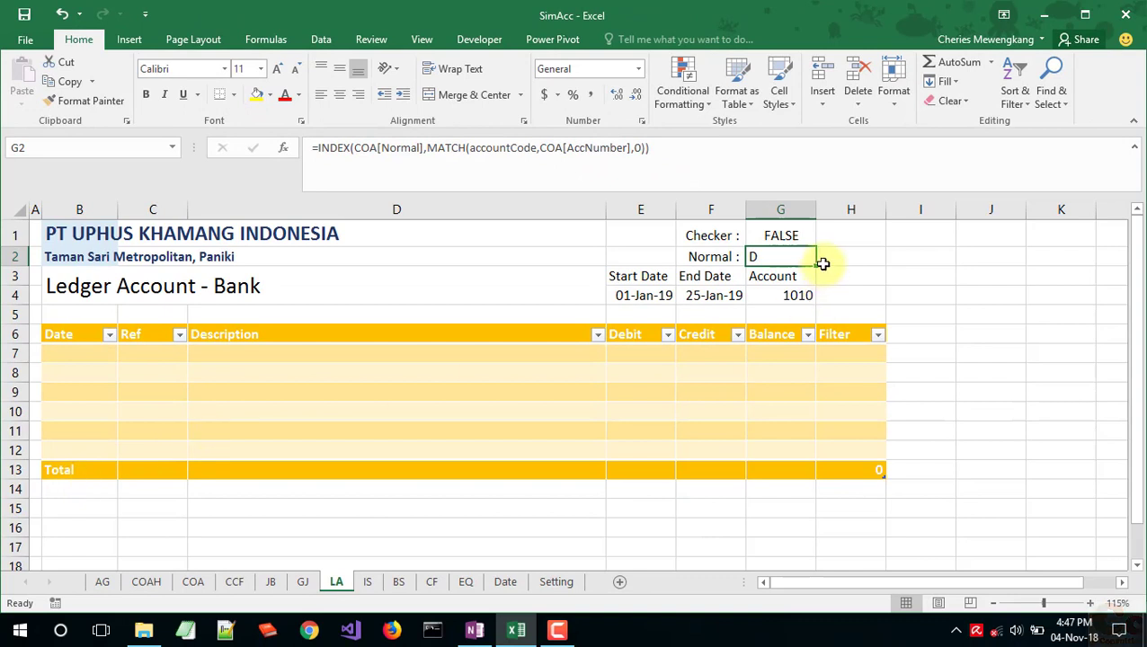
click(783, 232)
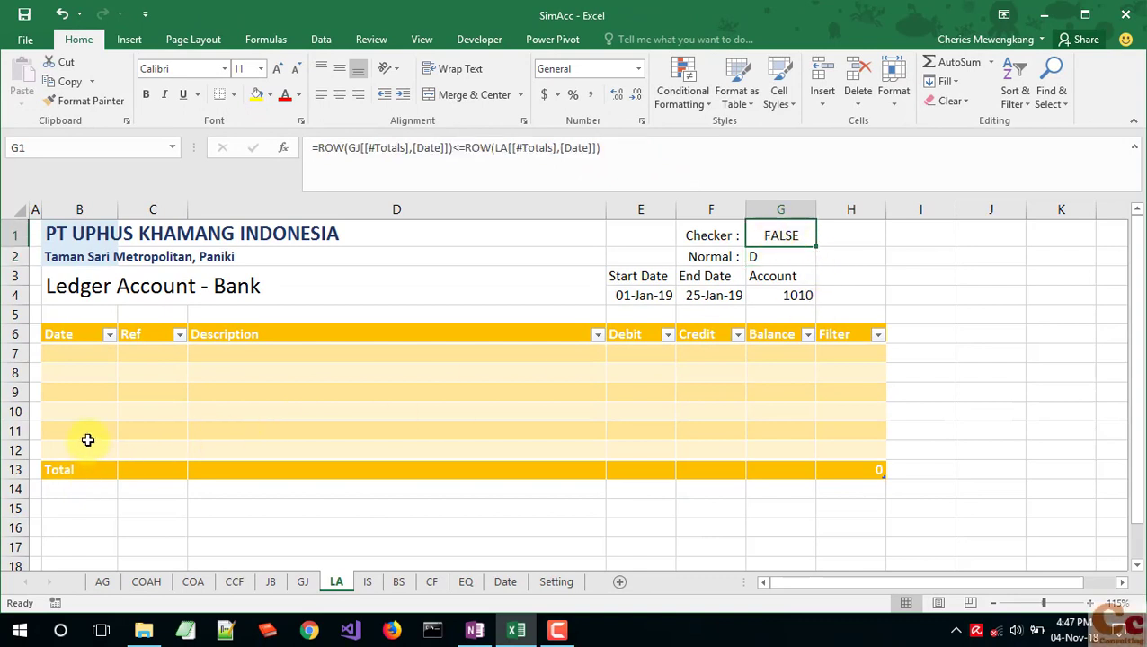
click(372, 412)
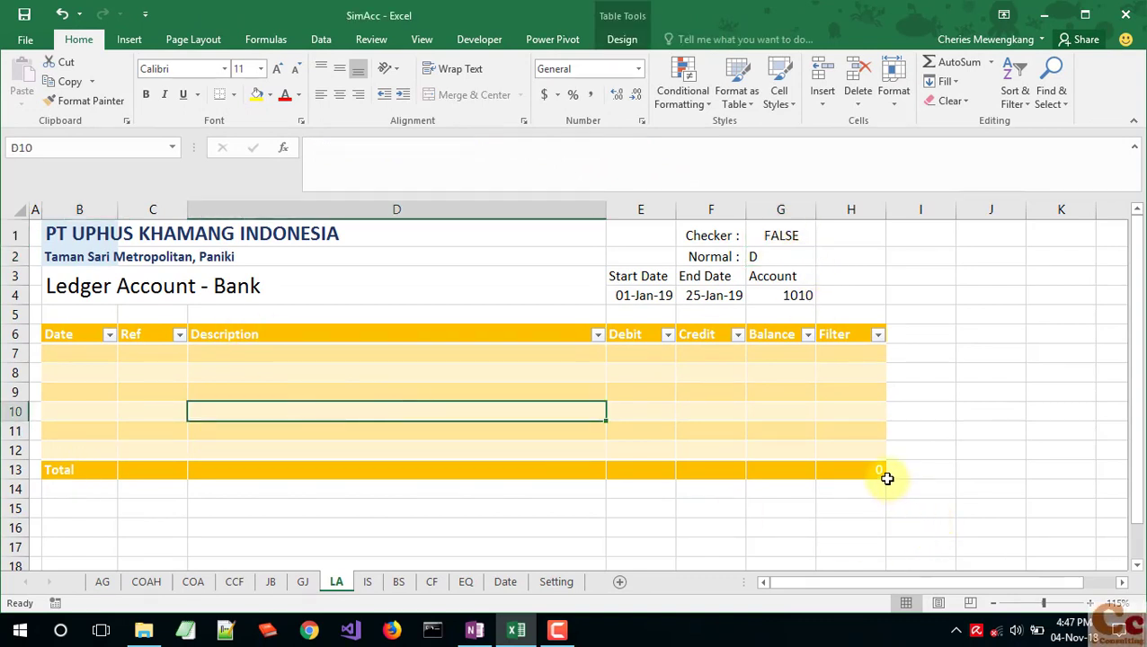
Step: Drag the ledger table's resize handle down and compare its Total row with the General Journal's
drag(883, 475, 819, 274)
scroll(519, 456, up, 5)
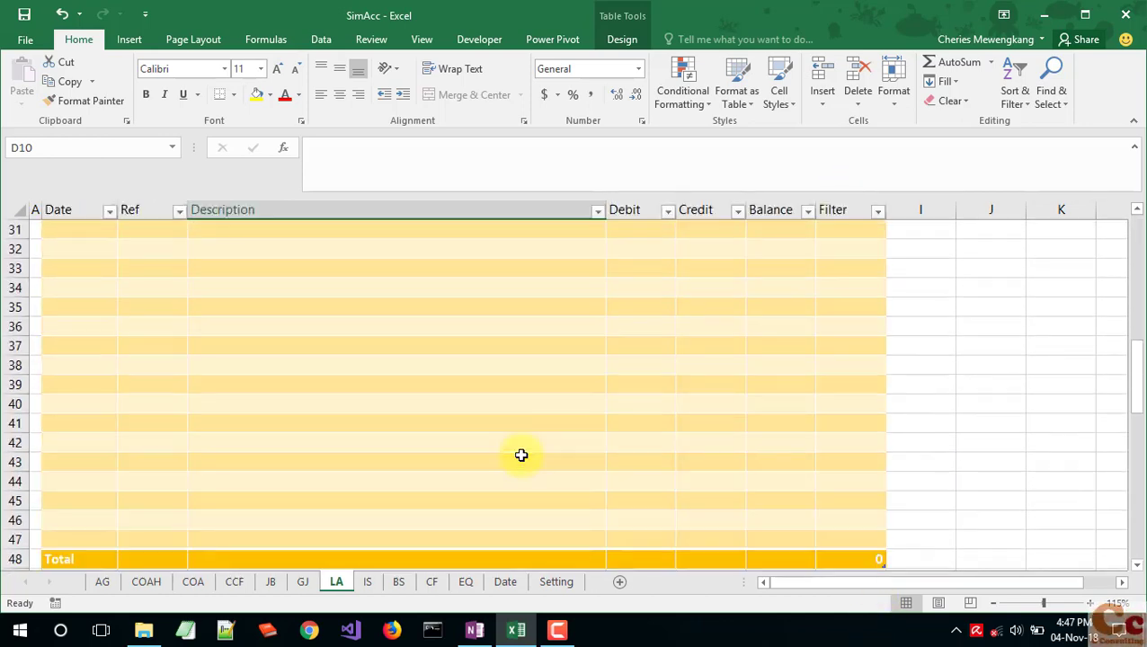
scroll(520, 456, down, 2)
scroll(520, 456, down, 2)
click(342, 326)
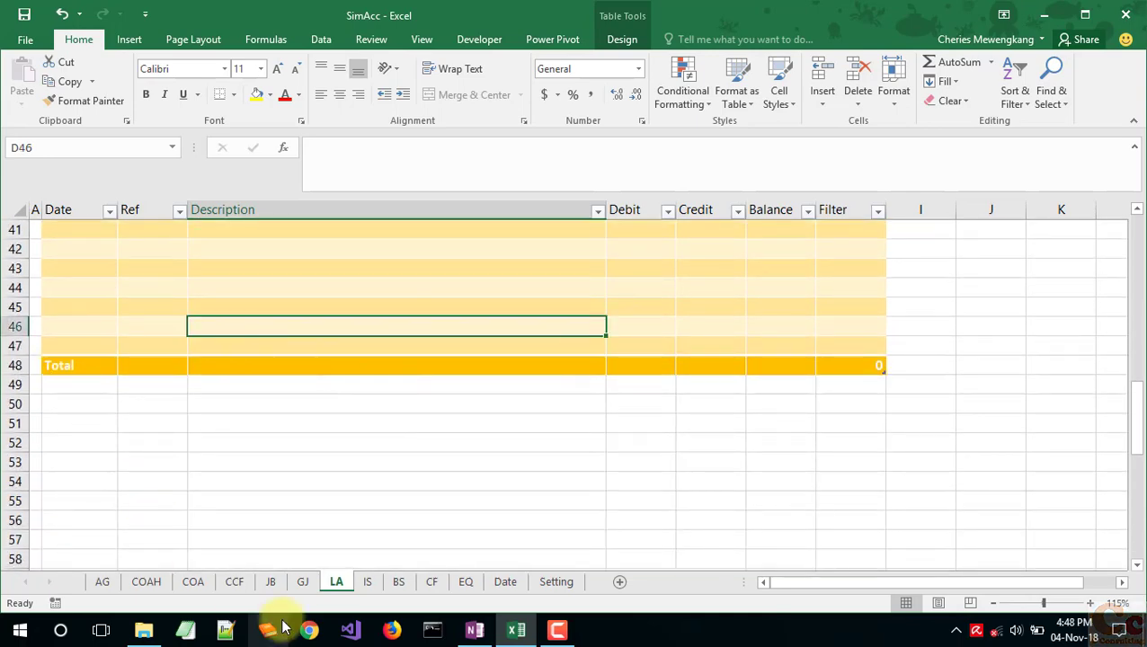
click(303, 584)
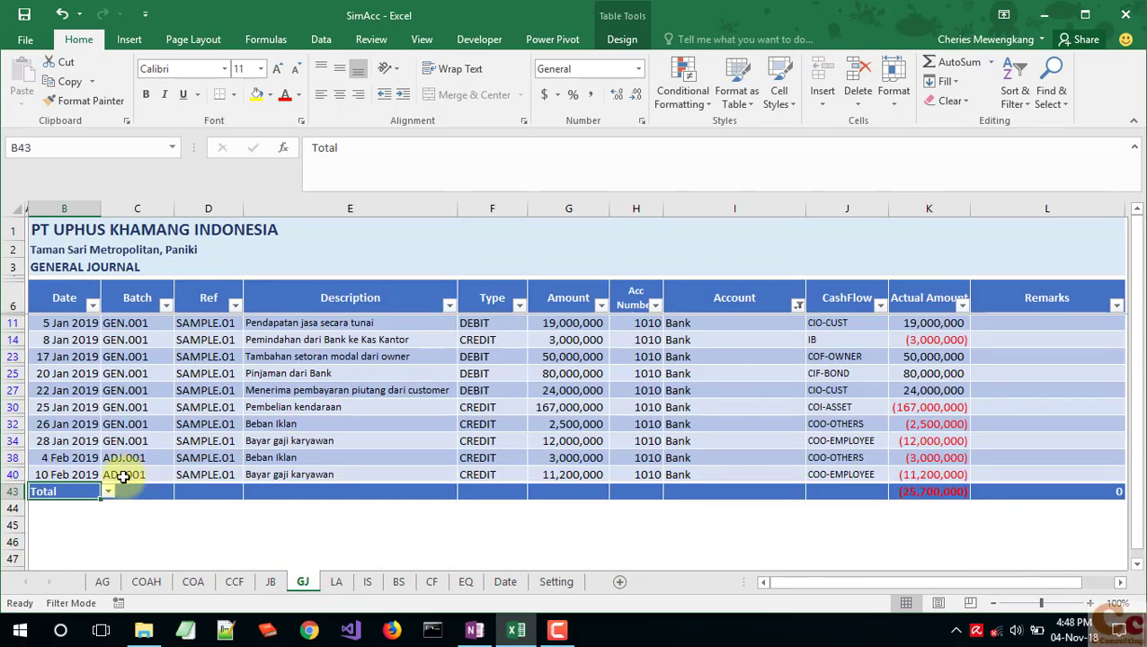
click(335, 581)
click(83, 365)
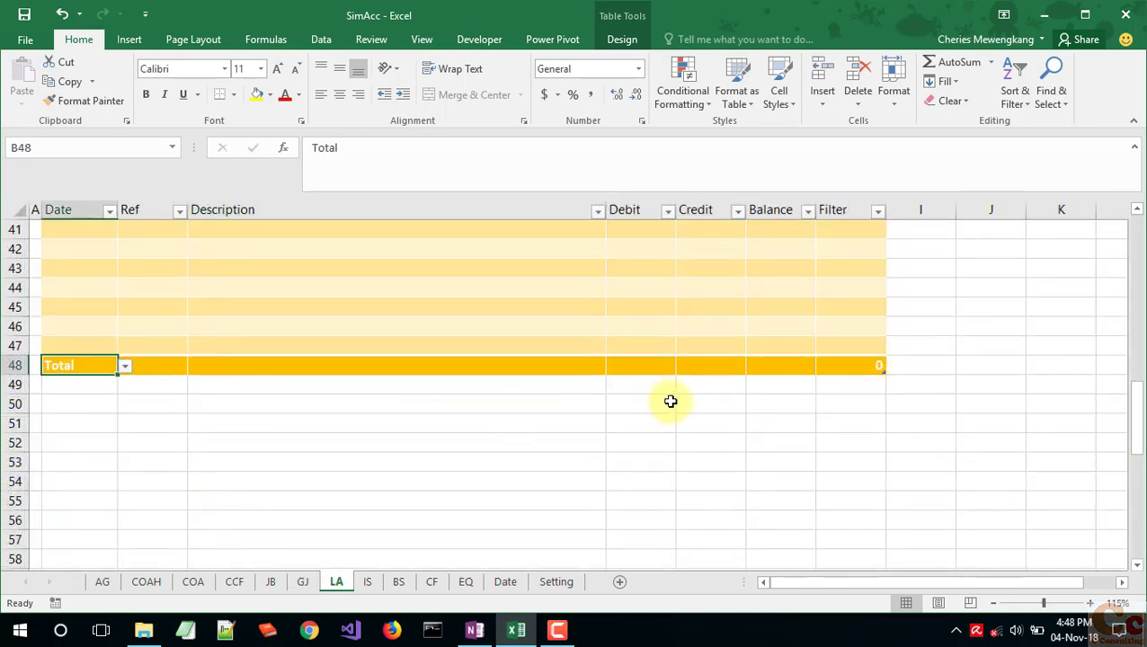
Step: Adjust the table by one row so Total sits on row 43, then select header block B1:H5
scroll(671, 401, up, 13)
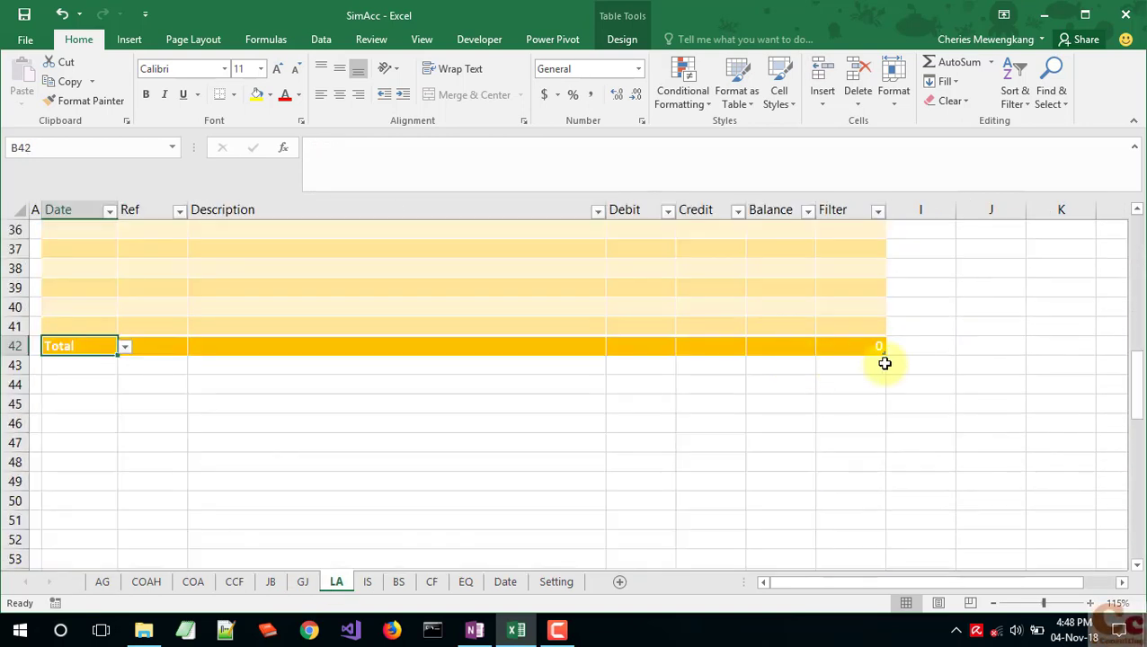
drag(885, 360, 885, 378)
click(585, 296)
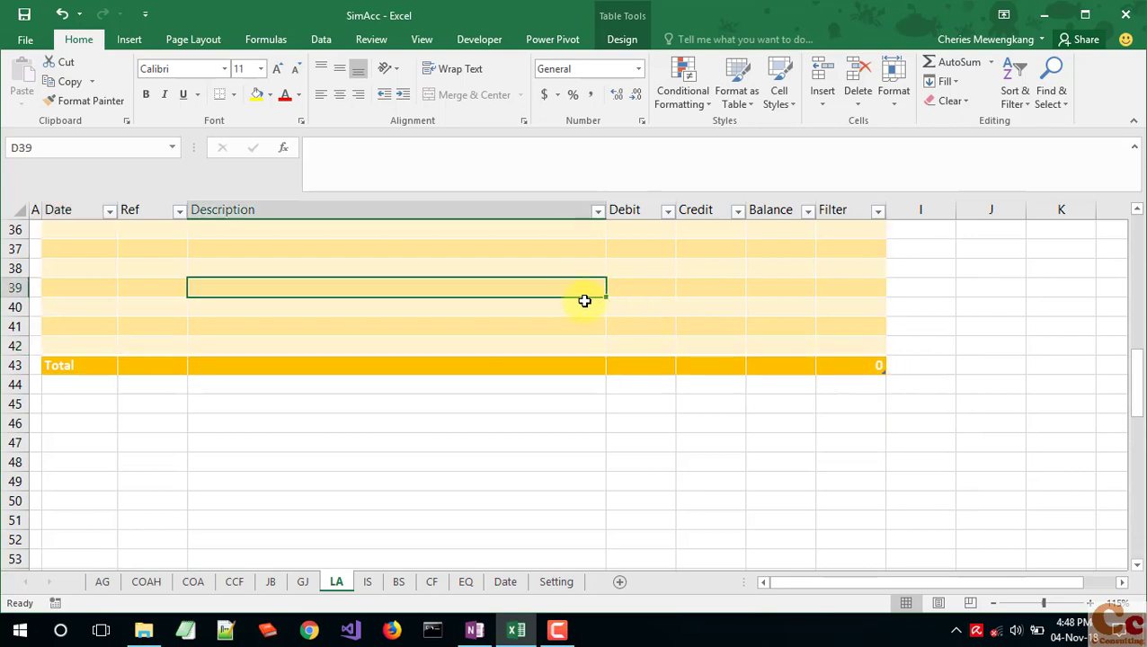
scroll(584, 301, up, 8)
scroll(585, 301, up, 4)
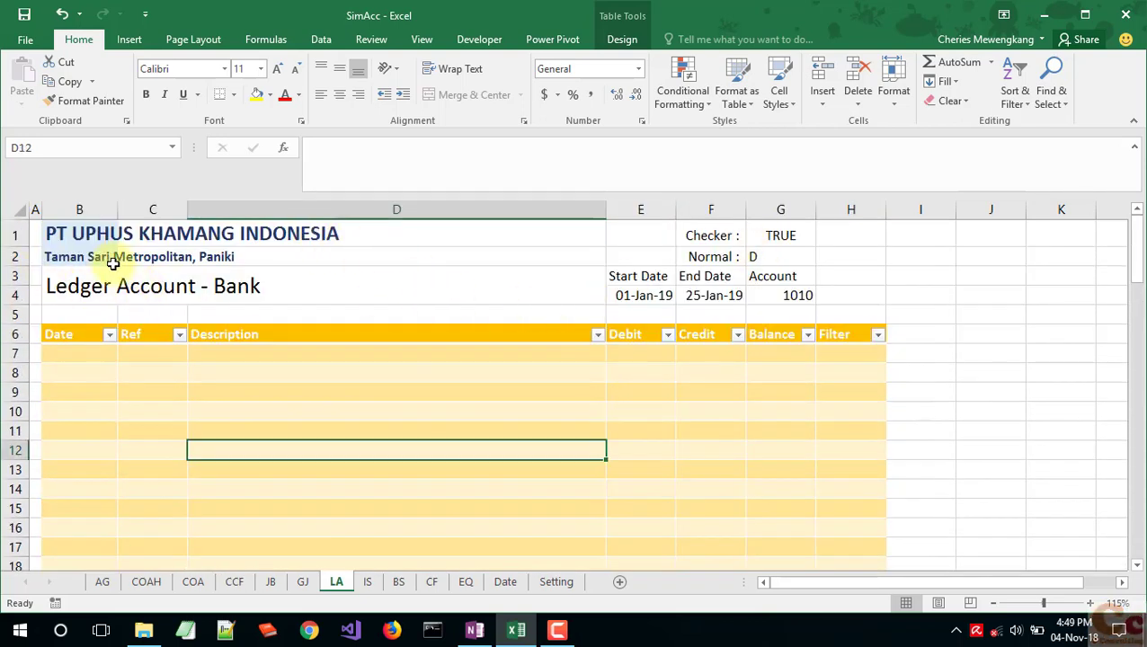
drag(113, 263, 849, 308)
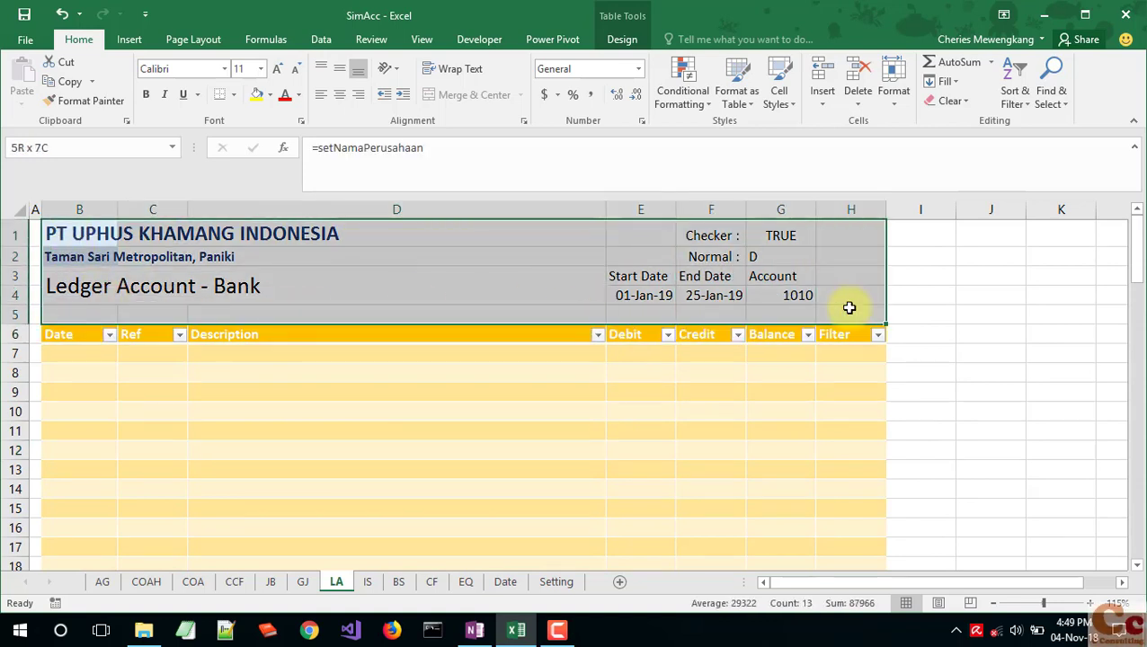
Step: Give the B1:H5 header block a Gold Lighter 80% fill with dark gold bold text
click(271, 95)
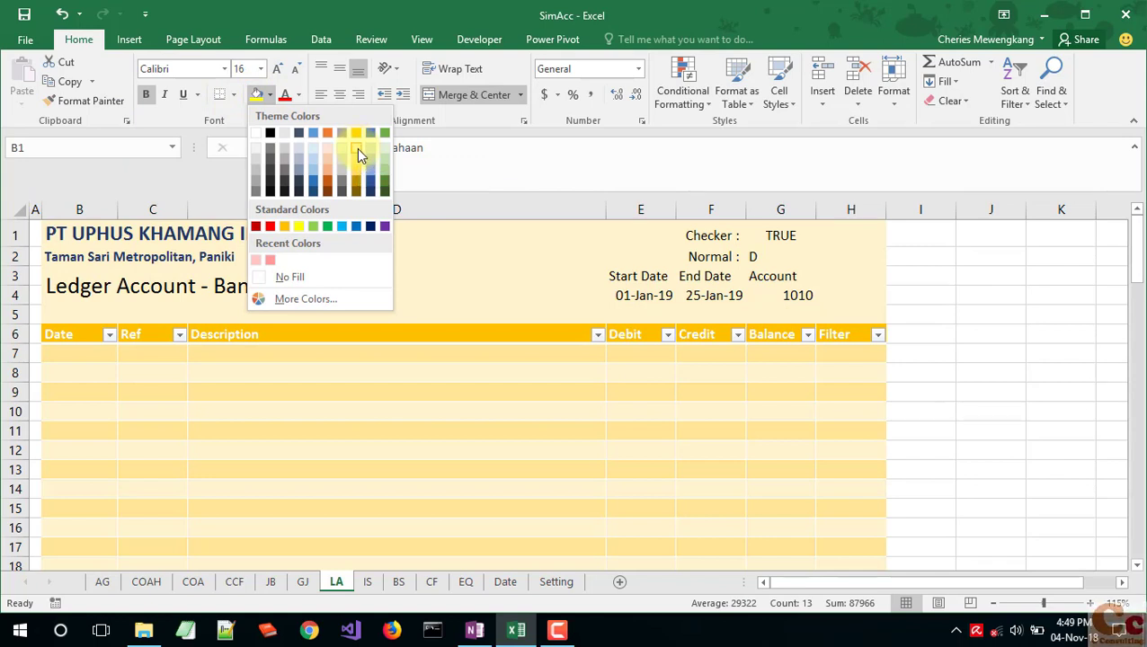
click(358, 154)
click(298, 96)
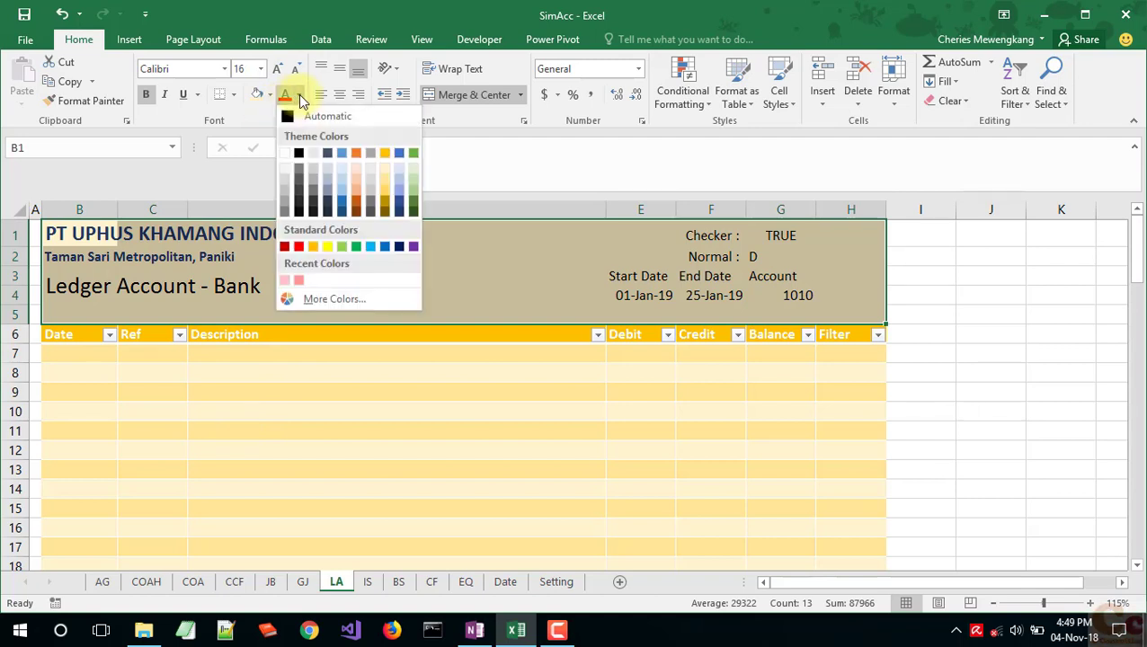
click(384, 209)
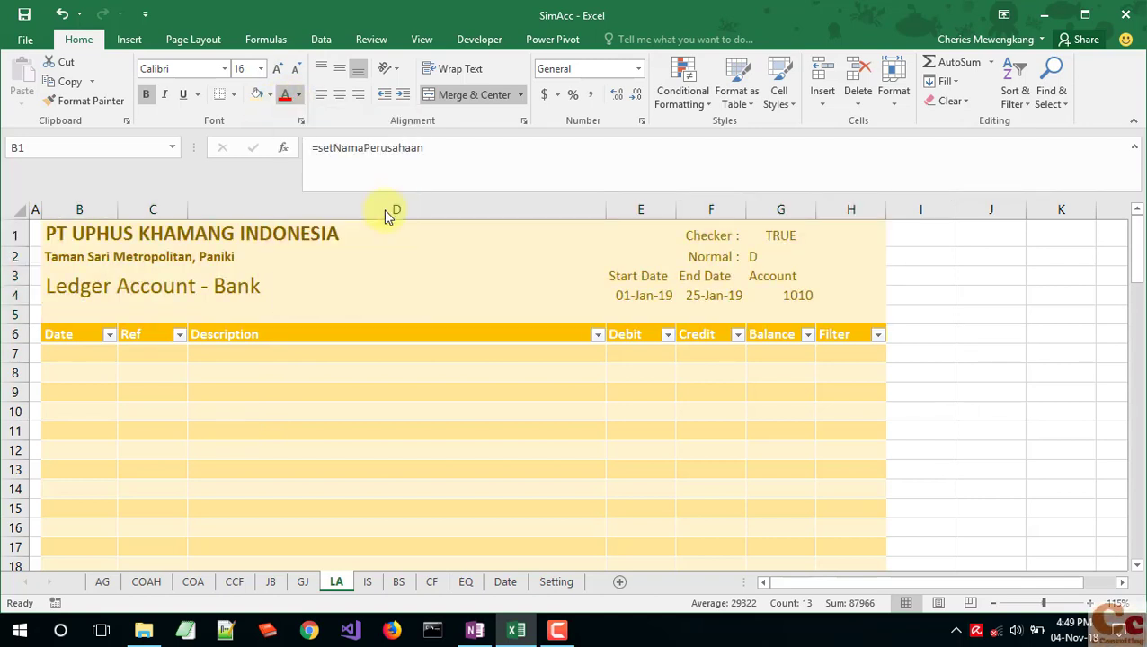
click(149, 96)
click(151, 97)
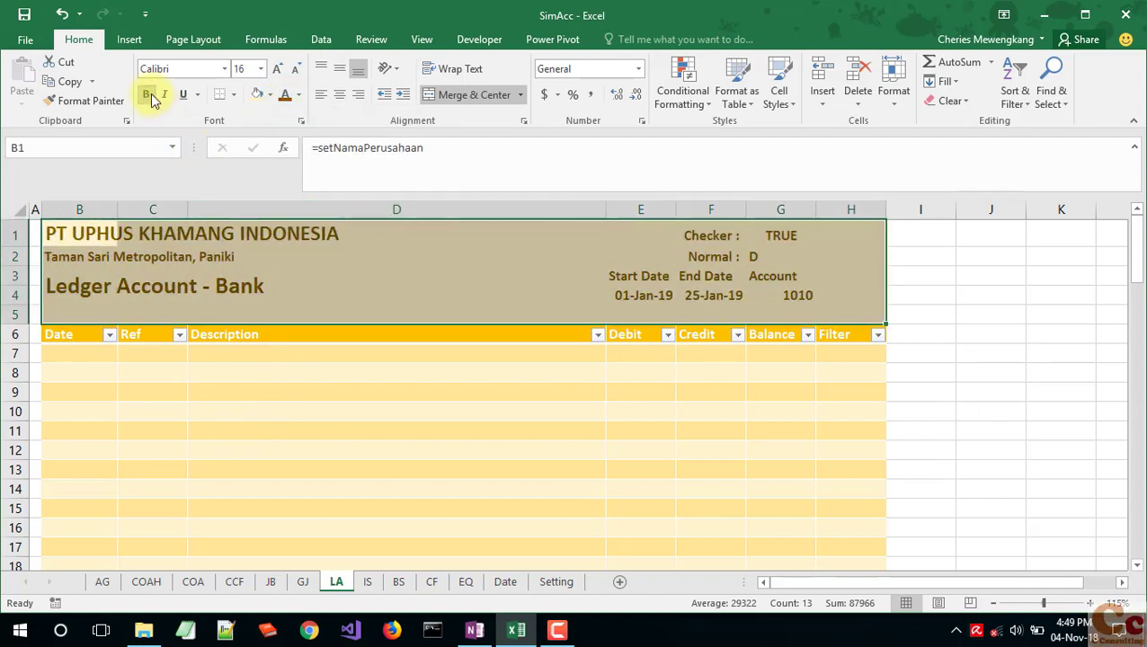
Step: Unbold the start date, end date and account values in E4:G4 and shrink row 5 to a thin spacer
click(598, 289)
drag(629, 296, 791, 296)
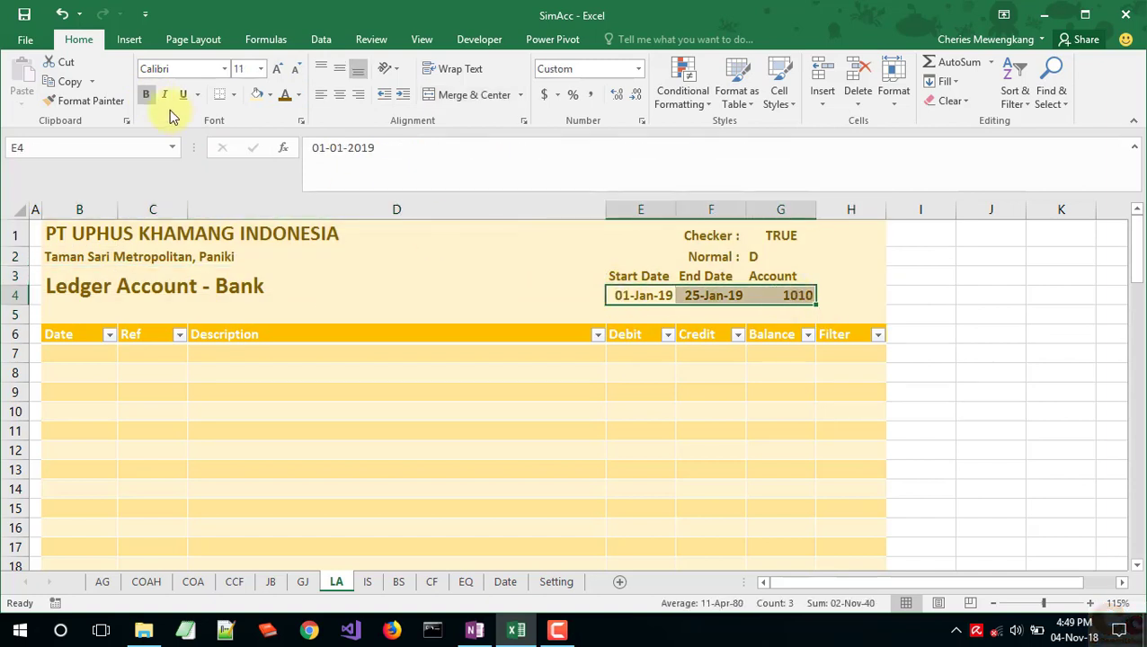
click(146, 94)
click(396, 392)
drag(15, 325, 16, 304)
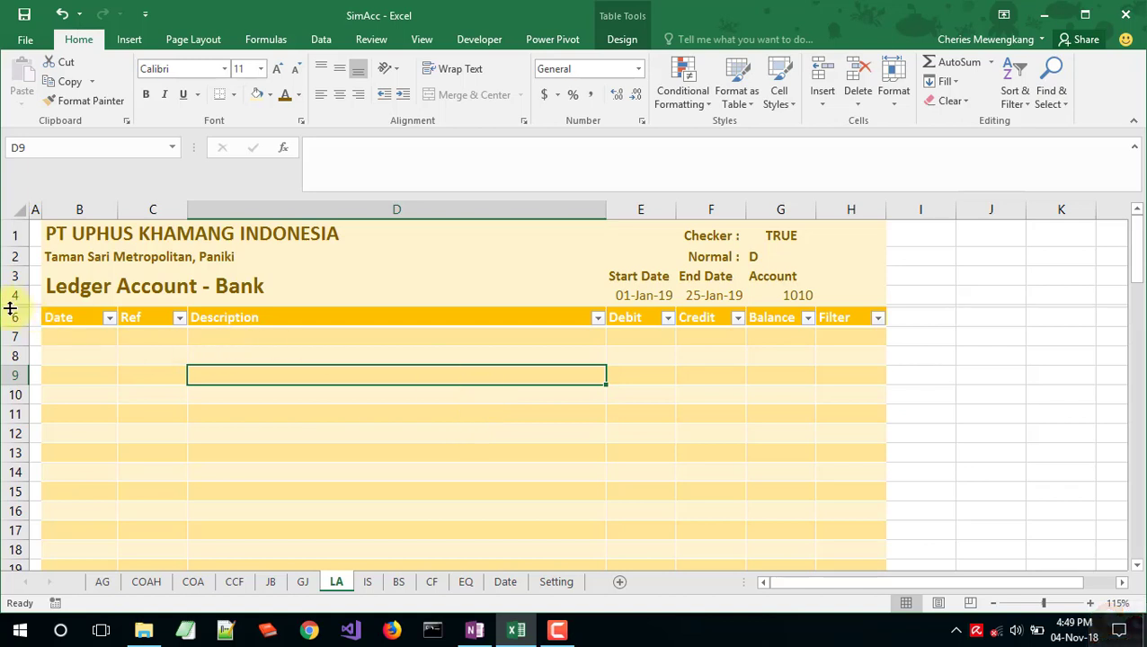
Step: Set row 5 to a 4-pixel spacer height and select the summary block E1:G3
drag(10, 309, 13, 312)
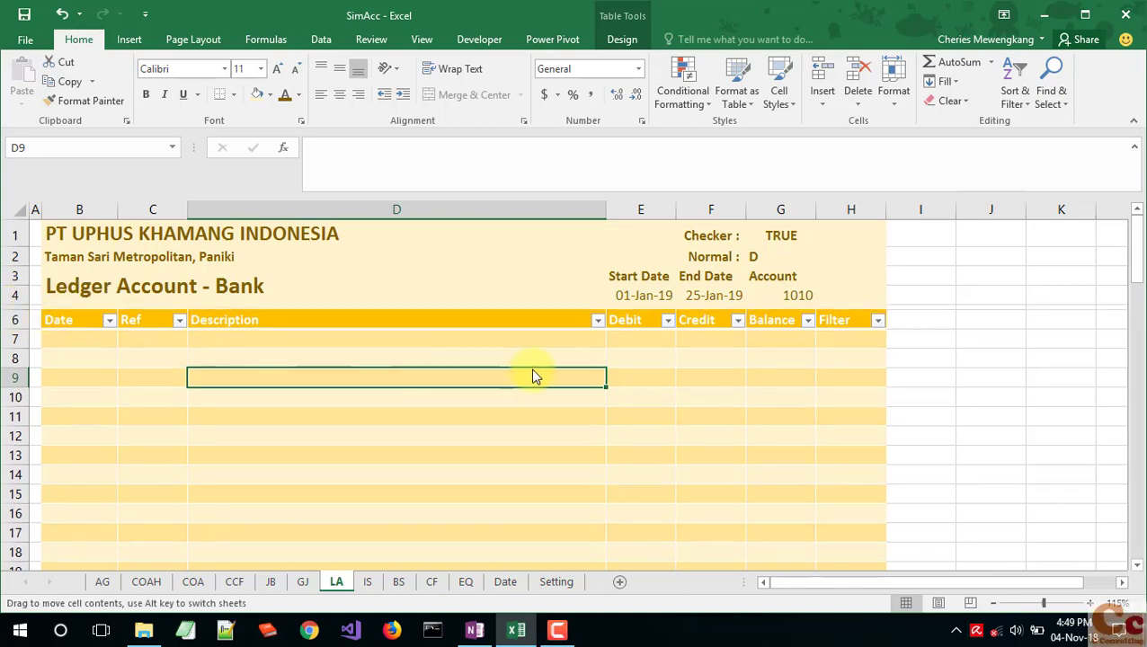
click(345, 270)
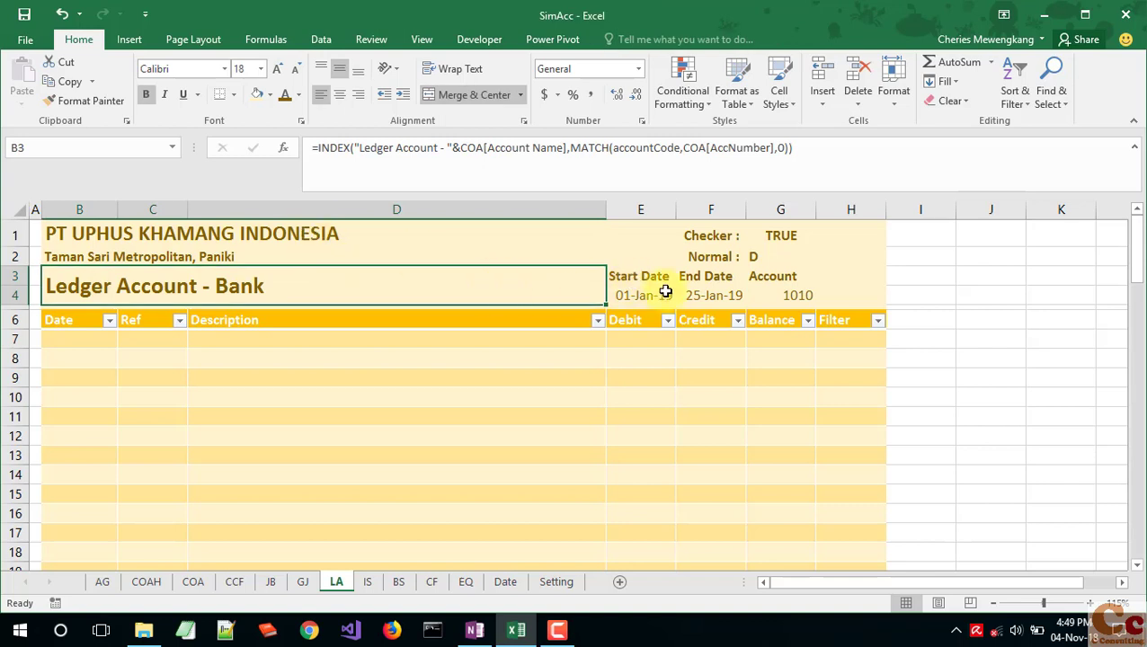
drag(628, 246, 773, 299)
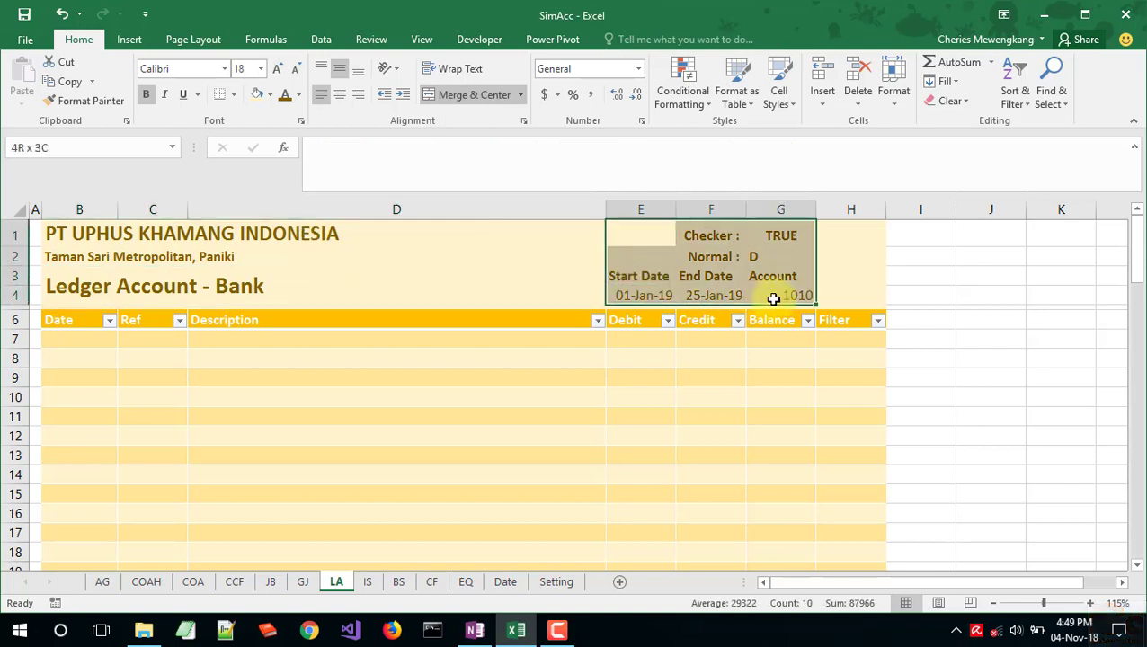
drag(632, 243, 801, 290)
Step: Add dark gold inside horizontal and vertical borders to the summary block
right_click(719, 260)
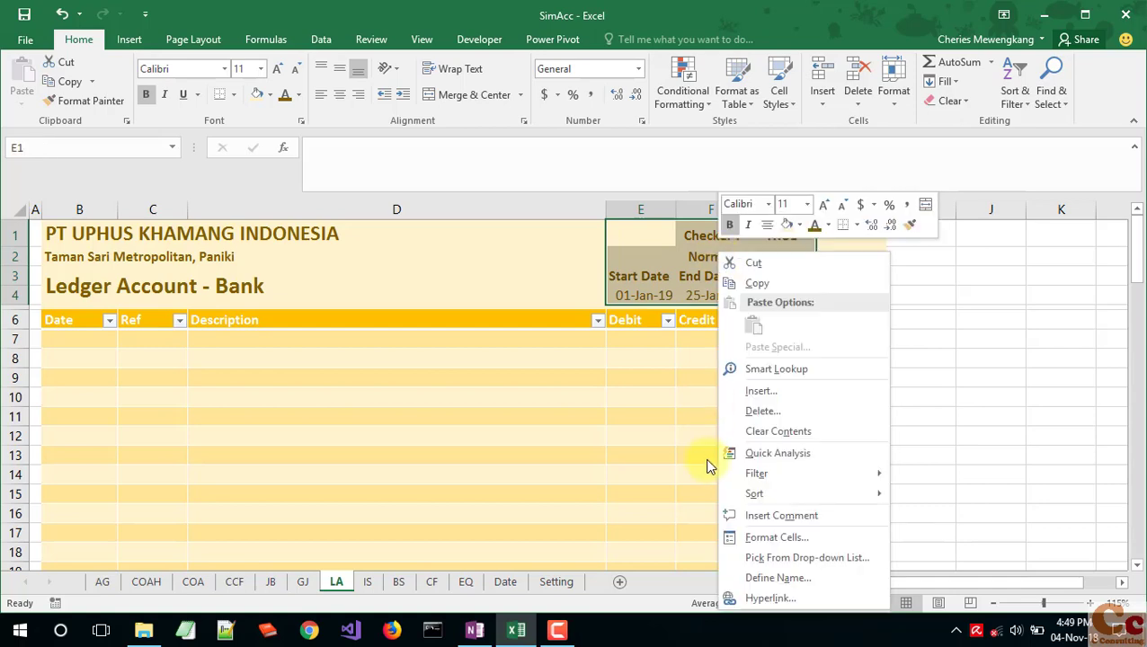
click(726, 535)
click(705, 260)
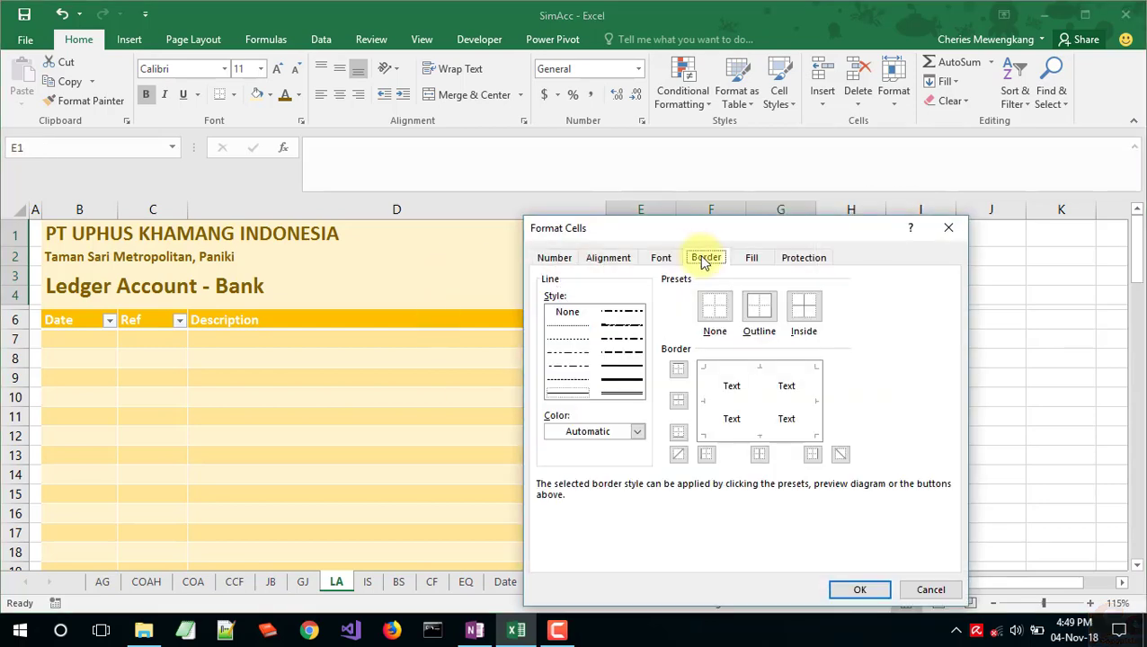
drag(630, 231, 224, 79)
click(234, 283)
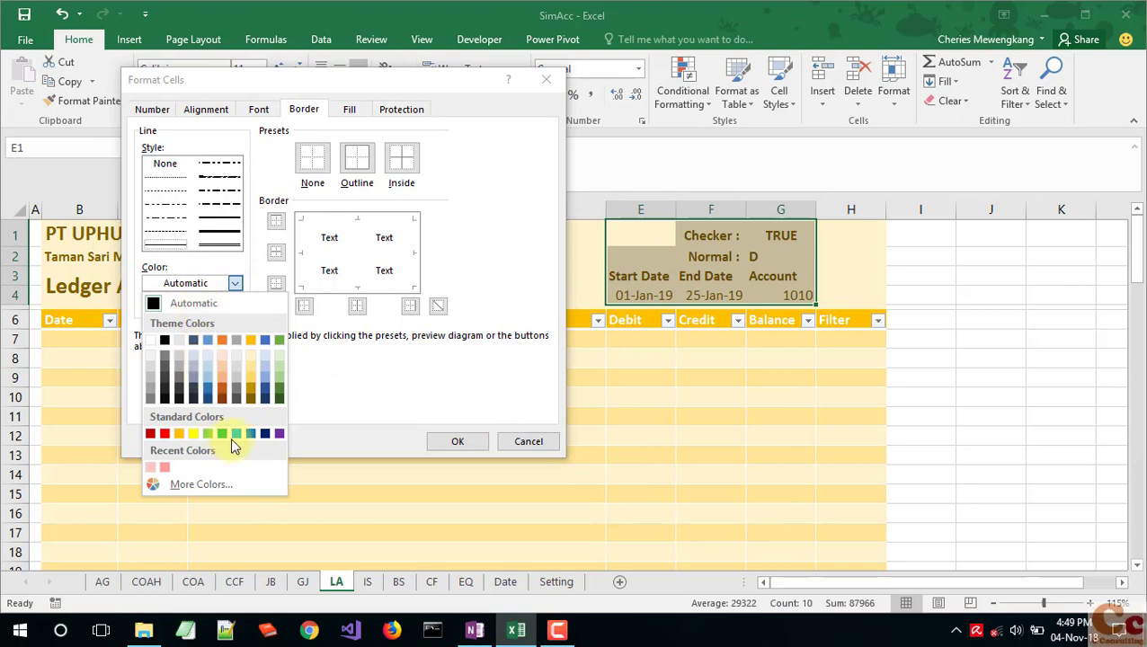
click(251, 399)
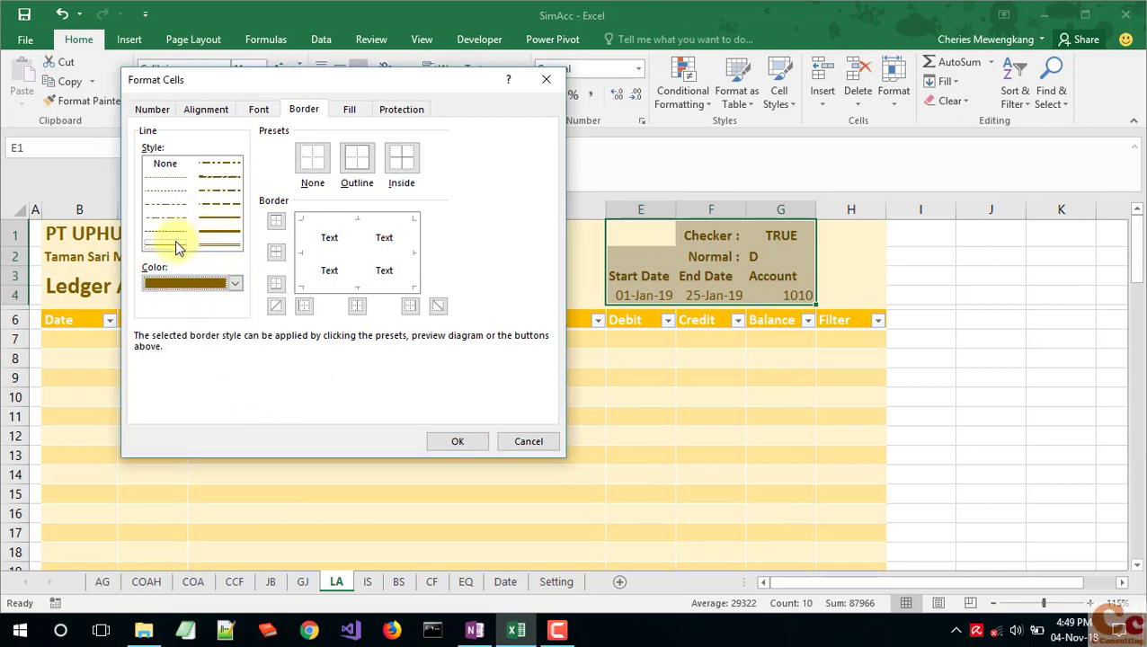
click(357, 306)
click(275, 255)
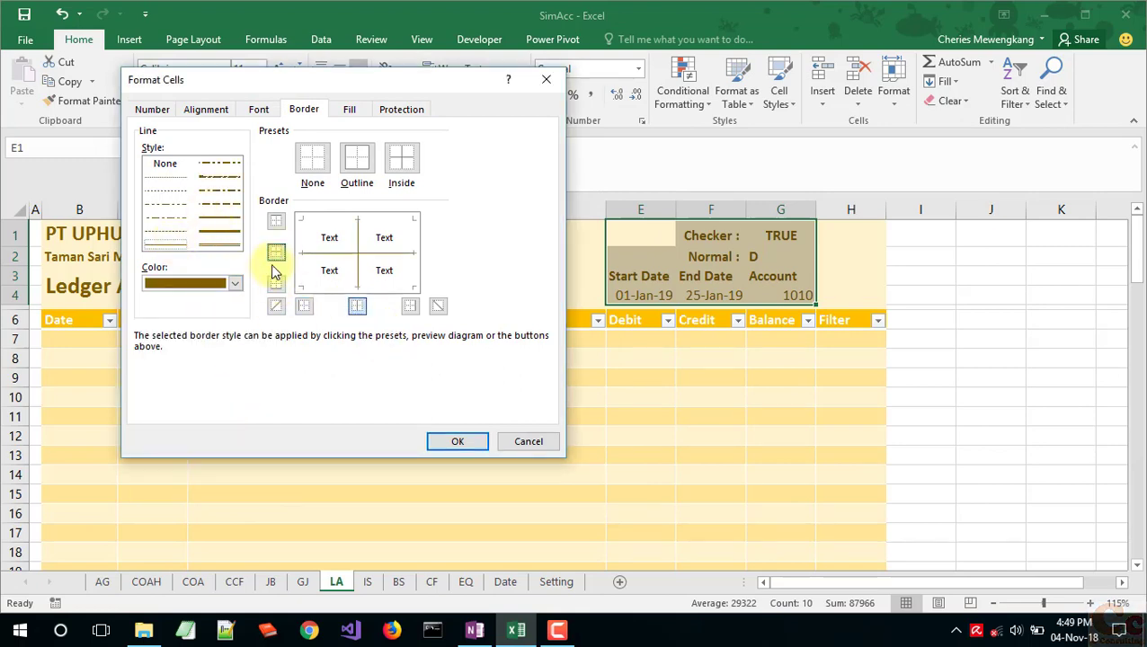
click(447, 441)
Step: Apply the same border formatting to cell E2
click(610, 371)
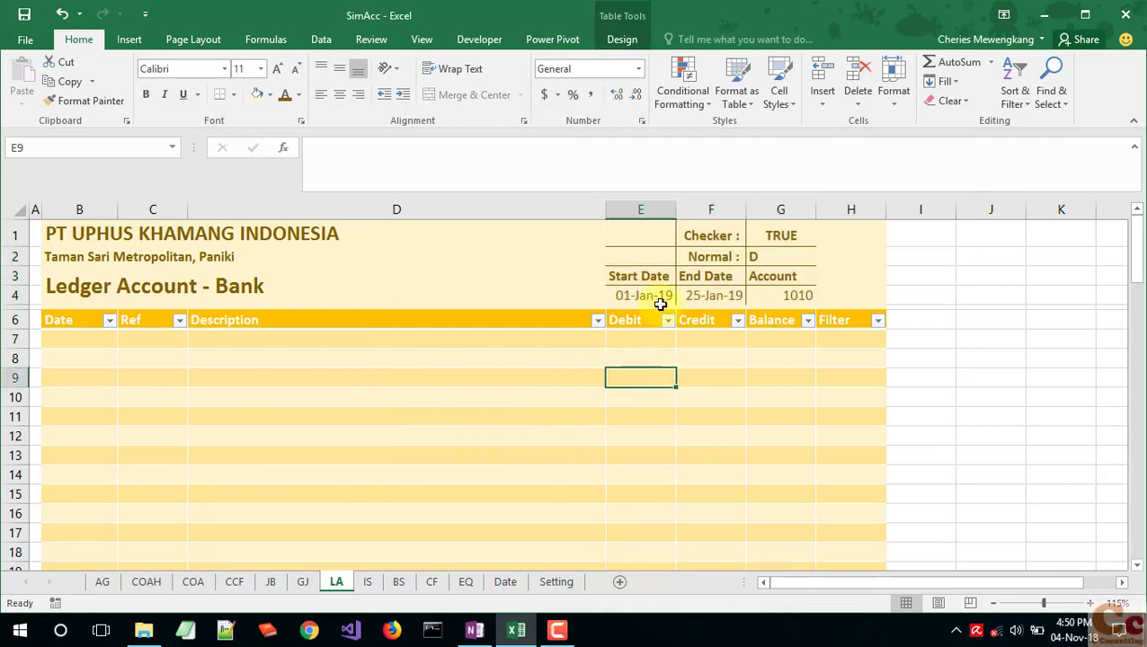
right_click(657, 256)
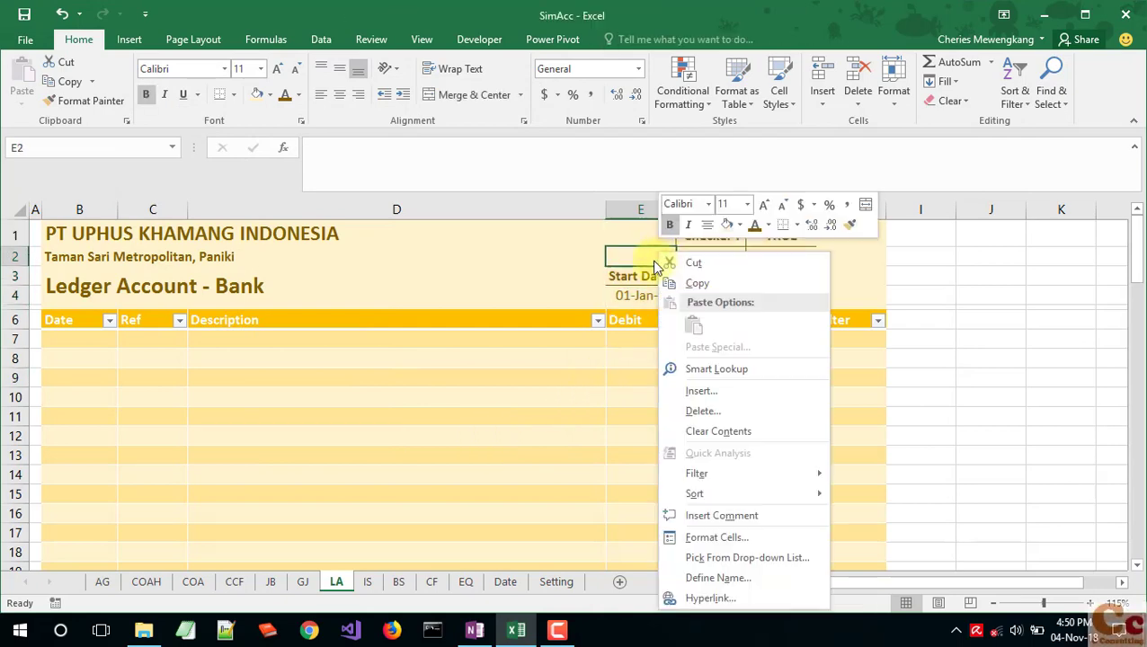
click(700, 539)
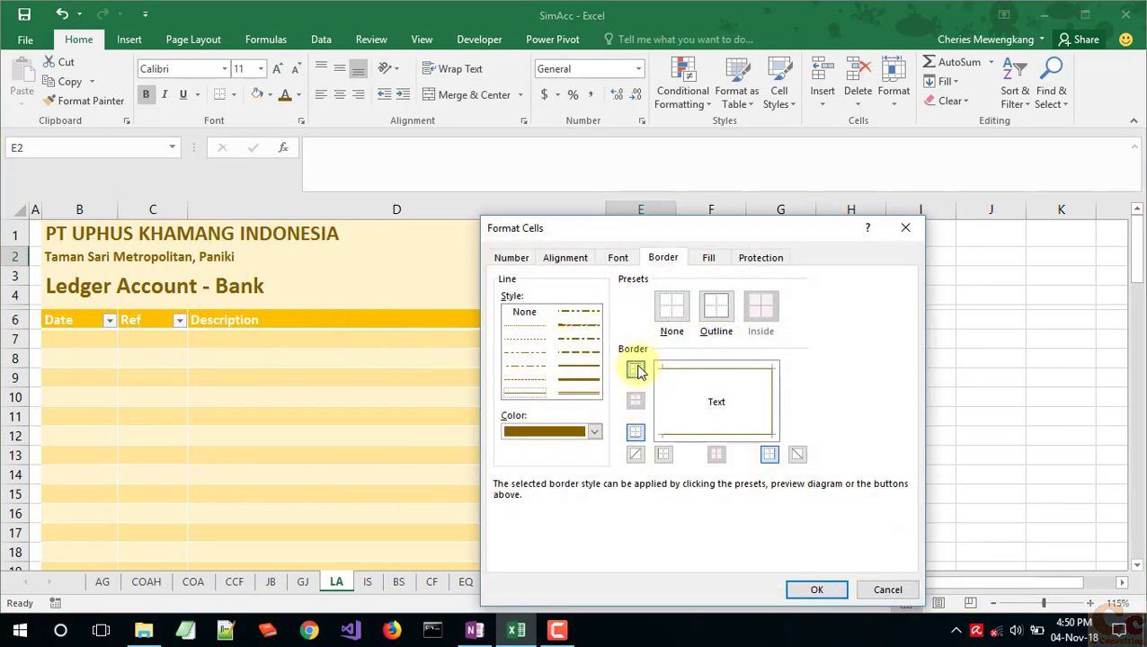
click(792, 582)
click(640, 339)
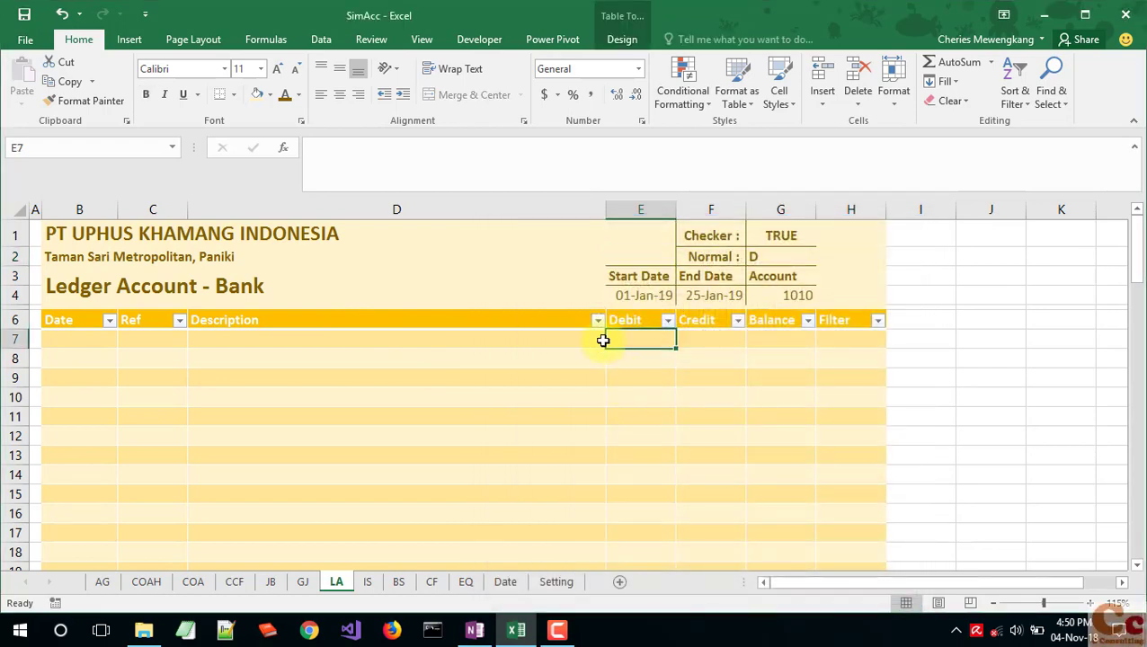
Step: AutoFit columns E to G and centre the table header labels in row 6
key(alt+h)
key(o)
key(i)
click(653, 394)
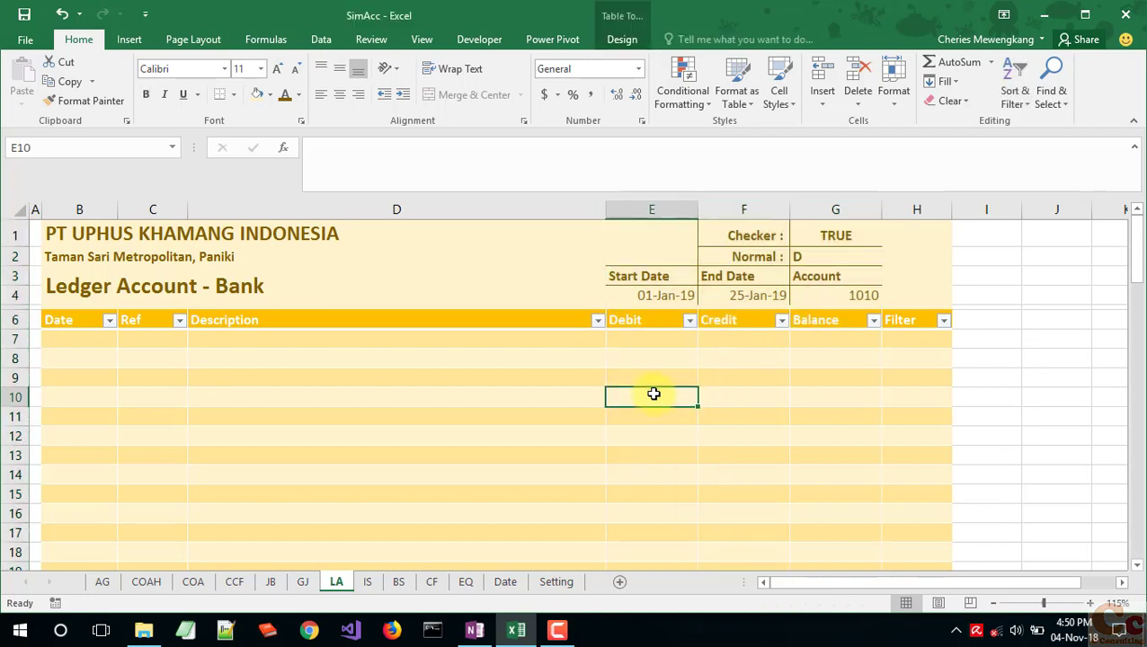
click(42, 317)
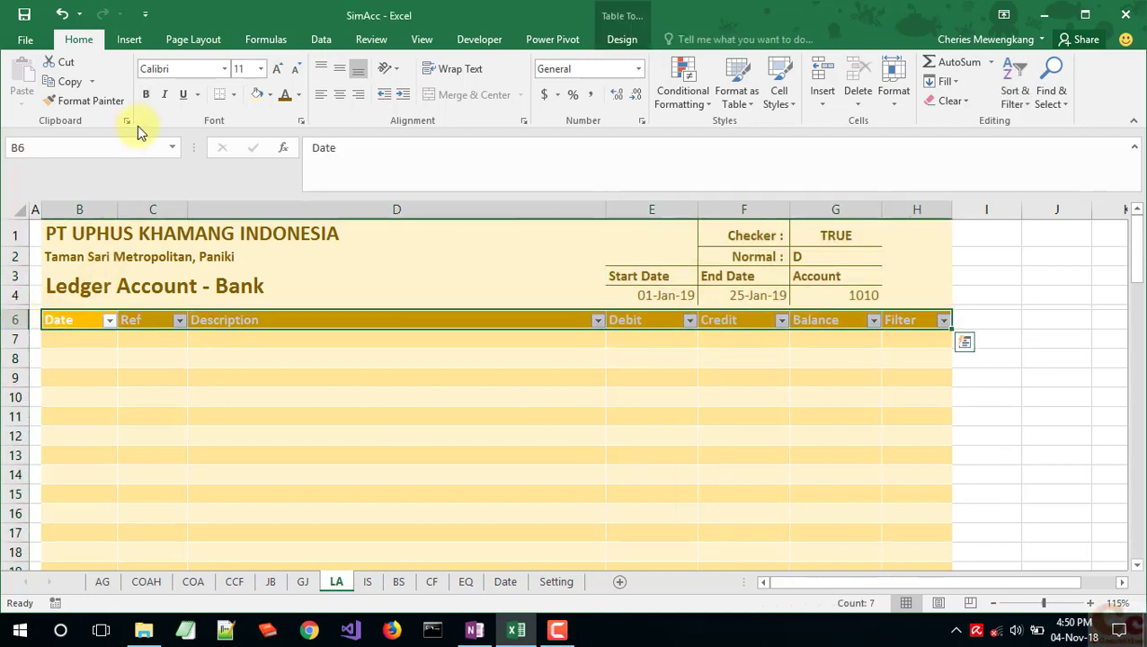
click(340, 94)
click(318, 359)
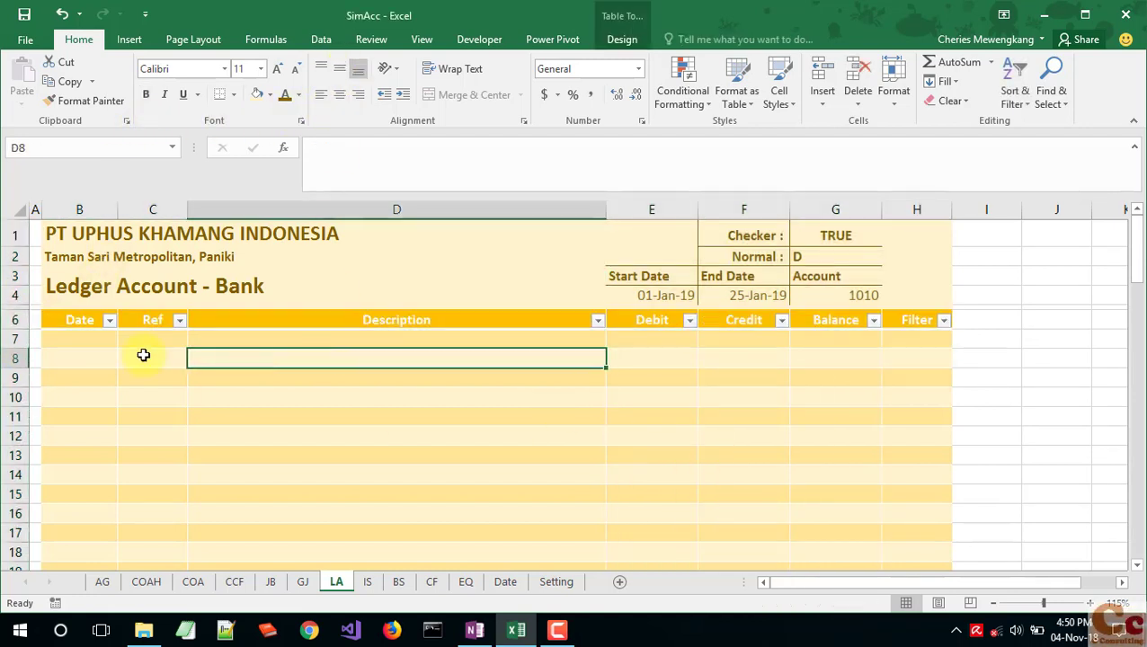
Step: Narrow column A and hide the sheet gridlines
drag(42, 209, 32, 210)
click(251, 410)
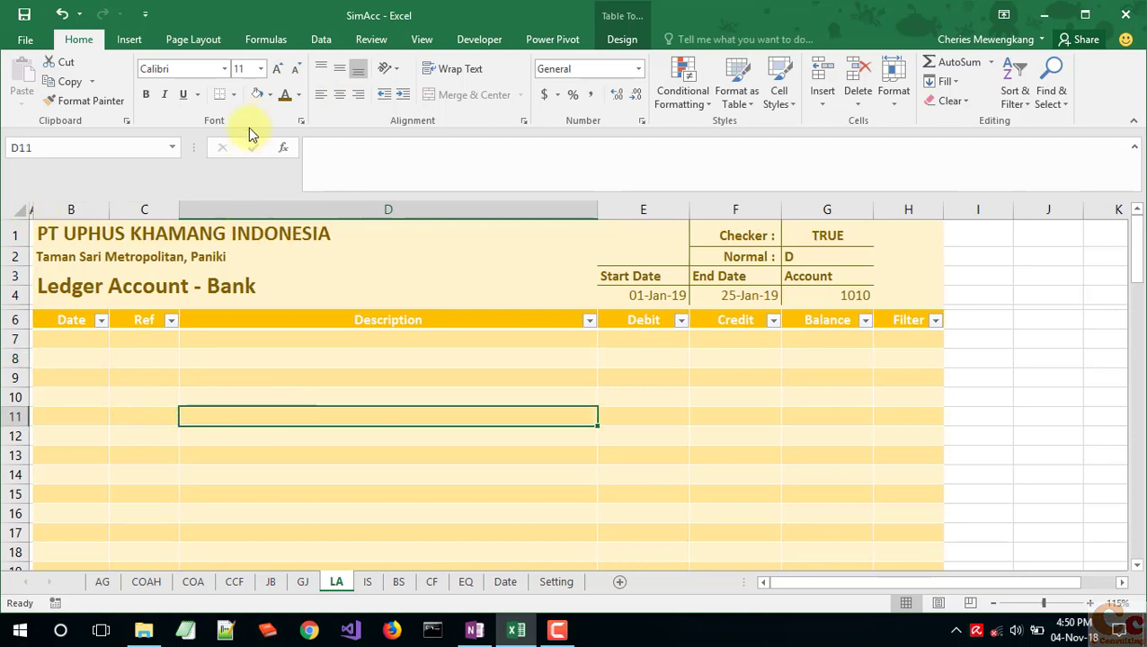
click(419, 40)
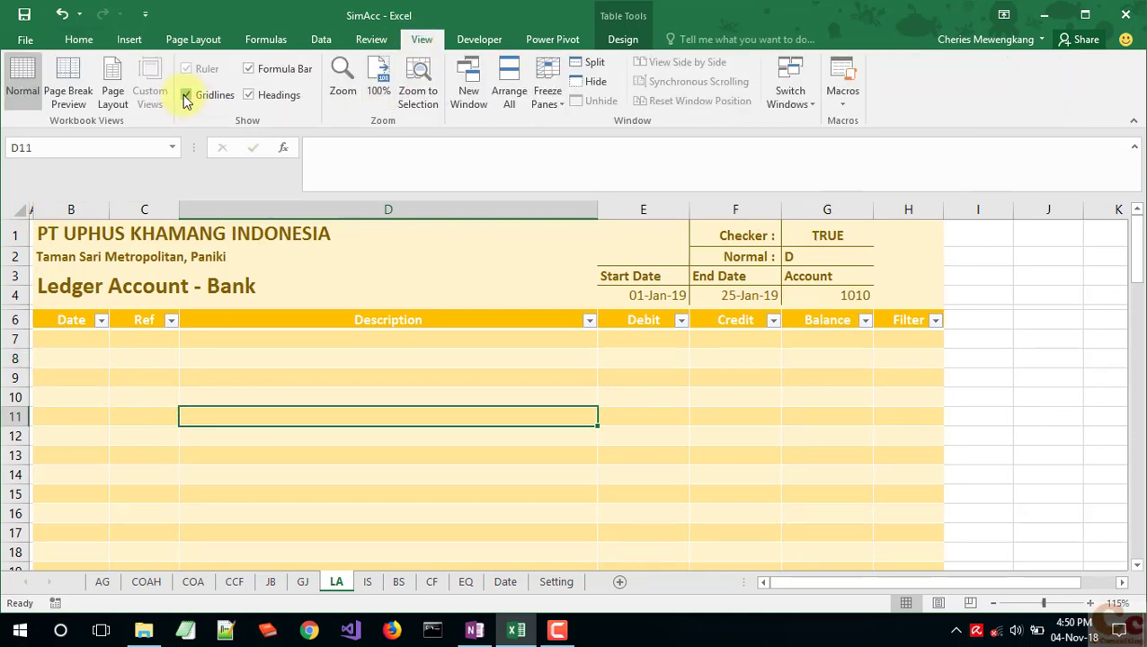
click(186, 95)
Step: Widen column E slightly, then select B7 for the Date formula
click(706, 420)
click(653, 209)
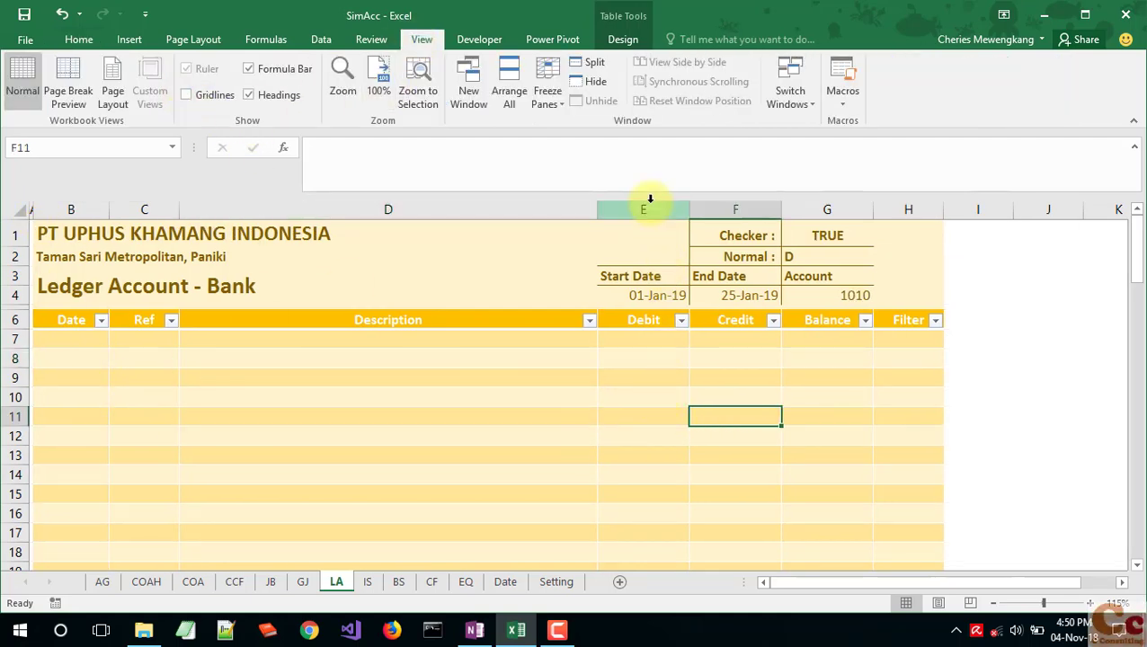
click(306, 356)
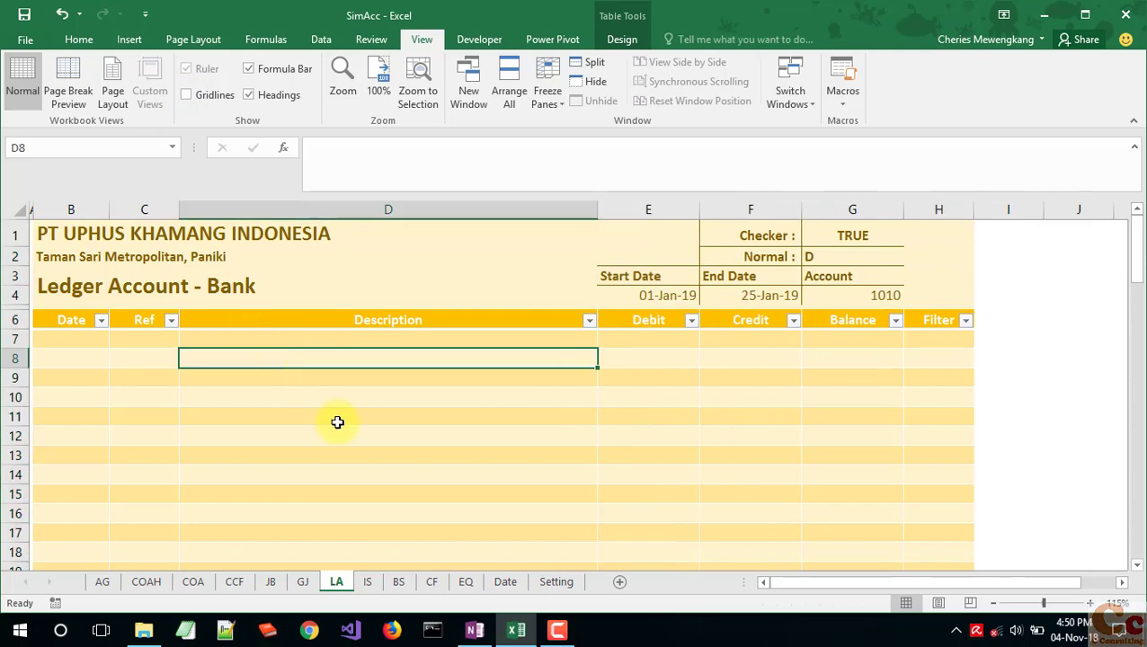
scroll(300, 421, down, 1)
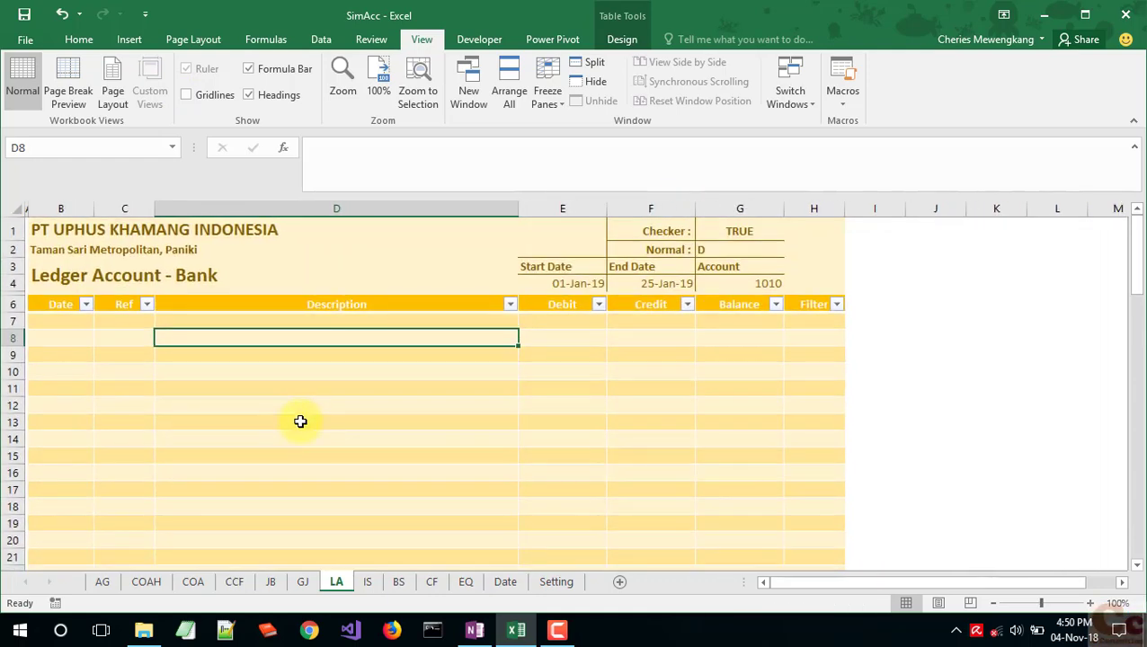
scroll(151, 379, up, 1)
click(72, 311)
scroll(225, 404, up, 1)
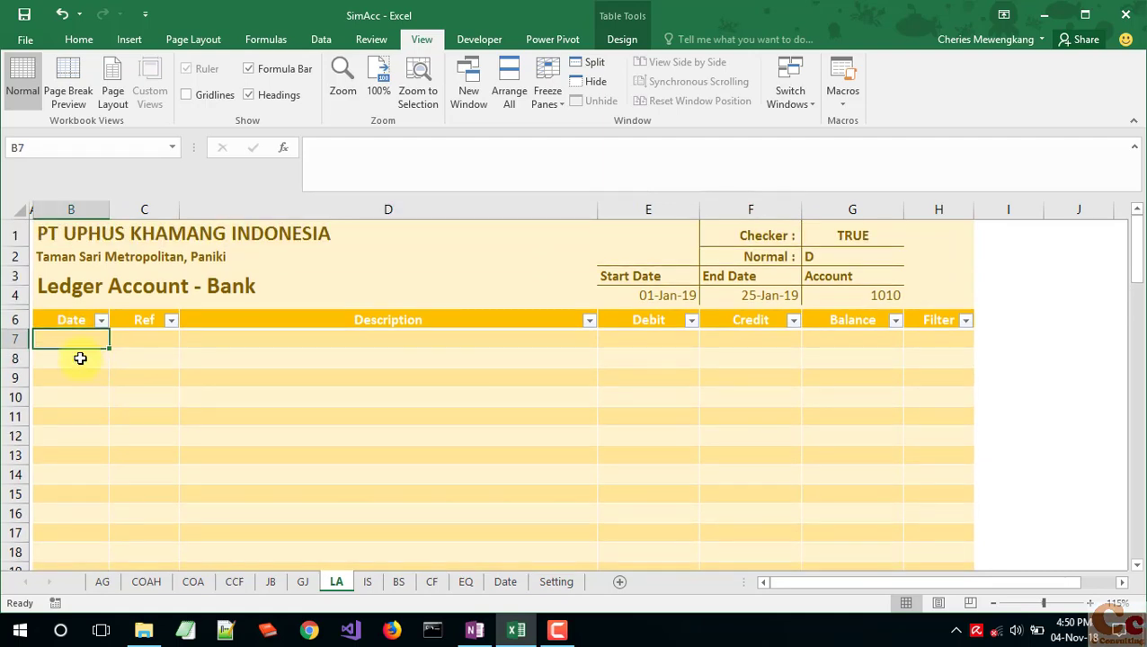
Step: Enter =IF(GJ!H11=accountCode,GJ!B11,"") in LA!B7 to pull matching journal dates
text(=IF()
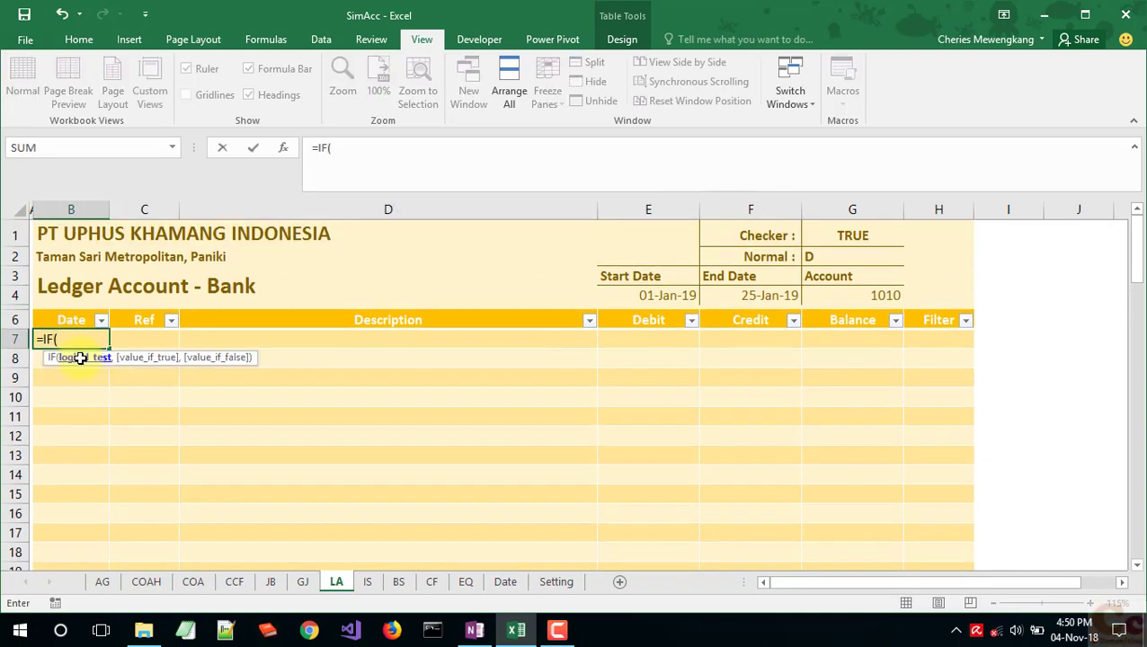
click(303, 582)
click(636, 323)
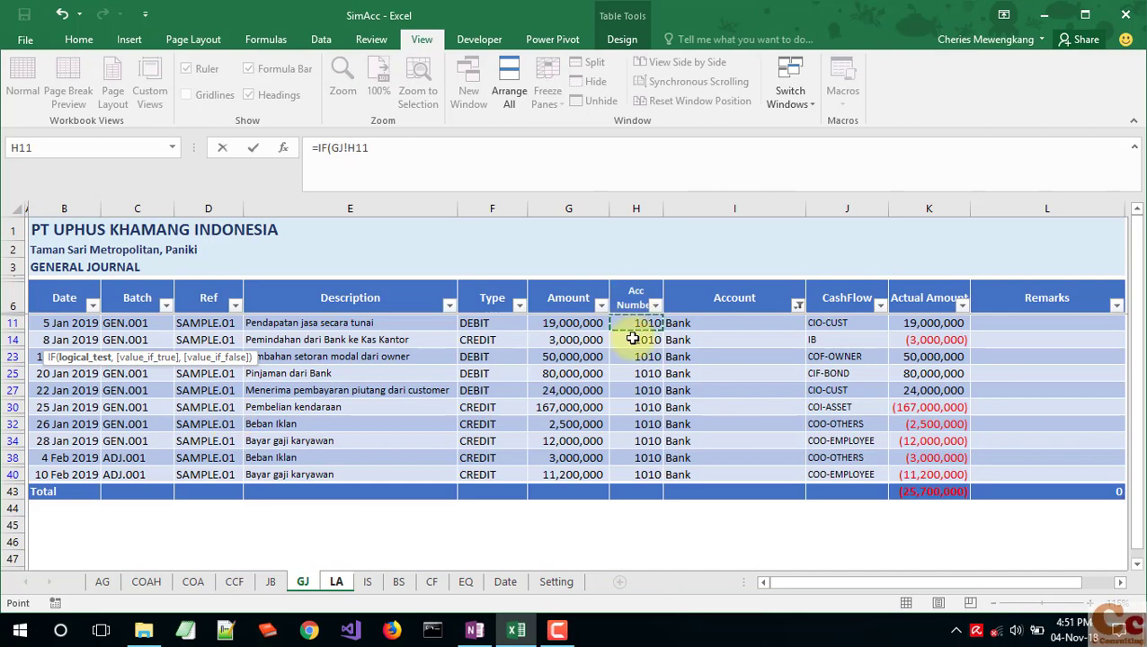
click(402, 151)
text(=)
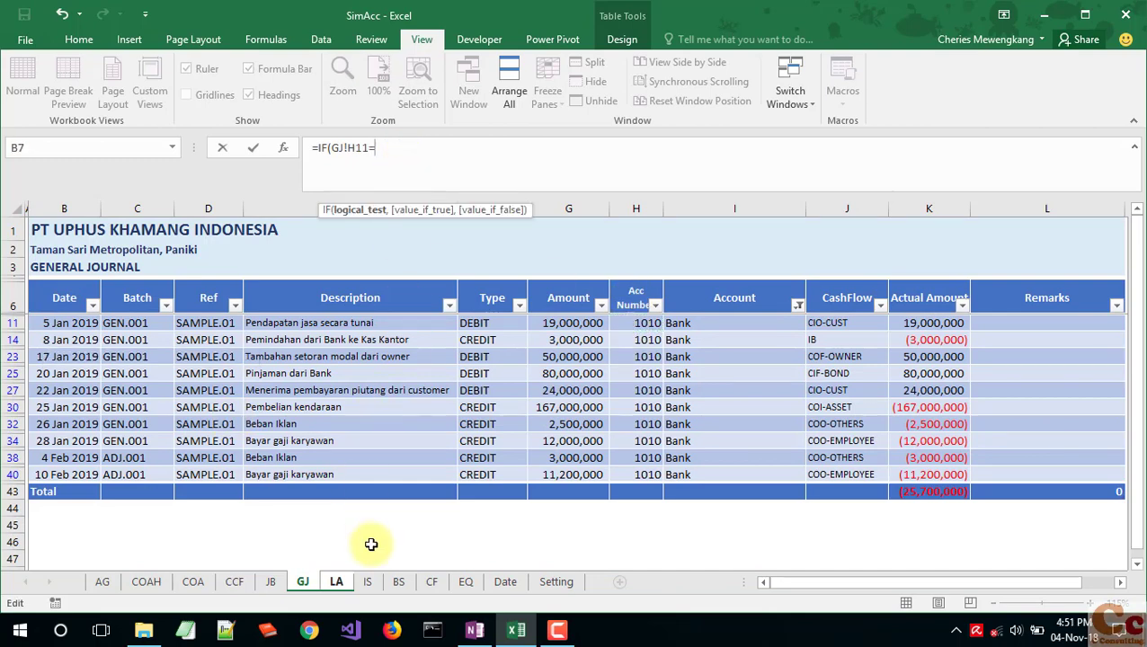
click(338, 581)
click(874, 298)
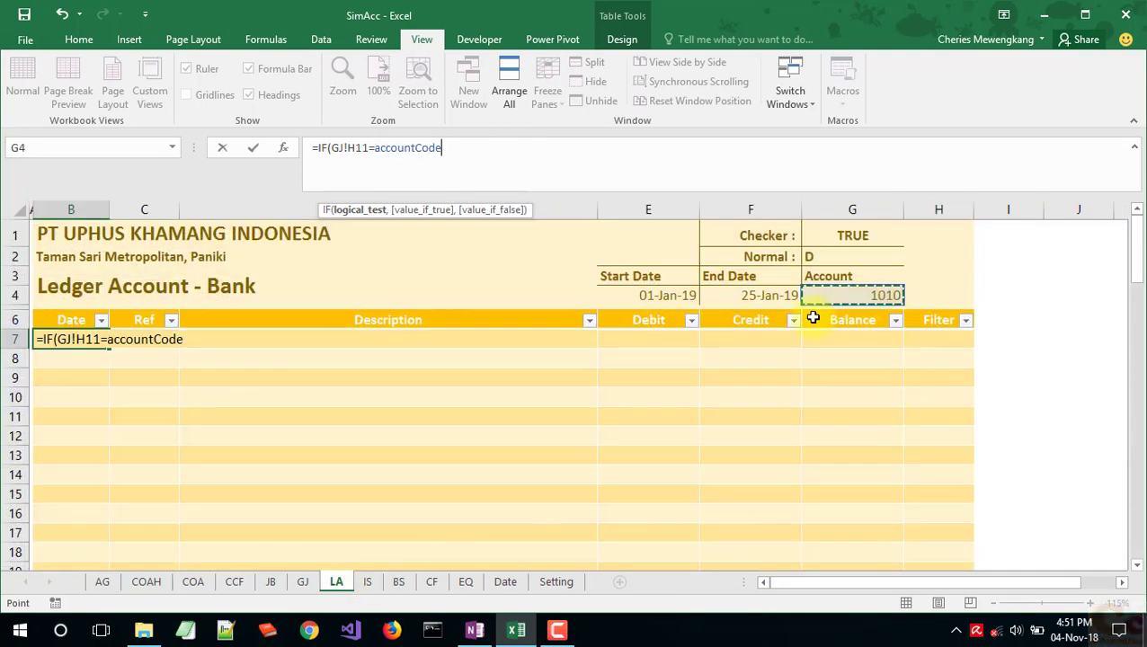
text(,)
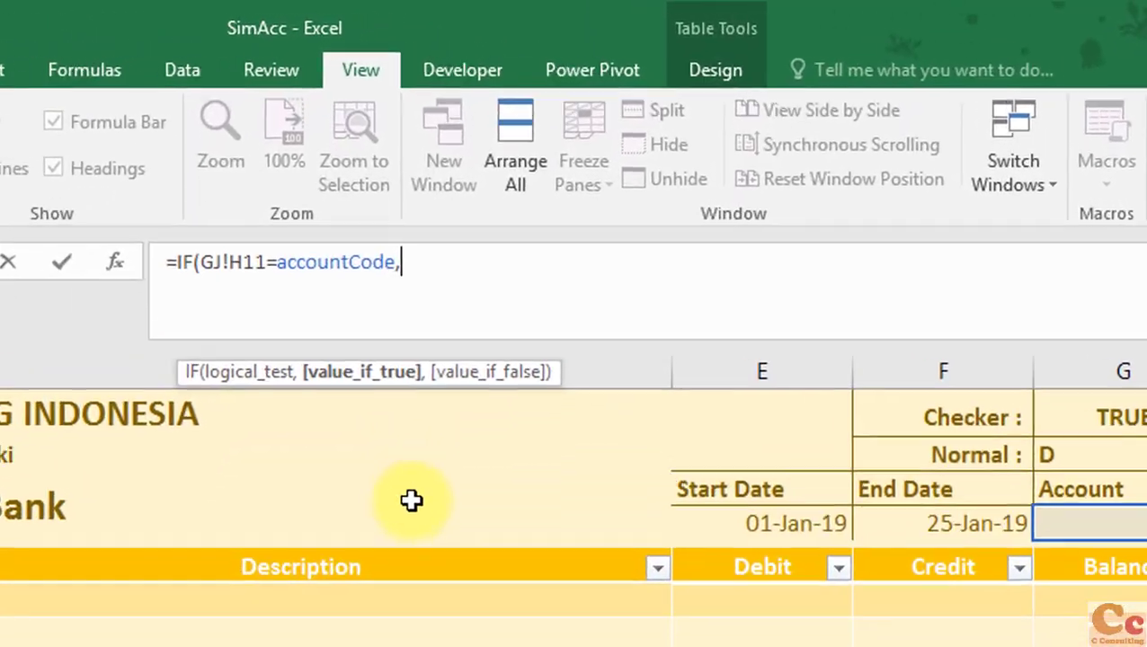
click(303, 582)
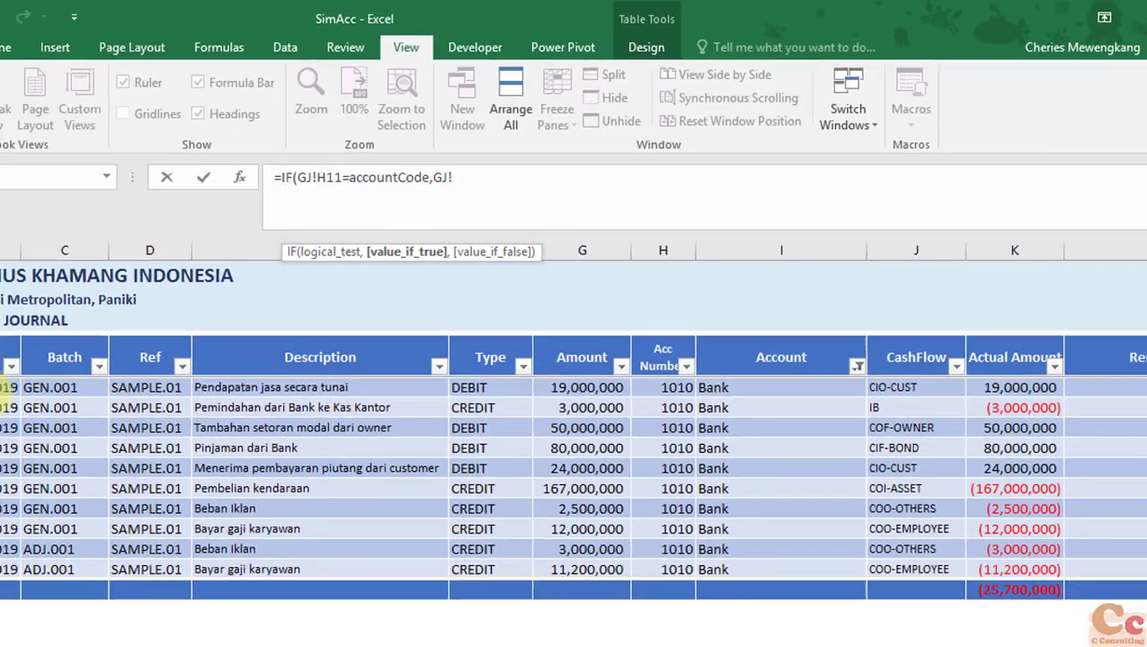
click(70, 324)
text(,)
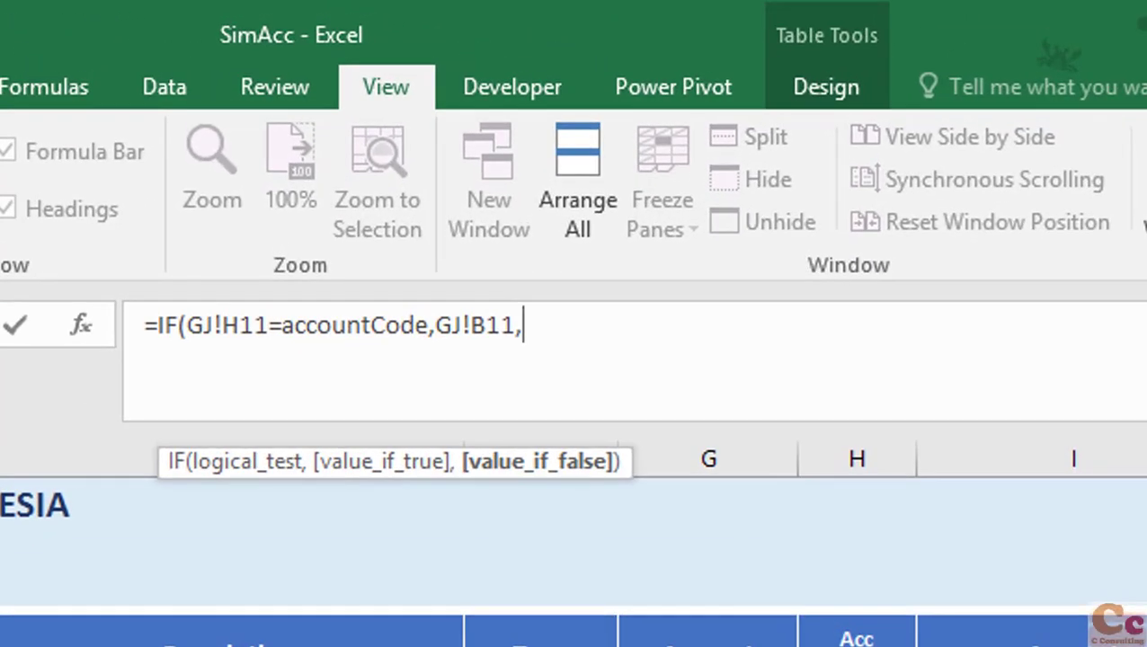
key(Return)
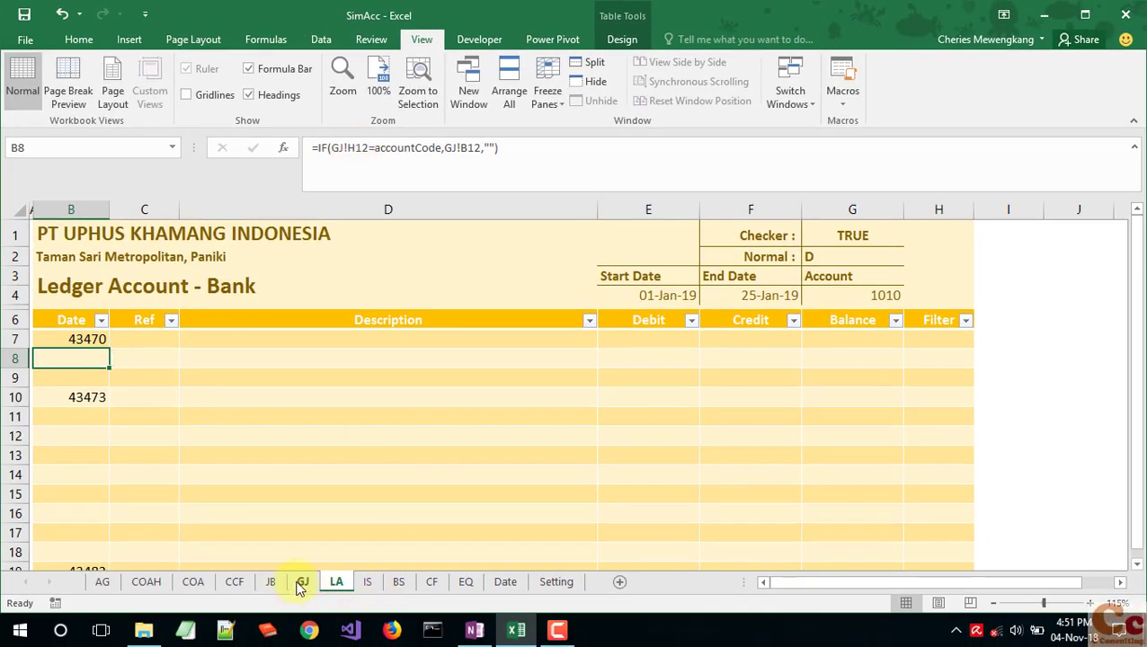
Step: Clear the Account filter on the General Journal sheet so all rows show
click(296, 584)
click(218, 342)
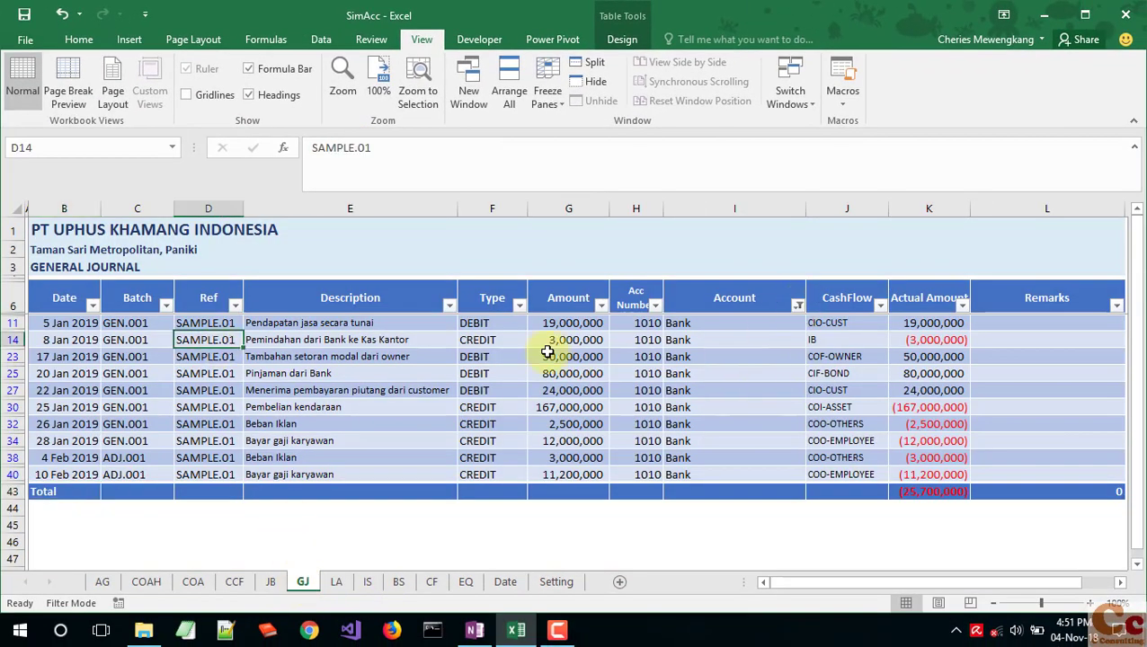
click(321, 39)
click(440, 62)
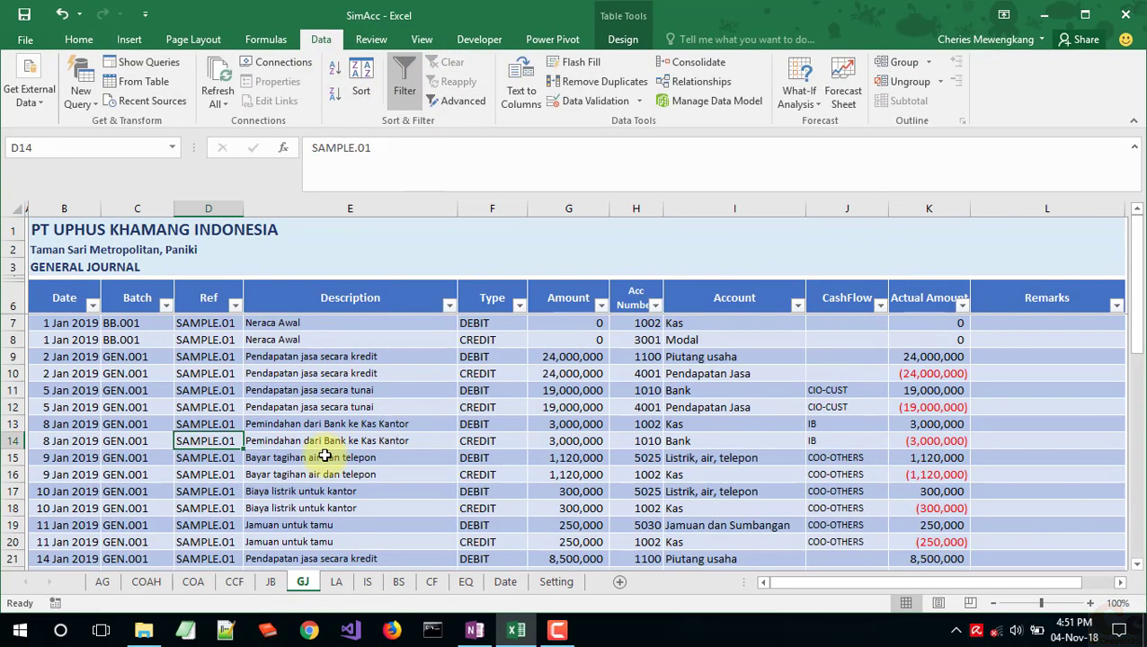
click(332, 357)
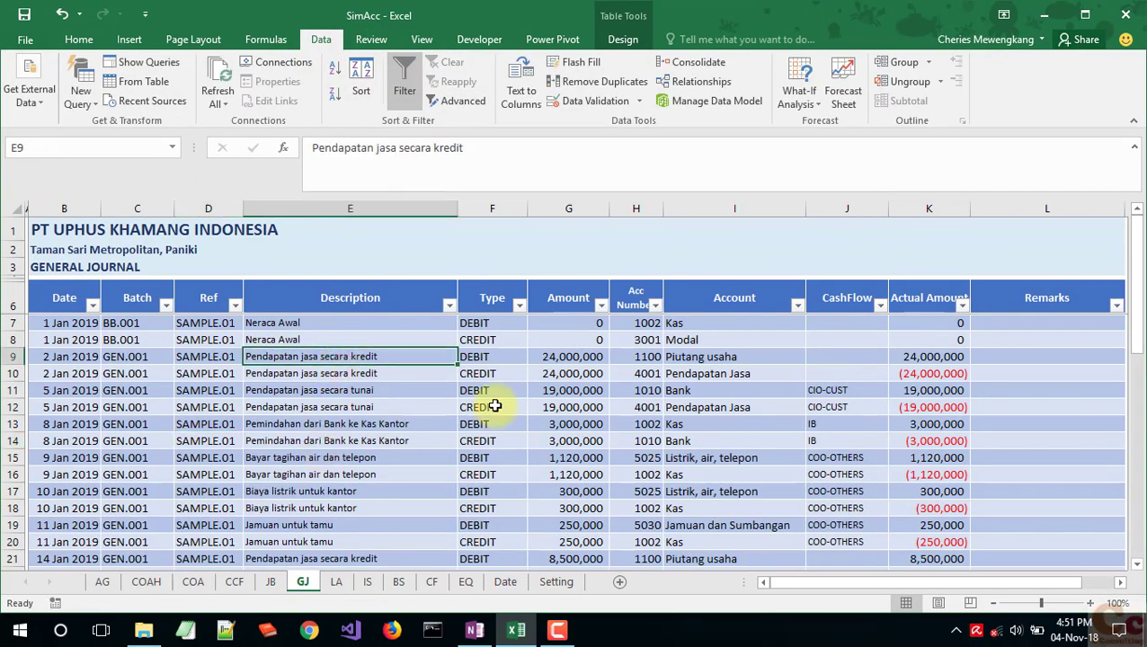
click(337, 582)
Step: Restart the IF formula in B7, removing a misplaced journal Date reference
click(90, 339)
text(=)
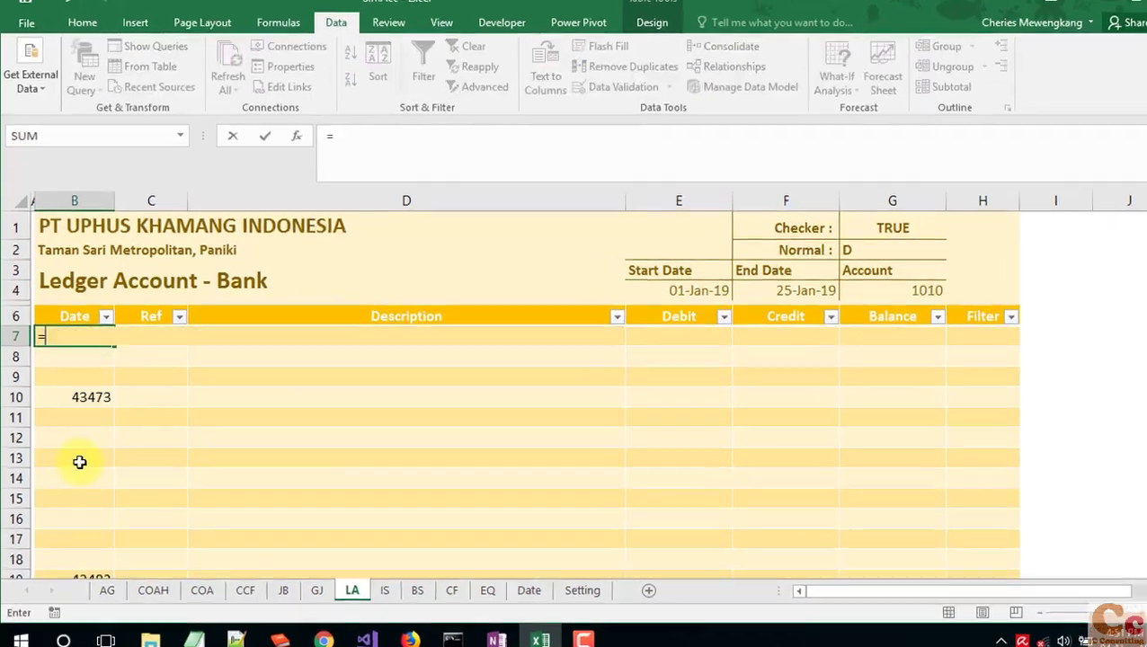
text(IF()
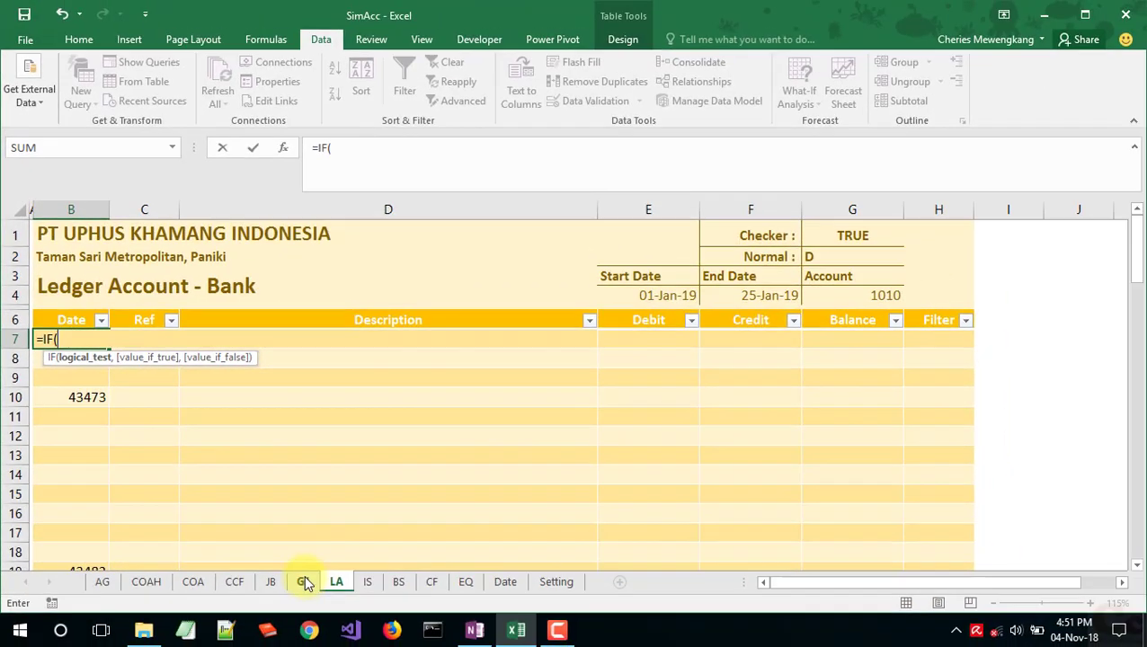
click(303, 582)
click(64, 326)
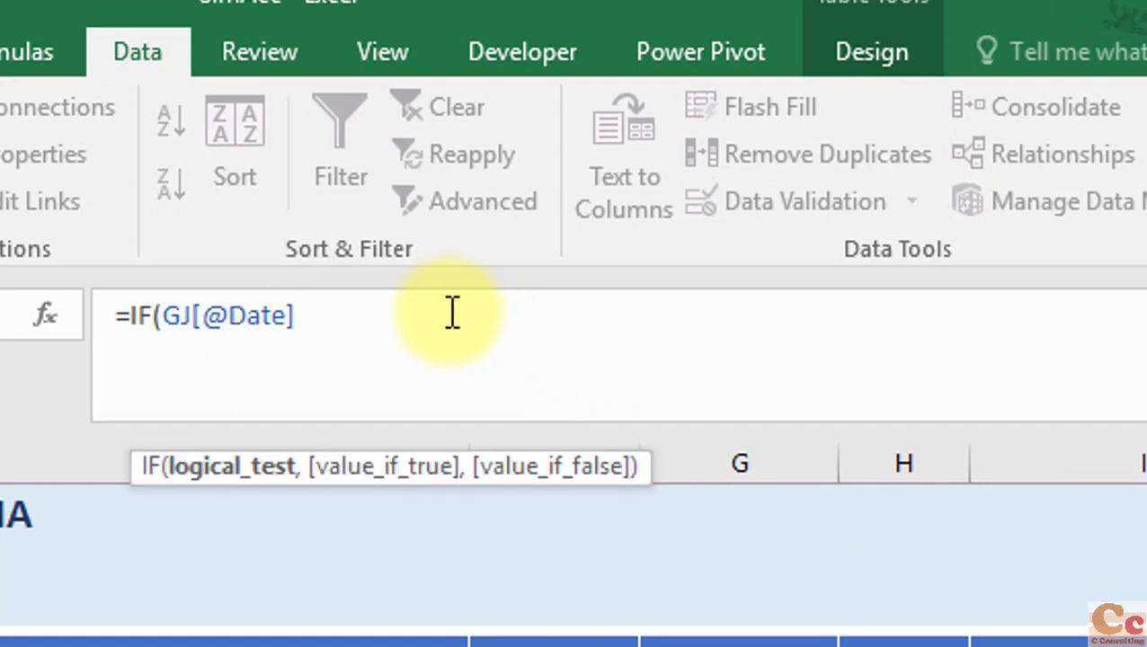
text(,)
key(BackSpace)
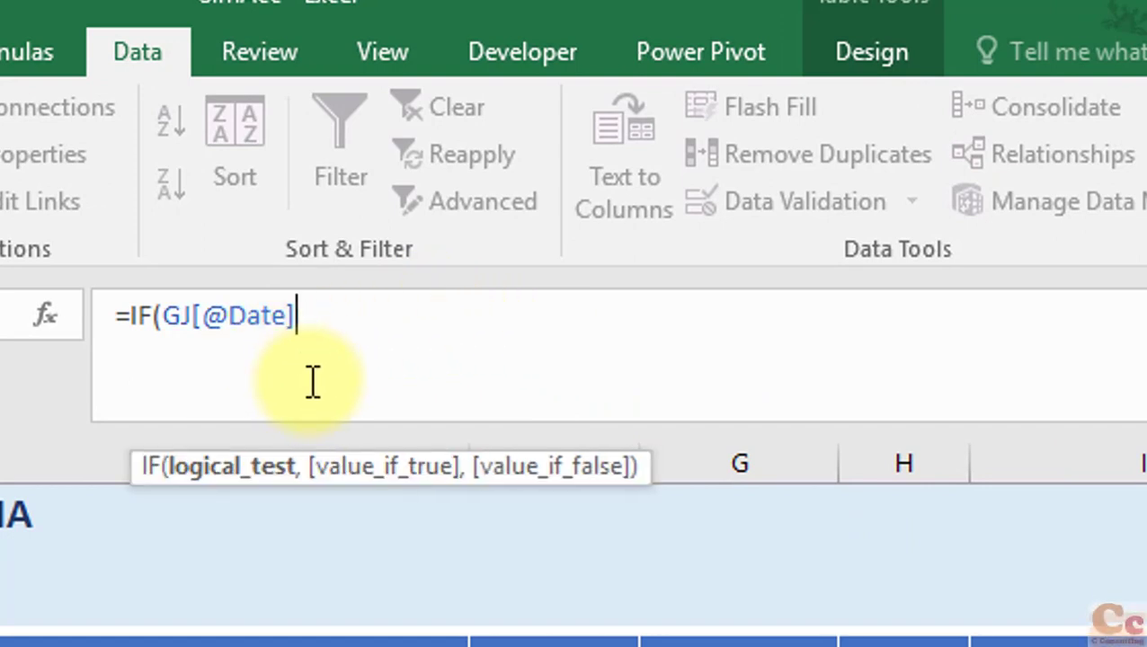
key(BackSpace)
key(BackSpace)
key(BackSpace)
key(BackSpace)
key(BackSpace)
key(BackSpace)
key(BackSpace)
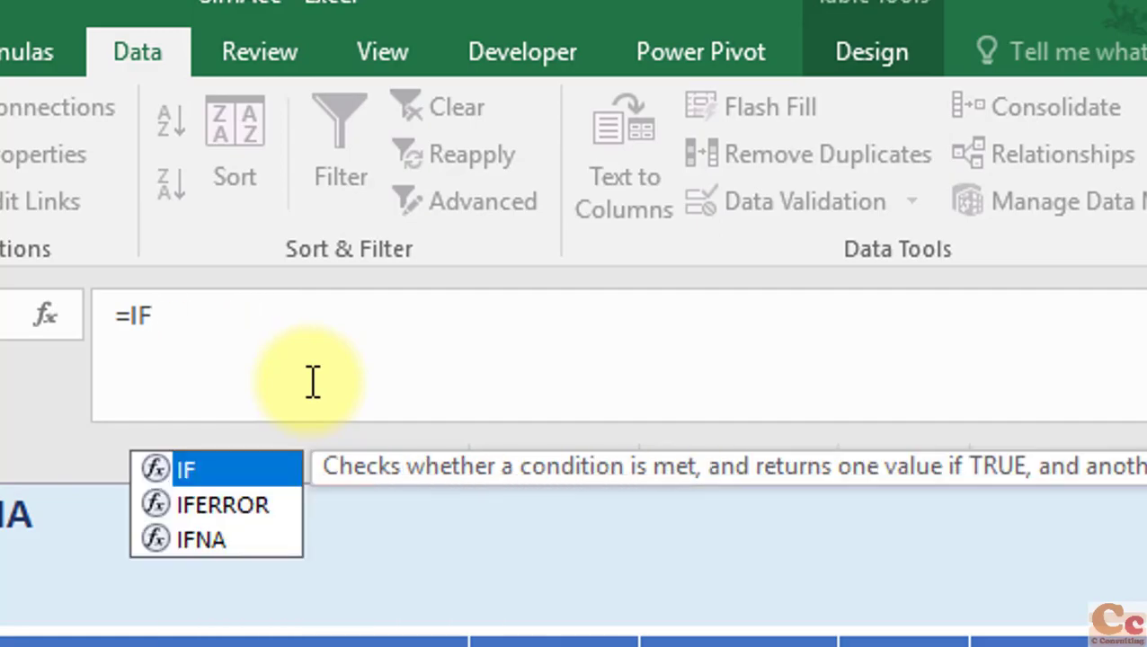
text(()
click(636, 323)
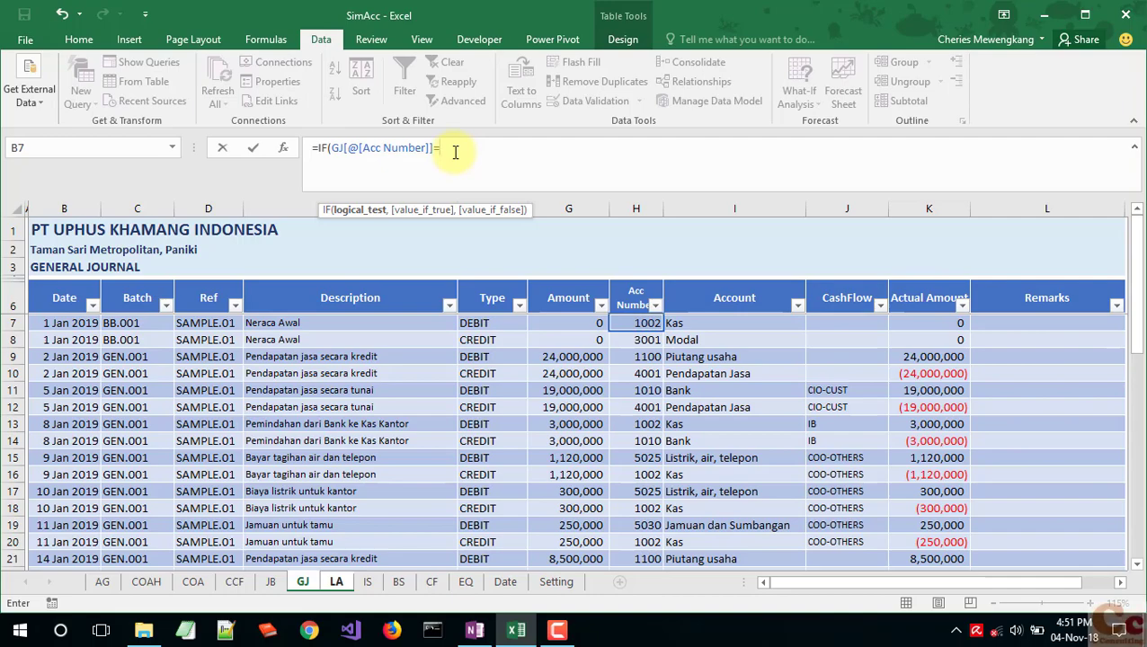
text(ac)
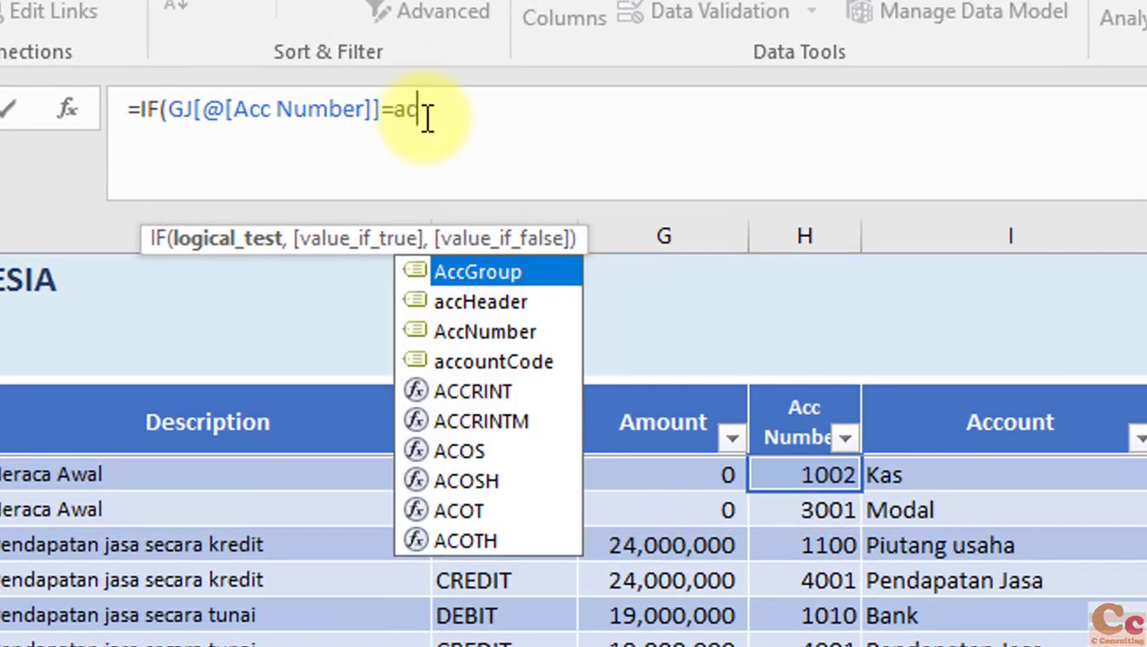
text(countc)
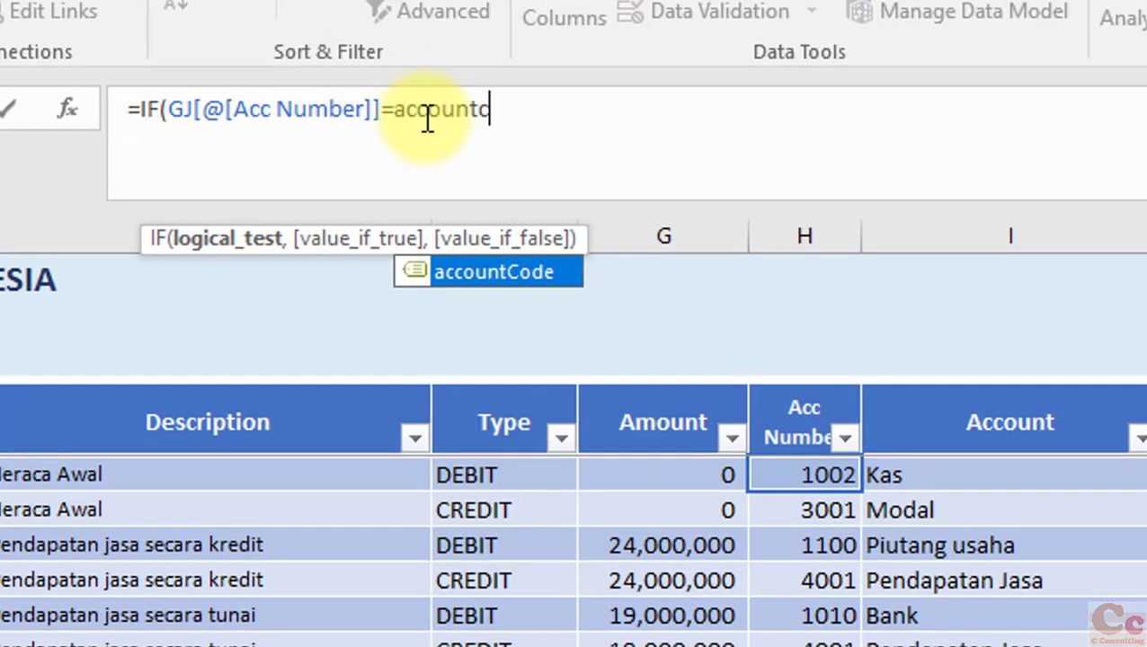
key(Tab)
text(,)
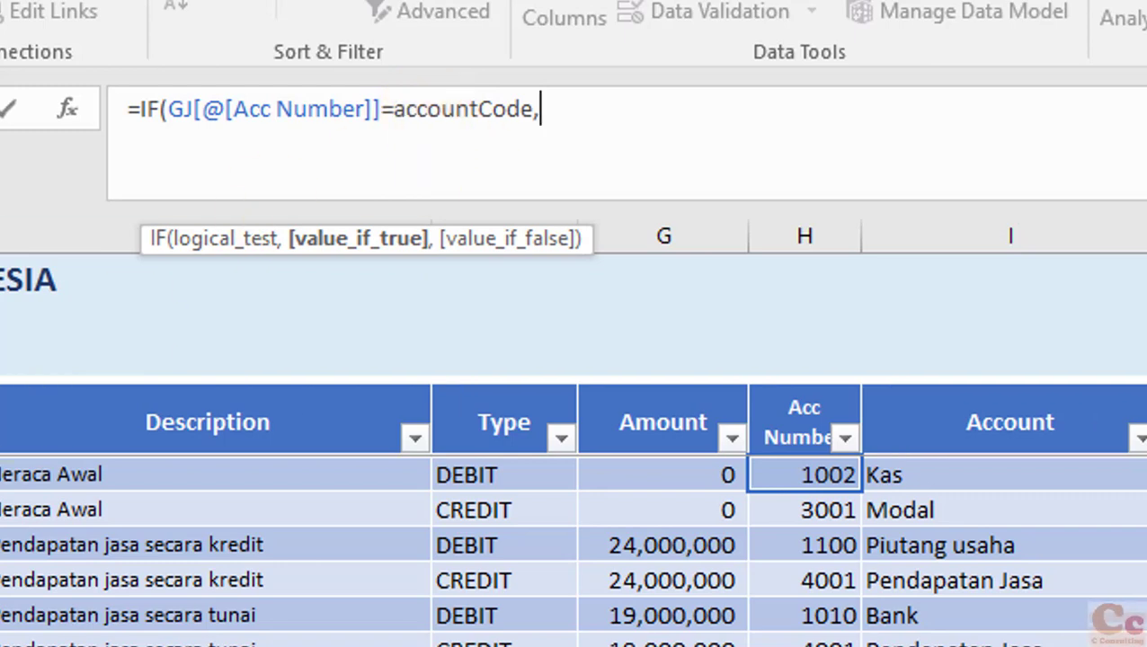
click(50, 618)
text(,)
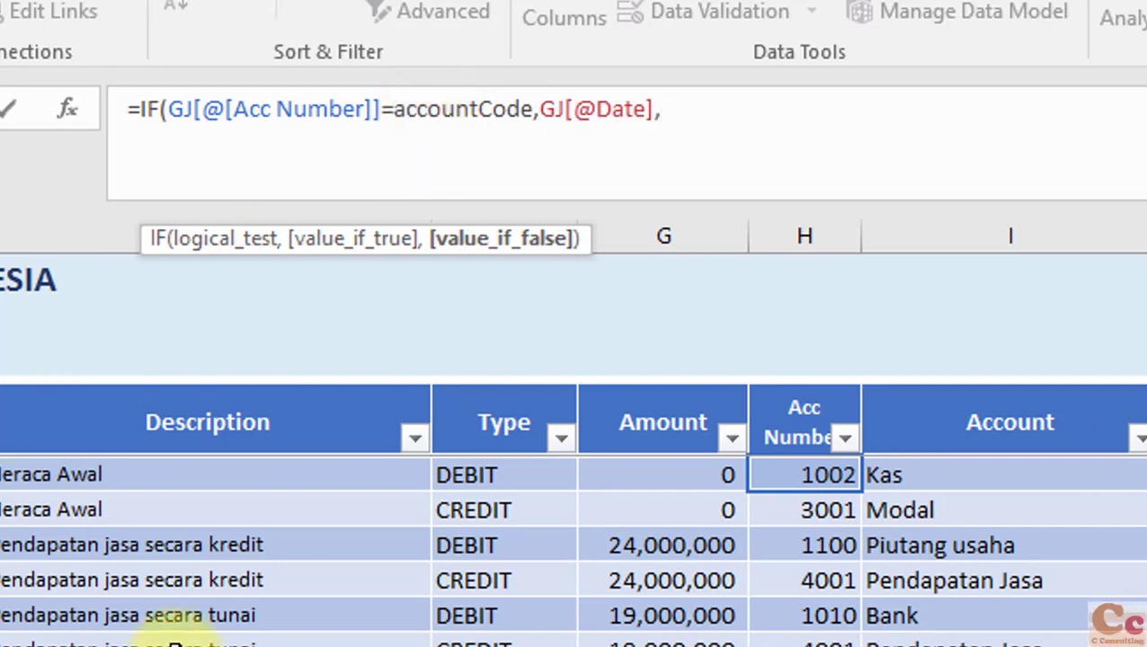
key(Return)
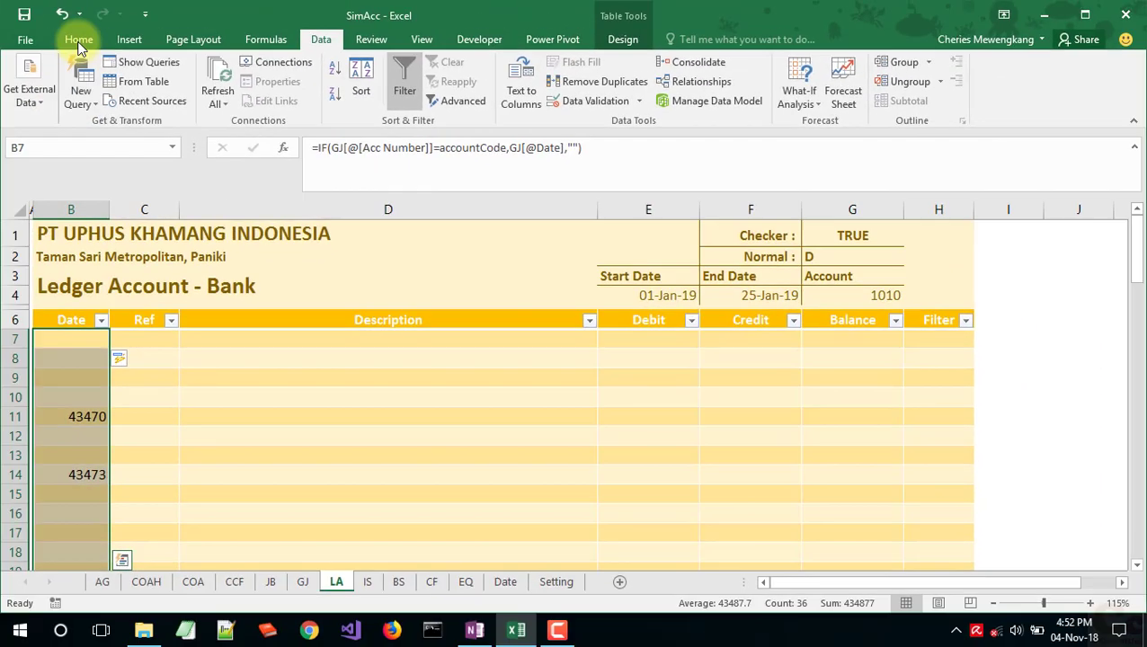
click(80, 41)
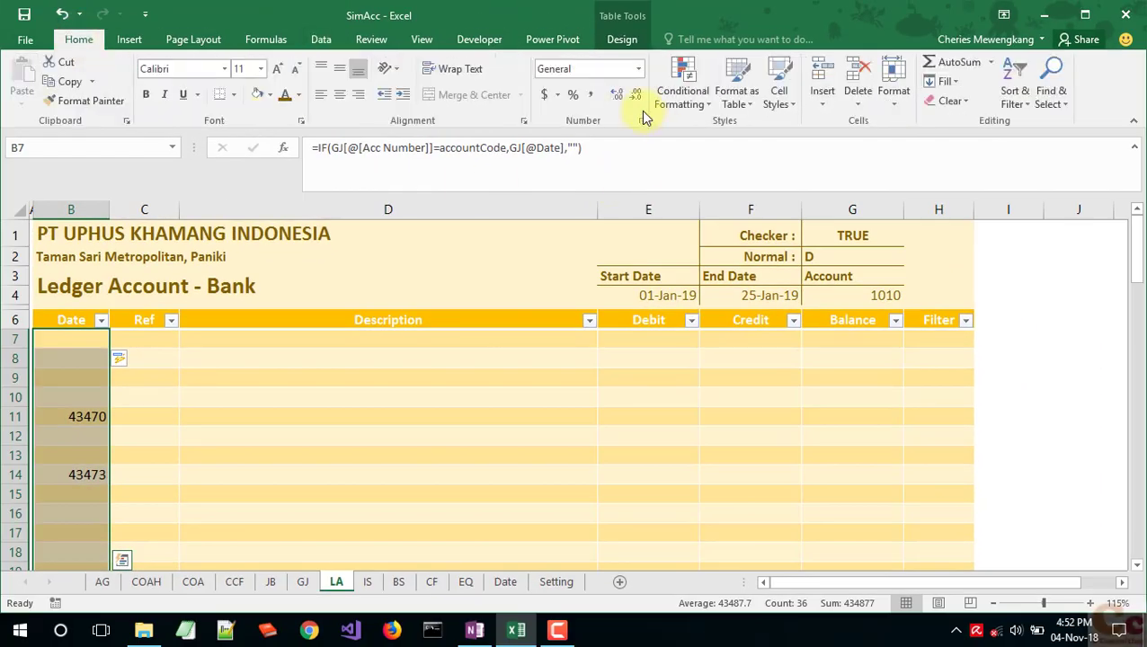
Step: Apply custom format d mmm yyy to the Date column so entries read 5 Jan 2019
key(ctrl+1)
click(126, 231)
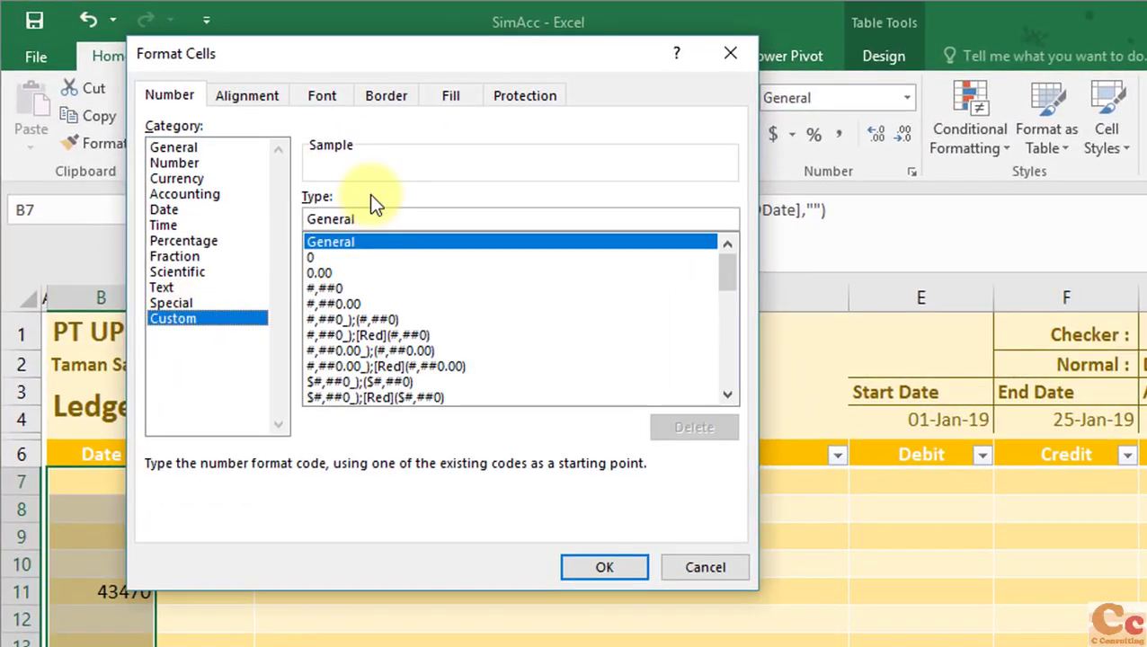
text(d m)
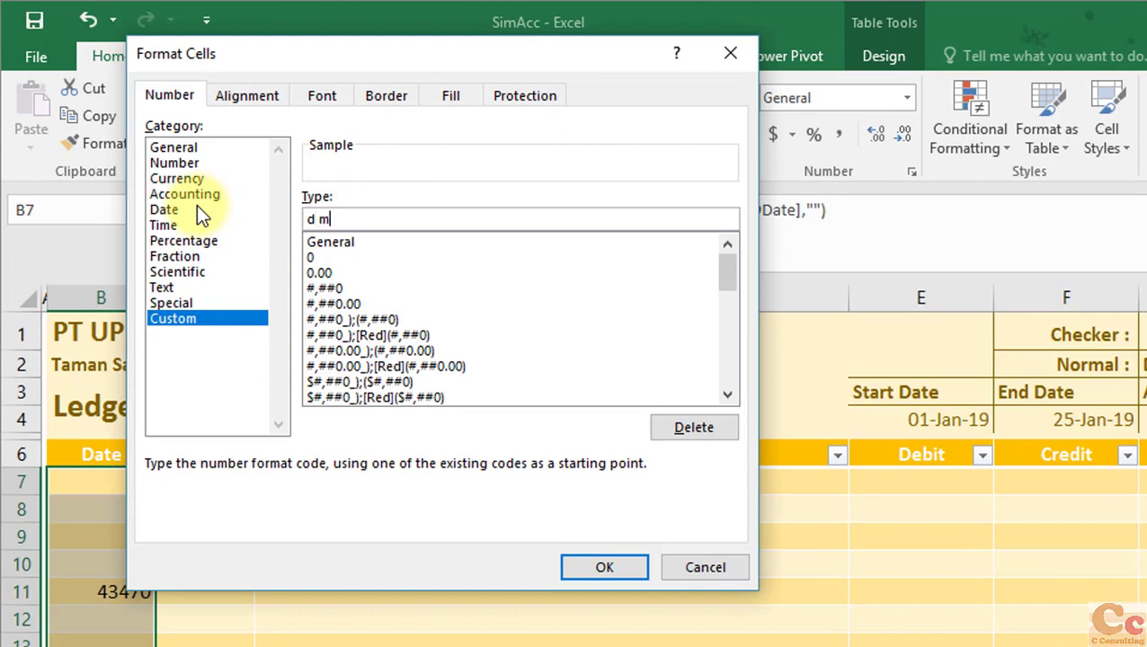
text(mm yyyy)
key(Return)
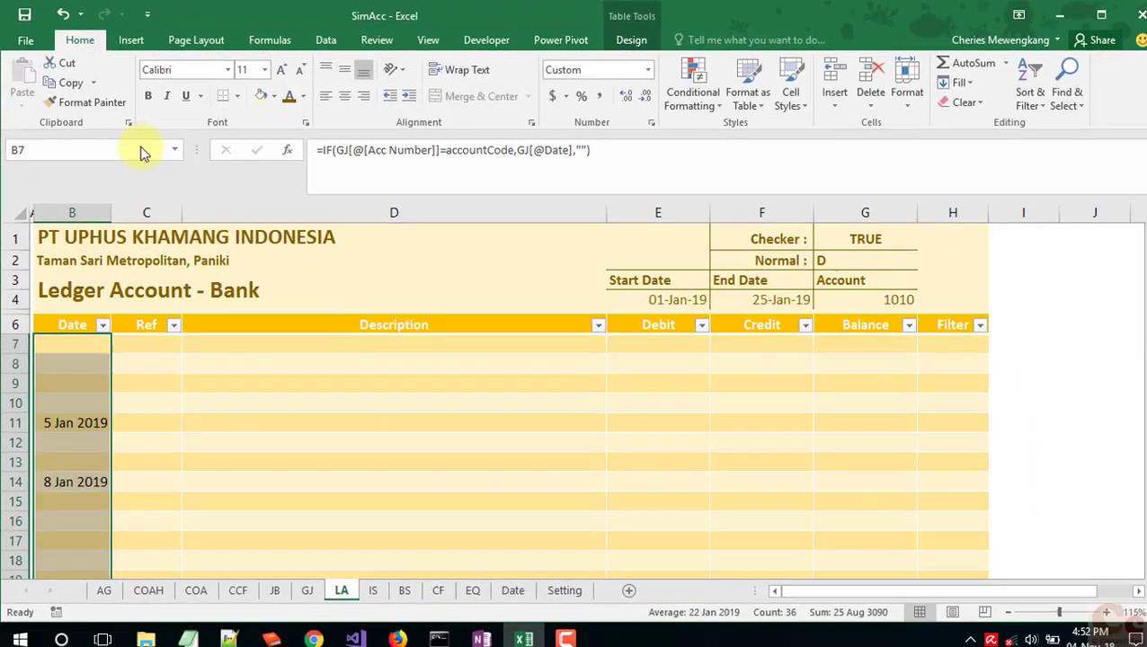
click(183, 410)
click(99, 342)
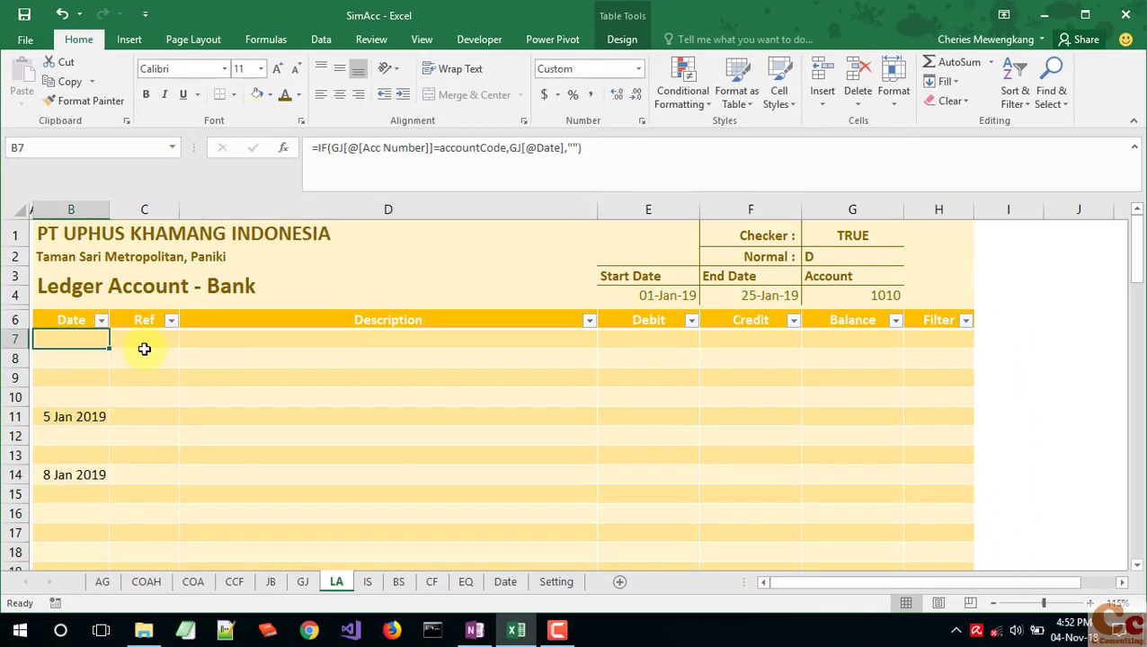
click(145, 348)
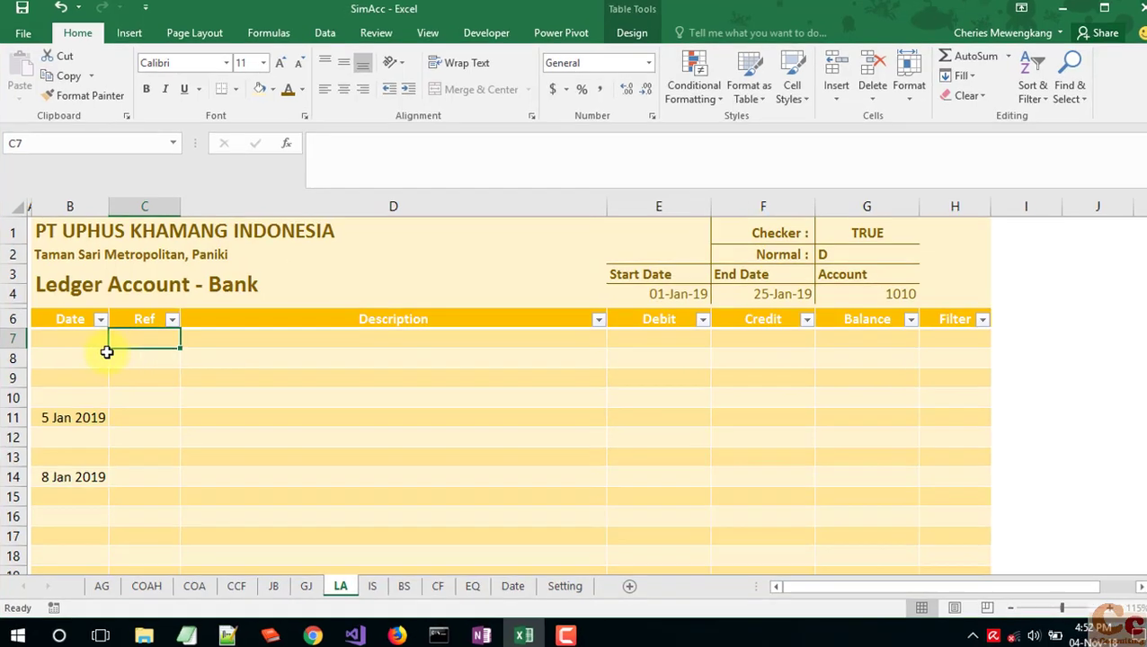
Step: Enter =IF(GJ[Acc Number]=accountCode,GJ[Ref]) in C7 using name autocomplete
text(=if()
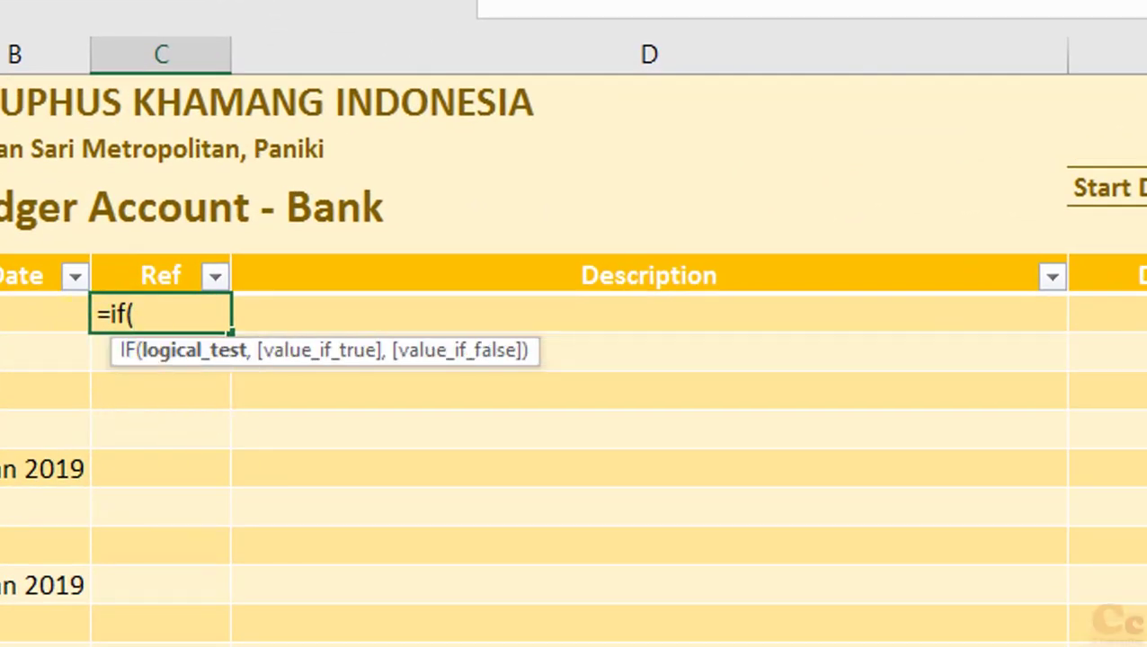
text(c)
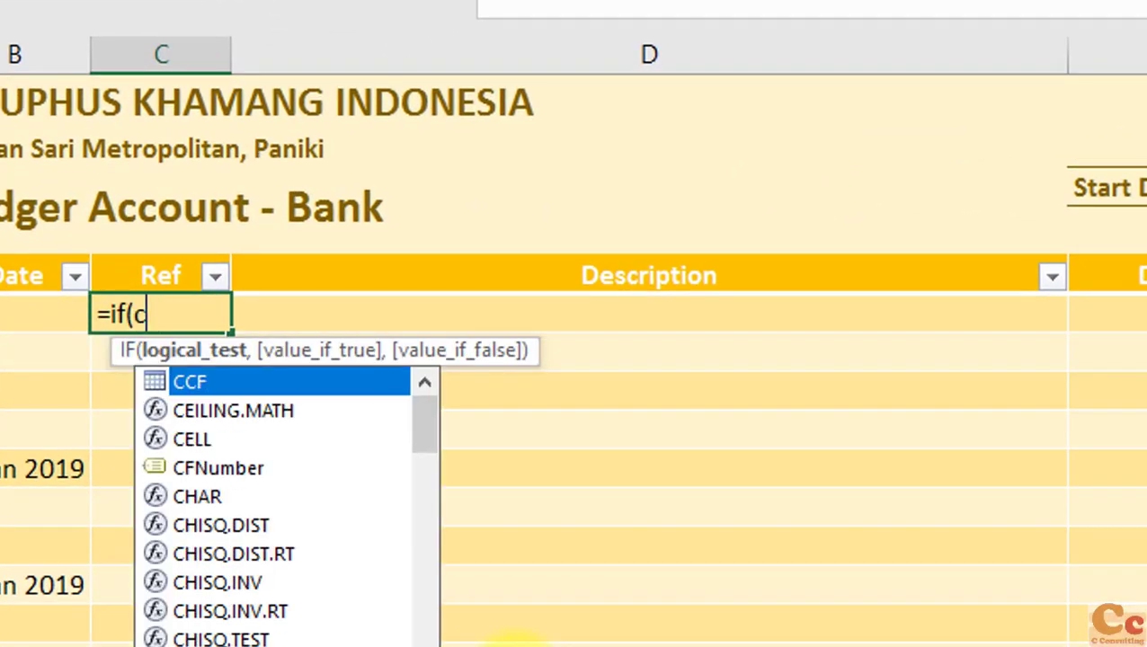
key(BackSpace)
text(GJ[)
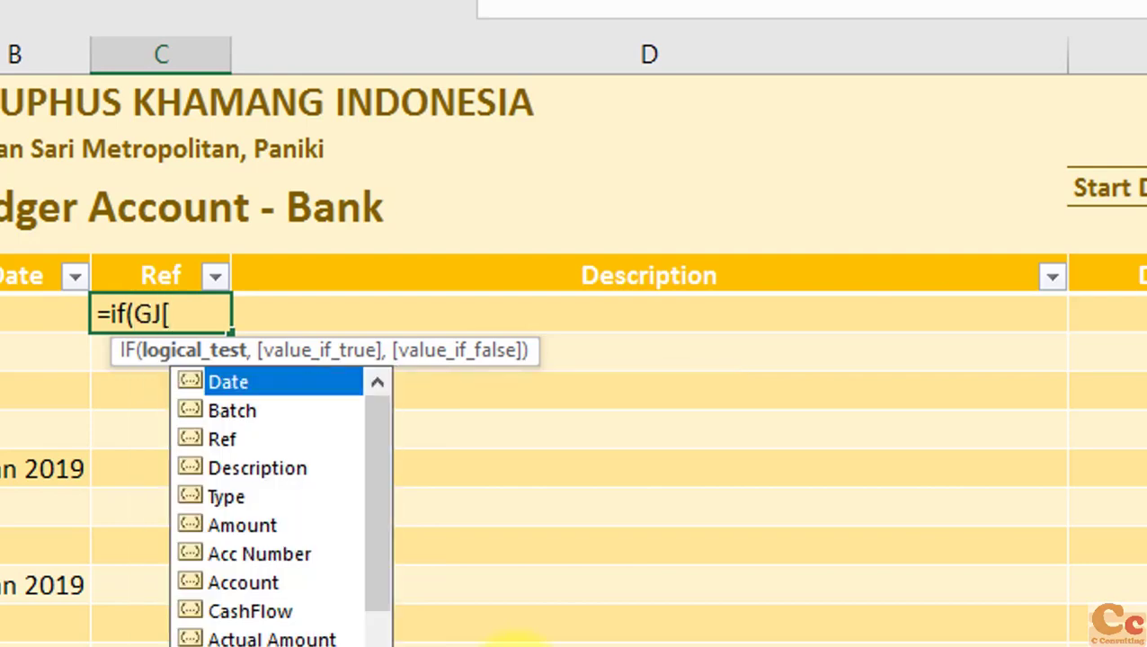
key(Down)
key(Down)
key(Down)
key(Down)
key(Down)
key(Tab)
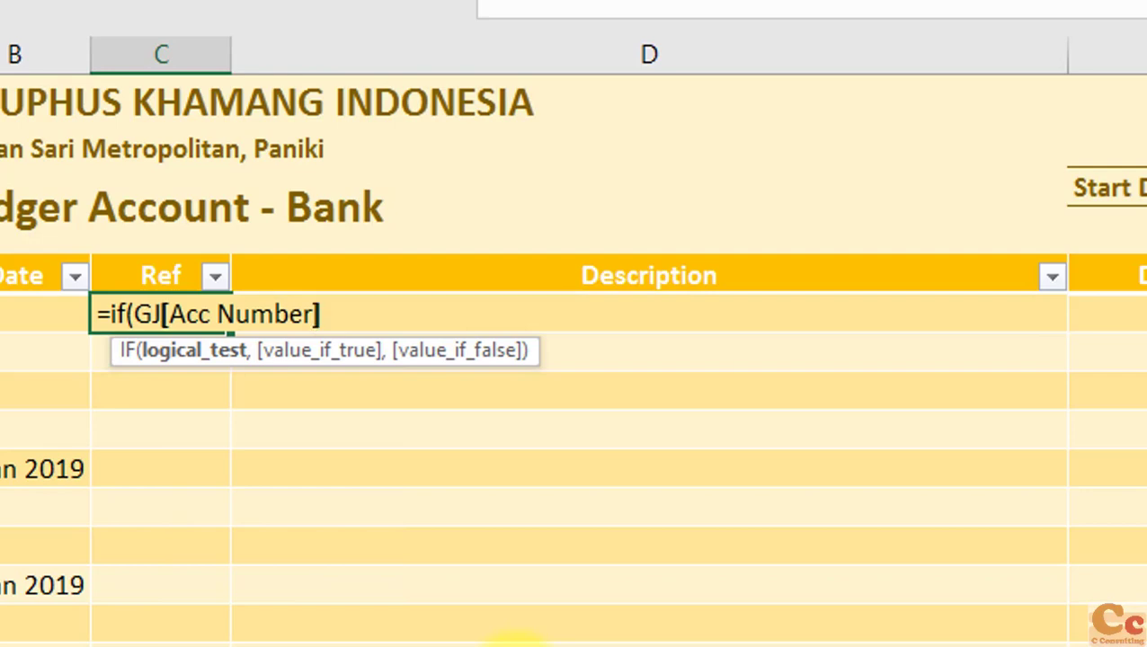
text(=ACCOU)
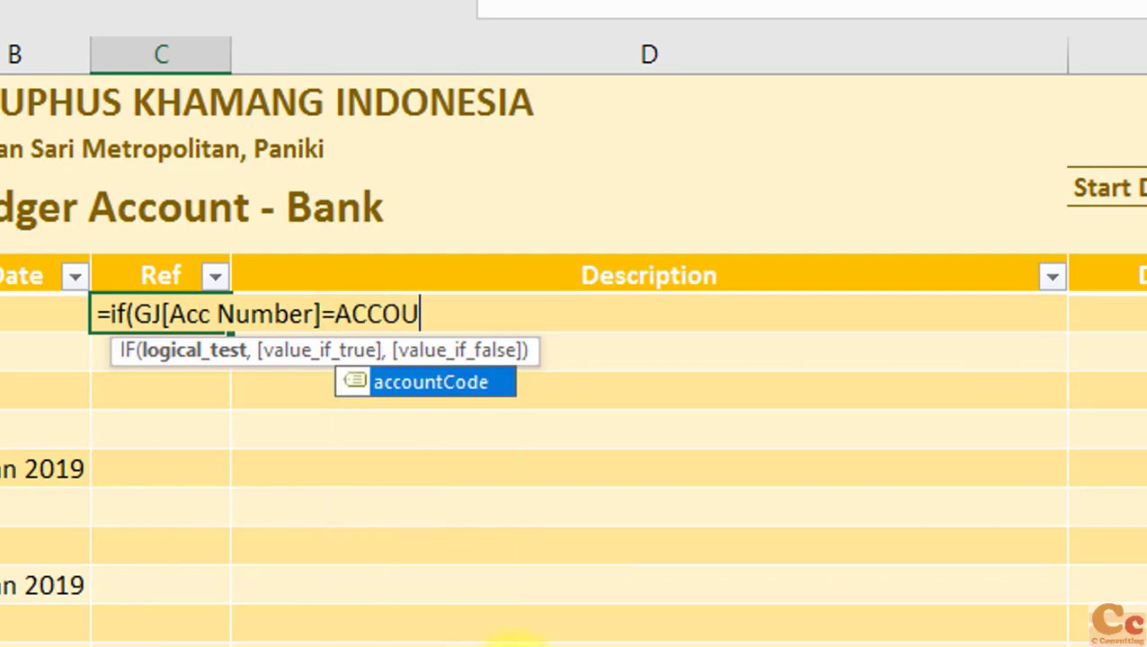
key(Tab)
text(,)
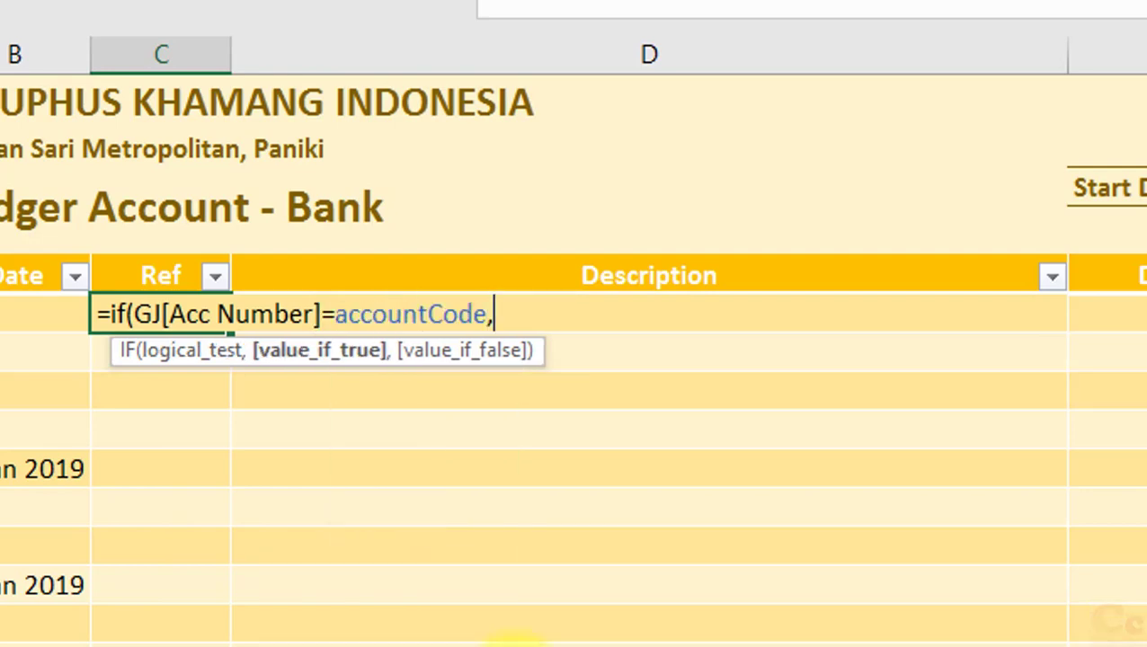
text(GJ[A)
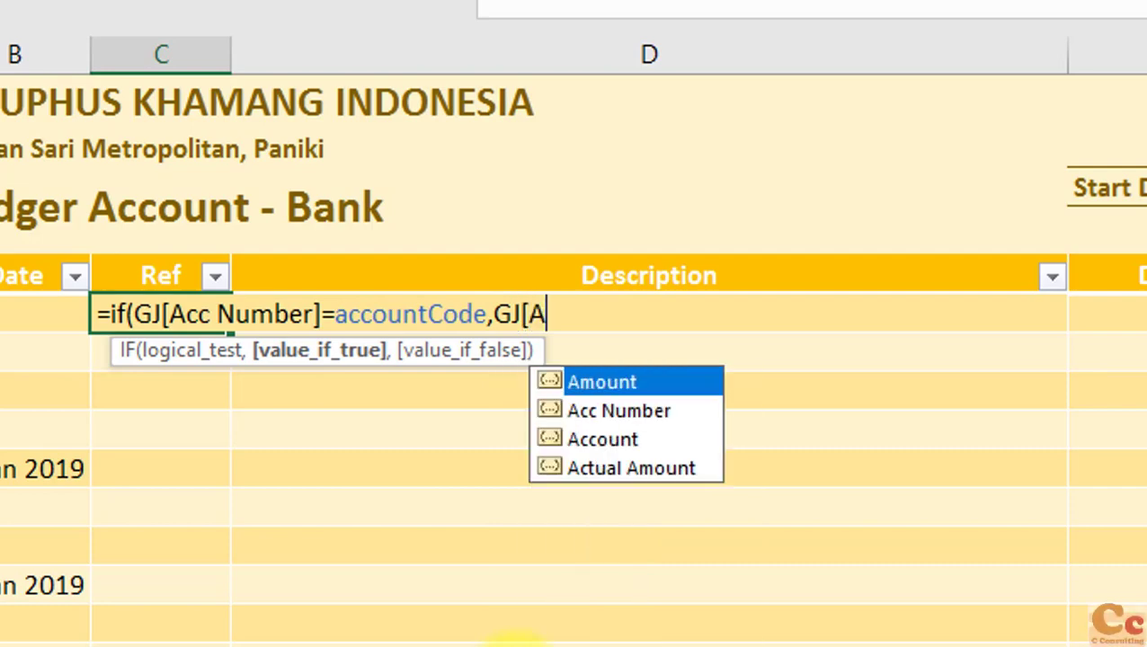
text(C)
key(Down)
key(Down)
key(Up)
key(Up)
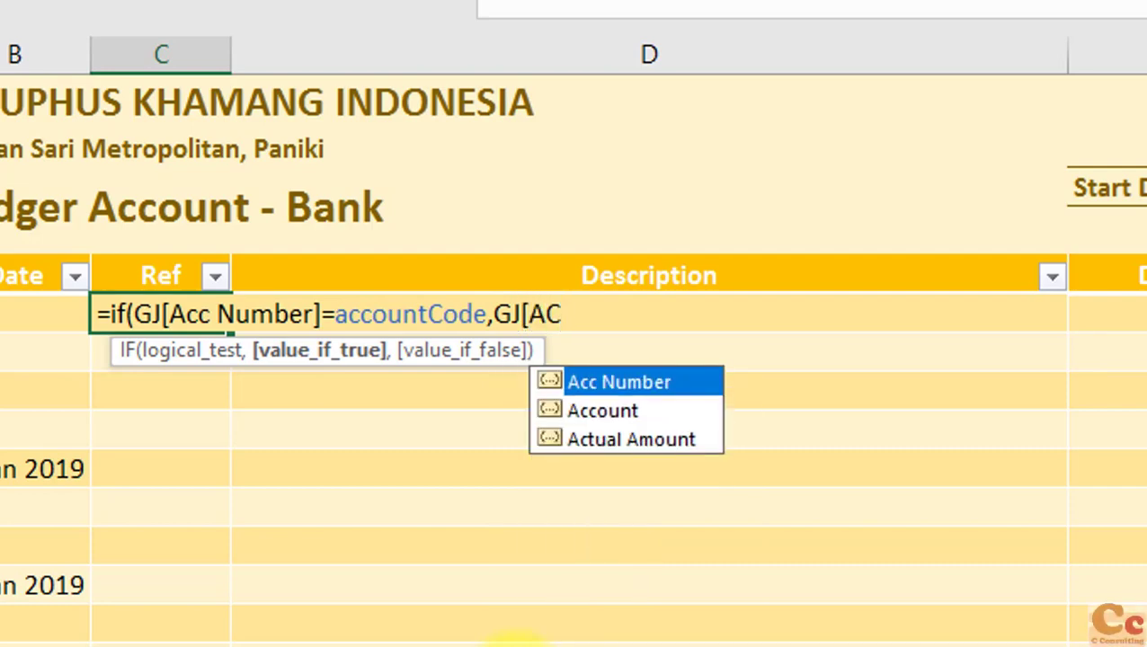
key(BackSpace)
key(BackSpace)
text(R)
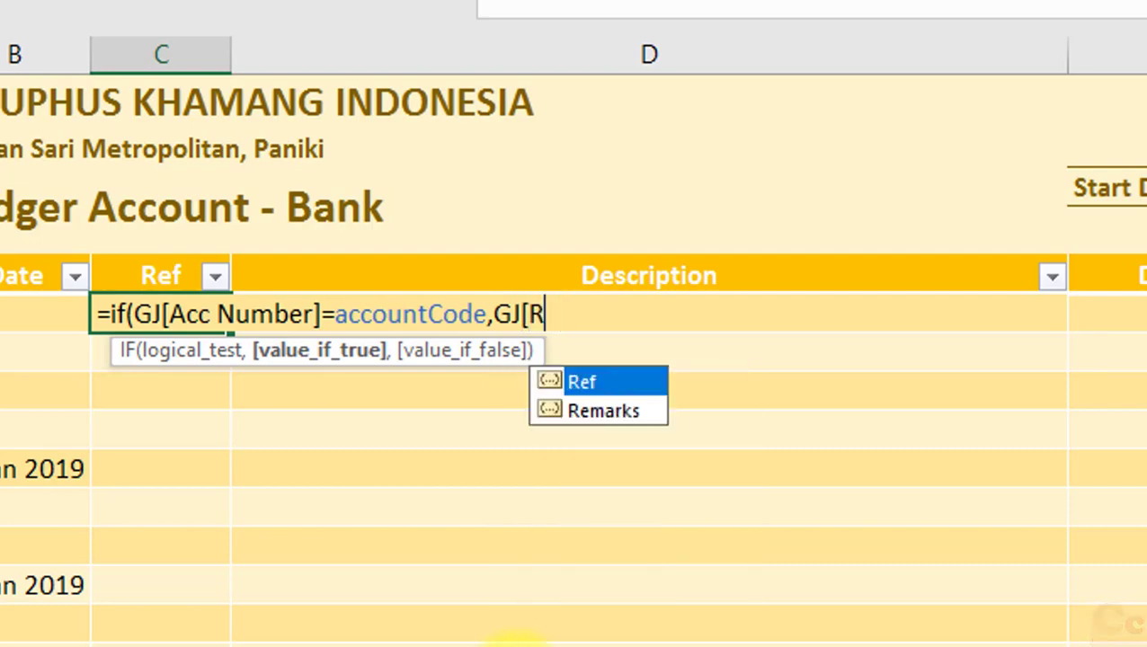
key(Tab)
text(])
key(Return)
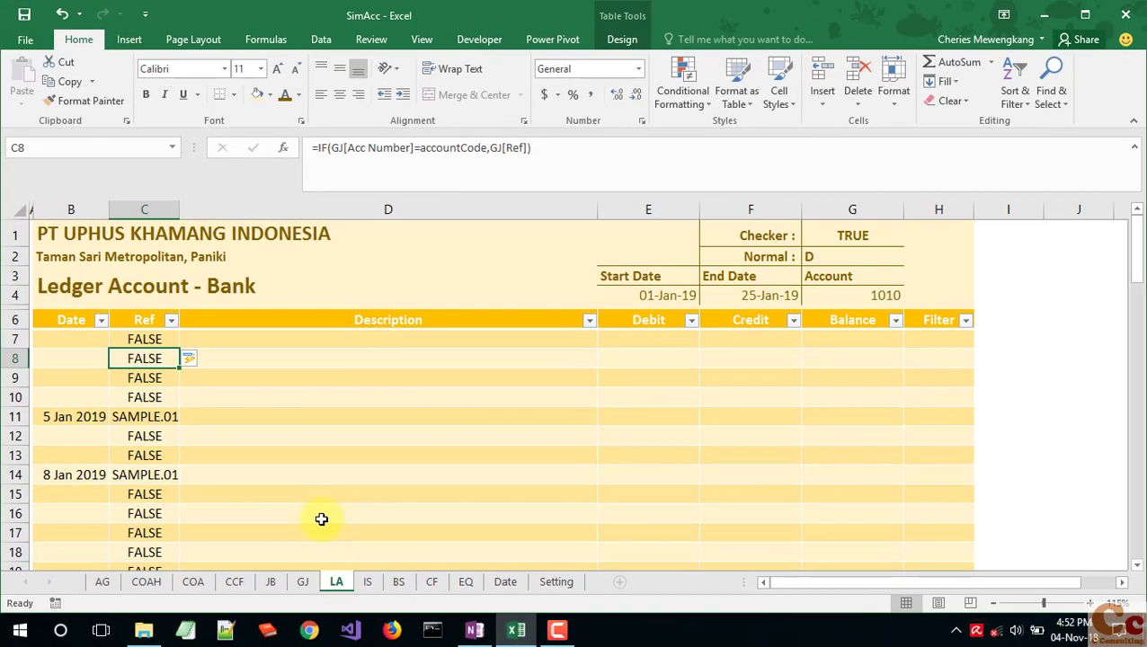
Step: Add a blank "" fallback to the Ref formula in C7
click(151, 341)
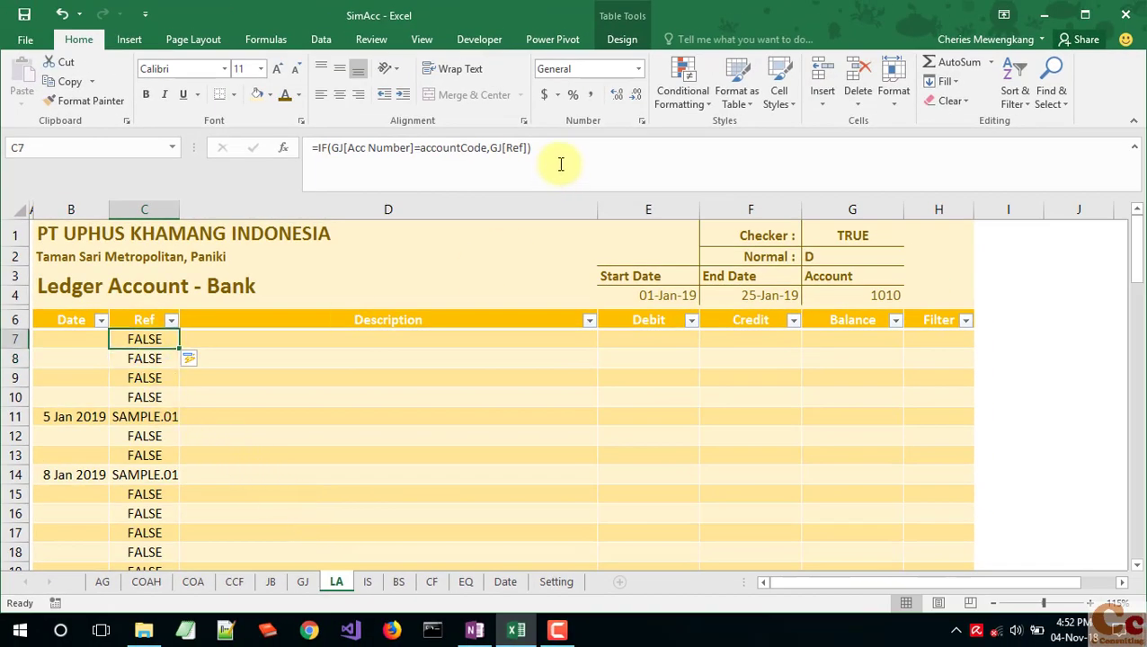
click(559, 147)
key(BackSpace)
text(,)
text(")
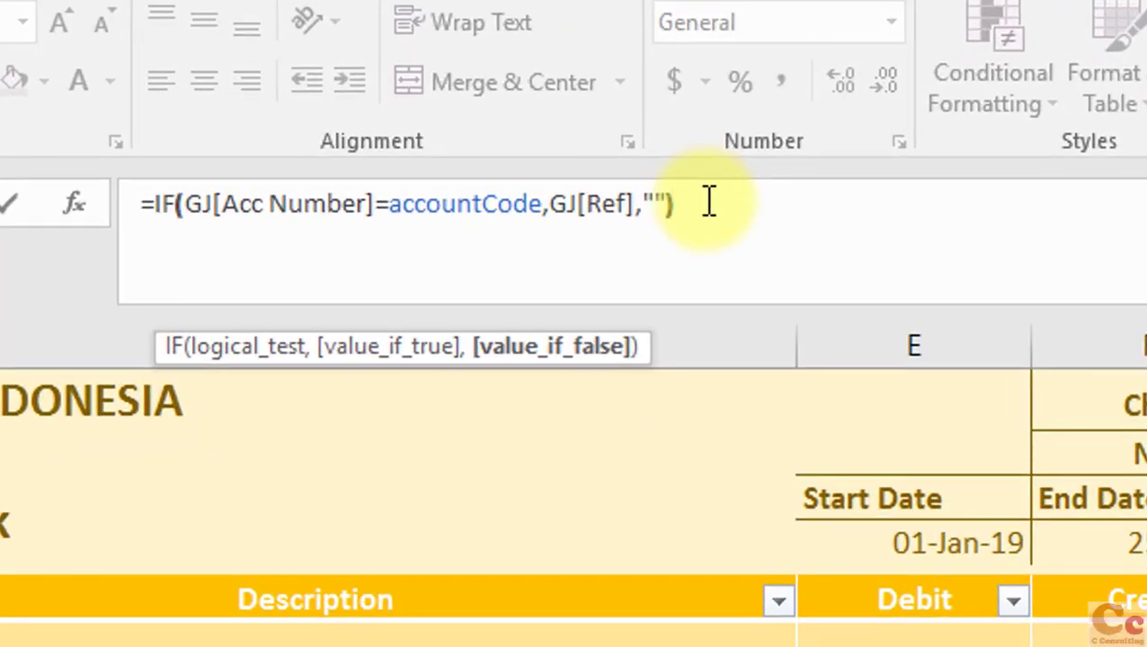
key(Return)
Step: Start the D7 formula with the test GJ[Acc Number]=accountCode
click(215, 339)
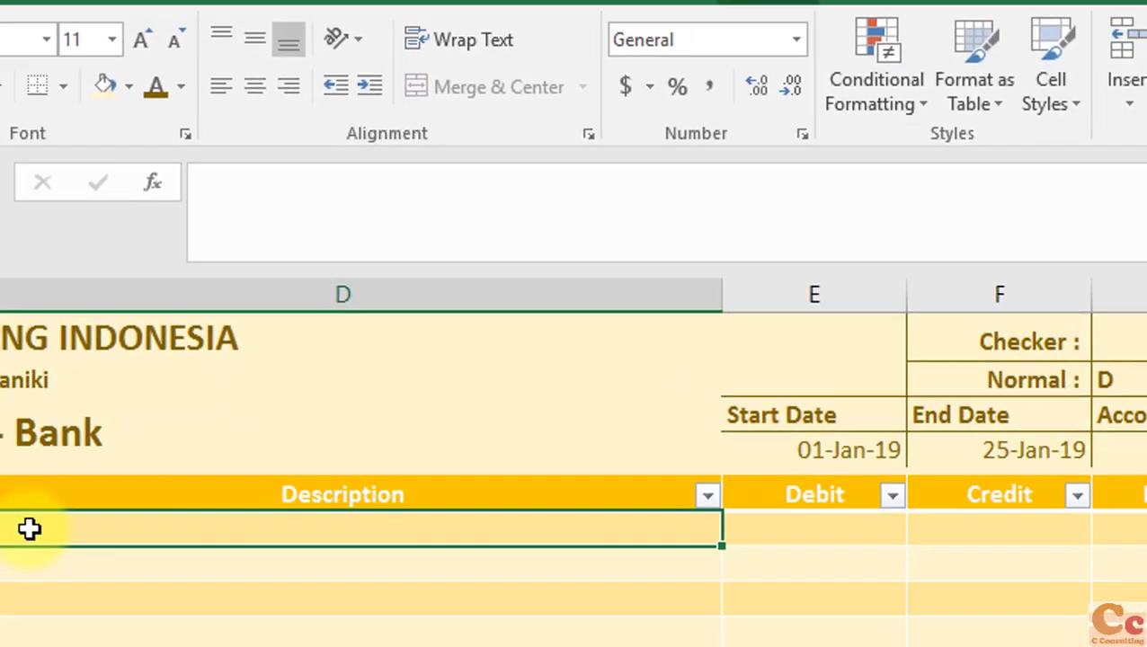
text(=IF)
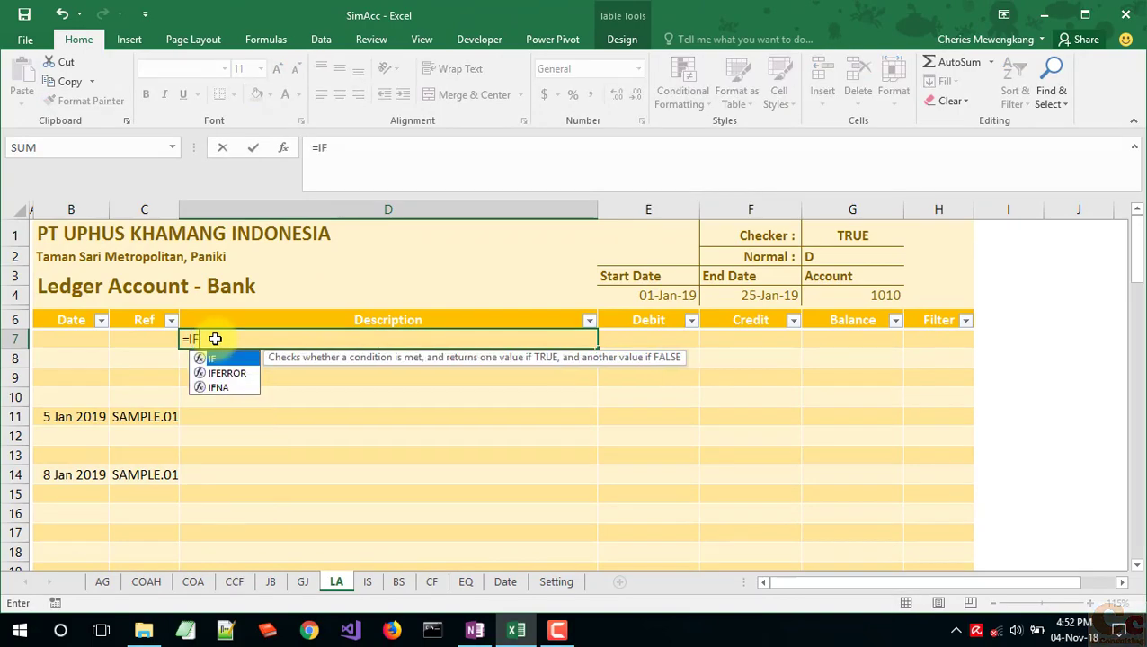
text((A)
text(cc)
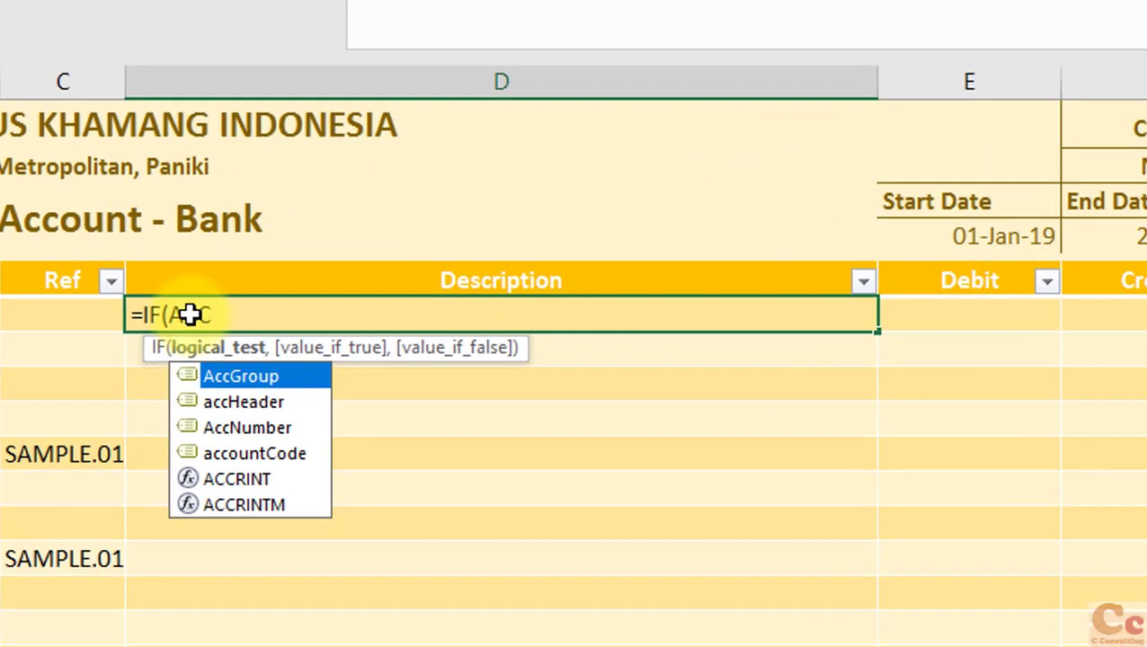
key(Down)
key(Down)
key(Down)
key(Up)
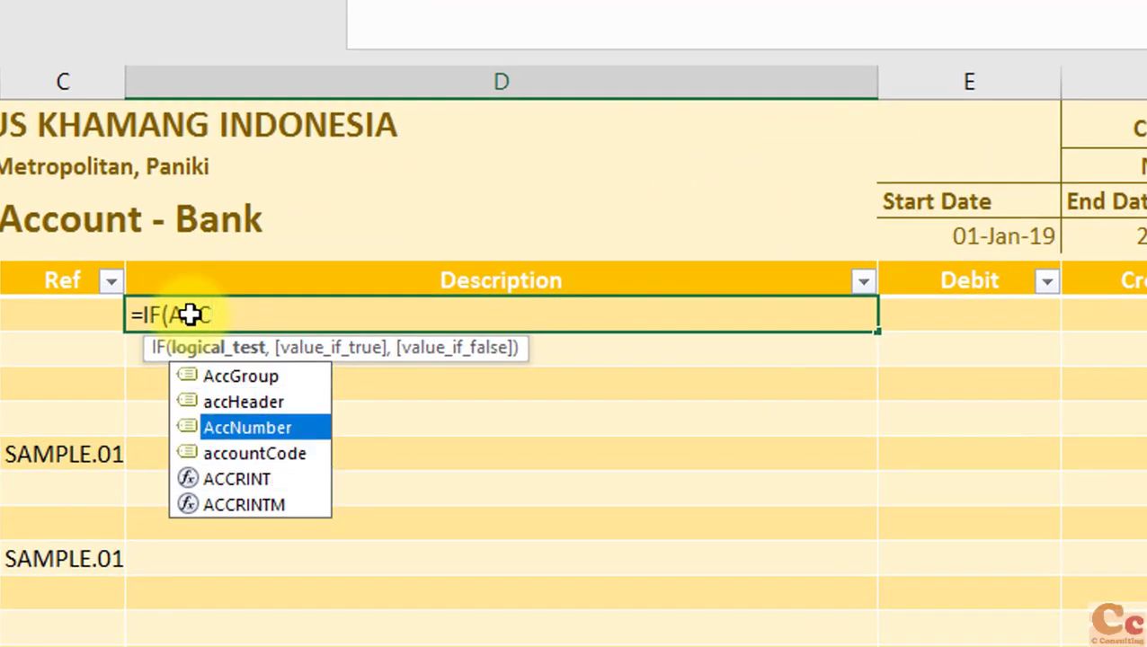
key(BackSpace)
key(BackSpace)
key(BackSpace)
text(G)
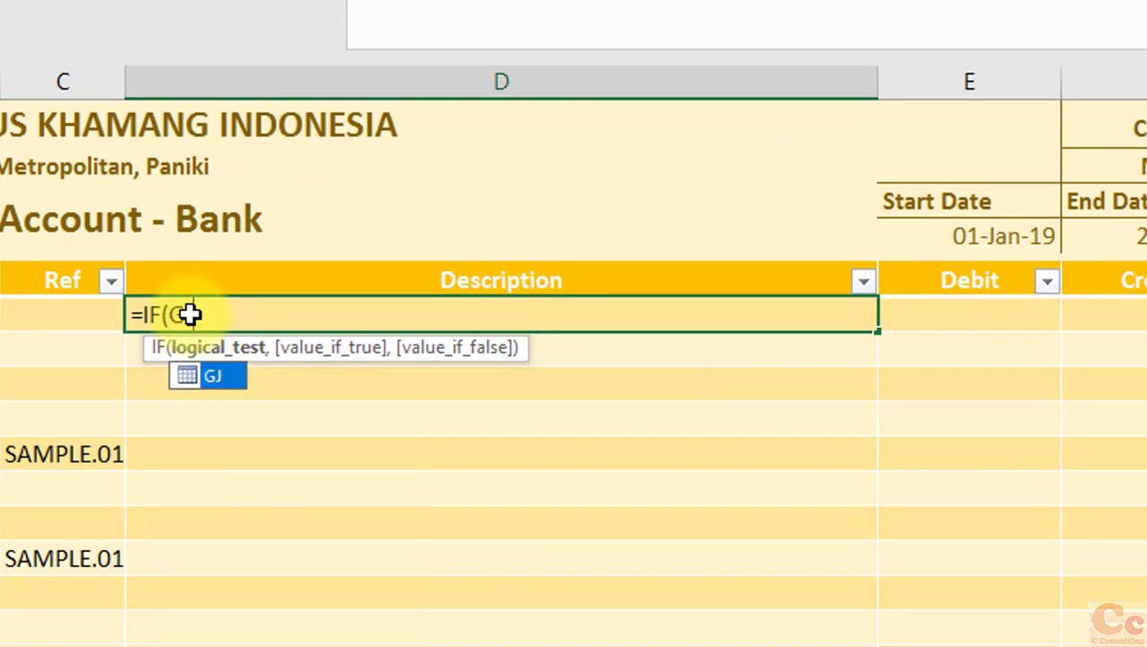
text(J[)
key(Down)
key(Down)
key(Down)
key(Down)
key(Down)
key(Down)
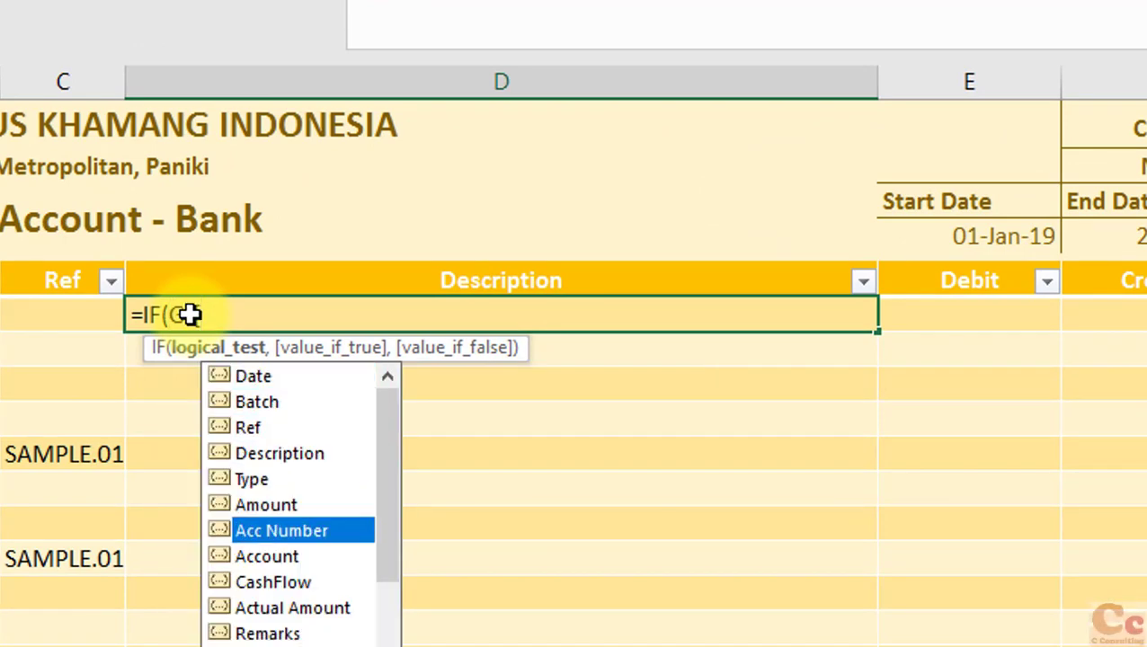
key(Tab)
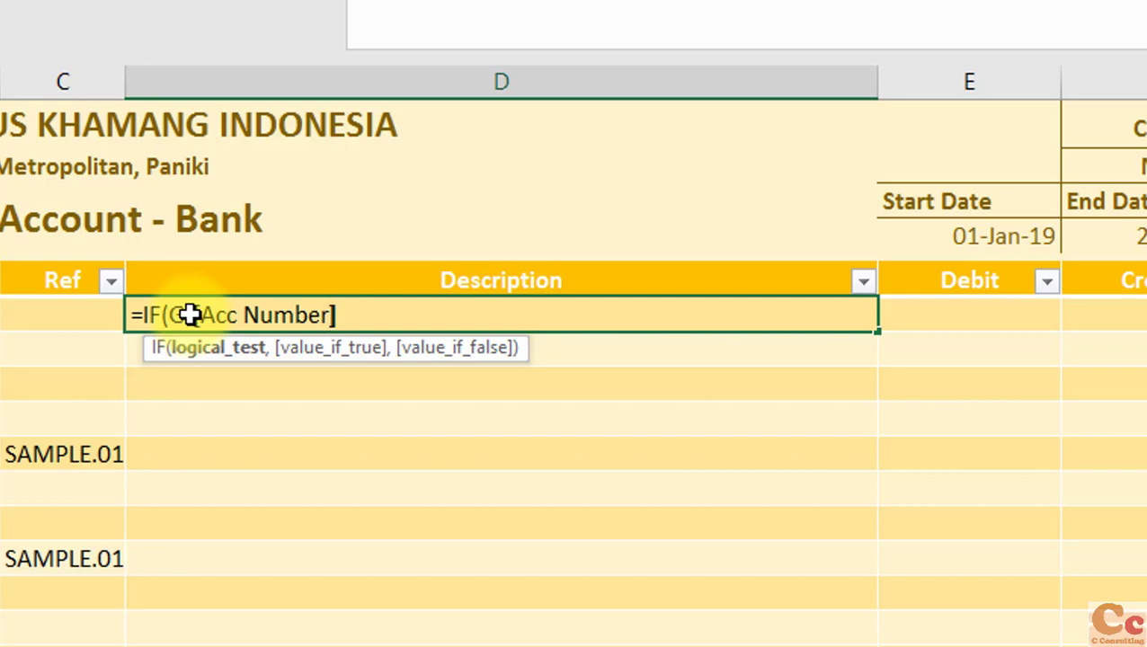
text(=ACCCOU)
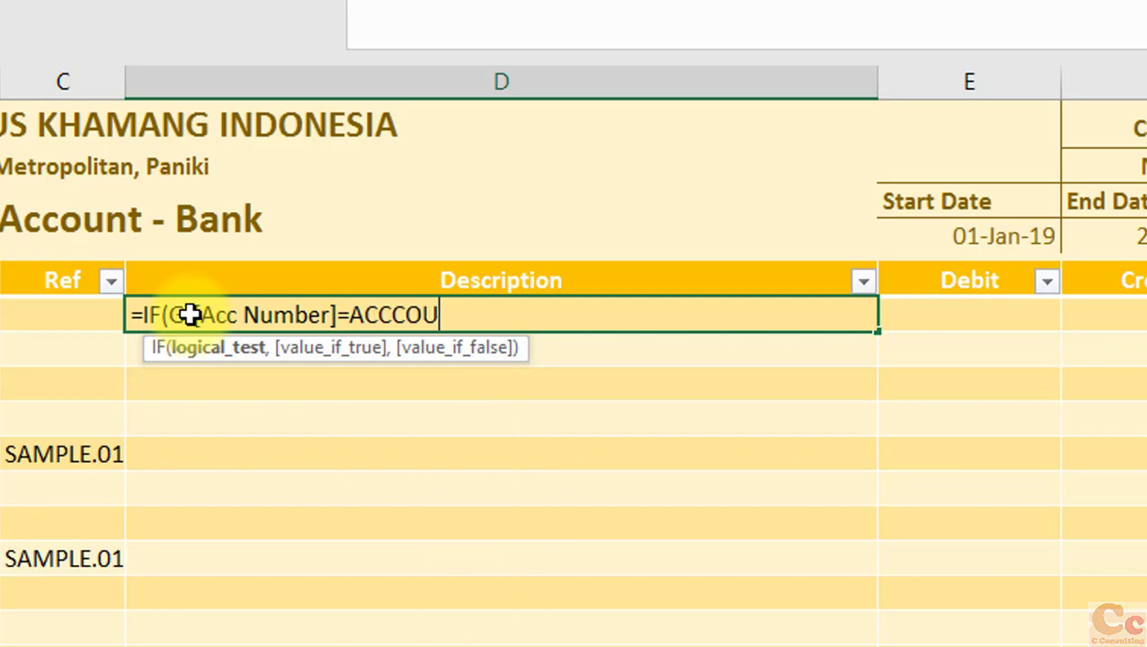
key(BackSpace)
key(BackSpace)
key(BackSpace)
key(BackSpace)
text(COU)
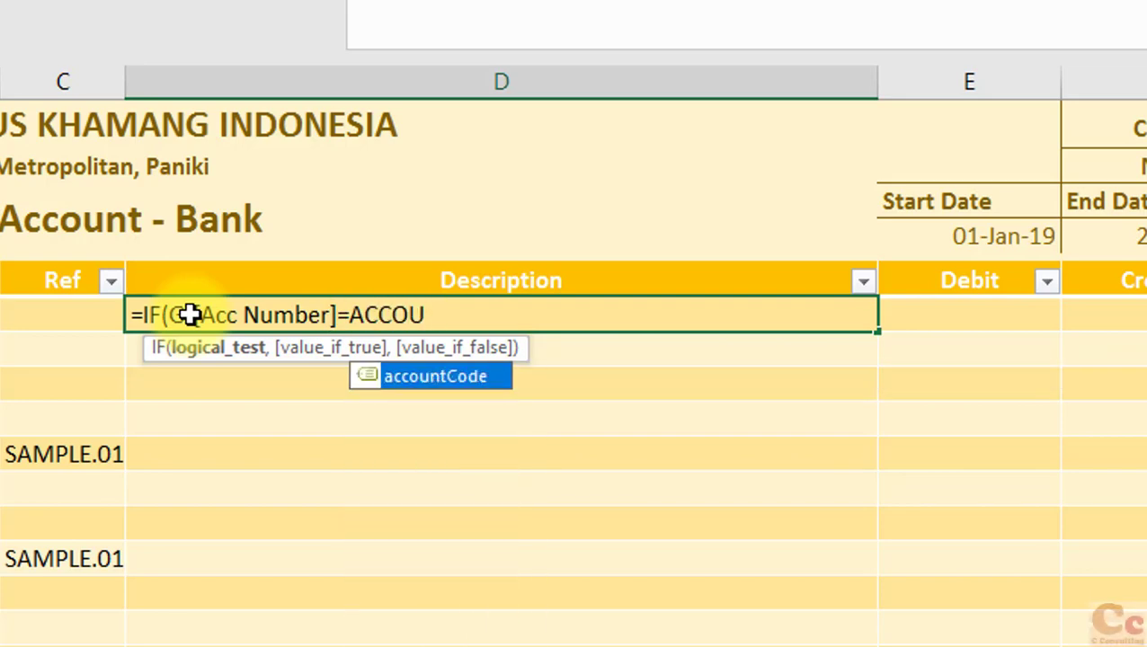
key(Tab)
Step: Finish D7 to return GJ[Description] or a blank, and commit it
text(,)
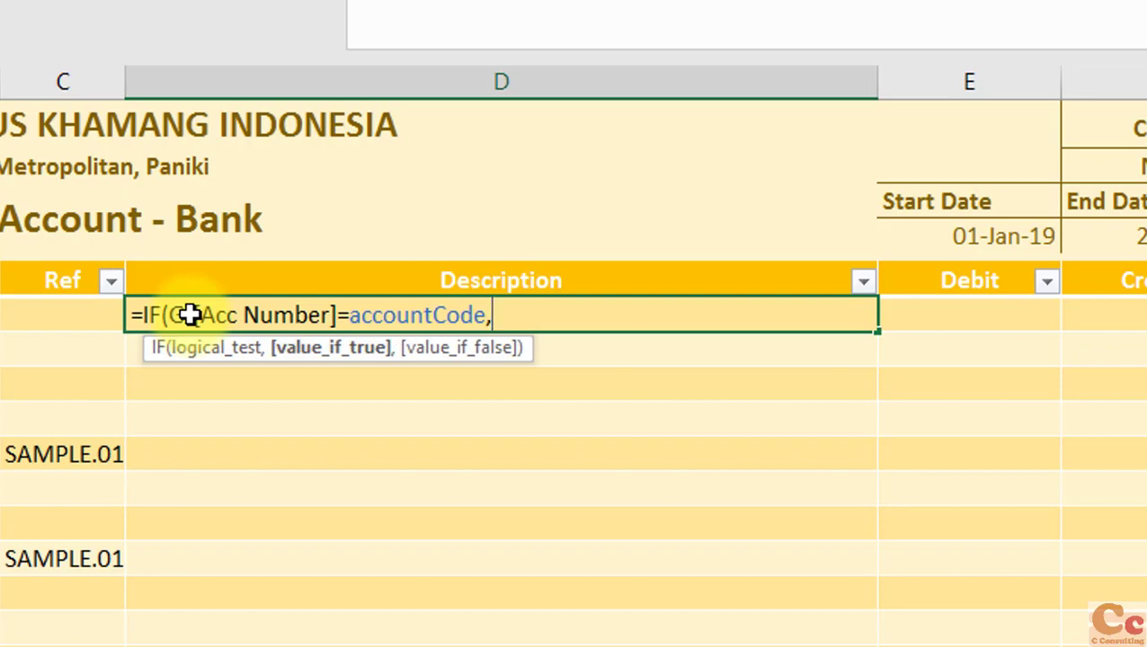
text(GJ[)
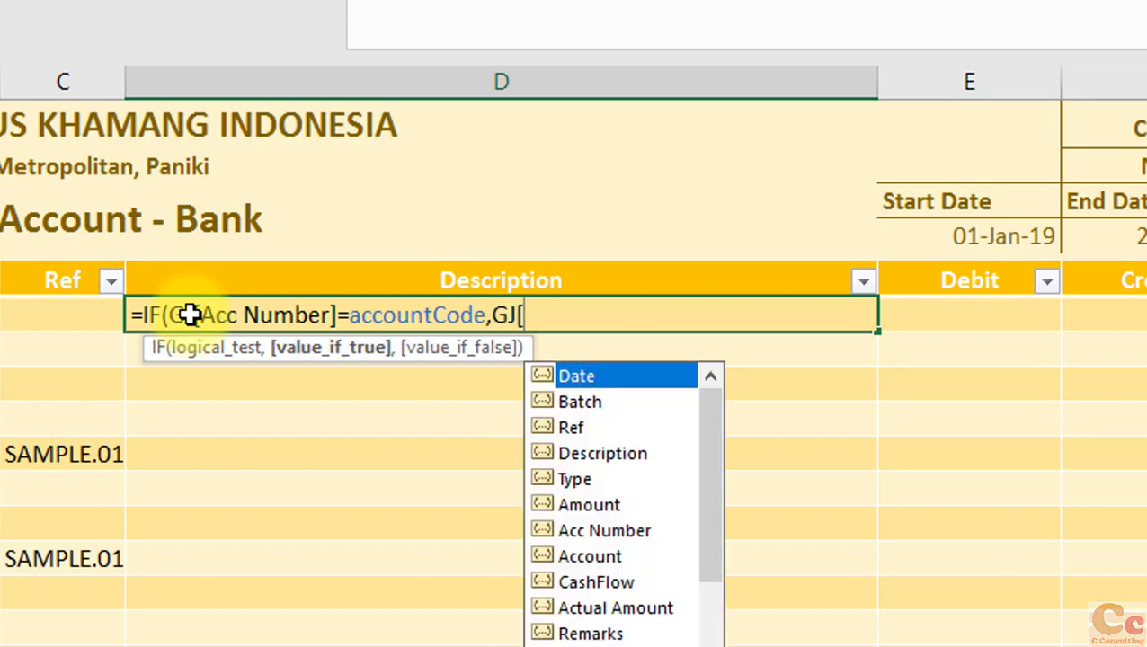
text(Date)
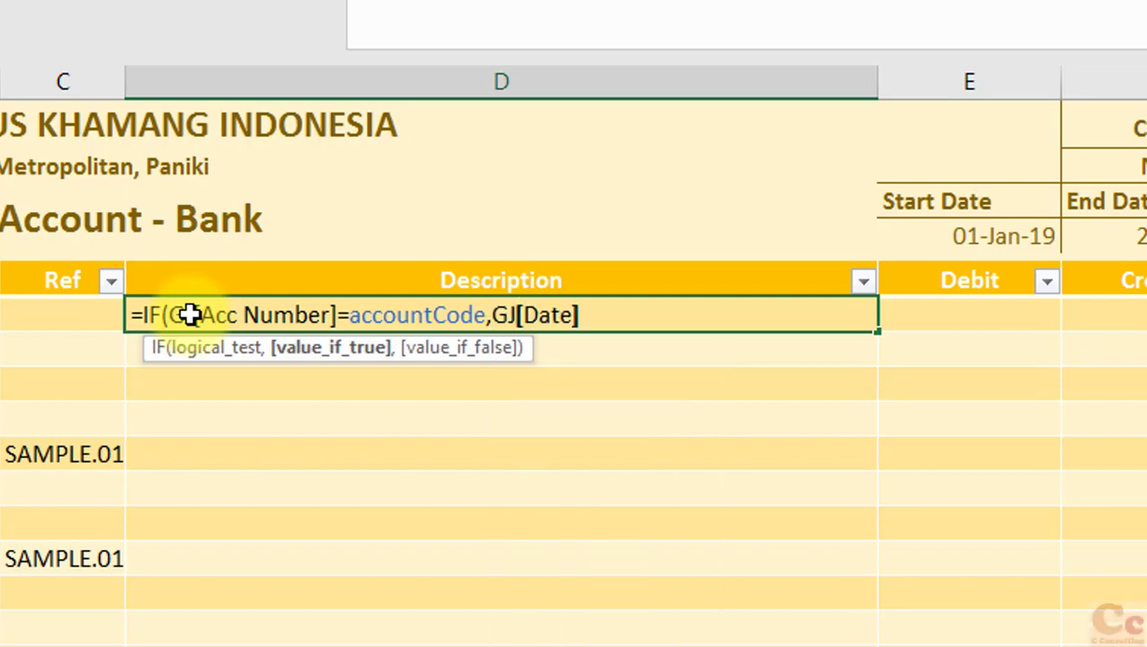
key(BackSpace)
key(BackSpace)
key(BackSpace)
key(BackSpace)
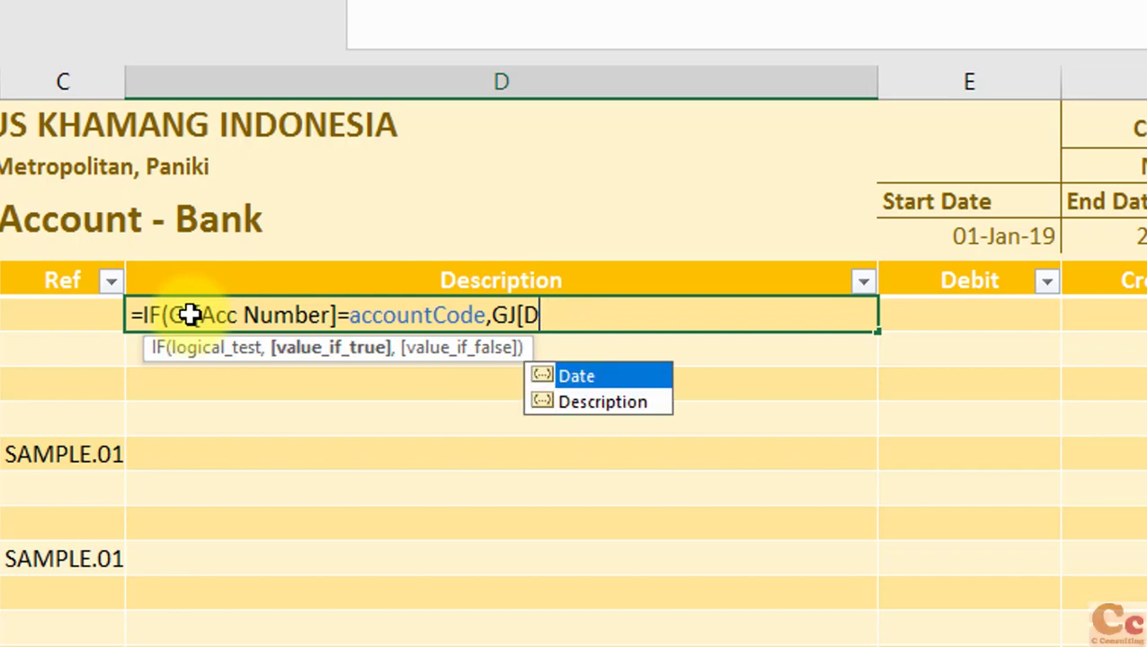
text(ES)
key(Tab)
text(,)
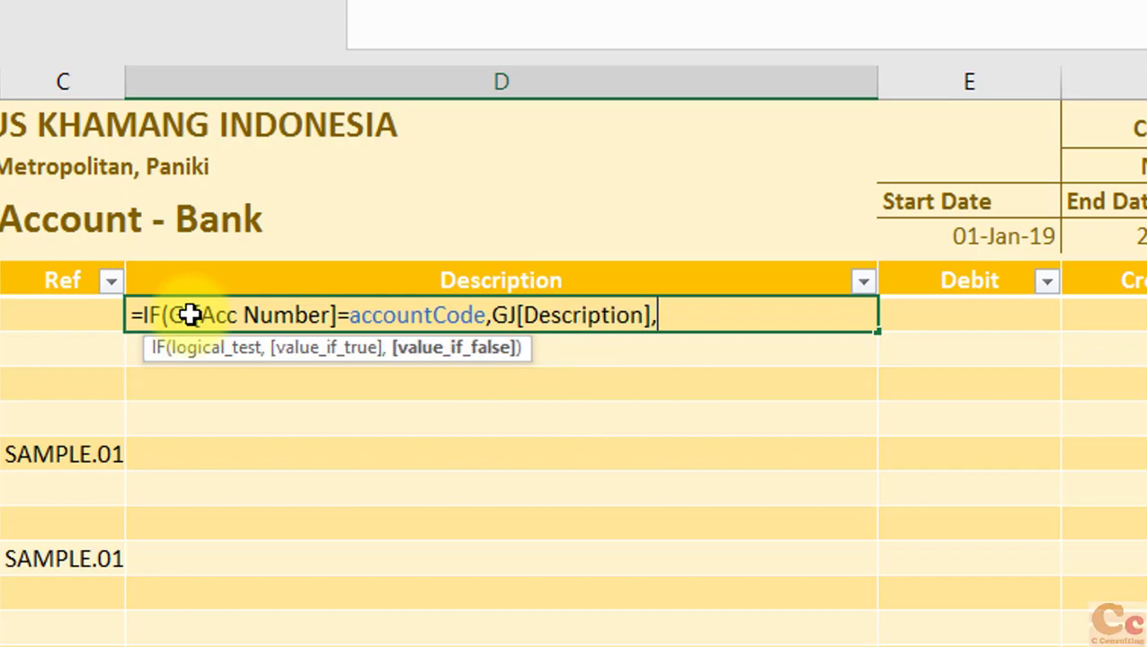
click(927, 328)
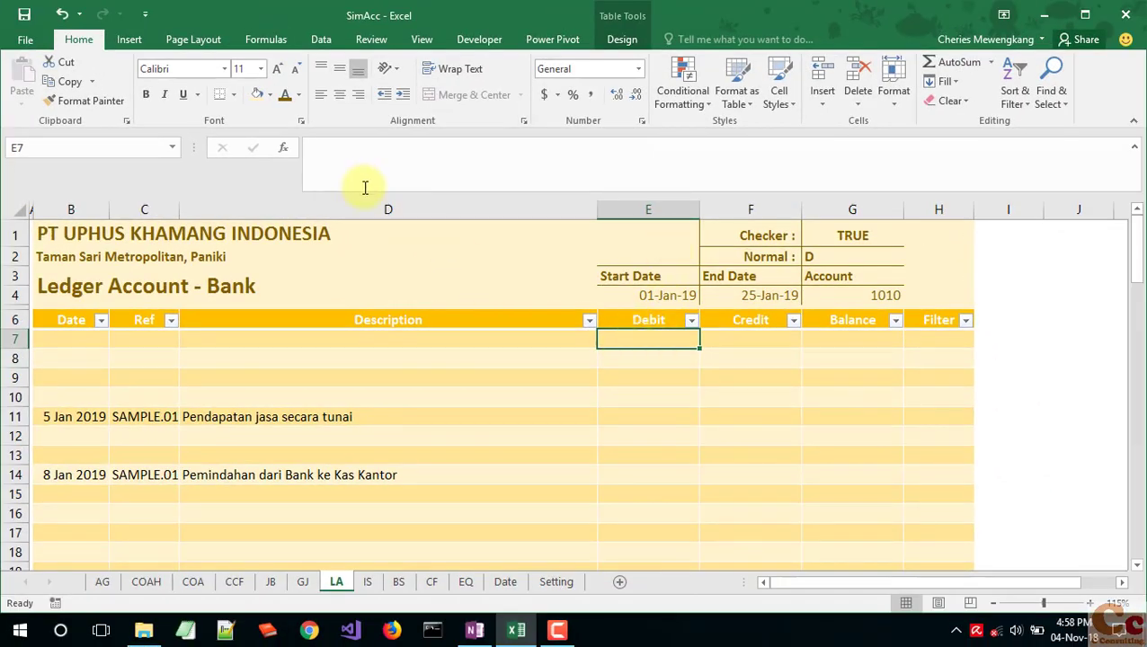
text(=if)
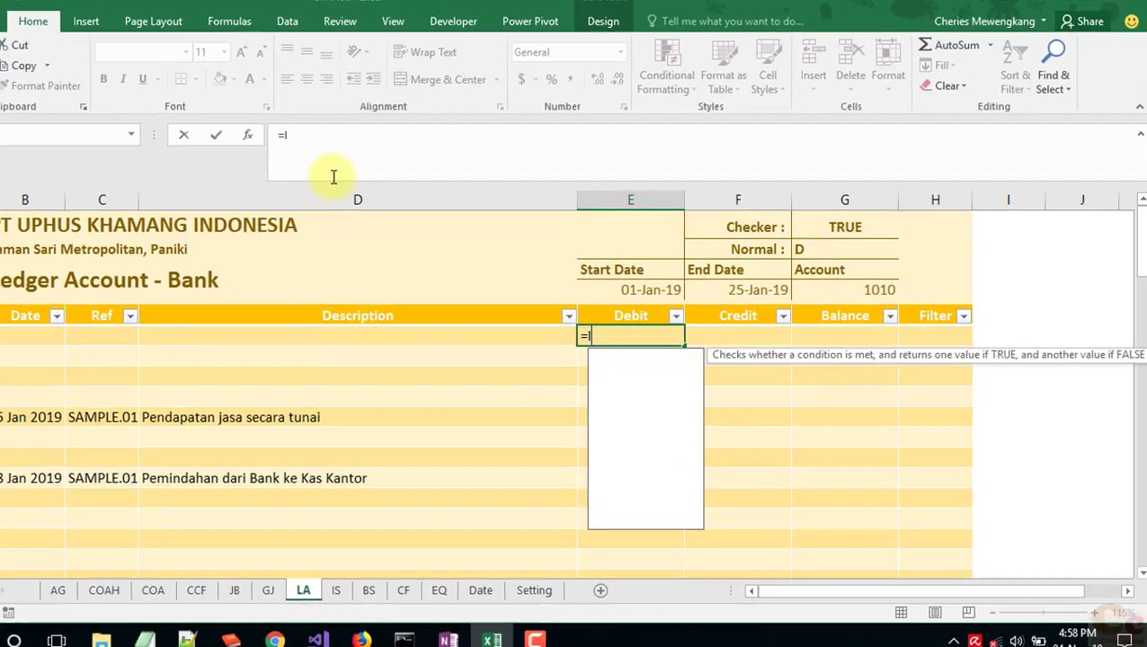
key(Tab)
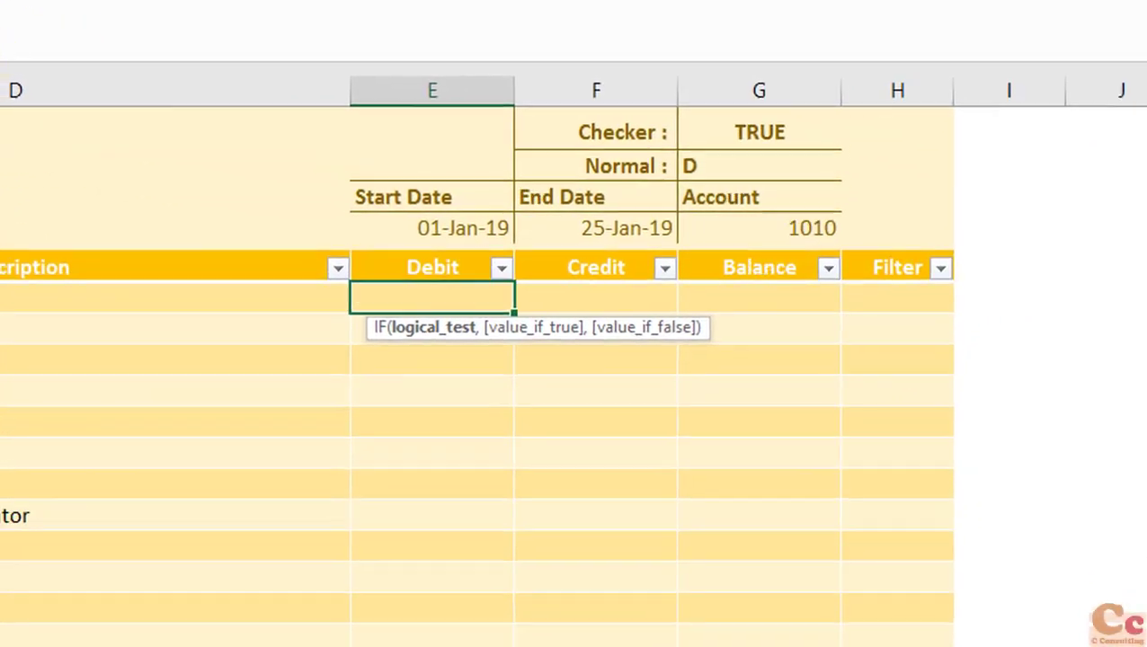
click(302, 584)
click(68, 324)
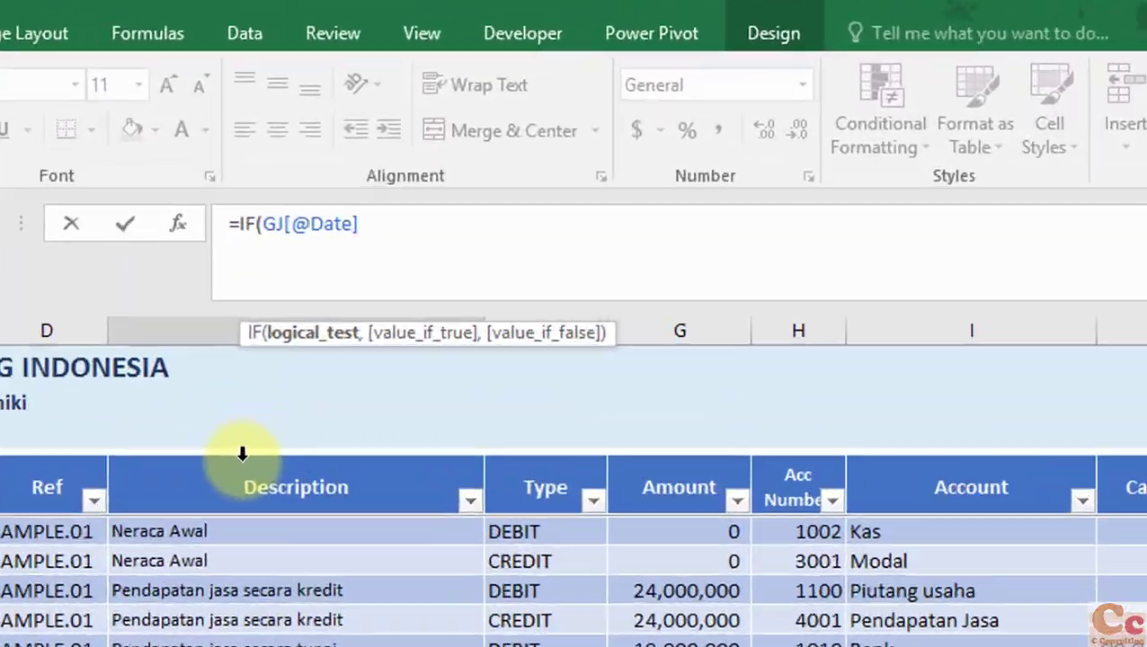
text(S)
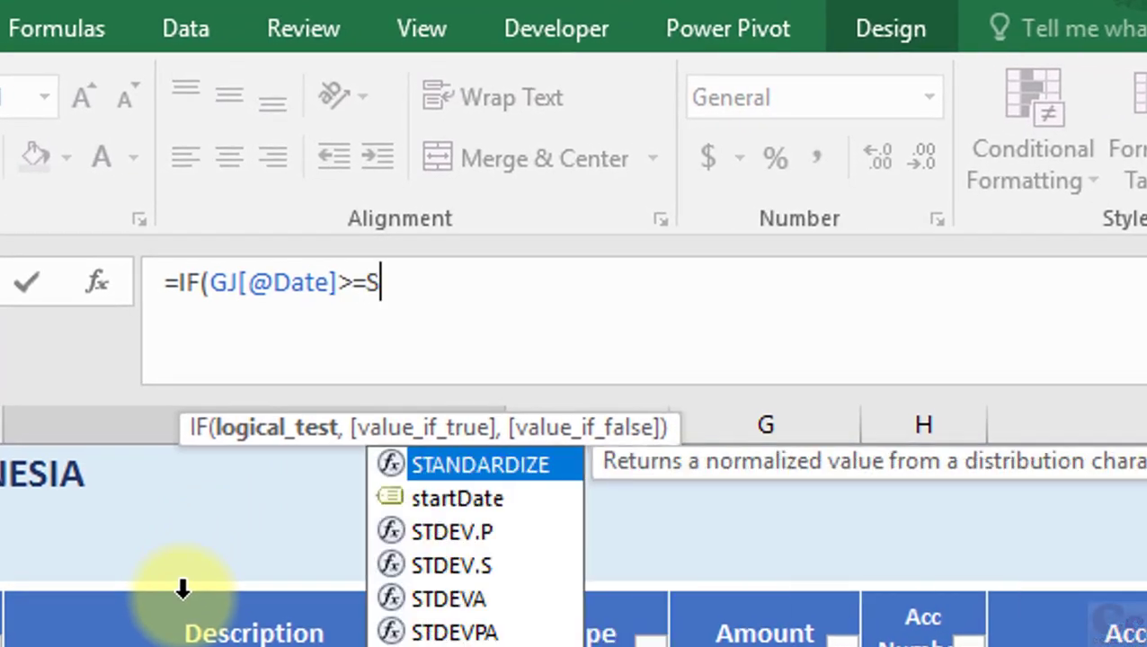
text(TAR)
key(Tab)
text(,)
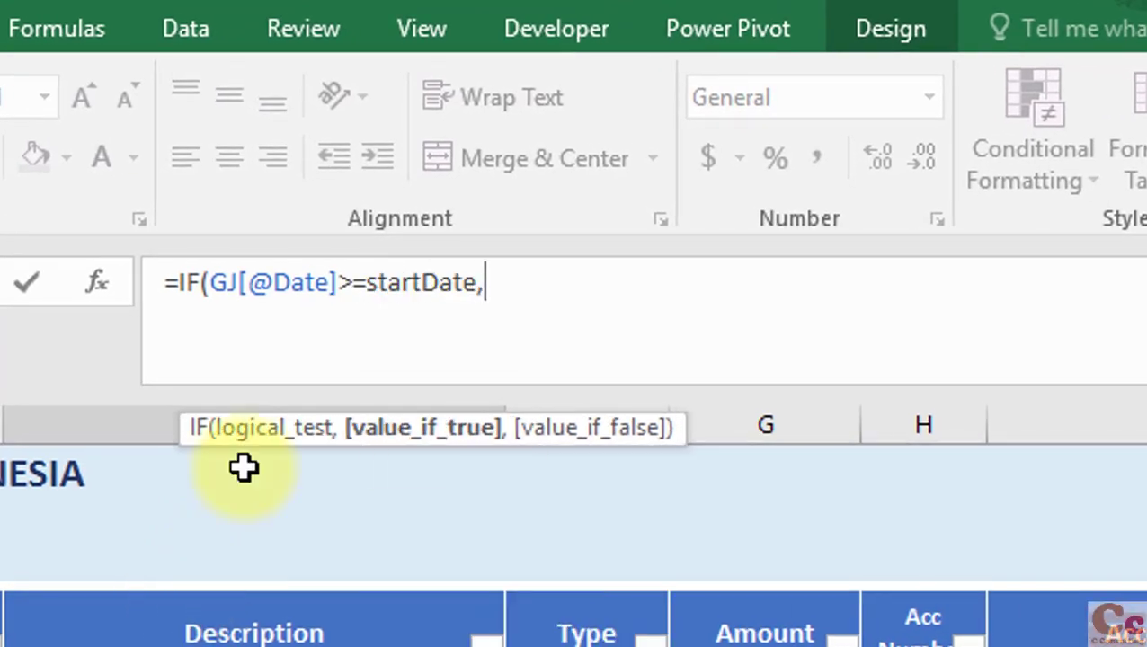
click(210, 286)
text(AND)
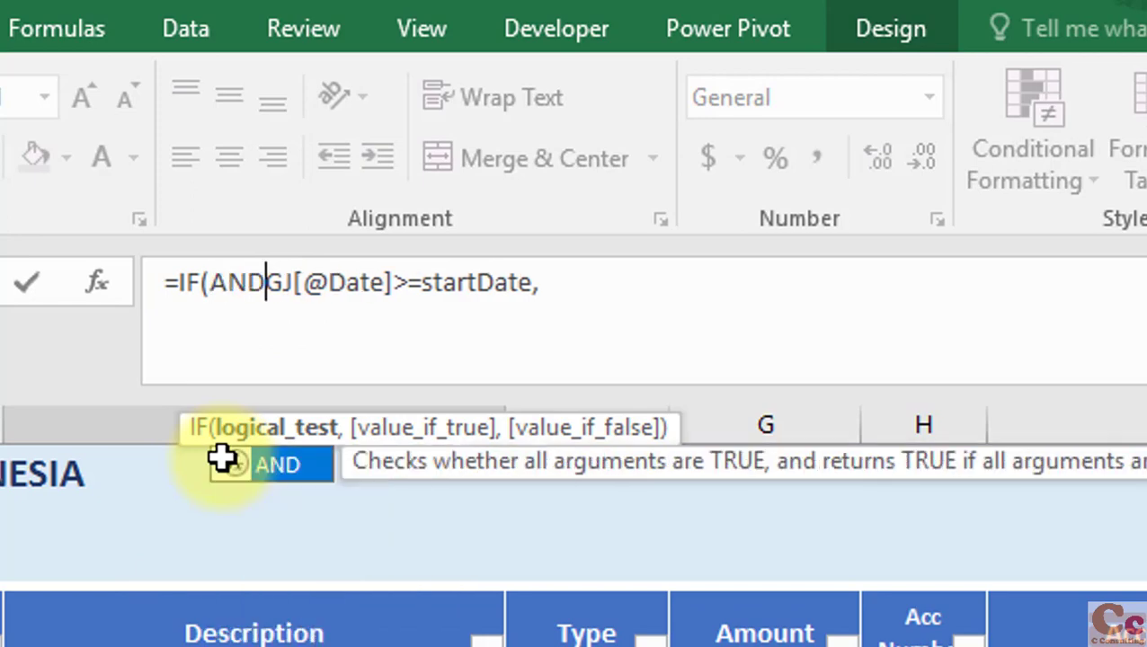
key(Tab)
key(End)
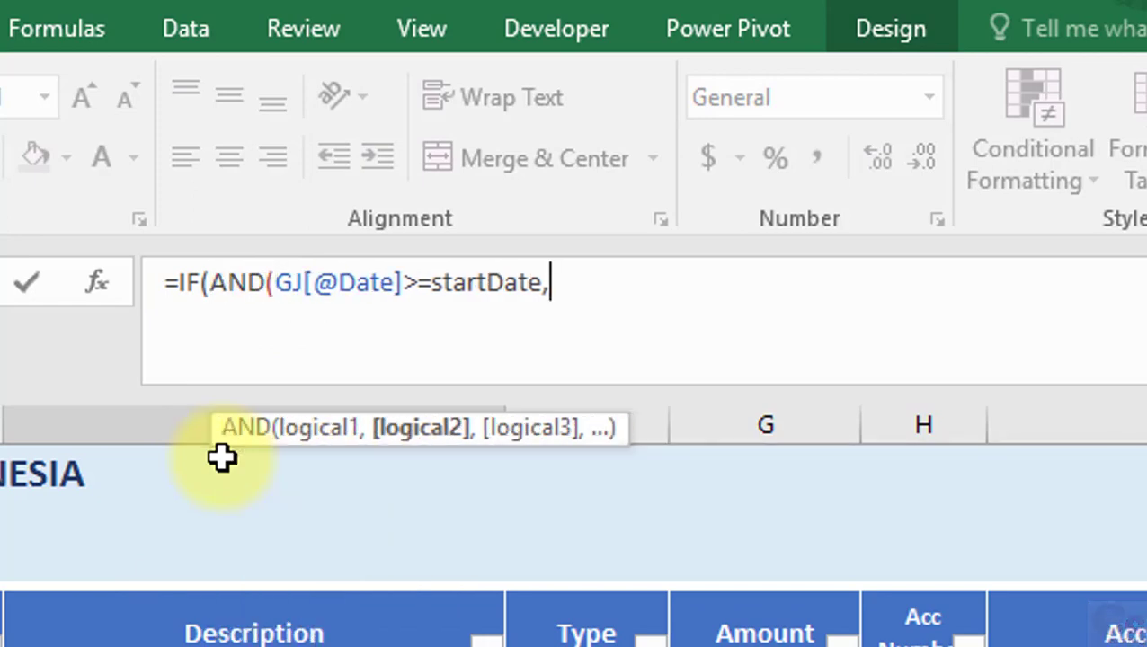
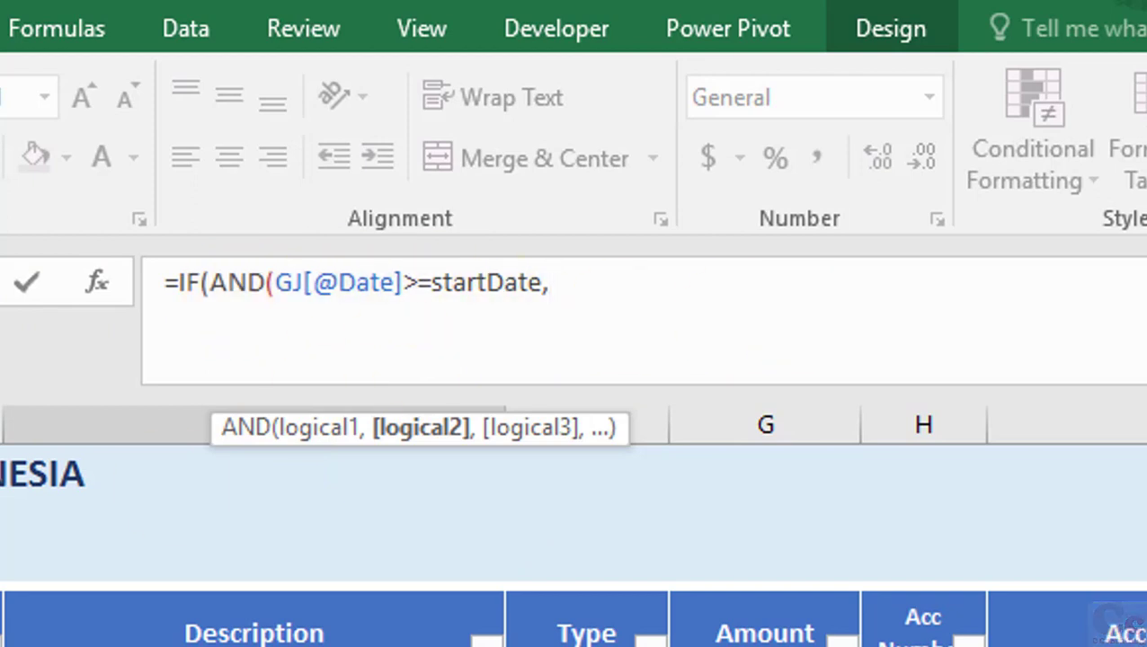
Step: Complete E7's formula to return the GJ Amount for DEBIT rows matching account and date range, else 0
text(GJ[@Date]<)
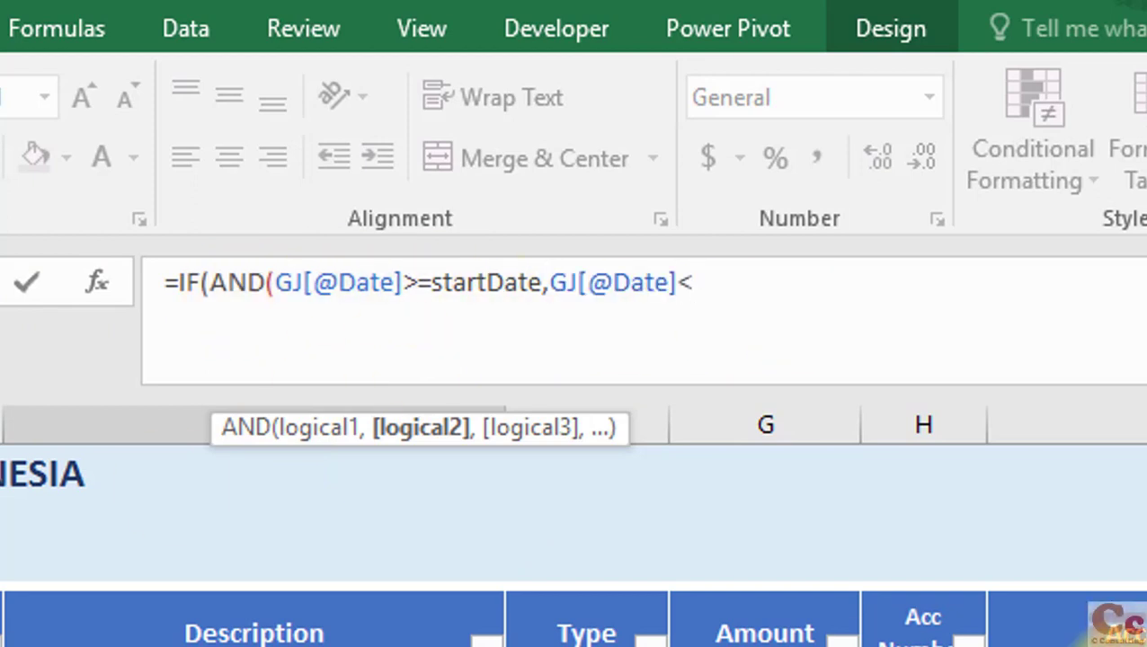
text(=END)
key(Tab)
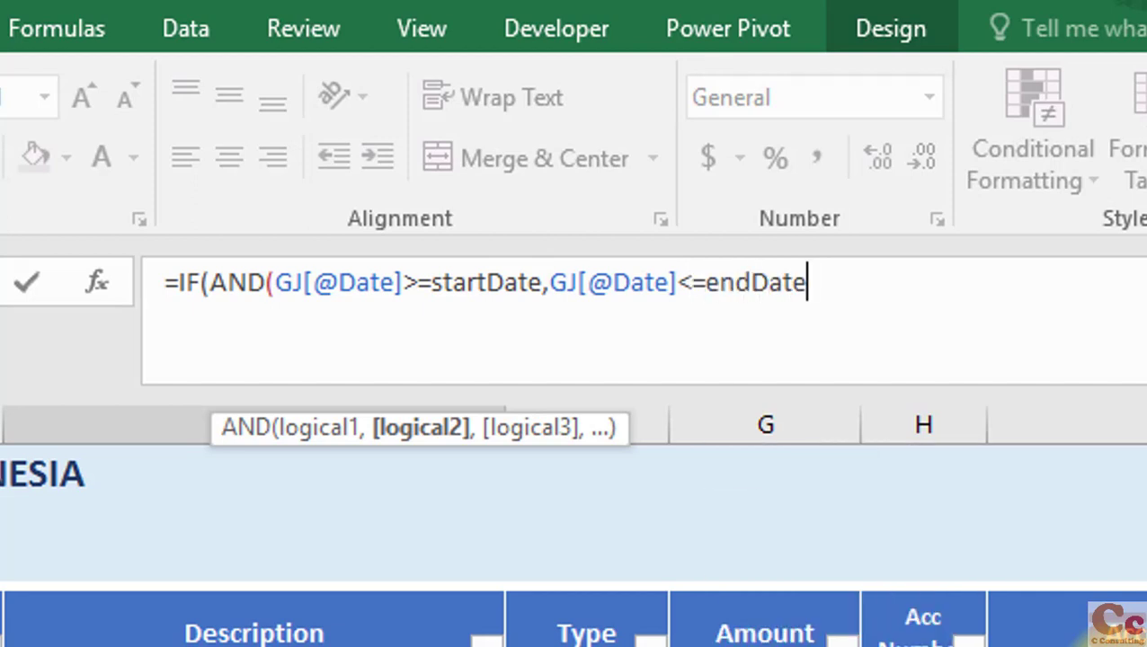
text(,)
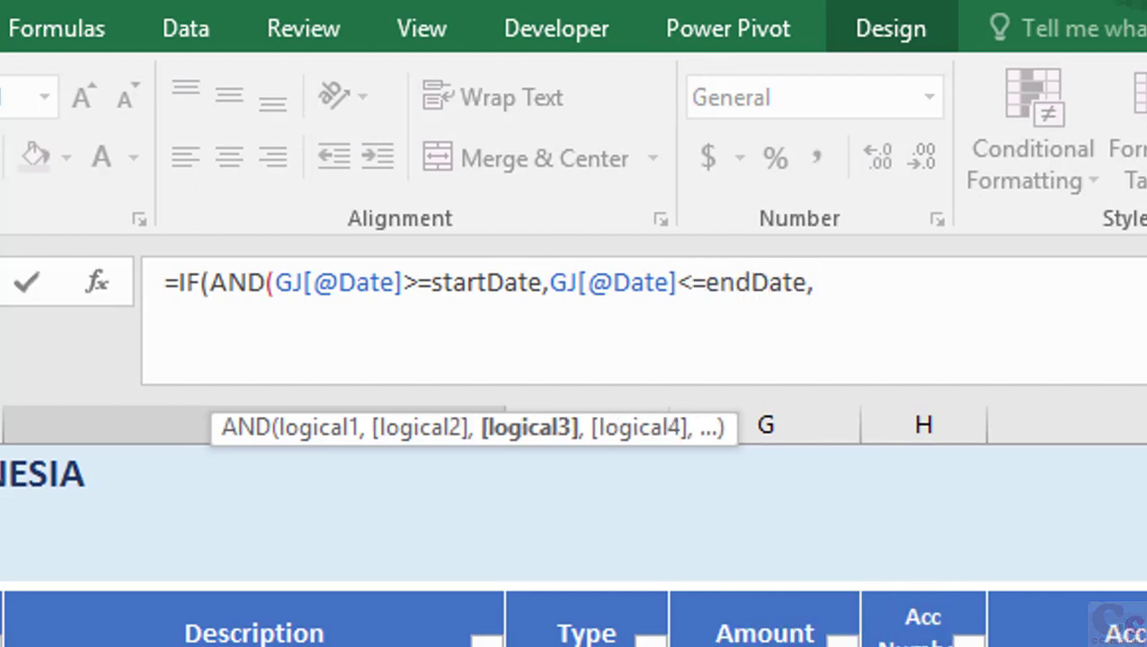
text(GJ[@[Acc Number]])
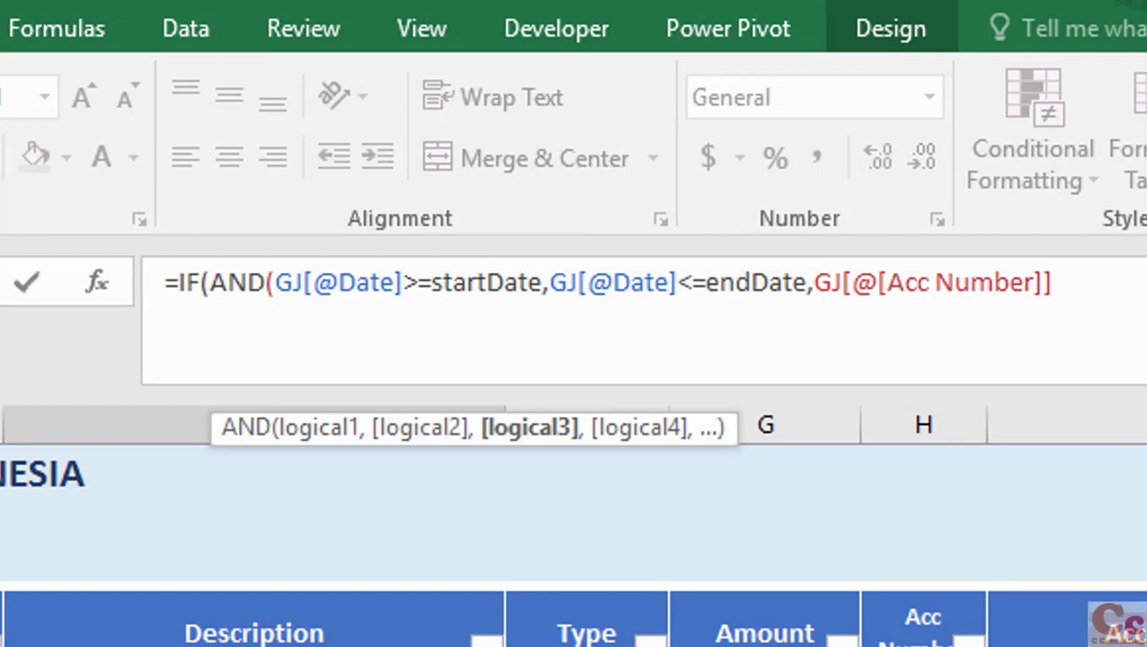
text(=)
text(ACCO)
text(U)
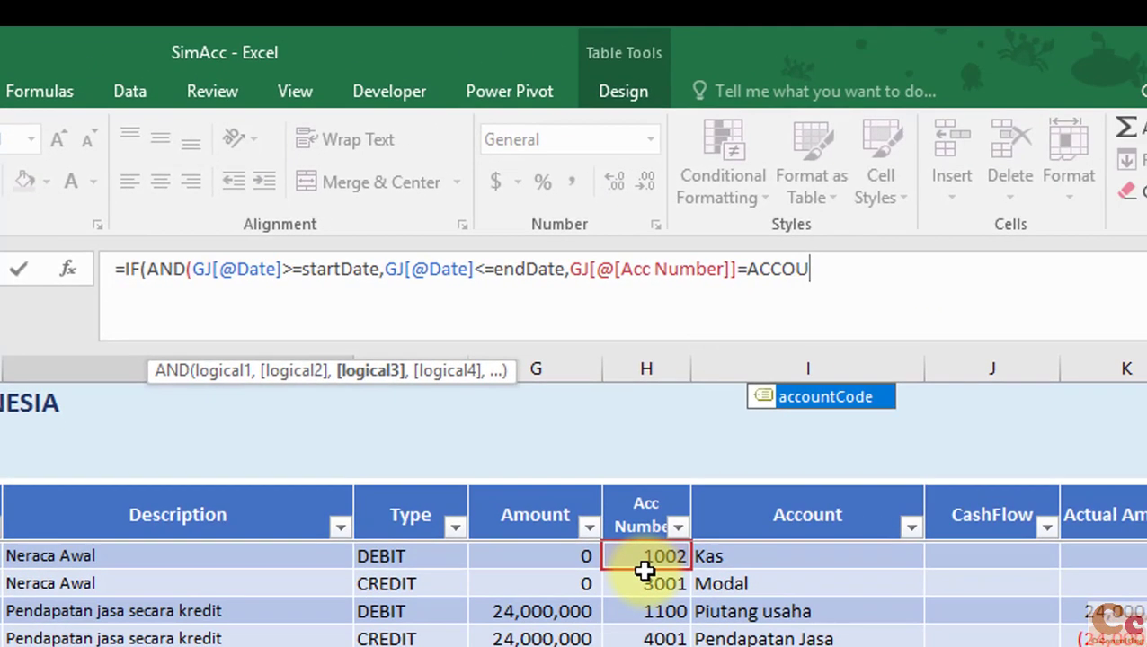
key(Tab)
text(,)
click(409, 557)
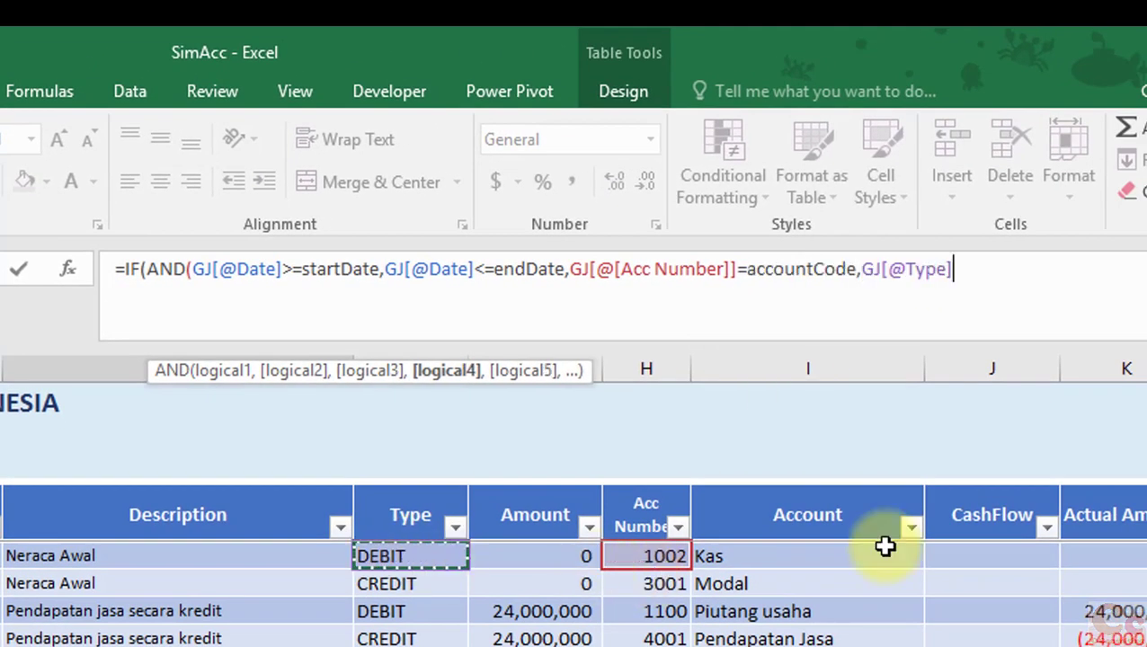
text(=)
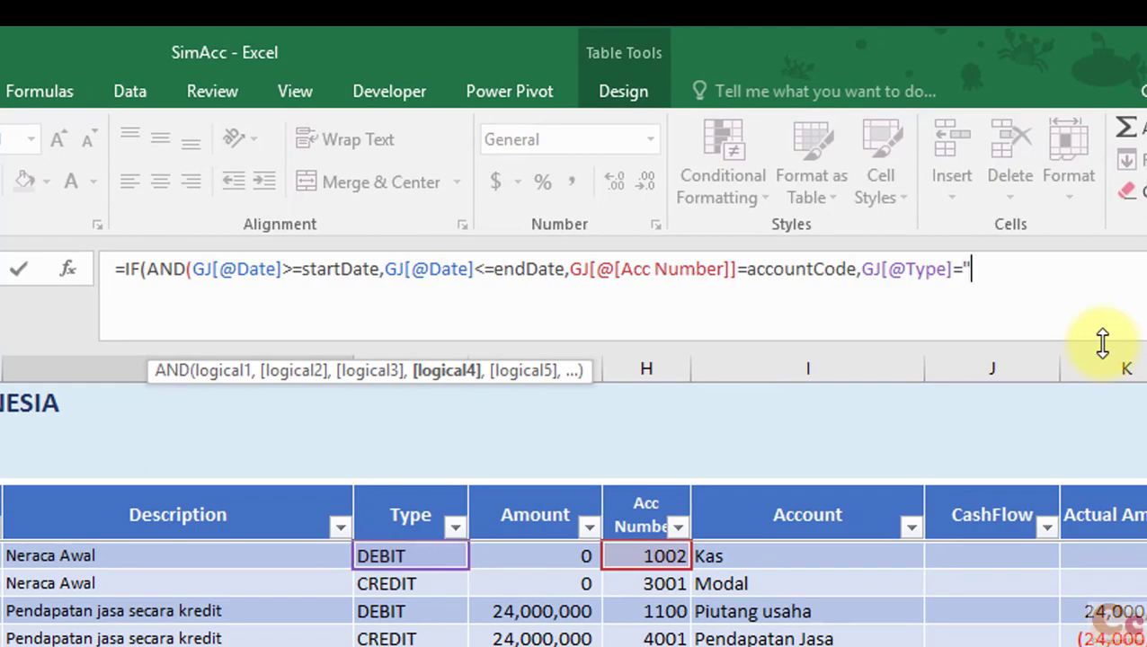
text(,)
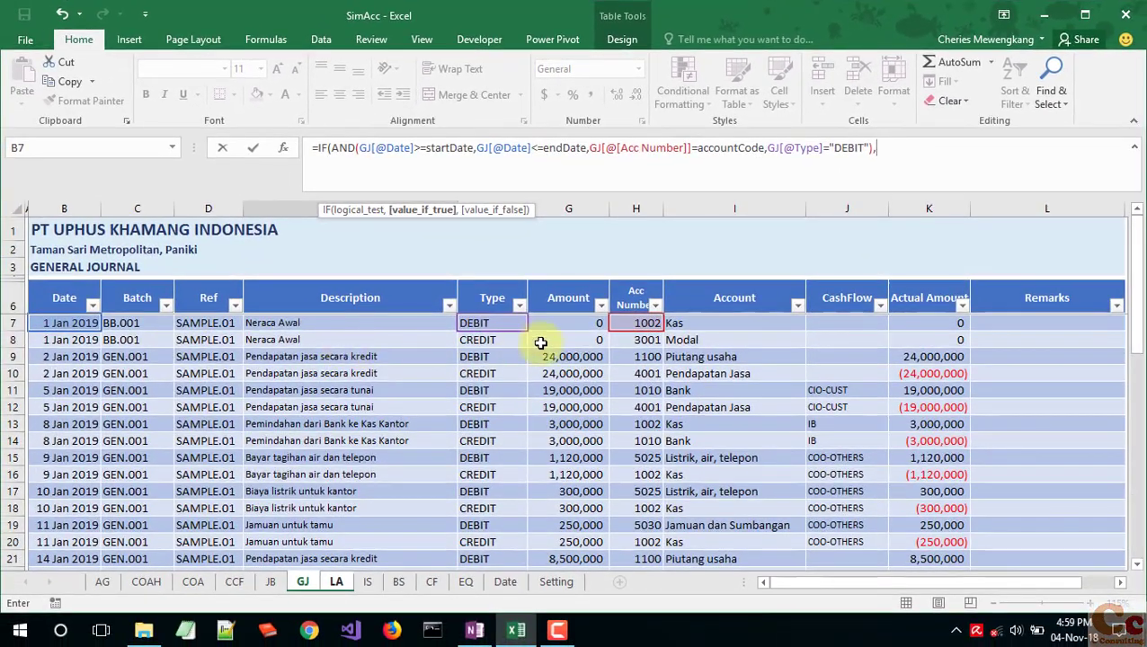
click(549, 326)
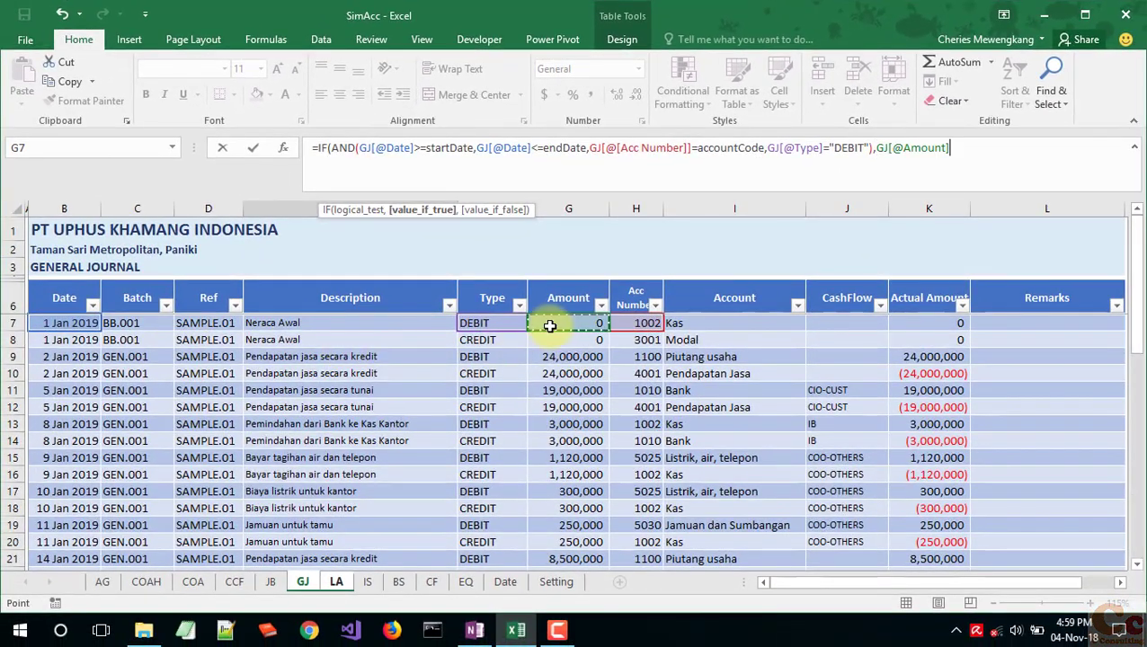
text(,0))
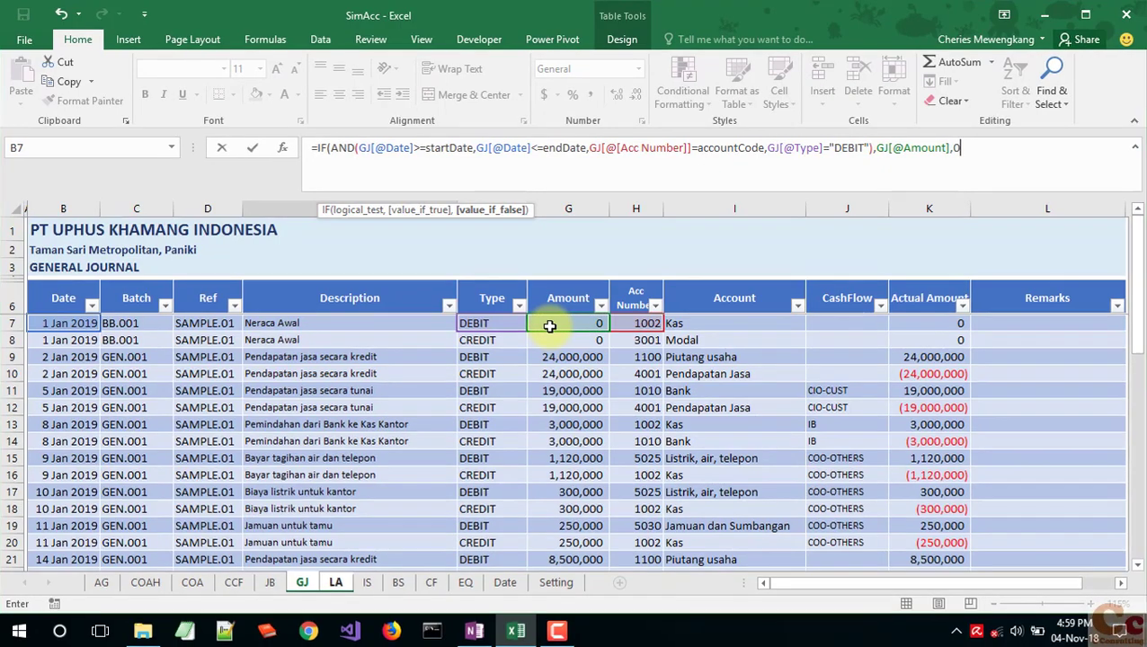
key(Return)
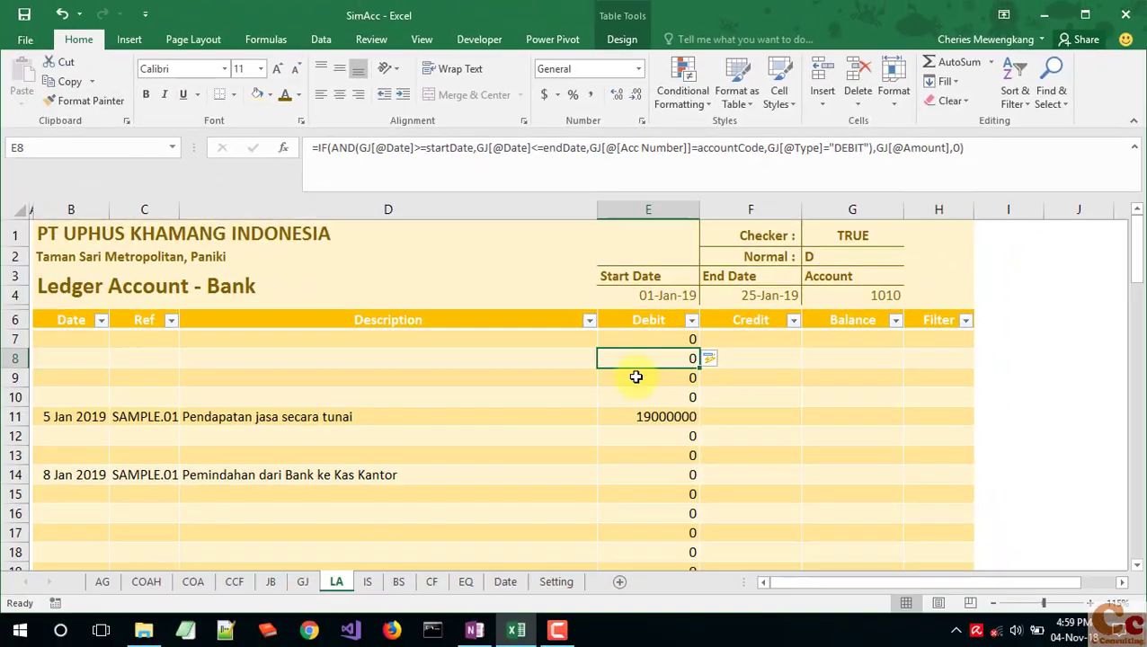
Step: Copy the Debit formula into F7 and change its type criterion from DEBIT to KREDIT
click(651, 339)
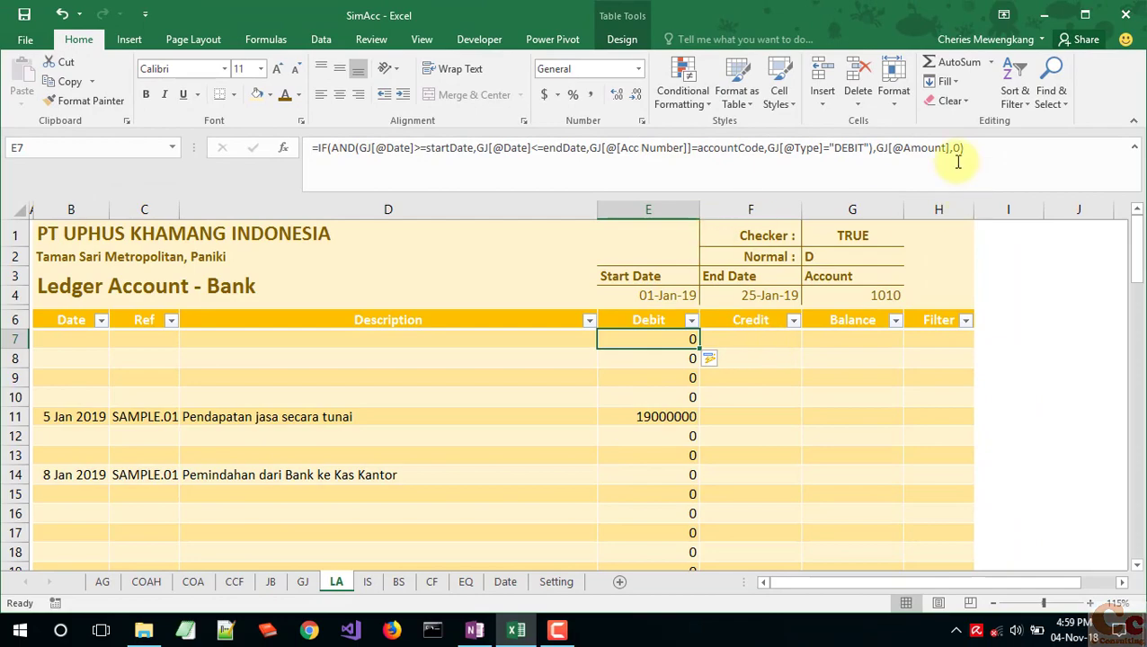
drag(963, 148, 435, 127)
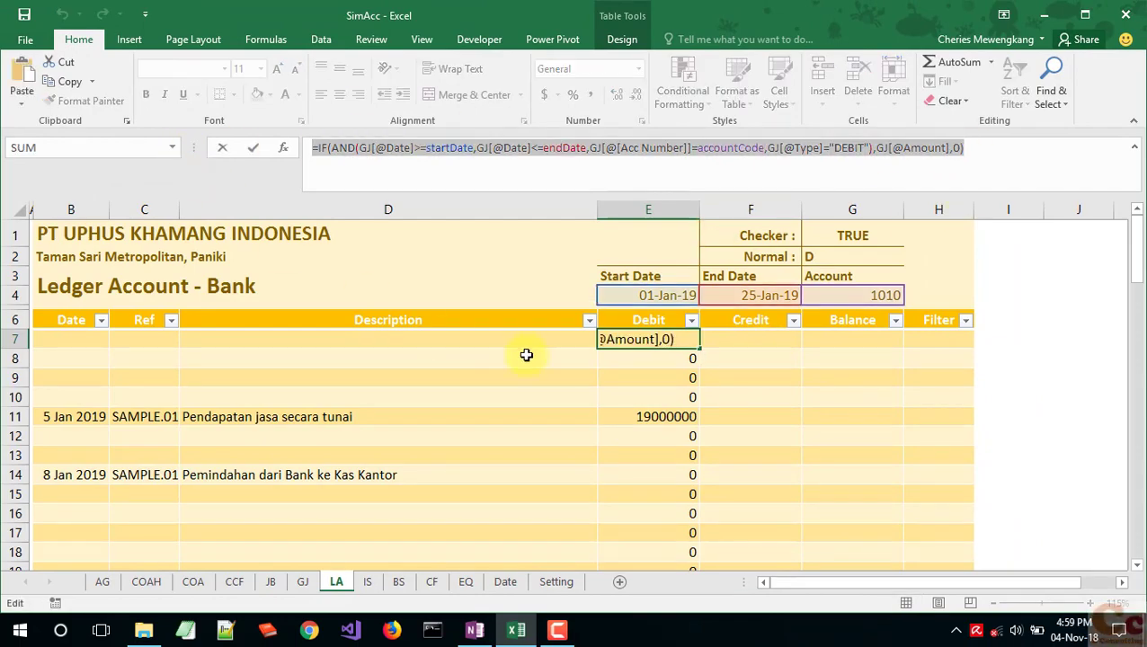
key(Escape)
click(745, 340)
click(331, 150)
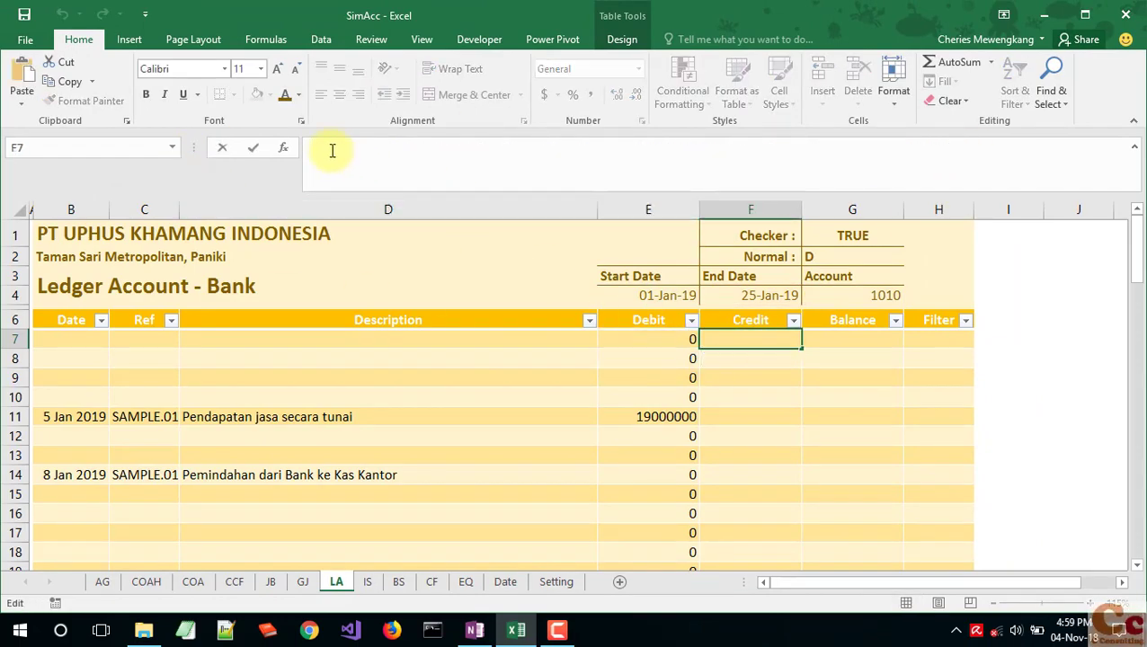
key(ctrl+v)
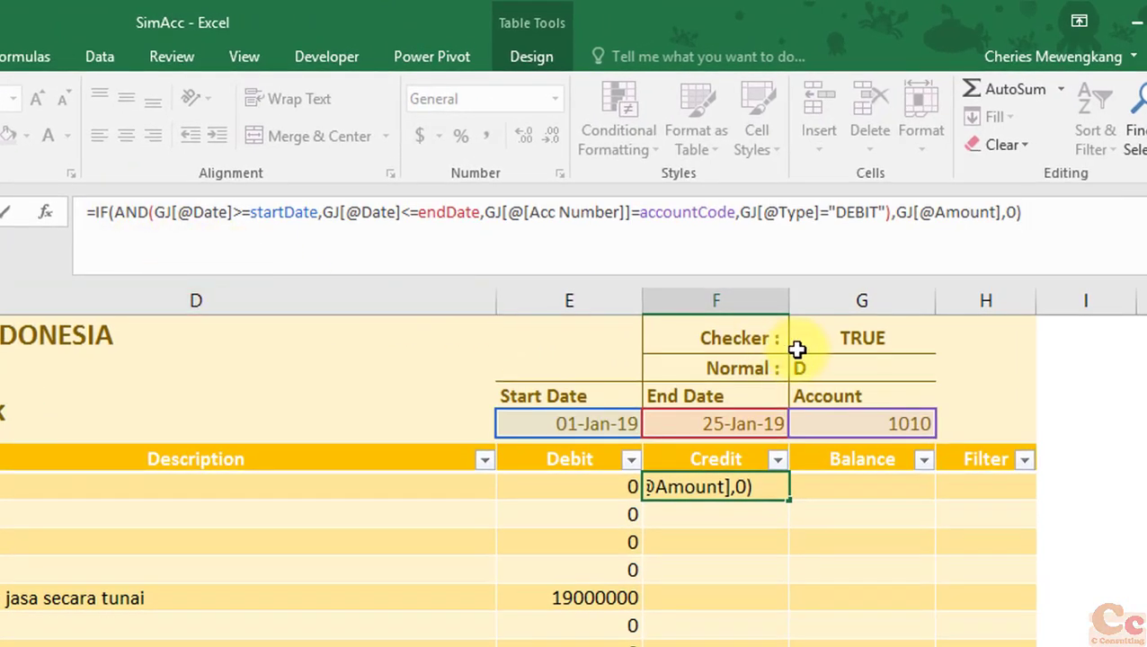
click(881, 211)
key(BackSpace)
key(BackSpace)
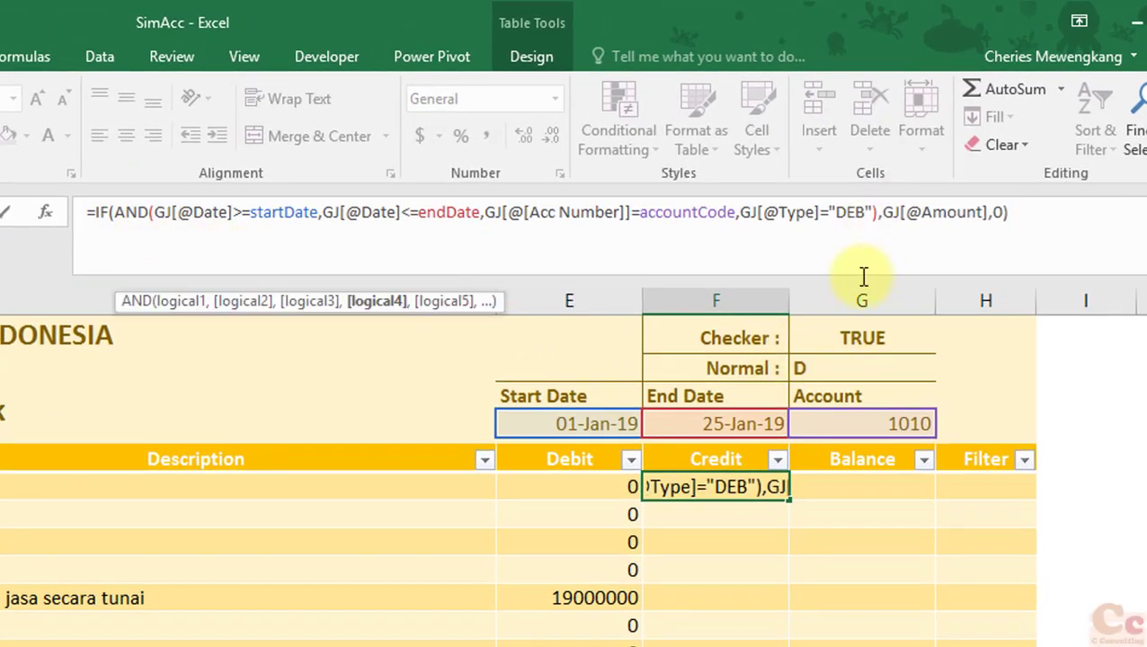
key(BackSpace)
key(BackSpace)
key(BackSpace)
text(kre)
key(BackSpace)
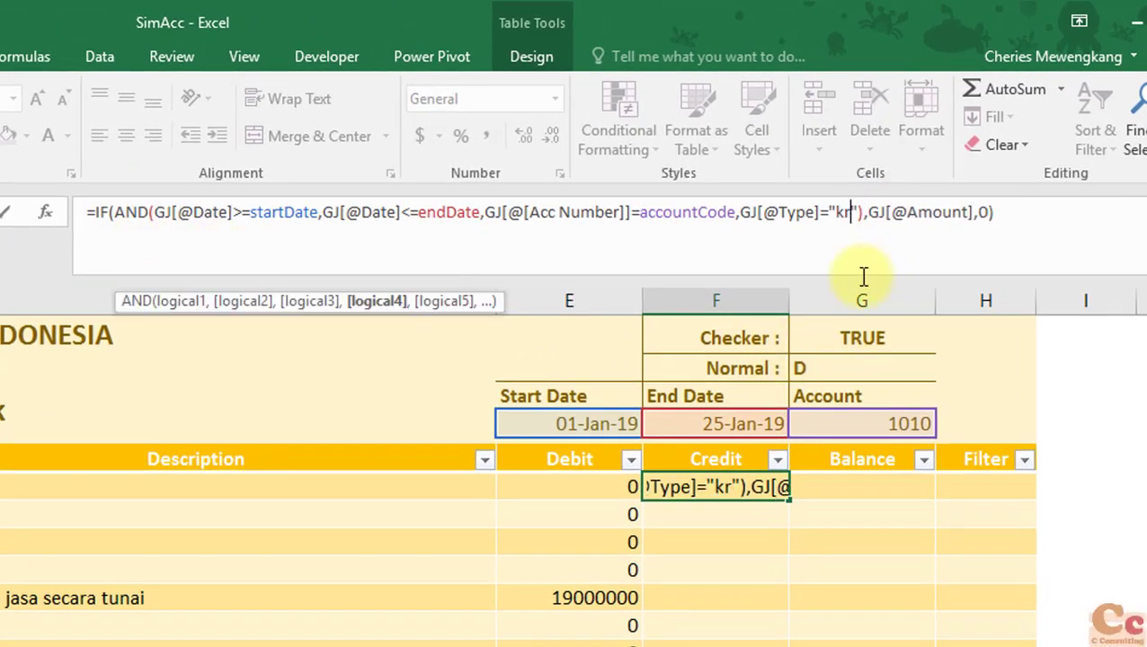
key(BackSpace)
key(BackSpace)
text(KREDIT)
key(Return)
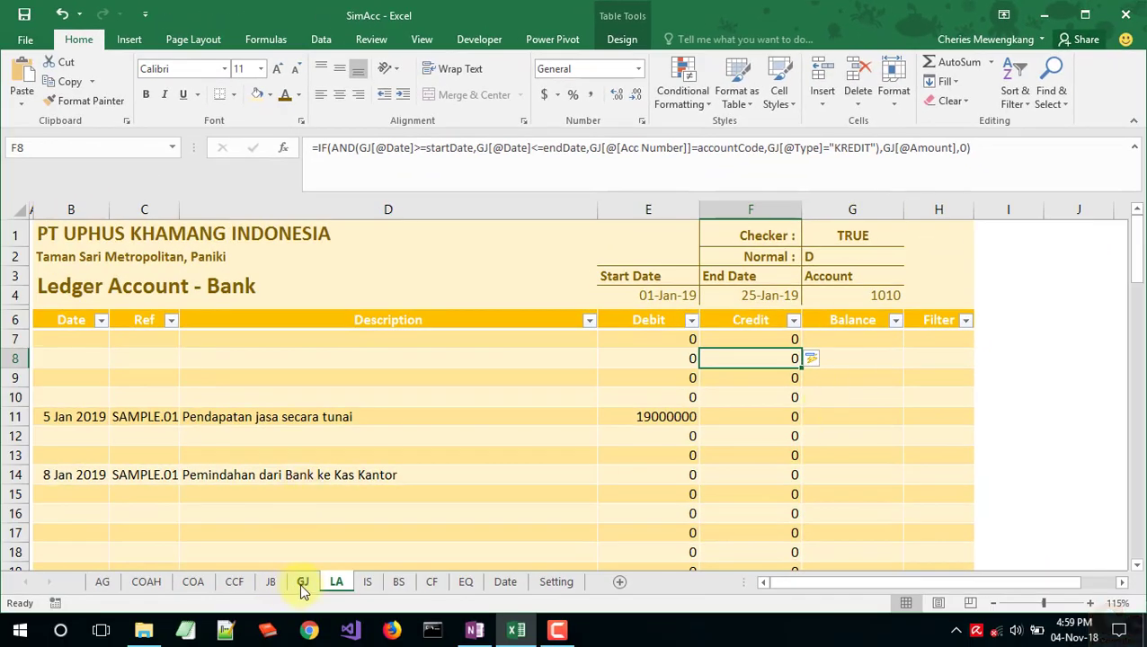
Step: Correct F7's criterion to CREDIT after checking the GJ sheet's Type values
click(303, 586)
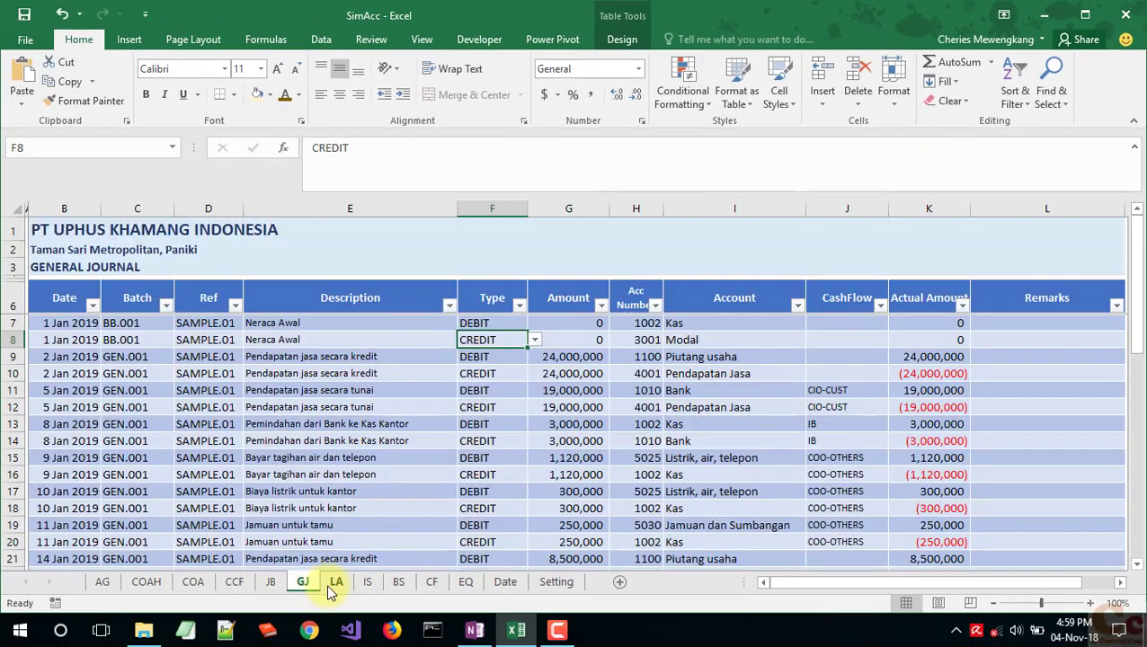
click(758, 339)
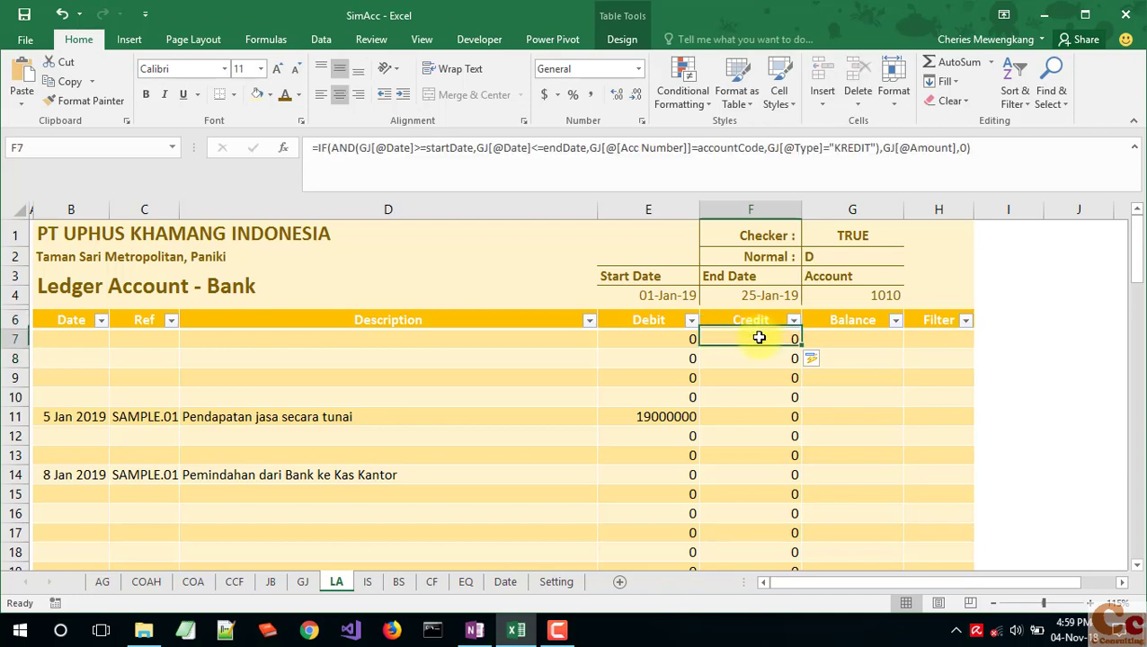
click(842, 153)
key(BackSpace)
text(C)
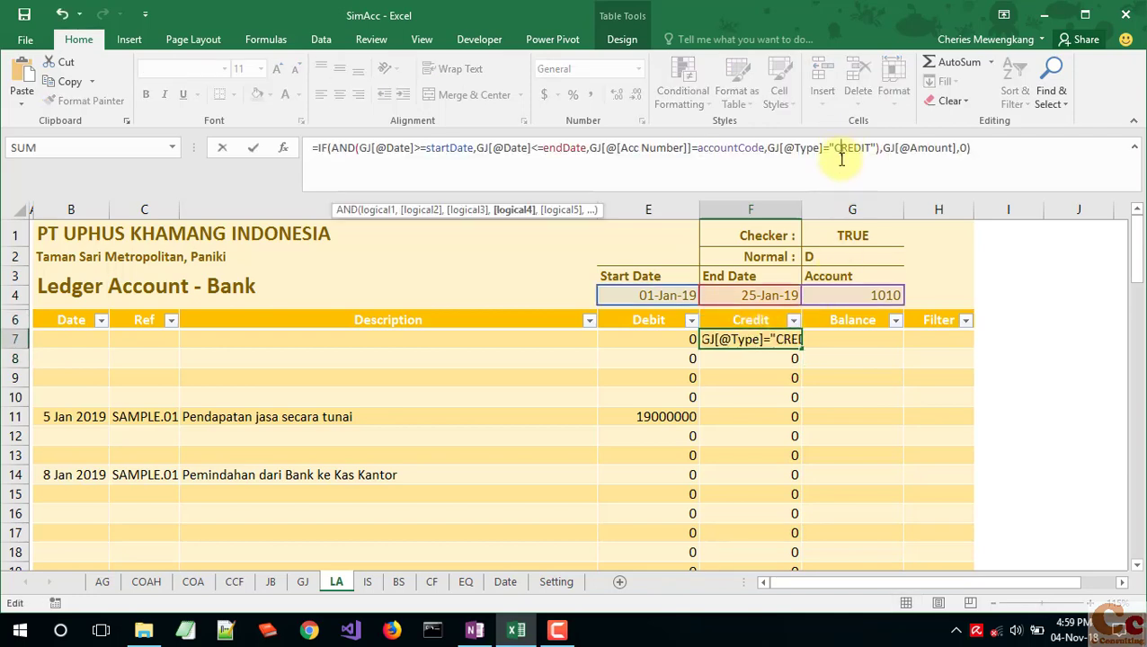
key(Return)
scroll(671, 427, down, 2)
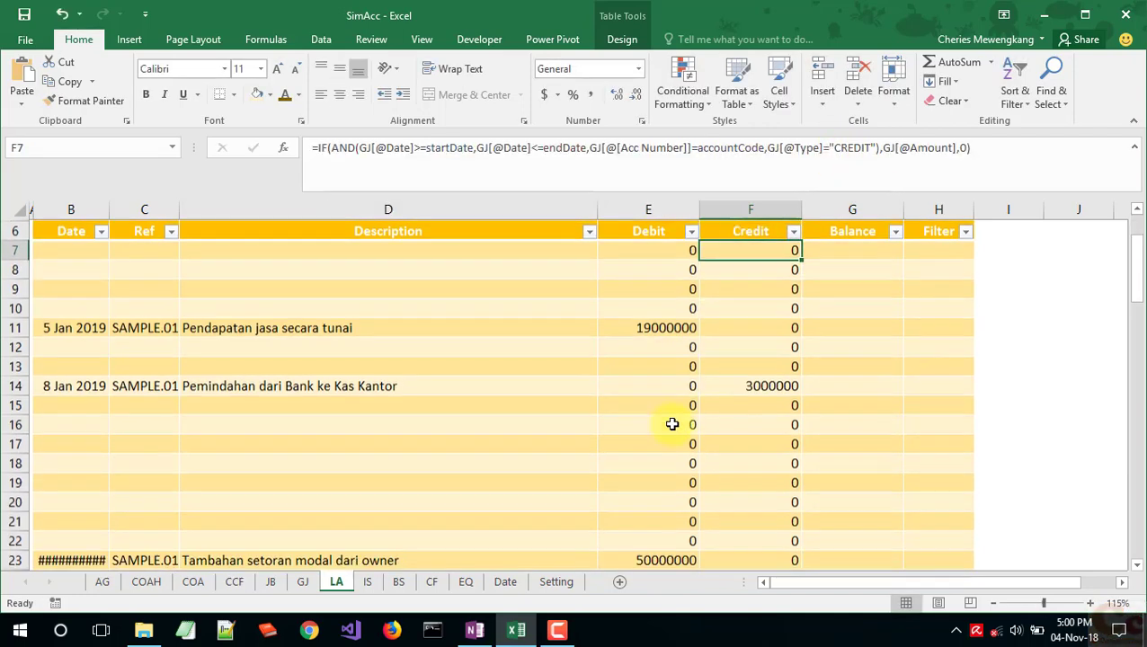
key(Up)
scroll(671, 428, up, 2)
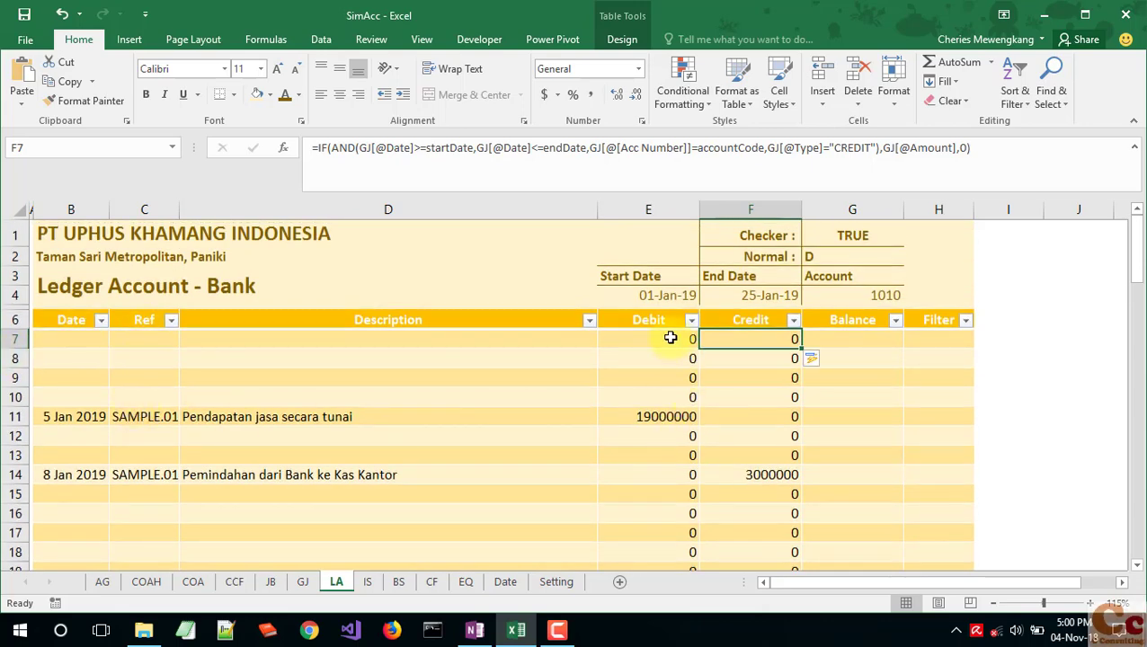
click(942, 336)
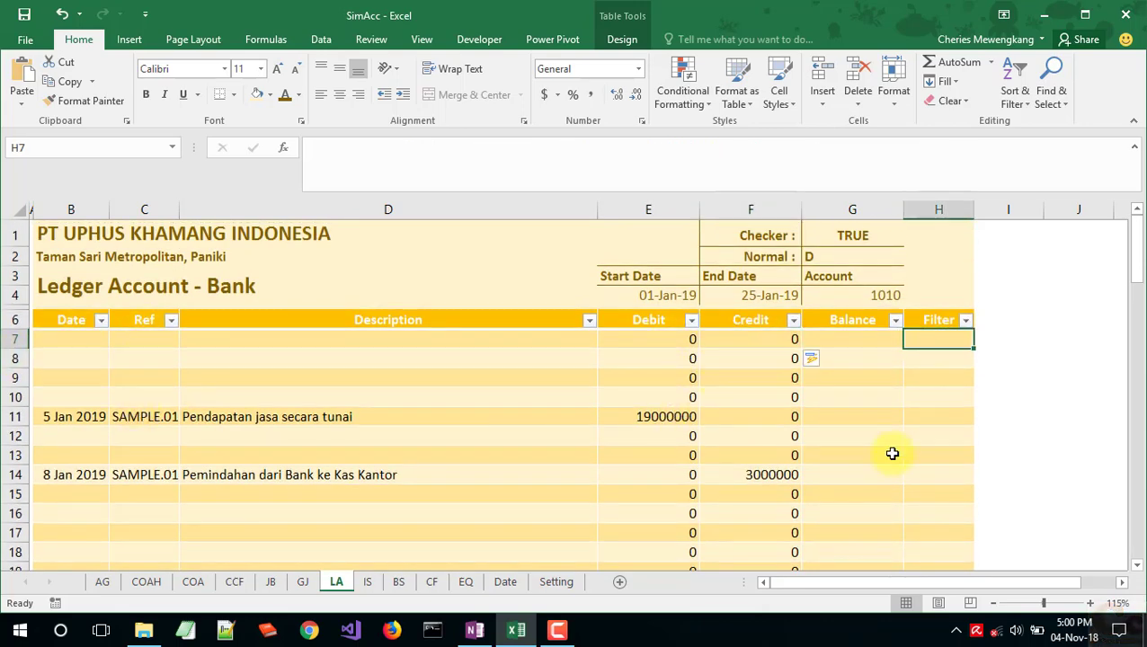
text(=)
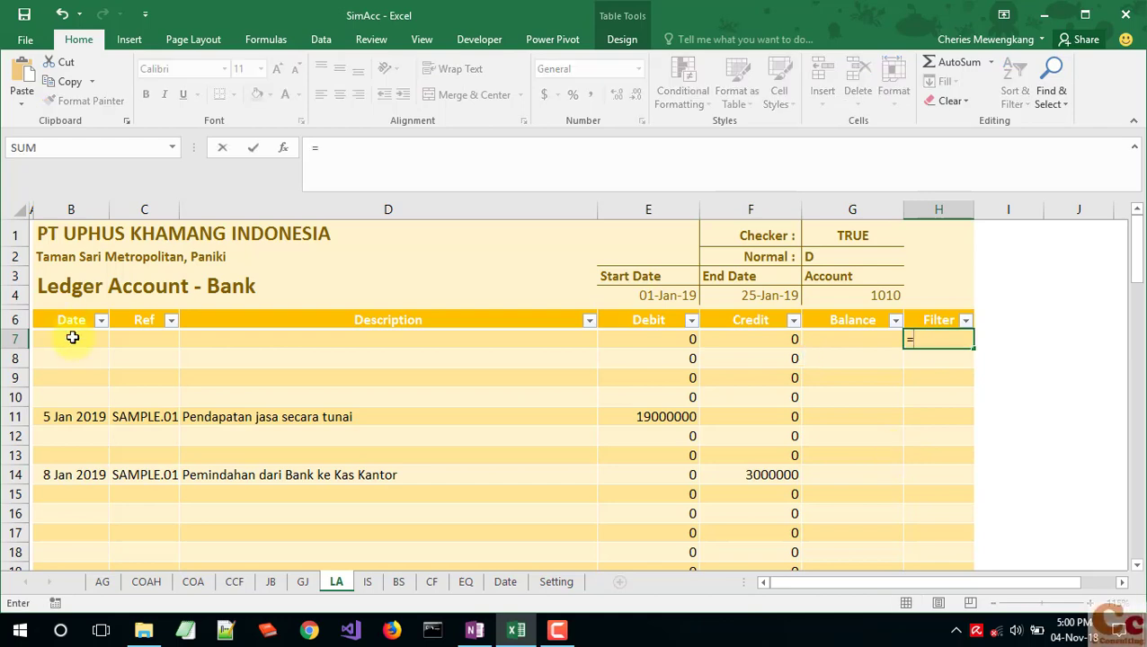
click(72, 337)
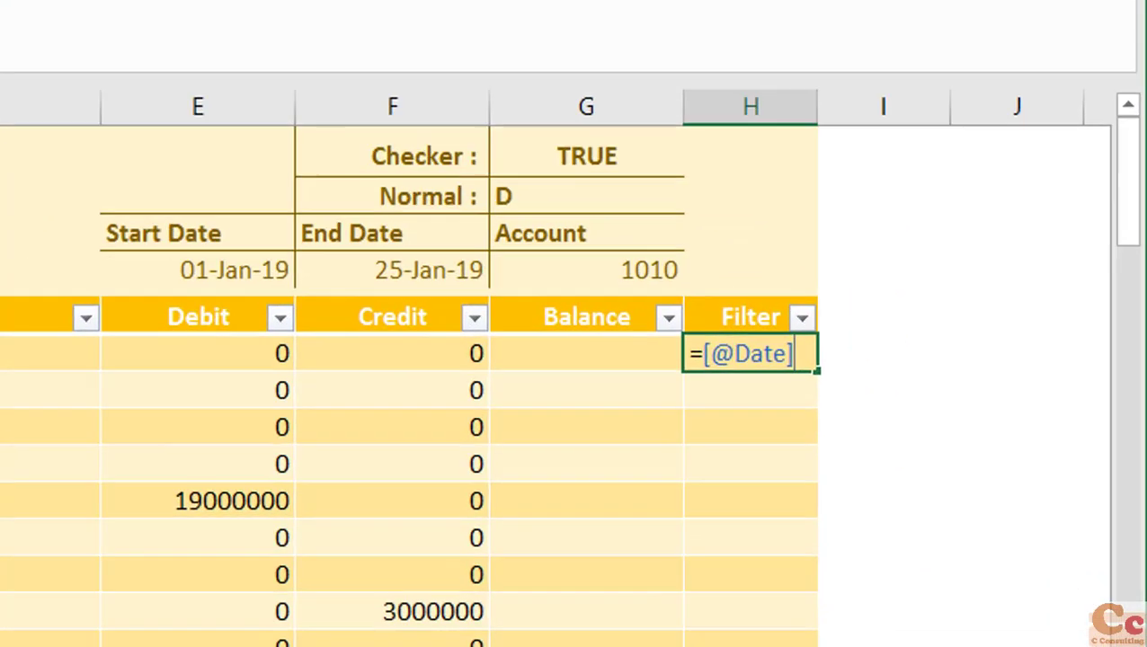
key(ctrl+Return)
text(=)
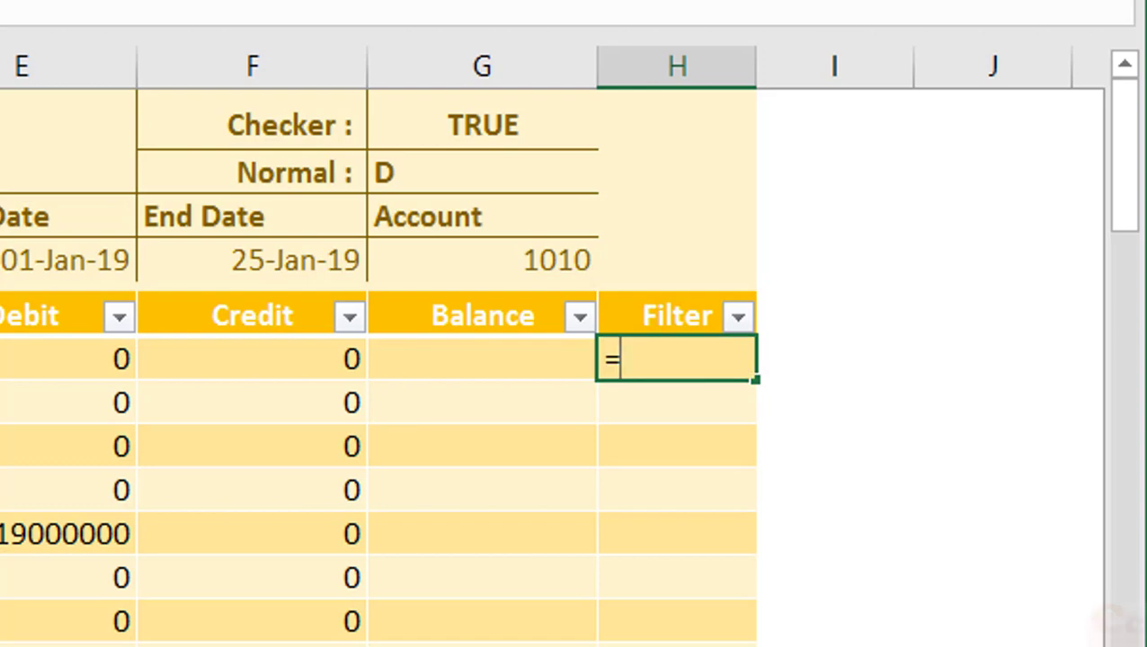
text(IF)
key(BackSpace)
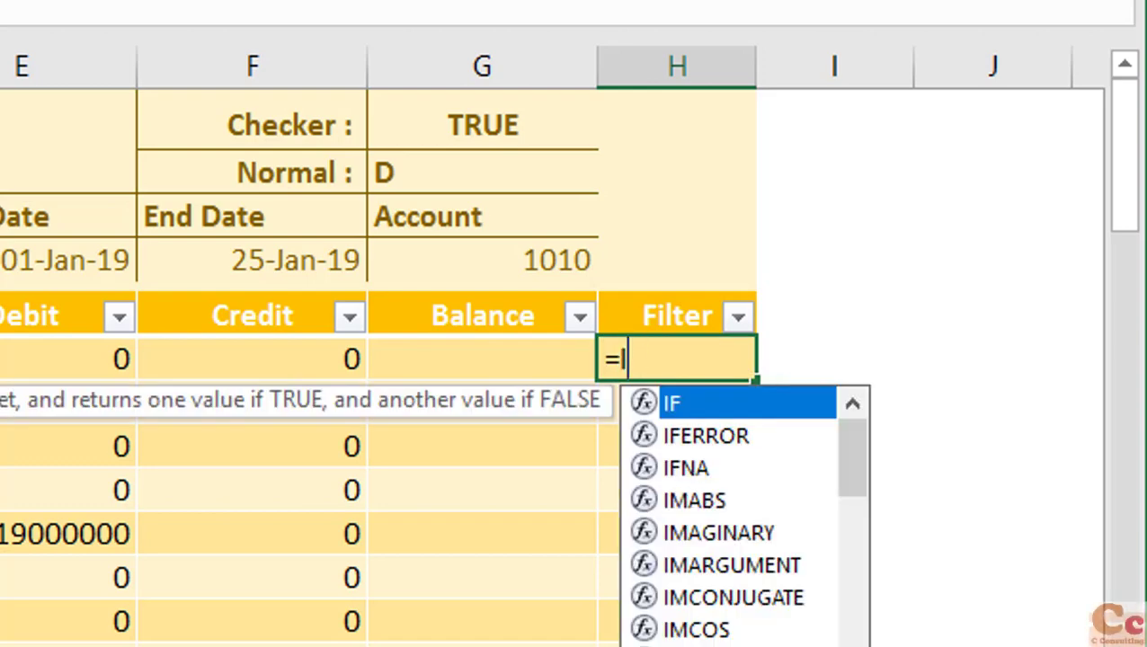
text(F()
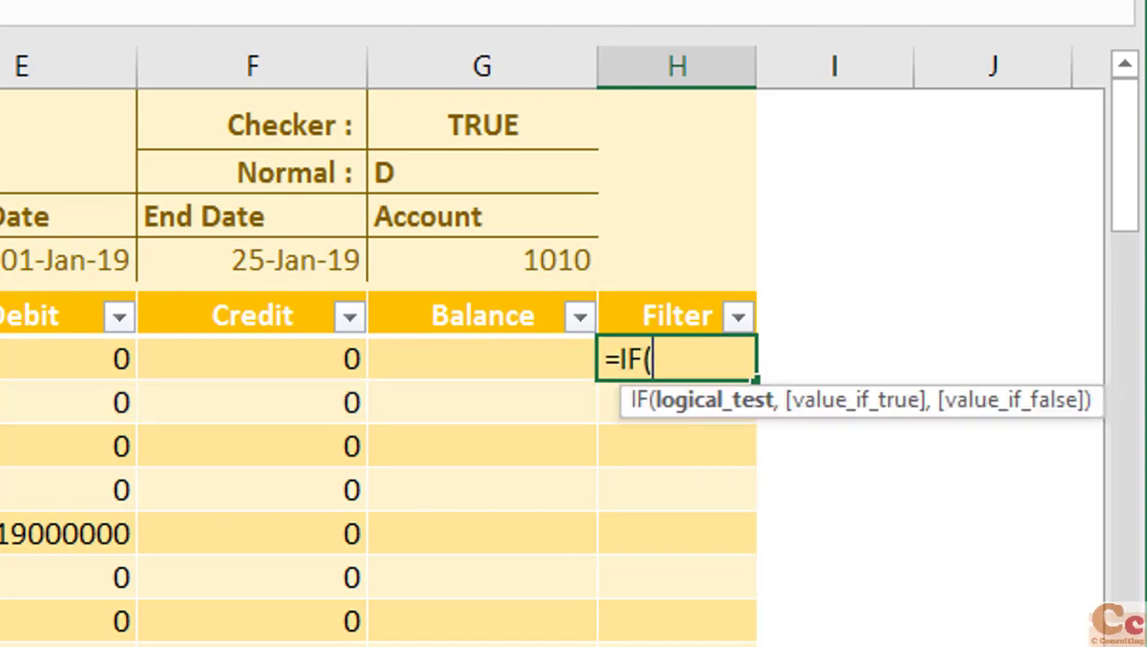
text([@Date])
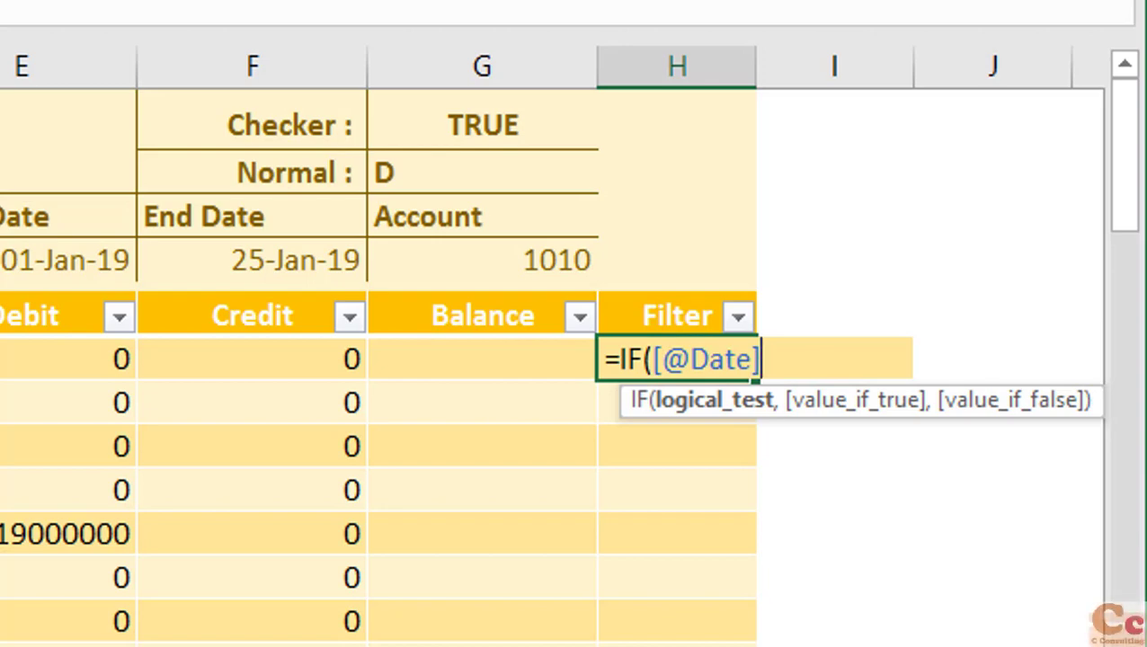
text(<>)
text(",)
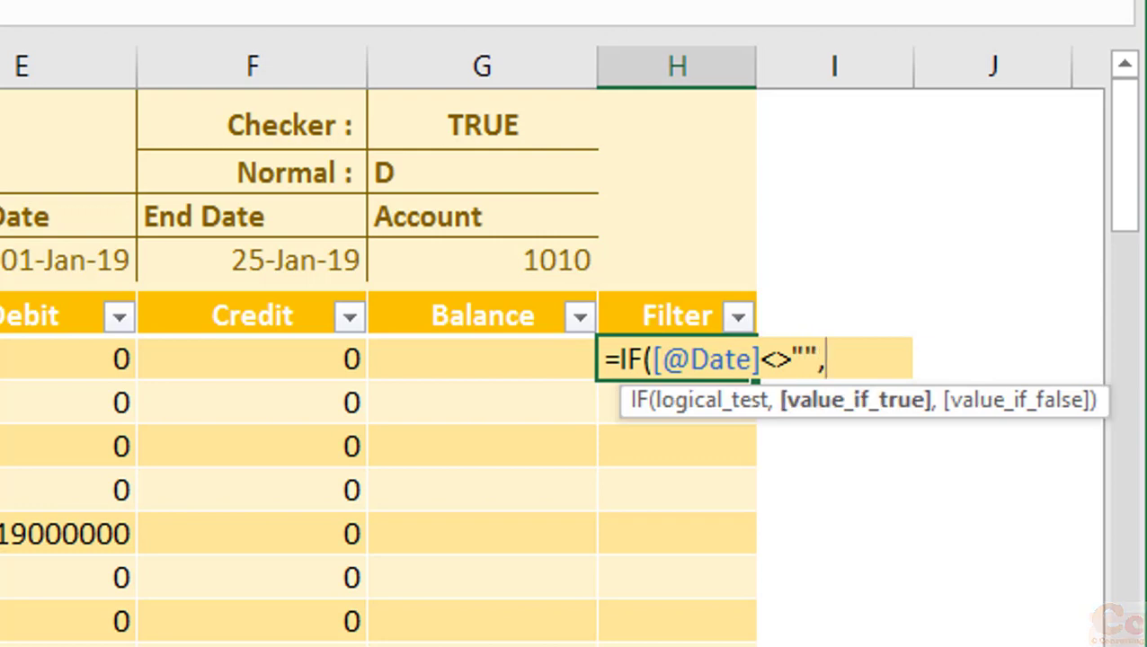
text(o)
key(BackSpace)
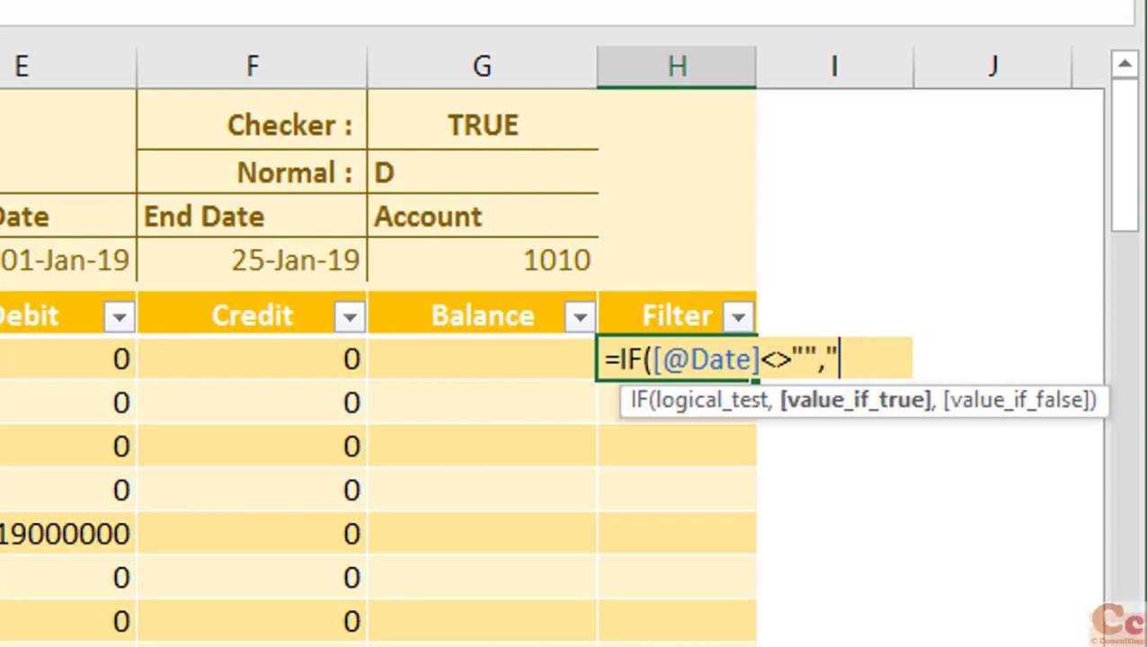
text(OK",)
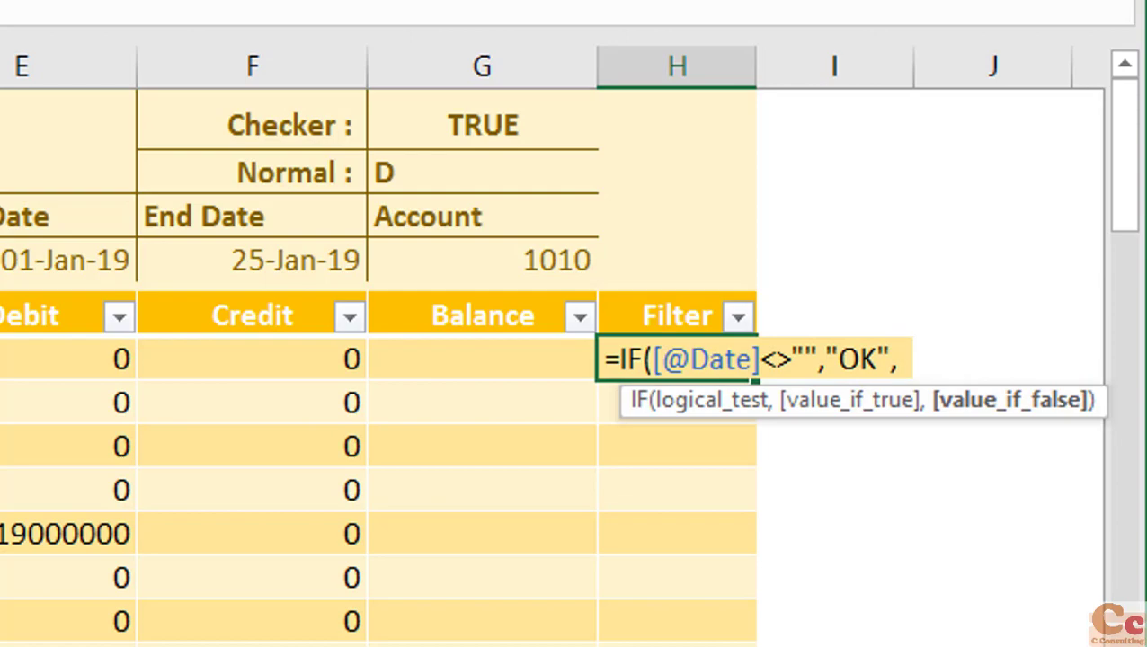
text(""))
key(Return)
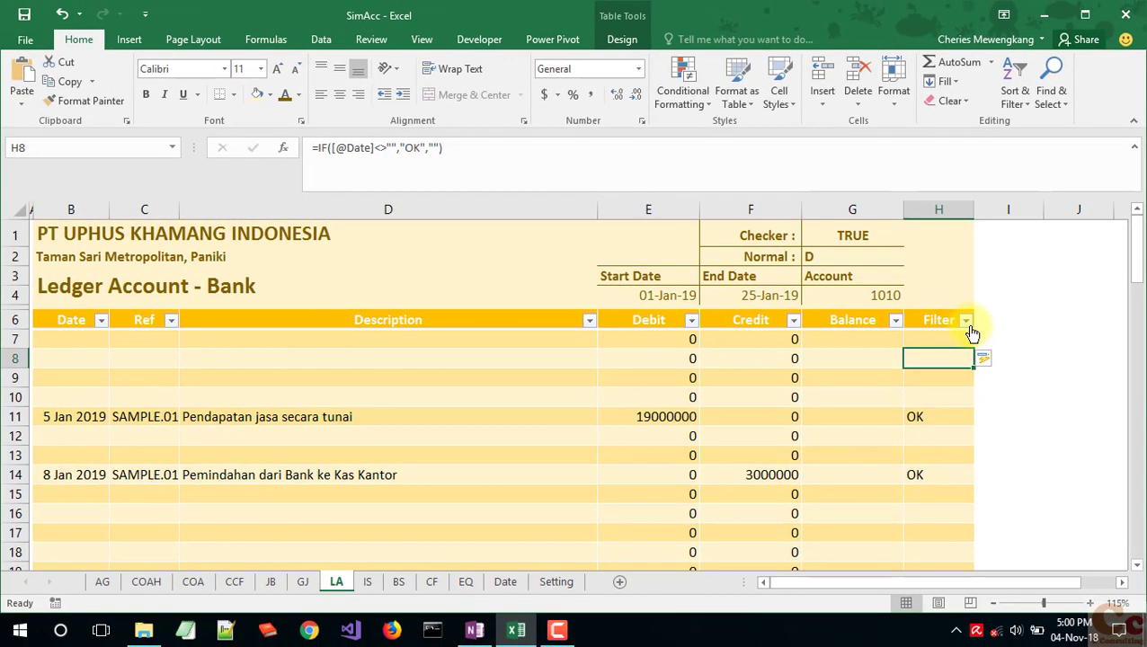
Step: Filter the Filter column to exclude blanks, leaving only the OK rows
click(966, 321)
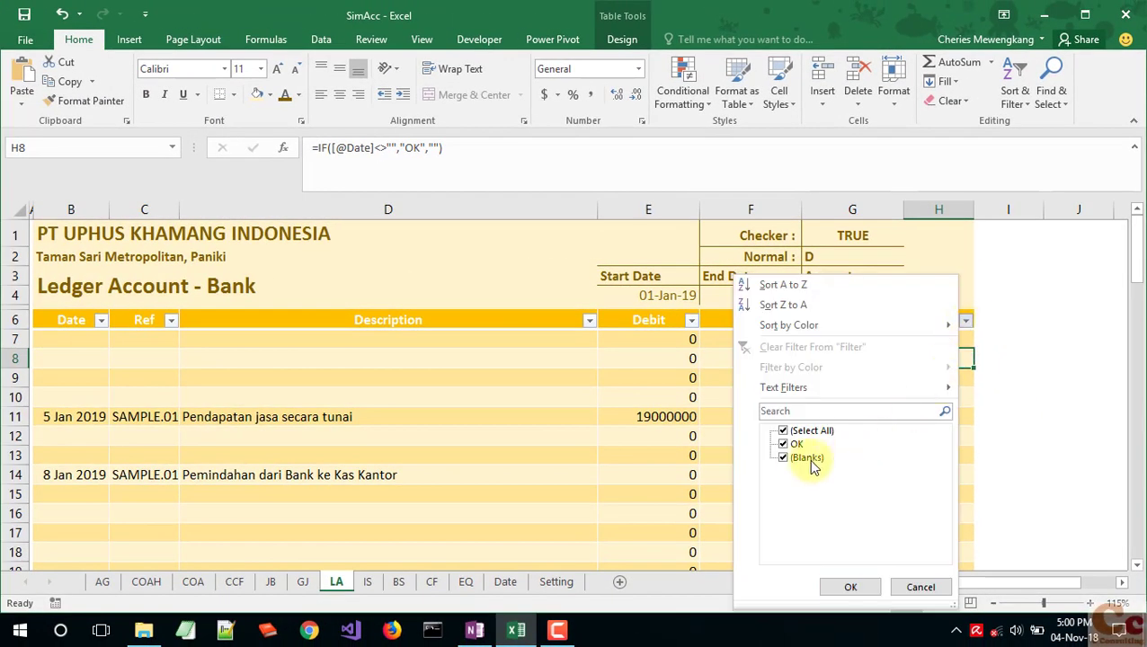
click(808, 458)
click(851, 587)
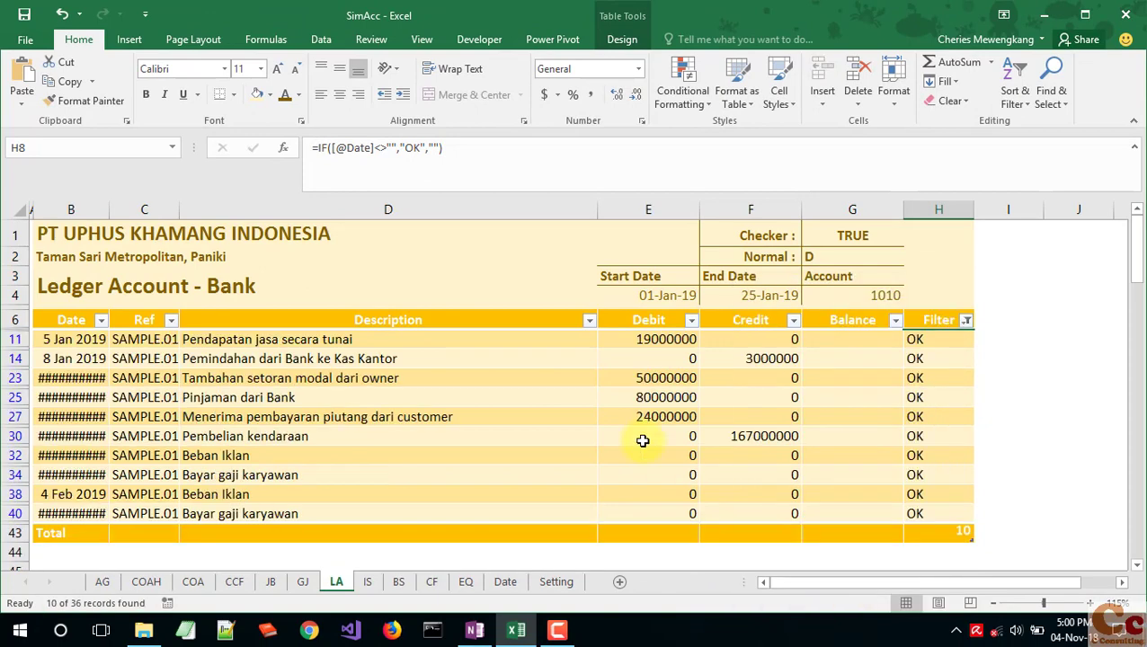
scroll(606, 405, down, 2)
scroll(607, 404, up, 2)
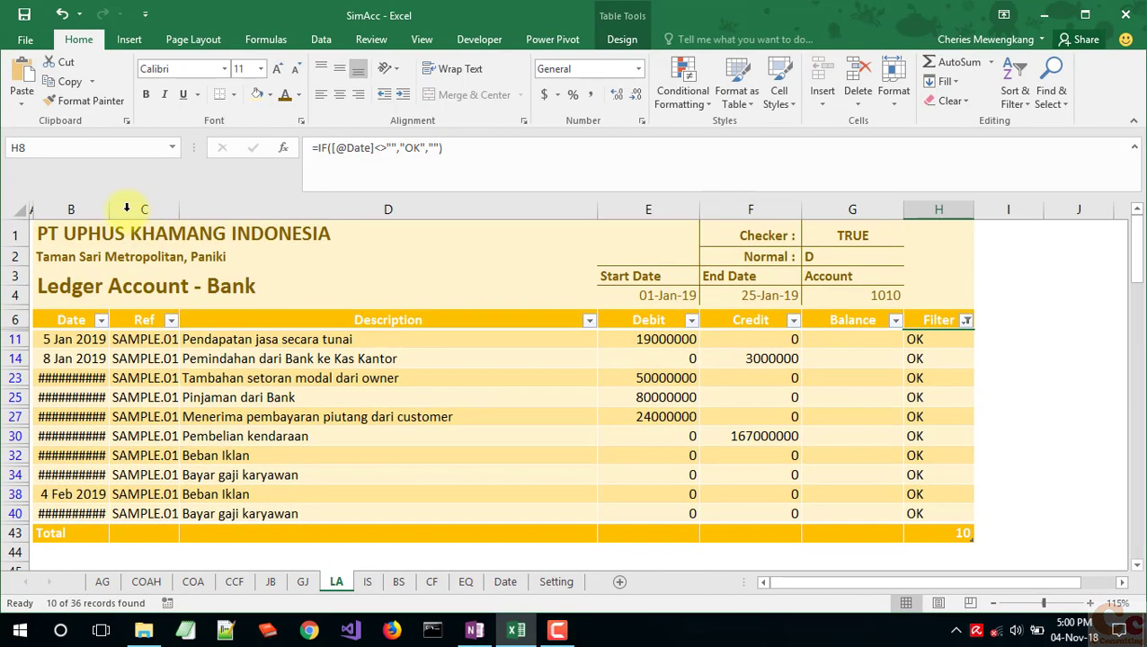
Step: Autofit the Date column so the full dates are readable
double_click(111, 210)
mouse_move(342, 210)
mouse_down()
mouse_move(137, 266)
mouse_move(133, 225)
mouse_move(111, 236)
mouse_up()
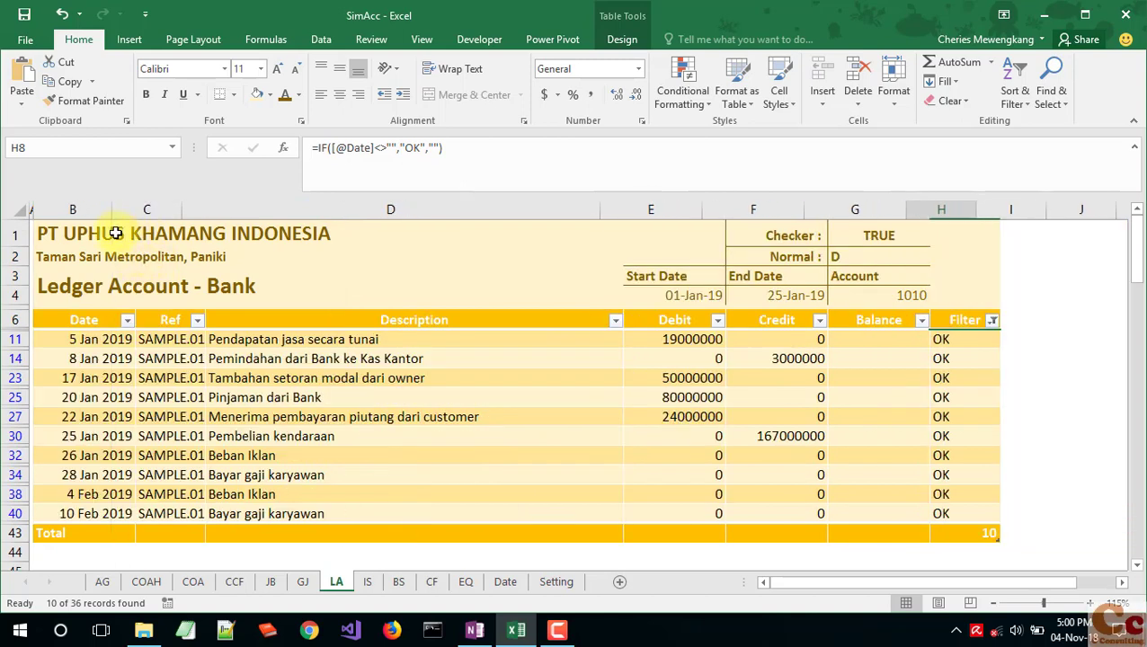
double_click(111, 210)
click(378, 416)
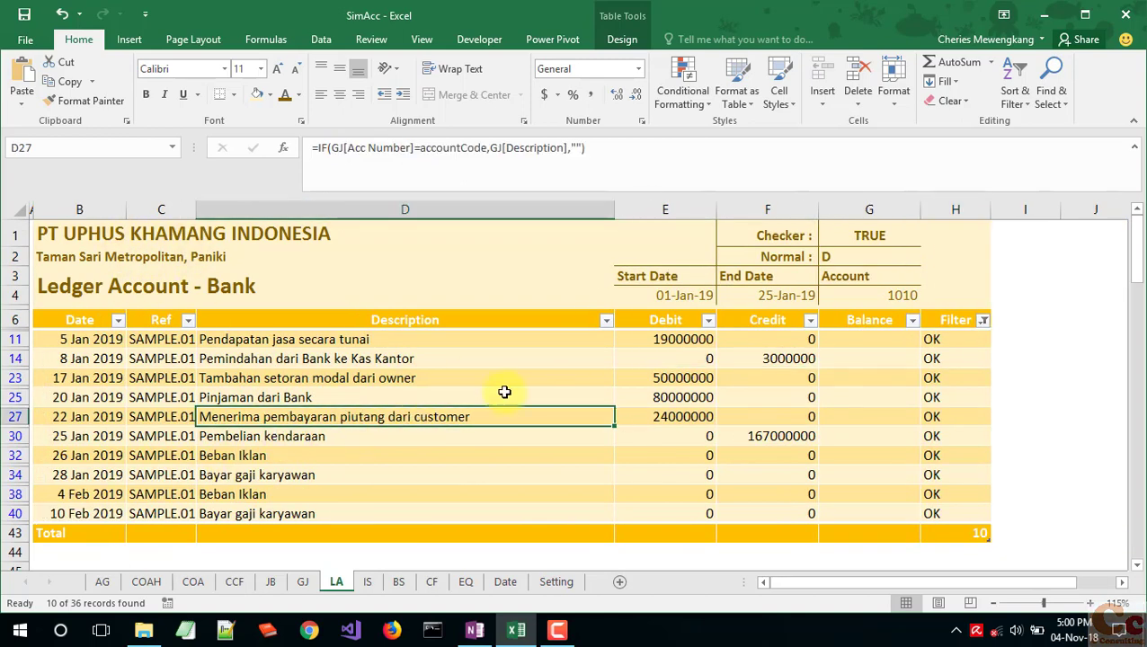
Step: Confirm the account code stays 1010 and open the Debit total's options
click(880, 296)
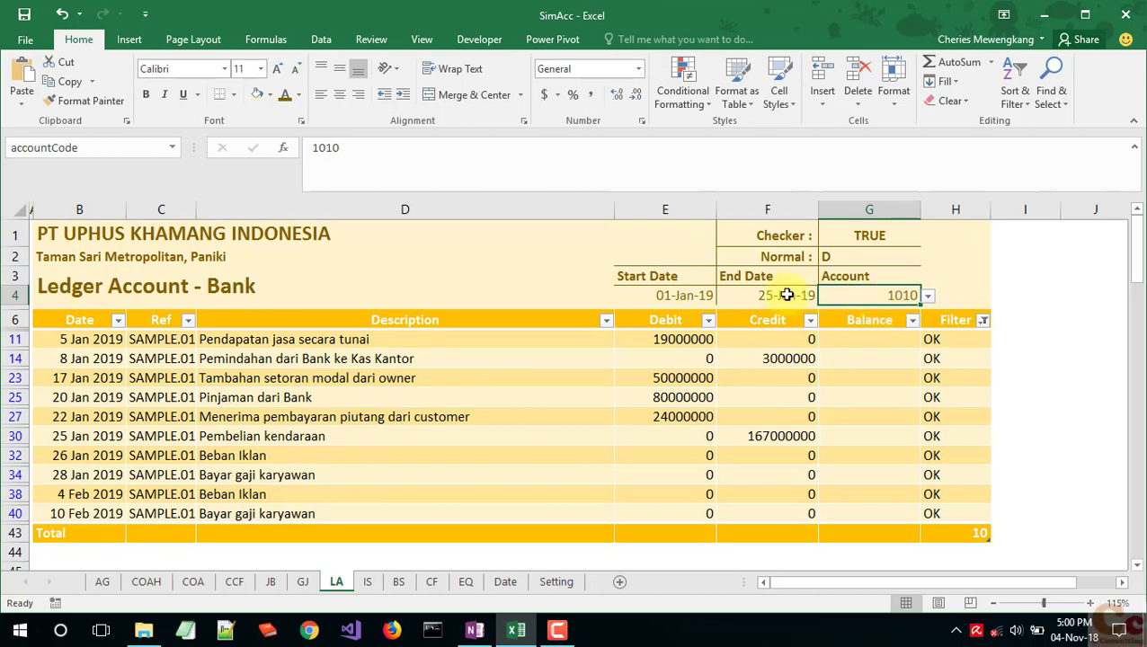
click(929, 297)
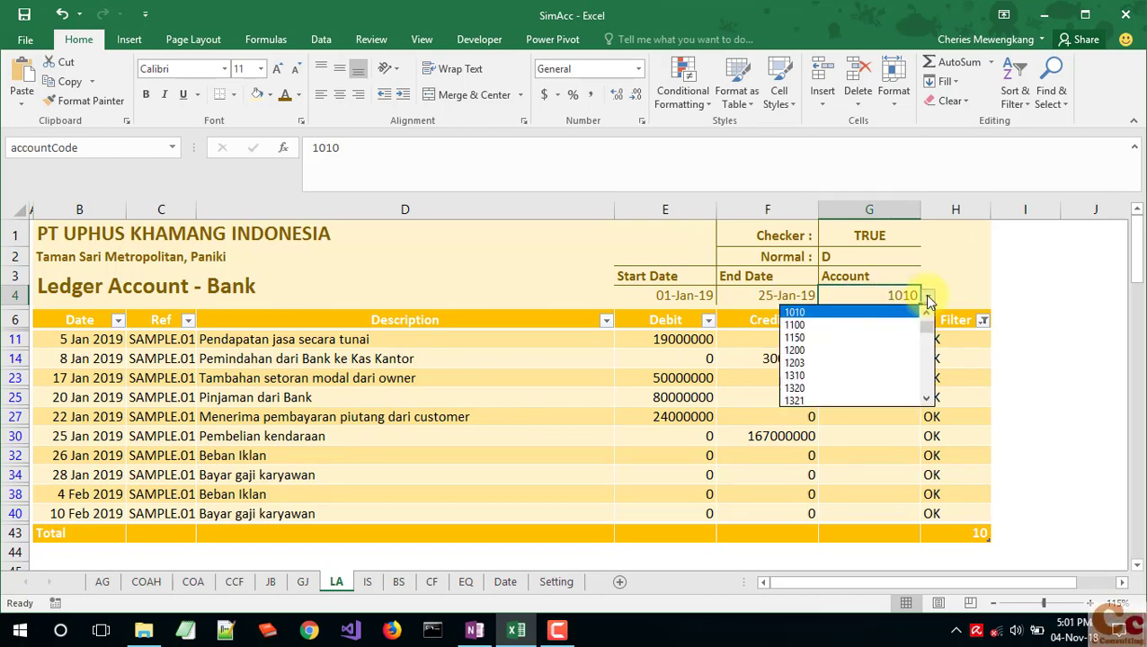
click(928, 301)
click(532, 399)
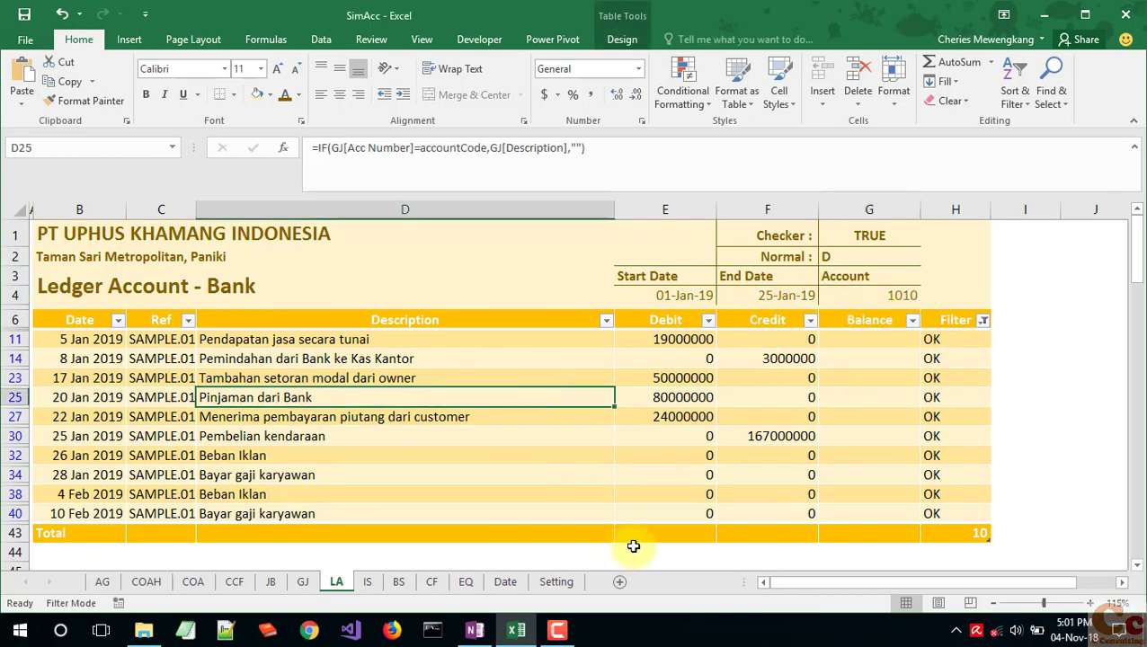
click(657, 533)
click(724, 533)
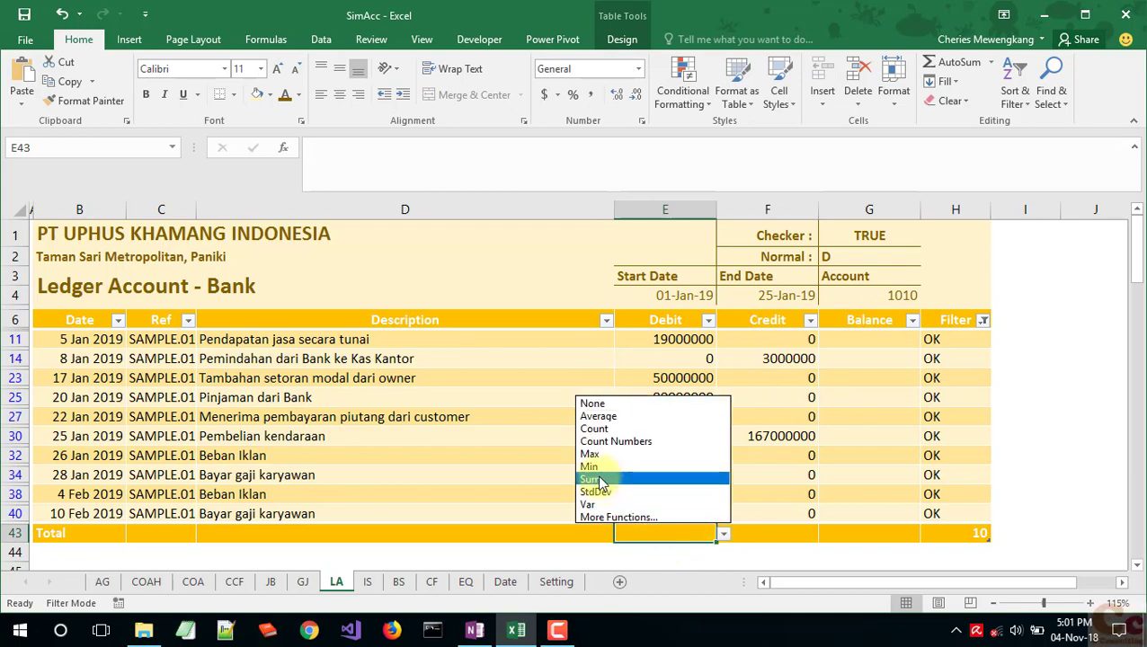
Step: Set the Debit and Credit total cells to Sum
click(595, 485)
click(780, 533)
click(826, 533)
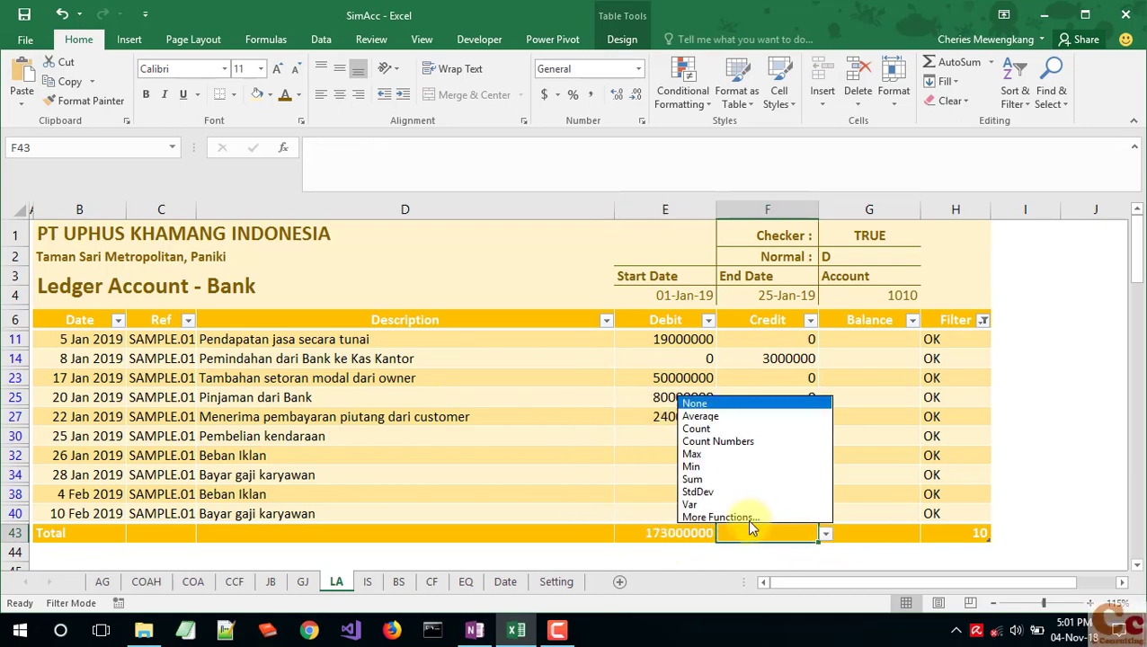
click(693, 479)
Step: Enter =OFFSET(LA[[#Totals],[Balance]],-1,0) in the Balance total cell to show the last balance
click(876, 534)
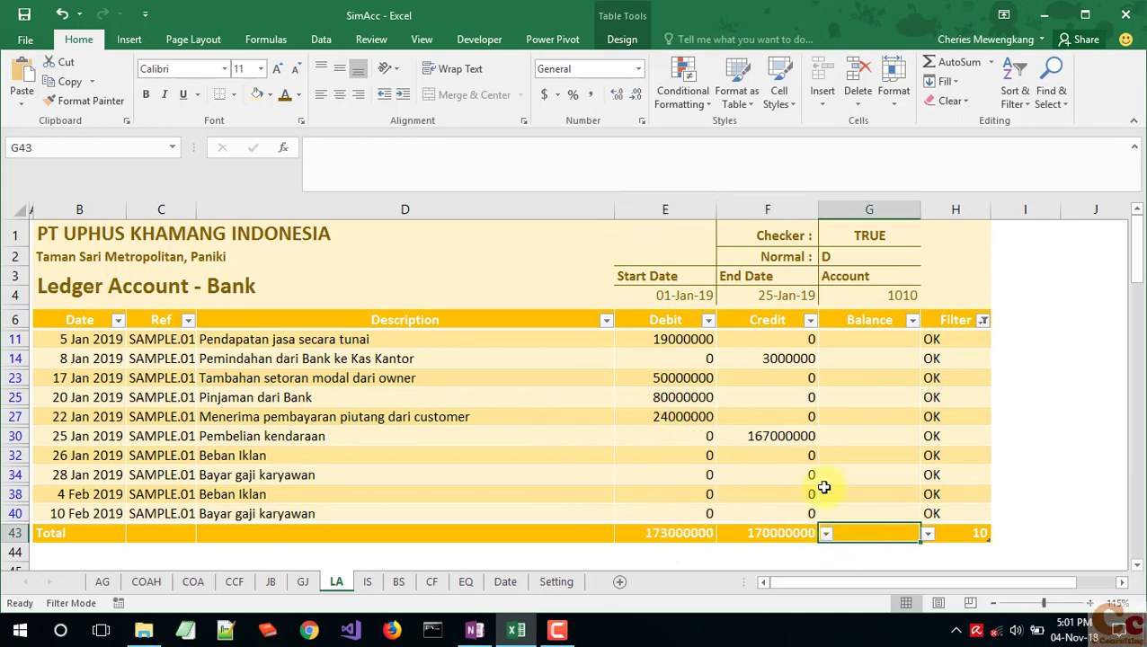
text(=)
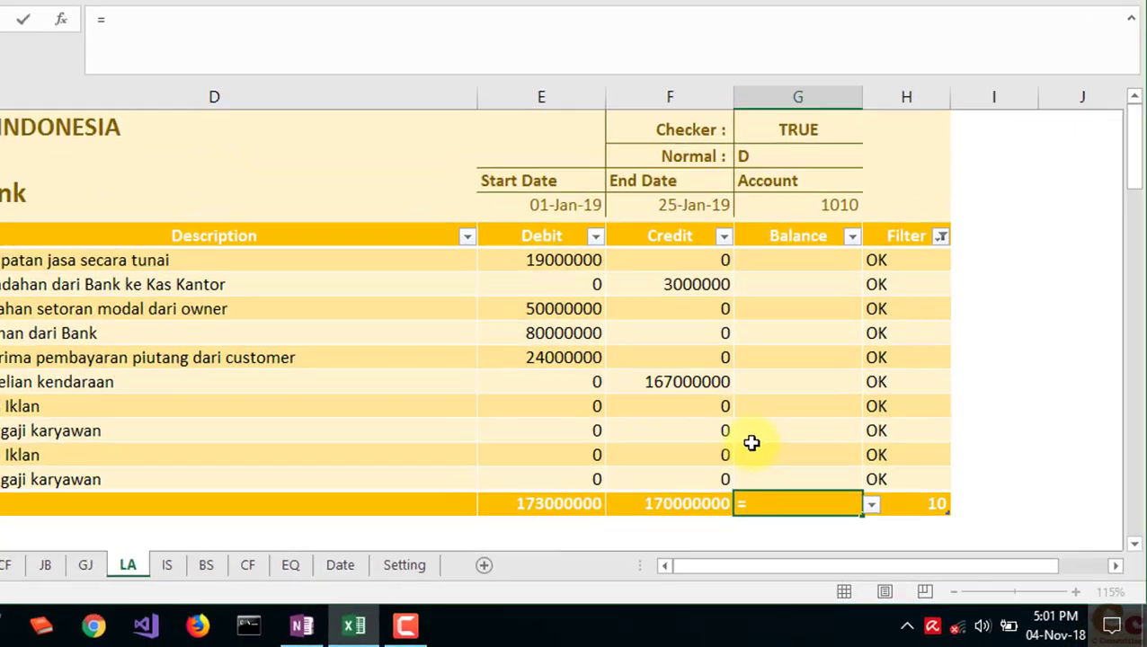
key(Down)
key(Up)
key(Escape)
text(=)
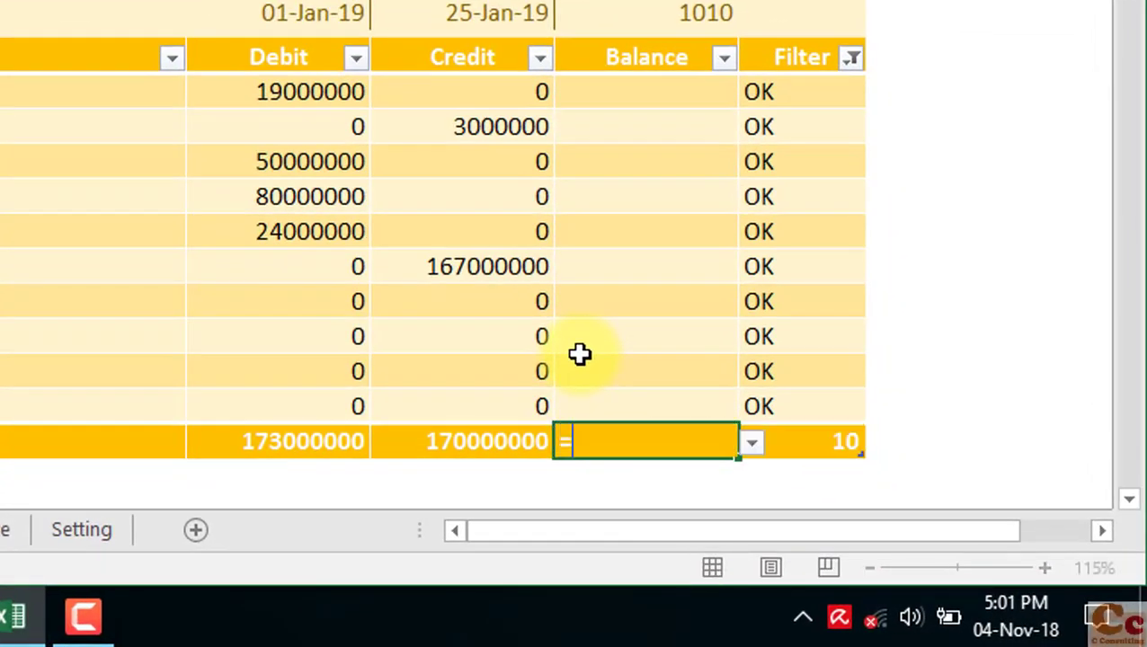
text(OF)
key(Tab)
text(LA[[#Totals],[Balance]])
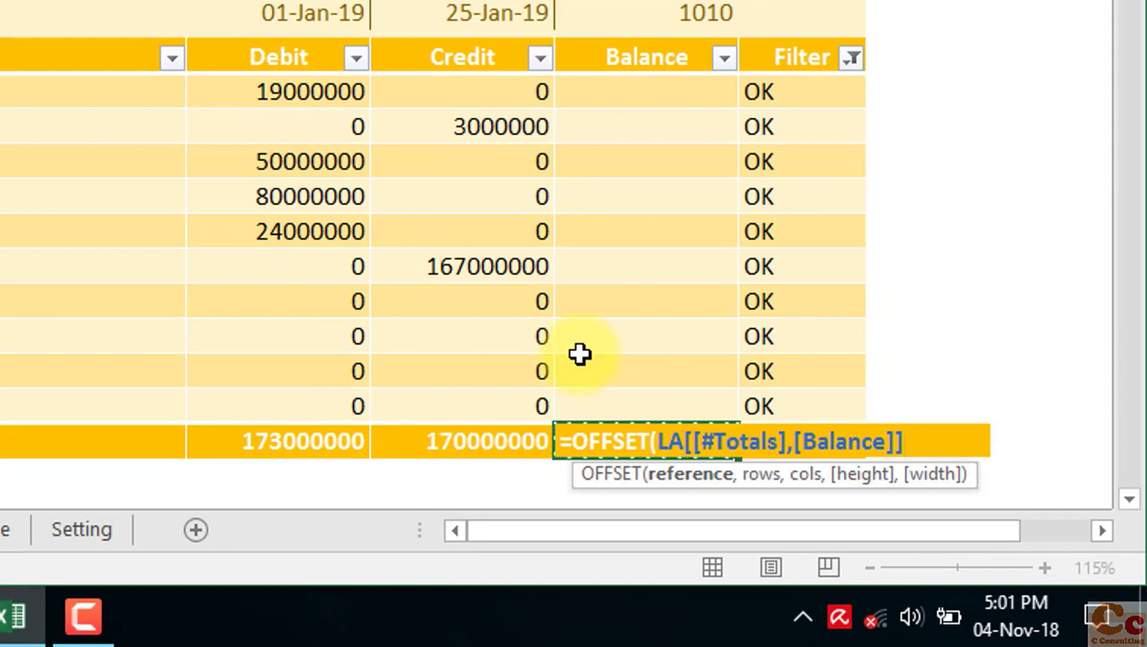
text(,-1)
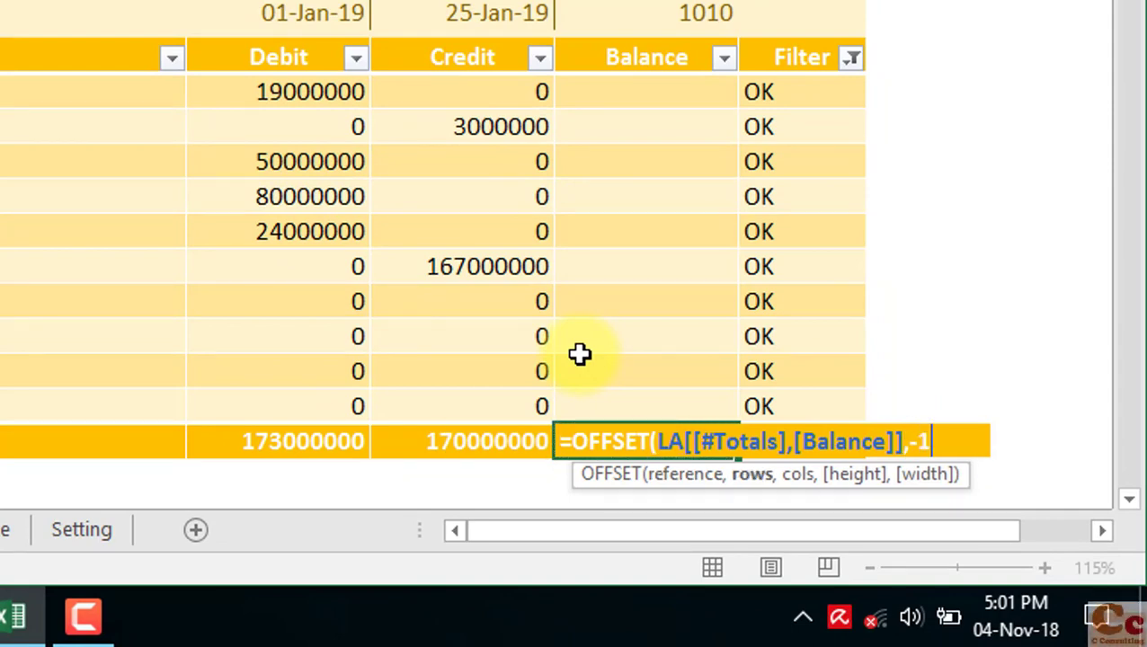
text(,0)
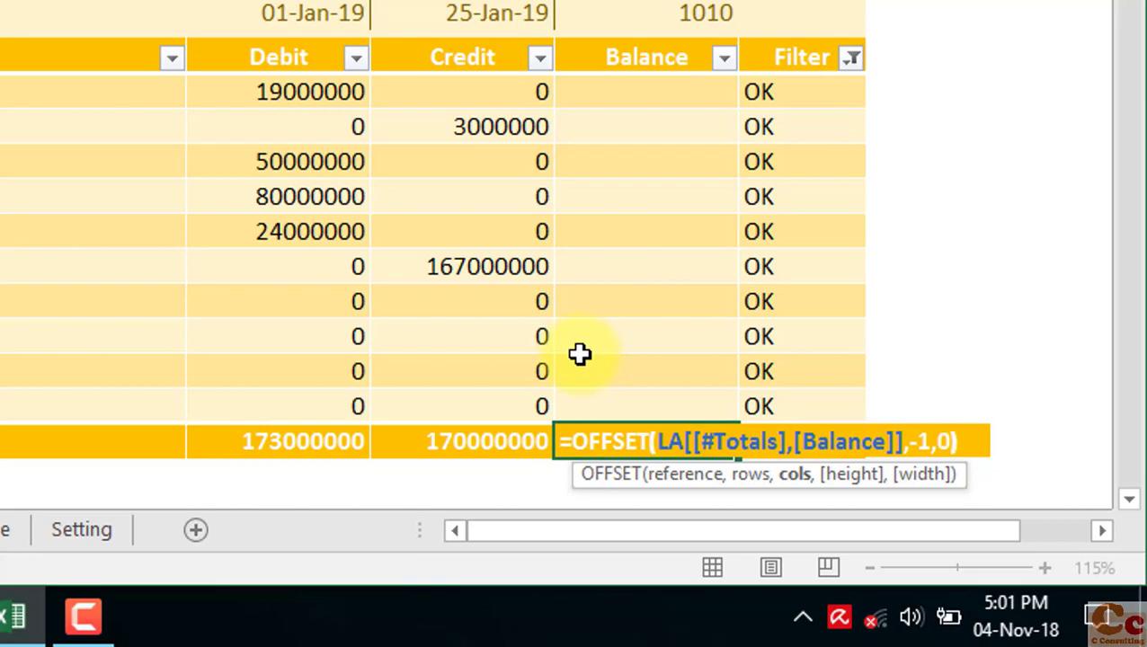
key(Return)
key(Up)
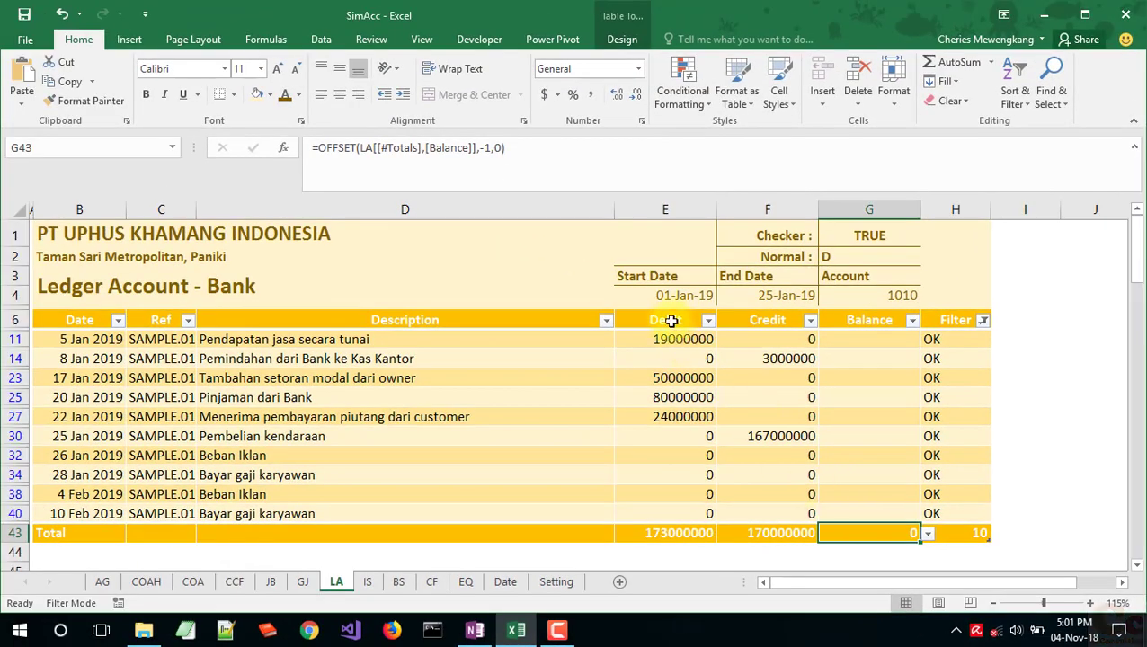
Step: Apply Comma Style to the Debit, Credit and Balance amounts and check the result
drag(669, 310, 848, 389)
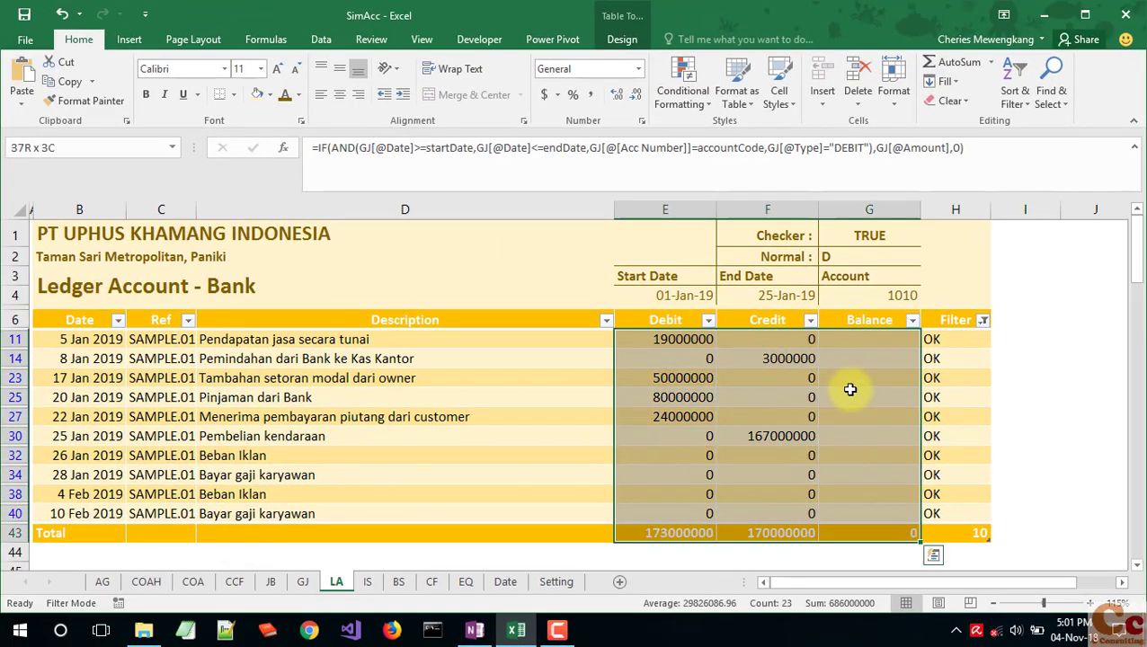
click(591, 95)
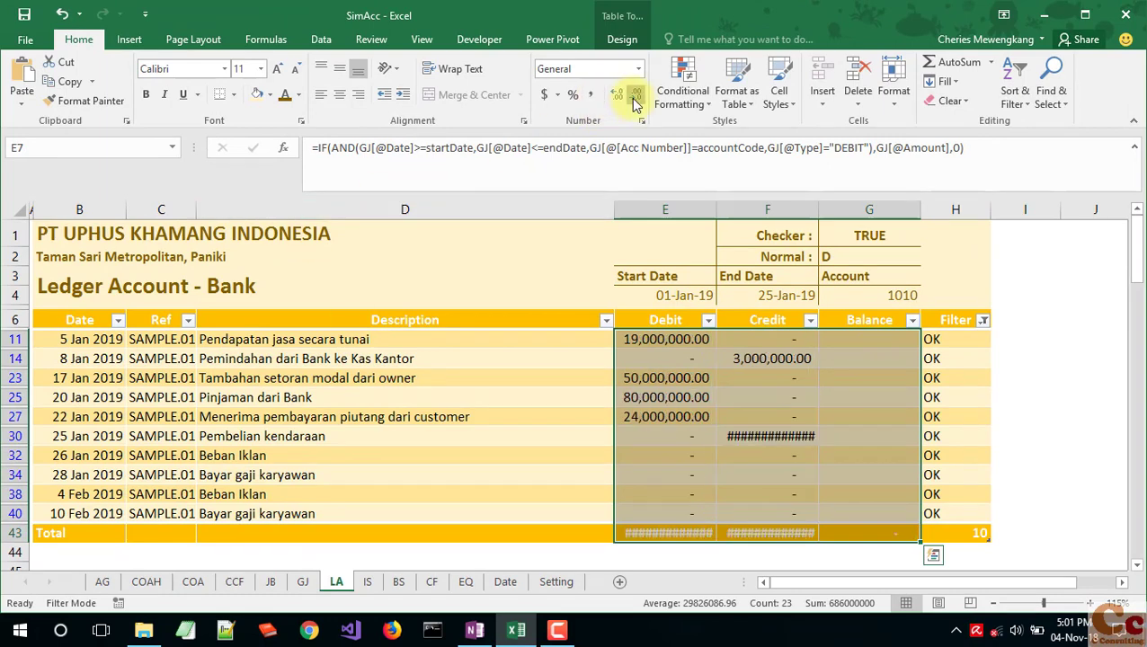
click(653, 417)
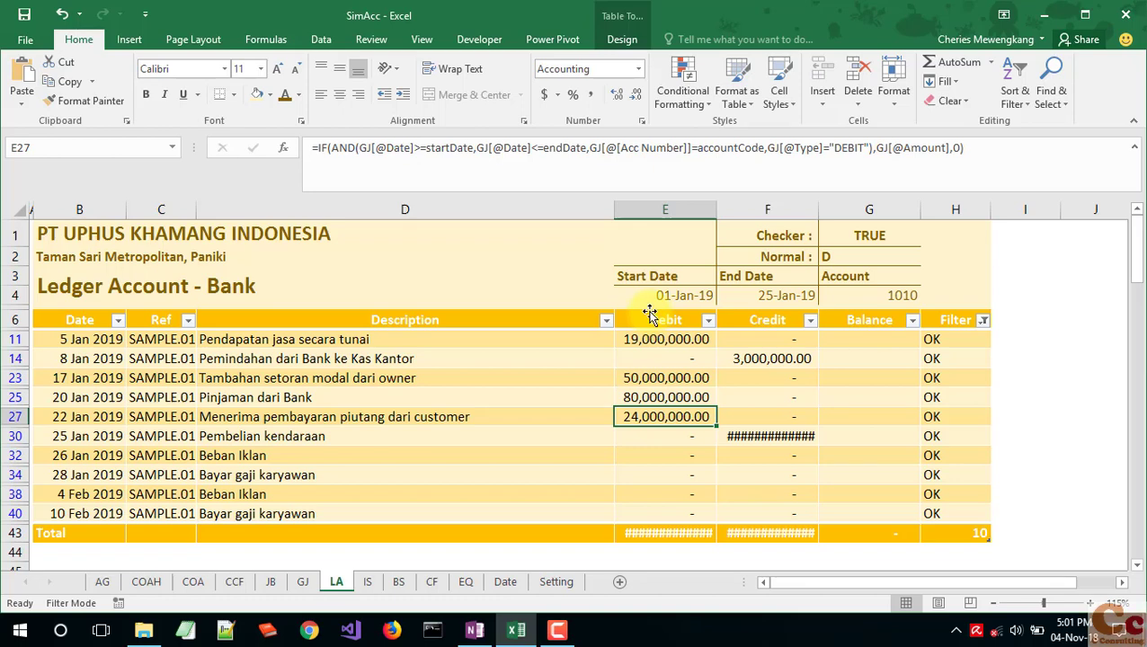
click(650, 310)
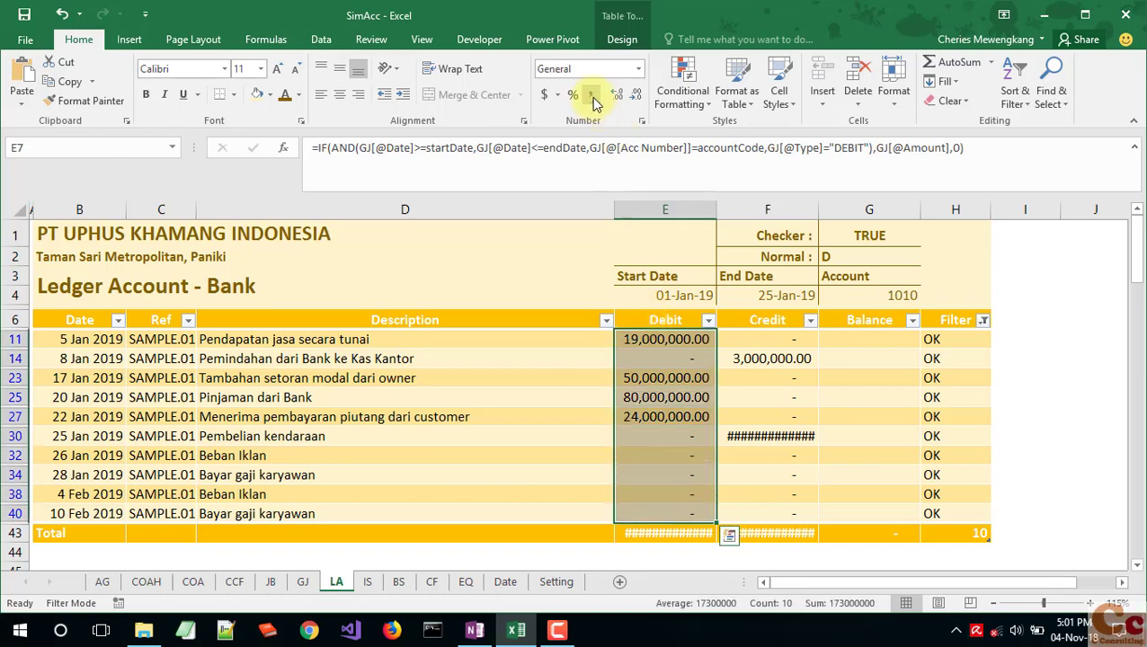
click(526, 395)
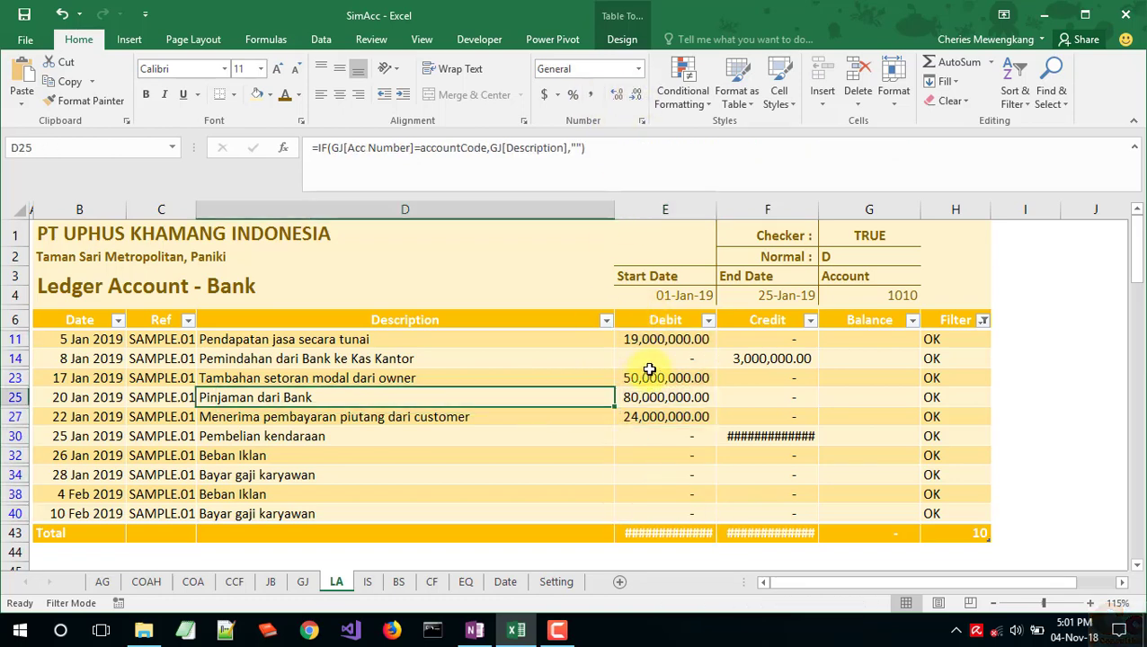
click(653, 374)
click(673, 318)
key(Down)
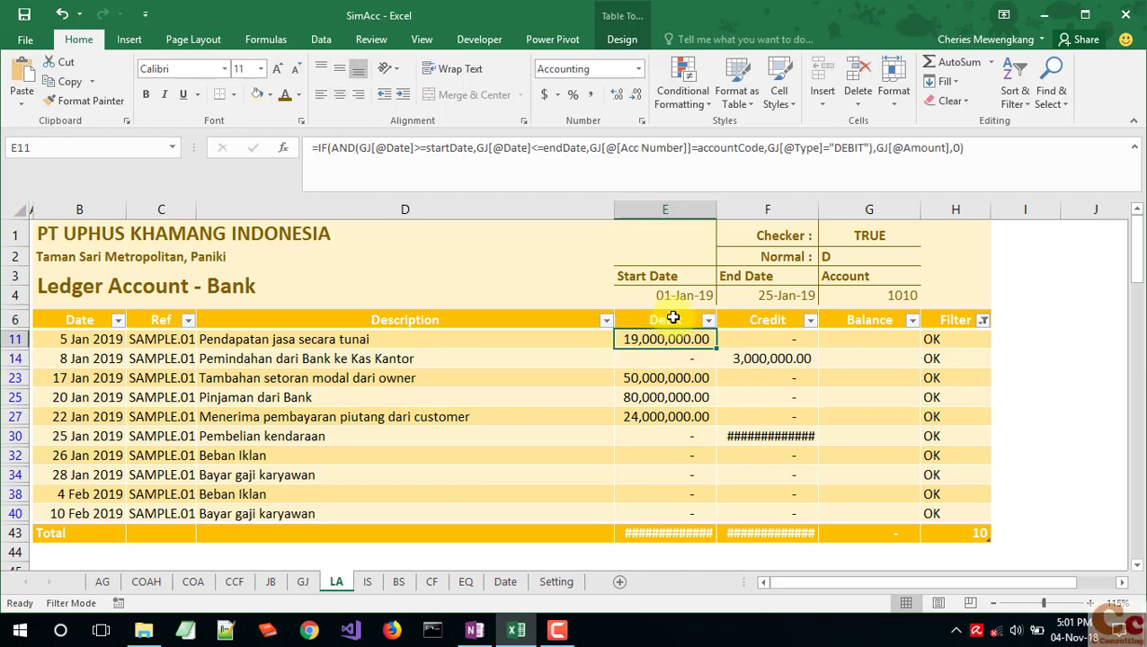
Step: Clear the Filter column filter and format Debit, Credit and Balance with Comma Style and no decimals
click(982, 321)
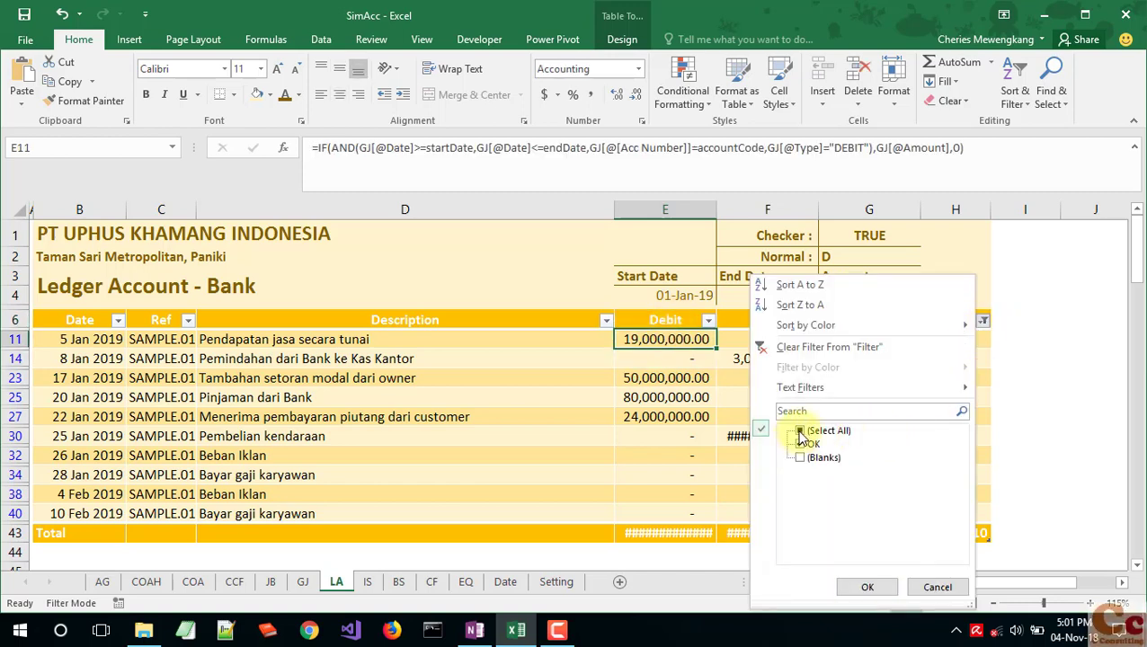
click(791, 347)
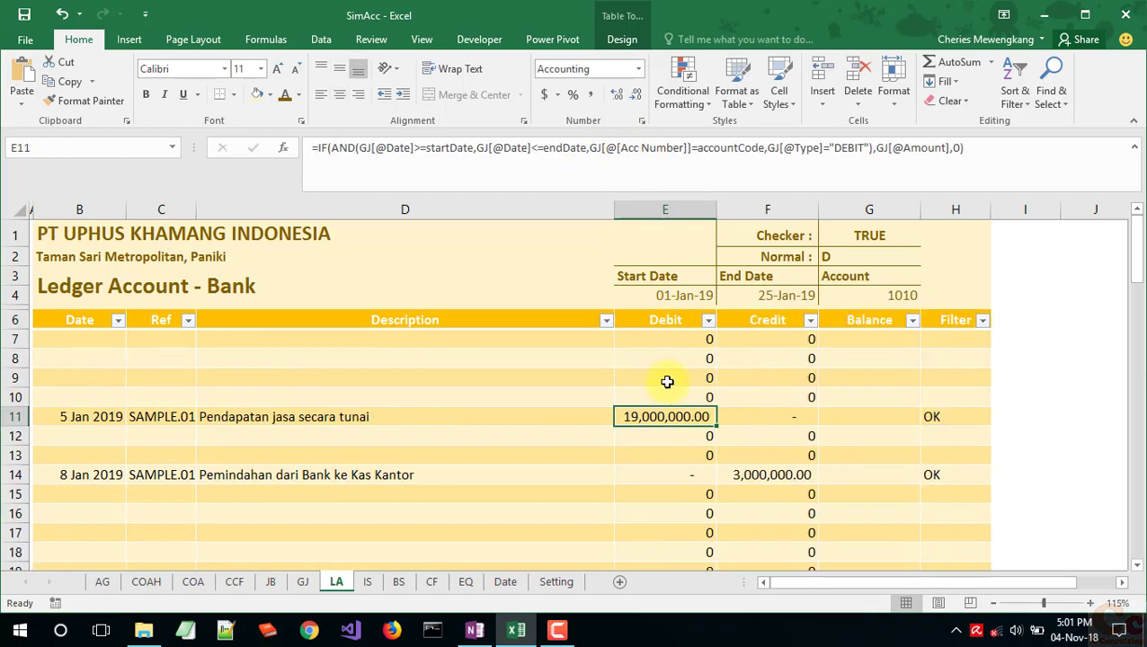
click(661, 308)
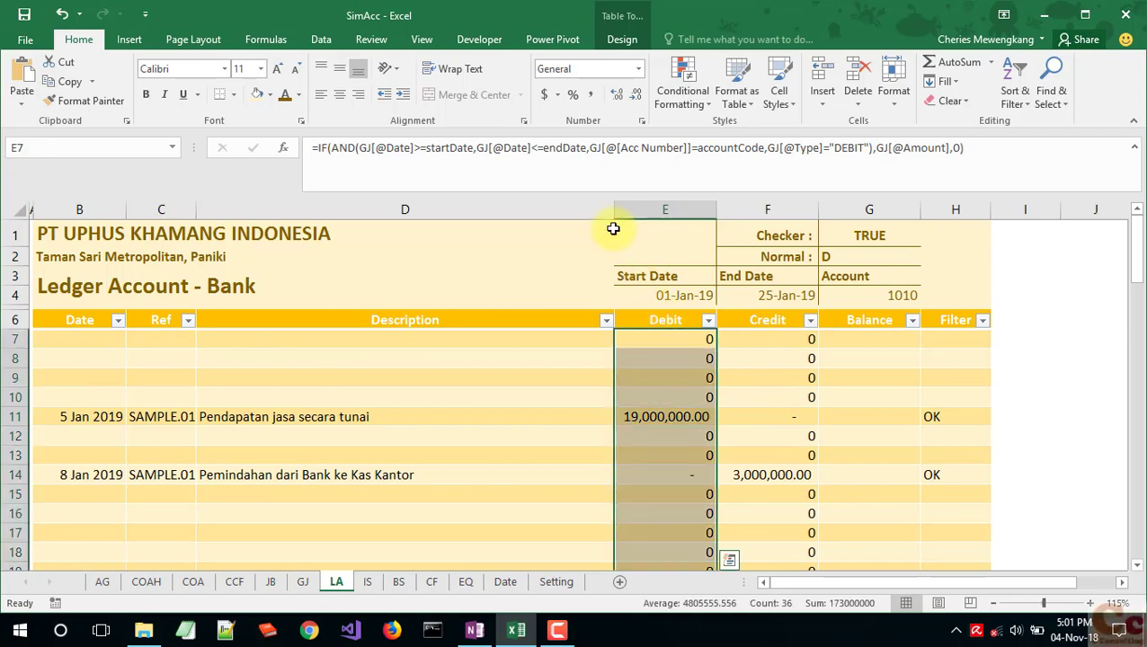
click(590, 95)
click(635, 98)
click(636, 97)
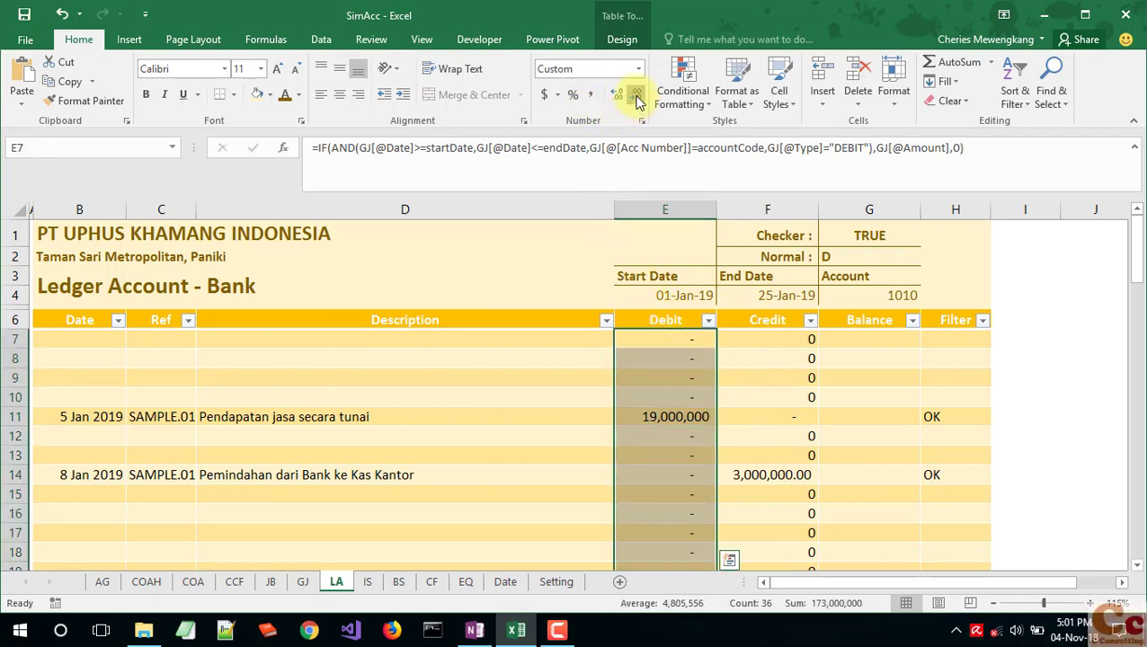
drag(760, 310, 855, 314)
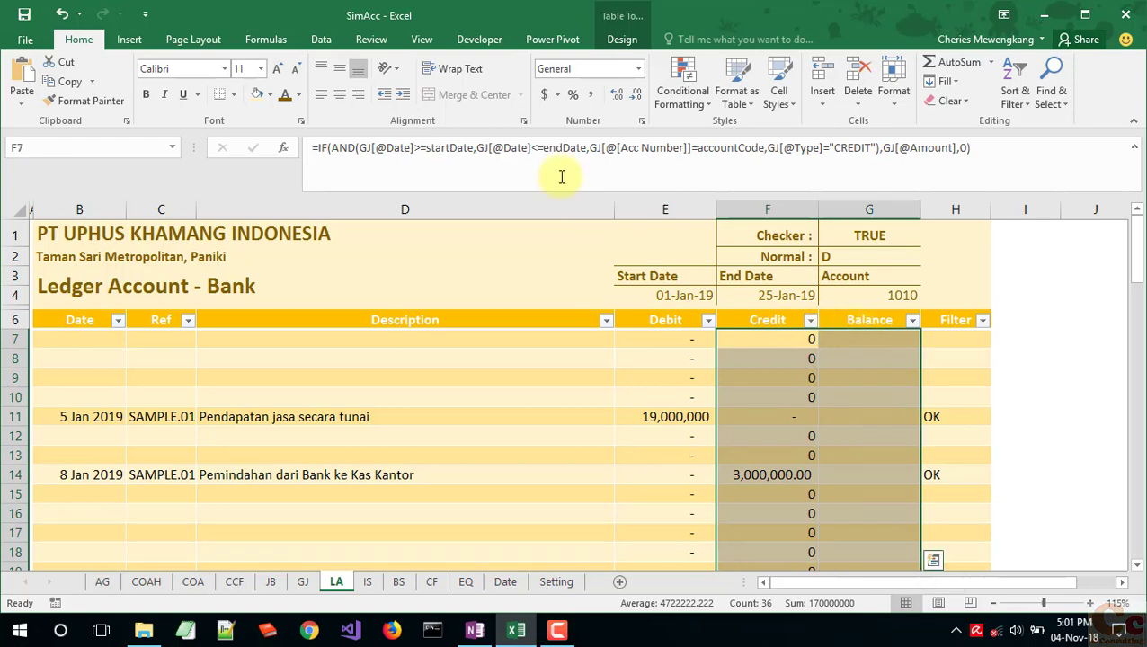
click(597, 95)
click(636, 97)
click(636, 97)
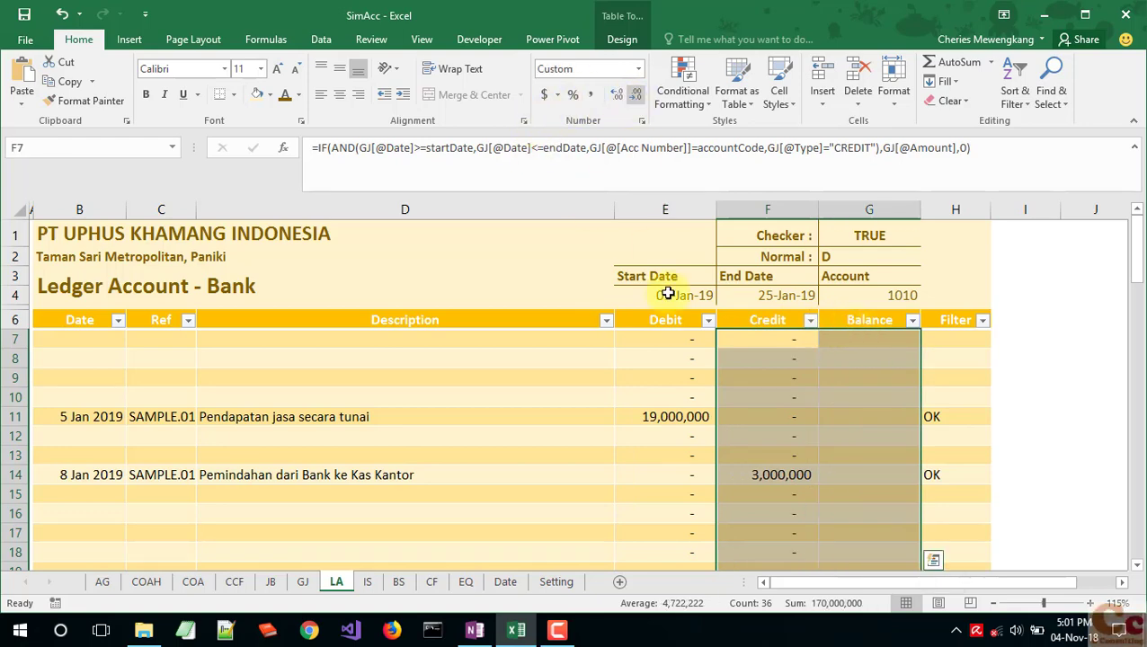
click(686, 454)
Step: Shrink the totals row font and remove its decimals so the totals fit
scroll(685, 451, down, 5)
scroll(685, 451, down, 5)
scroll(681, 423, down, 2)
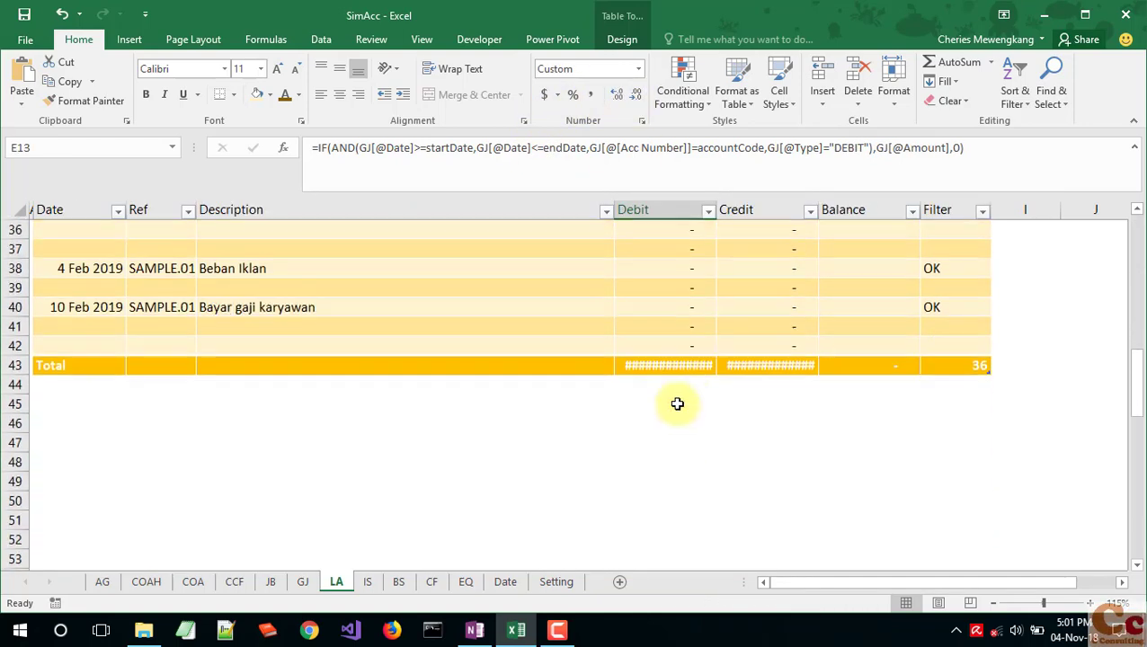
drag(677, 365, 850, 359)
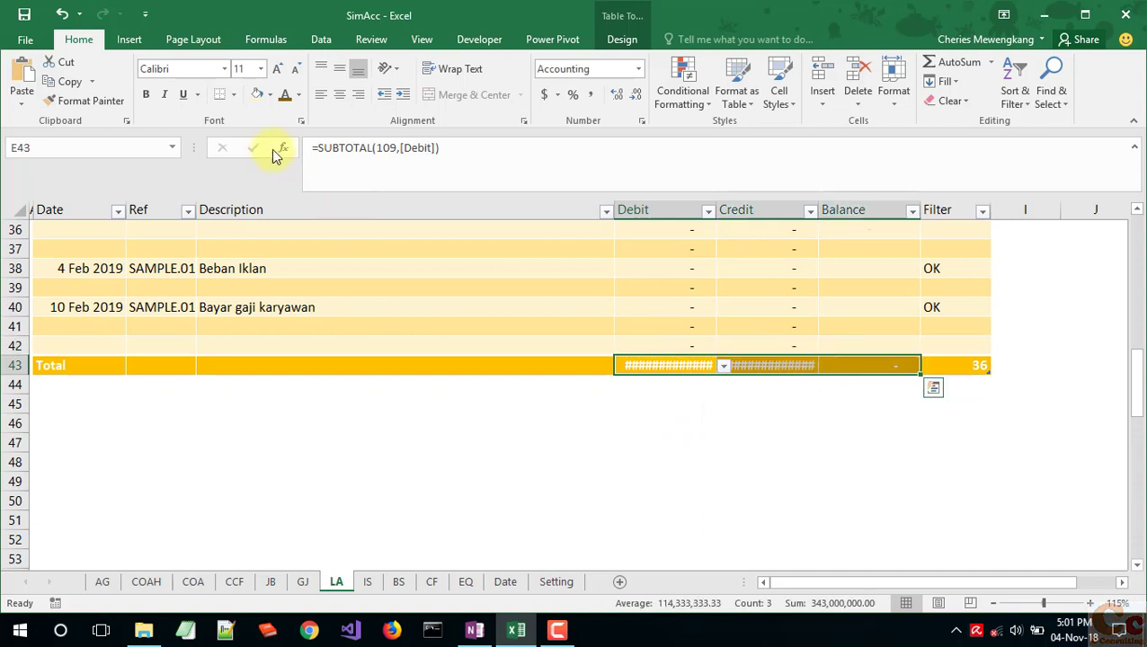
click(303, 70)
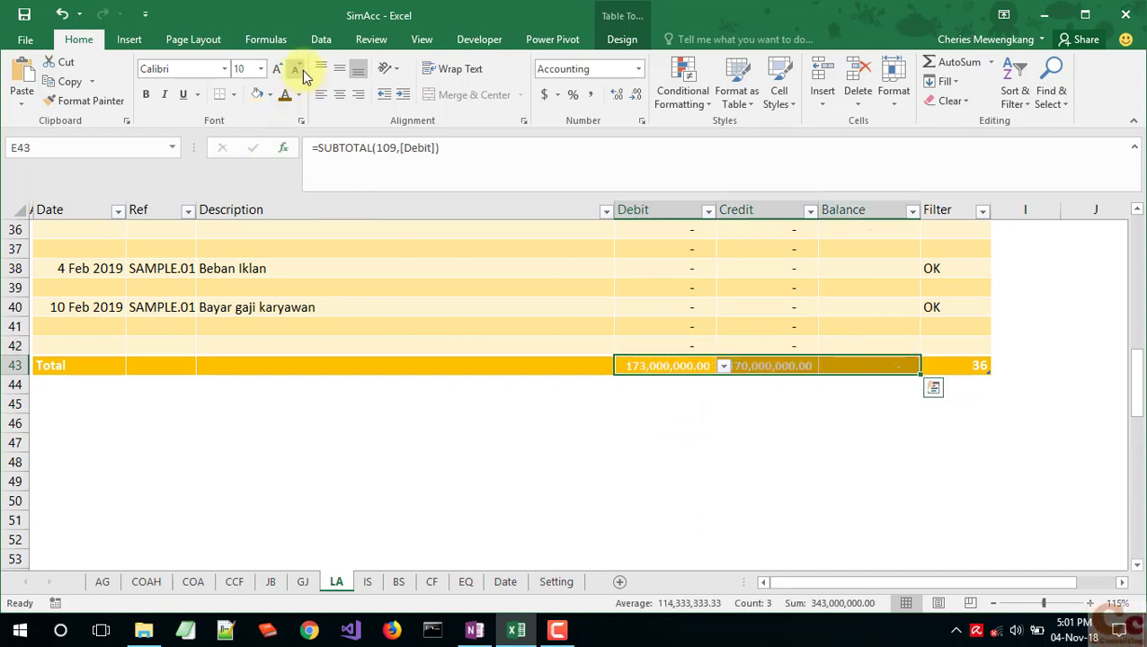
click(635, 97)
click(634, 97)
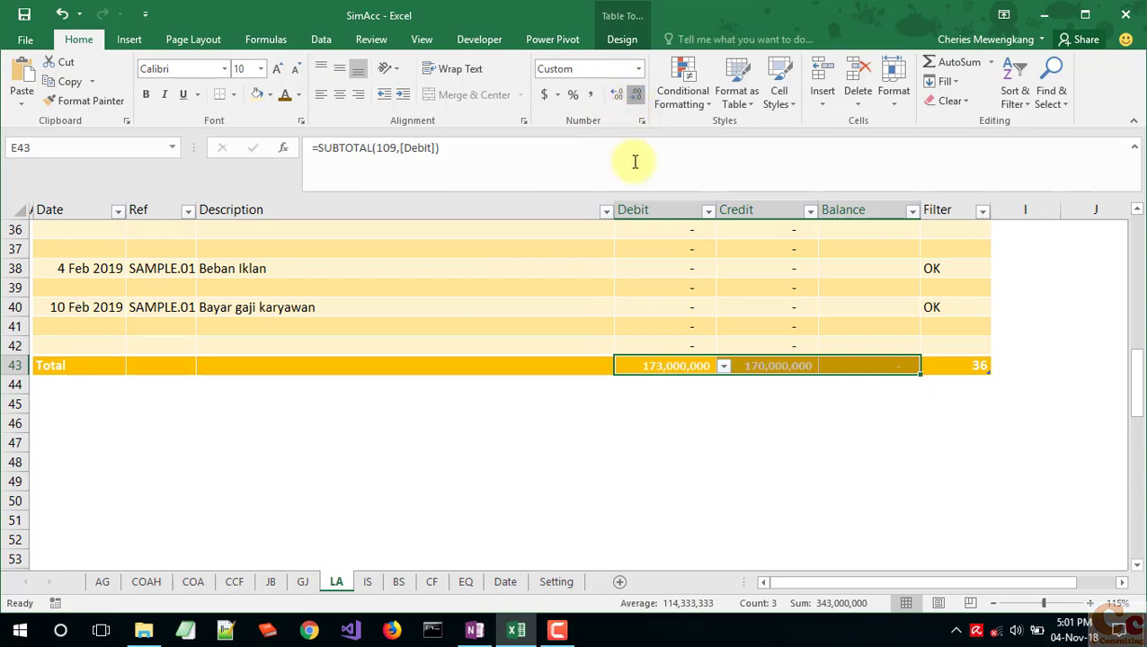
click(661, 315)
scroll(663, 322, up, 5)
scroll(664, 326, up, 7)
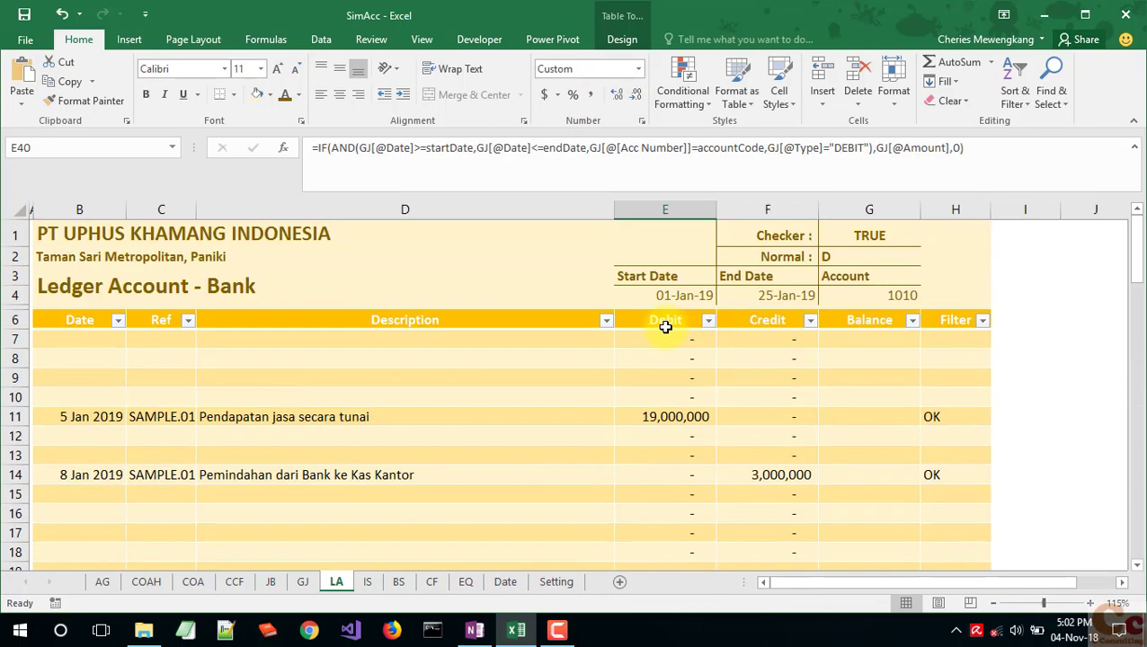
click(841, 340)
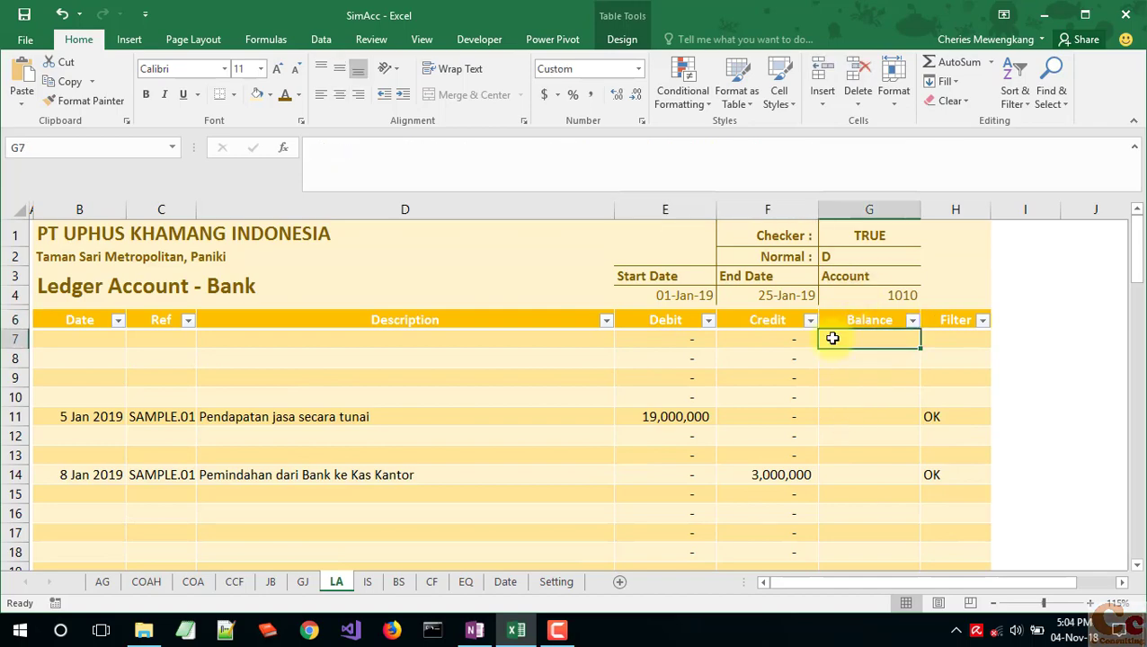
text(=OFFSET()
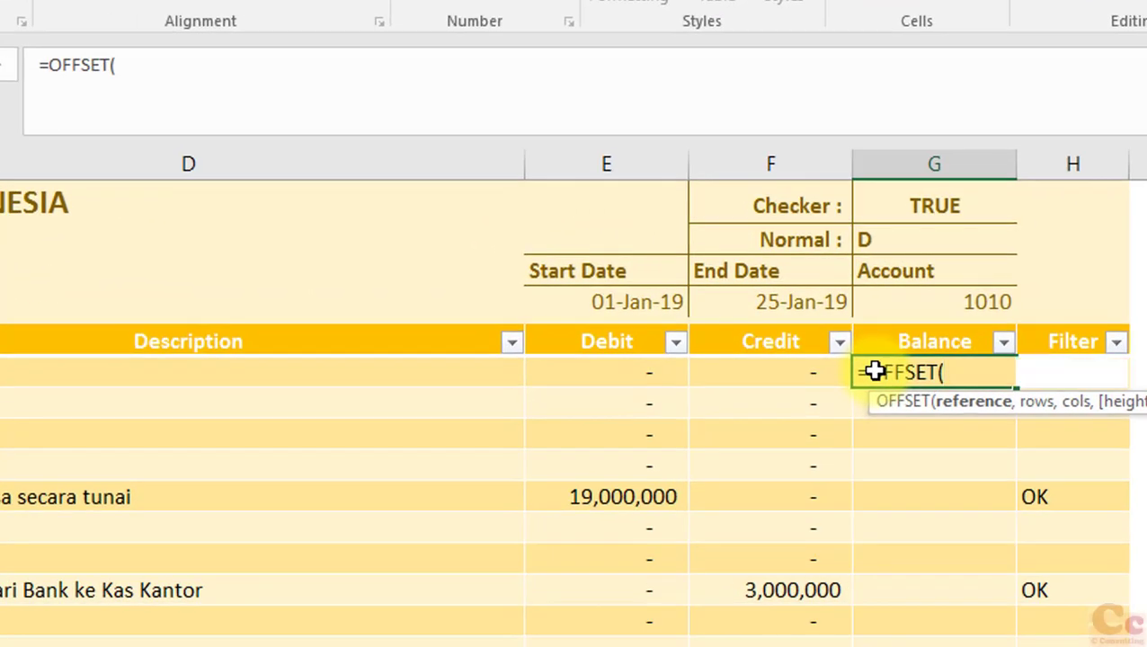
click(868, 367)
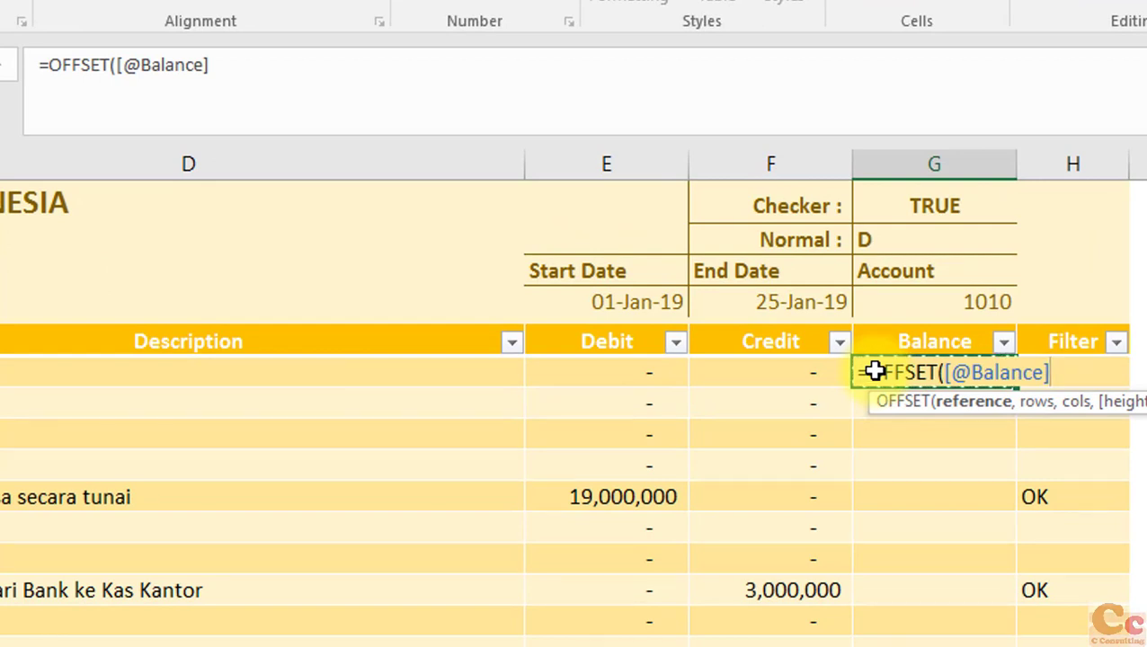
text(,-1,0)
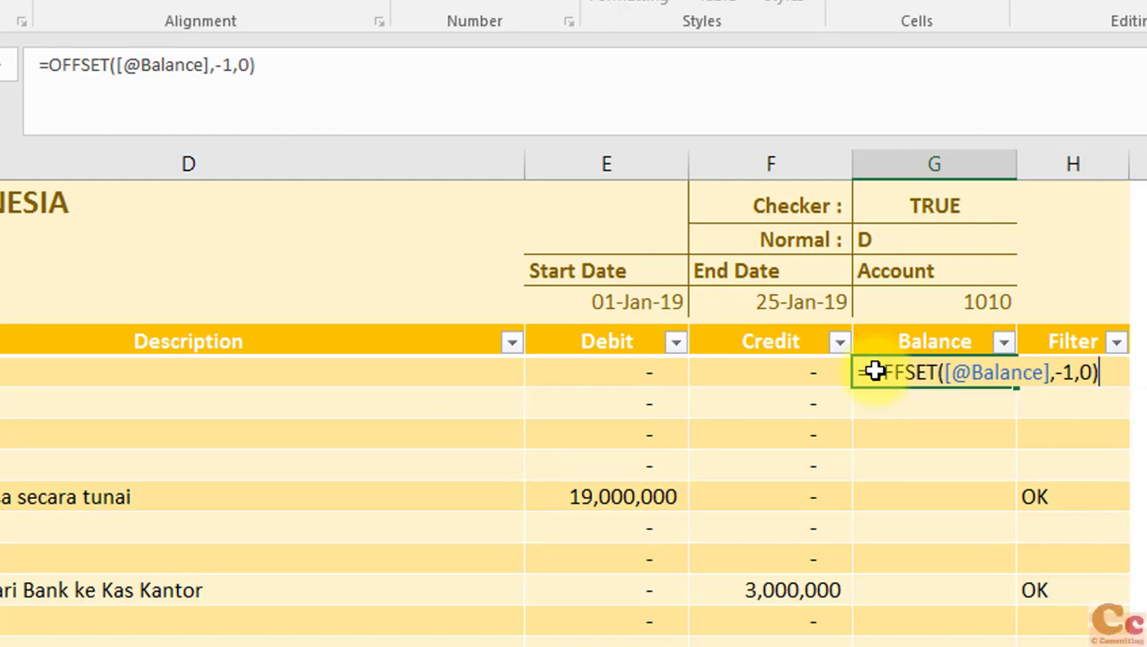
key(Left)
key(Left)
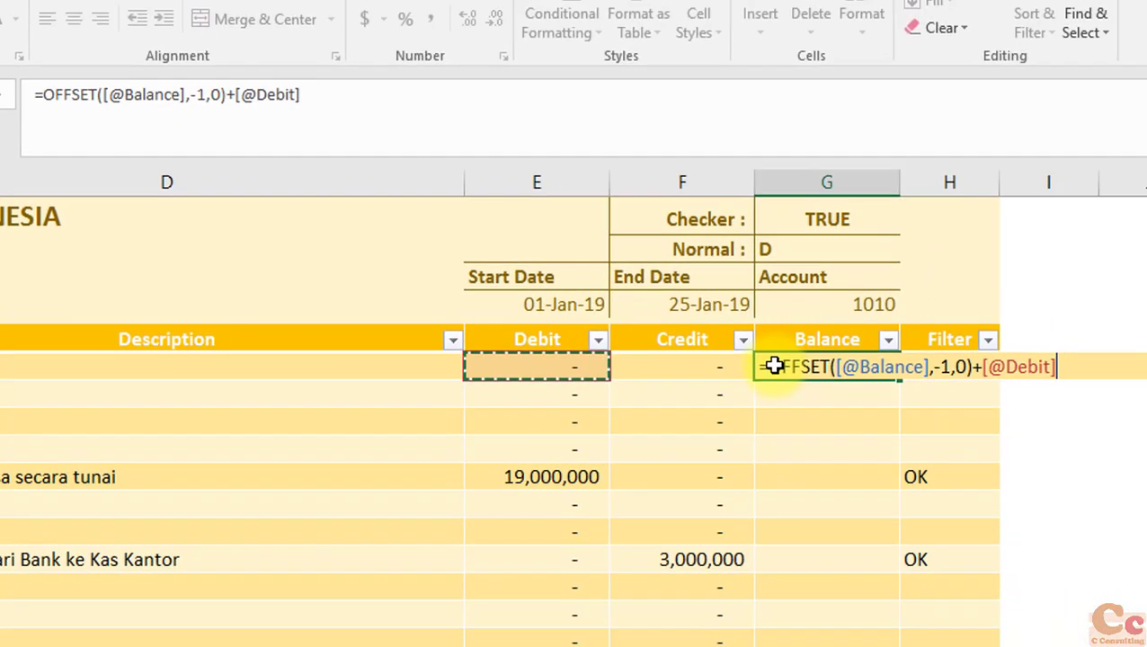
text(-)
key(Left)
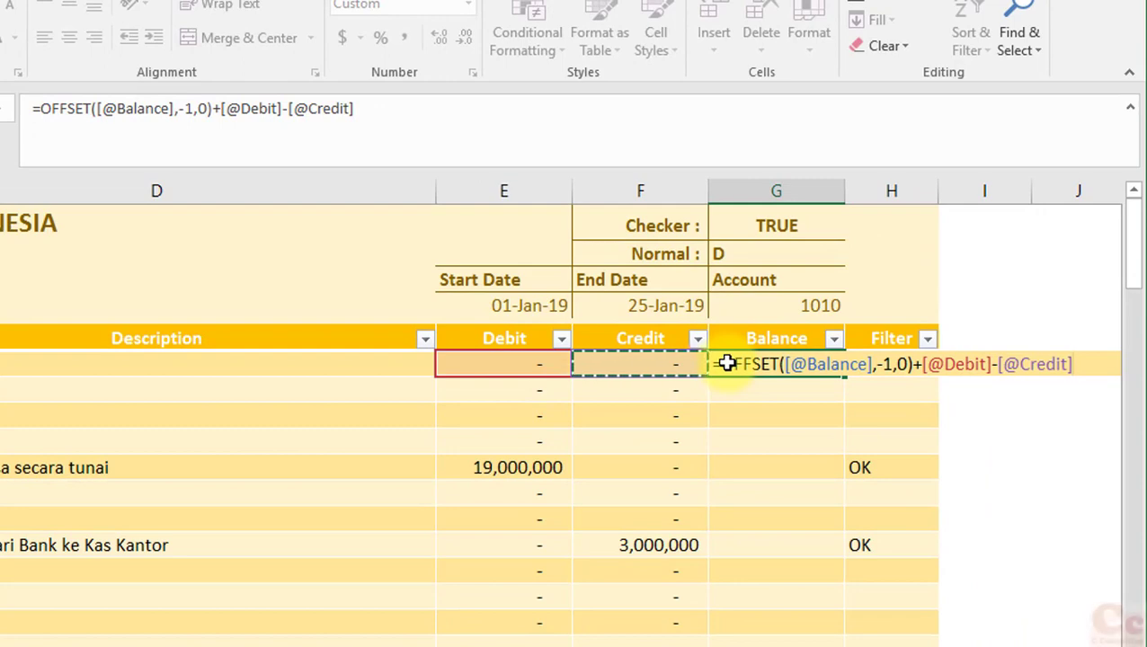
text())
key(Return)
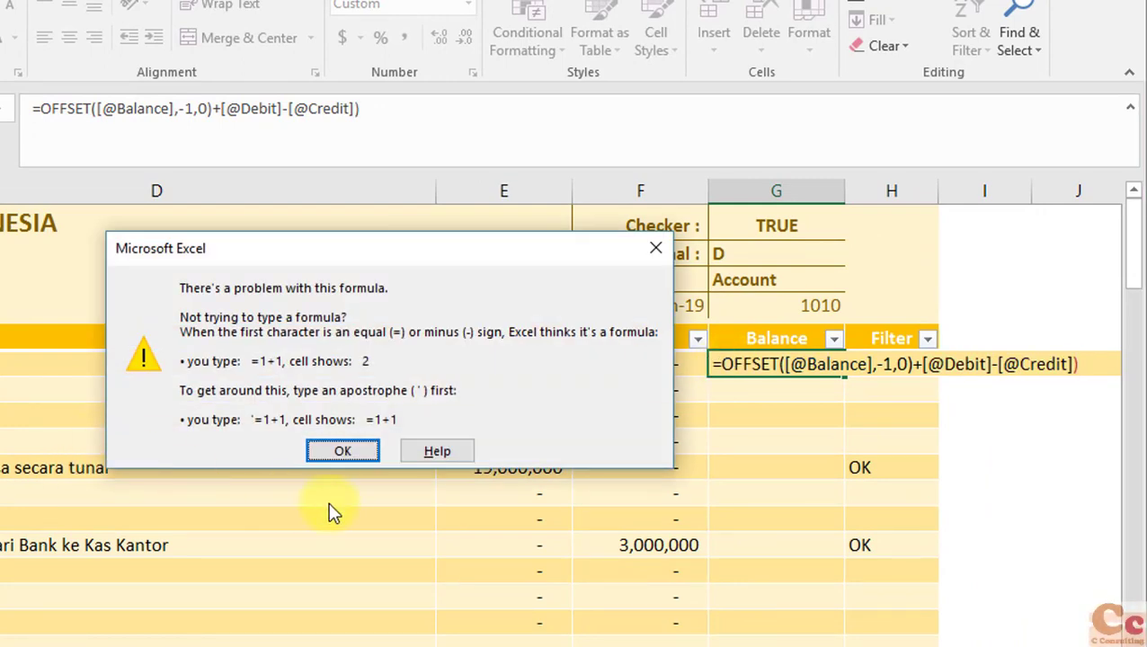
click(342, 454)
click(1018, 364)
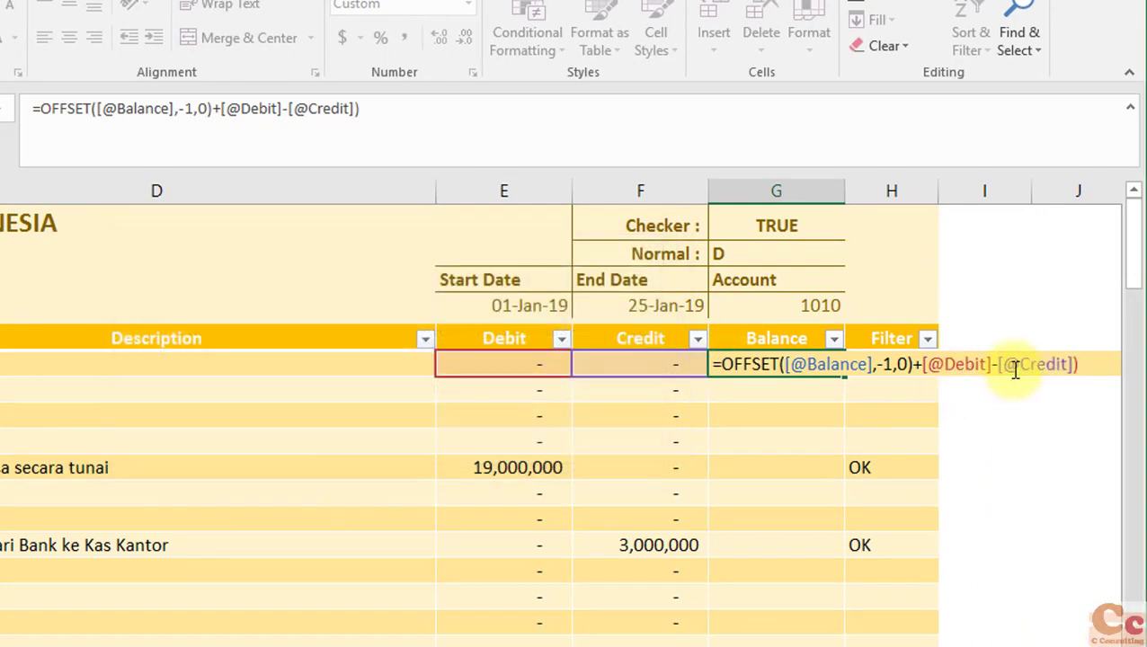
click(1097, 364)
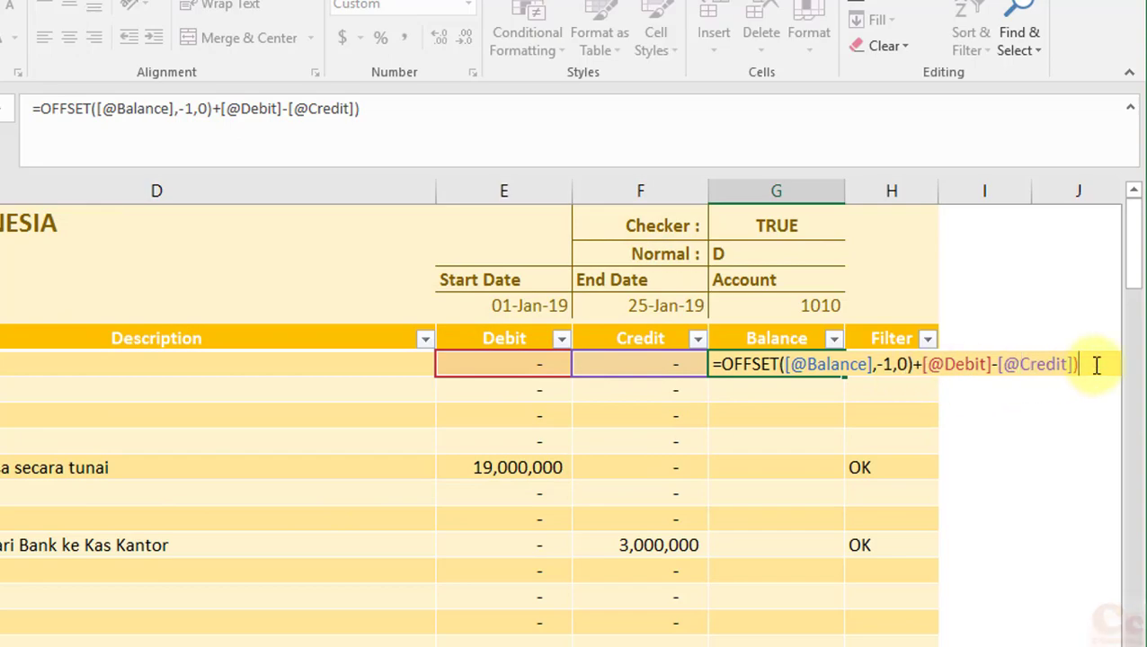
key(Return)
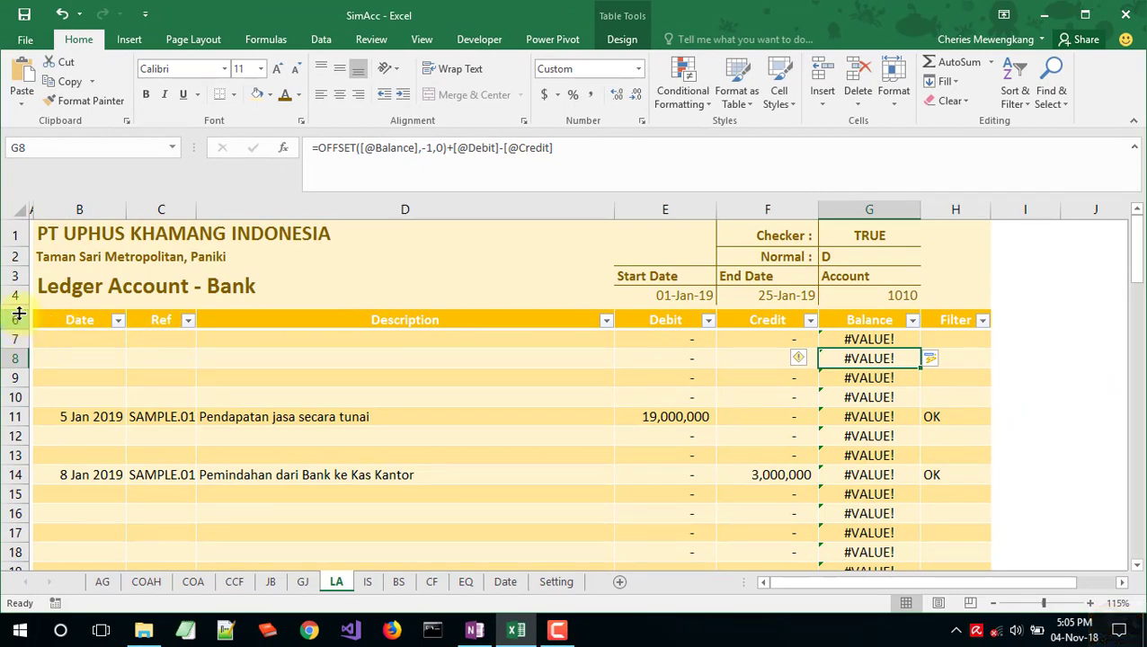
Step: Unhide row 5 above the table and review the Description formula in D7
drag(16, 310, 15, 325)
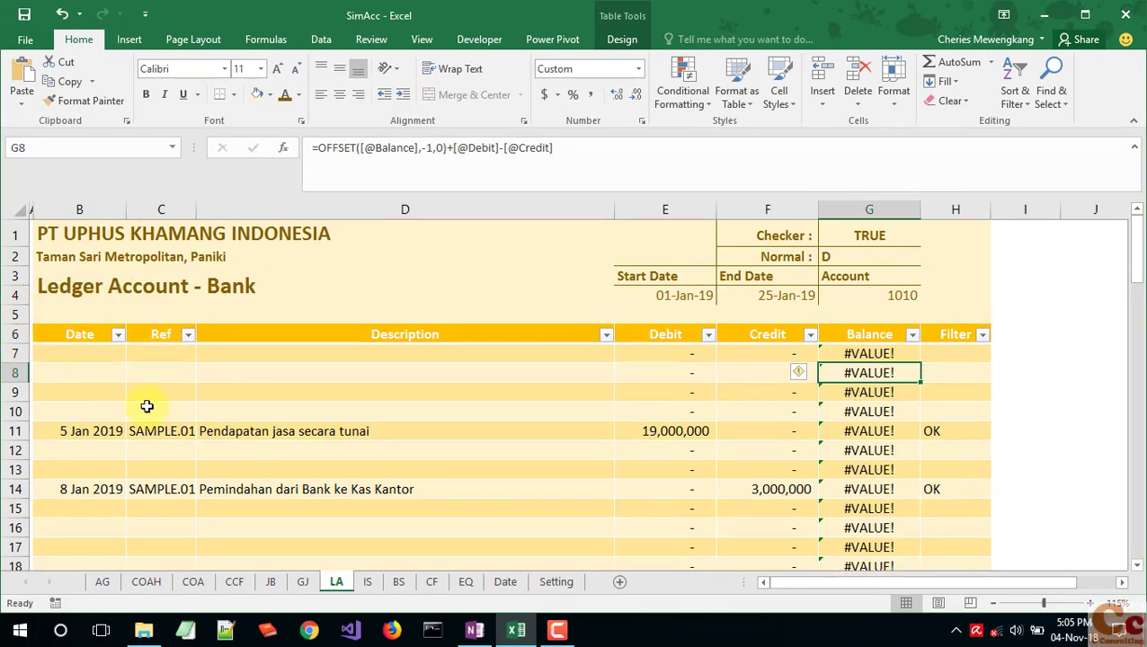
click(262, 357)
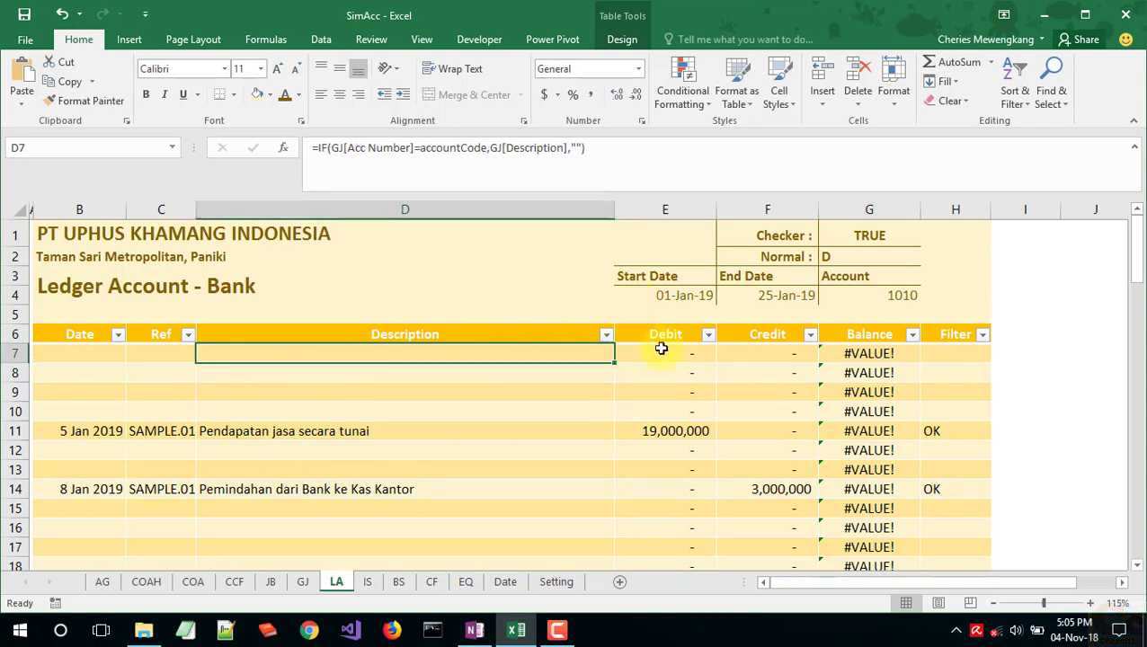
click(670, 299)
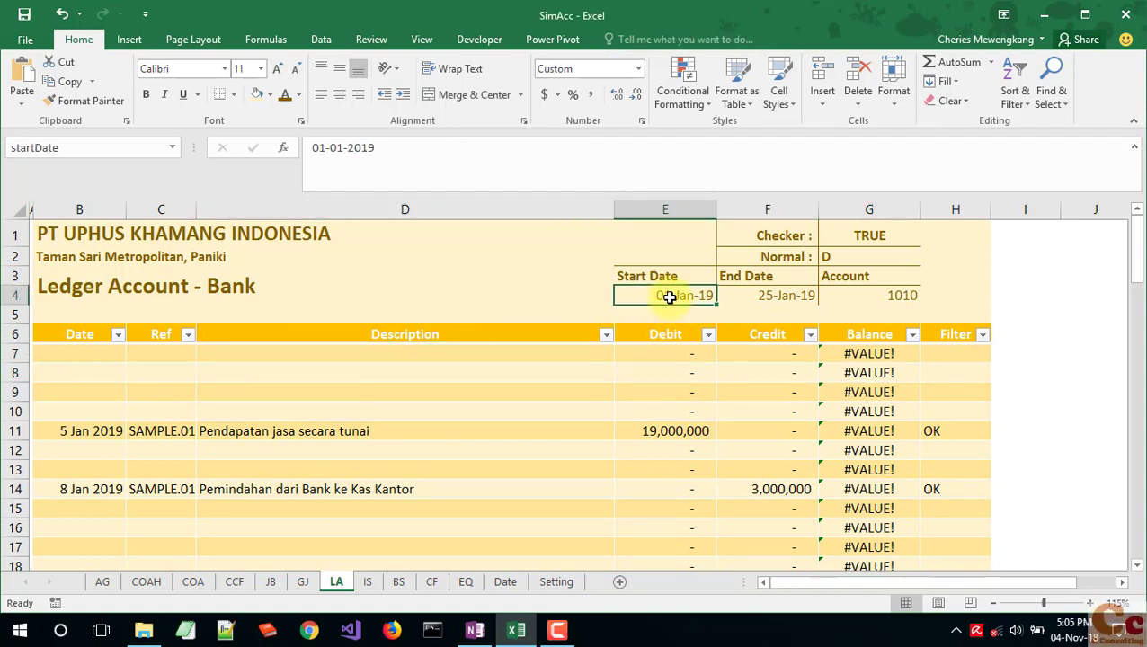
click(410, 358)
Step: Set the start date in E4 to 05-Jan-19 and check the end date in F4
click(622, 294)
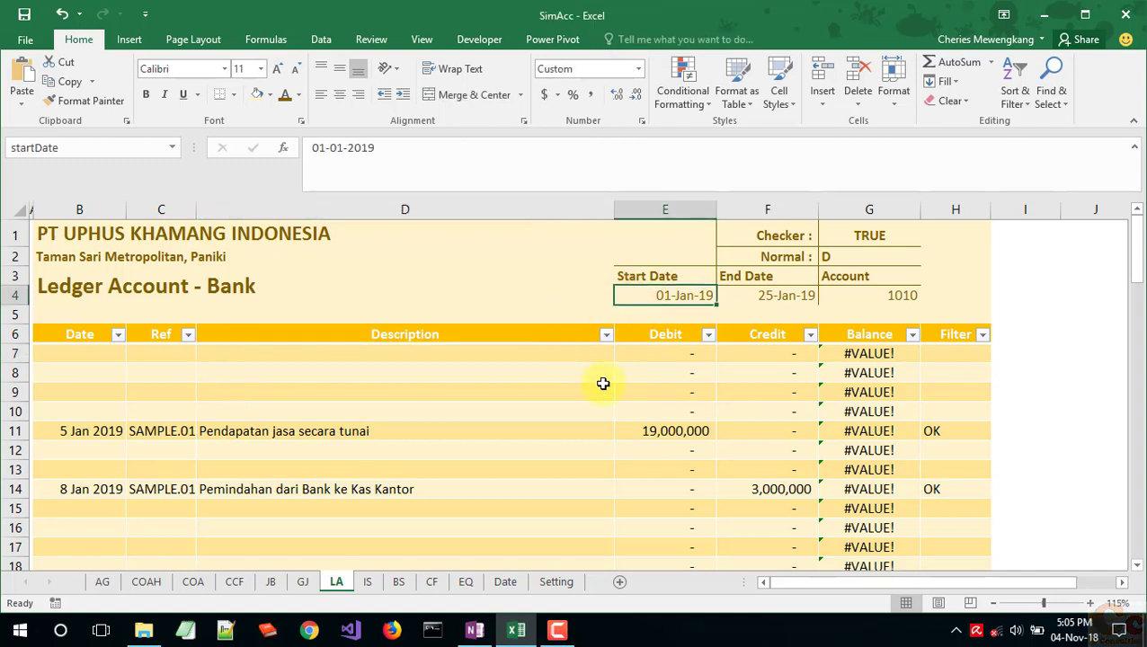
text(5JAN201)
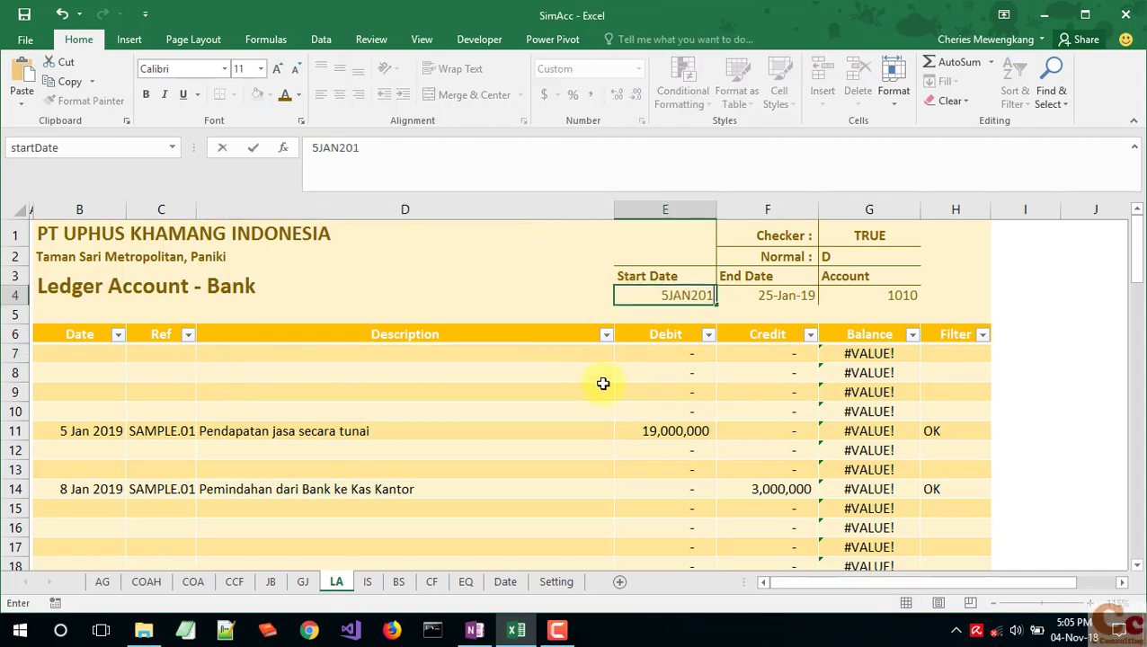
text(9)
key(Return)
click(689, 295)
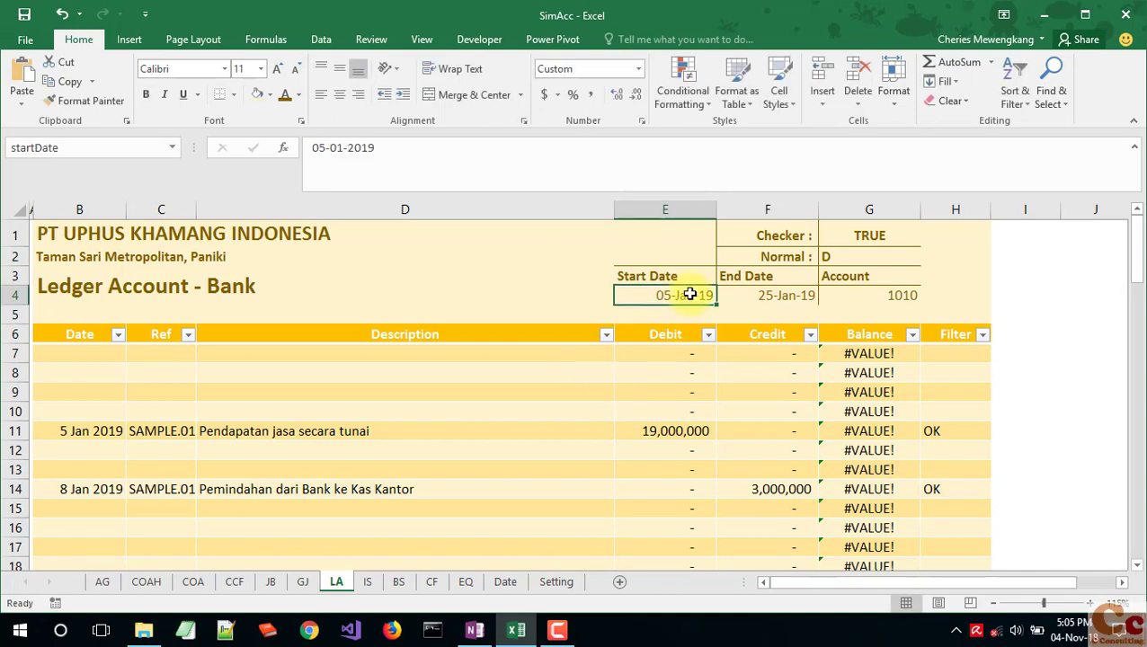
click(762, 297)
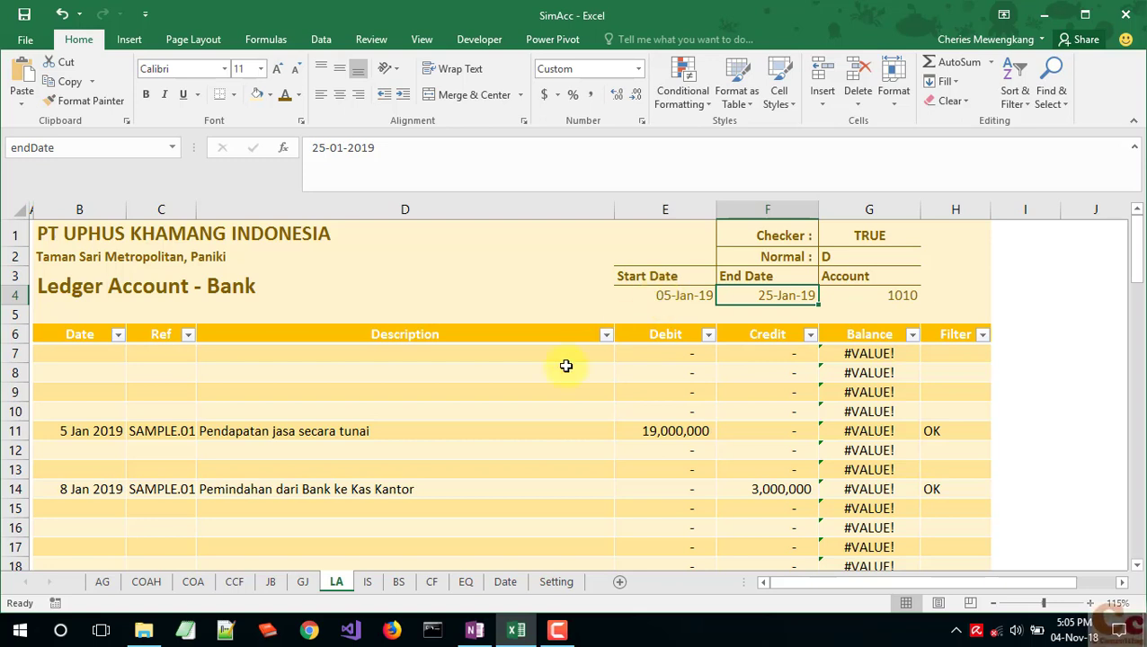
click(535, 356)
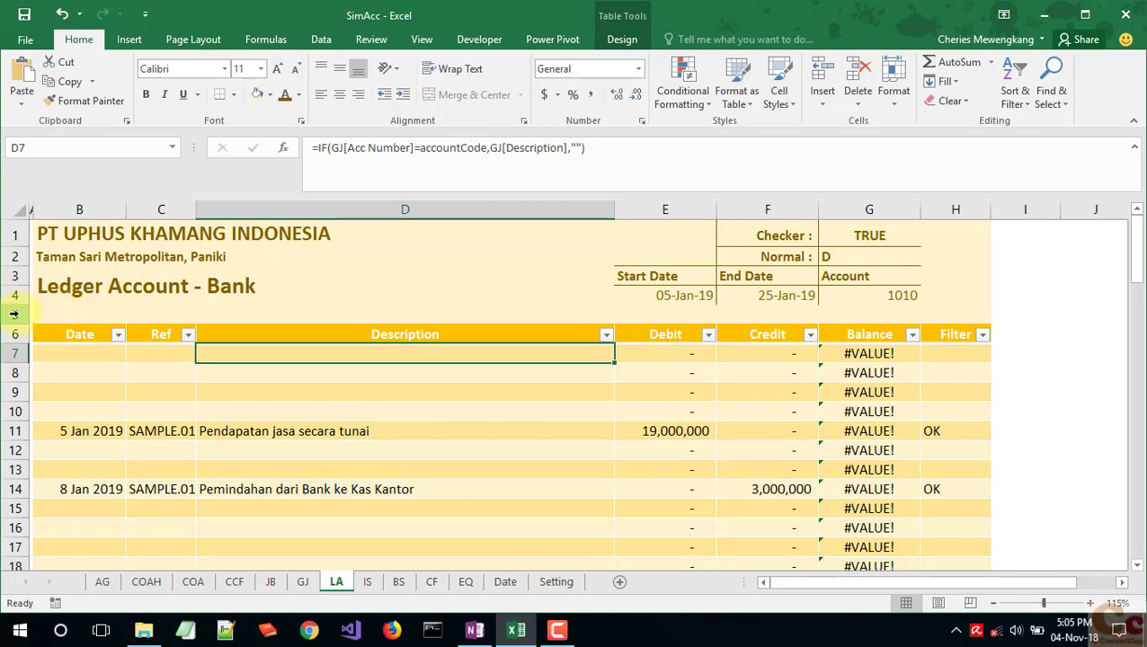
Step: Delete the blank row 5 and check the Ref formula in C7
right_click(15, 314)
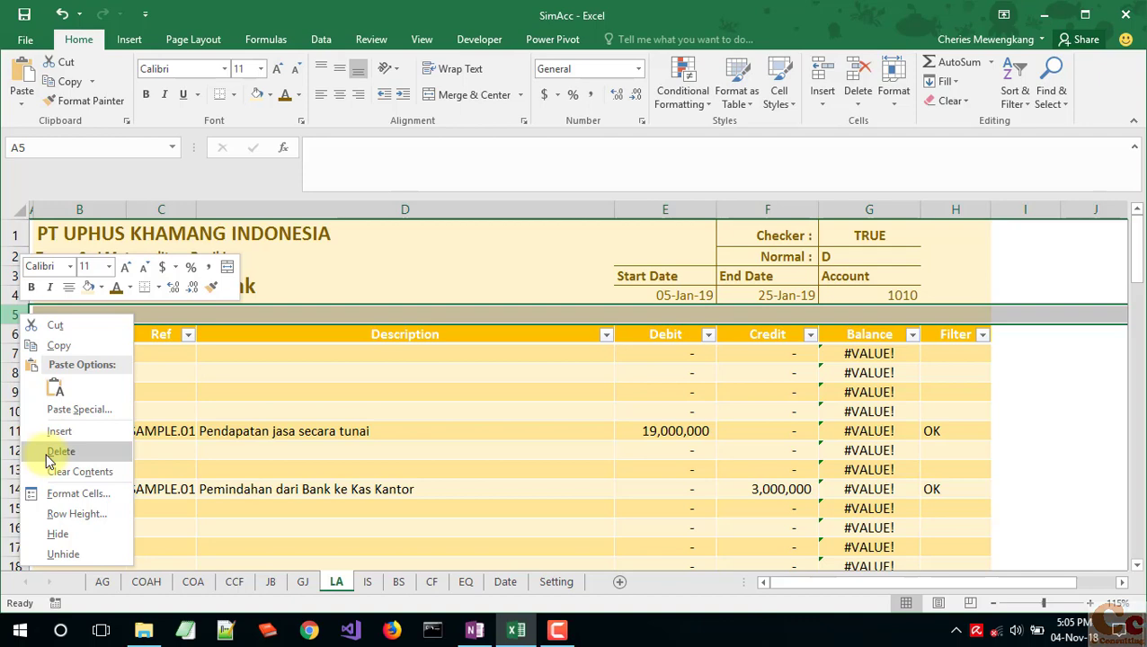
click(49, 451)
click(135, 352)
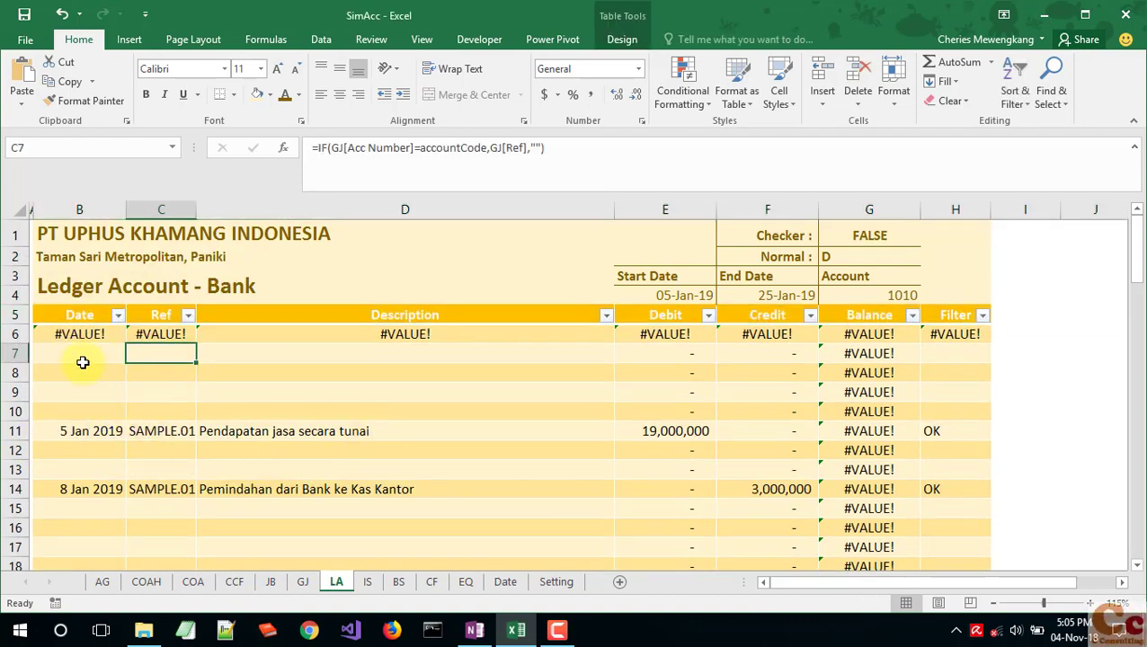
Step: Start B6's new formula as =IF(ROW()=6,startDate, picking startDate from autocomplete
click(76, 336)
double_click(76, 337)
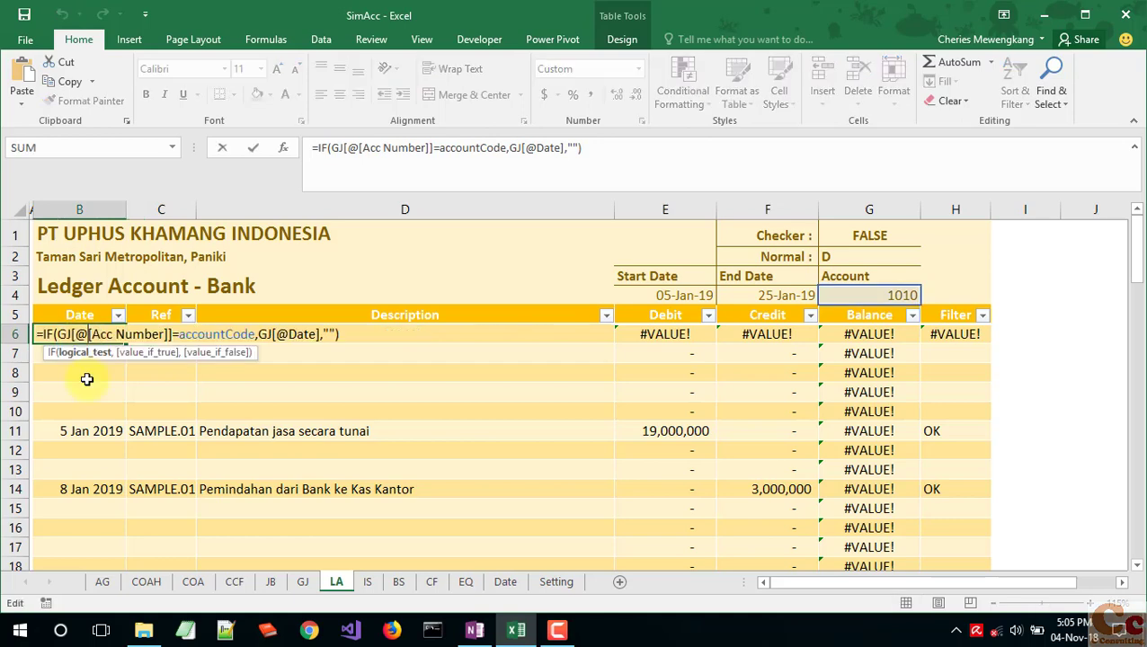
key(Escape)
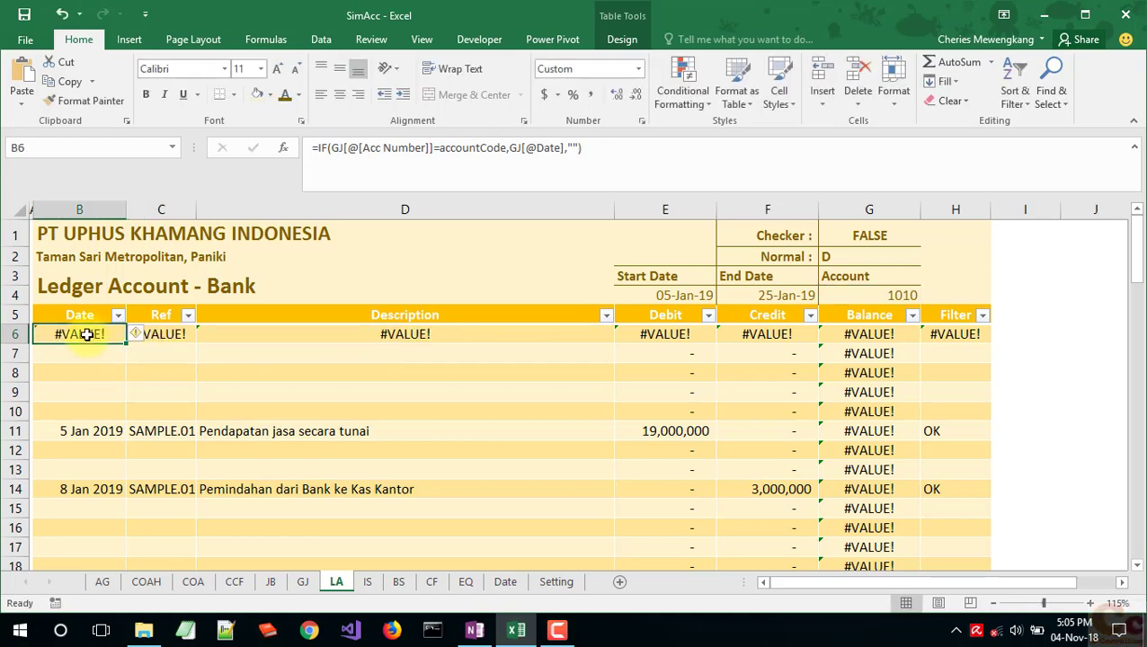
double_click(86, 334)
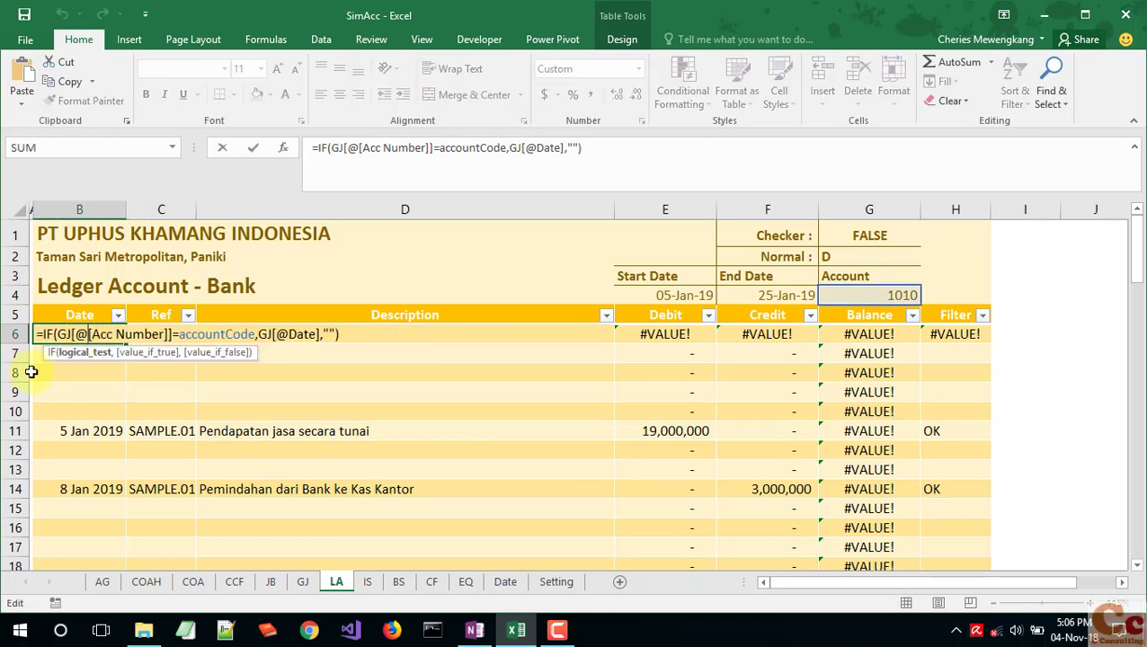
key(Escape)
text(=IF)
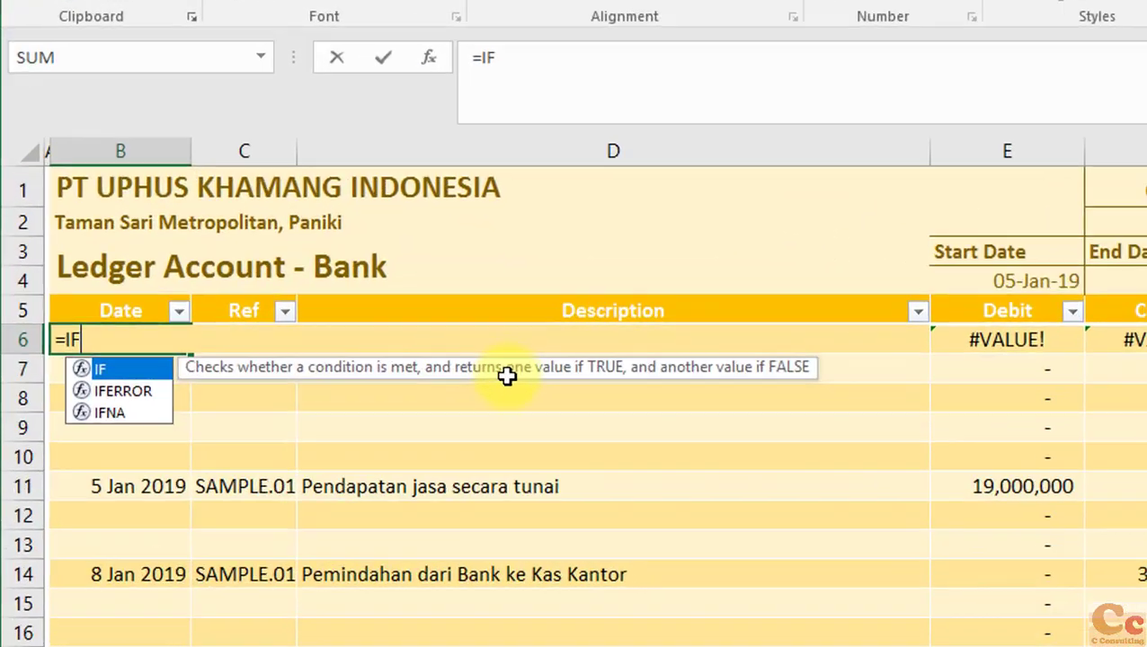
text((ROW)
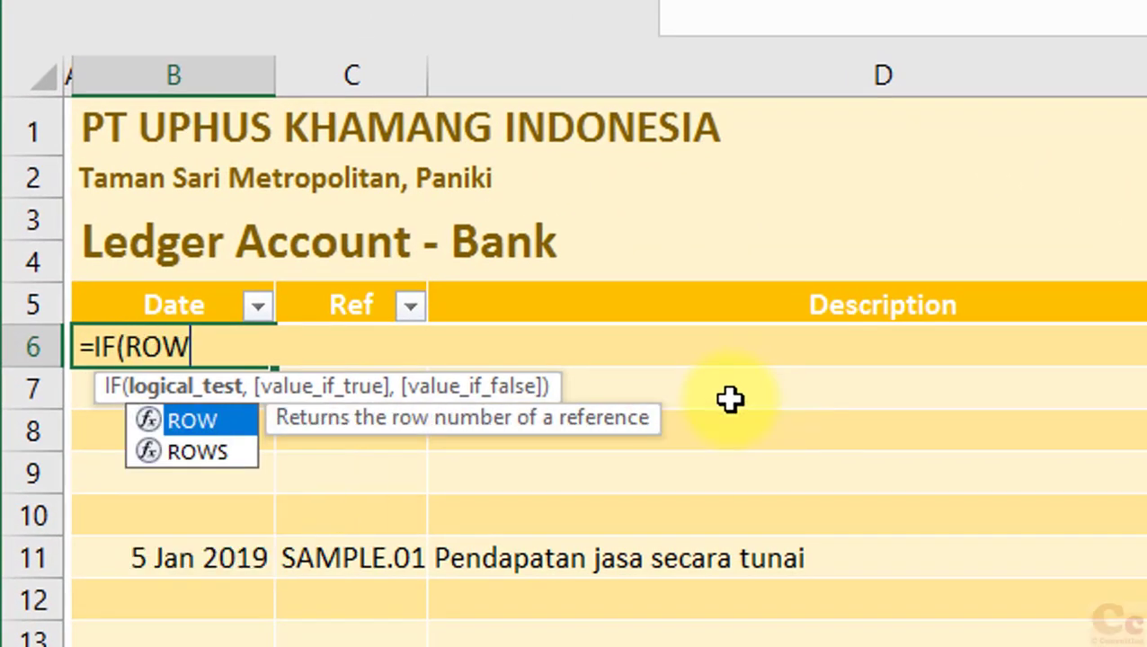
text(())
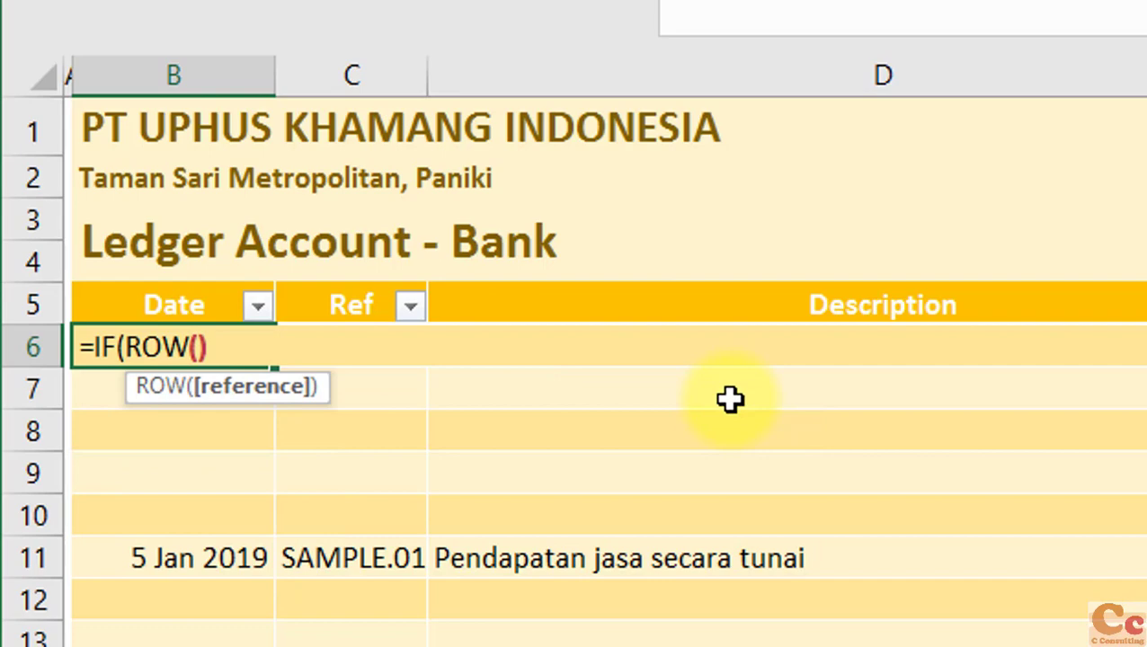
text(=6,)
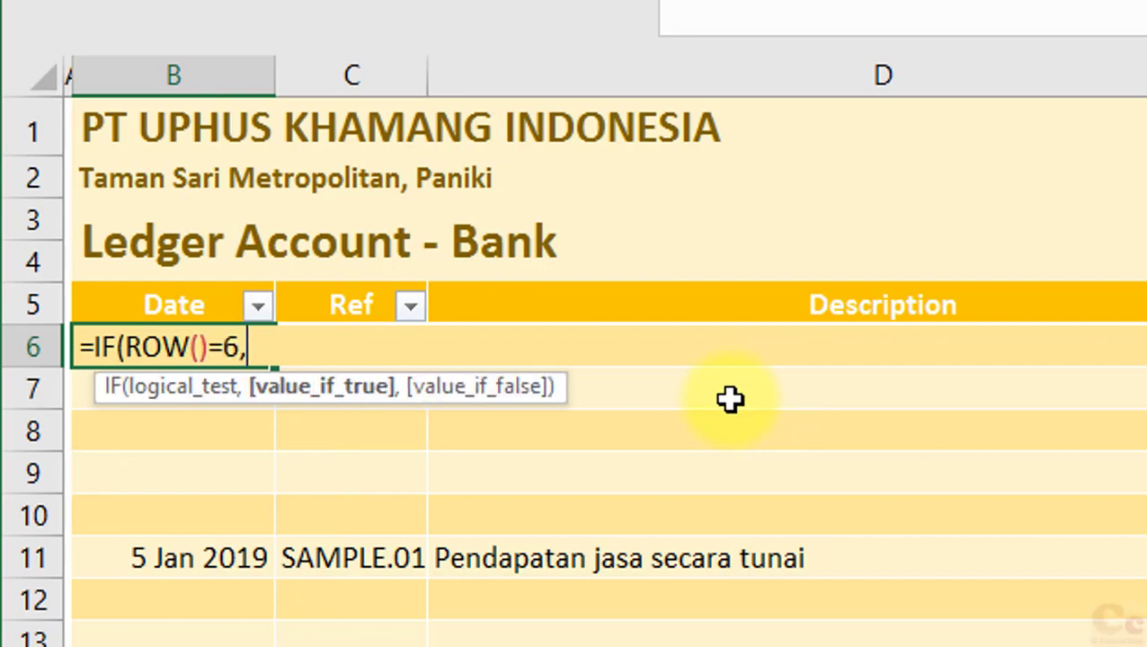
text(STA)
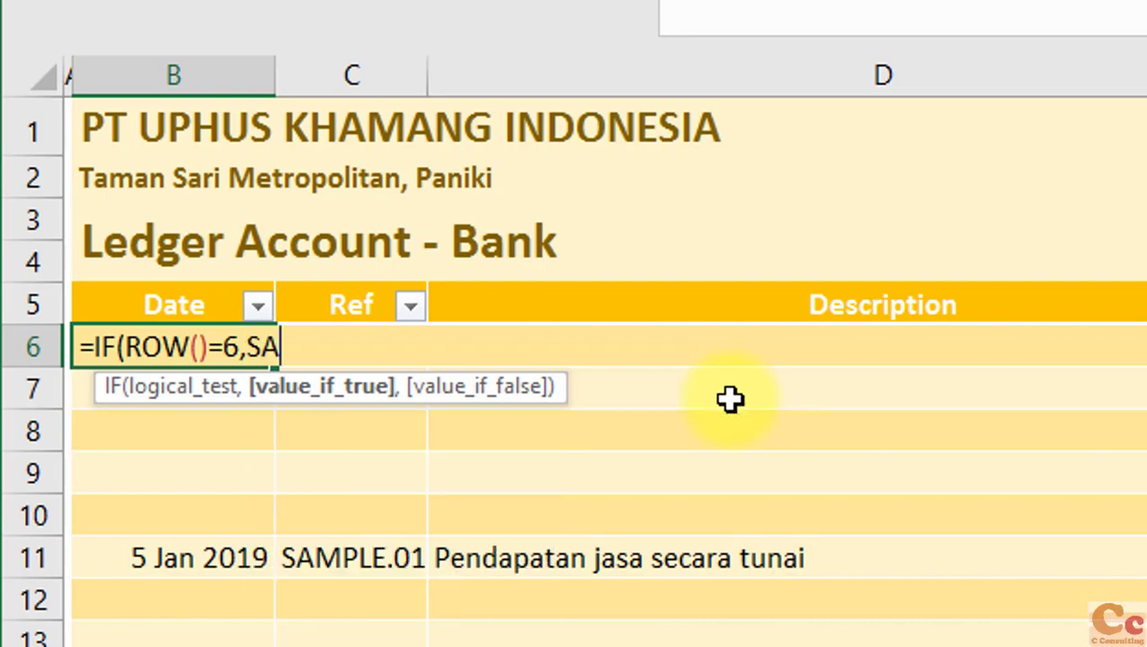
key(BackSpace)
text(TA)
key(Down)
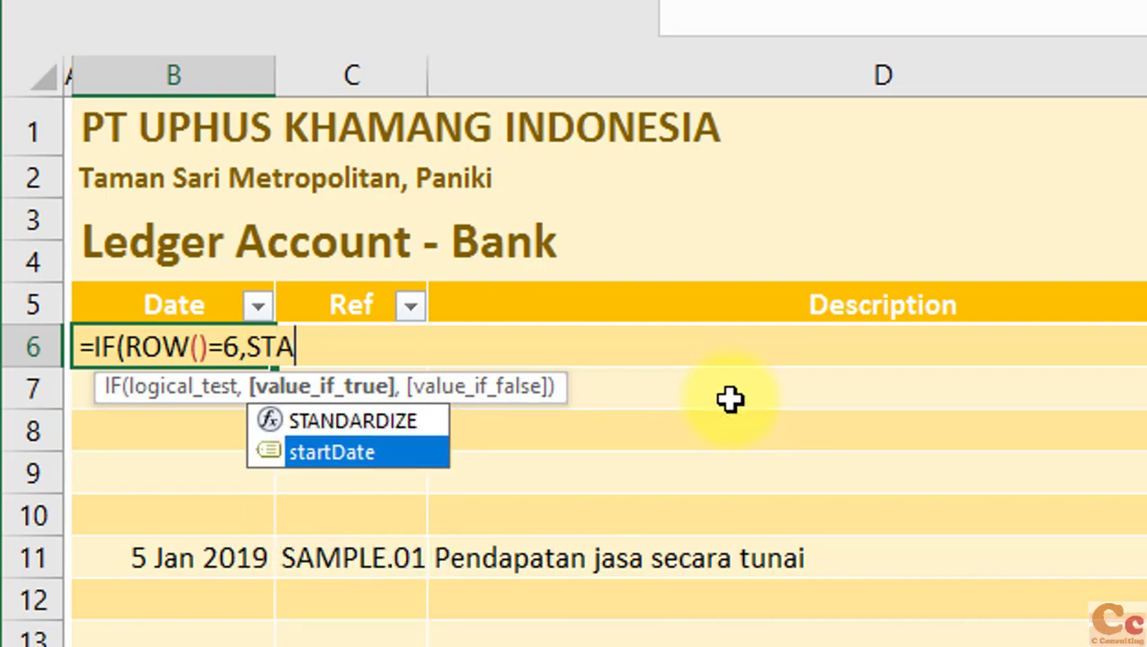
key(Tab)
text(,)
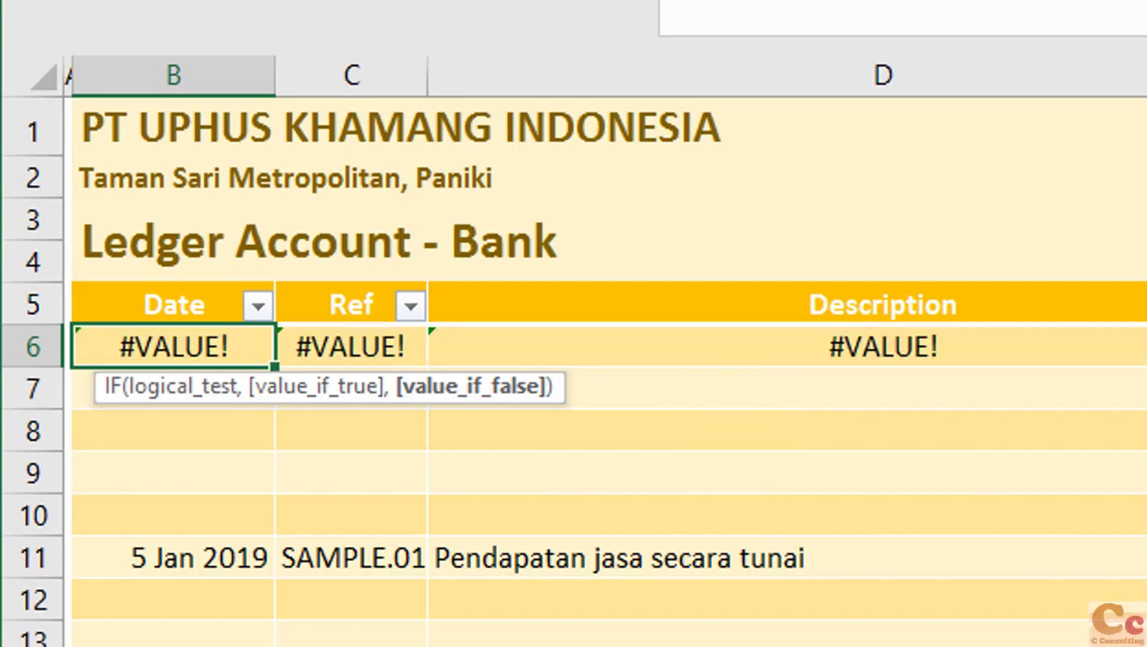
key(ctrl+Page_Up)
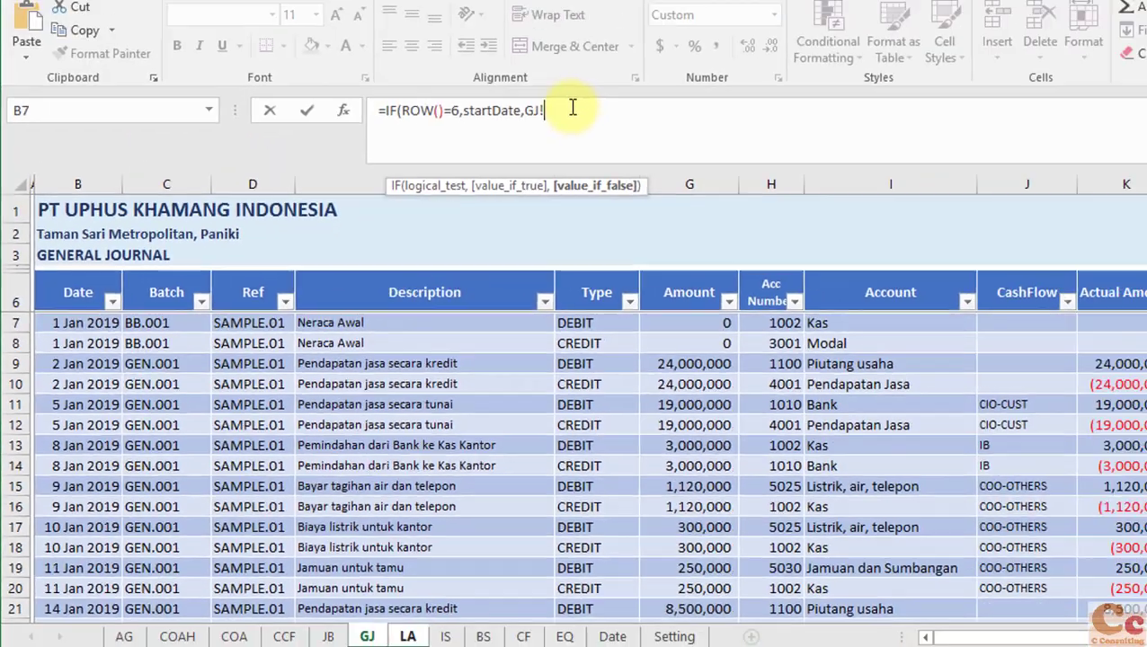
key(BackSpace)
key(BackSpace)
key(BackSpace)
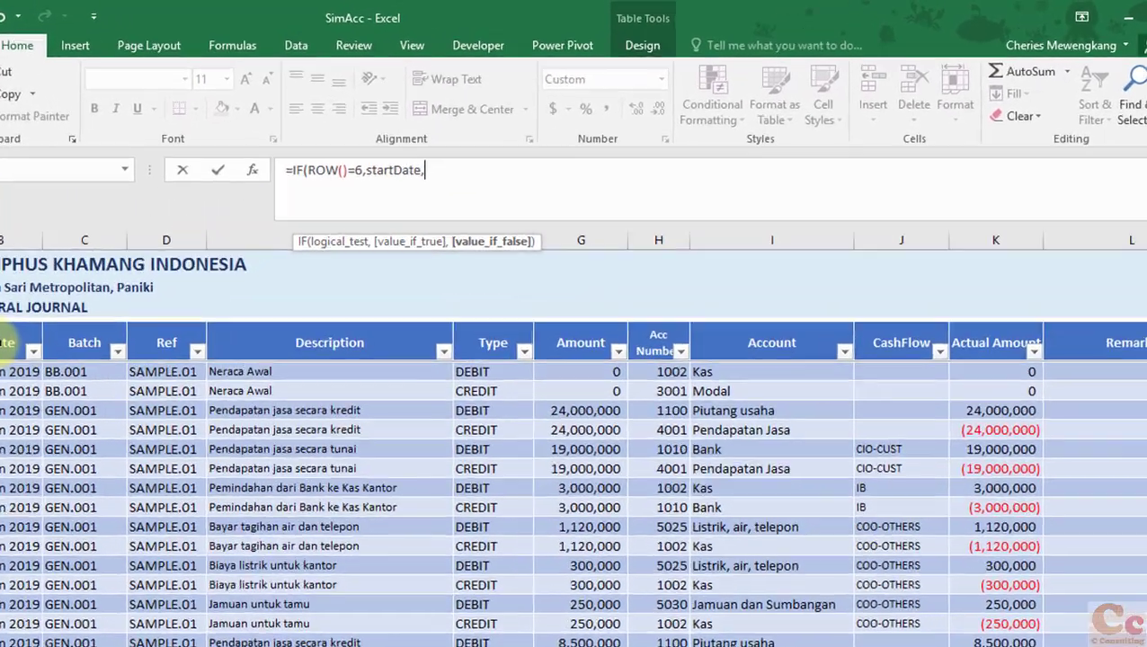
text(GJ[[#Headers],[Date]])
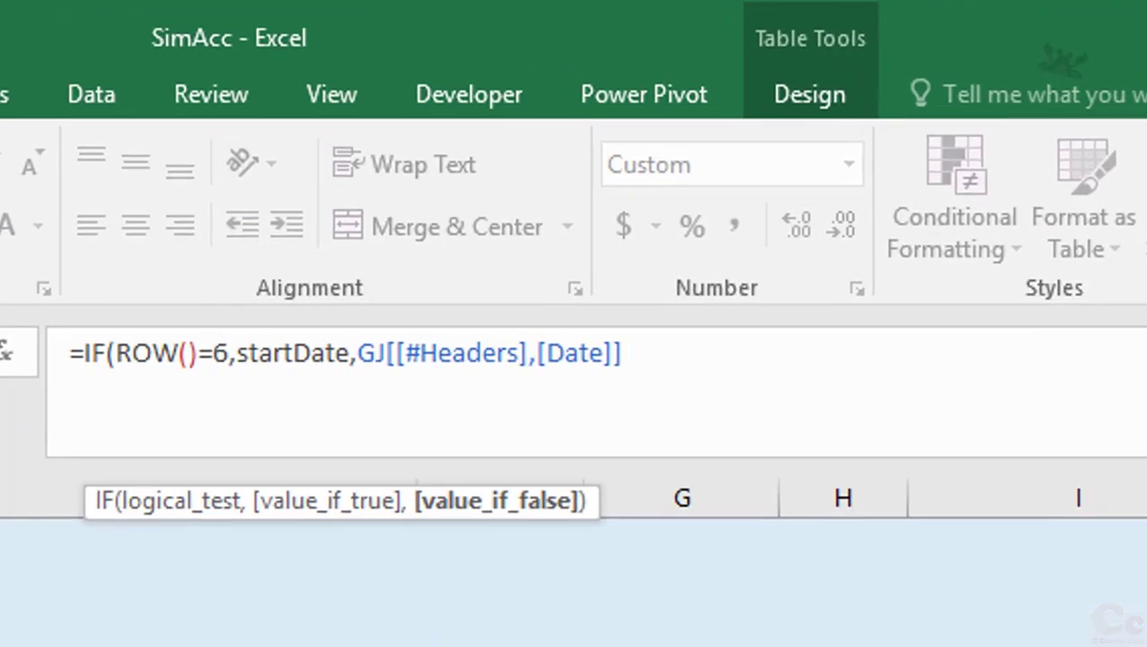
key(Down)
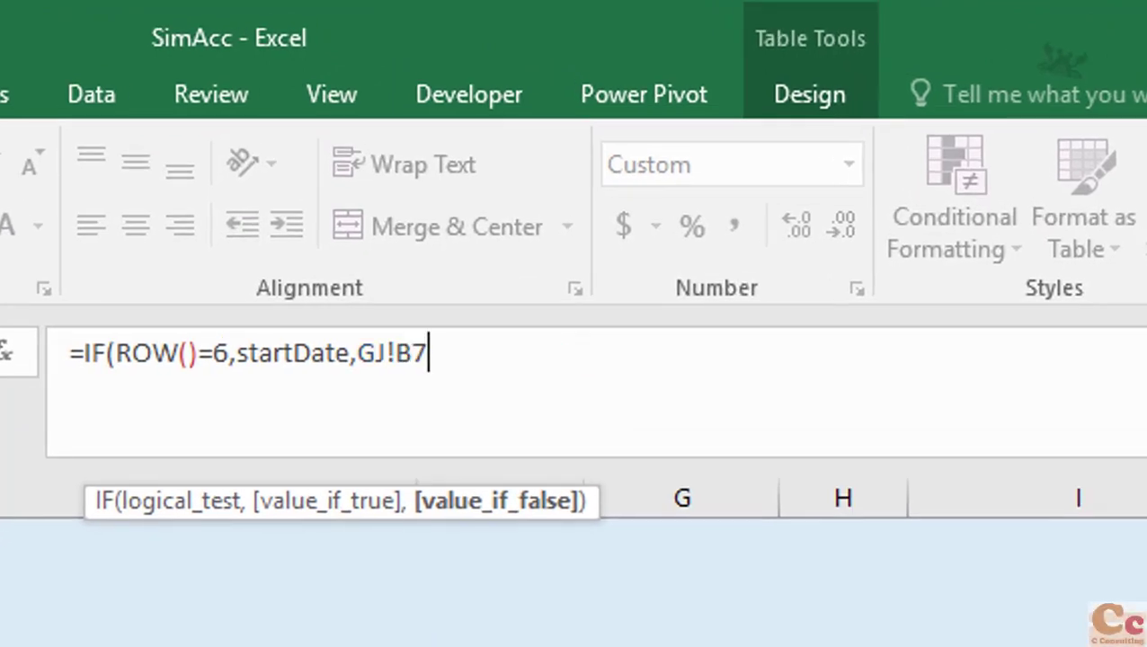
key(BackSpace)
key(BackSpace)
key(BackSpace)
key(BackSpace)
key(BackSpace)
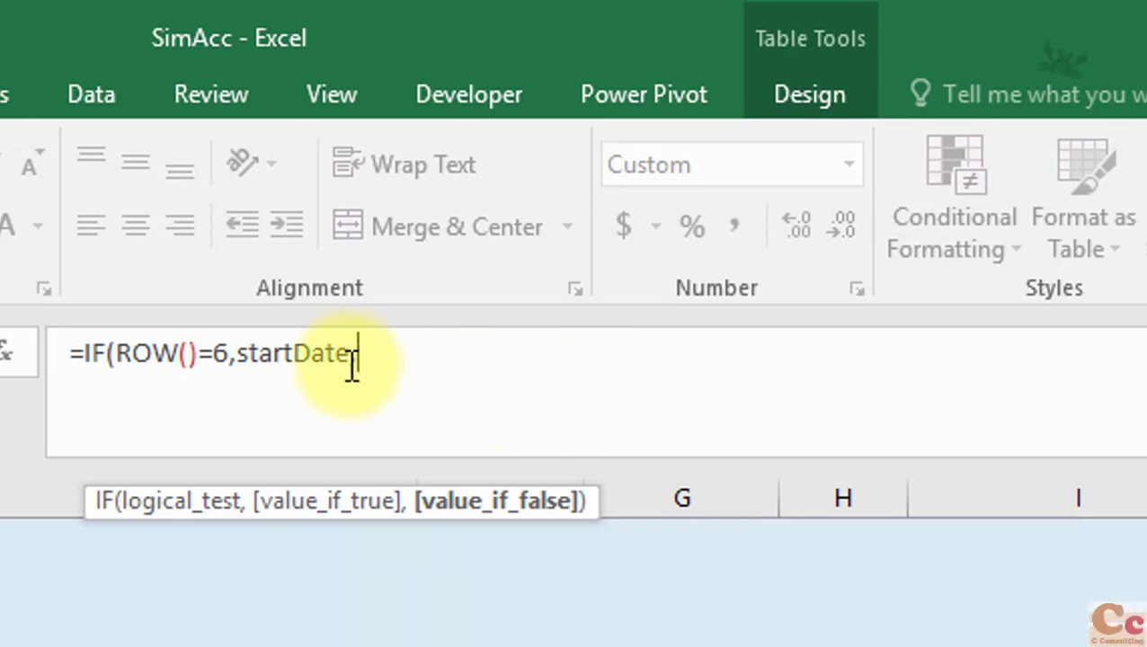
drag(356, 354, 41, 346)
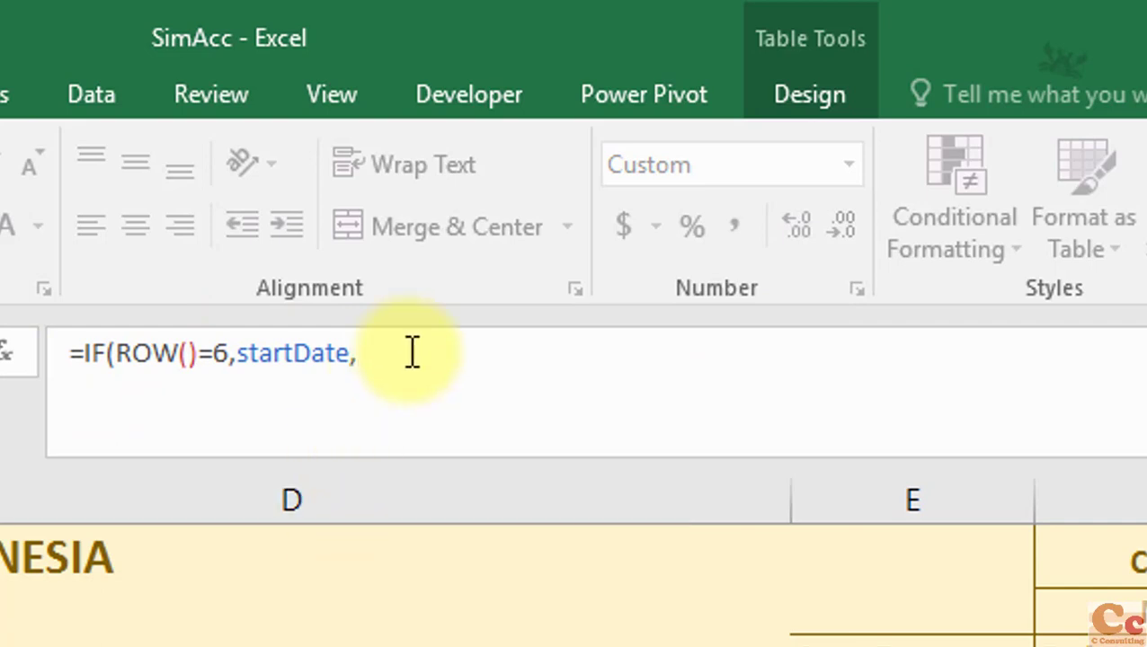
text(GJ[)
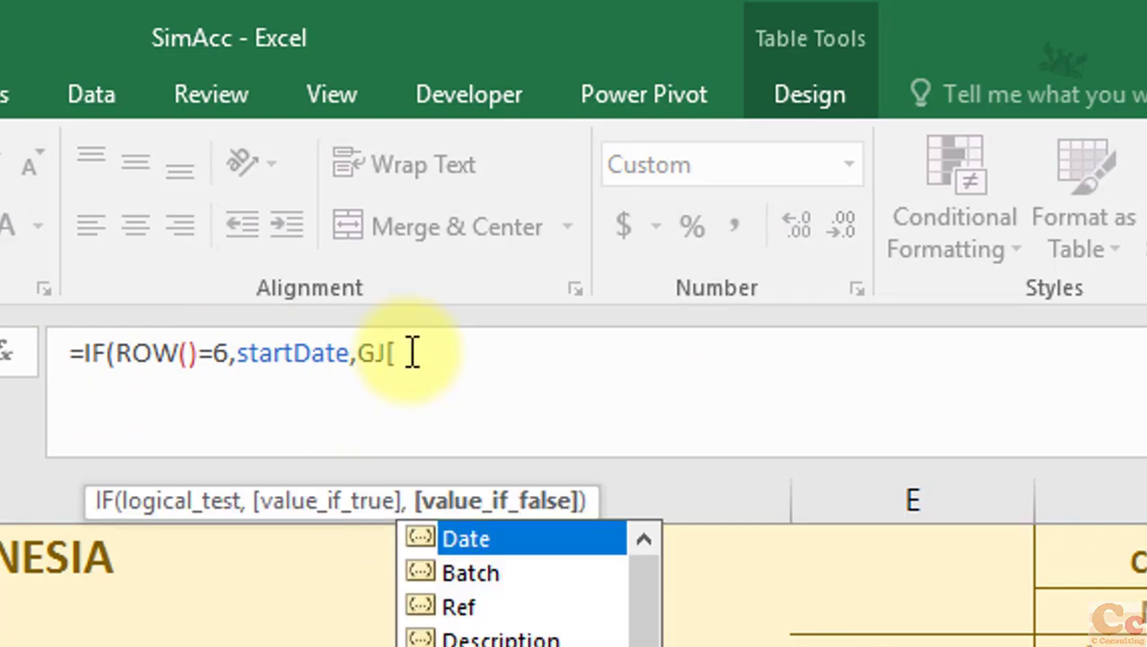
text(@)
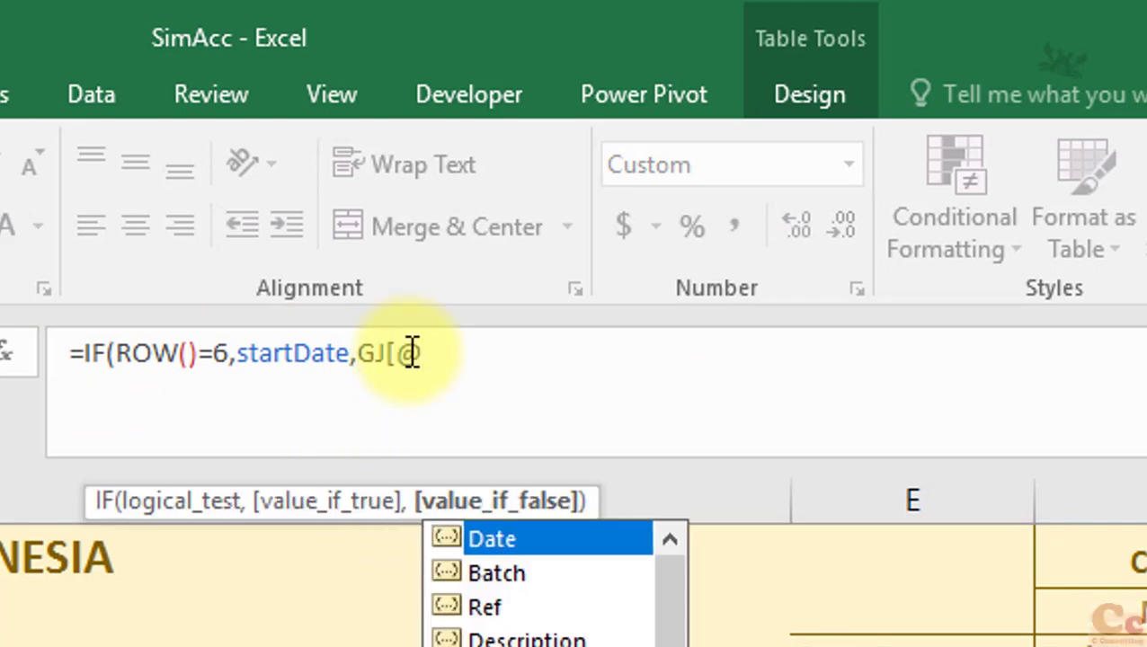
key(Tab)
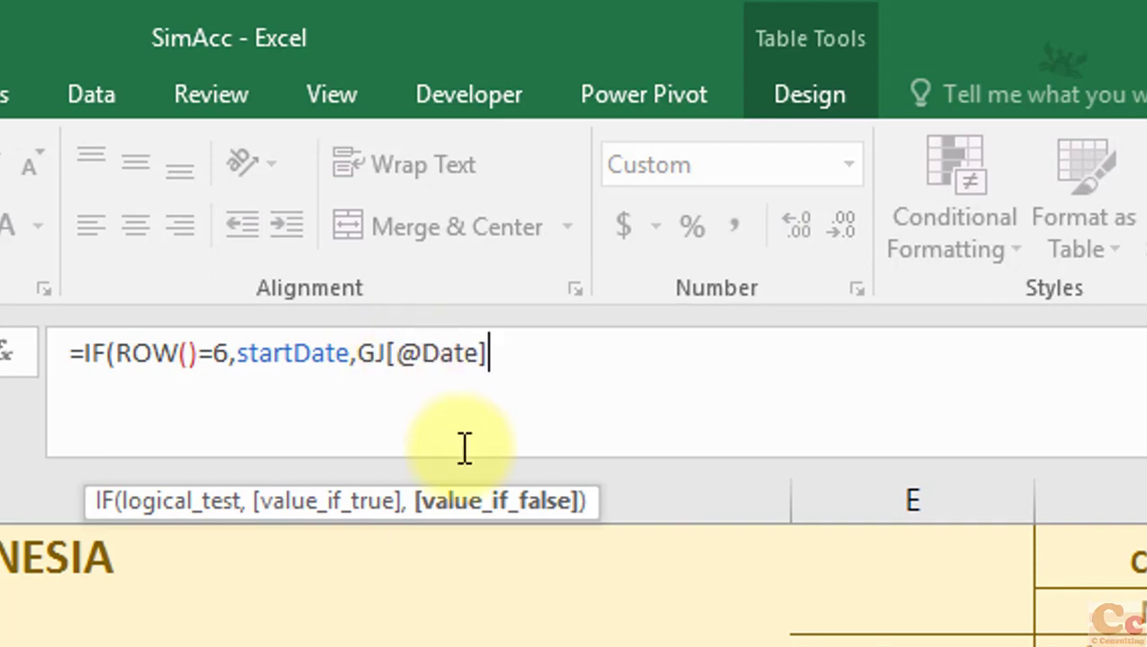
key(Return)
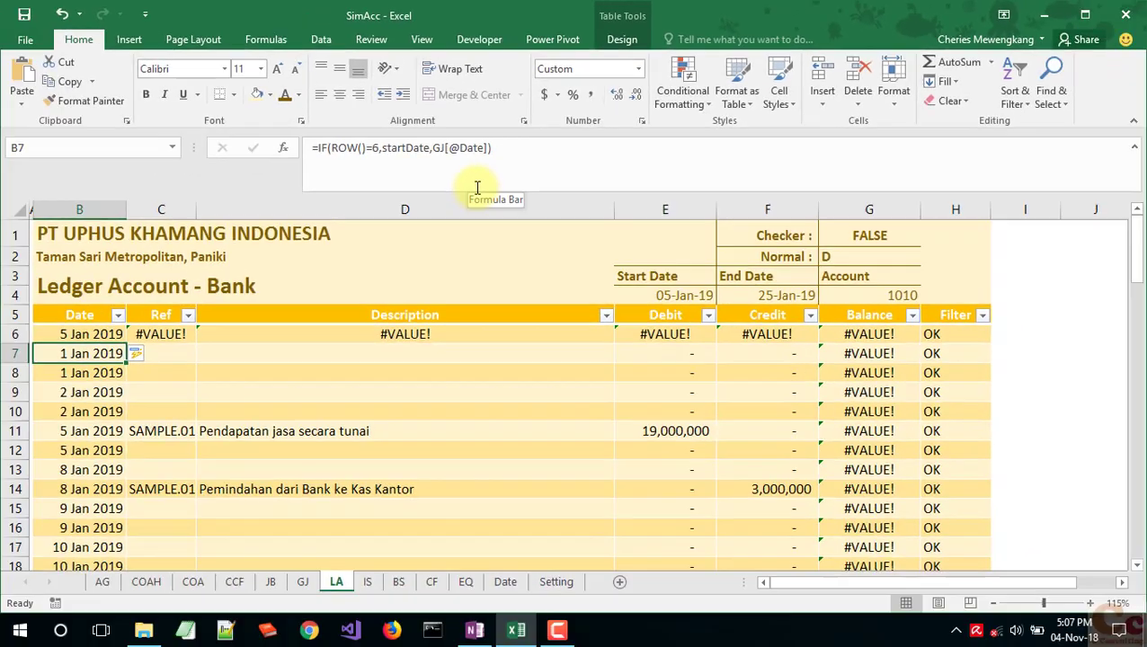
Step: Copy B6's Date formula into the Ref cell C6
click(153, 334)
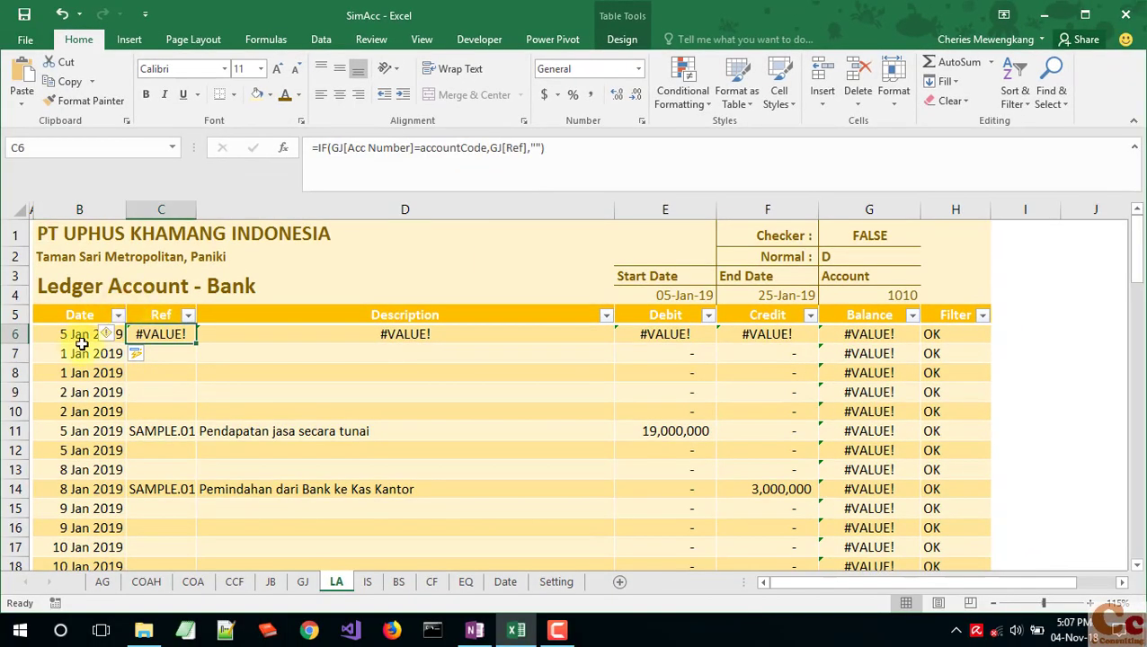
click(79, 335)
click(502, 148)
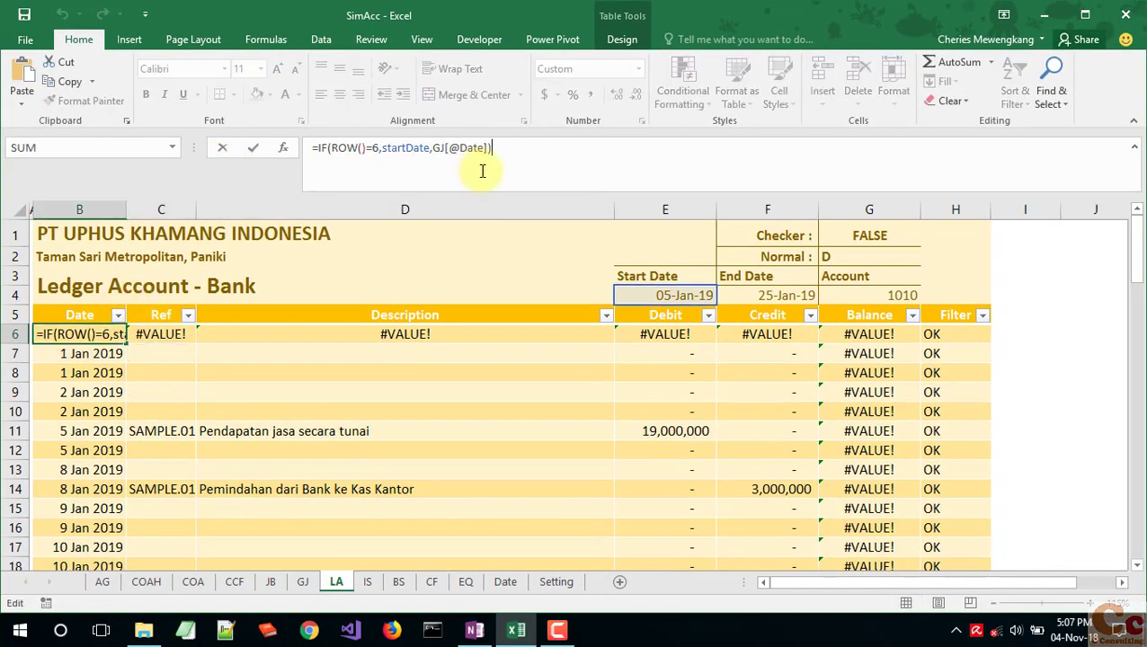
key(ctrl+a)
key(ctrl+c)
key(Escape)
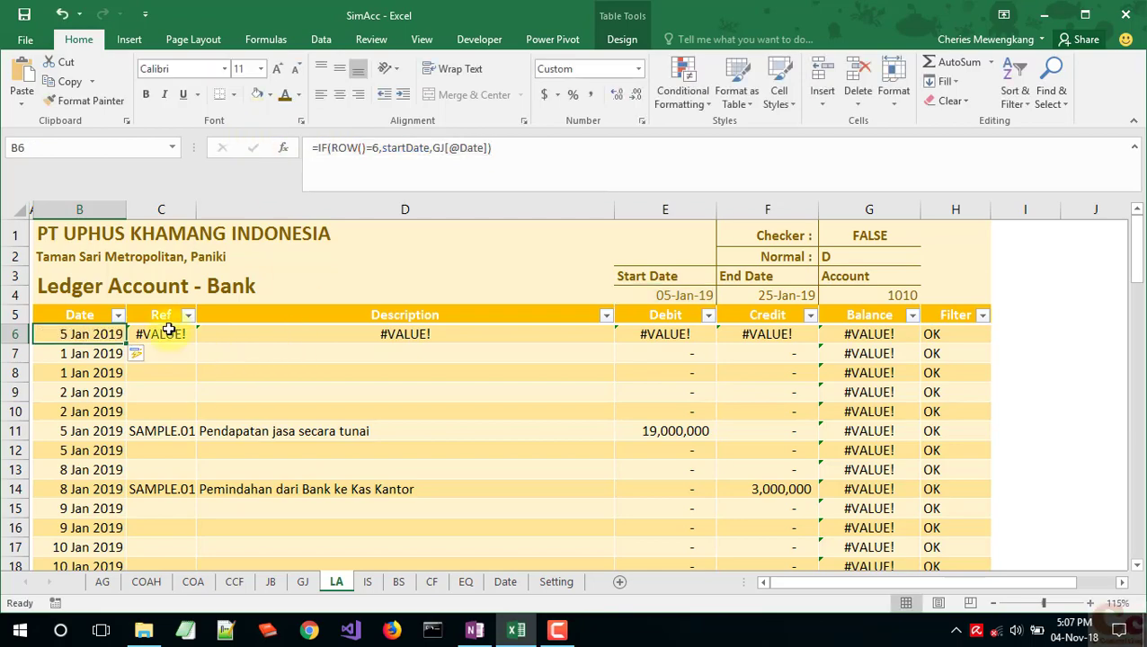
click(167, 335)
drag(545, 147, 238, 151)
key(ctrl+v)
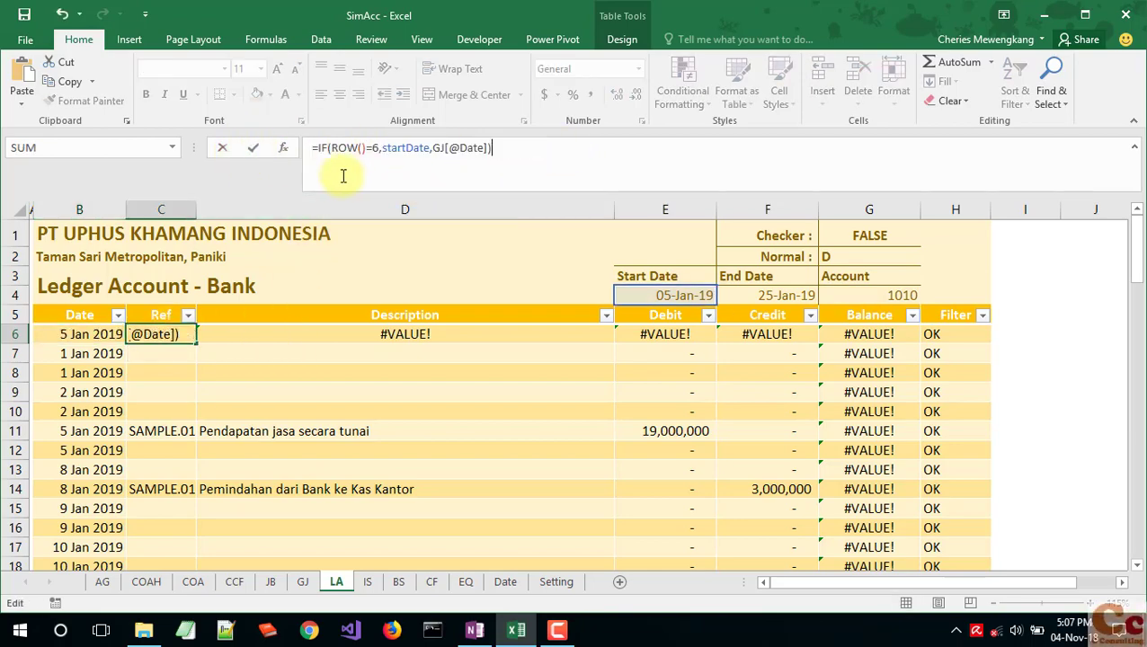
click(407, 147)
key(BackSpace)
key(BackSpace)
key(BackSpace)
key(BackSpace)
key(BackSpace)
key(BackSpace)
key(BackSpace)
key(BackSpace)
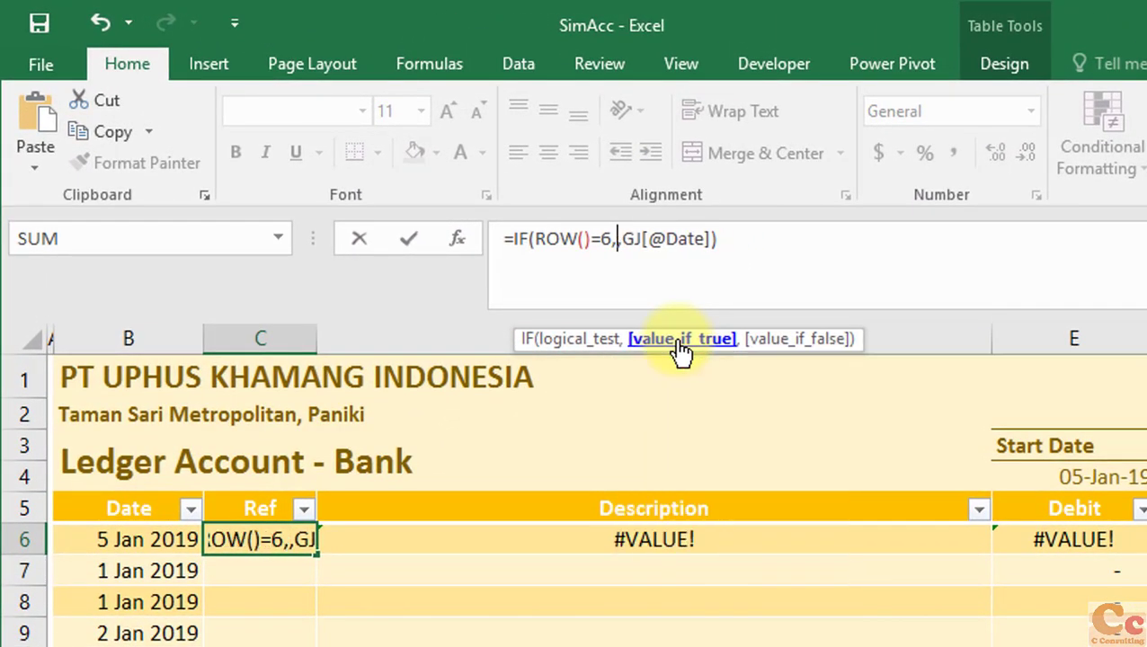
text(")
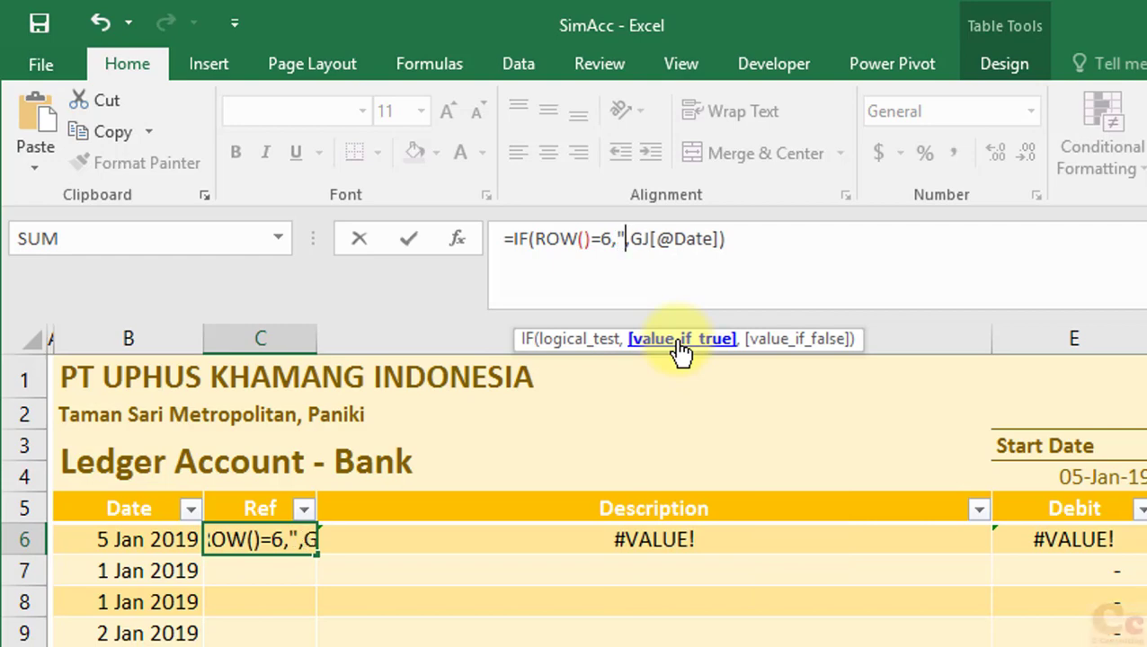
text(ob)
key(BackSpace)
key(BackSpace)
text(OB)
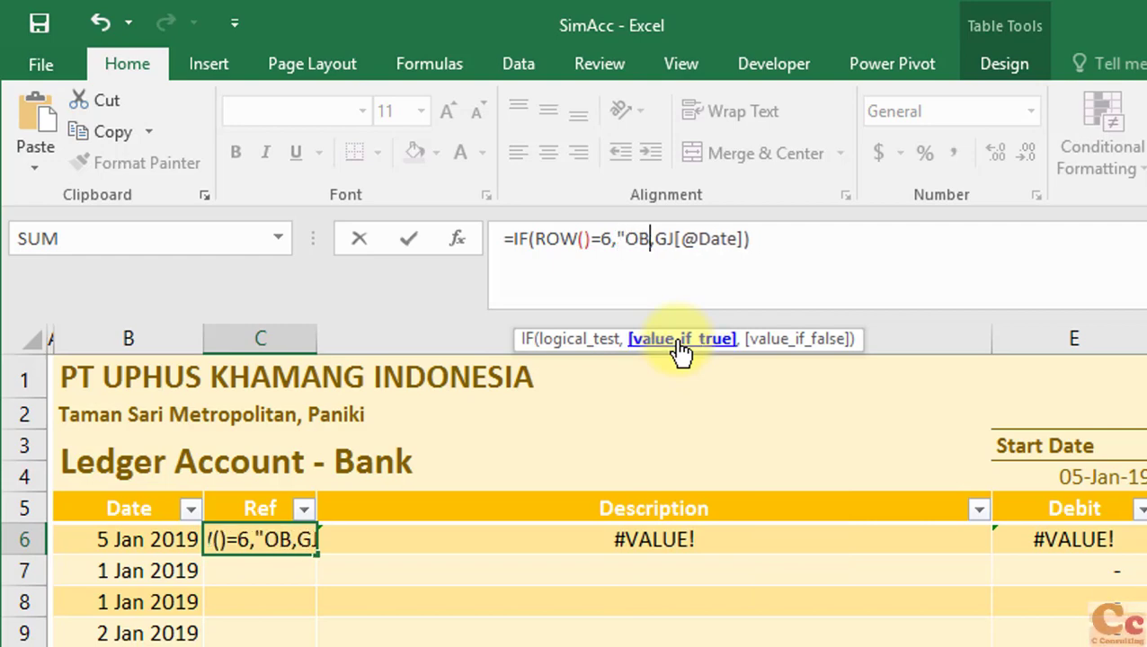
text(")
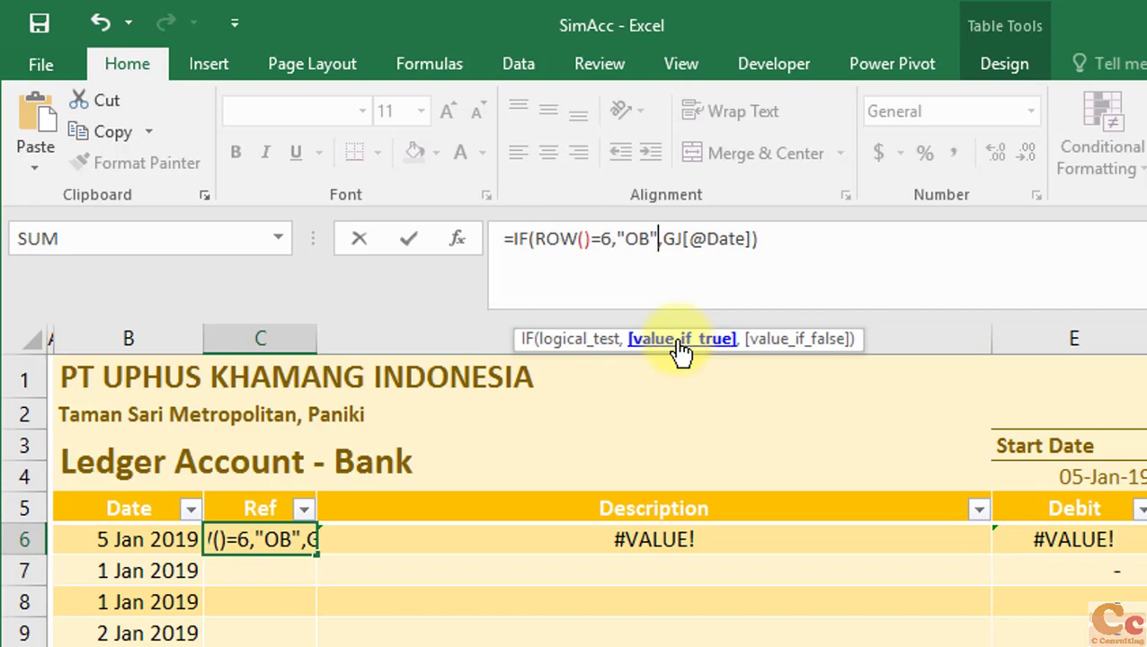
key(BackSpace)
key(BackSpace)
key(BackSpace)
text(SA")
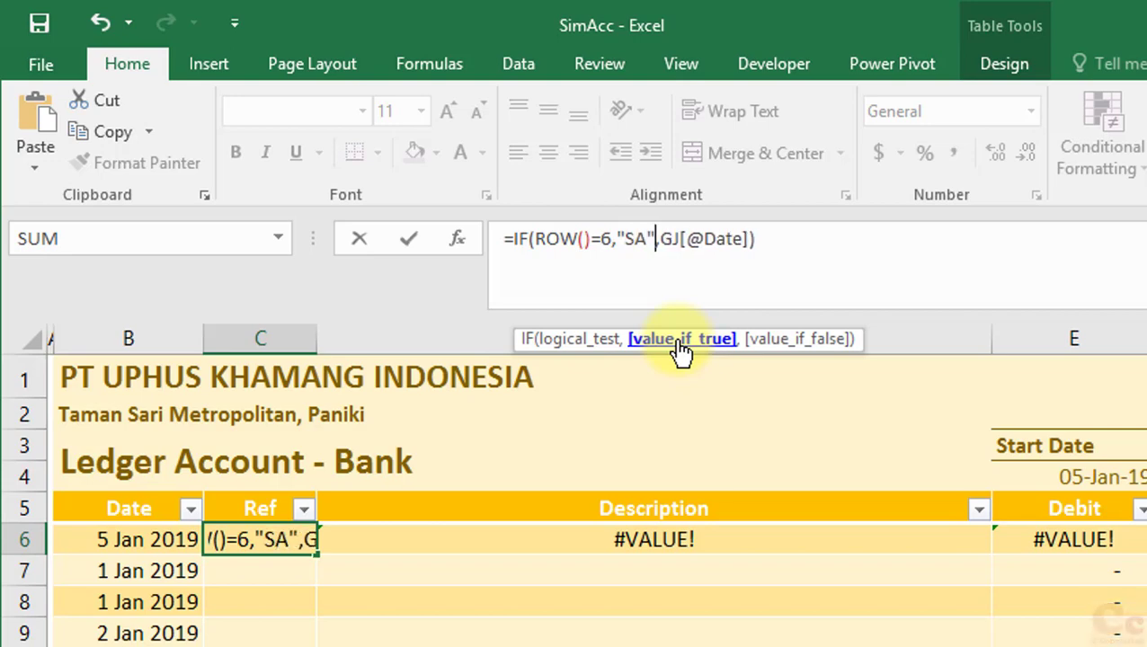
key(Right)
key(Right)
key(Right)
key(Right)
key(Right)
key(Right)
key(Right)
key(Right)
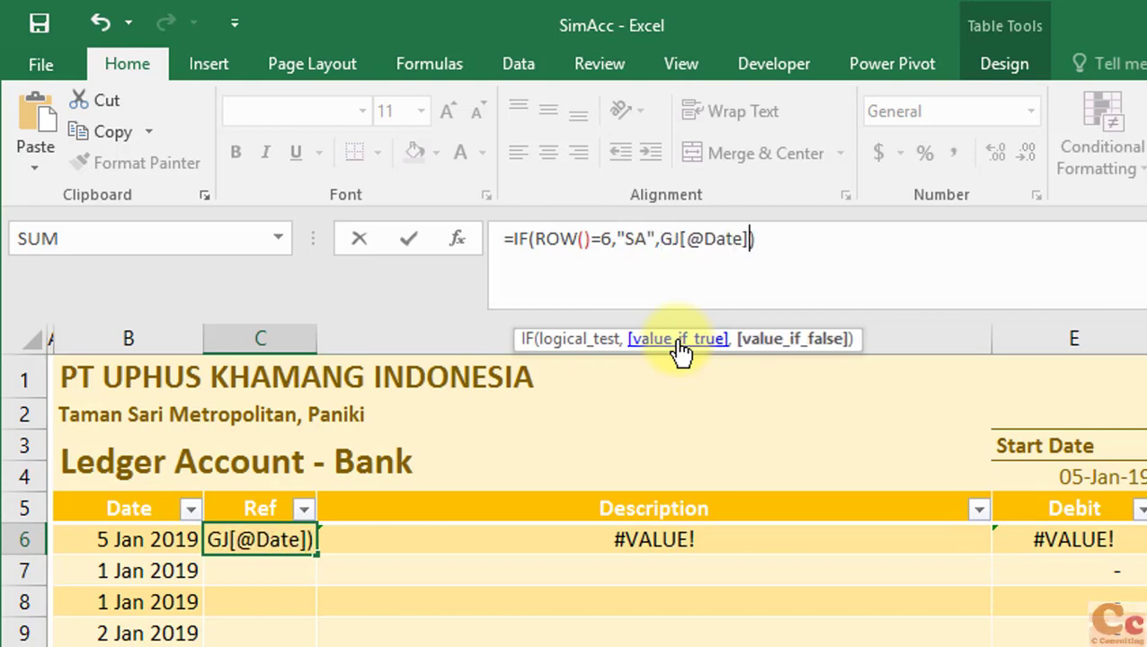
key(BackSpace)
key(BackSpace)
key(BackSpace)
key(BackSpace)
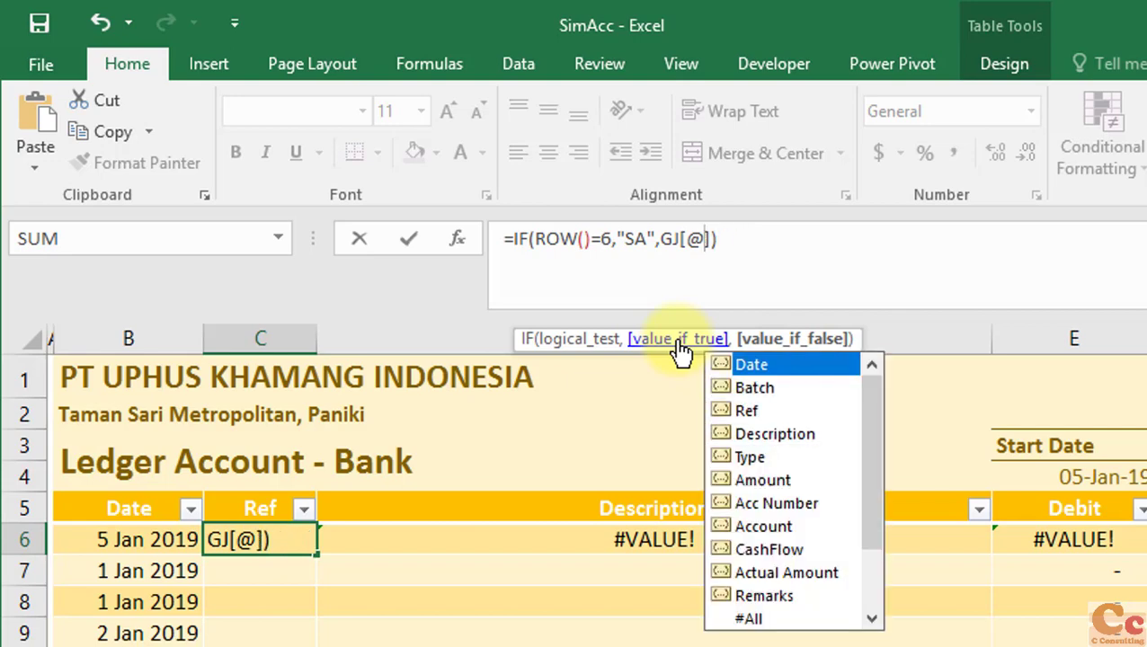
text(RE)
key(Tab)
key(Return)
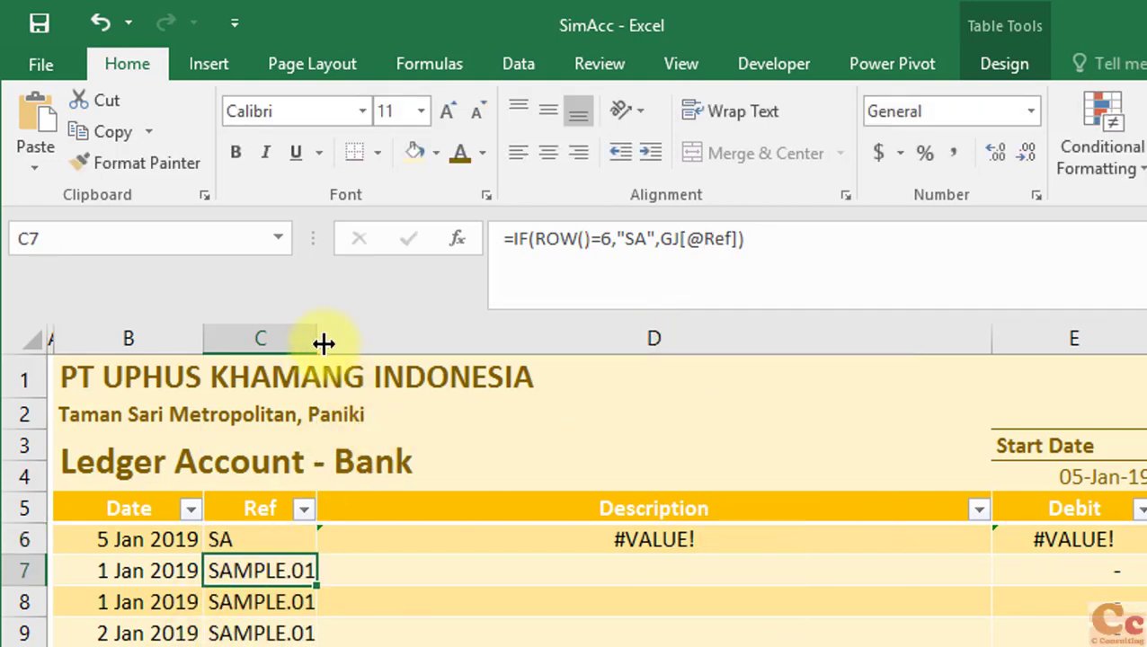
drag(317, 340, 343, 342)
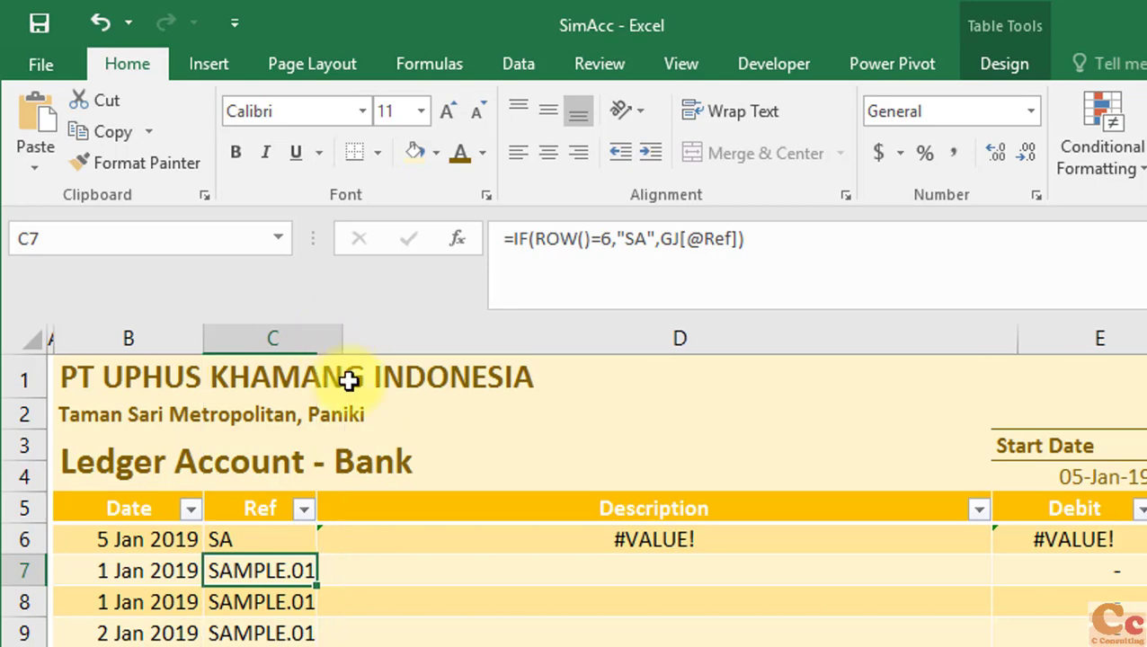
click(441, 543)
click(972, 238)
key(ctrl+a)
key(ctrl+v)
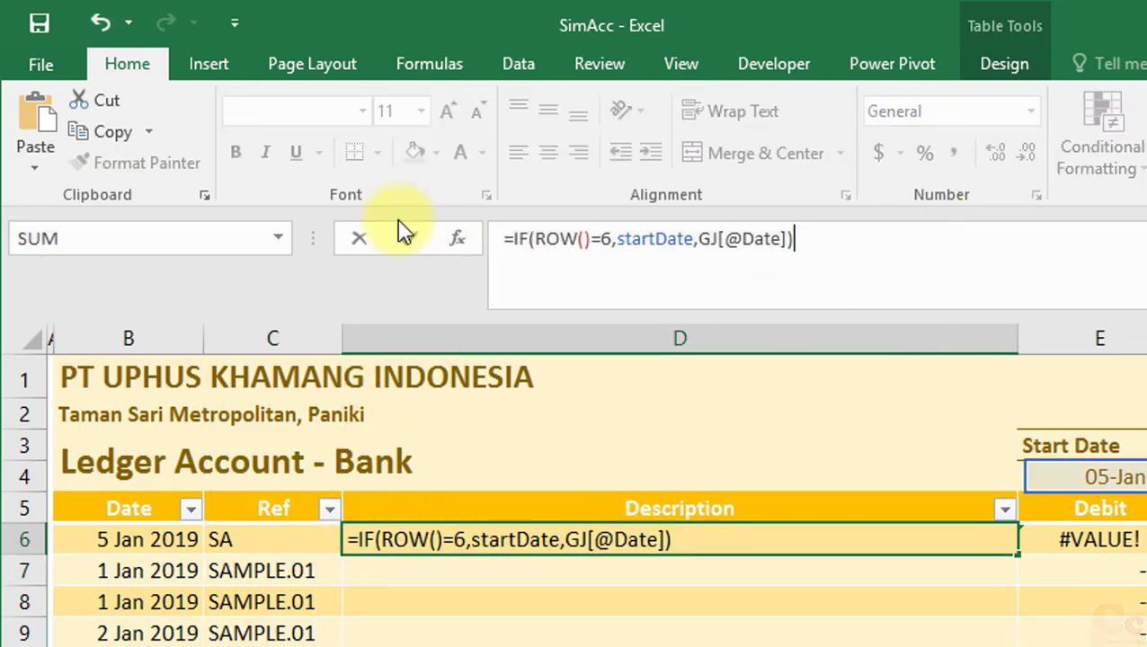
double_click(662, 238)
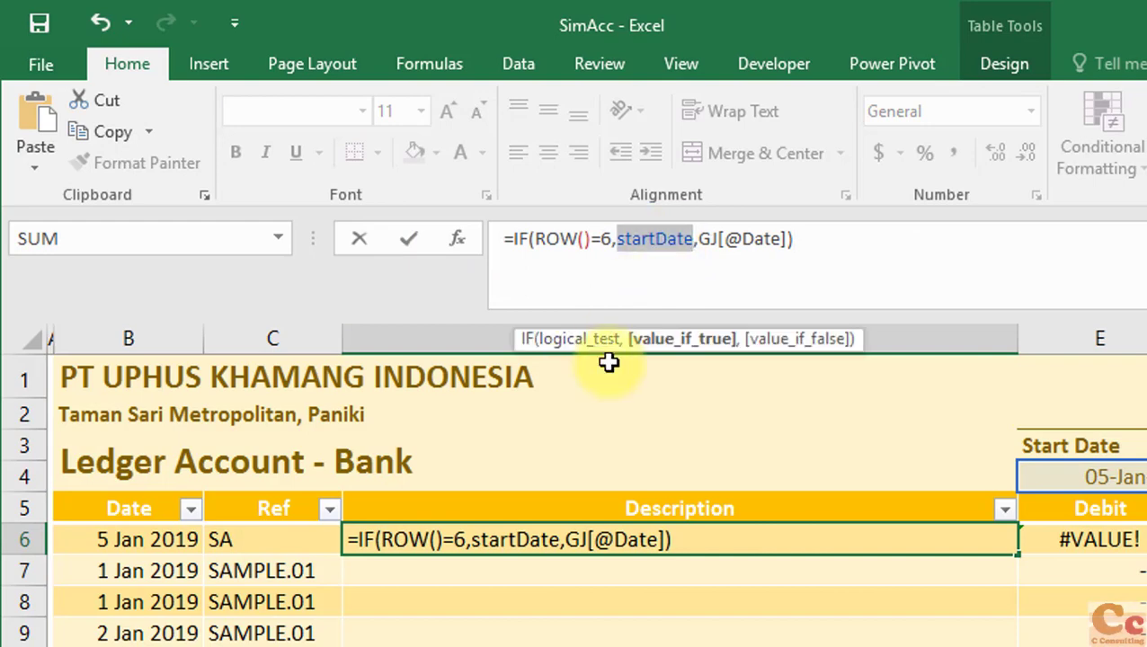
key(BackSpace)
text("SAL)
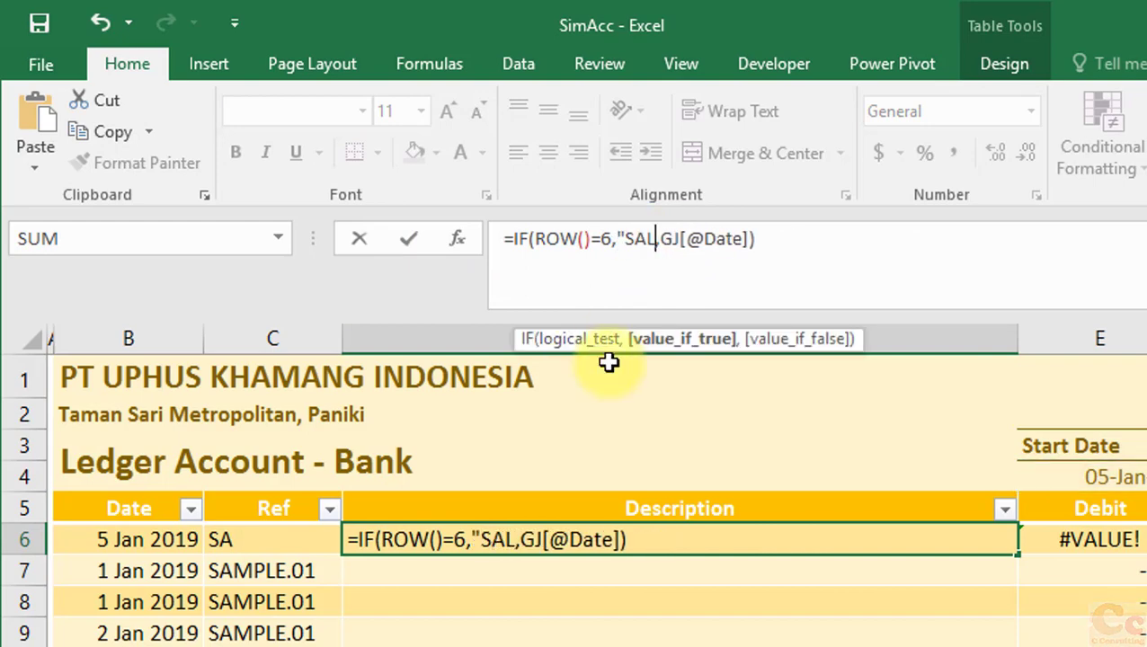
text(DO AWAL")
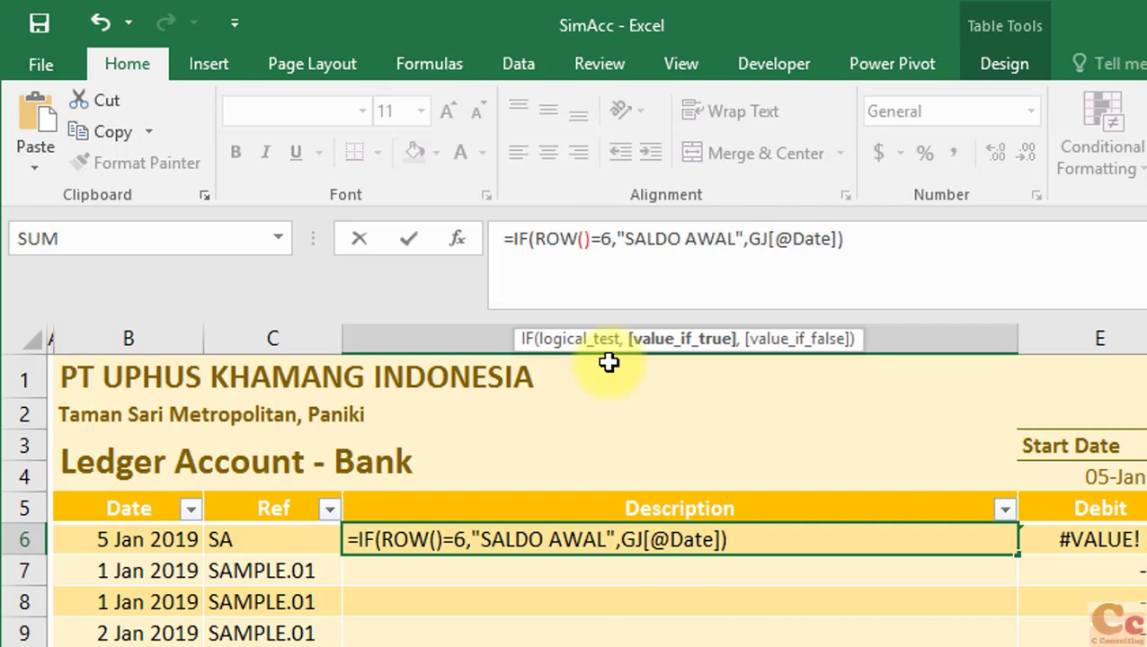
key(BackSpace)
key(BackSpace)
key(BackSpace)
key(BackSpace)
key(BackSpace)
key(BackSpace)
key(BackSpace)
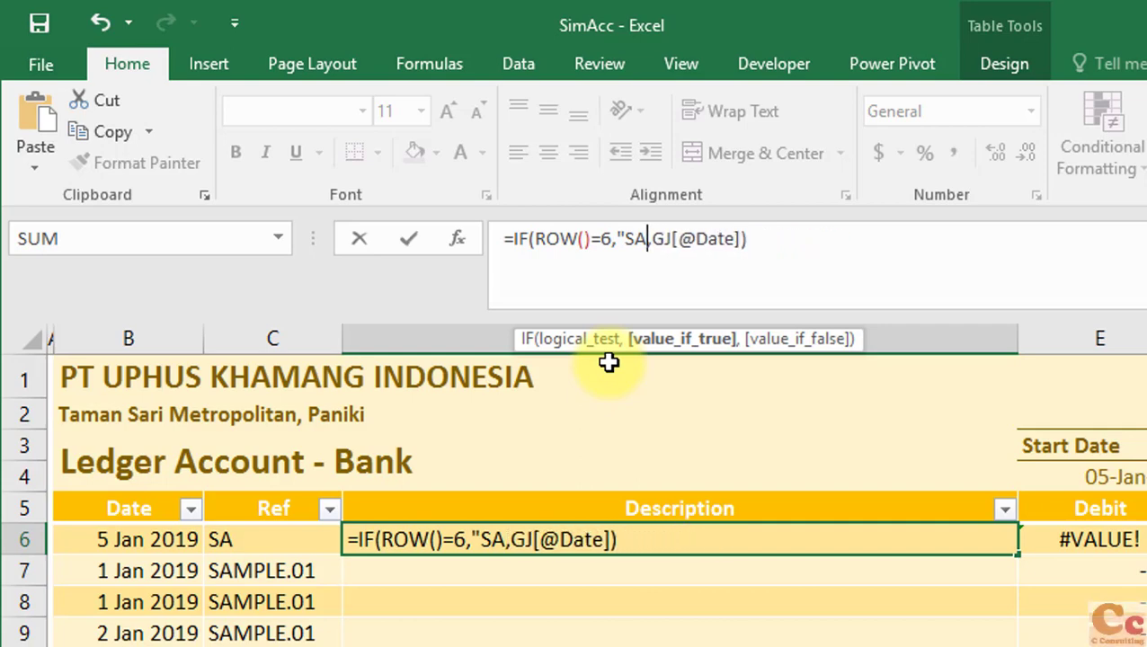
key(BackSpace)
text(aldo Awa)
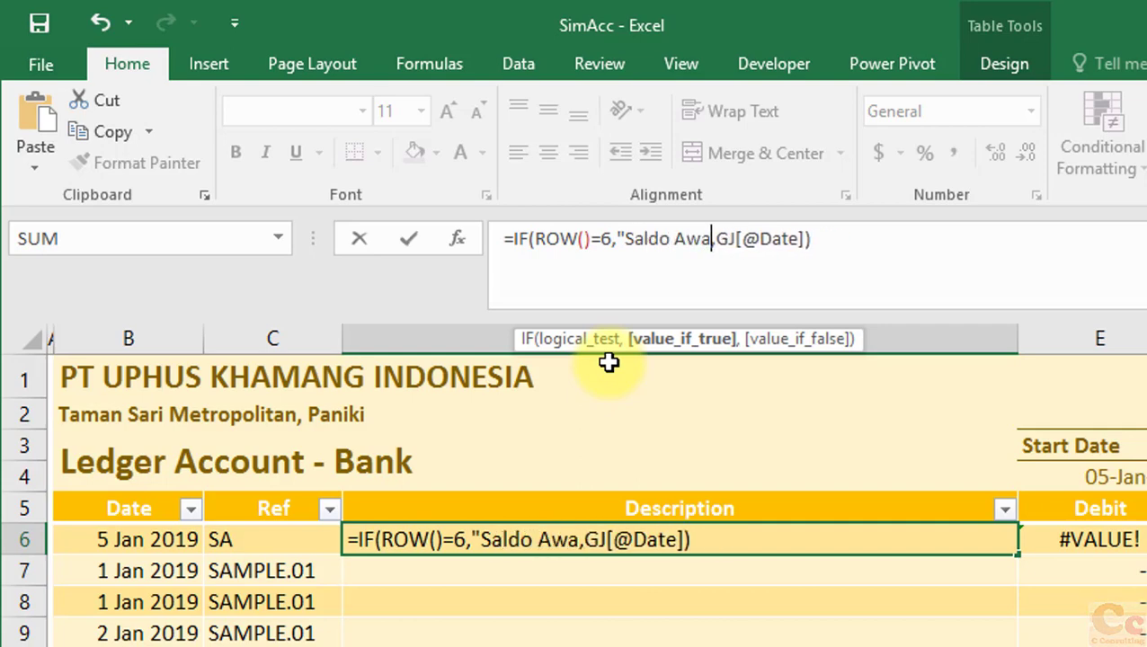
text(l Per - )
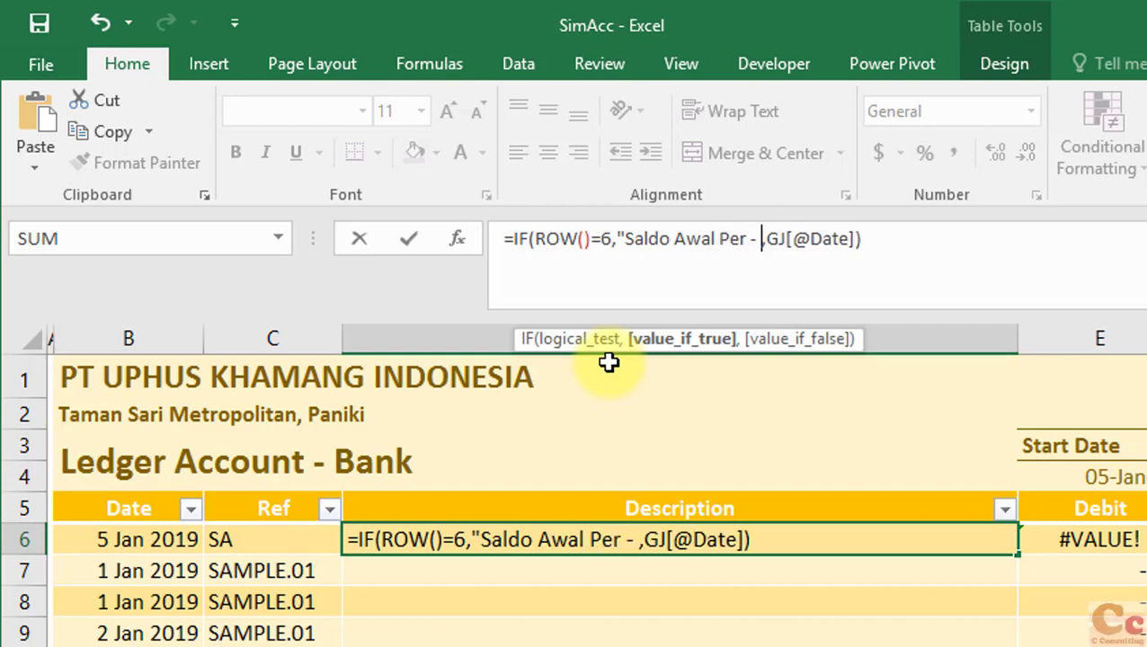
text(")
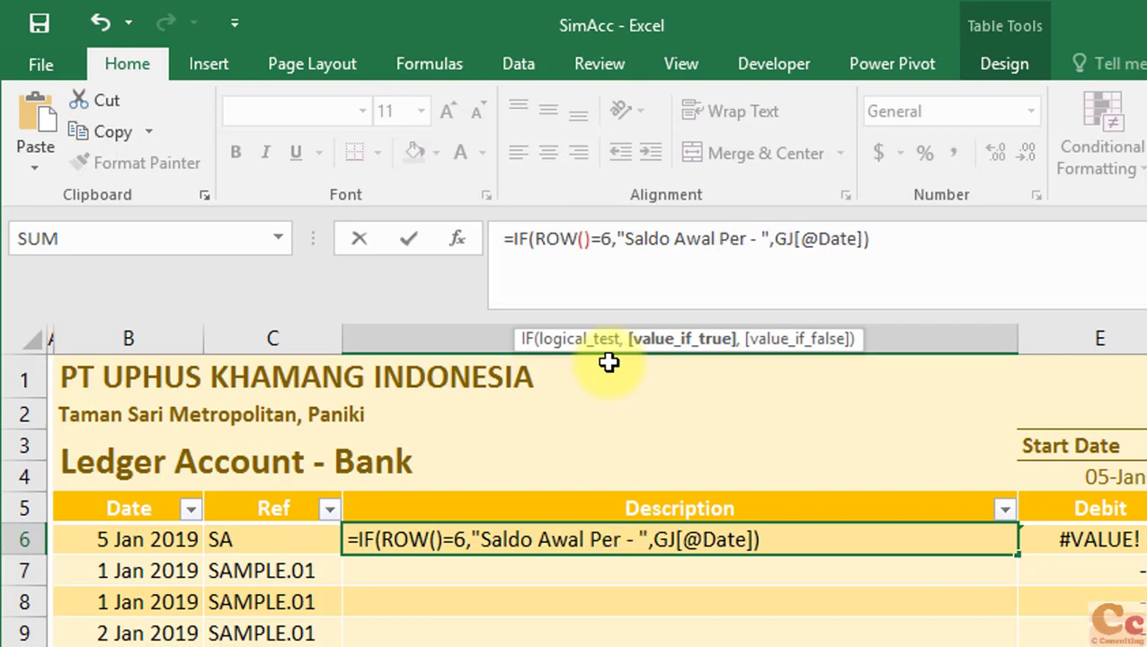
text(&sta)
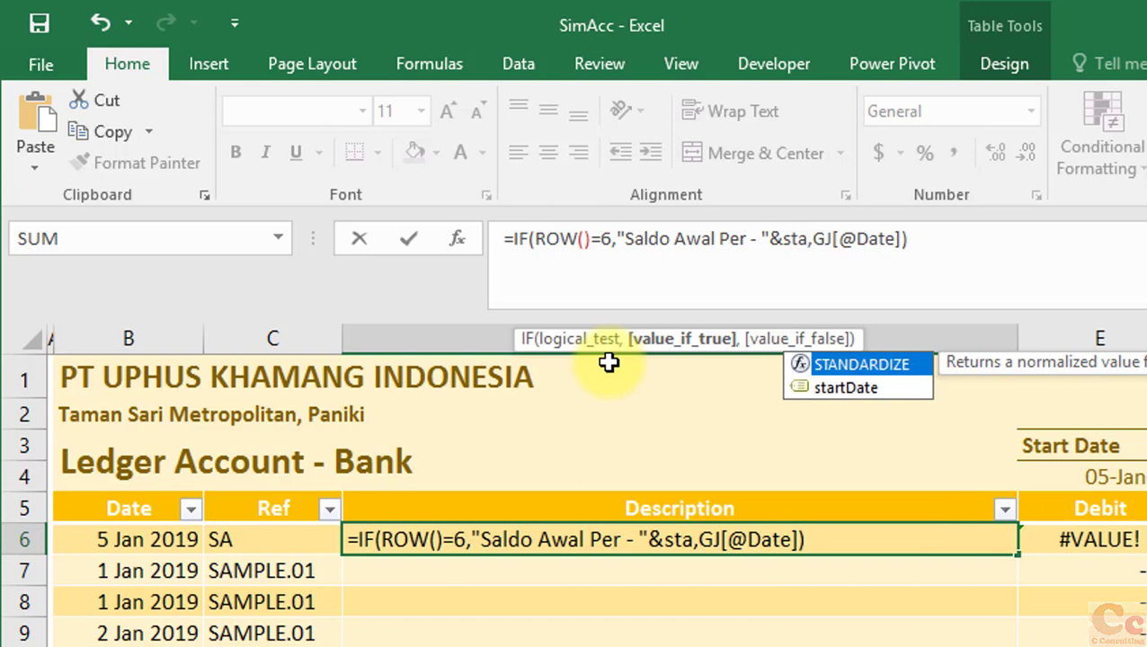
key(Down)
key(Tab)
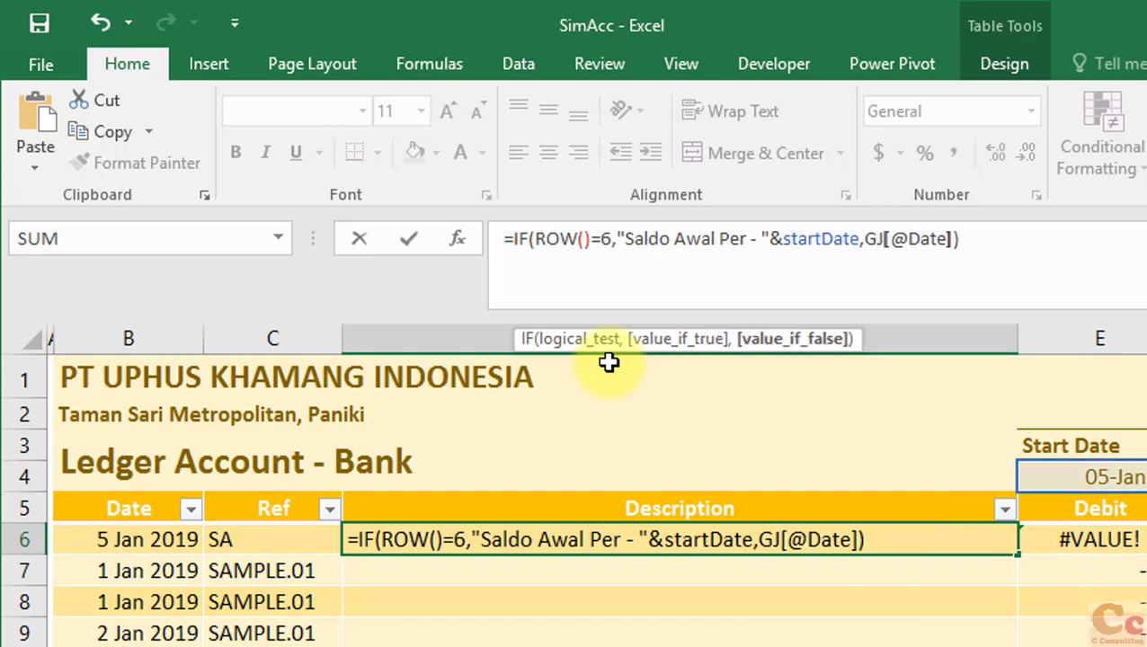
key(BackSpace)
key(BackSpace)
key(BackSpace)
text(De)
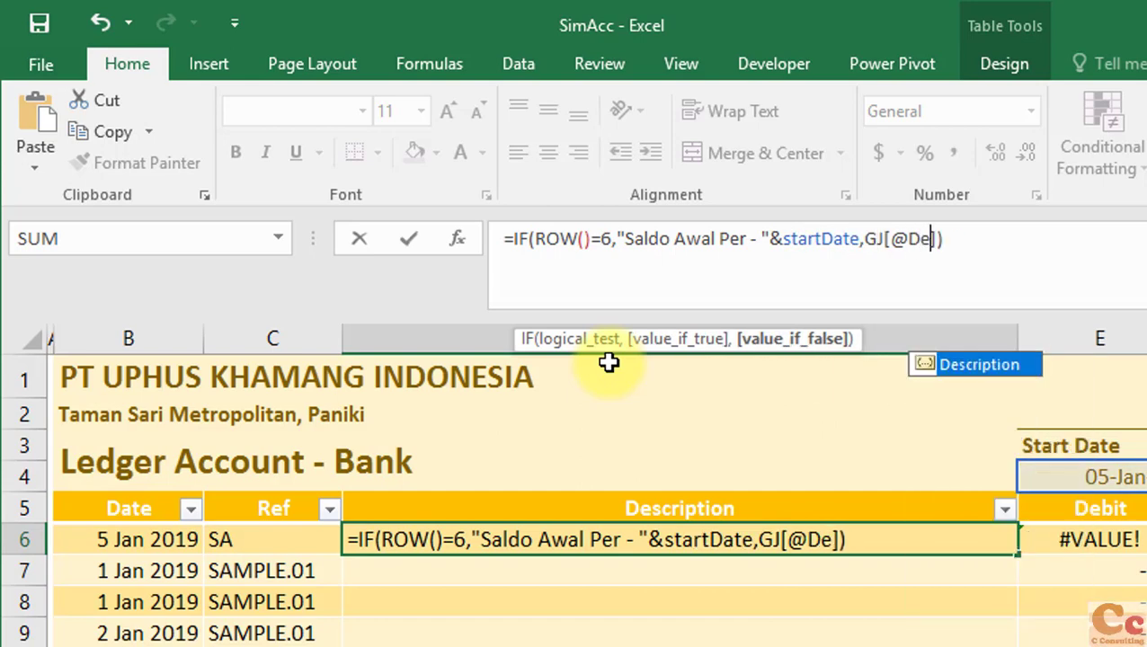
text(s)
key(Tab)
key(Return)
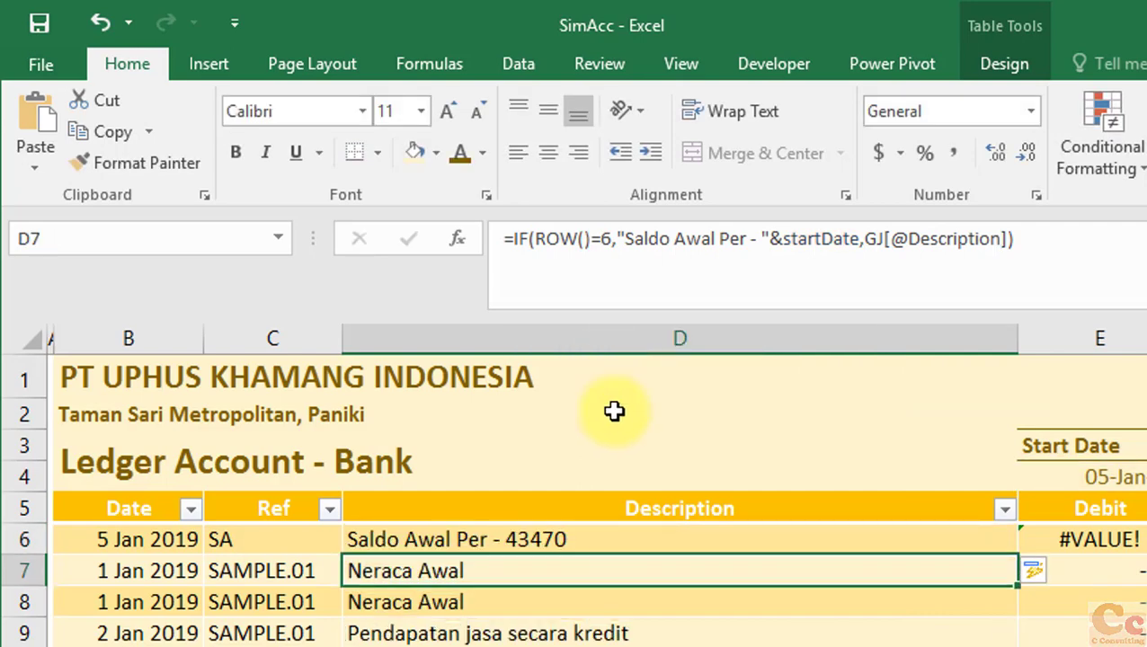
Step: Wrap startDate in D6 as TEXT(startDate,"d mmmm yyyy") to show a readable date
click(701, 549)
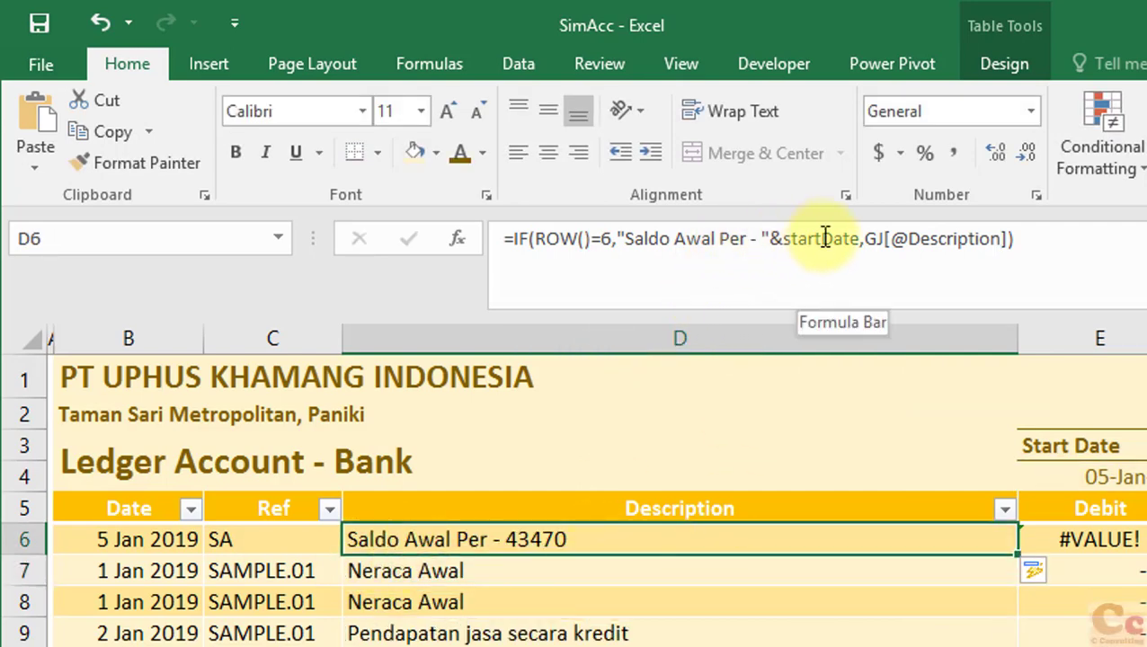
click(783, 239)
text(TE)
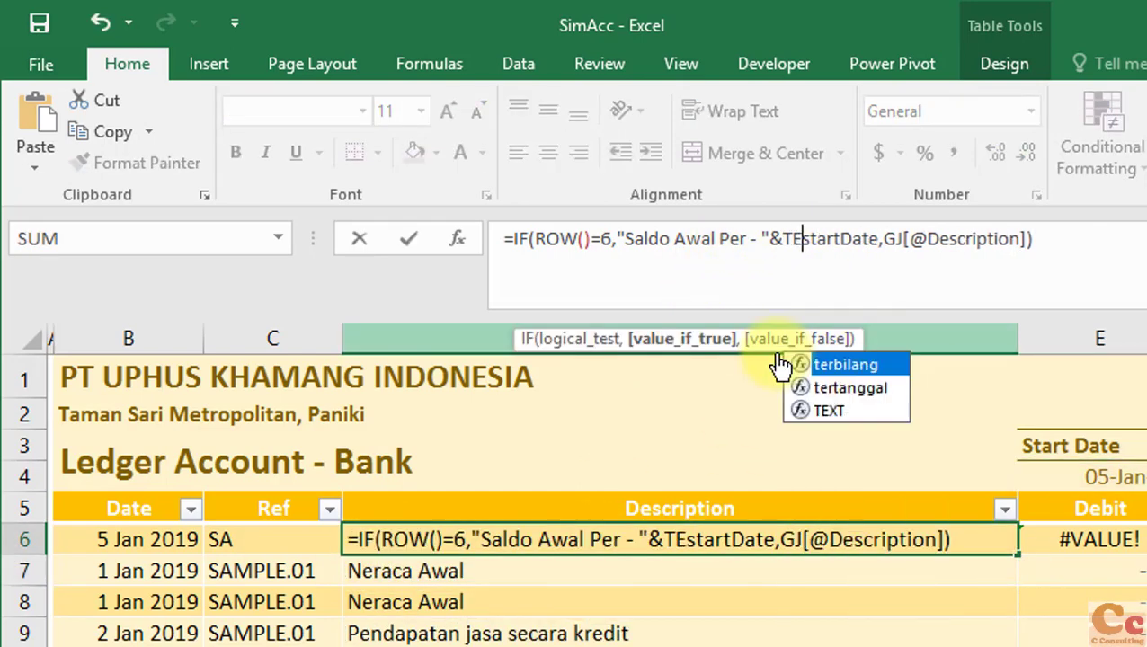
text(XT()
key(Right)
key(Right)
key(Right)
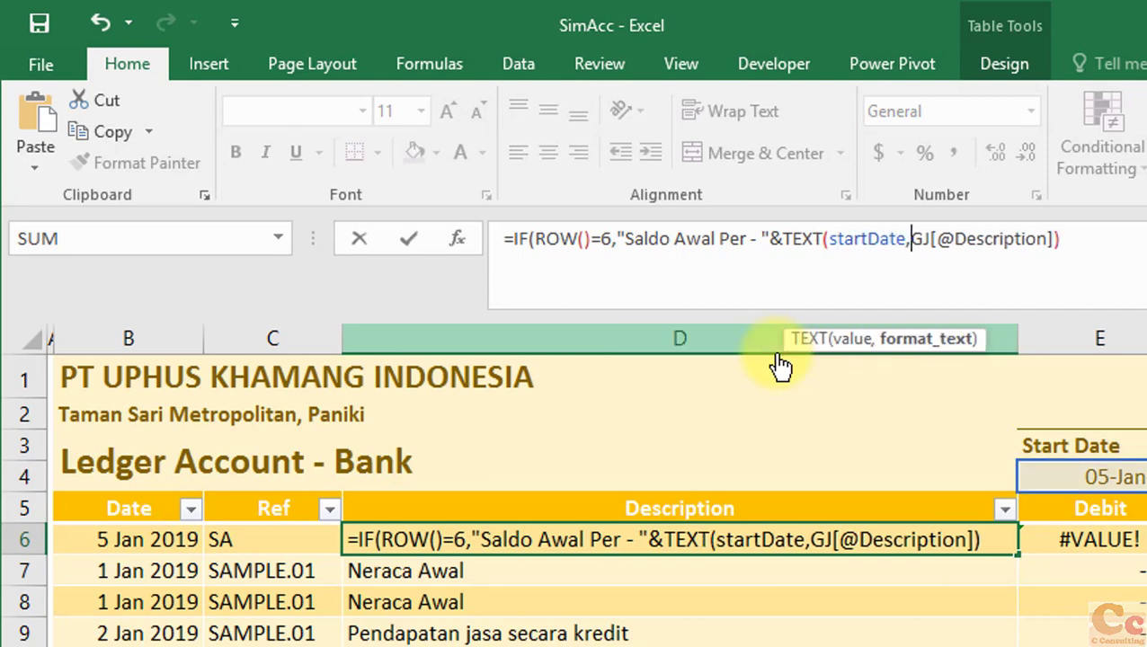
text())
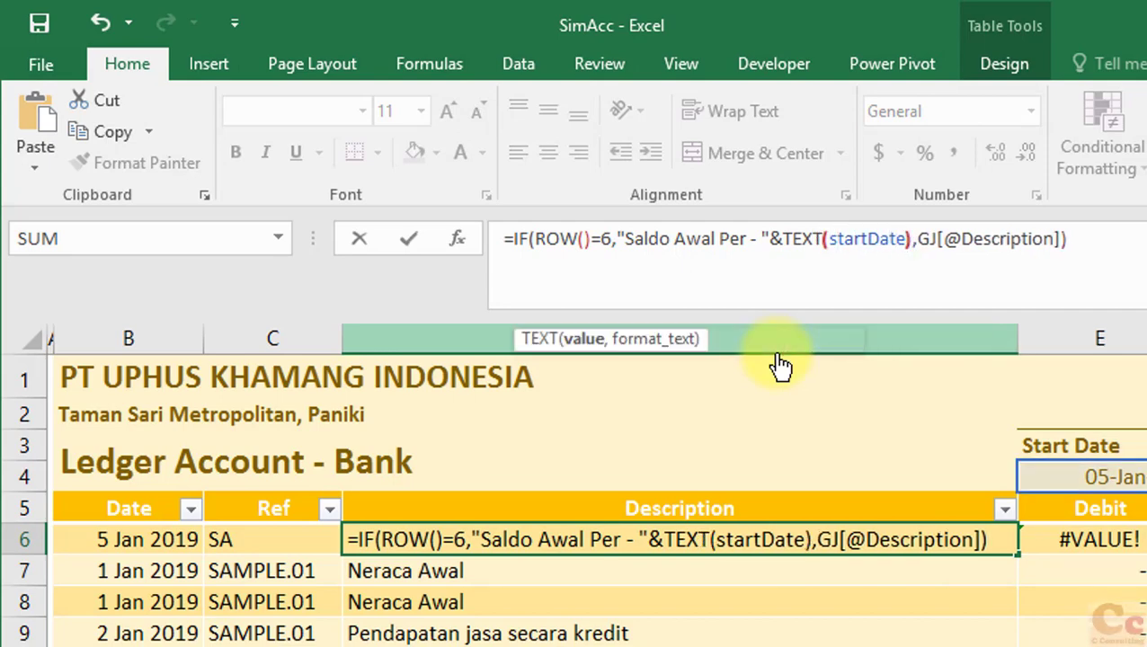
text(,"D)
key(BackSpace)
text(d )
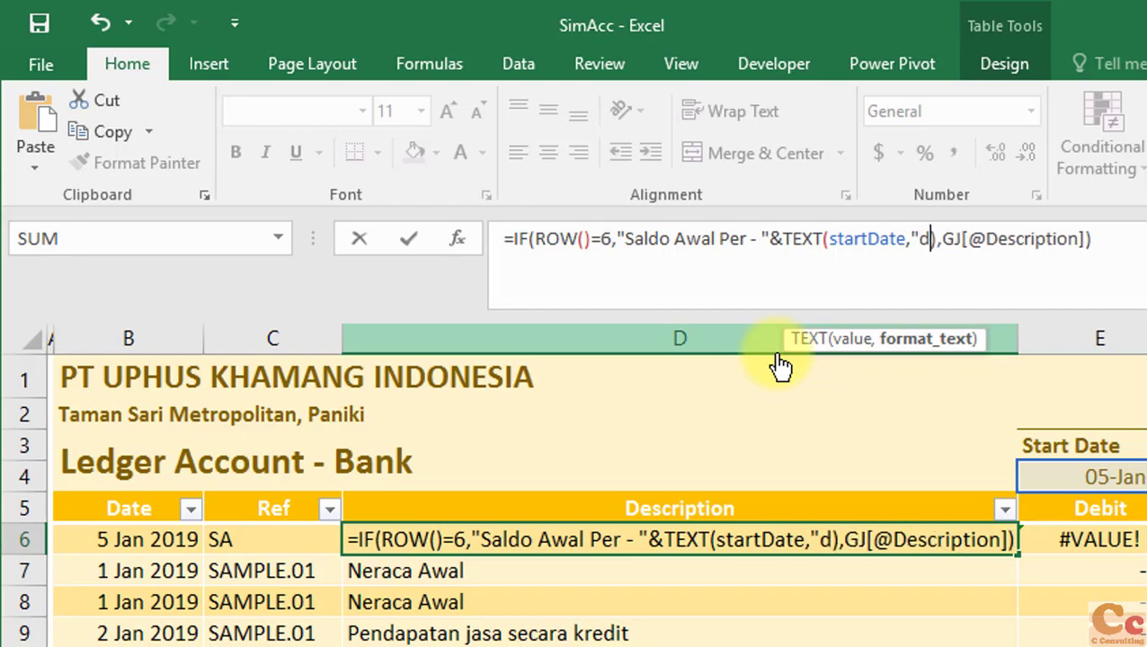
text(mmmm)
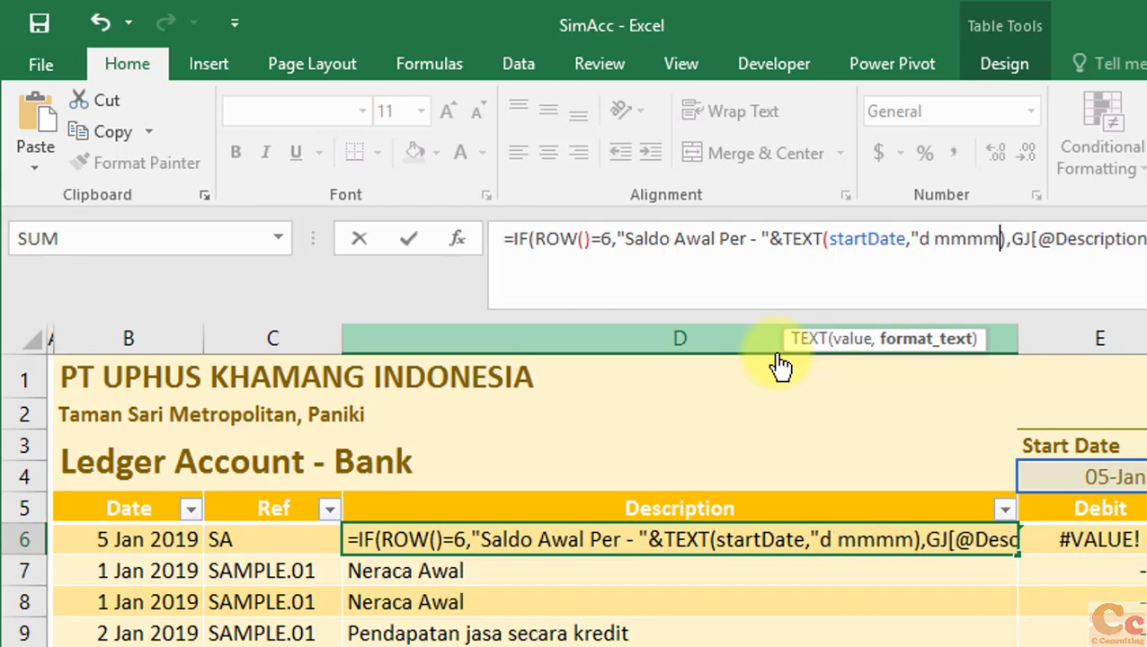
text( yyyy")
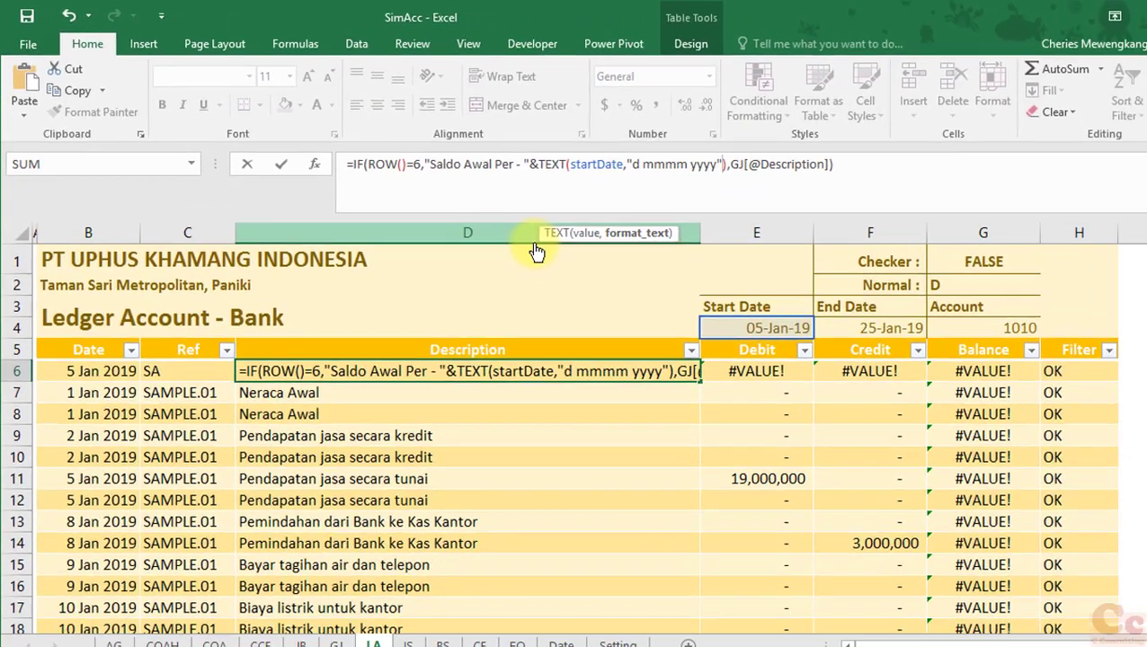
key(Return)
Step: Enter 6 January 2019 as the Start Date in E4 and check D6's updated label
click(347, 340)
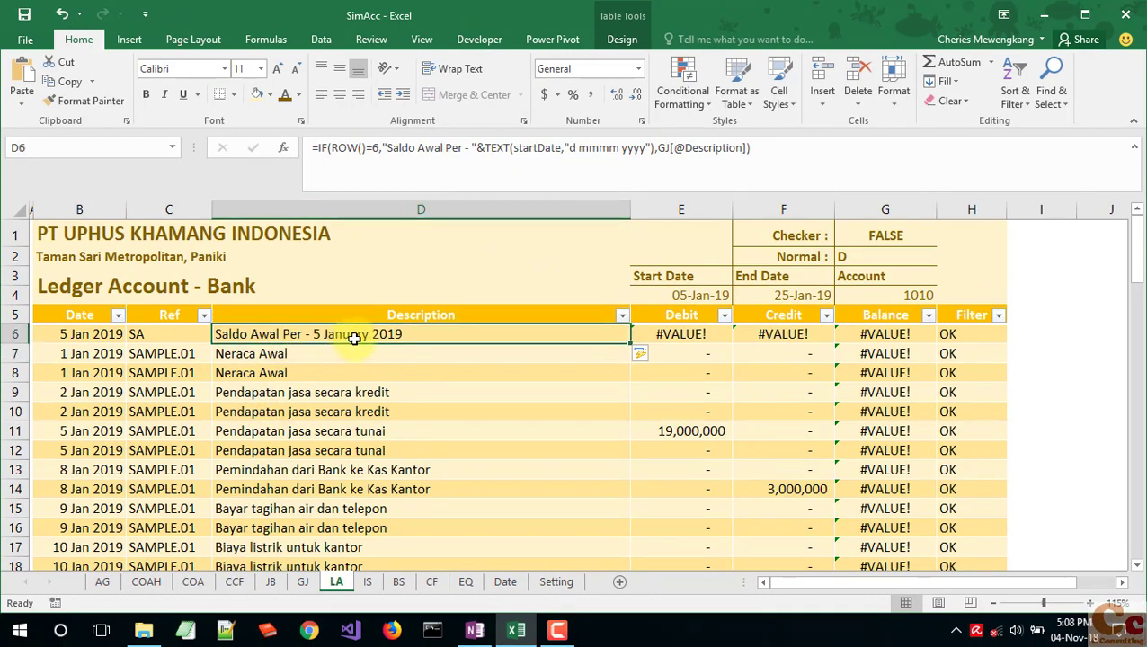
click(678, 293)
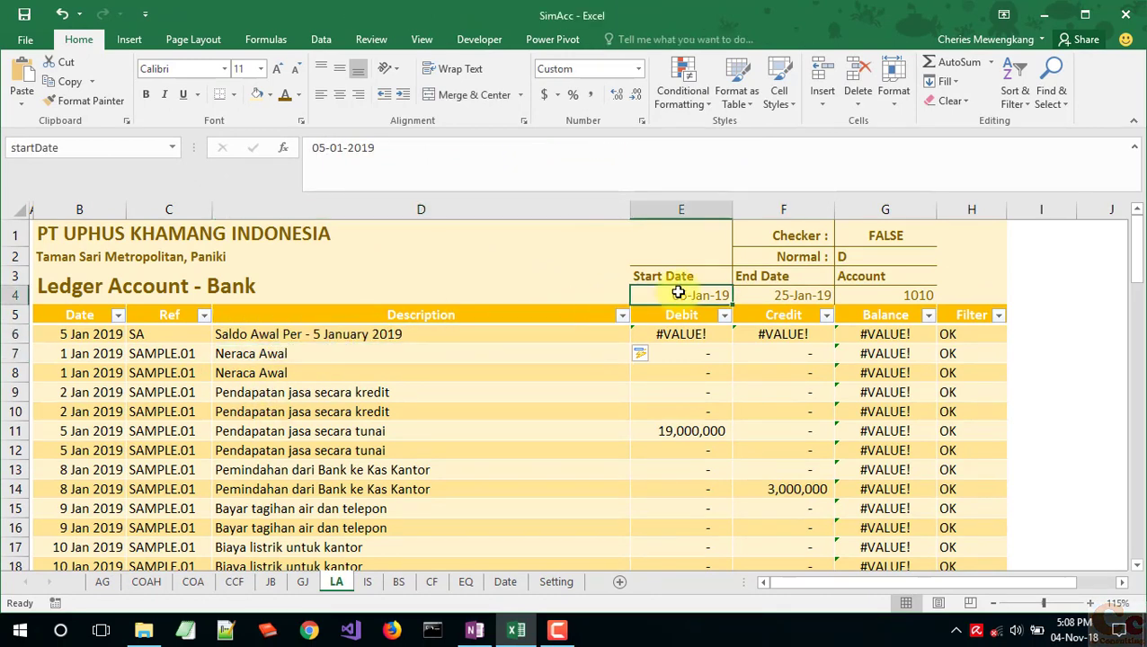
click(417, 333)
click(668, 294)
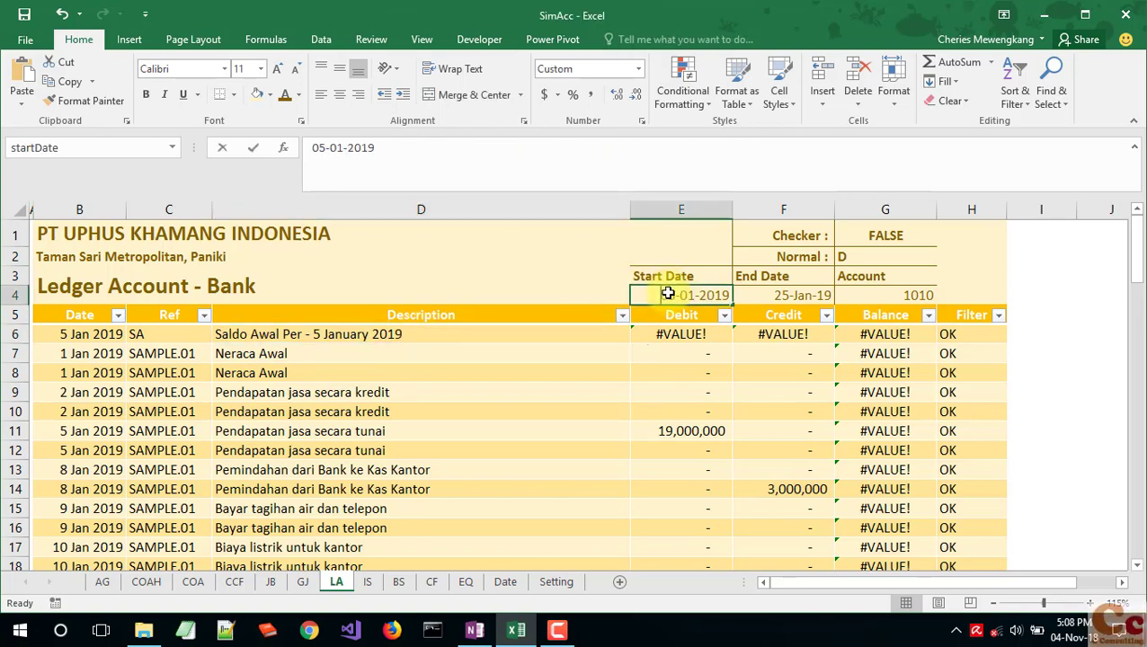
key(BackSpace)
text(6jan2019)
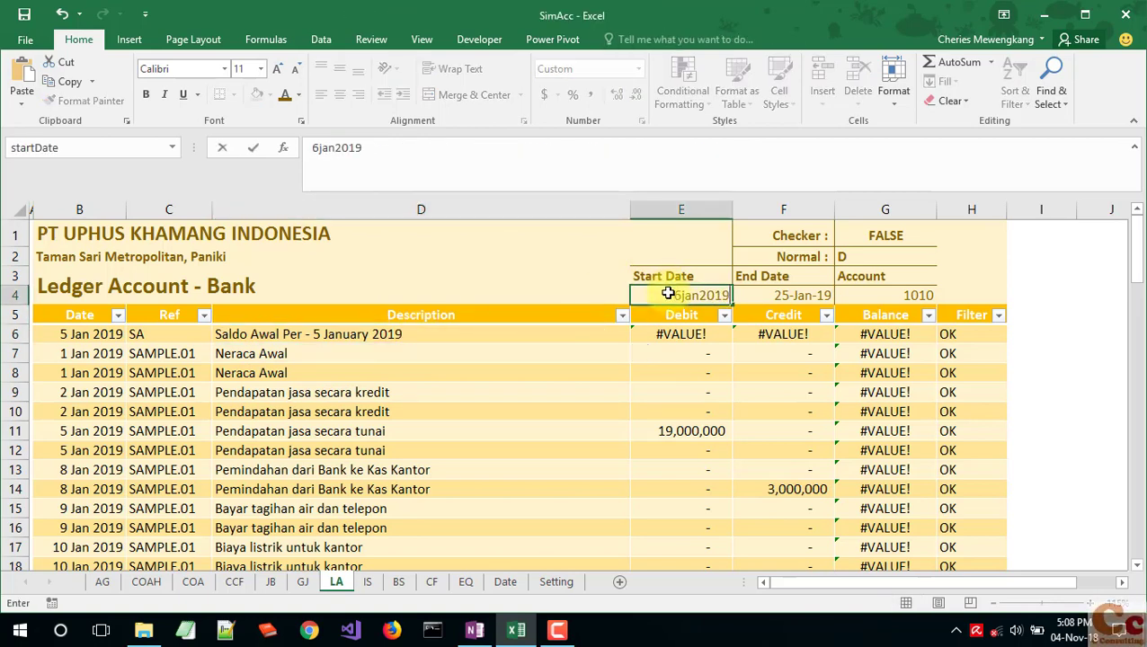
key(Return)
click(379, 333)
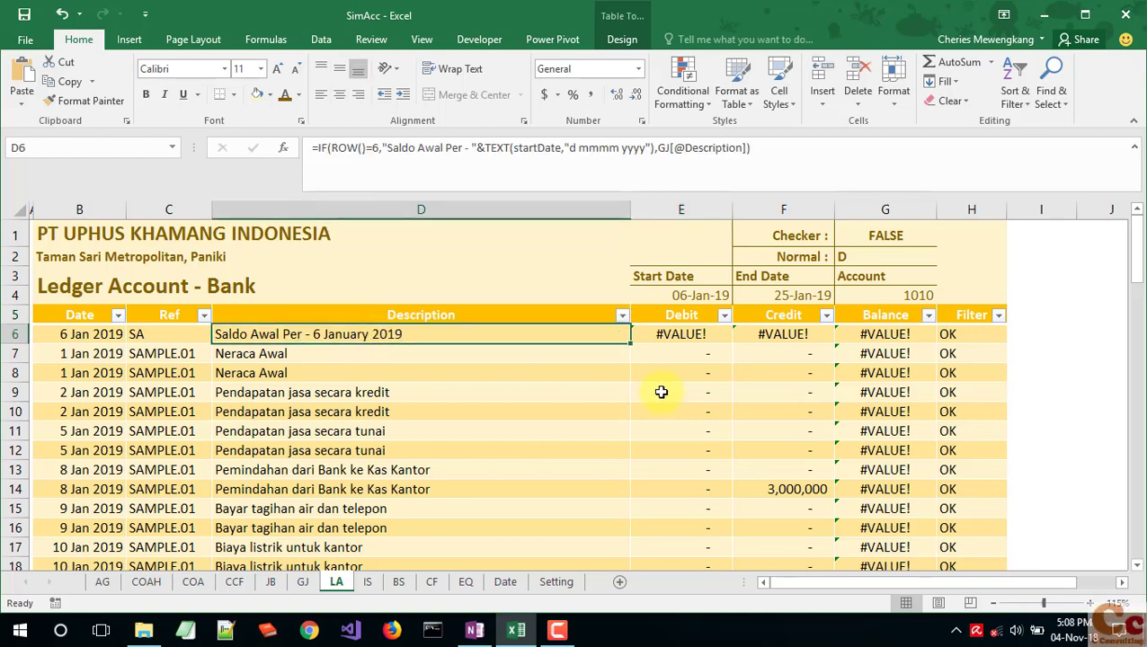
Step: Wrap E6's Debit formula as =IF(ROW()<>6, …,0) so row 6 returns zero
click(653, 335)
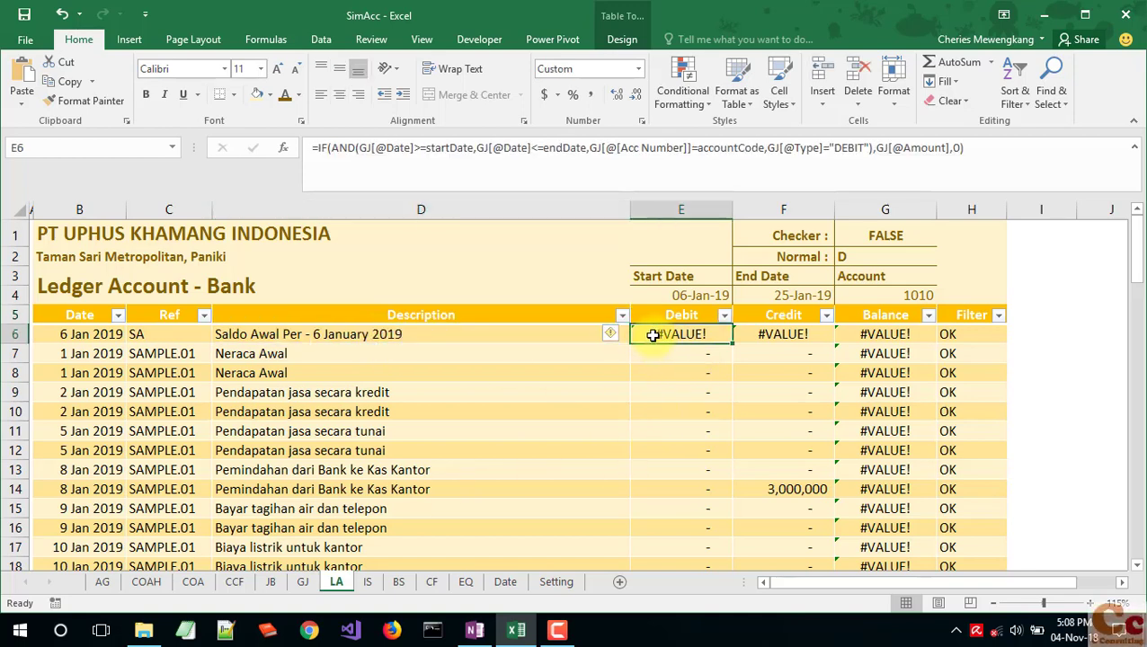
click(313, 192)
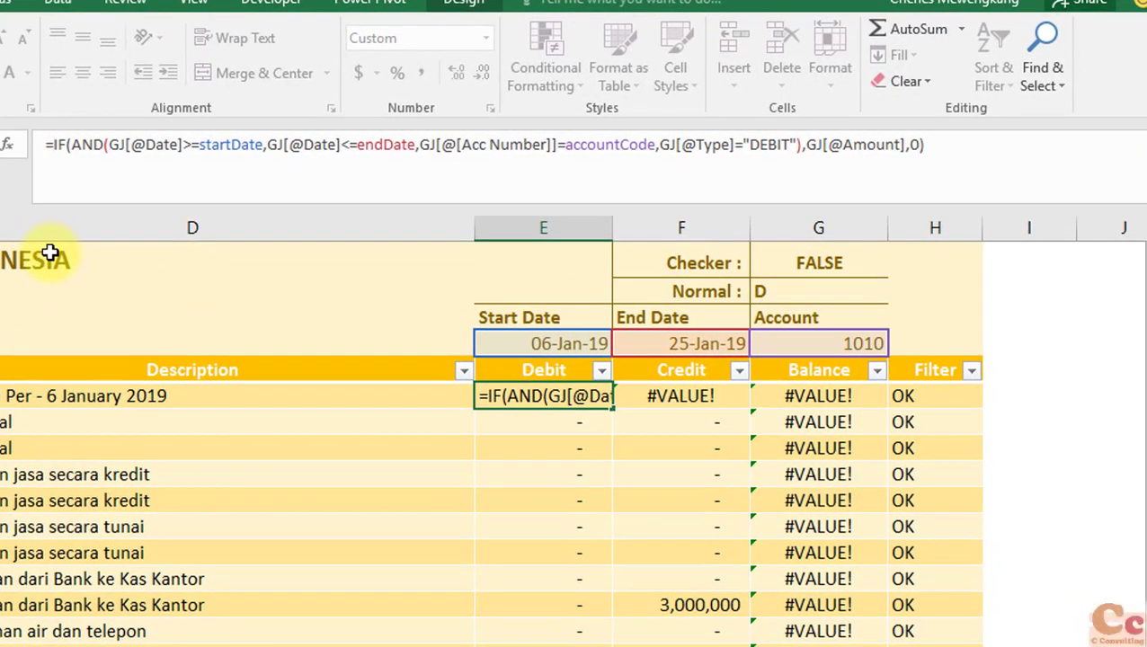
text(If)
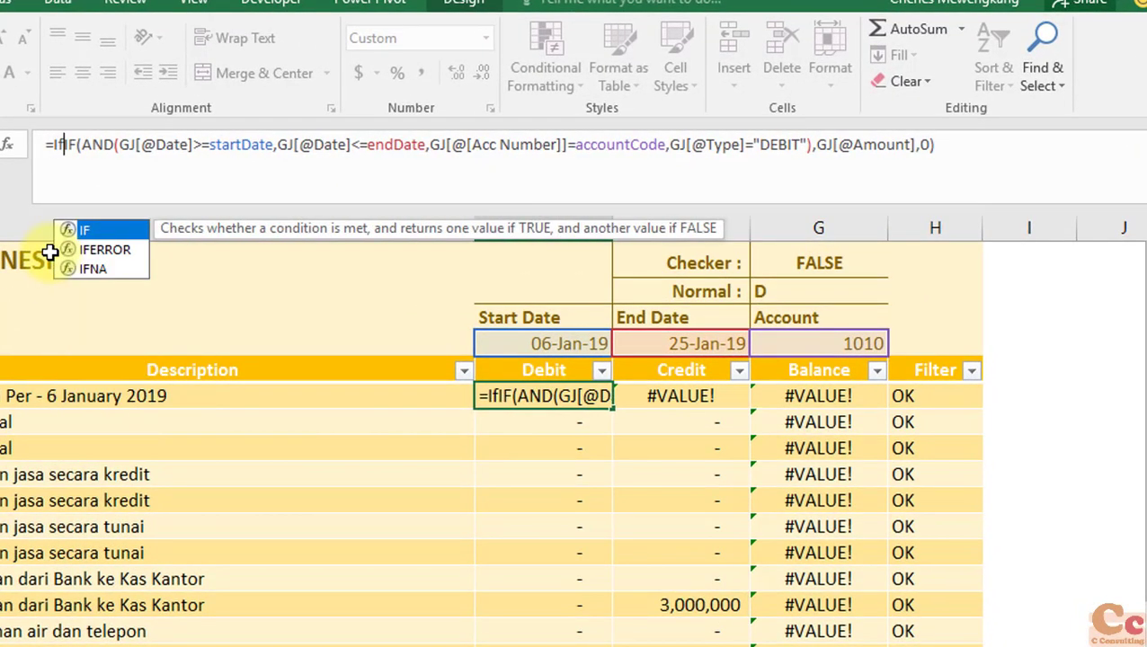
text((row()<>)
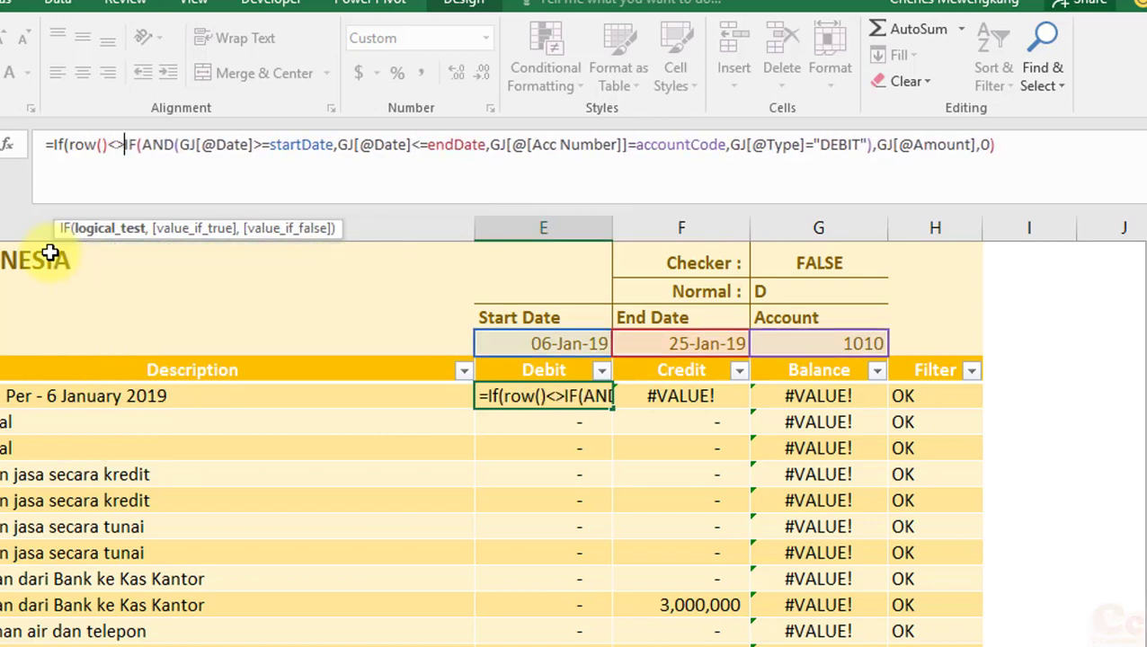
text(6,)
key(End)
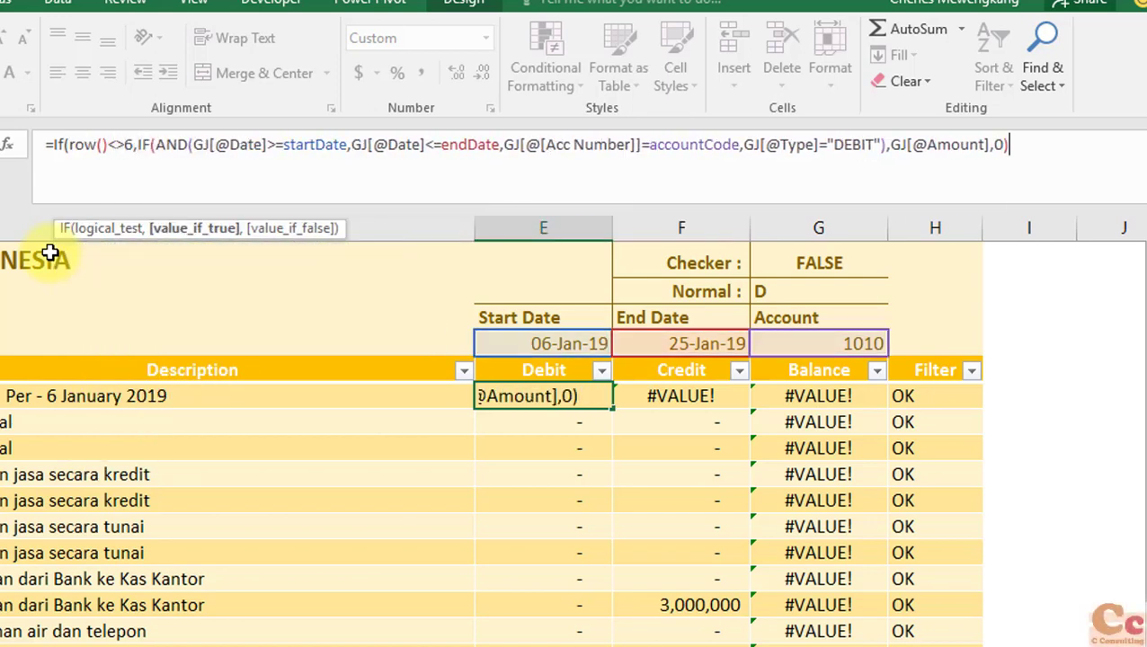
text(,0)
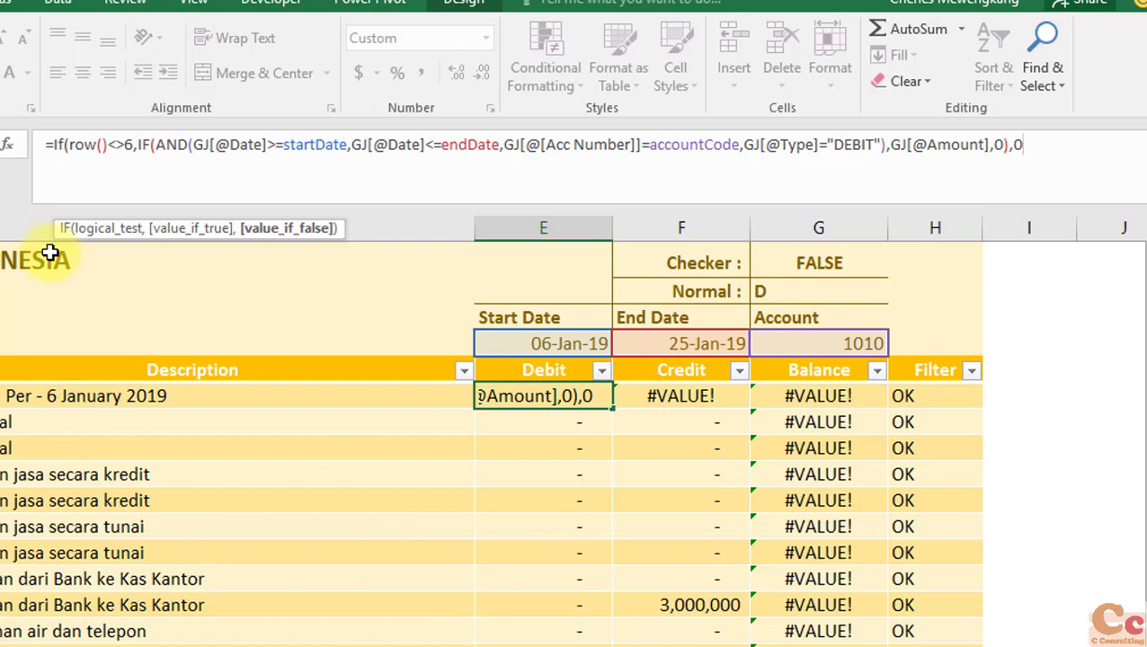
key(Return)
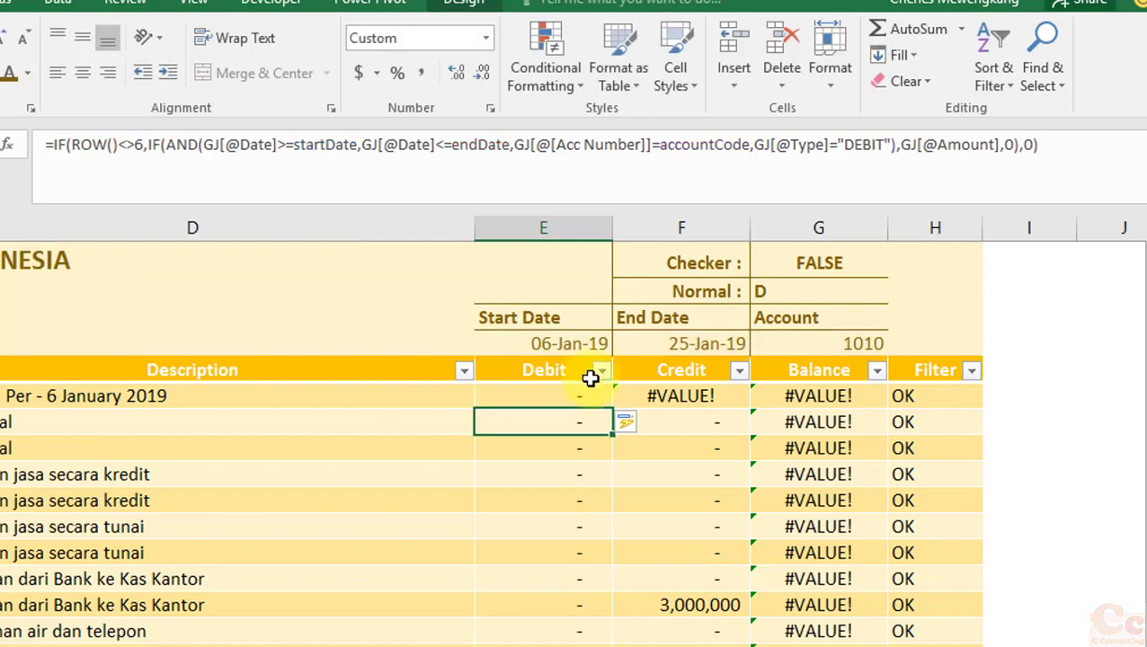
click(617, 399)
Step: Wrap F6's Credit formula in the same IF(ROW()<>6, …,0) wrapper
click(51, 145)
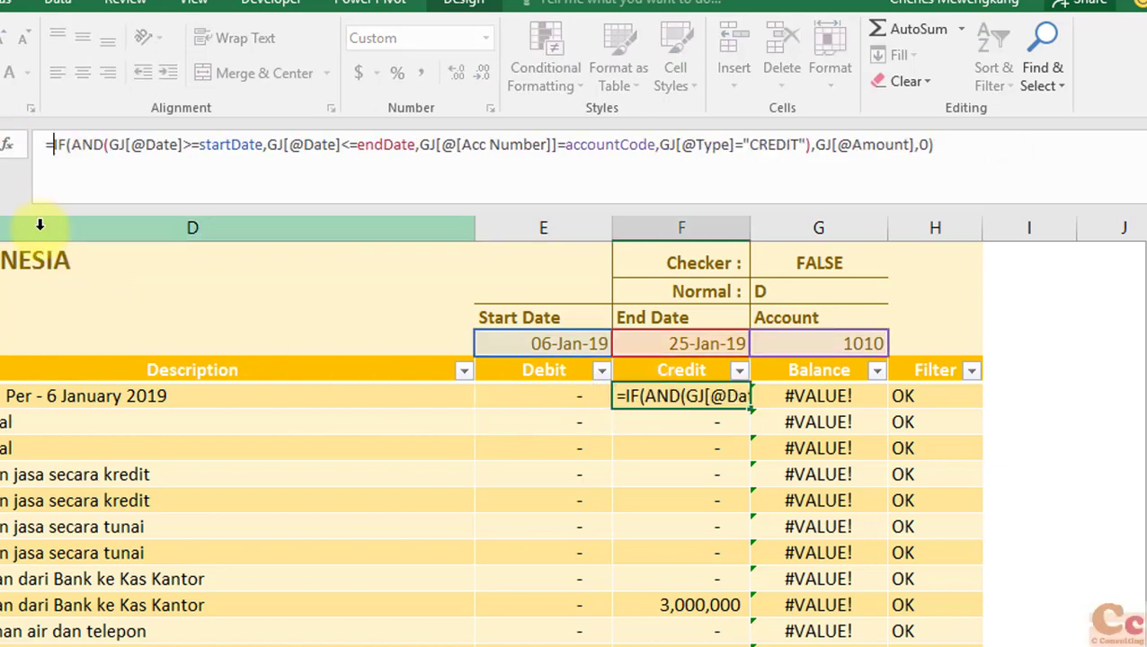
text(if(row()
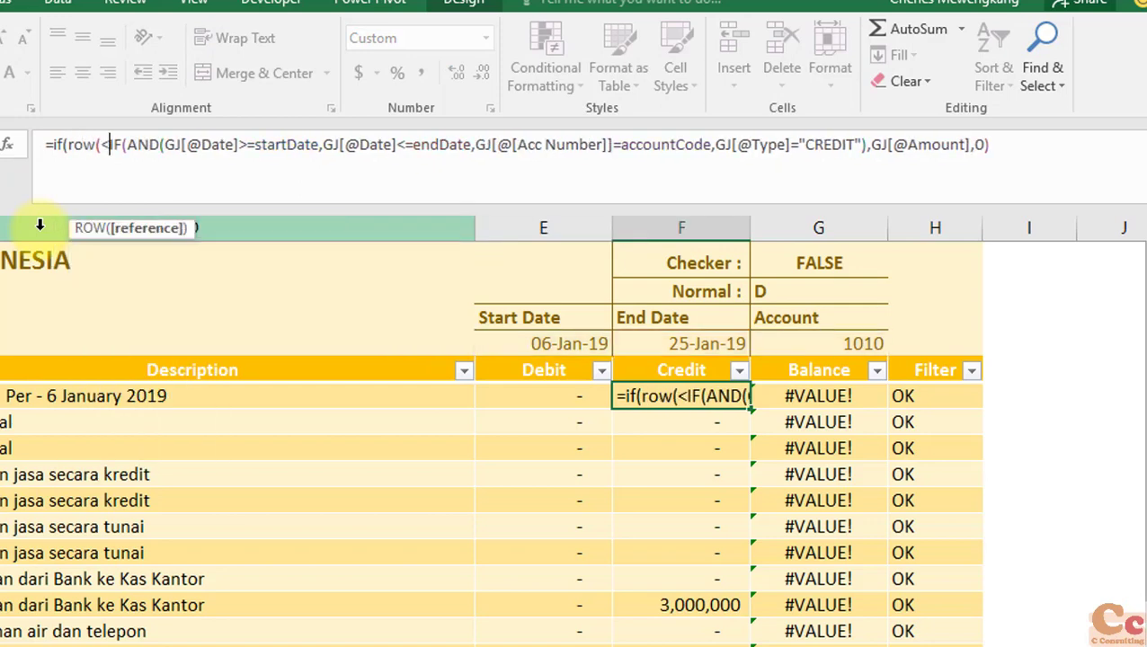
text()<>6)
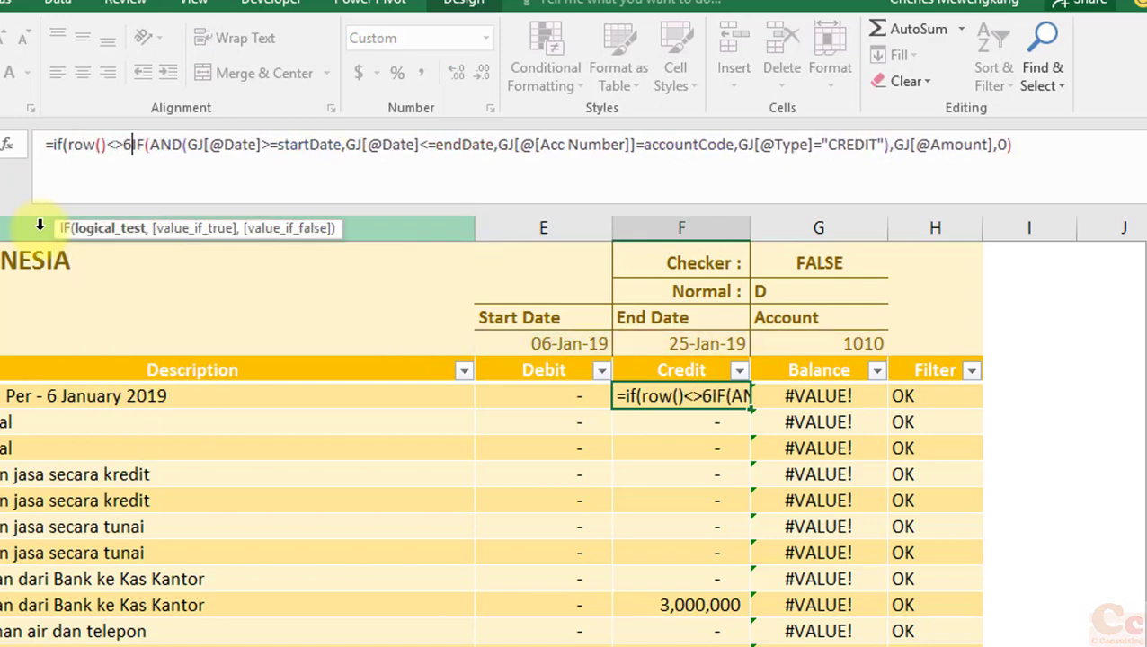
text(,)
key(End)
text(,)
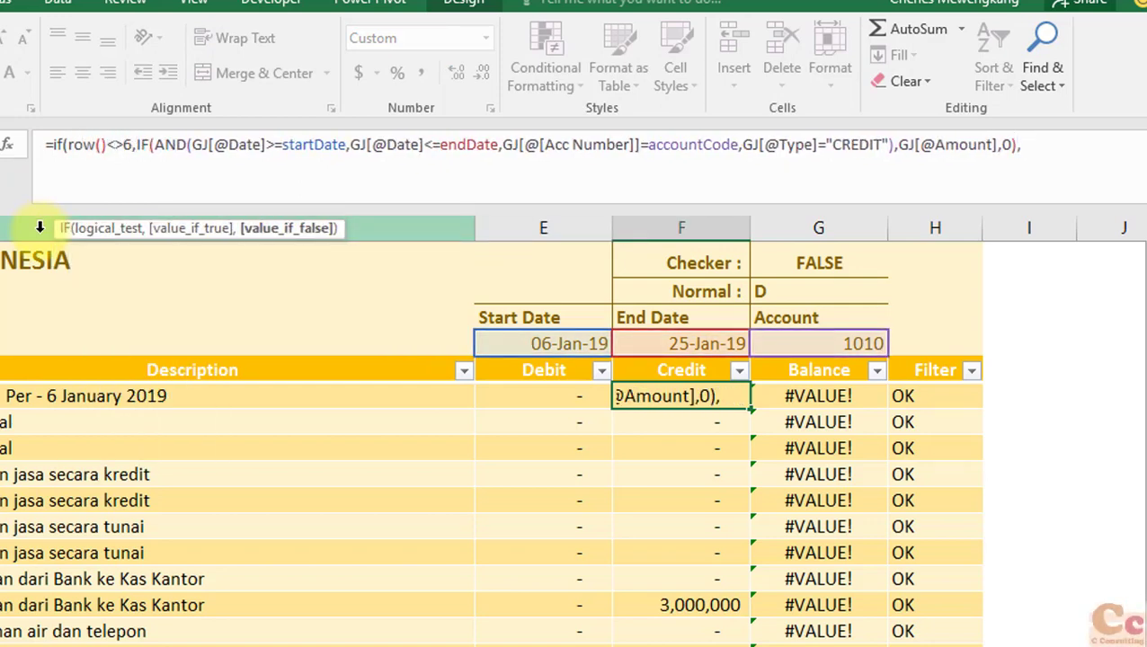
key(Return)
key(Up)
key(Right)
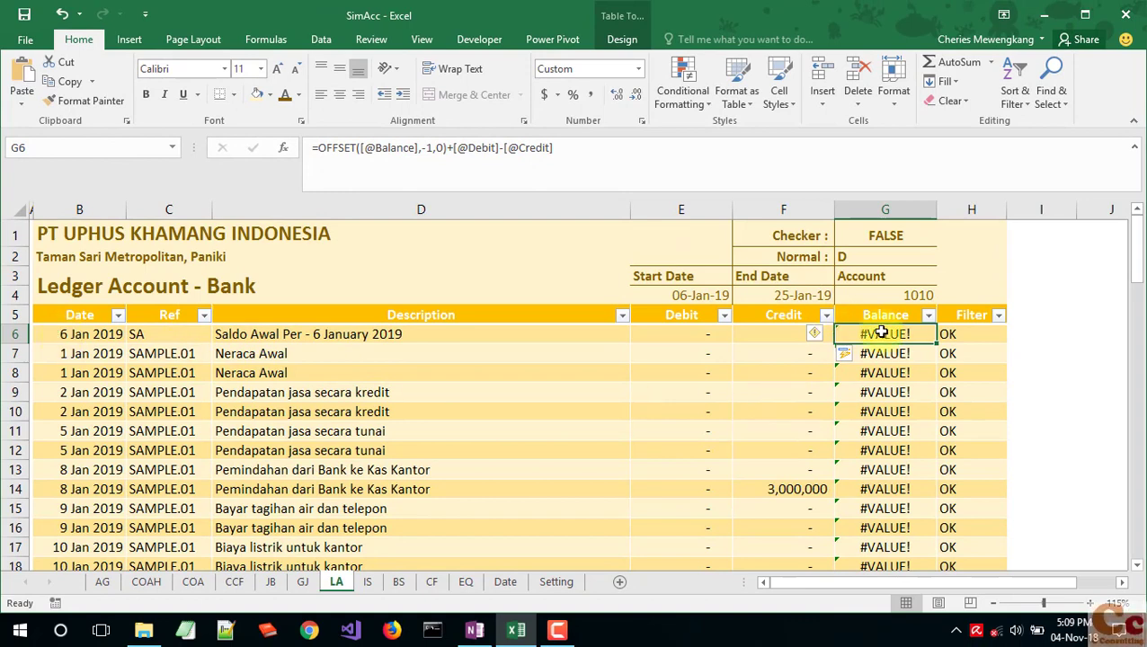
Step: Narrow column I and begin a SUMIFS in J6 over GJ[Actual Amount] with GJ[Acc Number]=accountCode
click(1083, 340)
drag(976, 220, 913, 225)
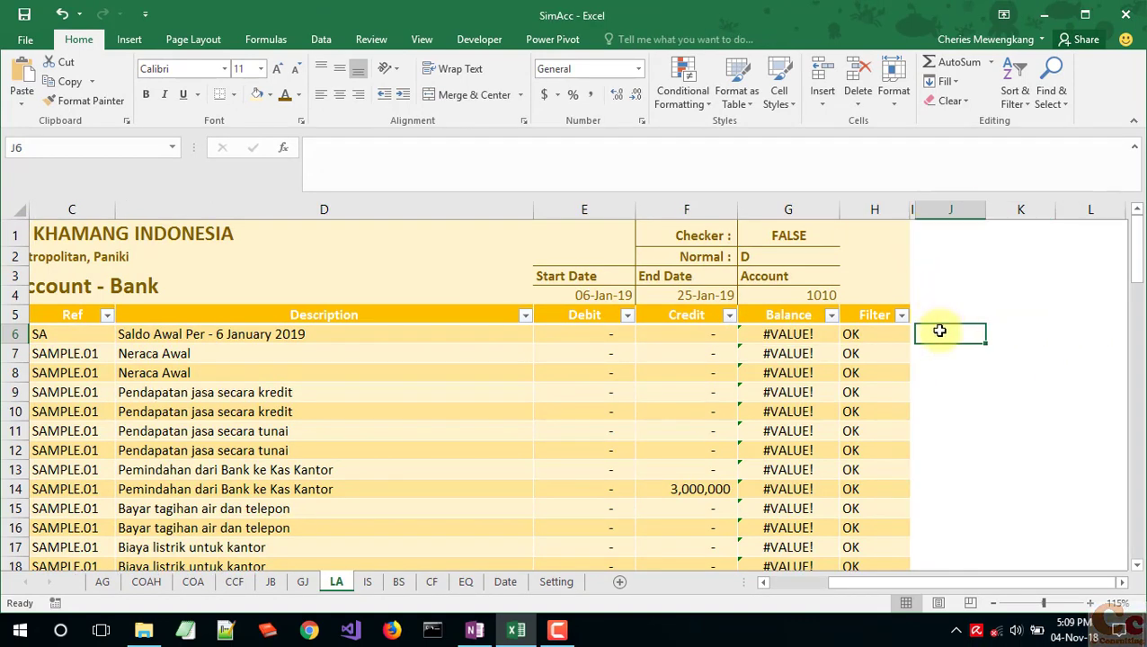
text(=SUMIFS()
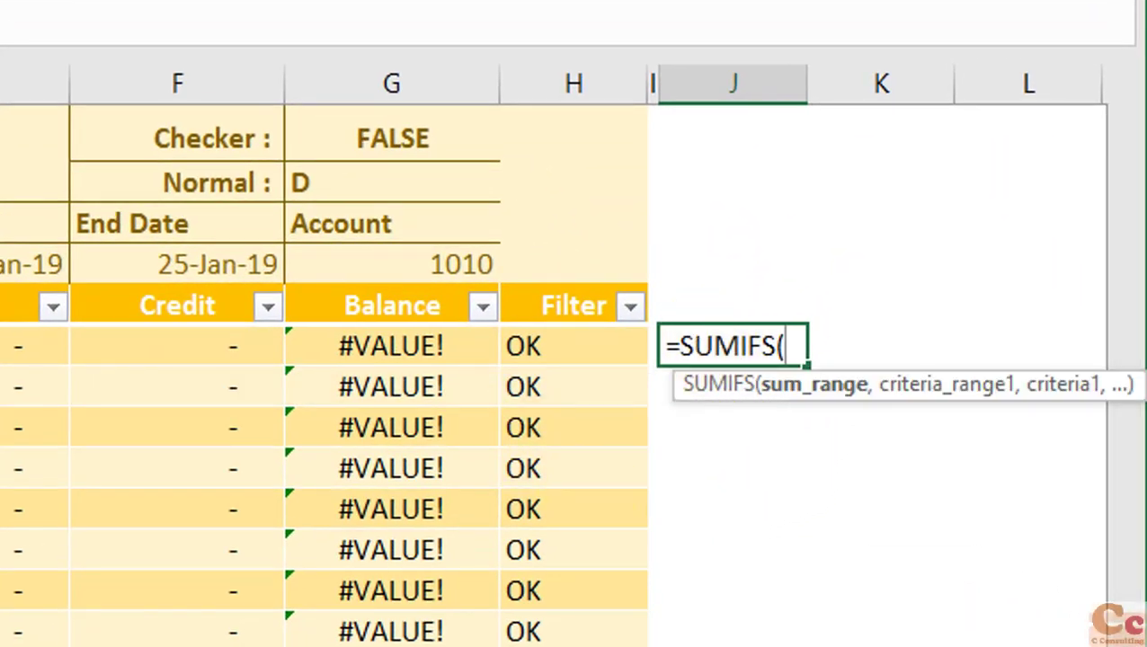
key(ctrl+Page_Down)
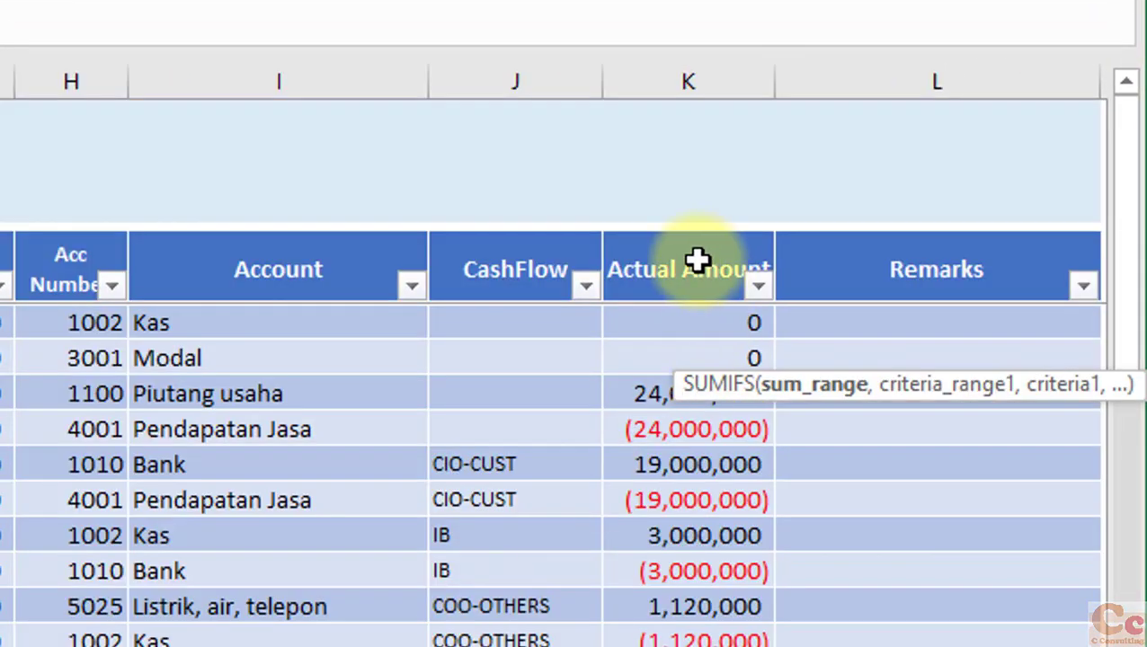
click(699, 259)
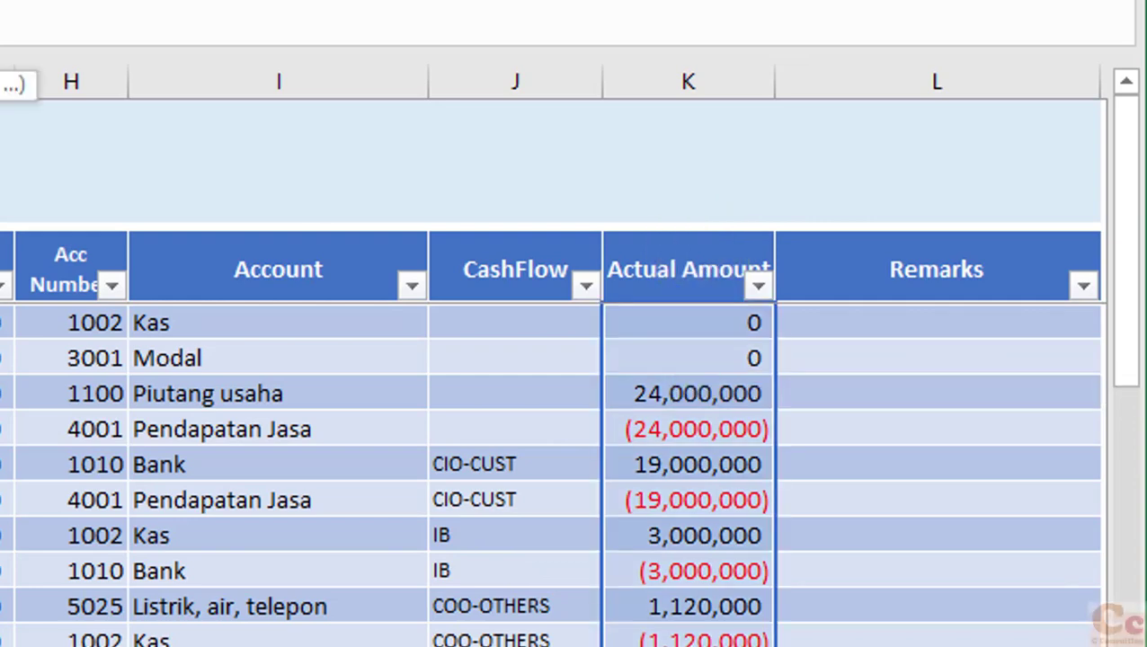
click(52, 313)
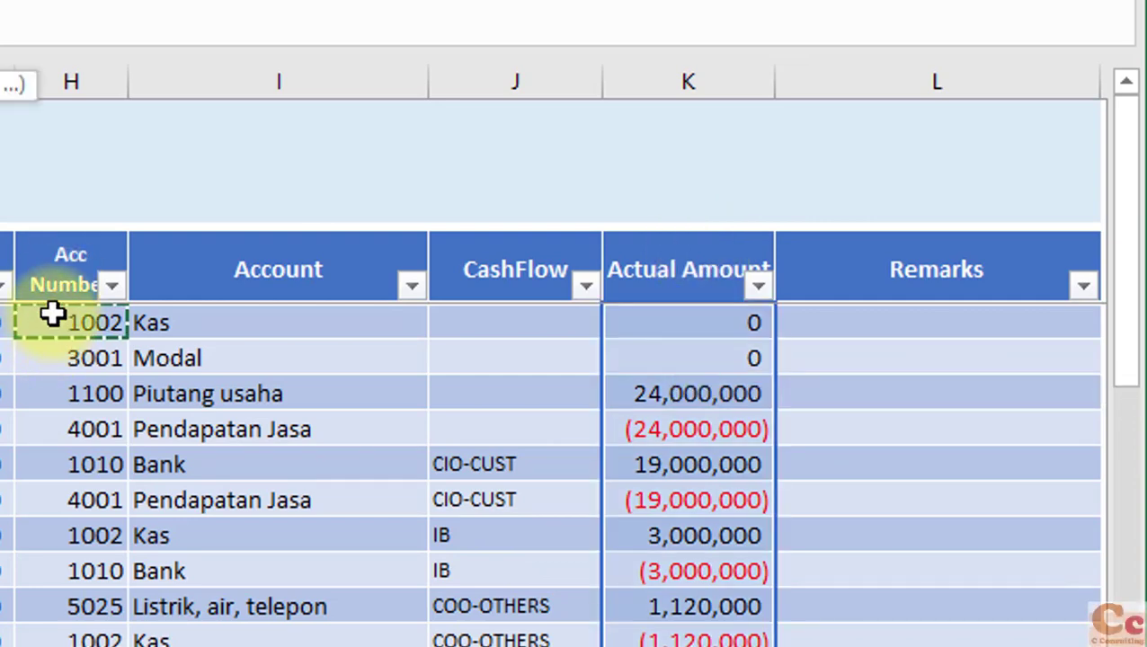
text(,)
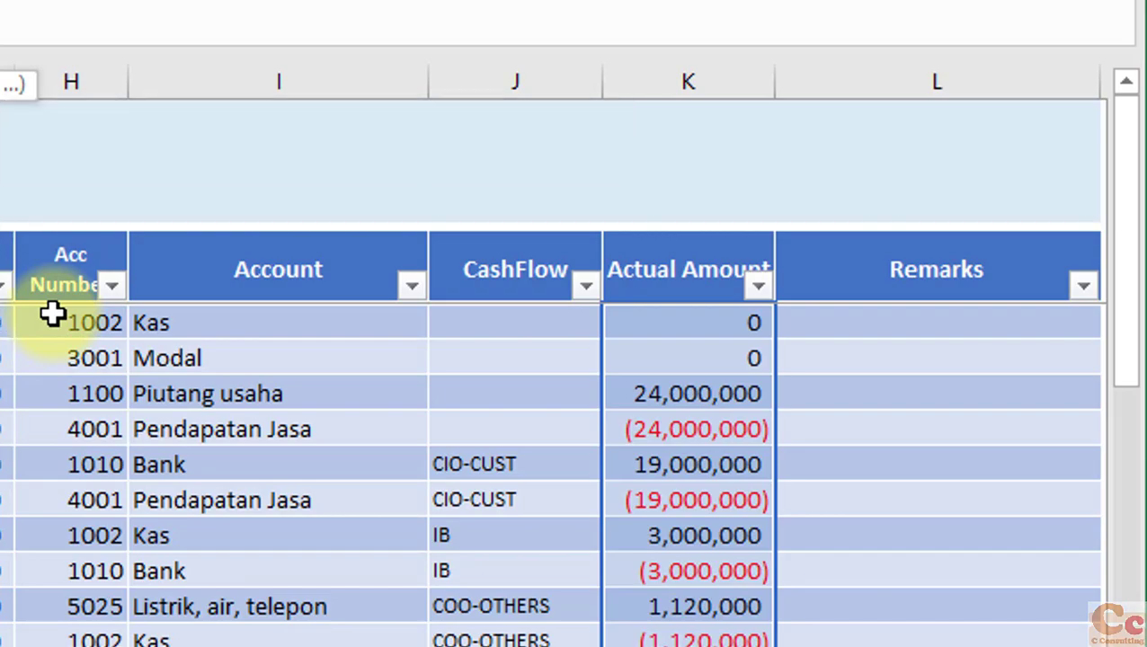
text(GJ[Actual Amount],GJ[)
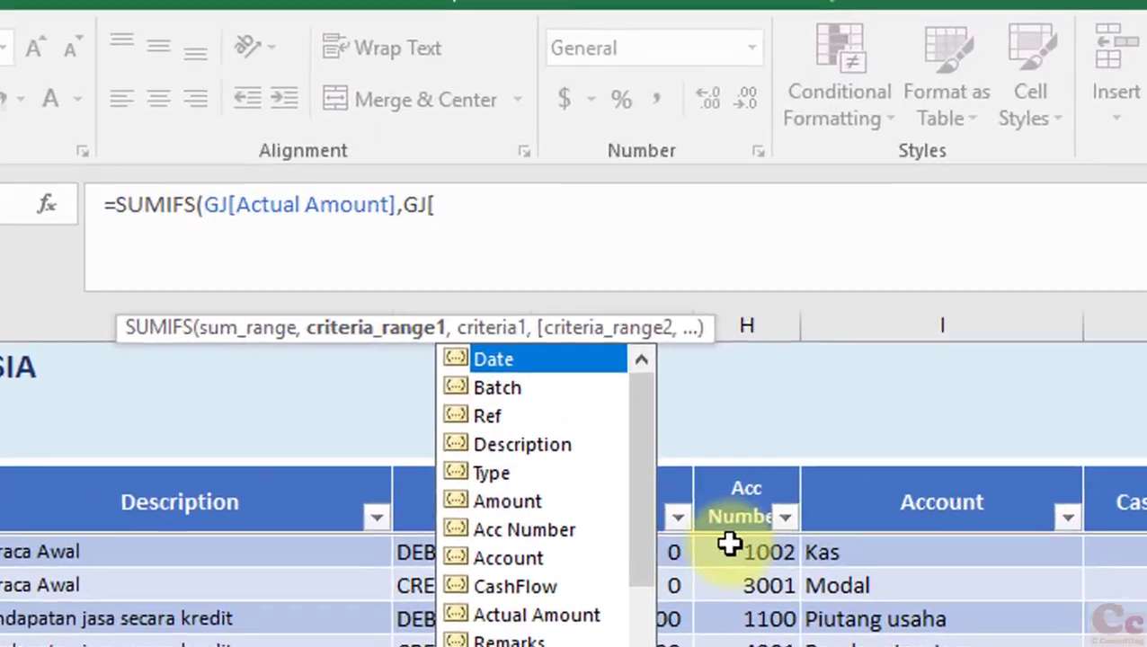
text(@ACC)
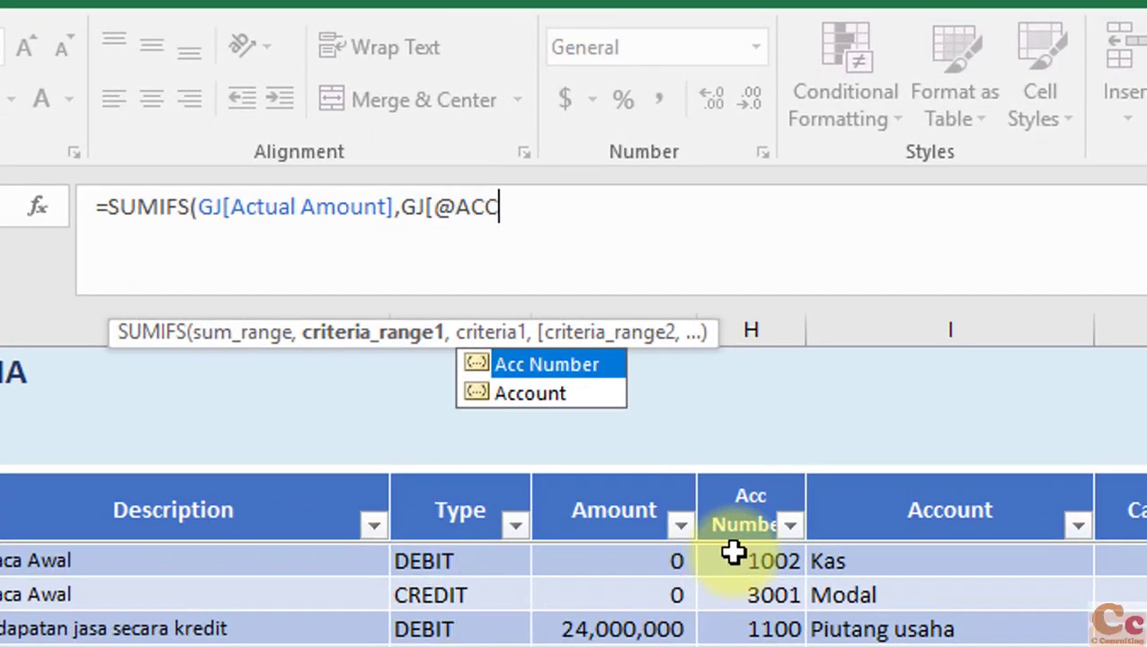
key(BackSpace)
key(BackSpace)
key(BackSpace)
text([A)
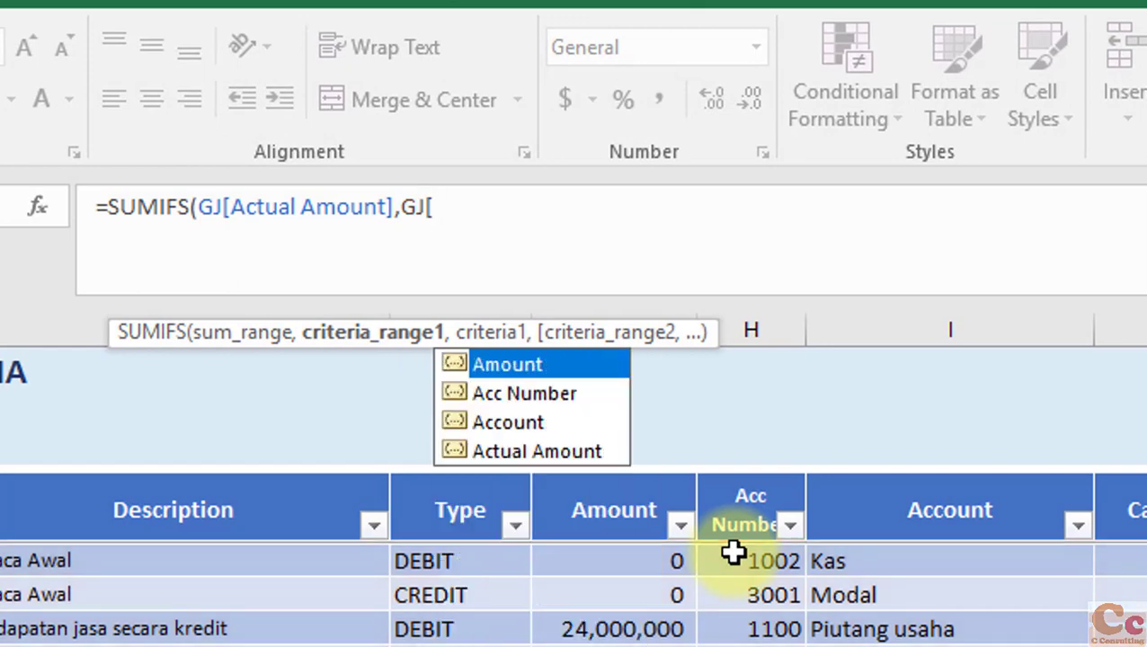
text(C)
key(Tab)
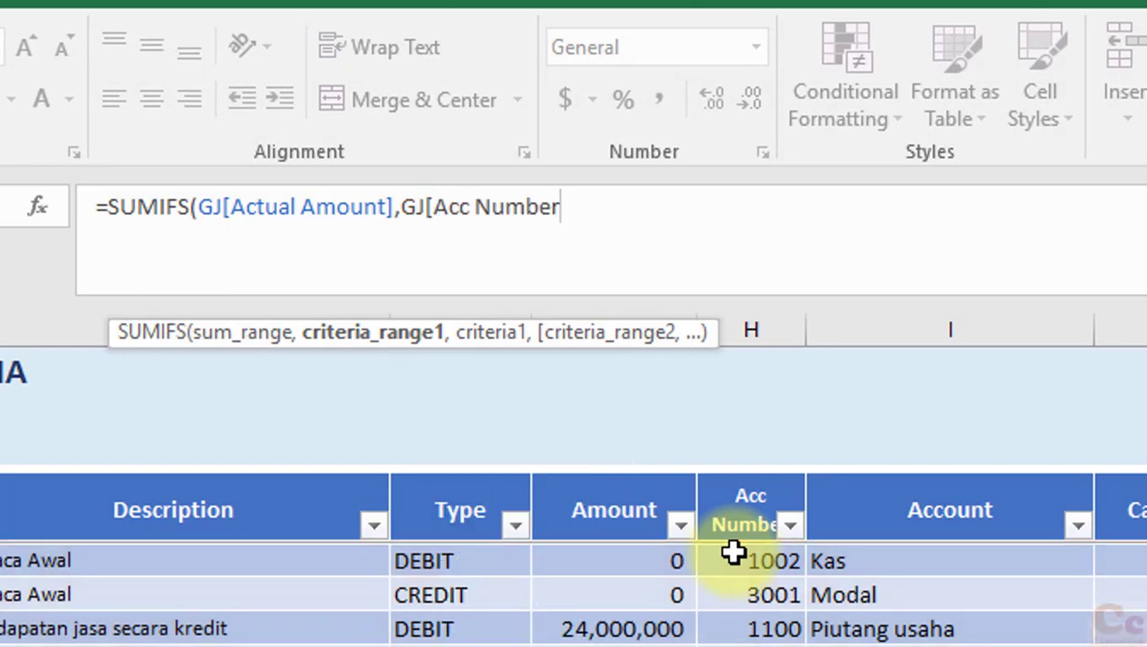
text(]=ACC)
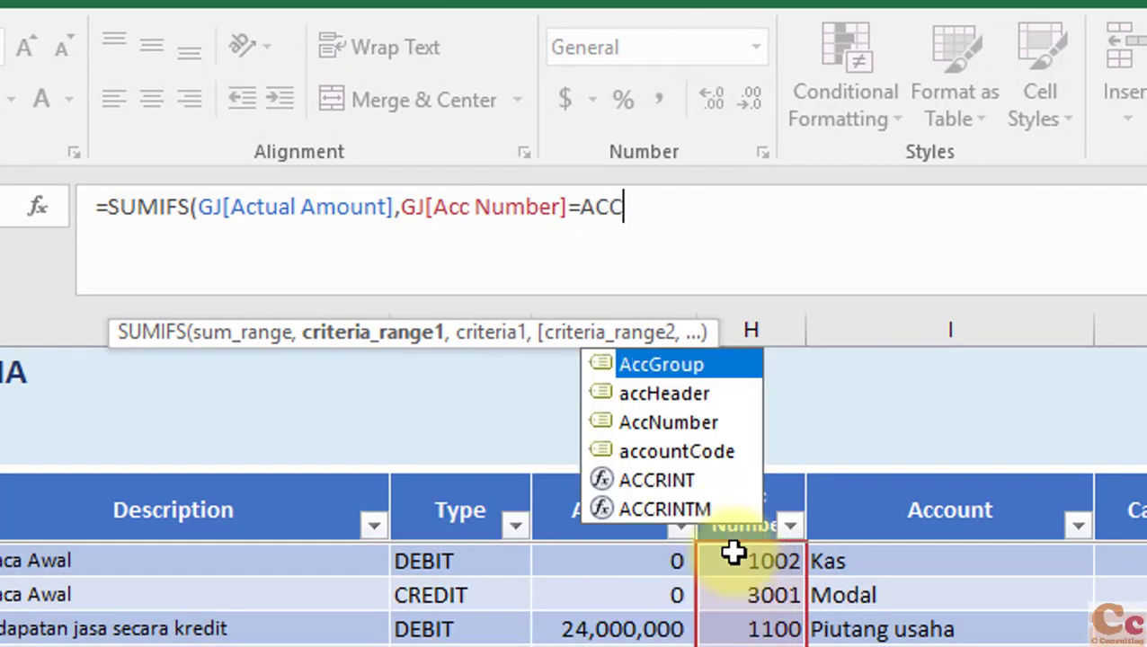
text(OU)
key(Tab)
Step: Add the GJ[Date] criterion "<"&startDate and commit J6, returning 19000000
text(,)
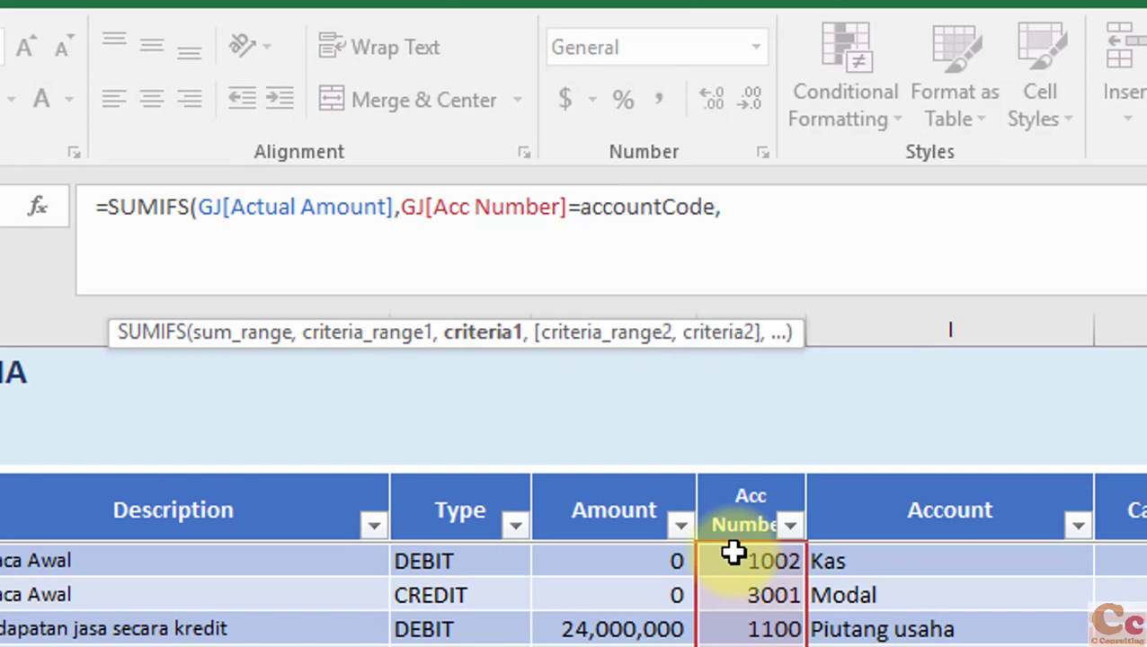
text(G)
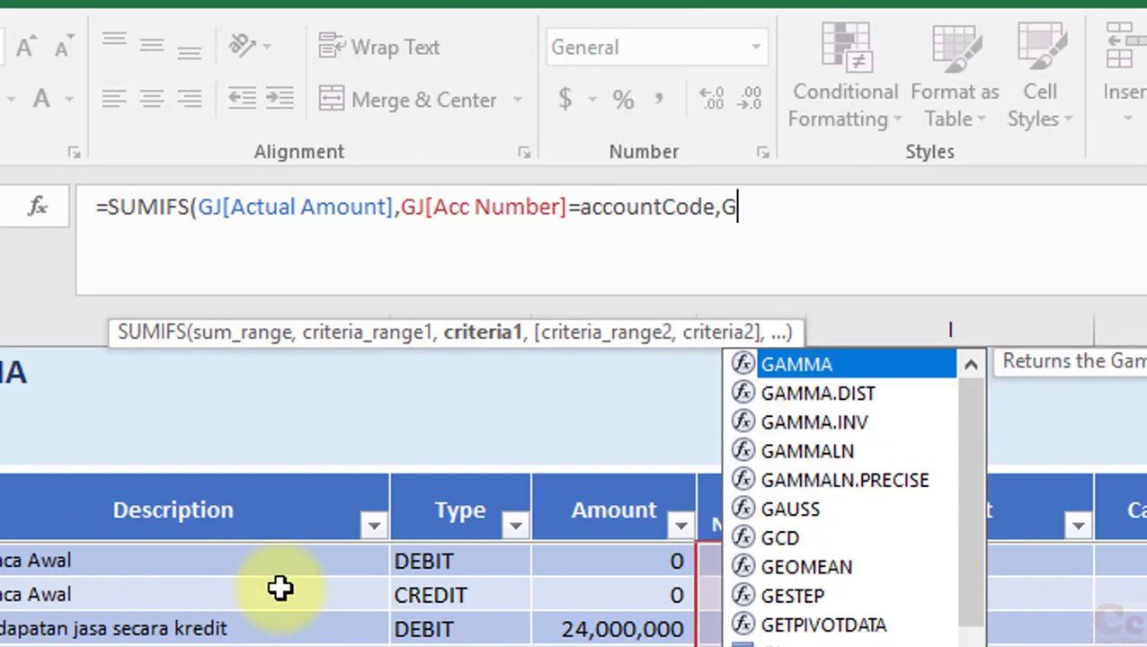
text(J[DATE)
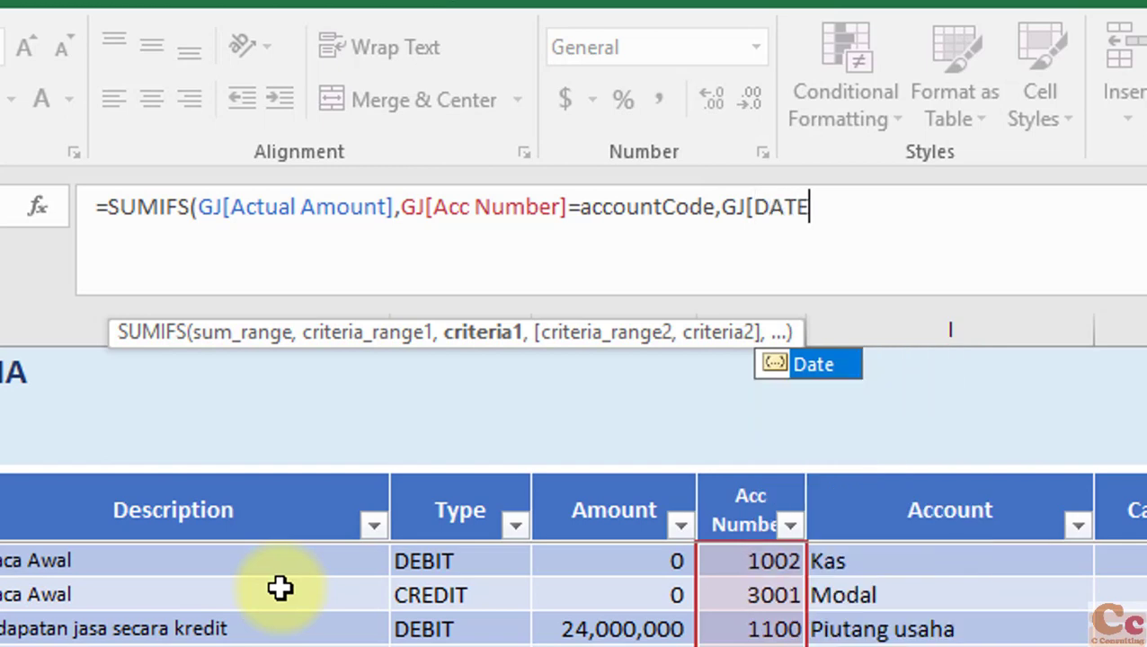
key(Tab)
text(])
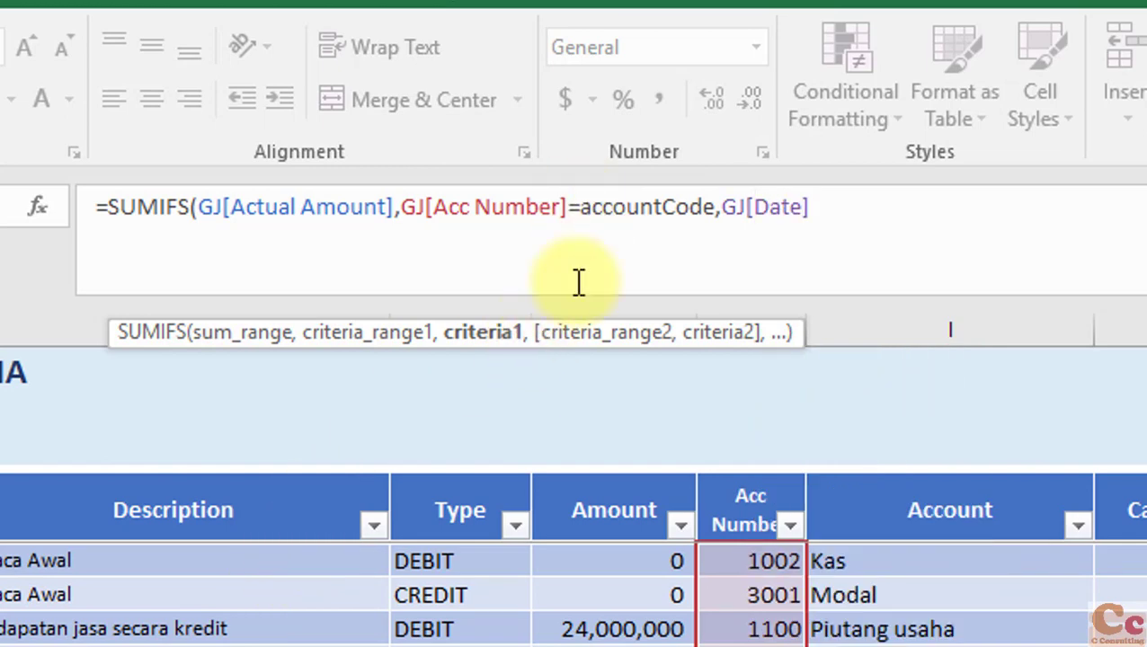
click(579, 281)
key(BackSpace)
text(,)
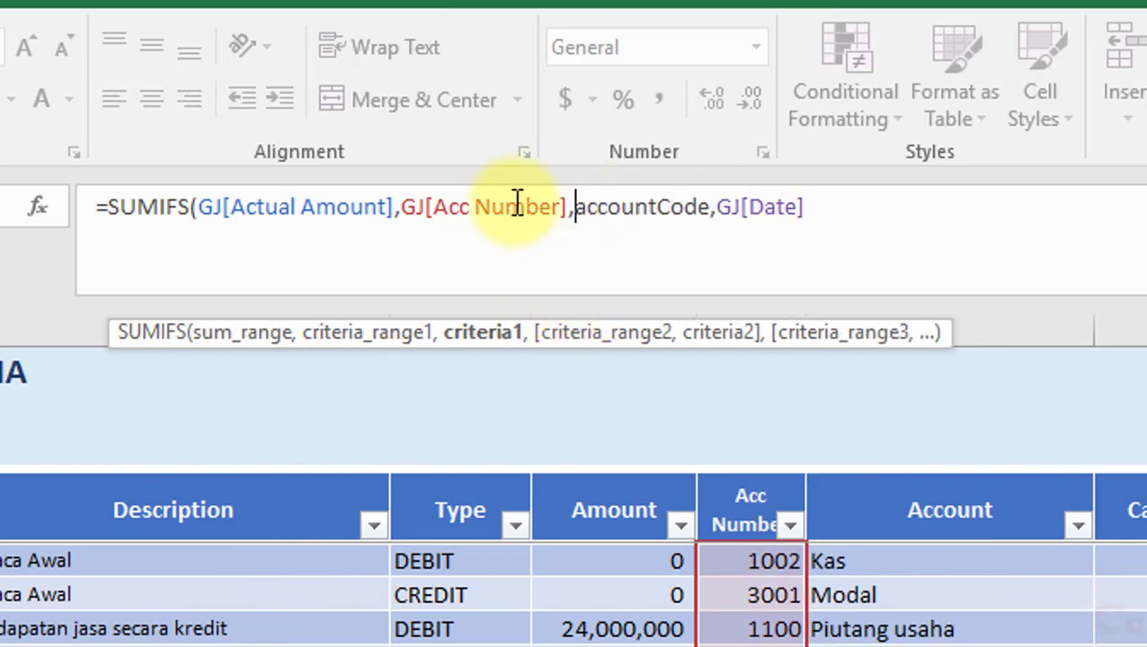
key(Left)
key(shift+End)
key(End)
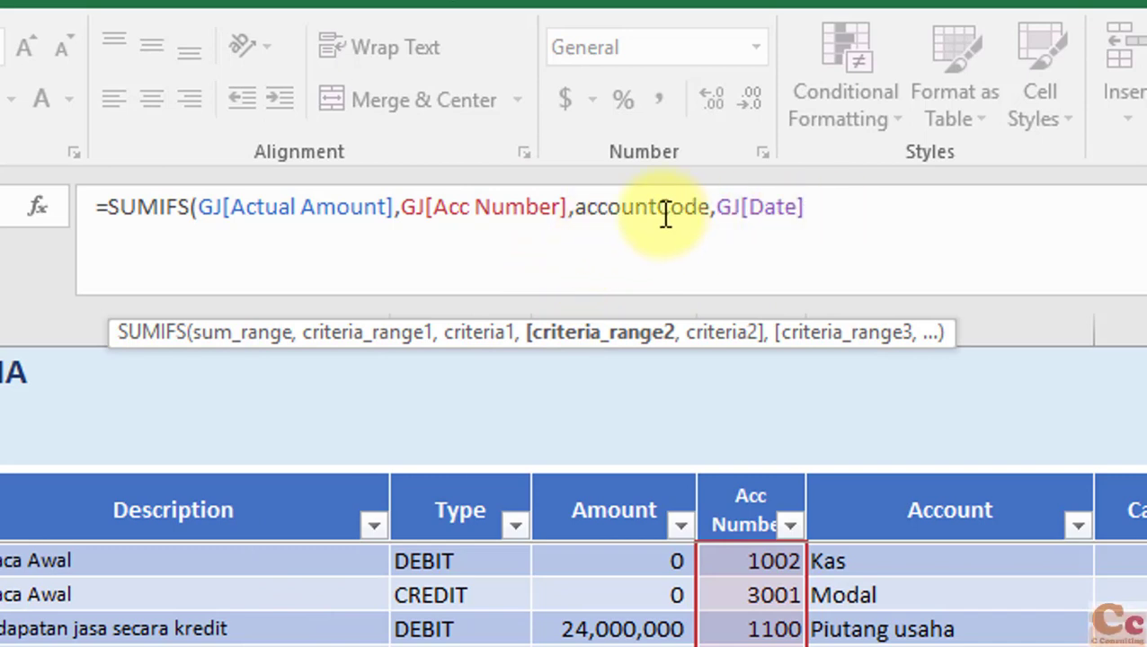
text(,"<"&)
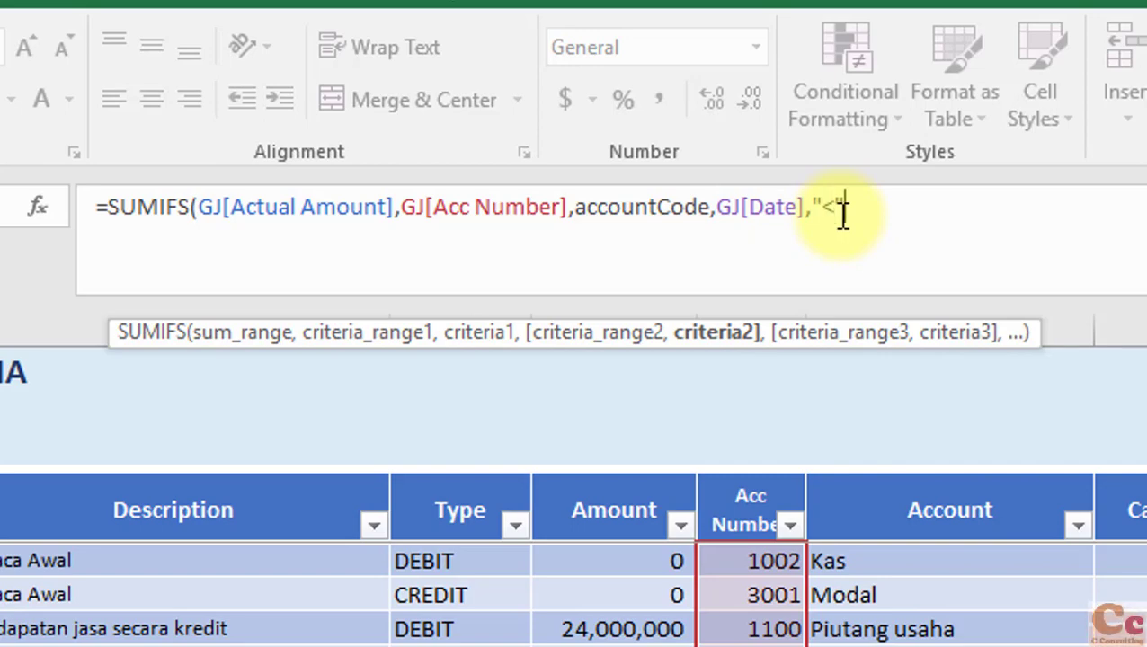
text(STA)
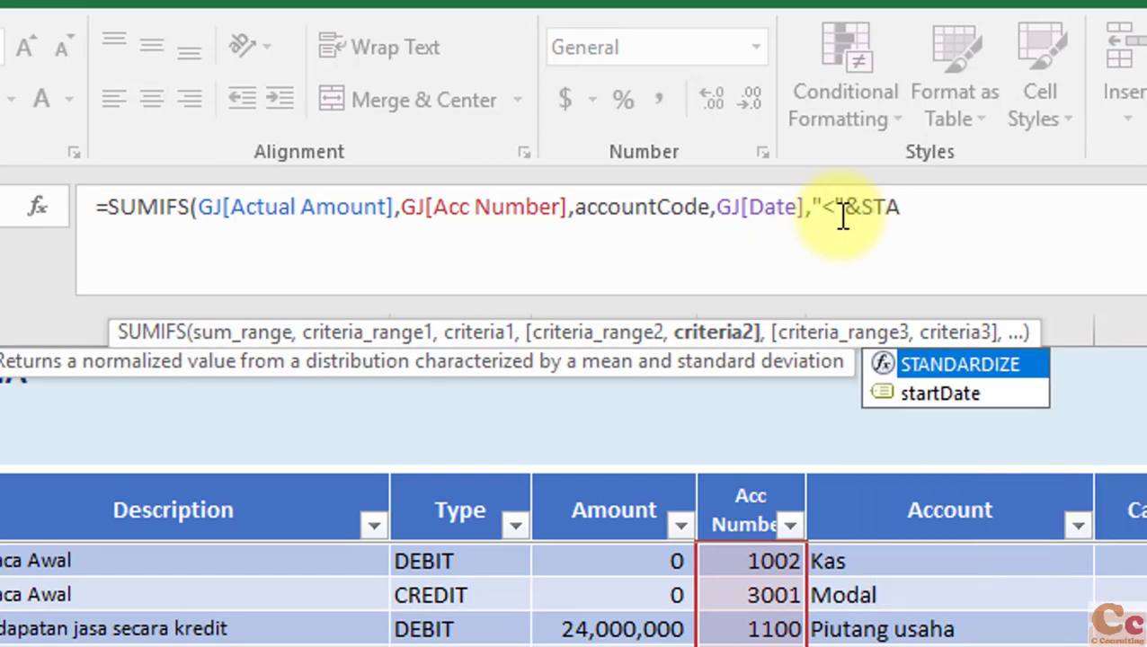
key(Down)
key(Tab)
text())
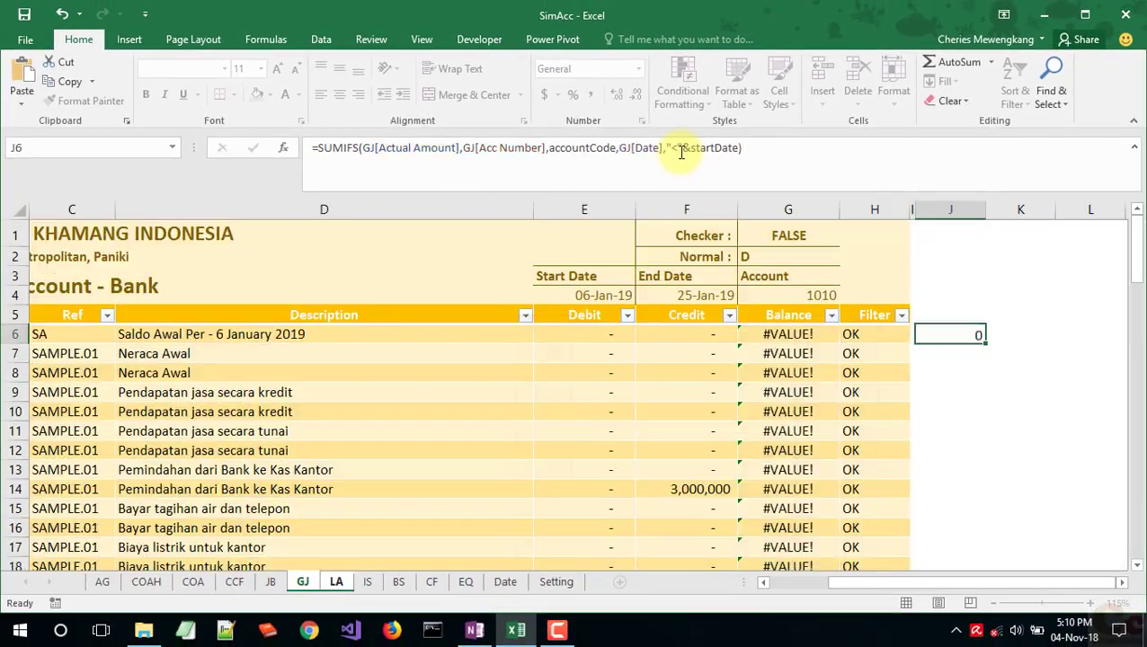
key(ctrl+Return)
drag(742, 147, 420, 148)
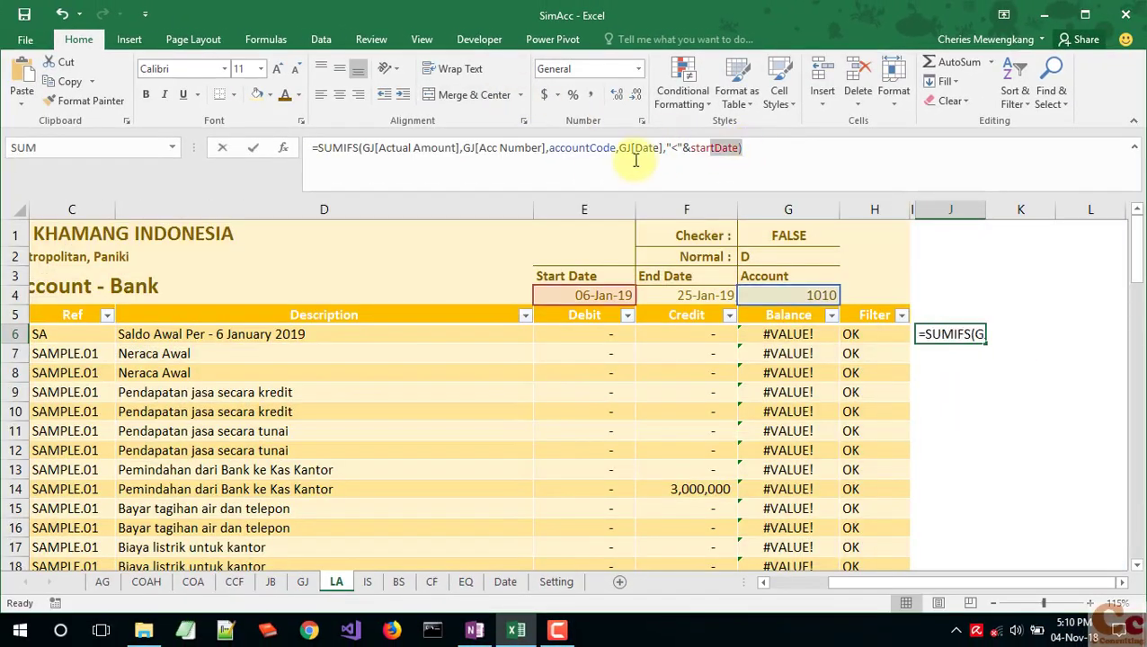
key(Escape)
Step: Copy the SUMIFS opening-balance formula text from J6 for reuse in the Balance column
click(782, 337)
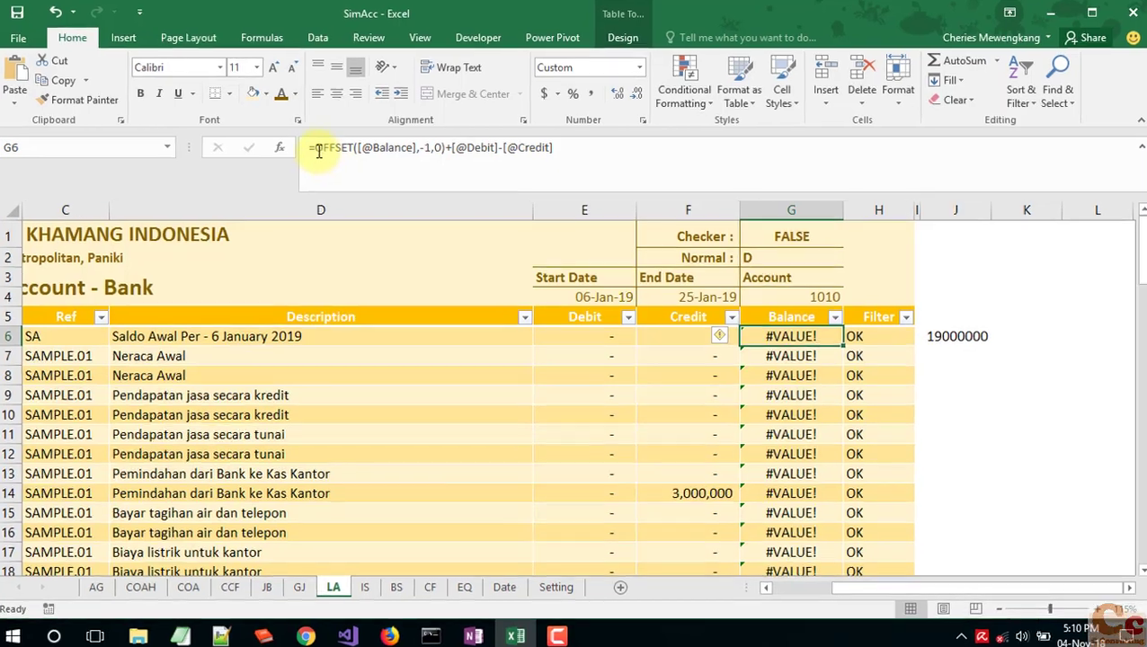
click(318, 149)
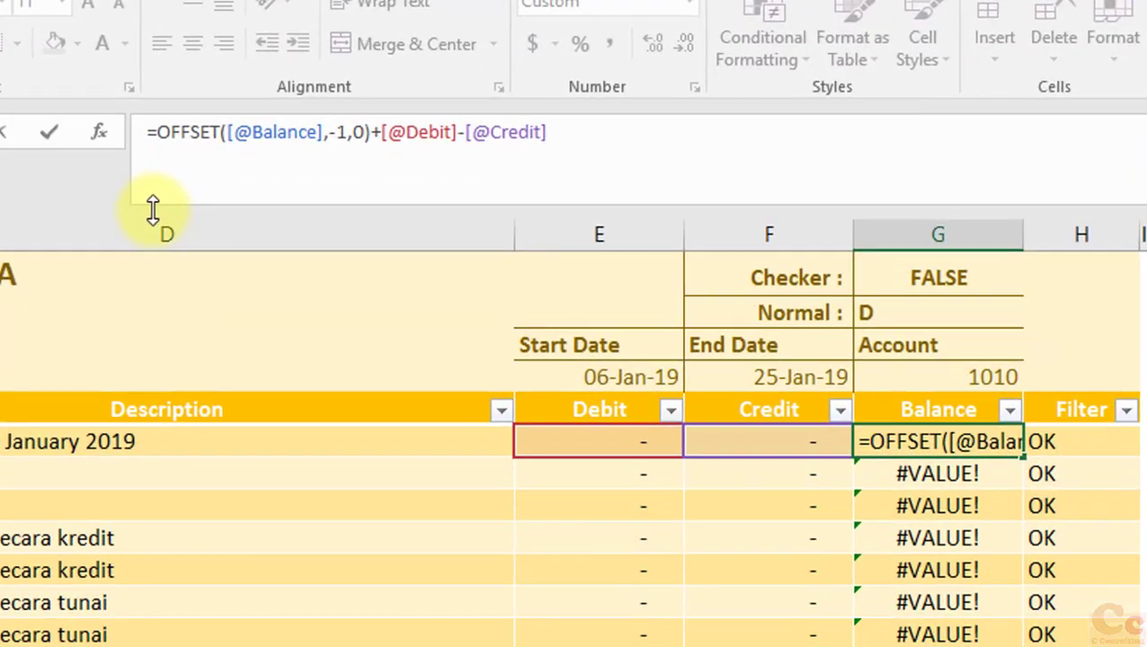
text(IF(ROW)
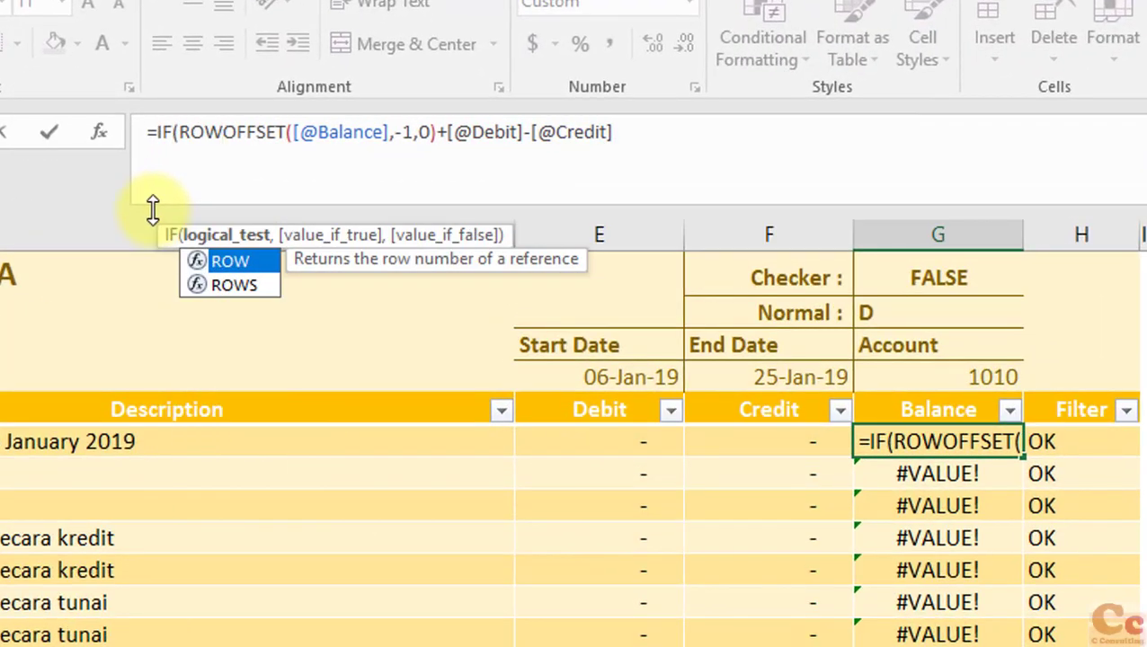
text(()=)
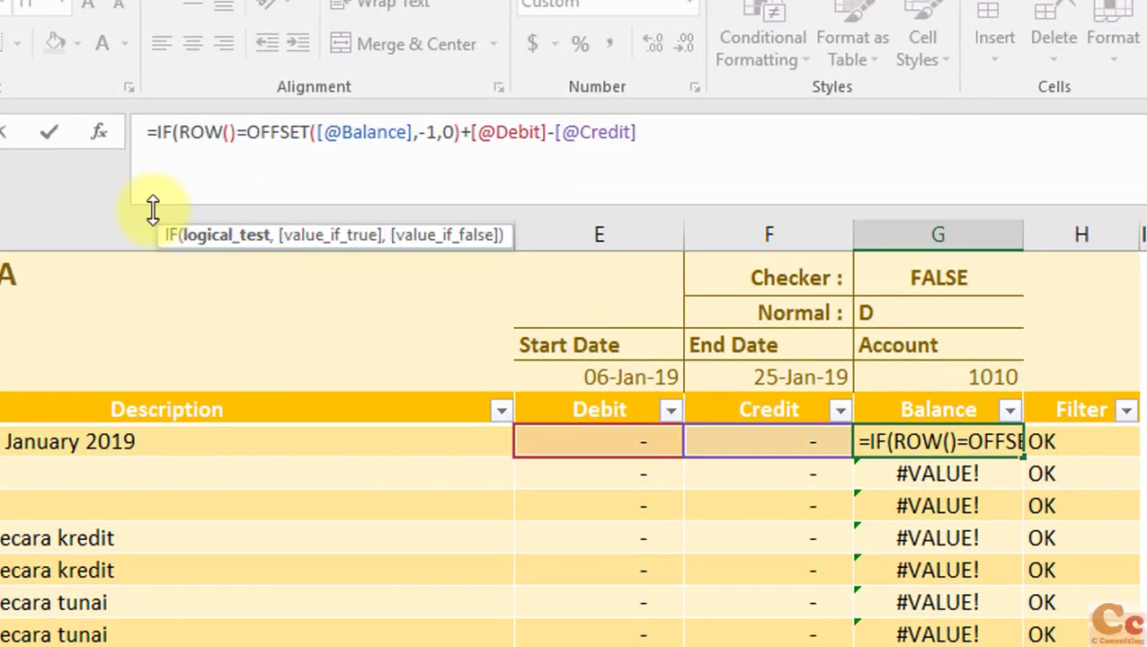
text(6,)
key(Escape)
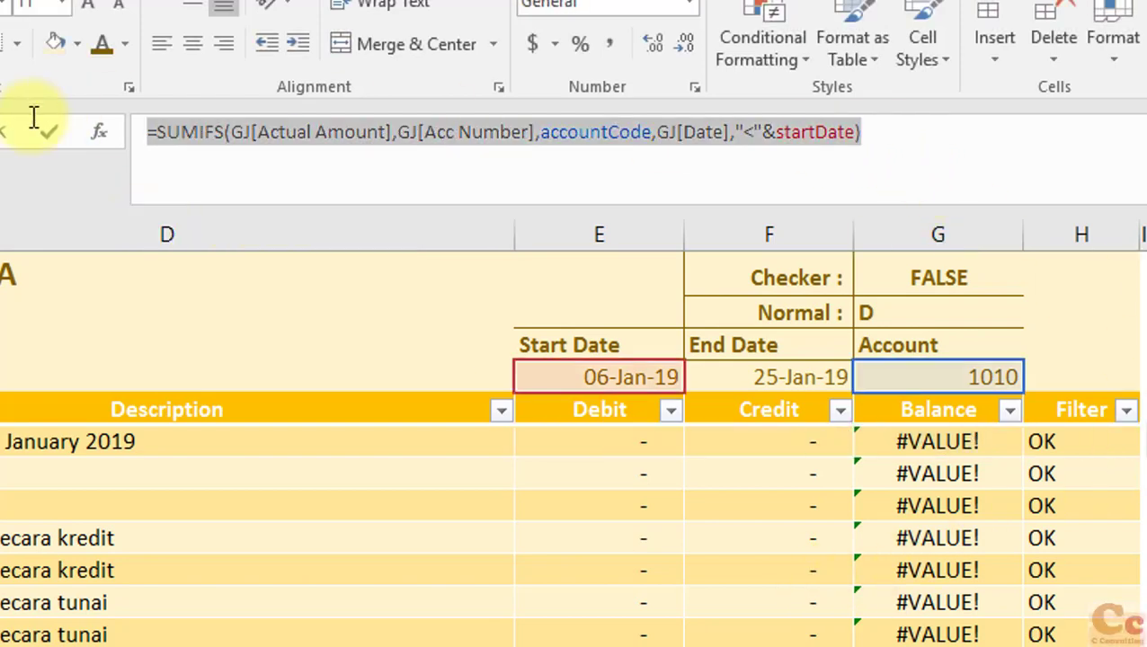
drag(899, 152, 155, 132)
key(ctrl+c)
key(Escape)
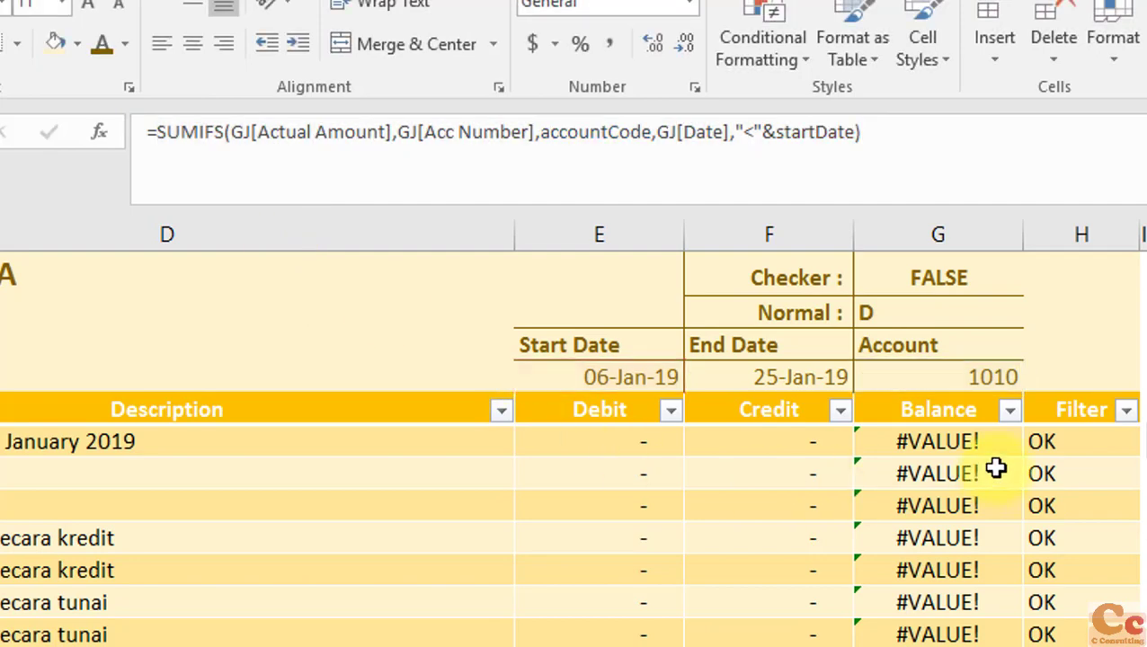
click(935, 441)
Step: Make G6 =IF(ROW()=6, SUMIFS opening total, running OFFSET balance) and clear helper J6
click(159, 132)
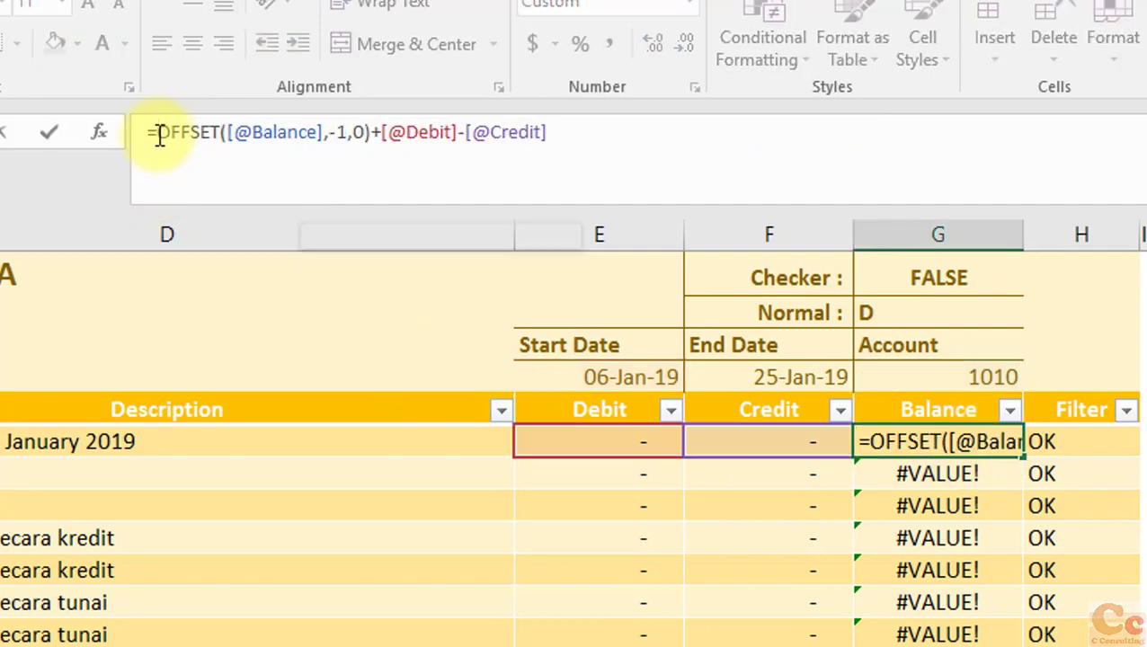
text(IF(ROW)
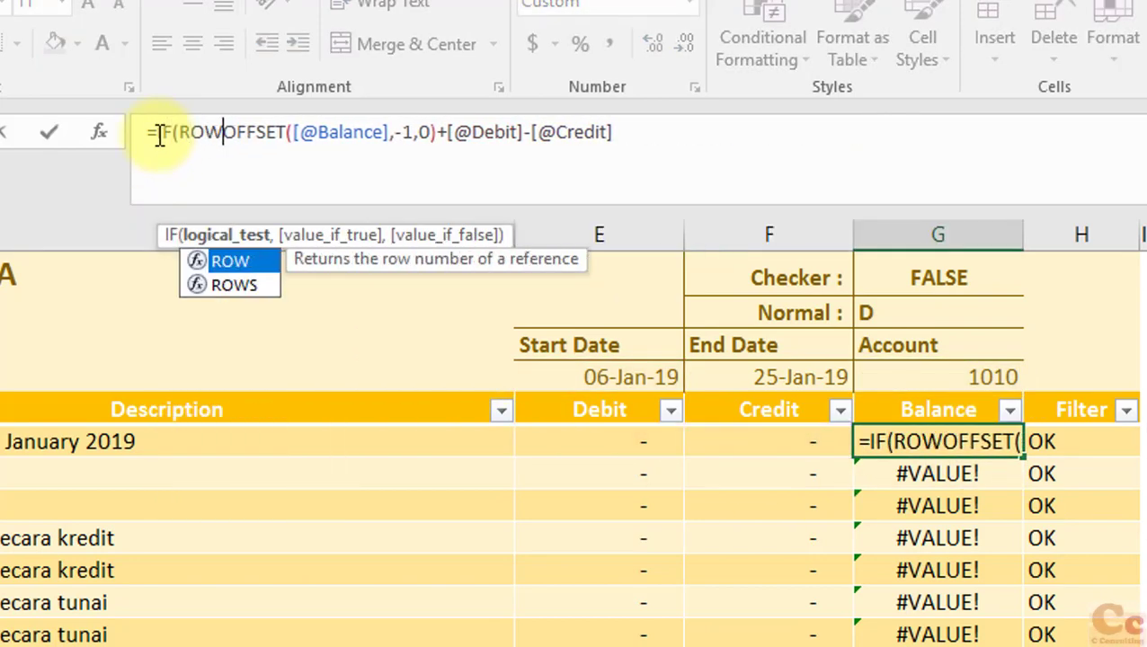
text(()=6,)
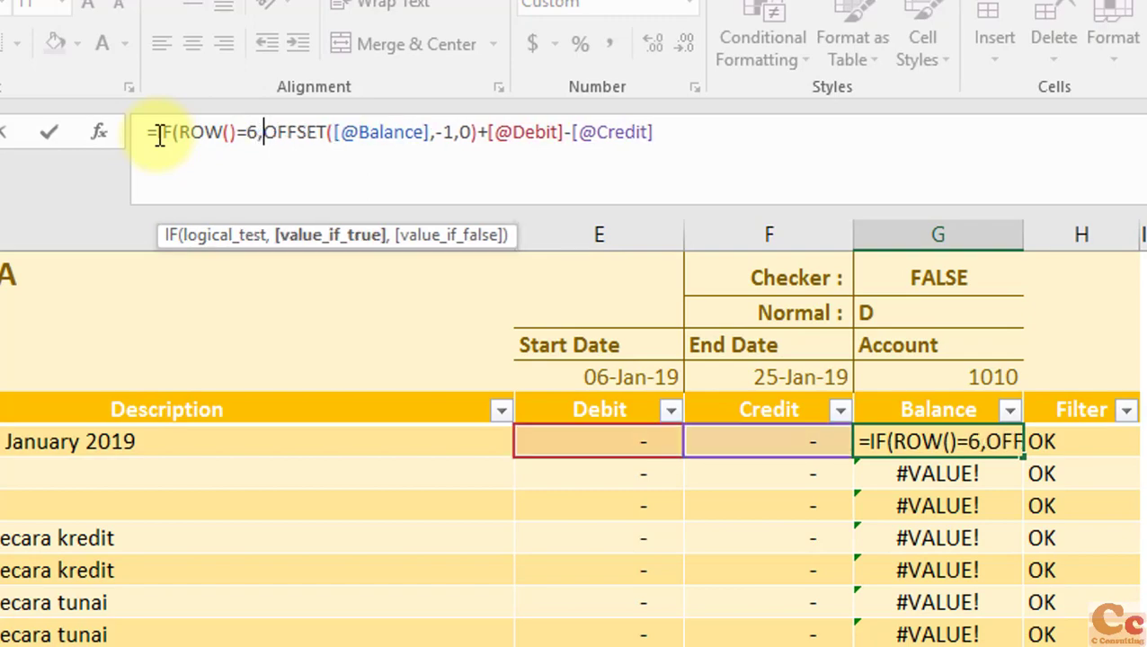
key(ctrl+v)
text(,)
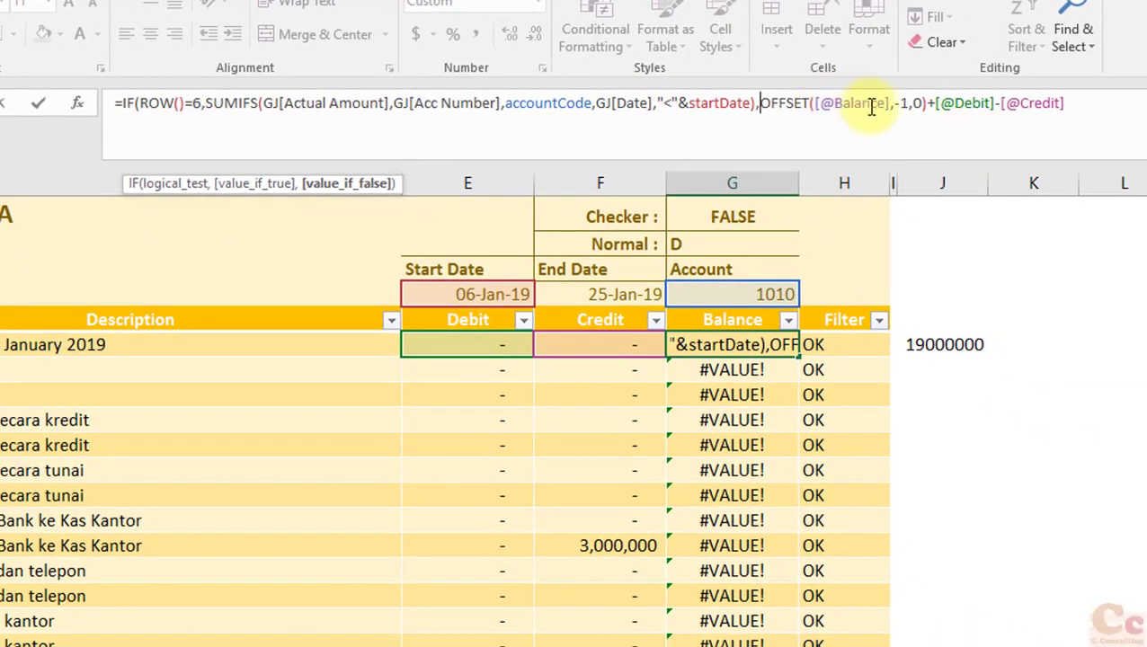
click(1096, 110)
text())
text())
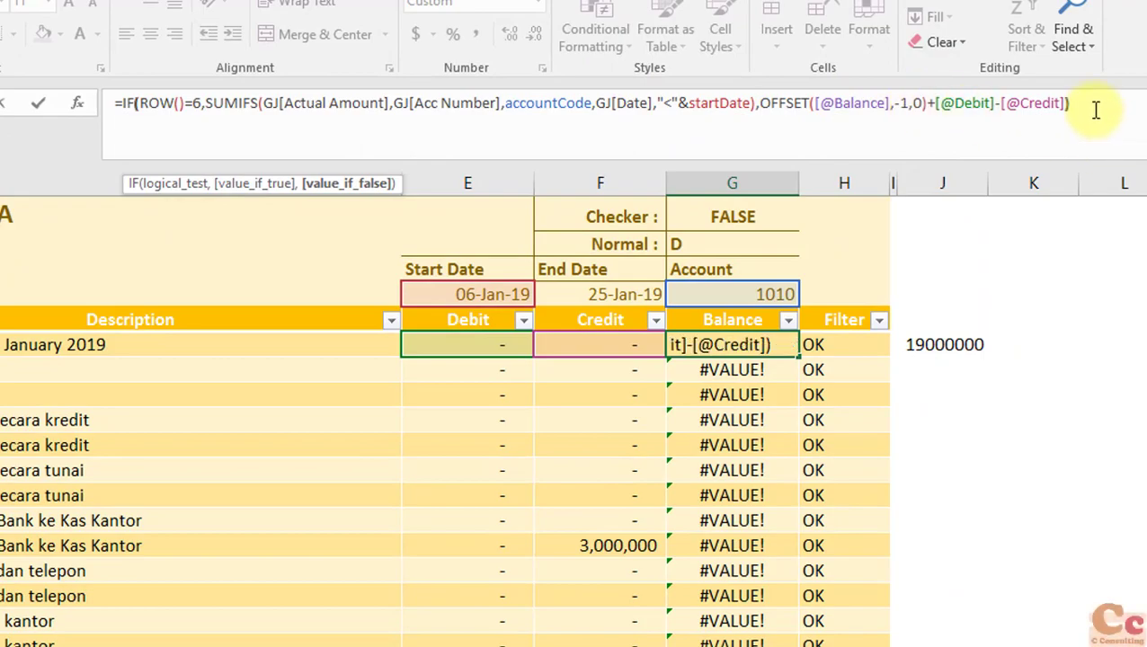
key(Return)
click(959, 334)
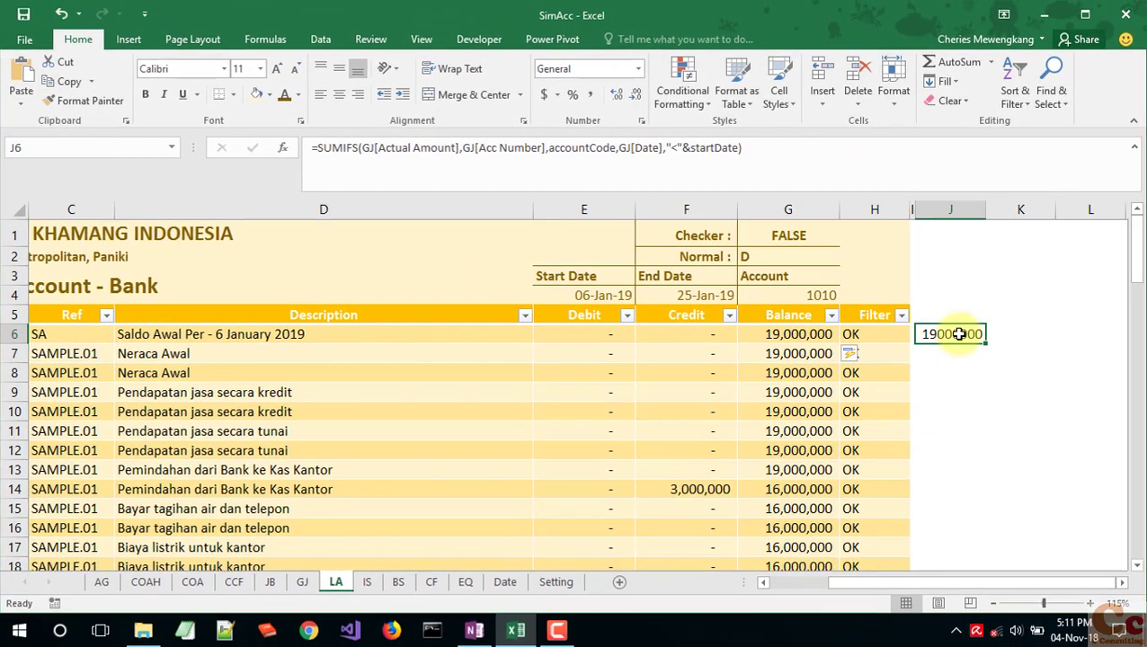
key(Delete)
Step: Start wrapping the G6 Balance formula in an IF that tests the Normal cell G2
click(789, 334)
scroll(646, 508, left, 1)
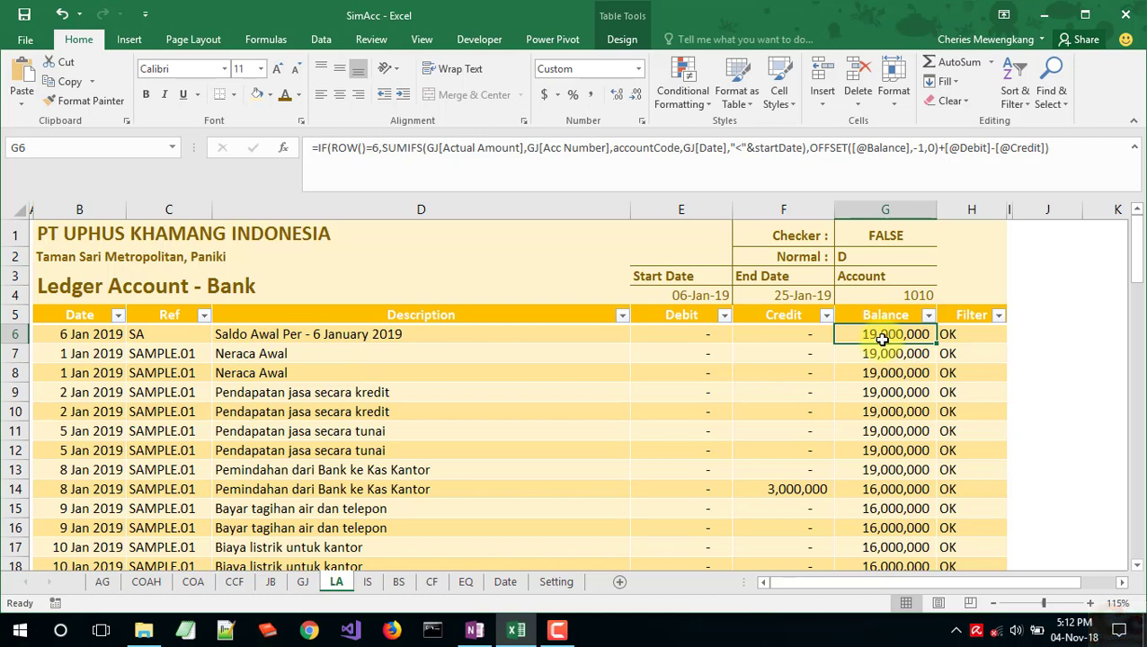
drag(315, 148, 1091, 163)
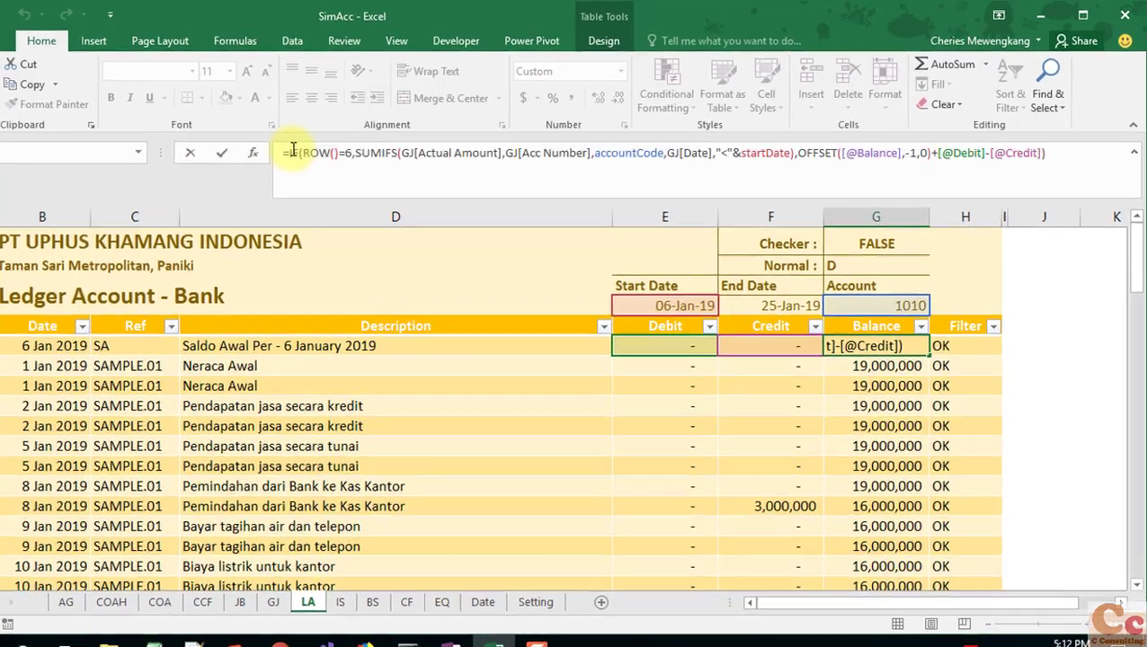
click(292, 153)
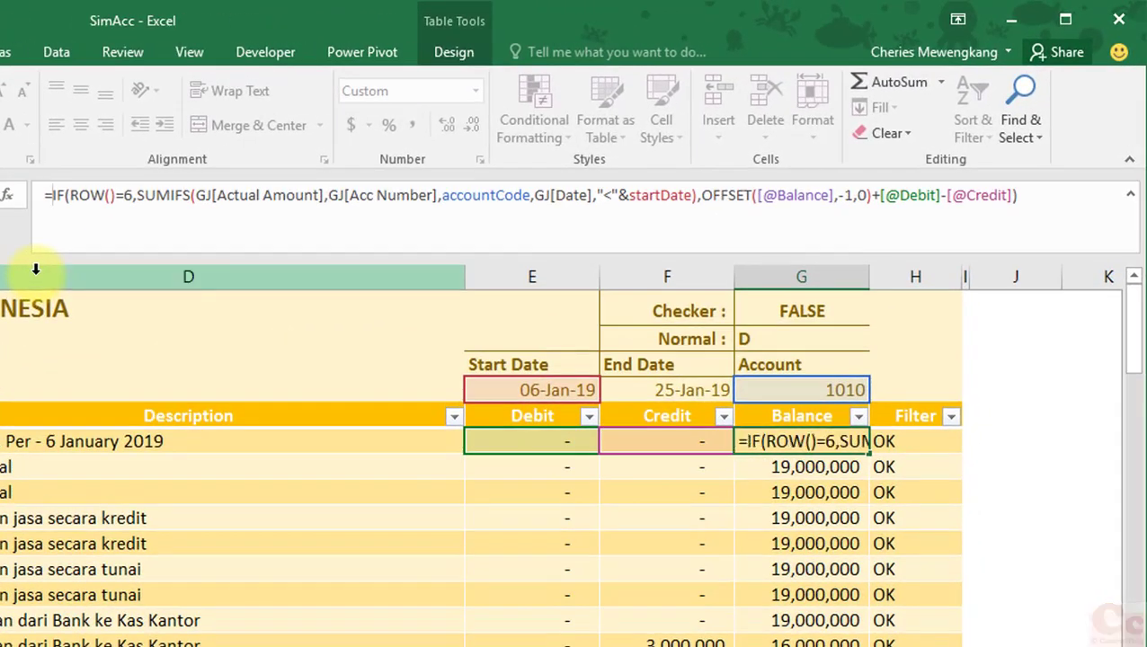
text(I)
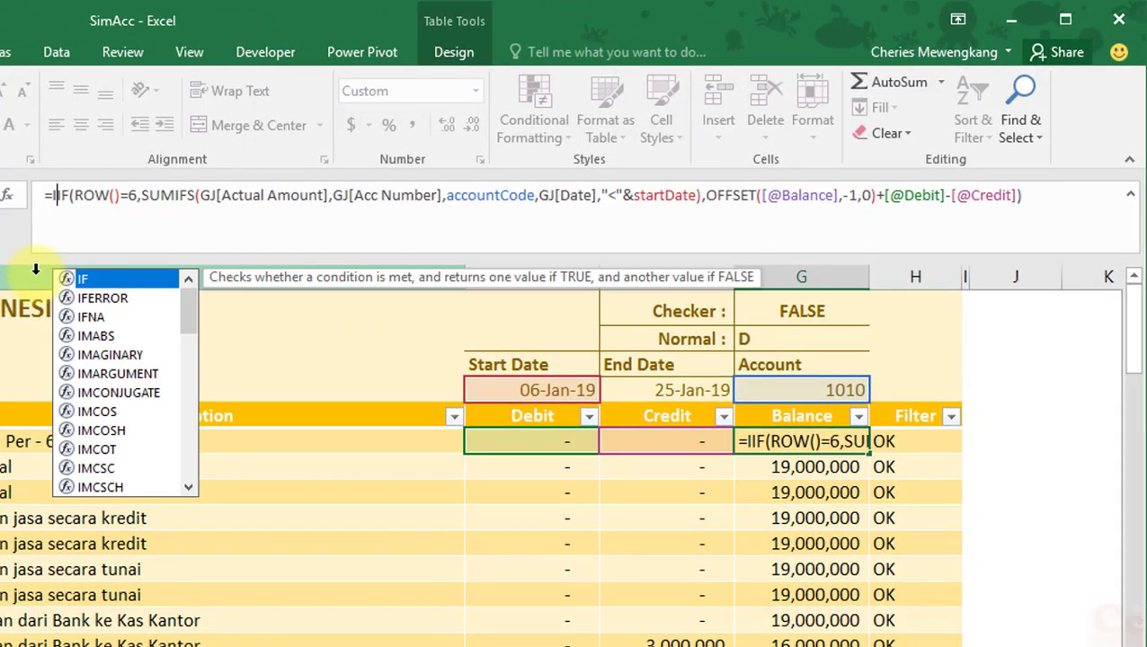
text(F()
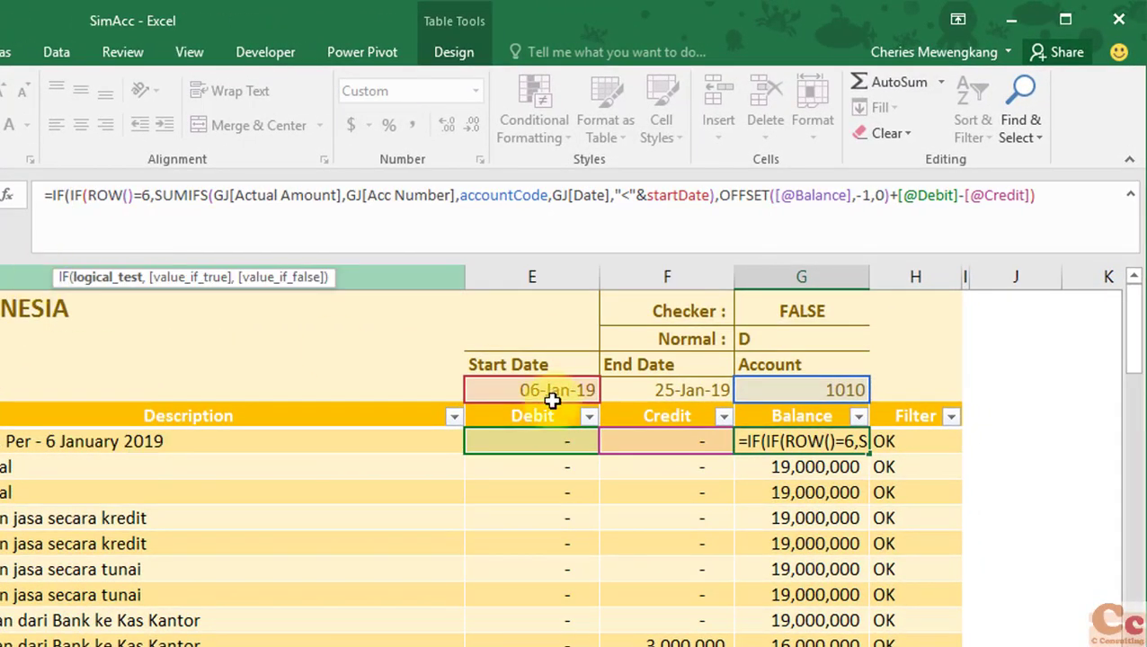
click(789, 340)
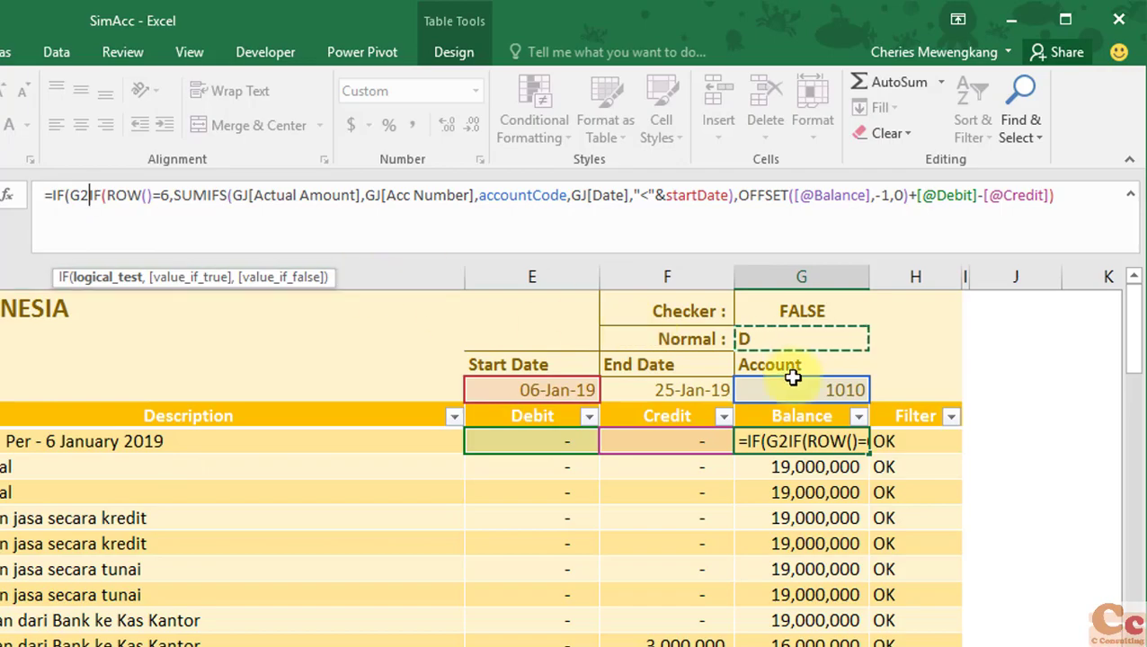
Step: Abandon the edit and name the Normal cell G2 normalBalance with Workbook scope
key(Escape)
click(761, 340)
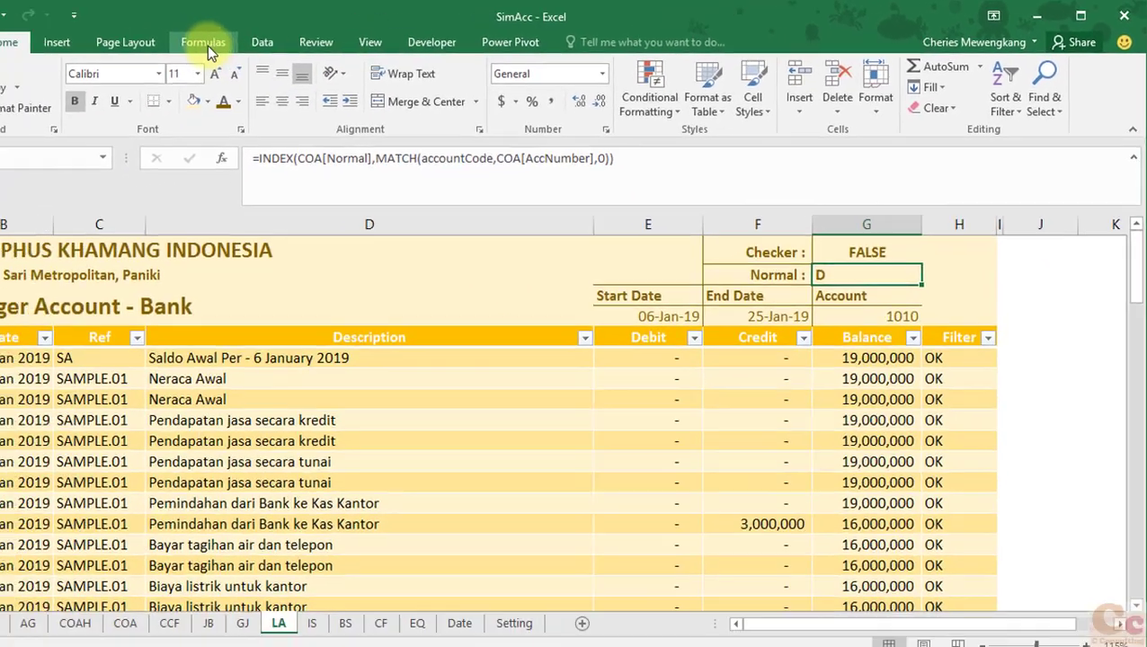
click(207, 50)
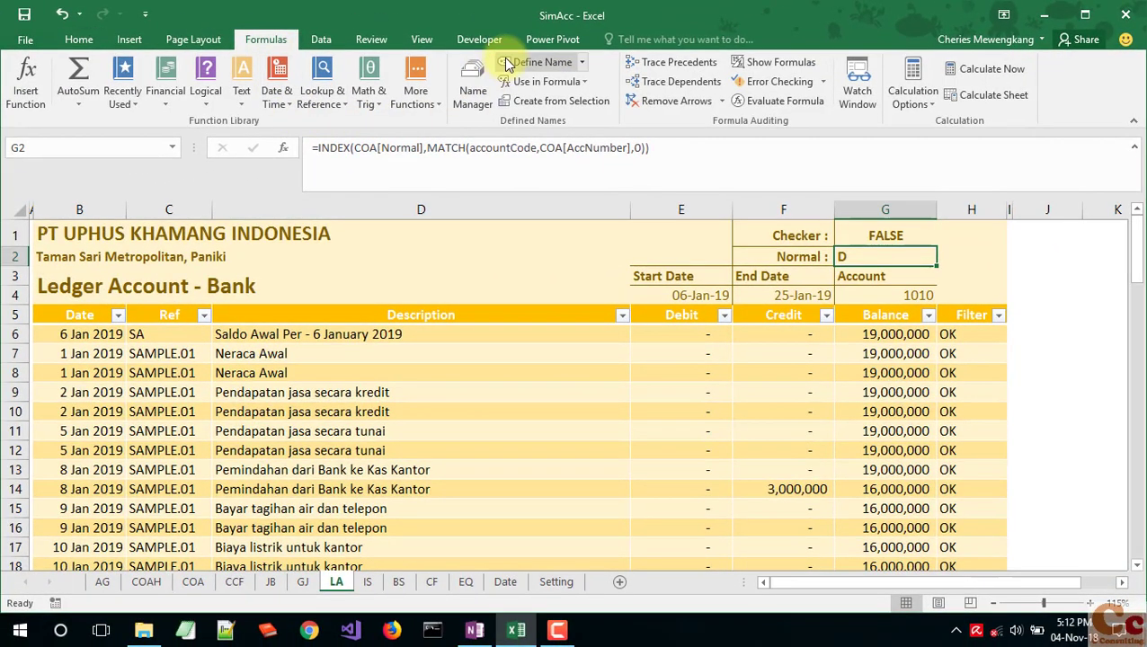
click(538, 62)
text(normalBalance)
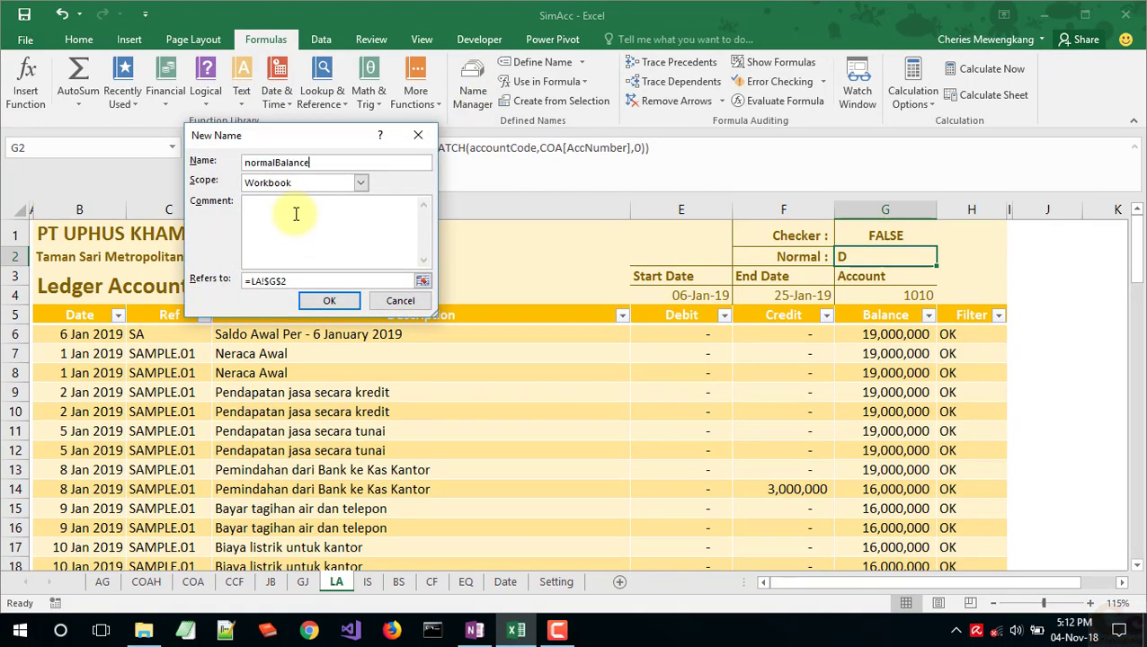
key(Return)
click(355, 147)
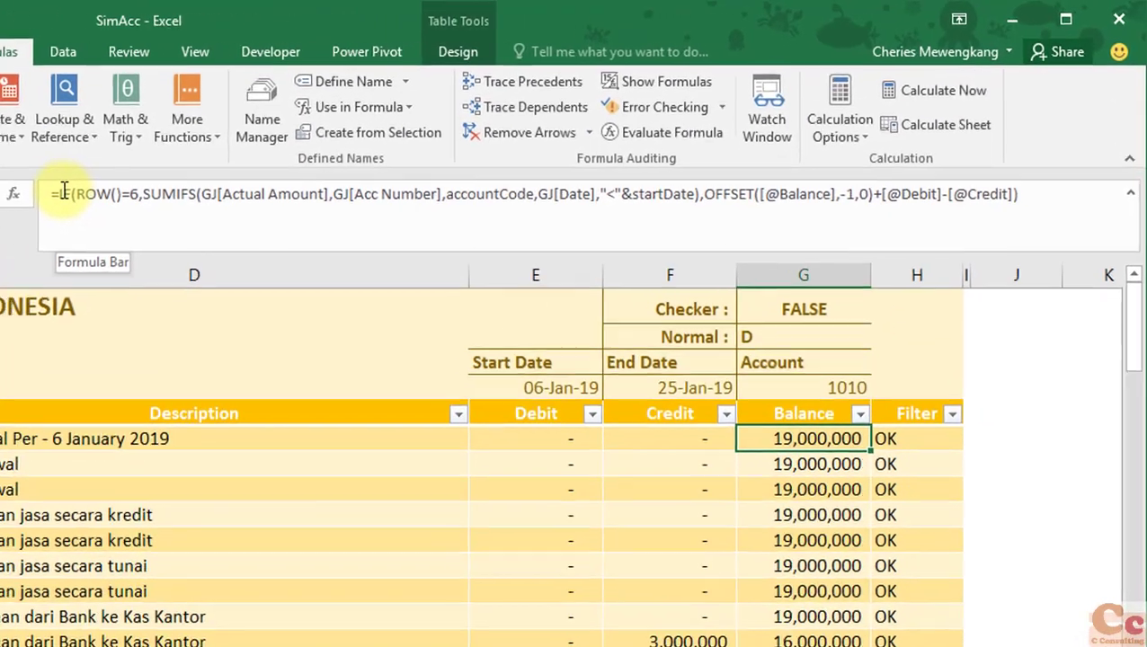
Step: Wrap the Balance formula in IF(normalBalance="D", …) and paste a copy as the credit branch
text(IF)
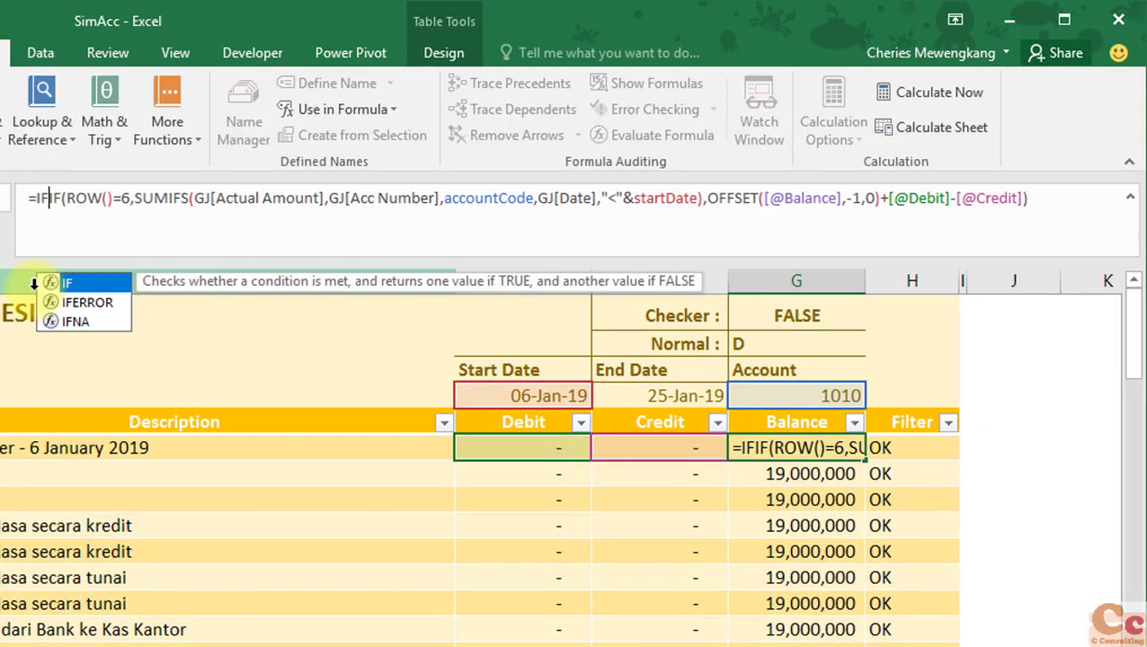
text((NOT)
key(BackSpace)
text(RM)
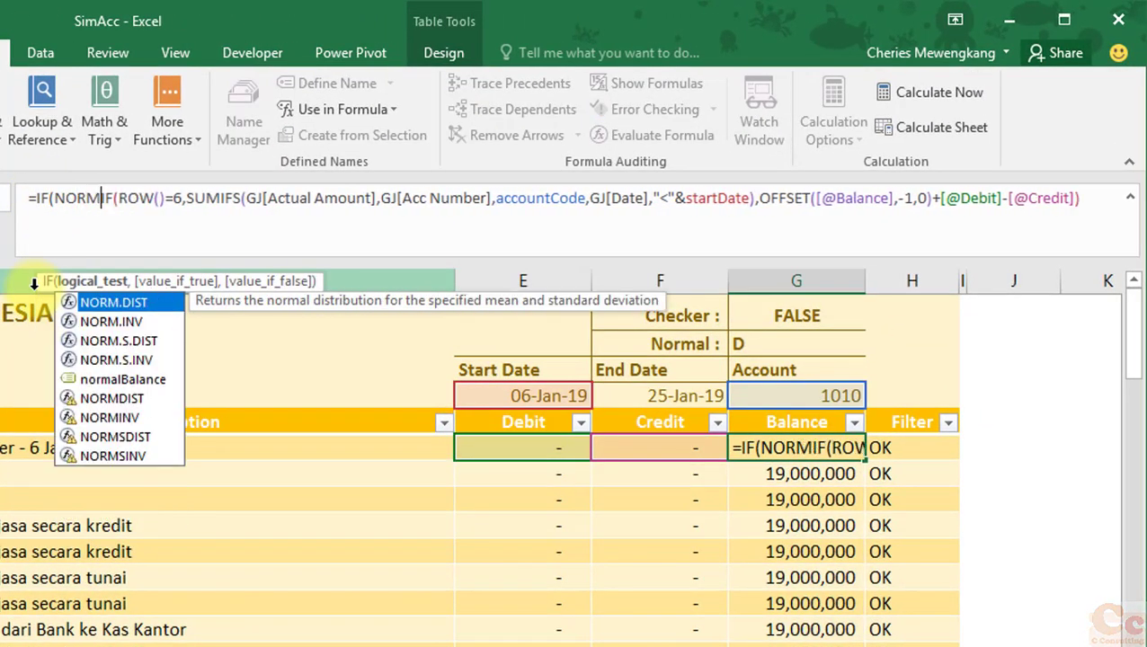
text(AL)
key(Tab)
text(=)
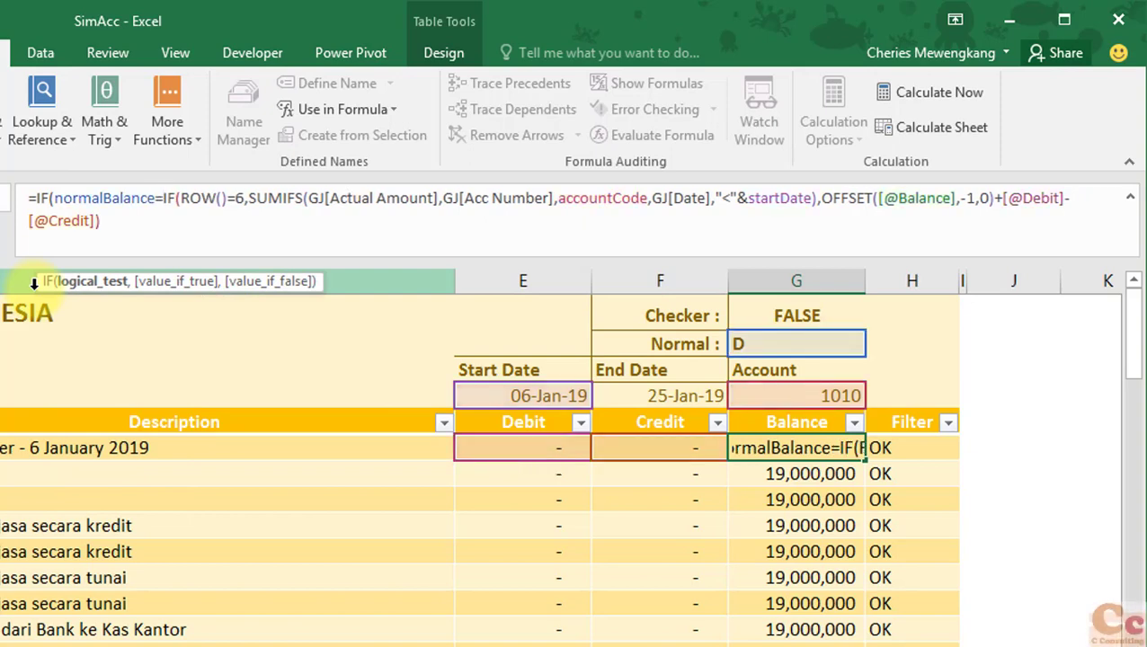
text("D)
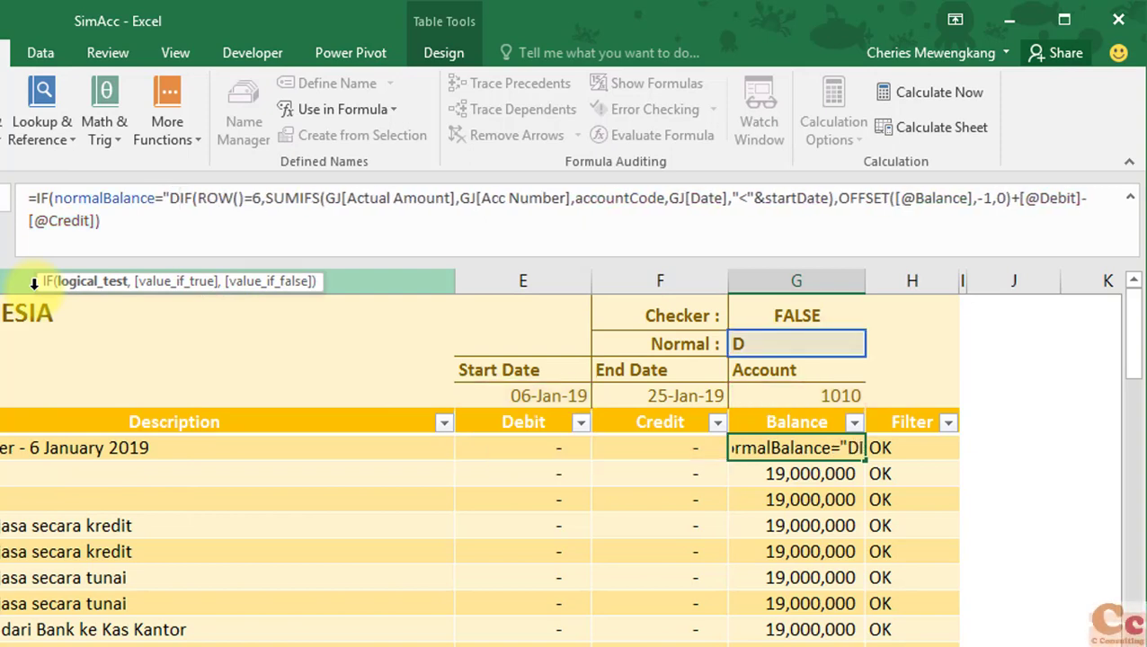
text(",)
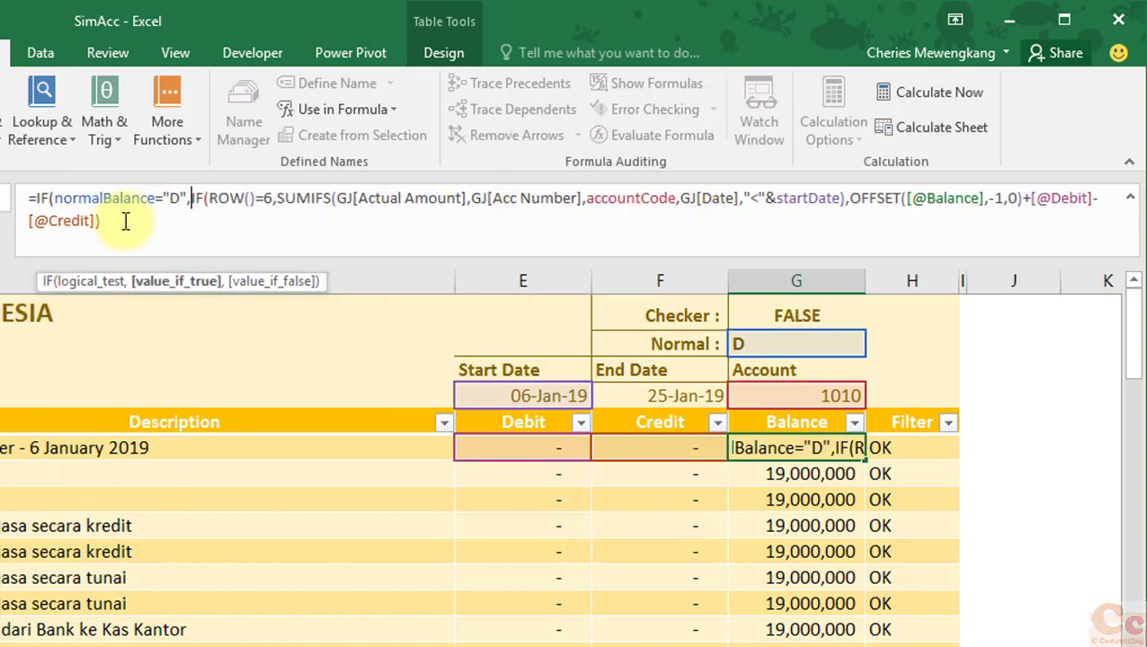
text(,)
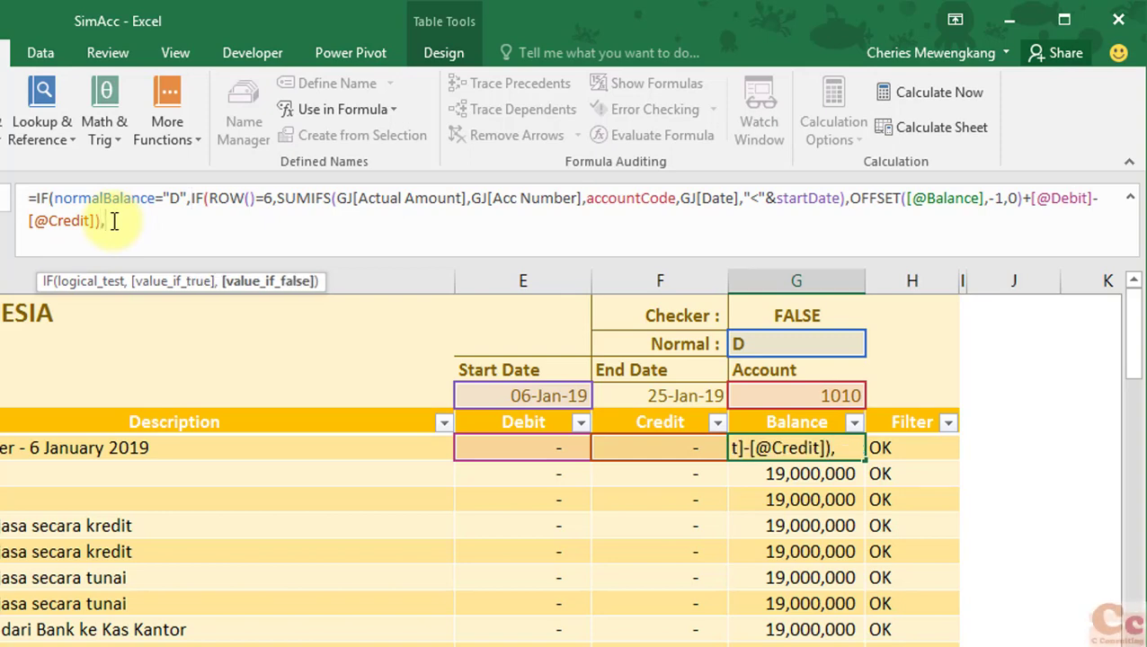
key(ctrl+v)
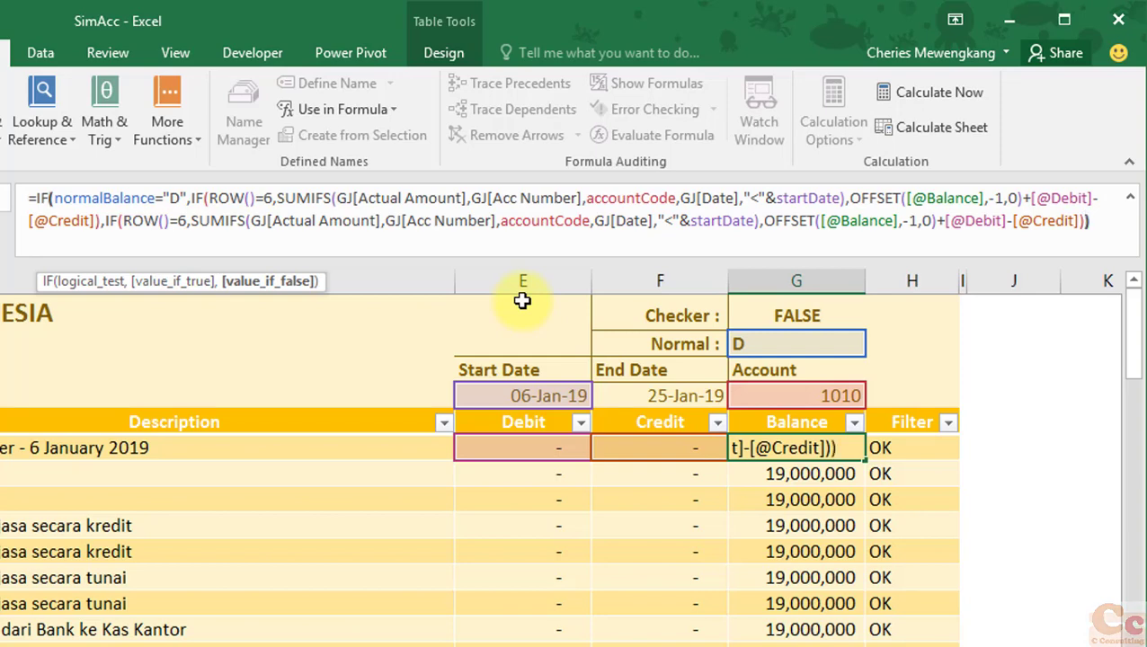
Step: Negate the second SUMIFS in the credit branch
click(207, 200)
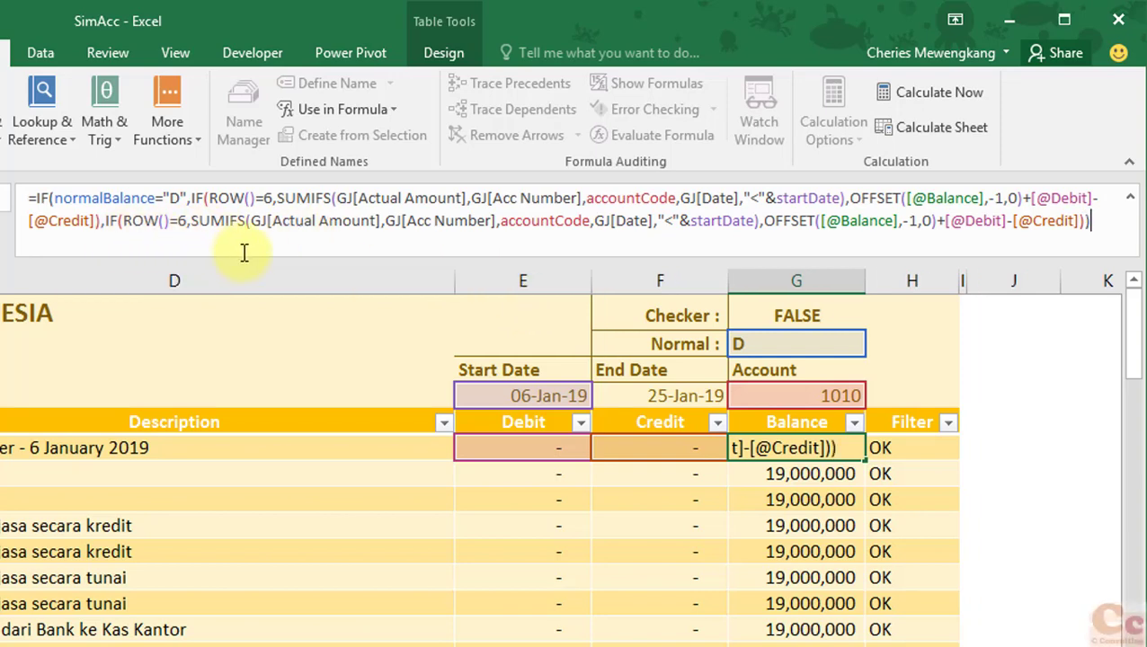
click(221, 225)
click(449, 222)
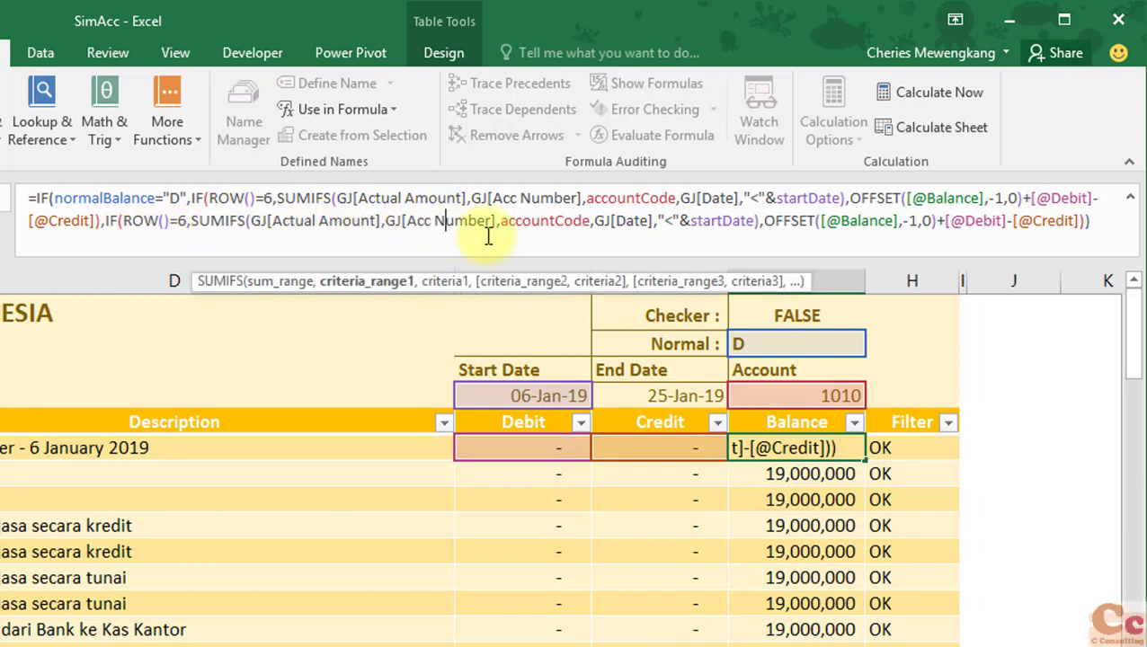
click(597, 221)
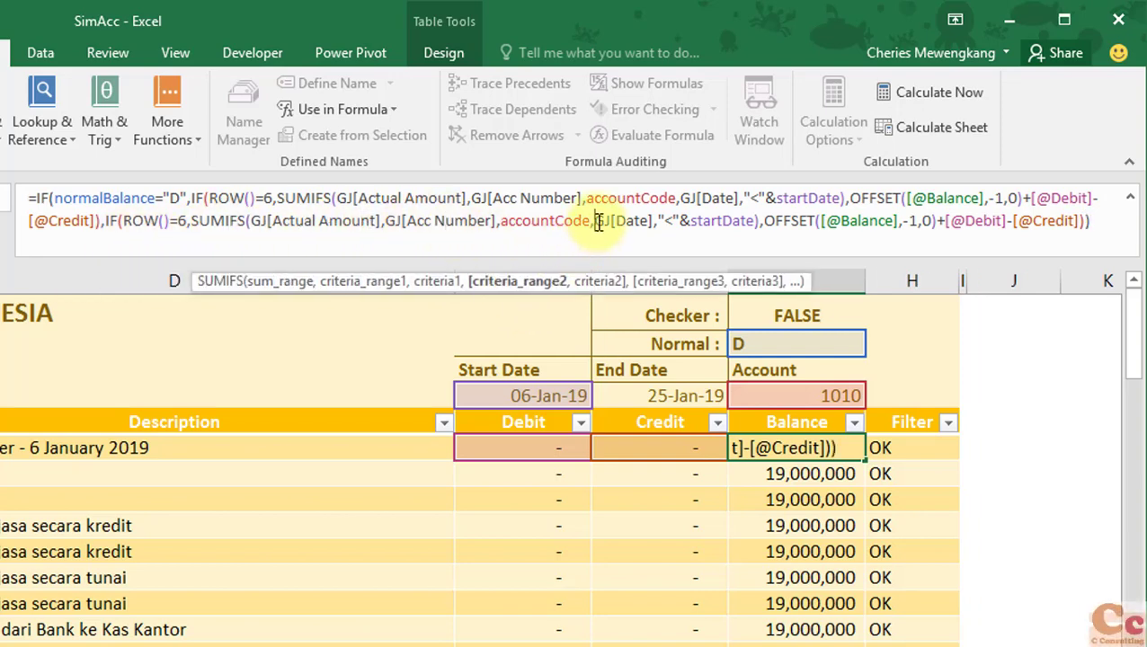
click(192, 225)
text(-)
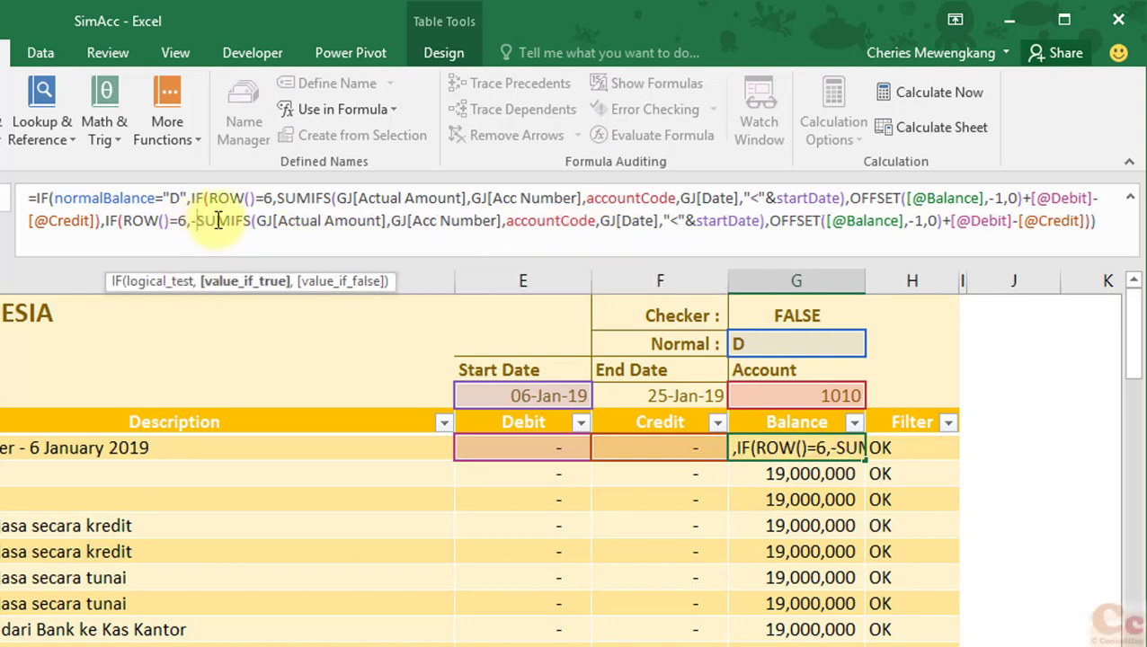
click(274, 227)
click(704, 220)
click(954, 221)
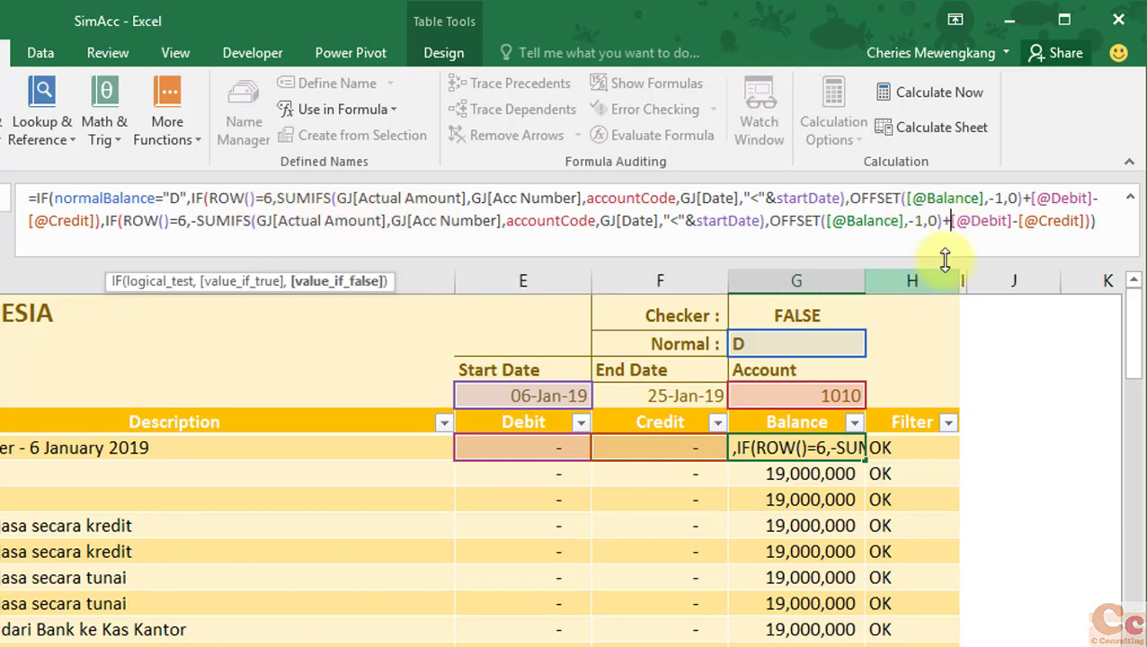
key(BackSpace)
text(-)
key(Right)
key(Right)
key(Right)
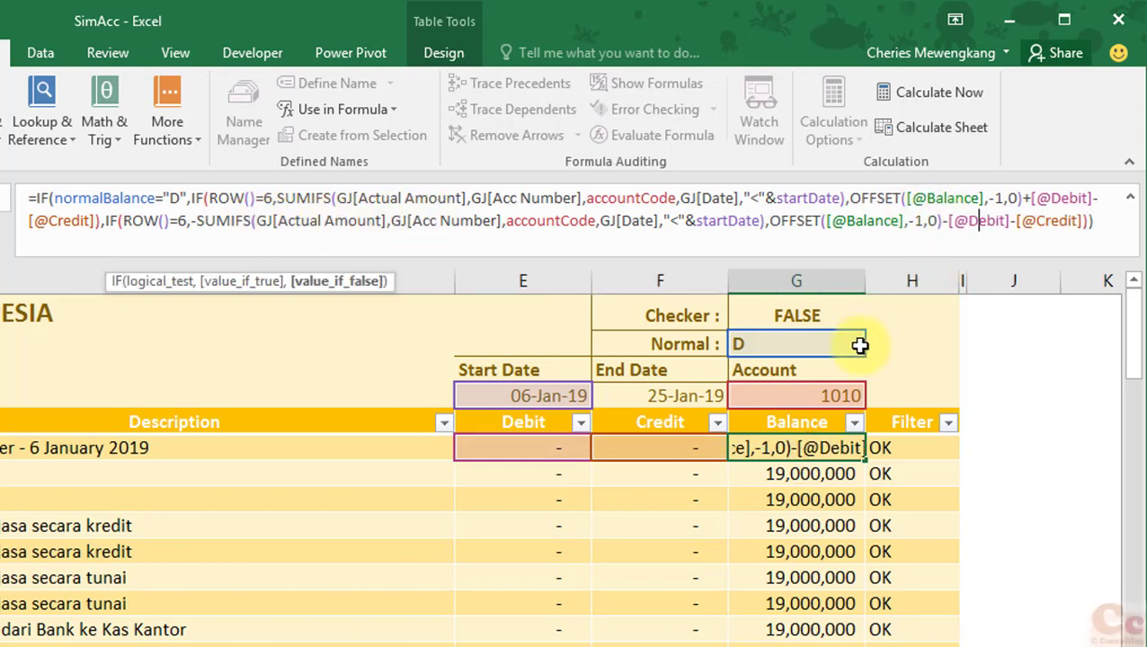
key(Right)
key(Right)
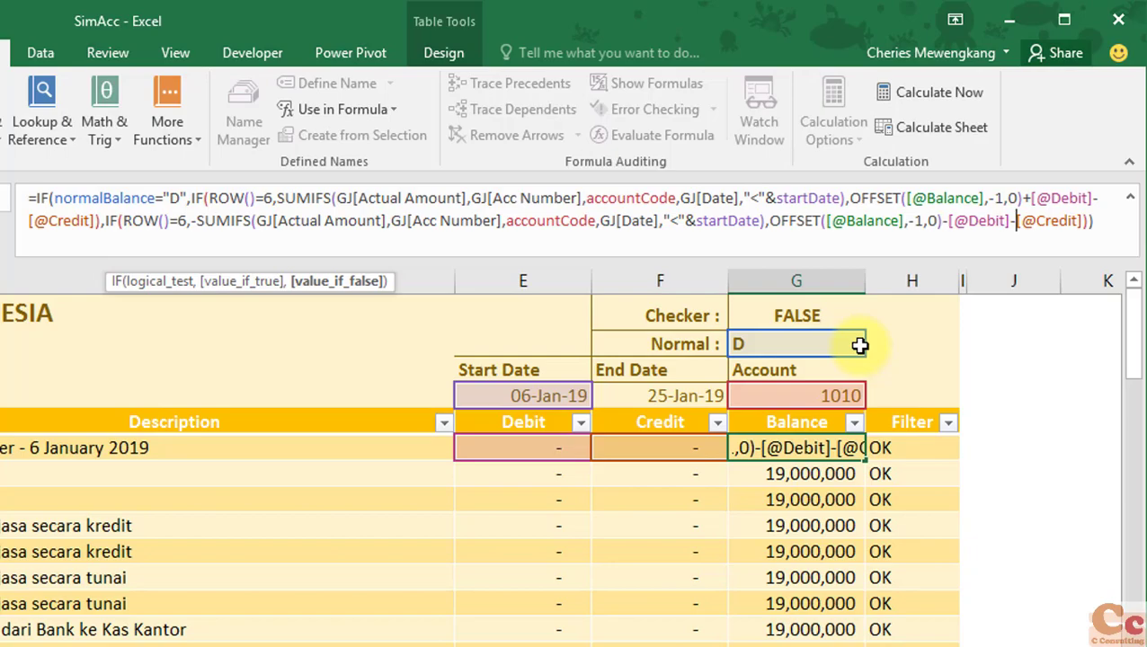
key(BackSpace)
text(+)
key(Return)
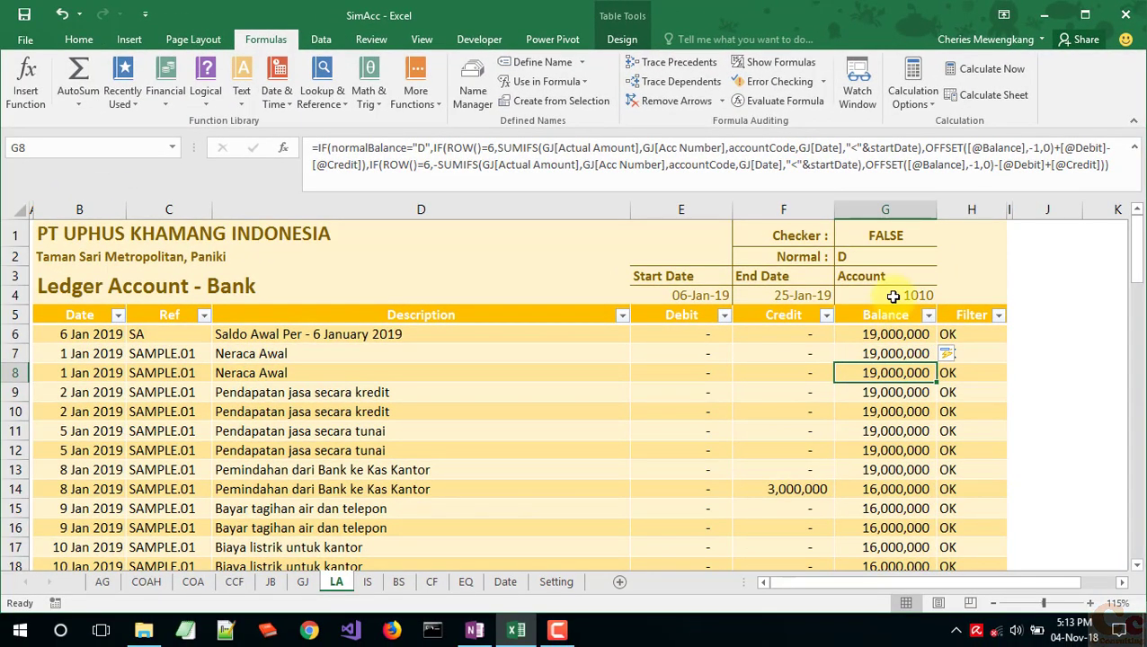
Step: Pick account 3001 from the account code dropdown
click(876, 298)
click(942, 300)
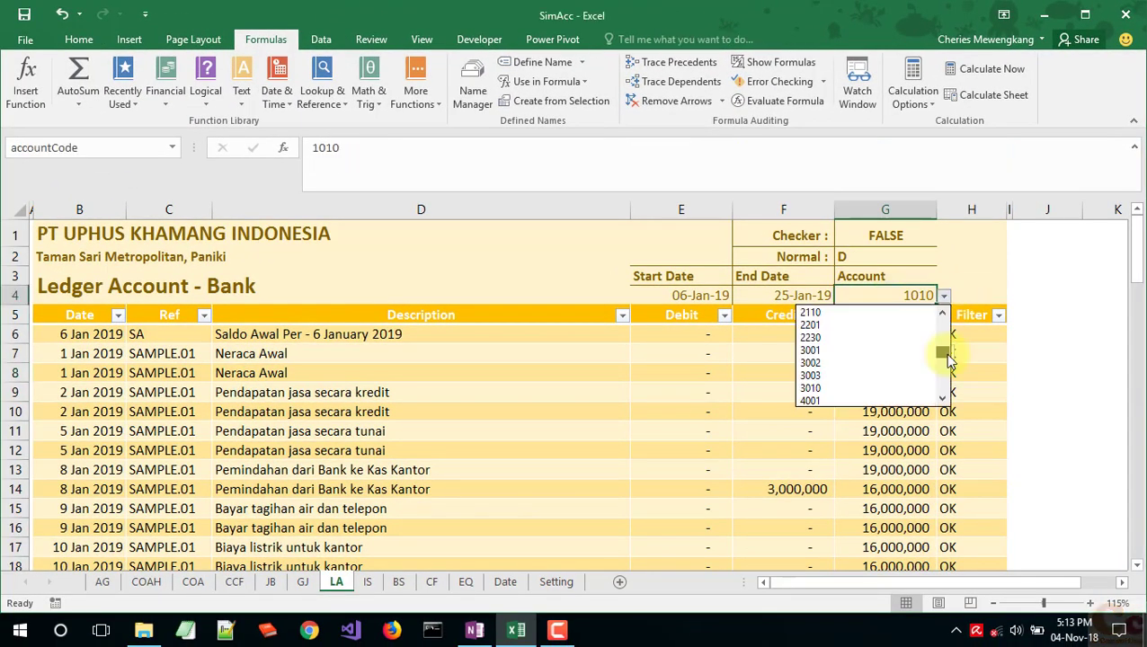
drag(950, 357, 950, 356)
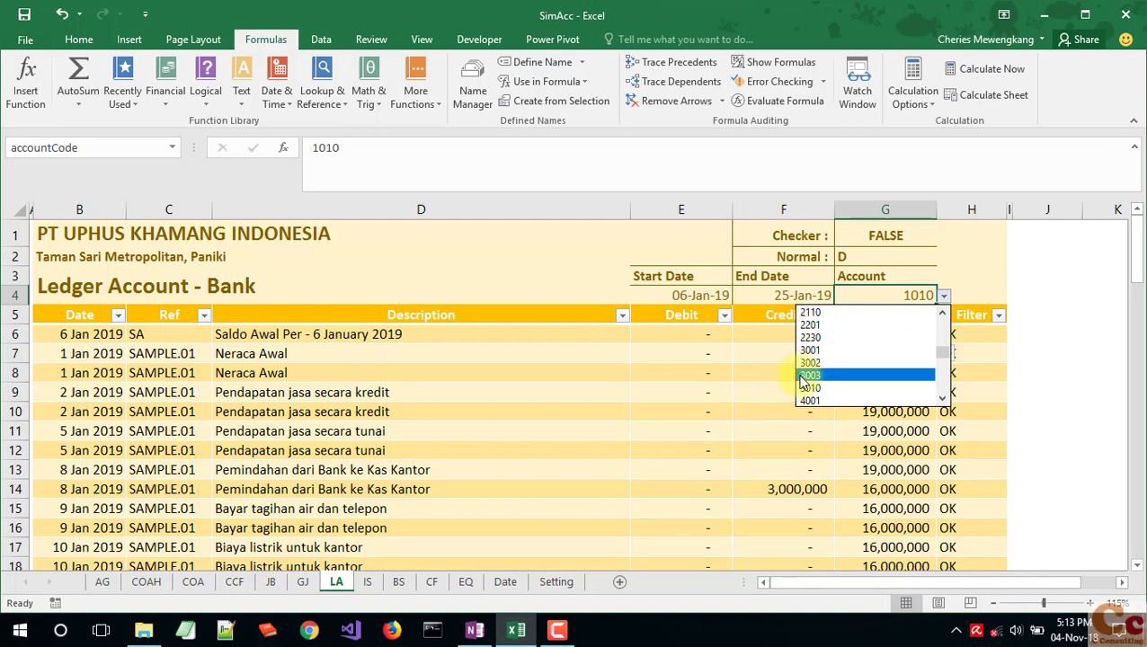
click(808, 350)
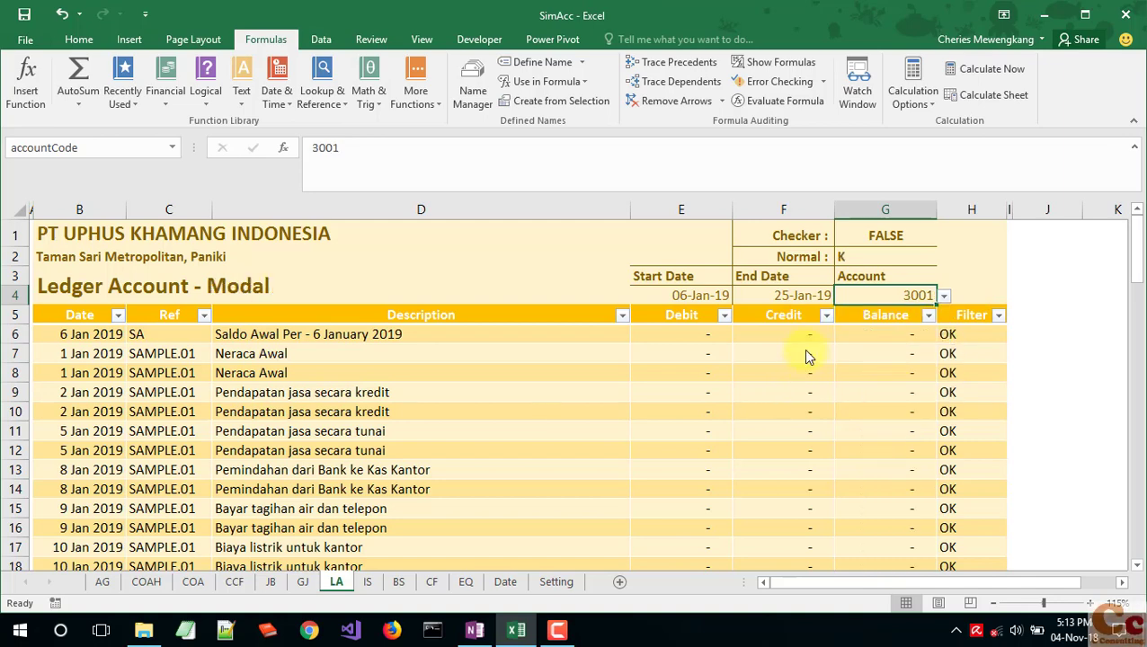
Step: Try account 3003, then switch the ledger back to account 3001
click(944, 295)
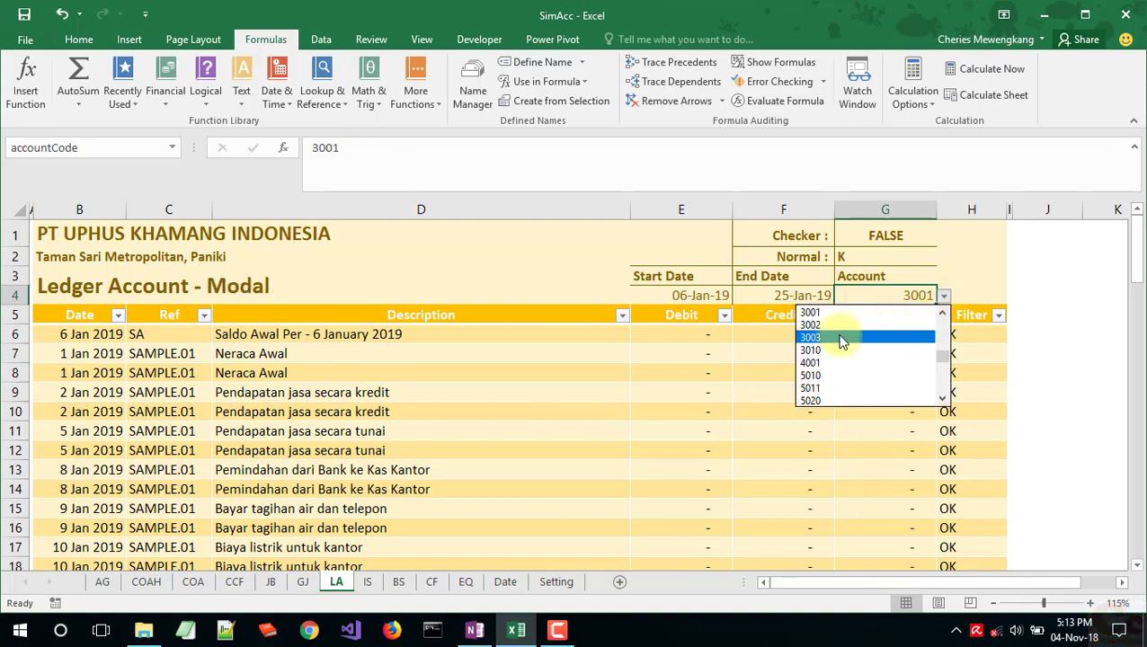
click(827, 338)
scroll(870, 409, down, 7)
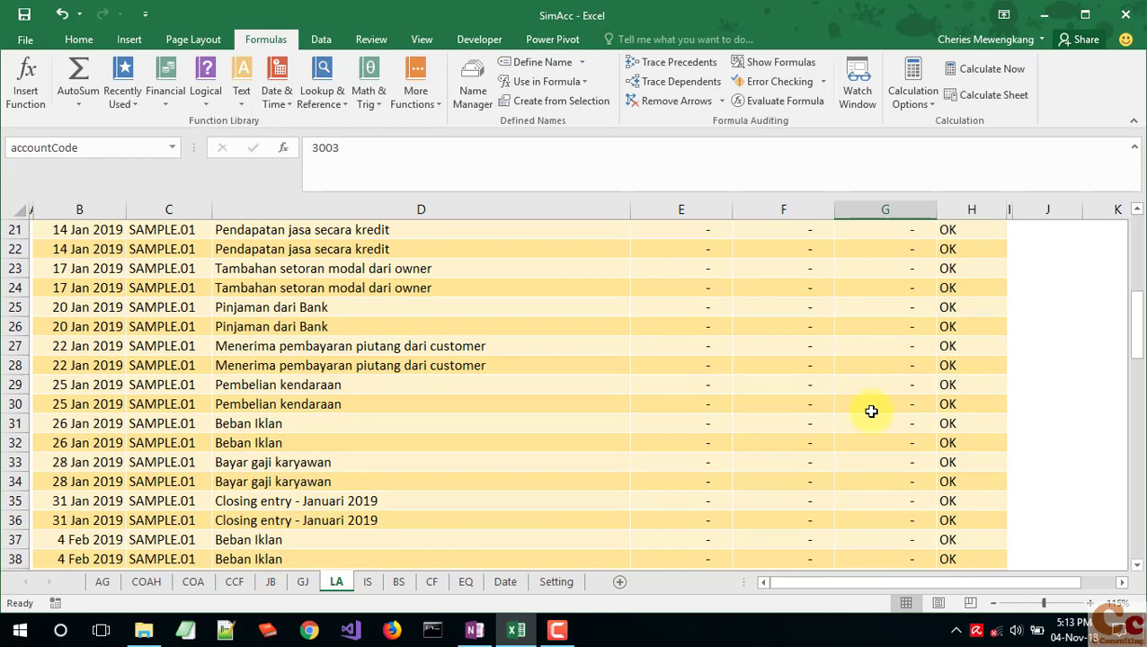
scroll(872, 410, down, 8)
scroll(877, 387, up, 12)
scroll(865, 356, up, 3)
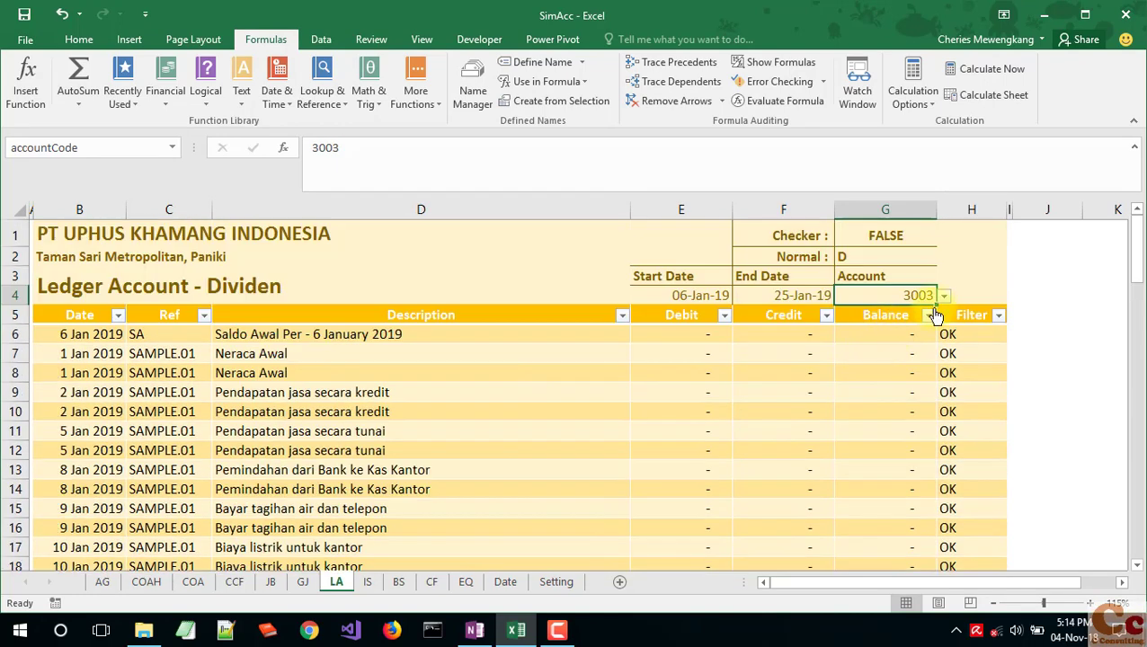
click(943, 296)
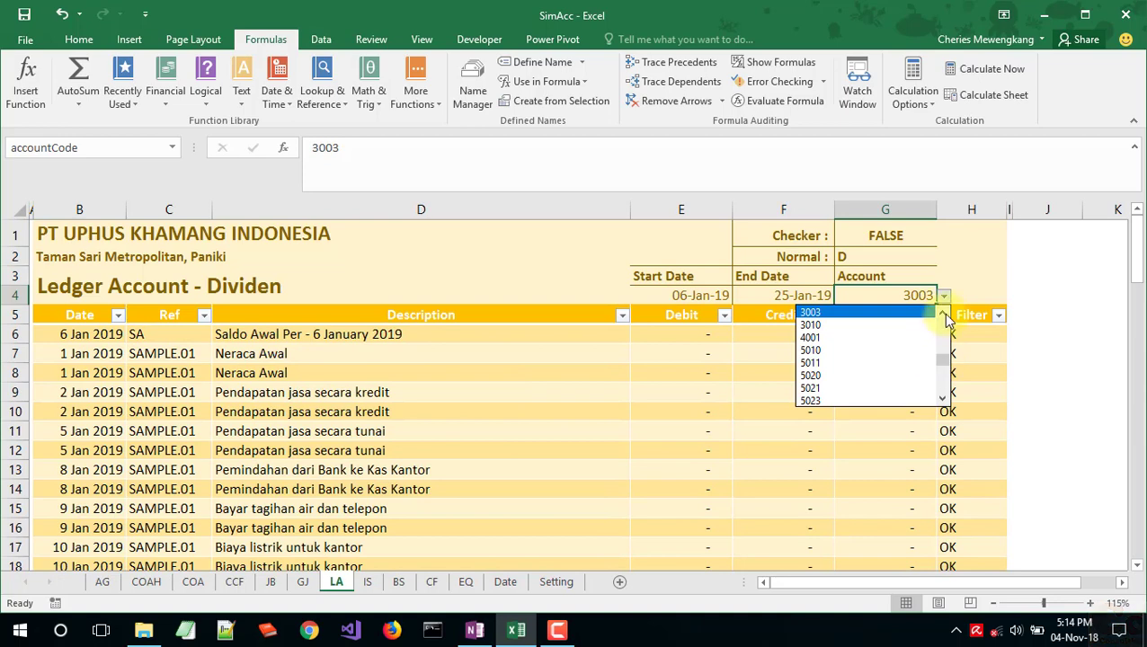
click(944, 315)
click(827, 333)
click(714, 356)
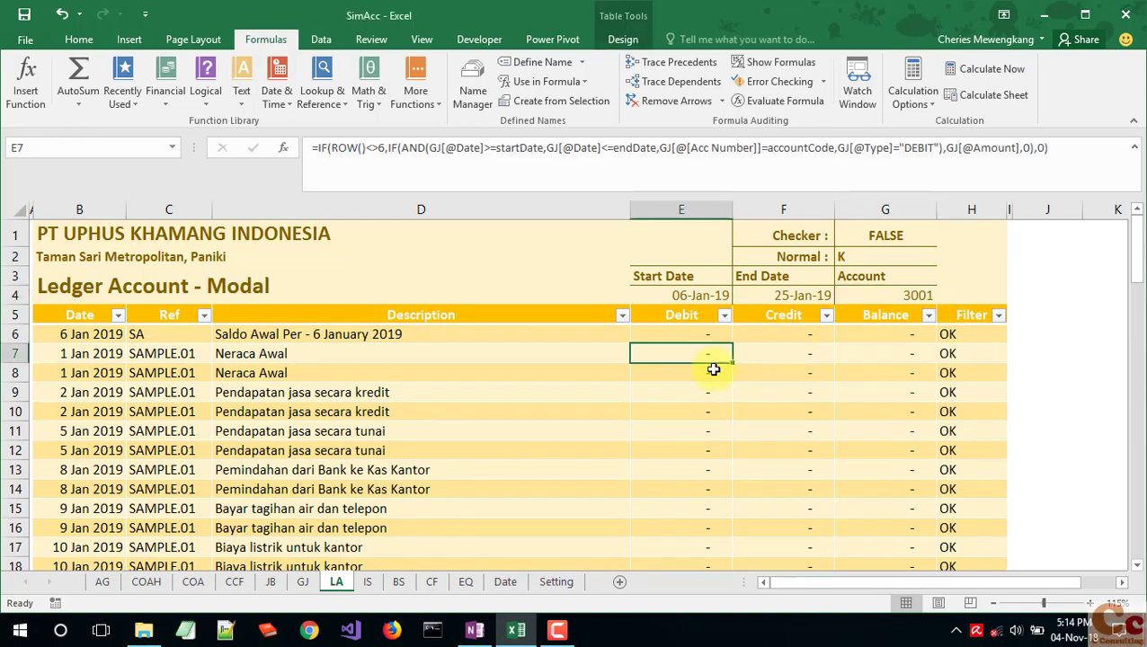
click(310, 583)
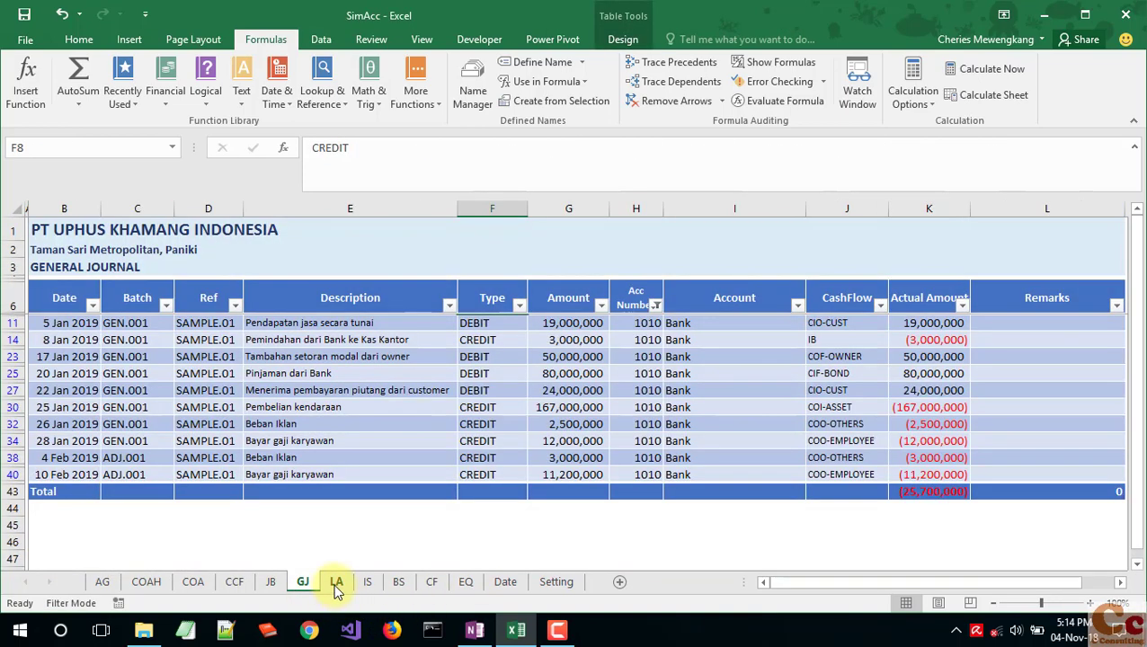
click(337, 582)
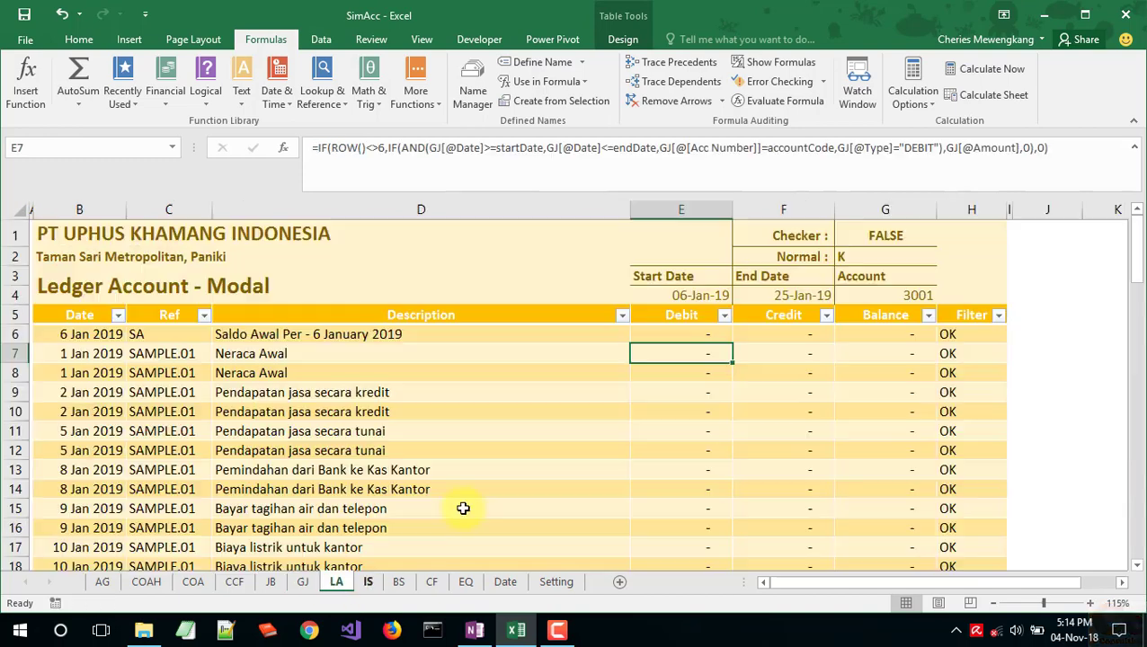
click(658, 319)
key(Down)
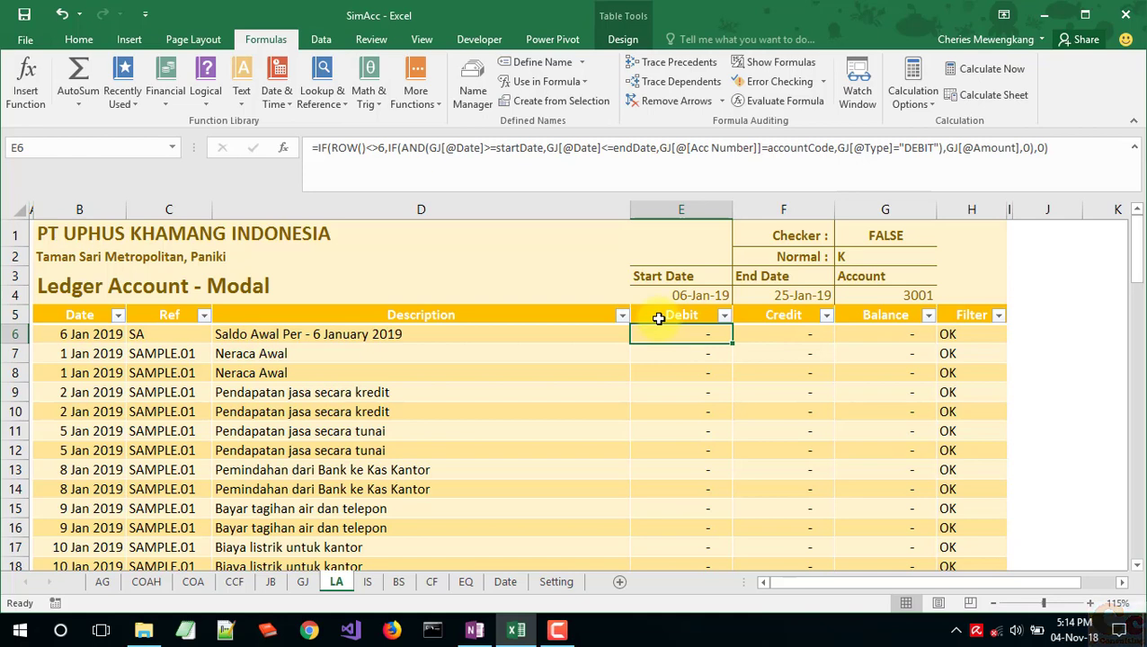
click(746, 328)
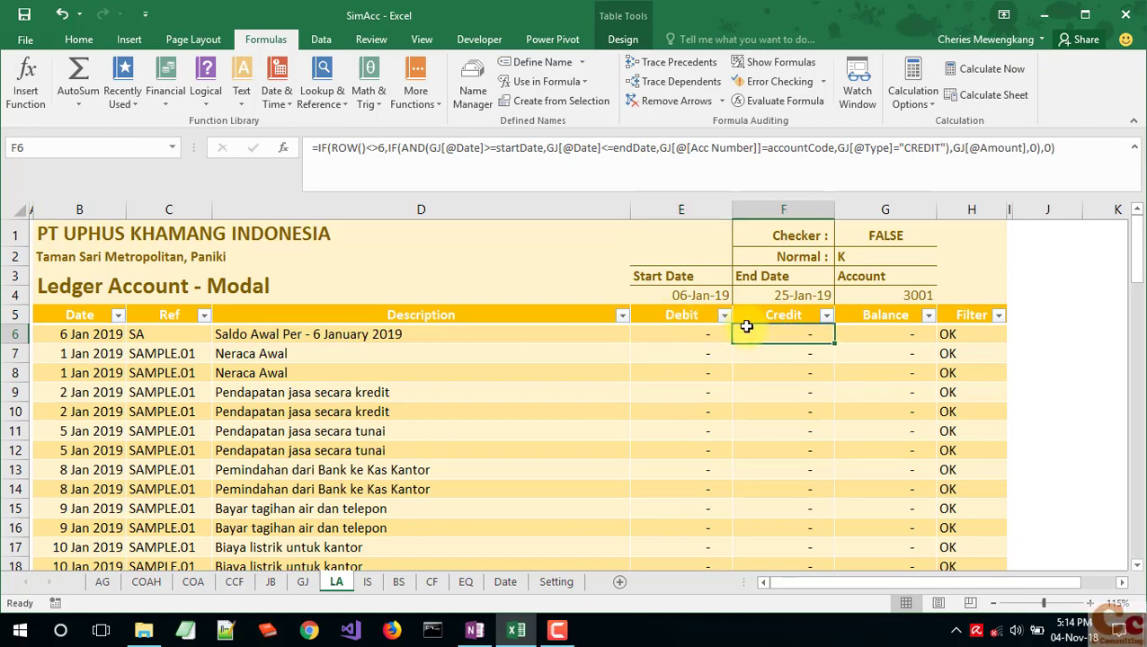
click(693, 337)
scroll(690, 351, down, 8)
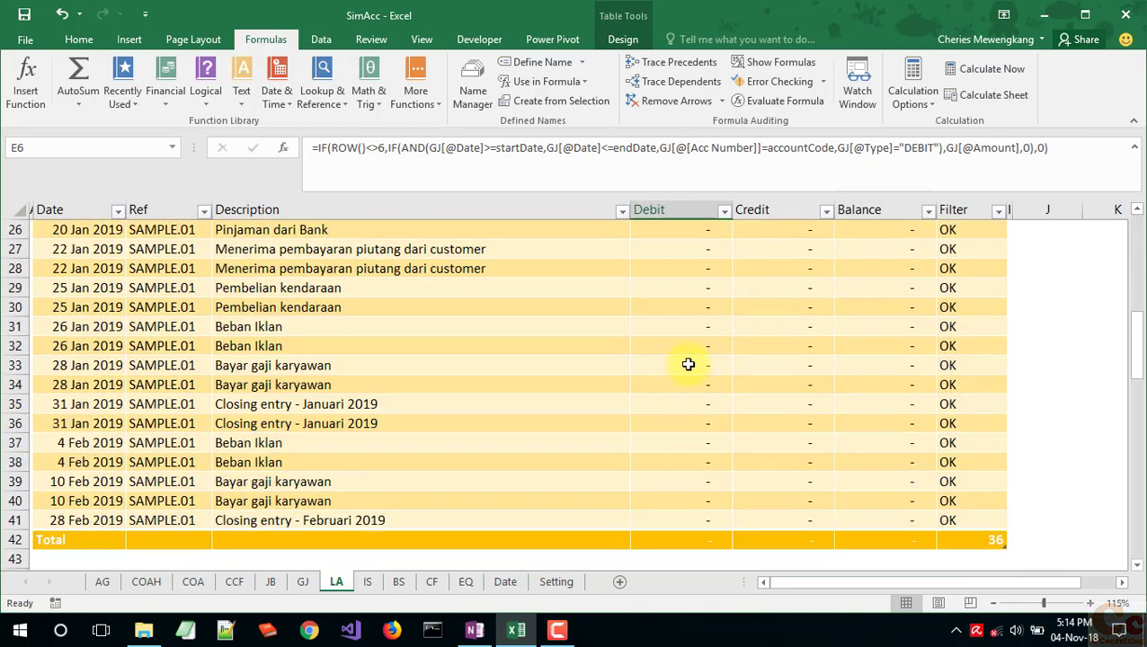
scroll(688, 365, up, 1)
scroll(686, 363, up, 7)
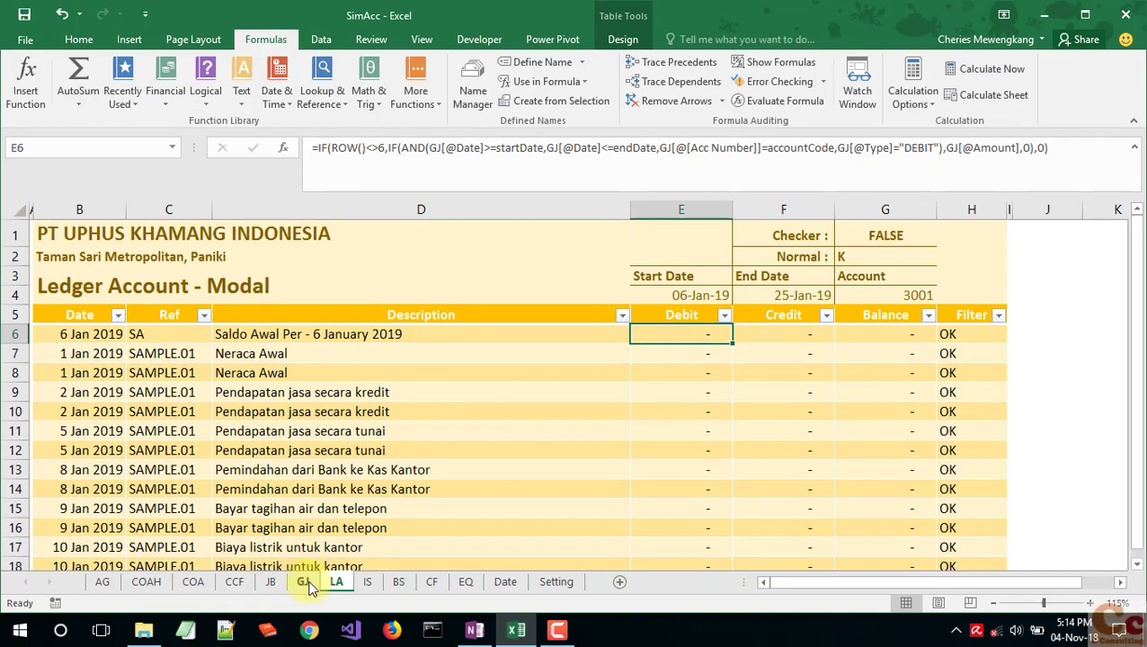
click(303, 582)
Step: Filter the GJ Acc Number column to account 3001, then to 3002
click(656, 306)
click(473, 445)
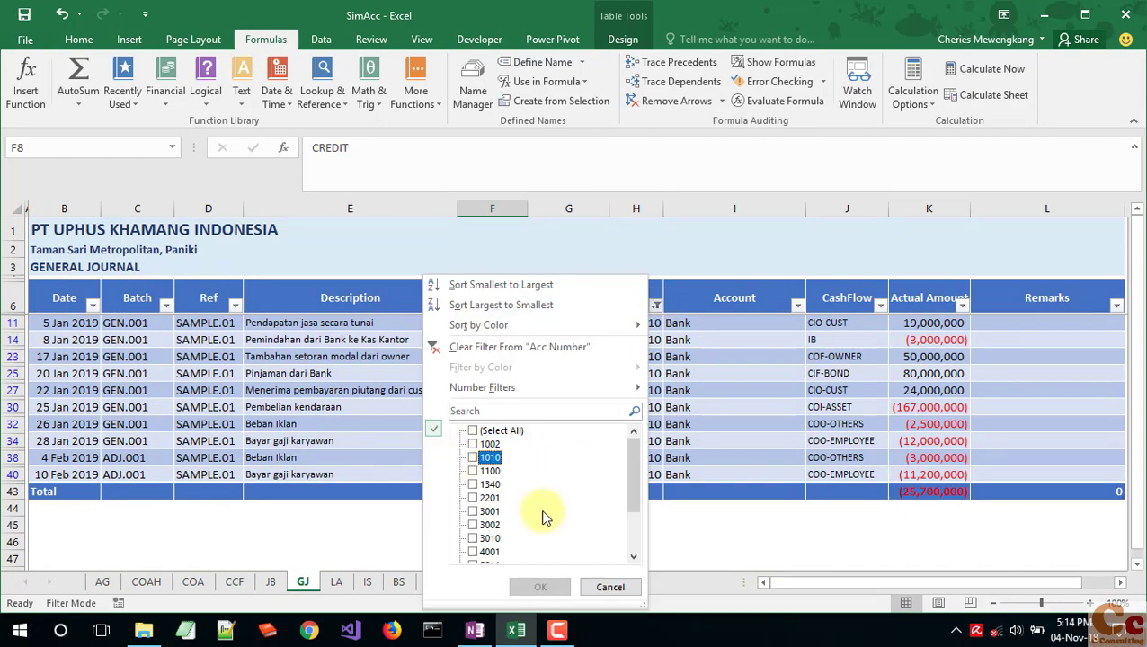
scroll(543, 520, down, 1)
click(473, 485)
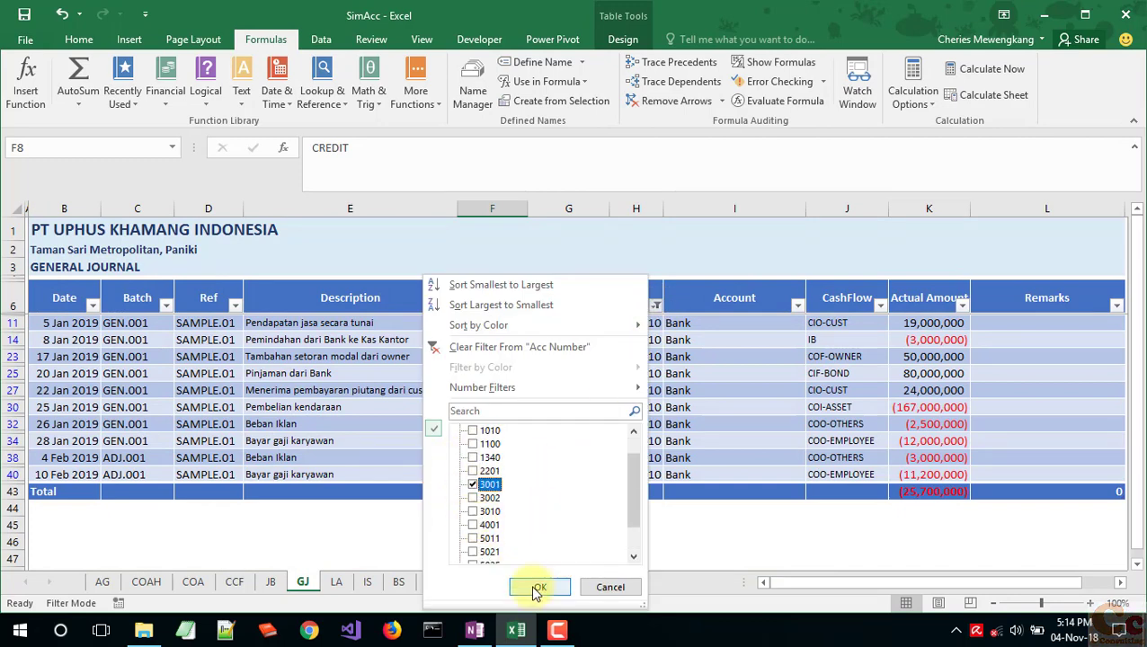
click(540, 588)
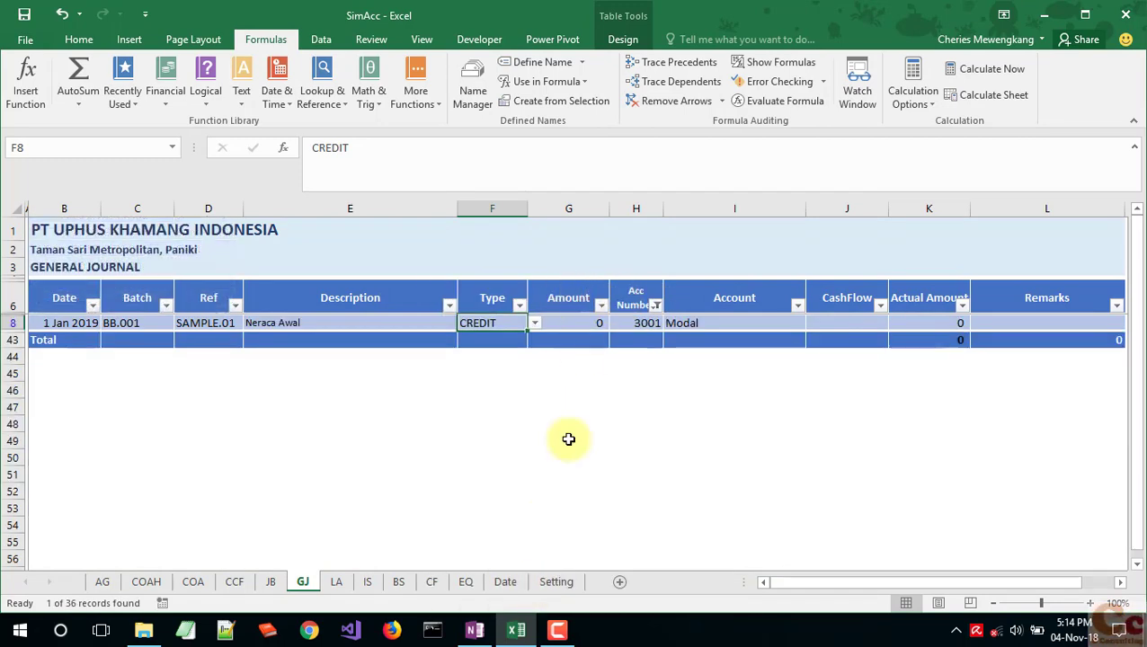
click(657, 306)
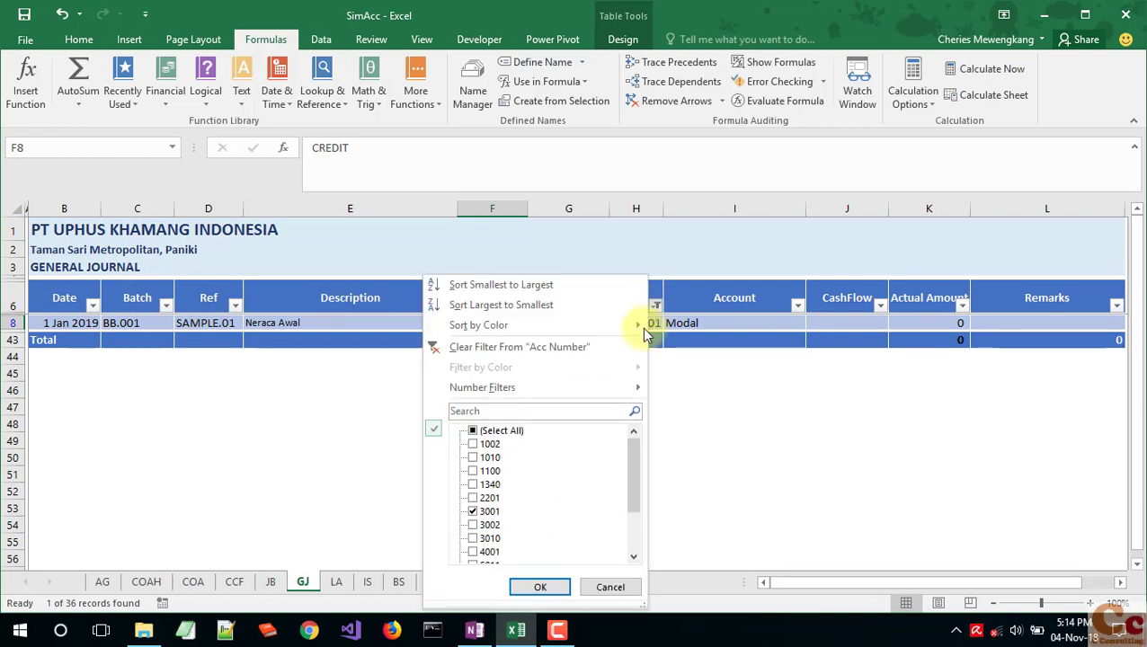
click(474, 512)
click(474, 525)
click(541, 587)
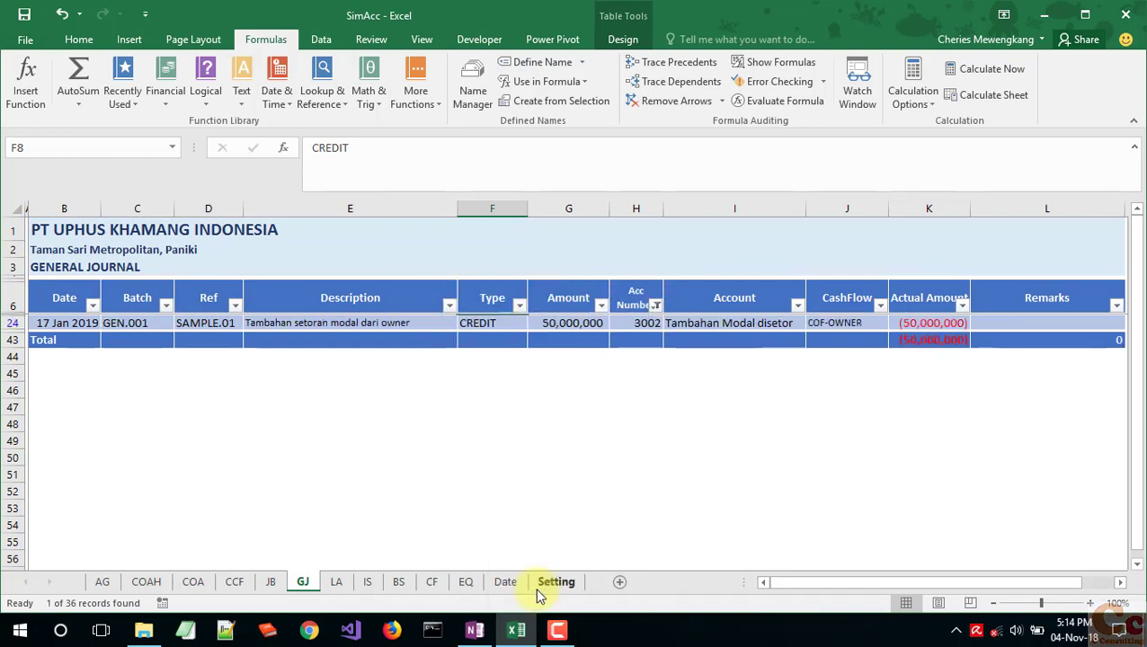
Step: Filter to account 3010, view the February closing entry, and return to the Ledger Account sheet
click(656, 305)
click(474, 525)
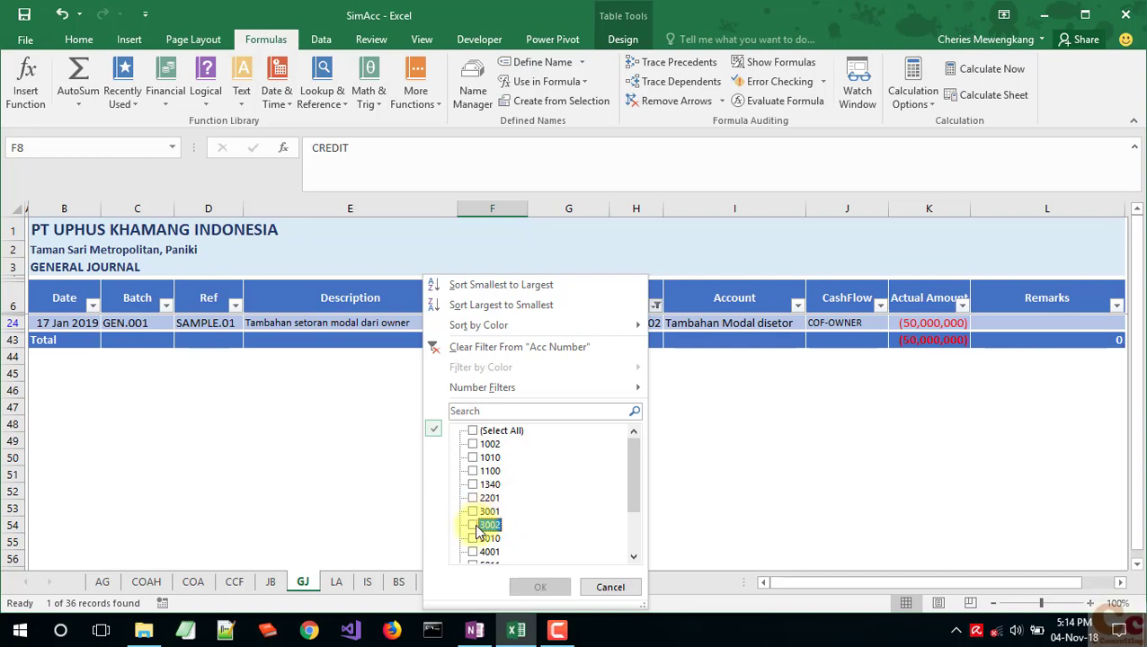
click(474, 539)
click(541, 586)
click(405, 339)
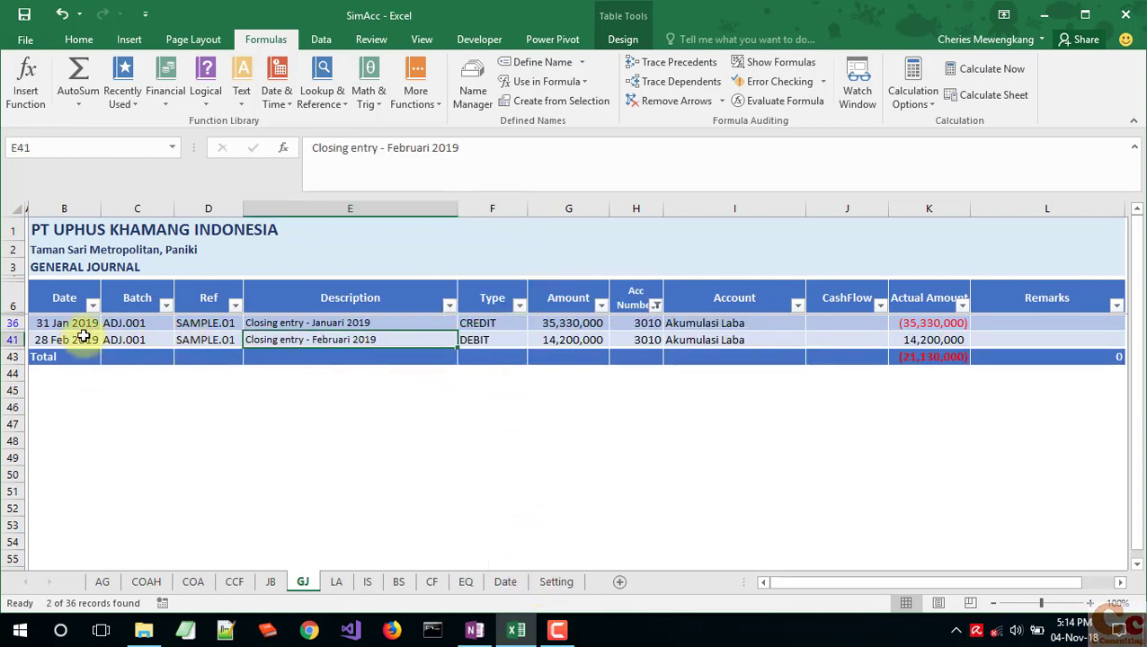
click(332, 582)
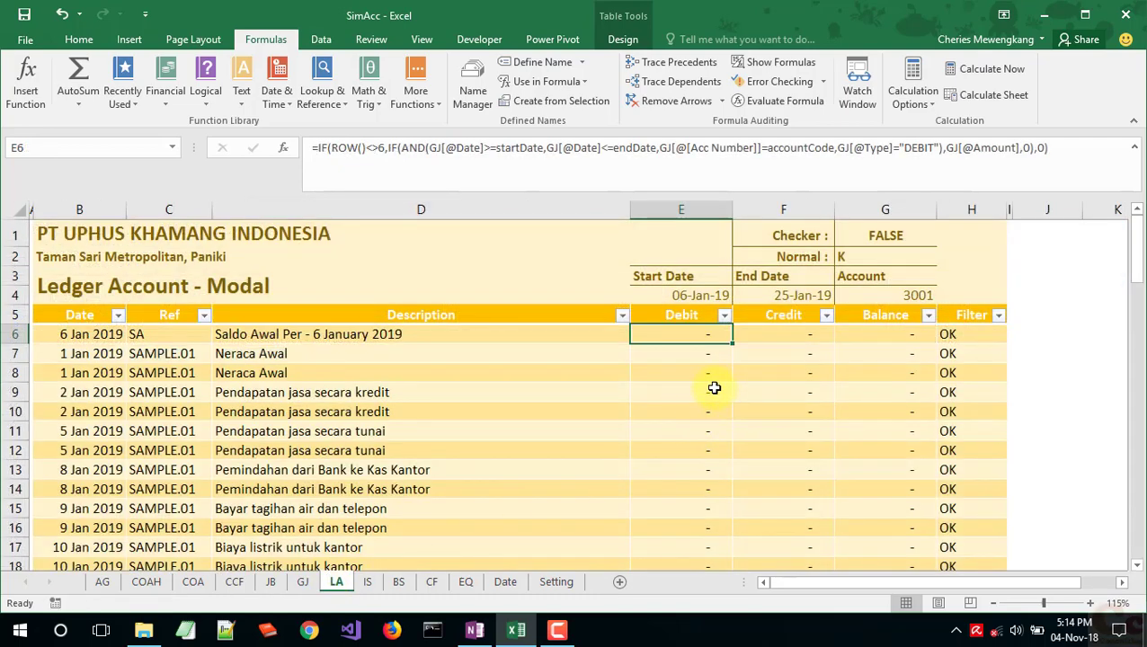
Step: Set the ledger period to 31-Jan-19 through 28-Feb-19
click(706, 298)
text(31JA)
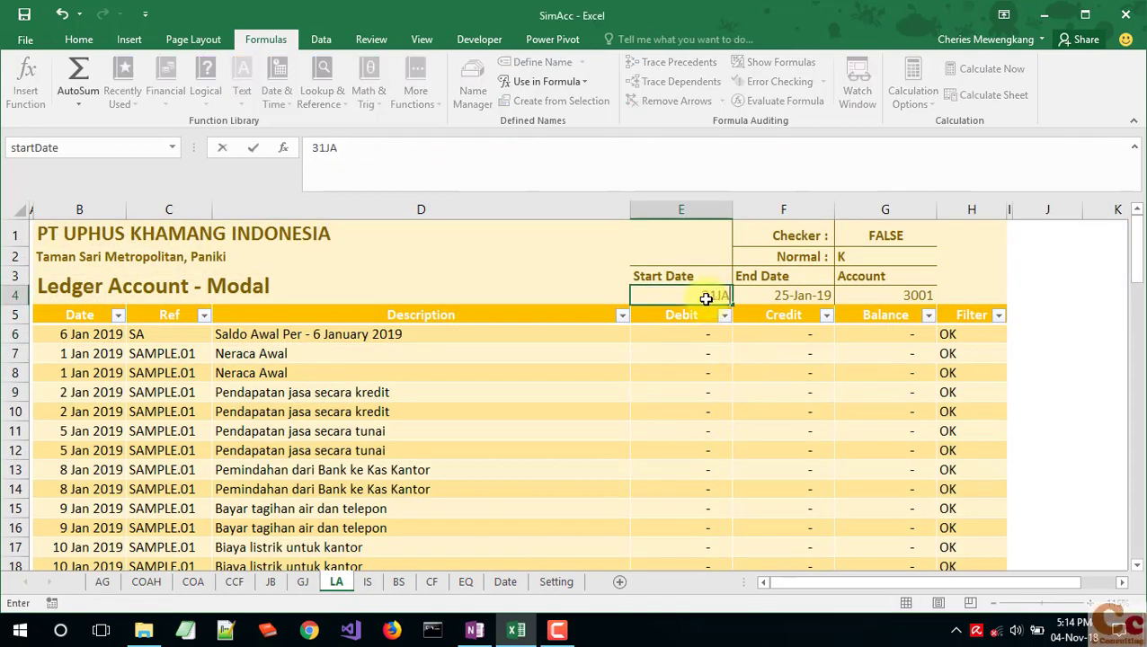
text(9)
key(Tab)
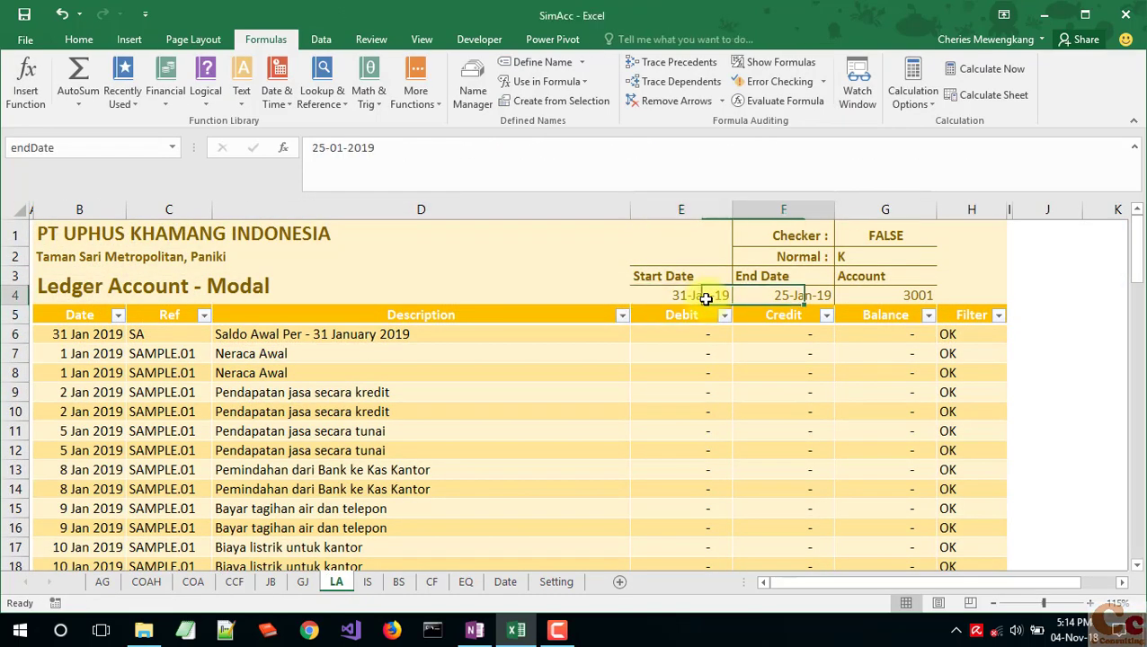
text(28FEB2019)
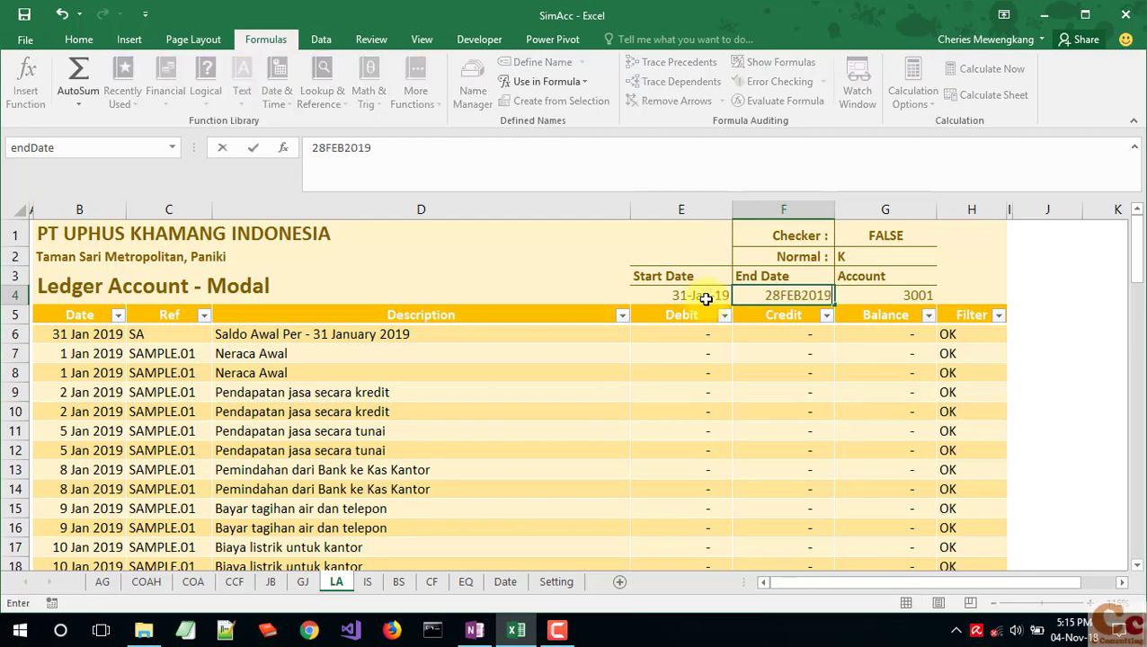
key(Return)
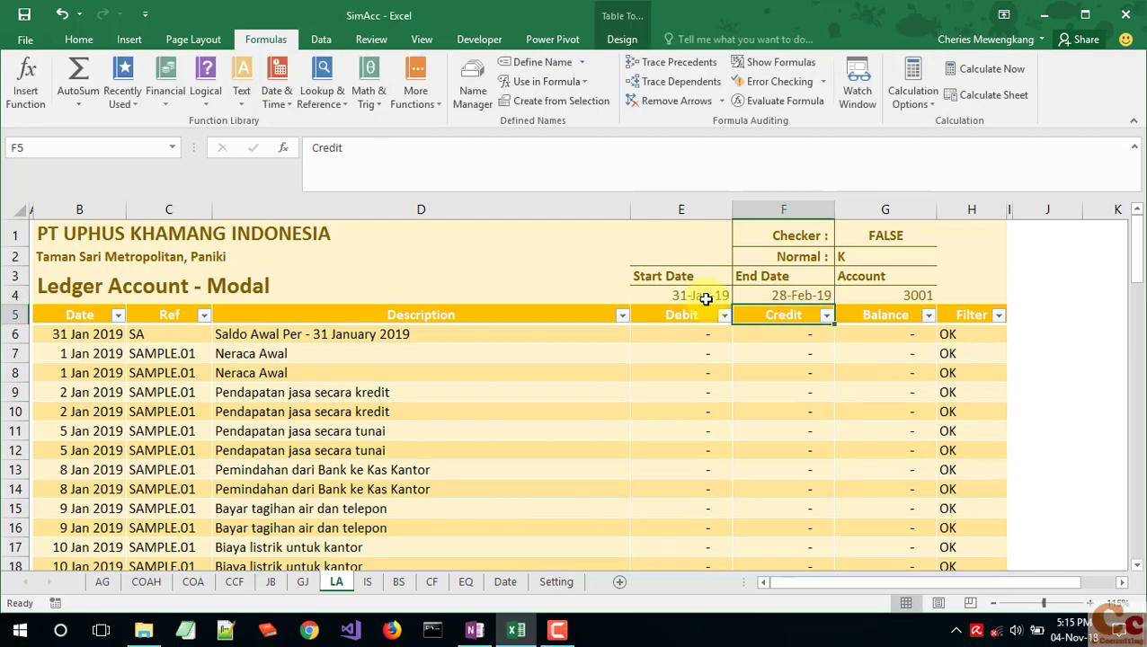
Step: Choose account 3010 so the ledger becomes Akumulasi Laba, then check the Credit formulas
click(927, 295)
click(943, 295)
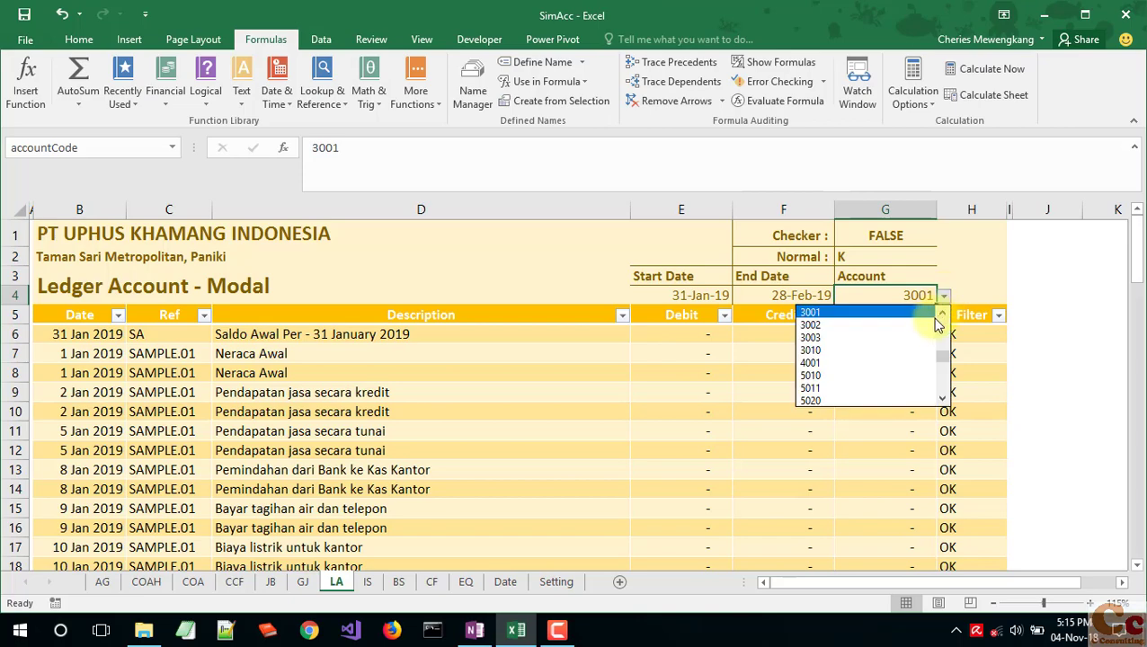
click(830, 349)
click(825, 376)
scroll(810, 407, down, 8)
scroll(807, 409, down, 3)
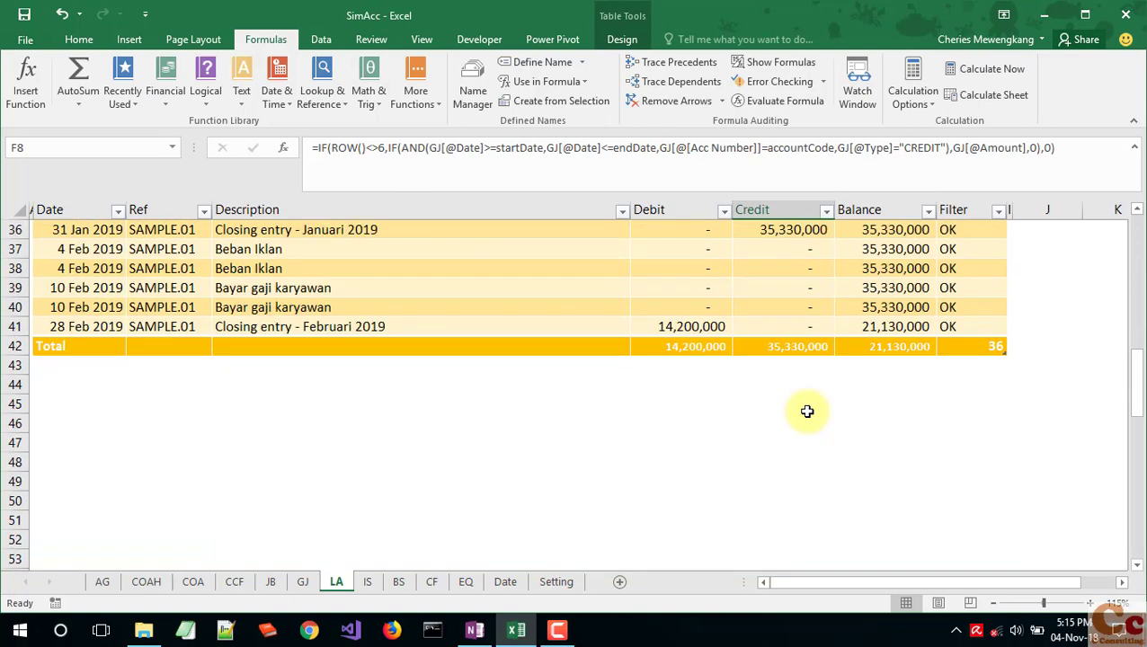
scroll(807, 409, up, 4)
scroll(808, 410, up, 1)
Step: Enter a trial H6 formula =IF(OR(ROW()=6,GJ[@[Acc Number]]=accountCode),"OK","")
key(BackSpace)
key(BackSpace)
key(BackSpace)
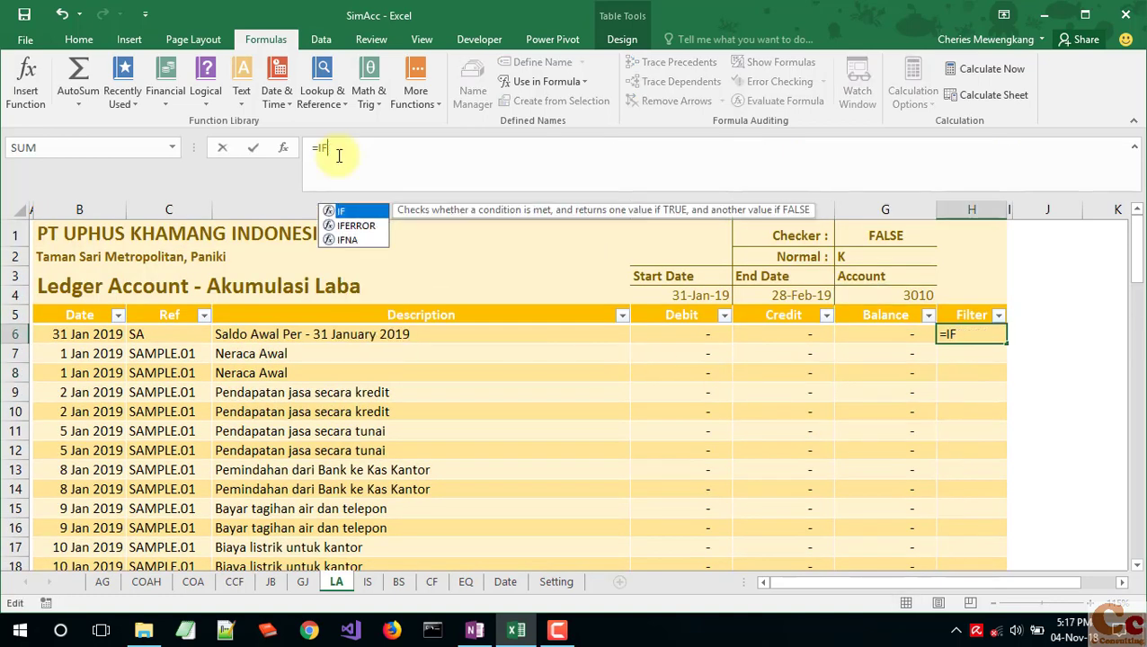
key(BackSpace)
key(BackSpace)
text(IF(OR(ROW()=6,GJ[@[Acc Number]]=accountCode),"OK",""))
key(ctrl+Return)
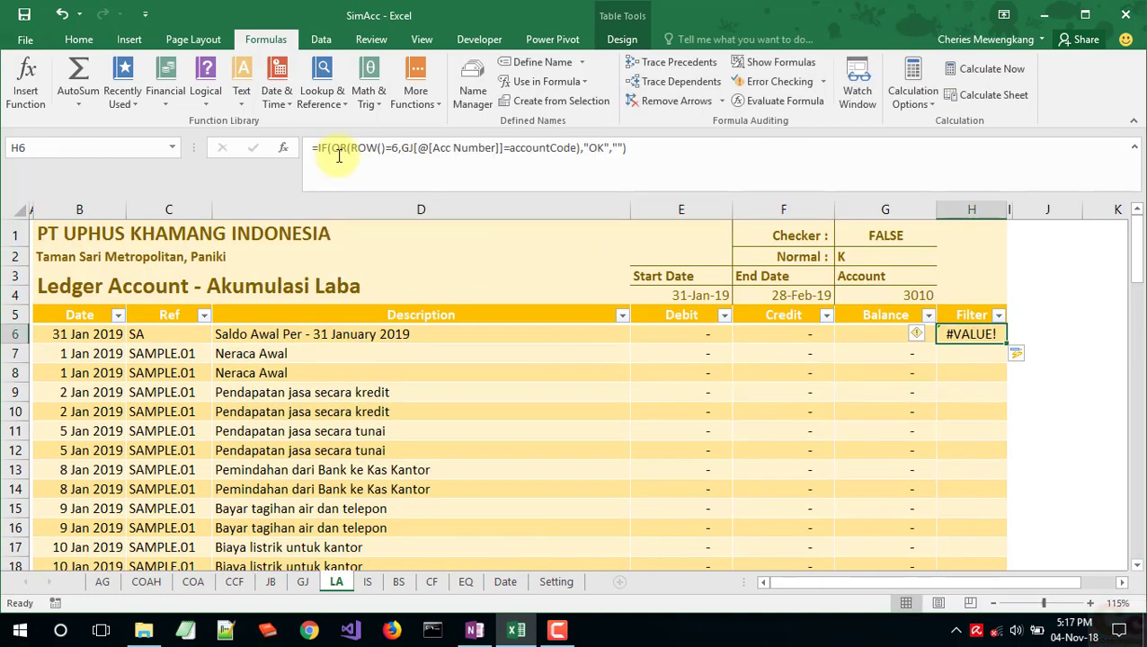
Step: Replace it with =IF(ROW()=6,"OK",IF(GJ[@[Acc Number]]=accountCode,"OK",""))
text(=)
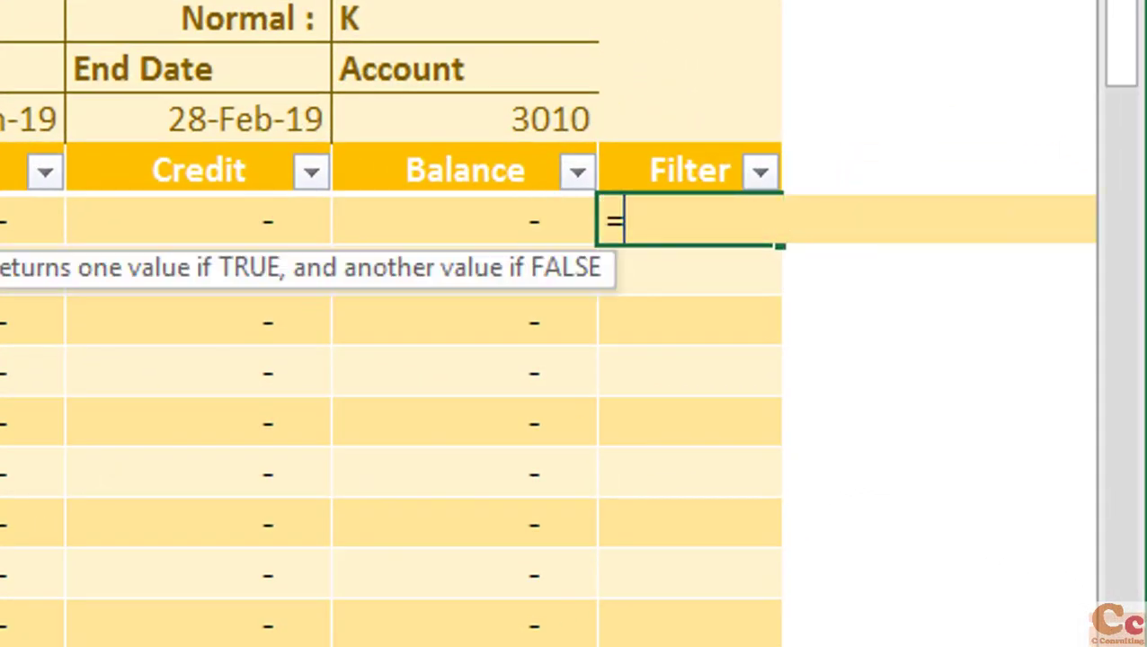
text(IF(ROW)
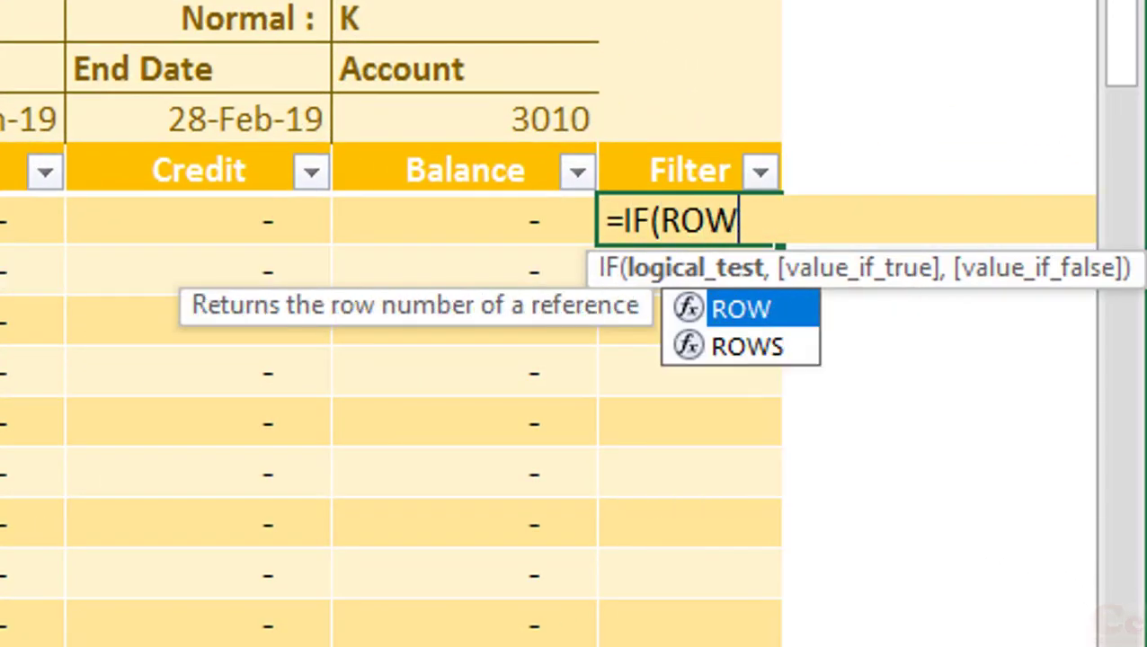
text(()=6)
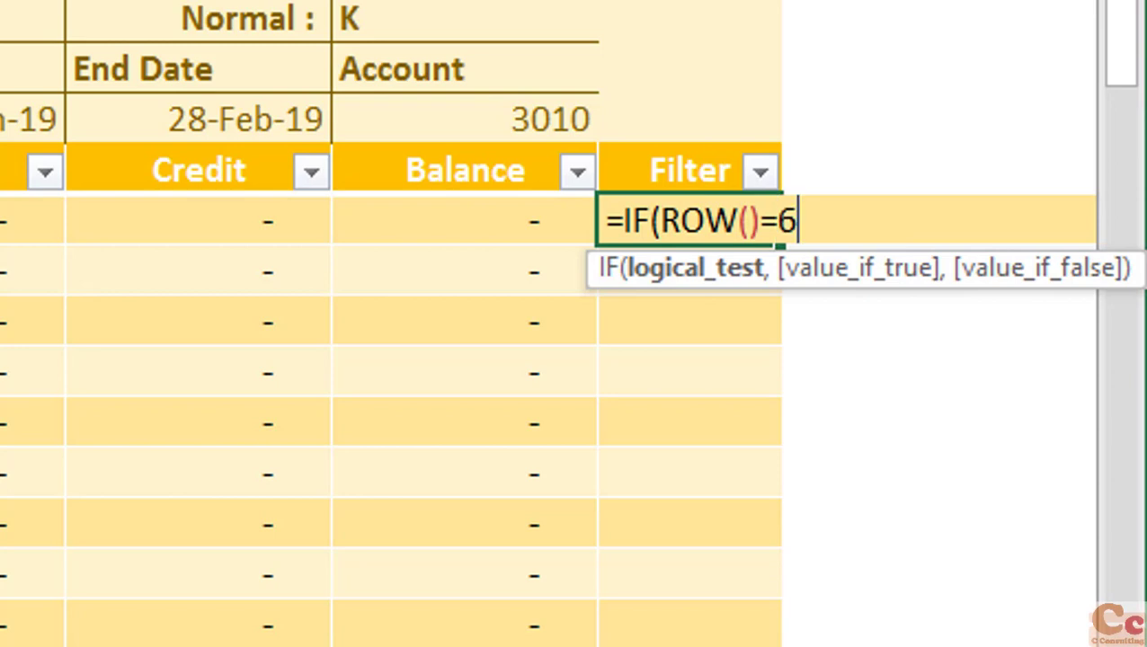
text(,"OK")
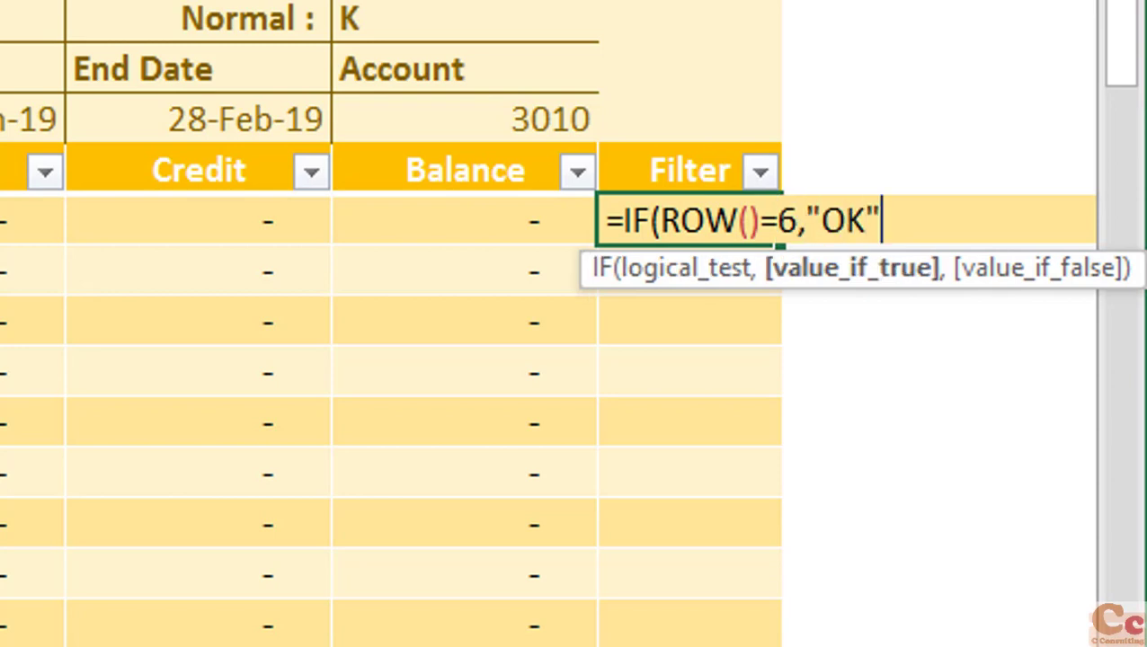
text(,I)
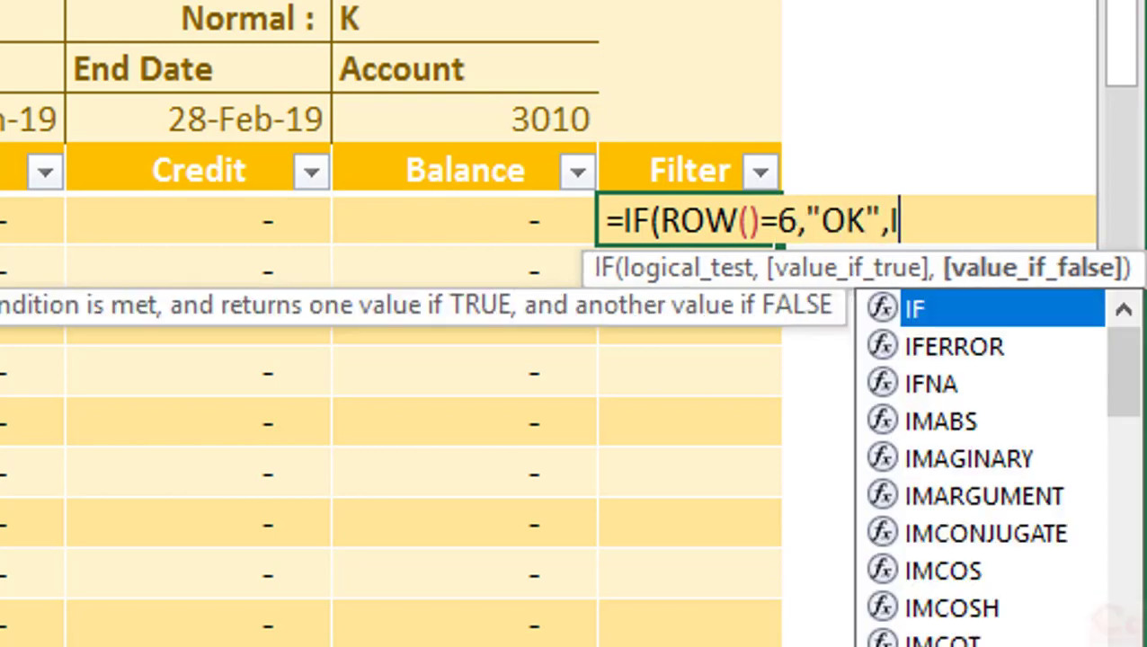
text(F()
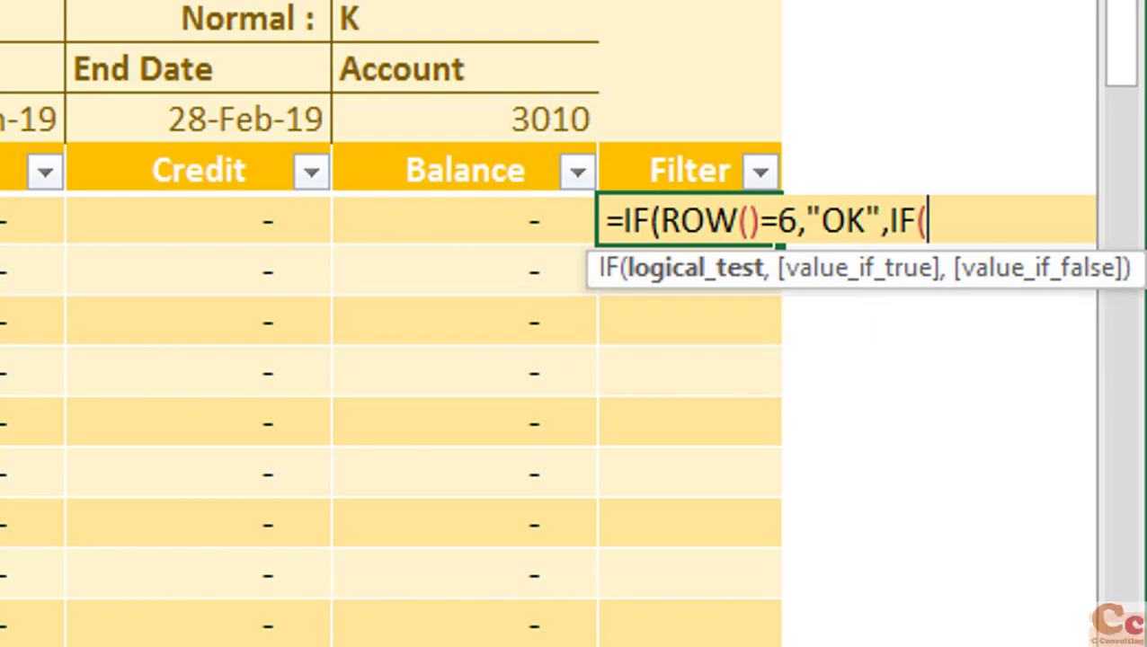
text(GJ[)
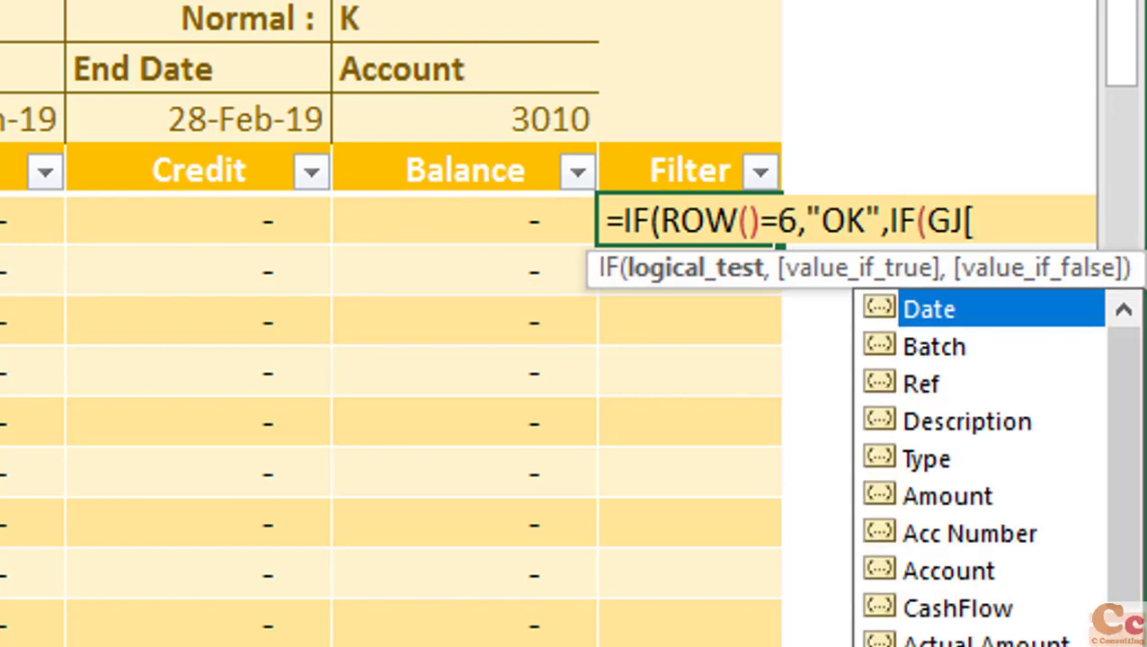
key(Down)
key(Down)
key(Down)
key(Down)
key(Down)
key(Down)
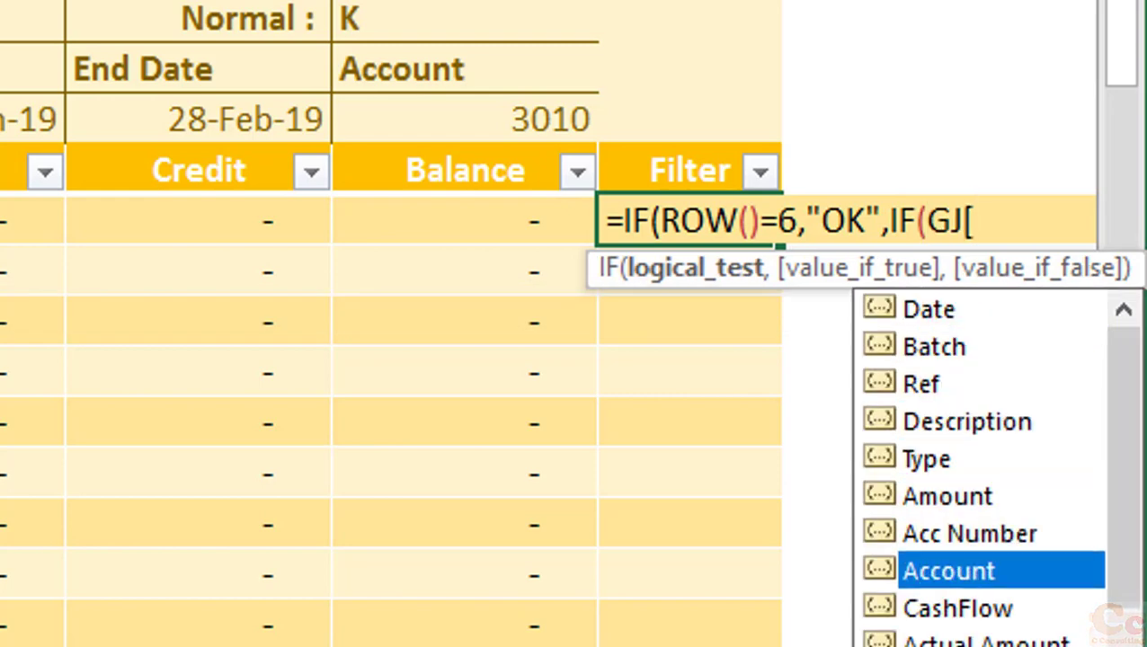
key(Up)
key(Tab)
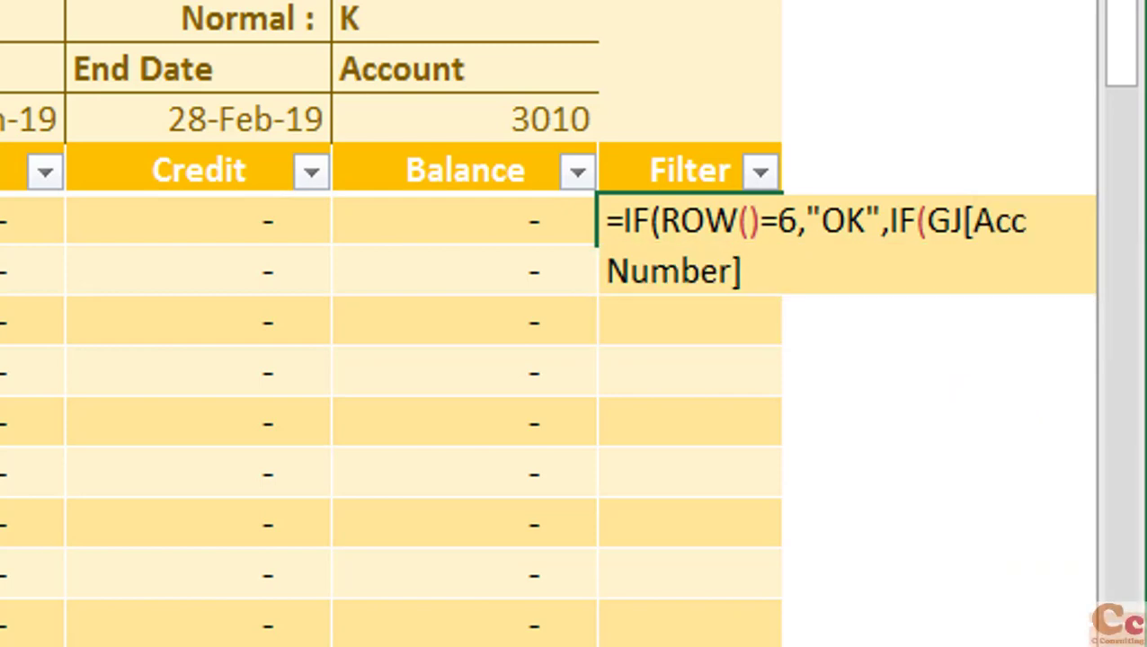
text(@)
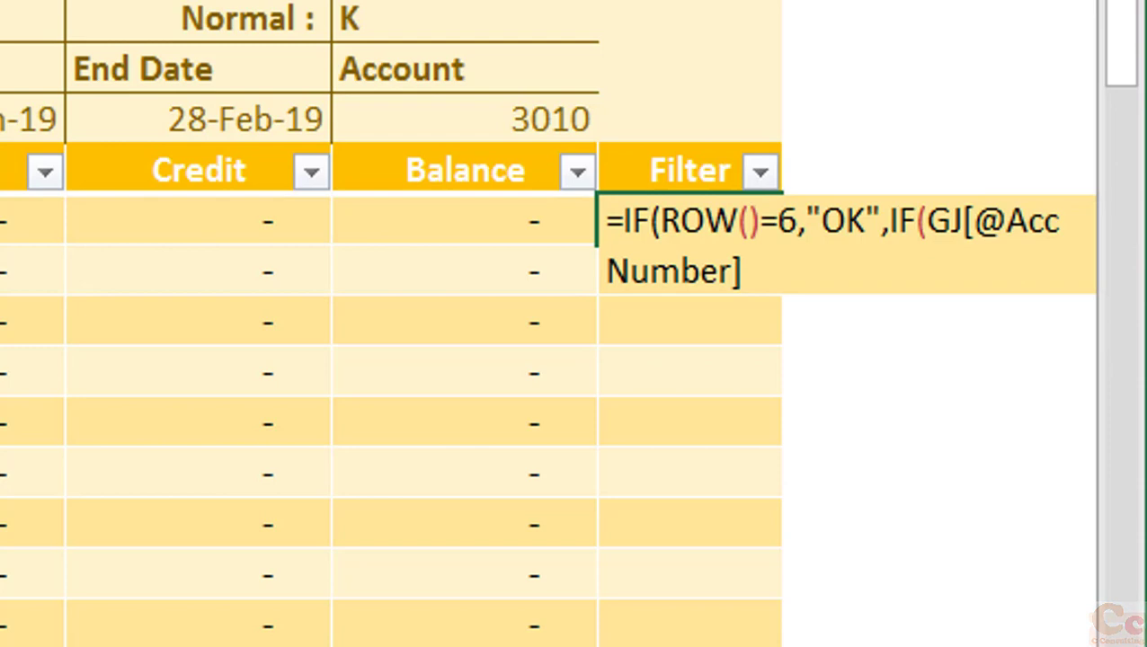
text([)
key(End)
text(])
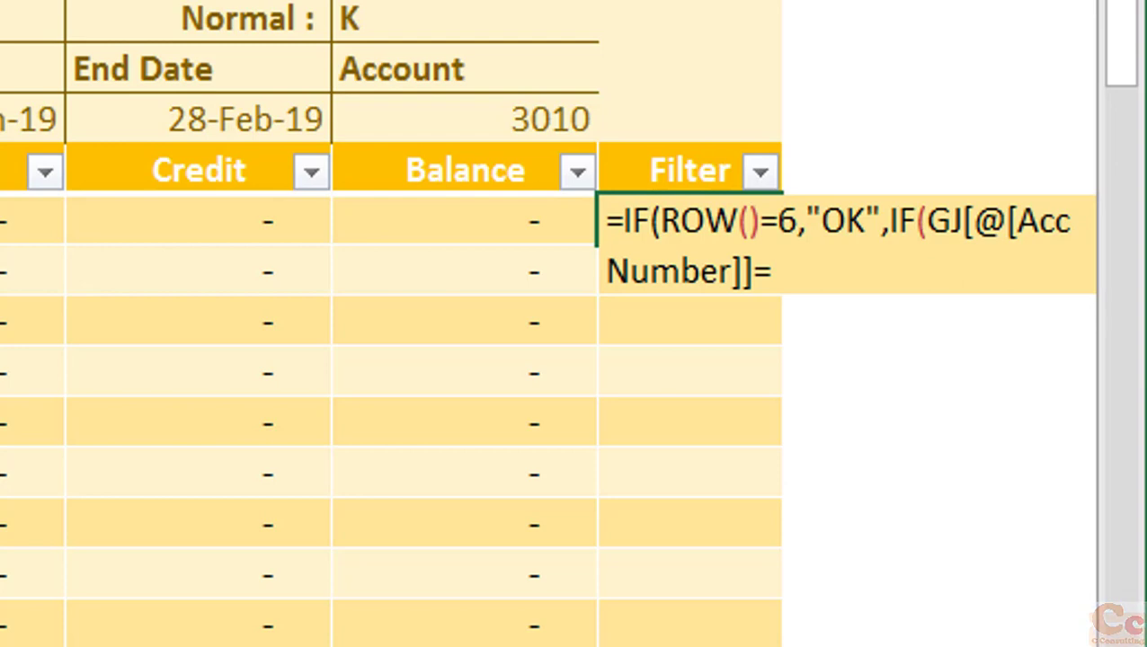
click(447, 126)
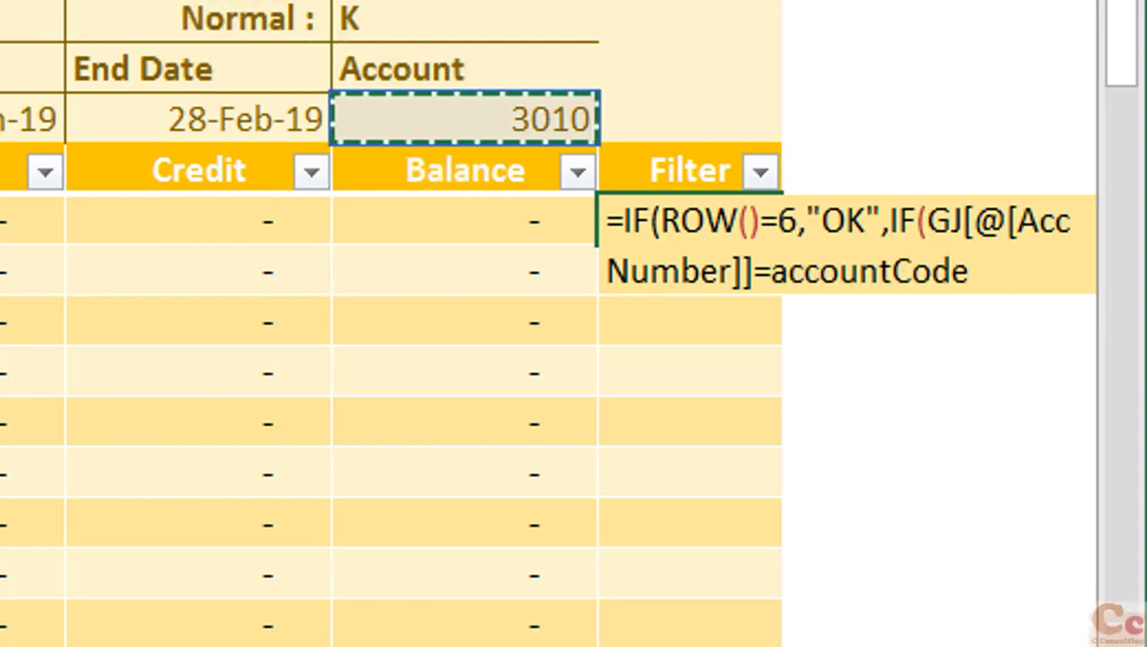
text(,"OK",)
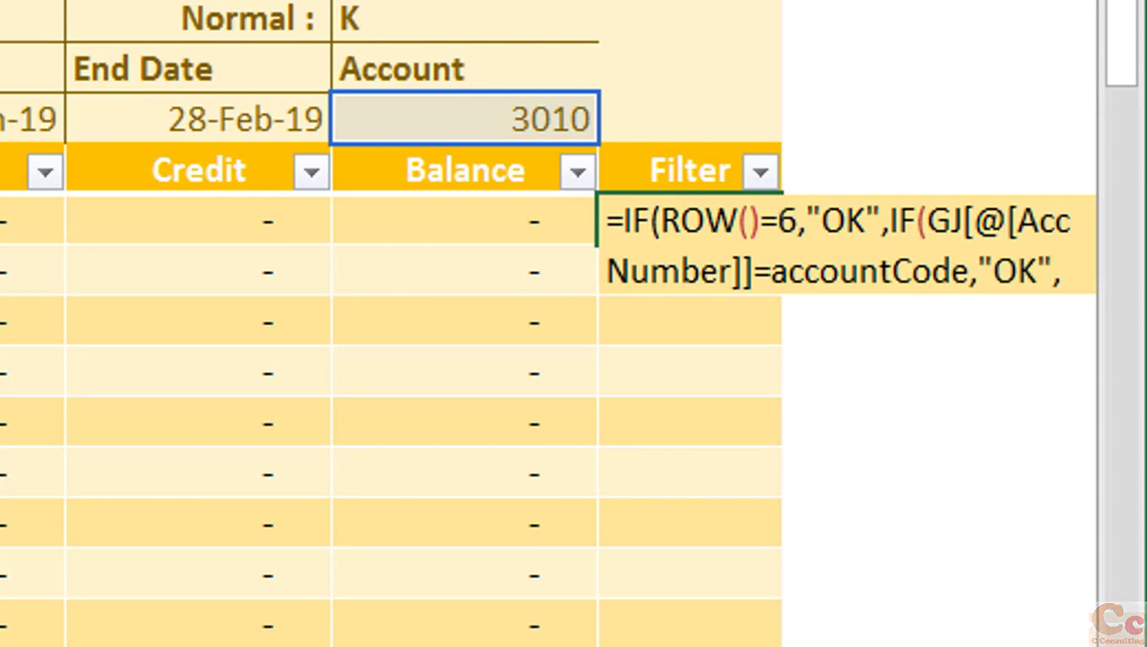
text(""))
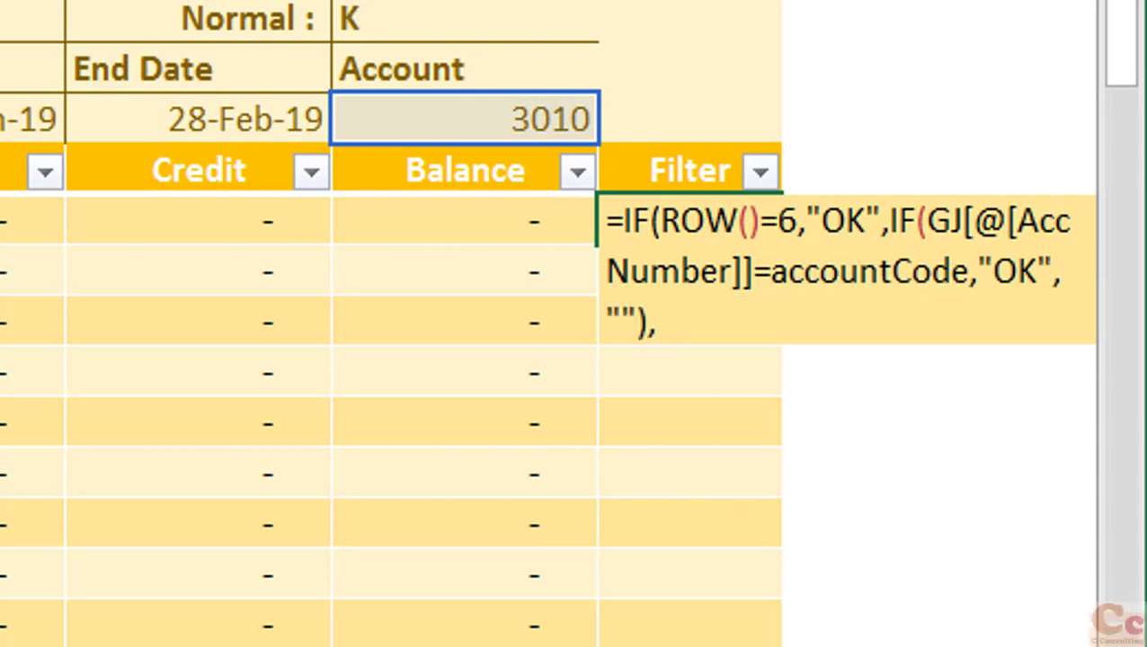
key(Return)
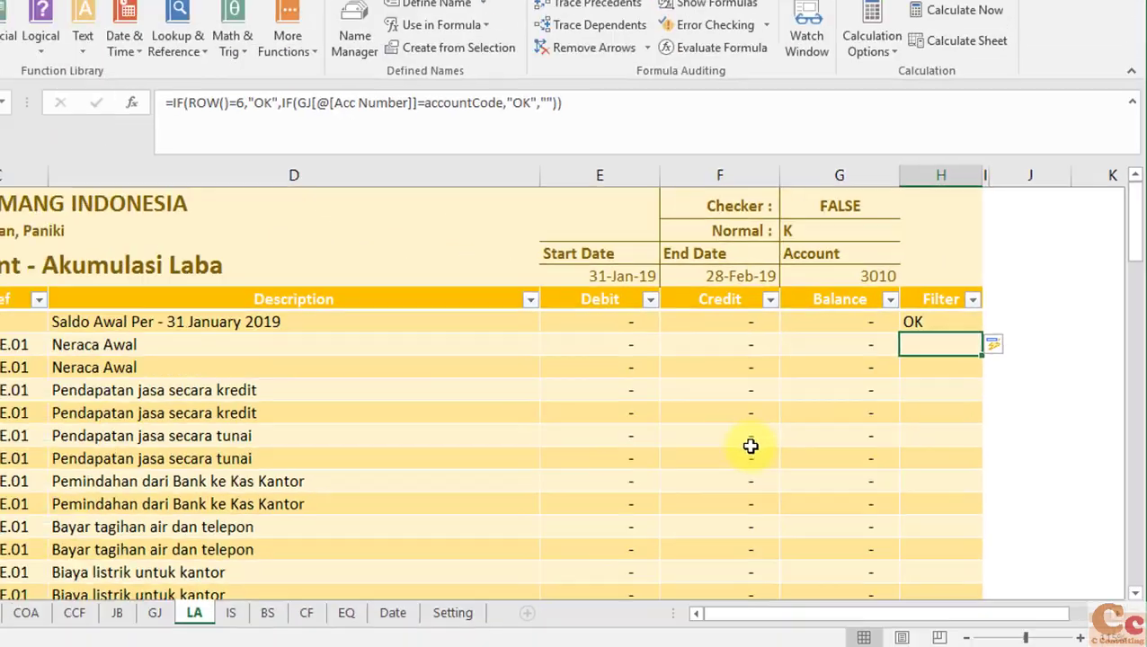
Step: Review the ledger's start and end date values
scroll(834, 431, down, 5)
scroll(870, 436, down, 7)
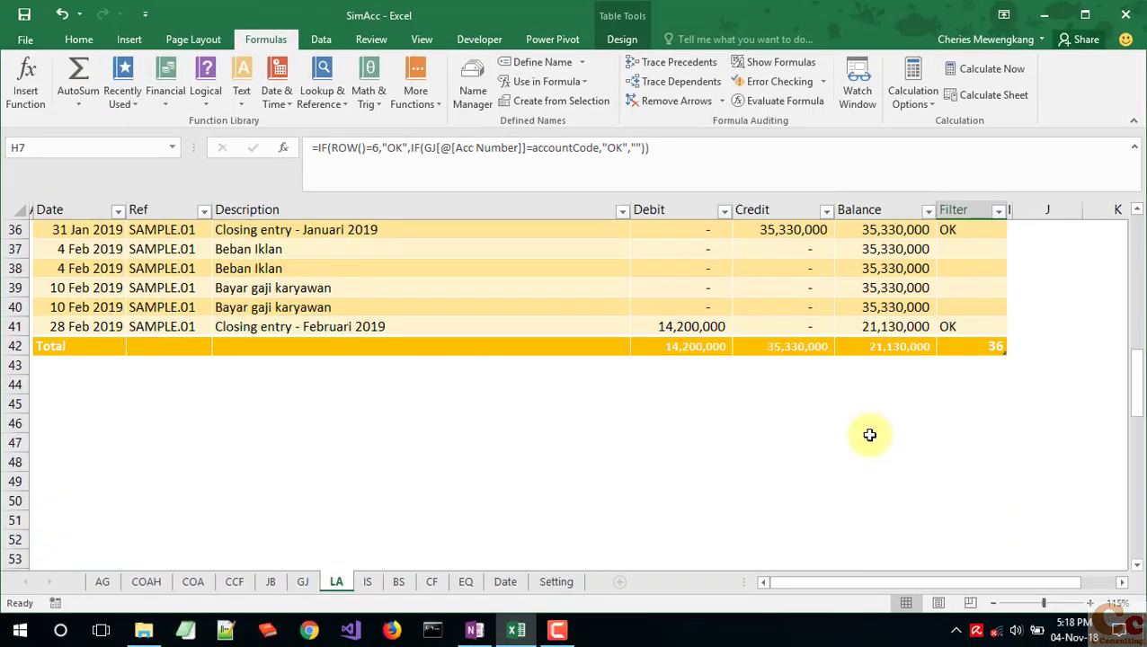
scroll(870, 435, up, 2)
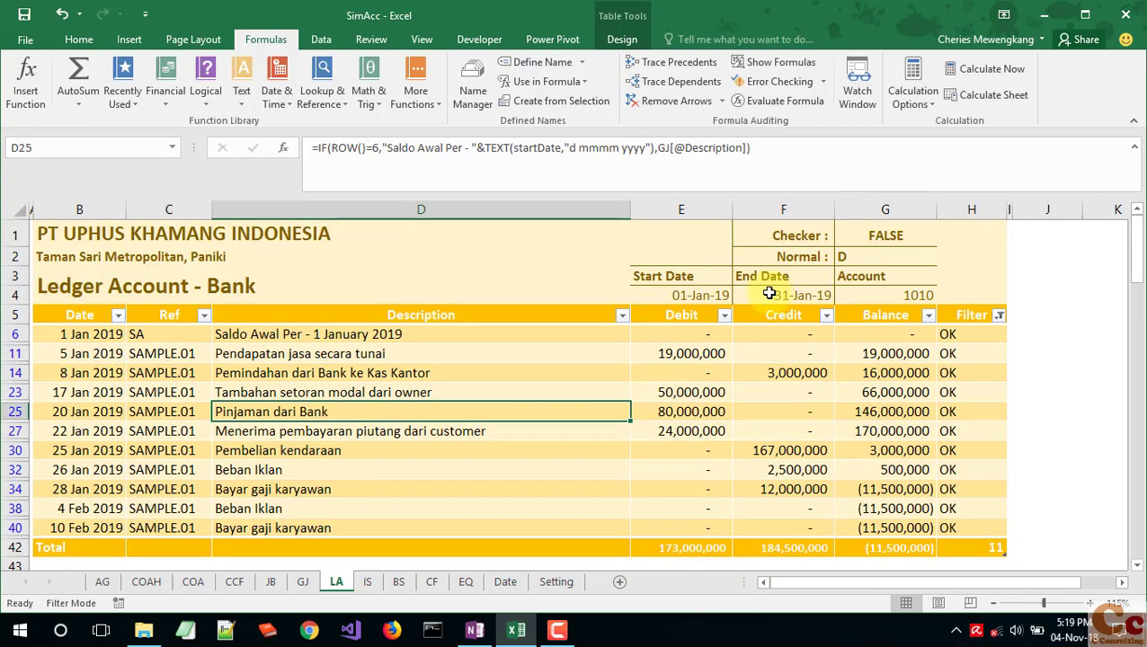
click(770, 294)
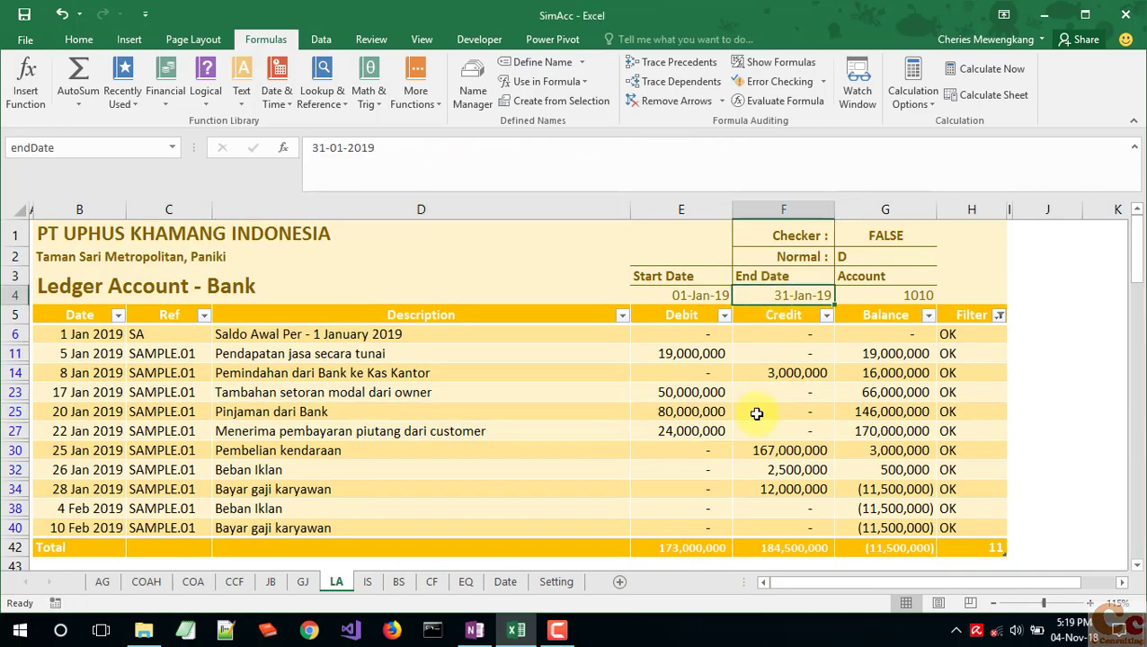
click(700, 295)
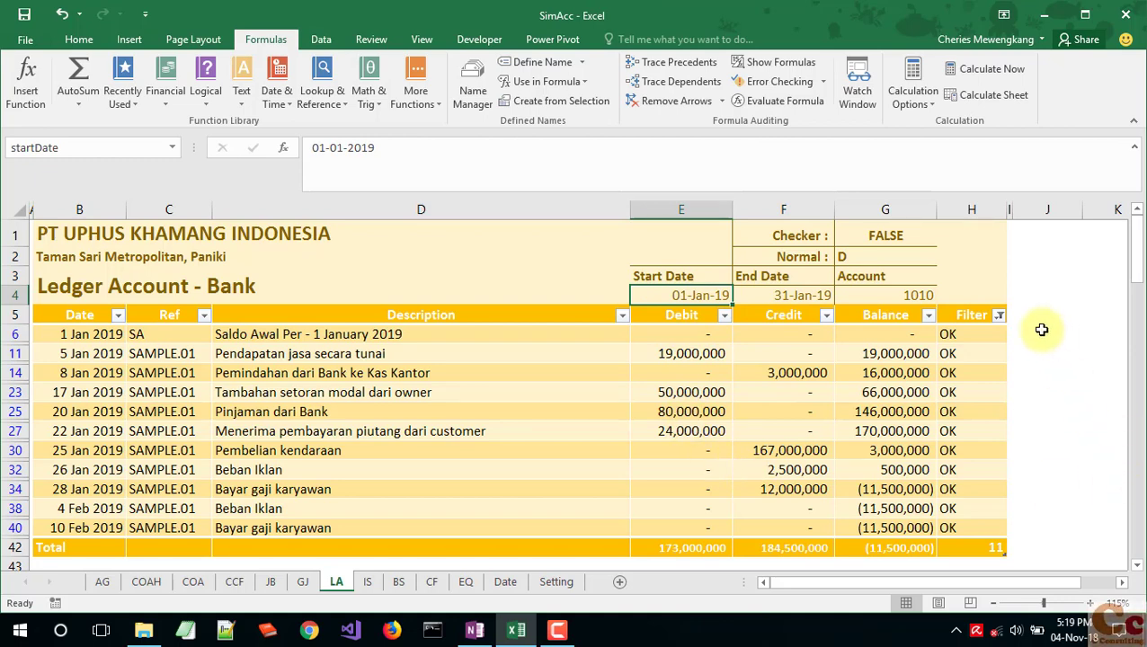
Step: Clear the filter from the Filter column and select H6 to see its formula
click(999, 319)
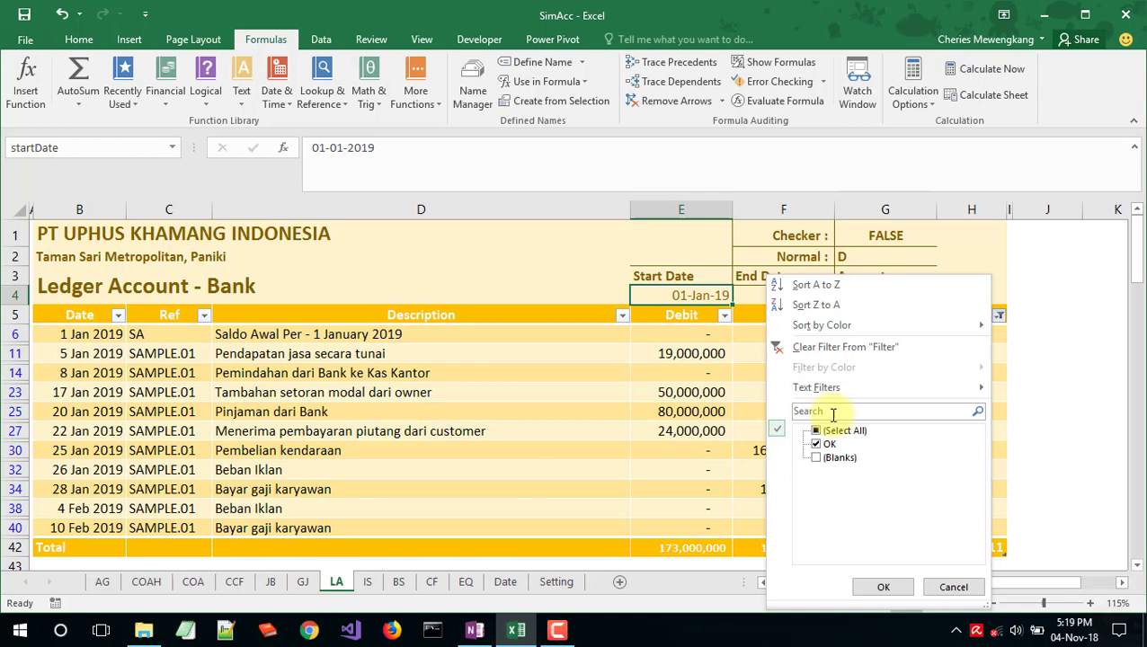
click(601, 404)
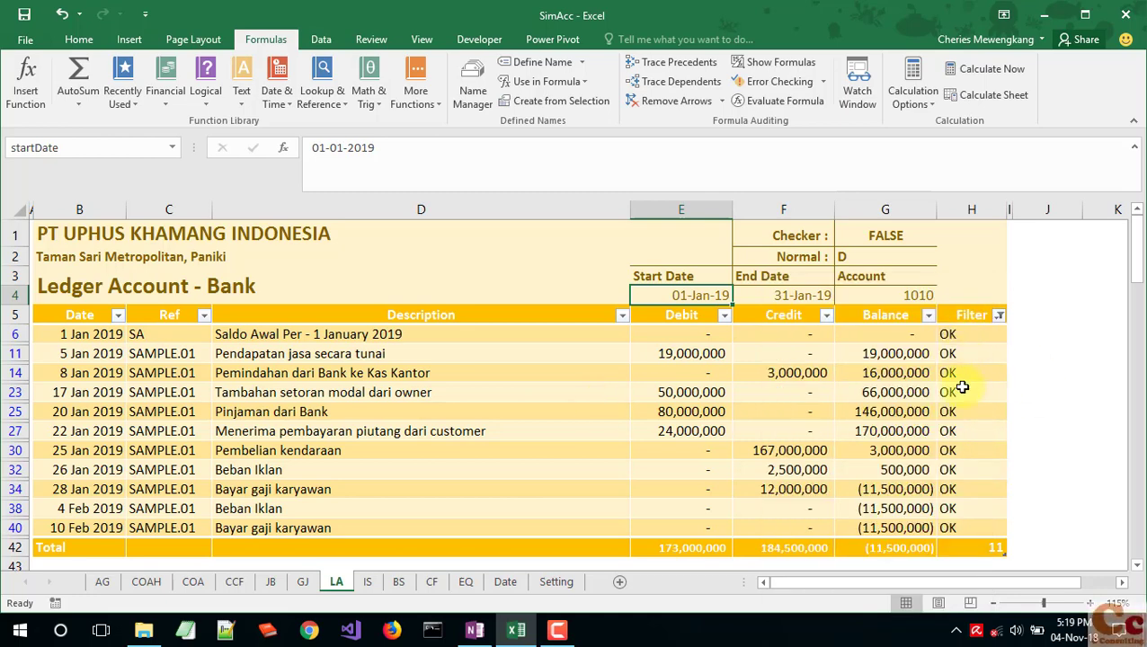
click(999, 317)
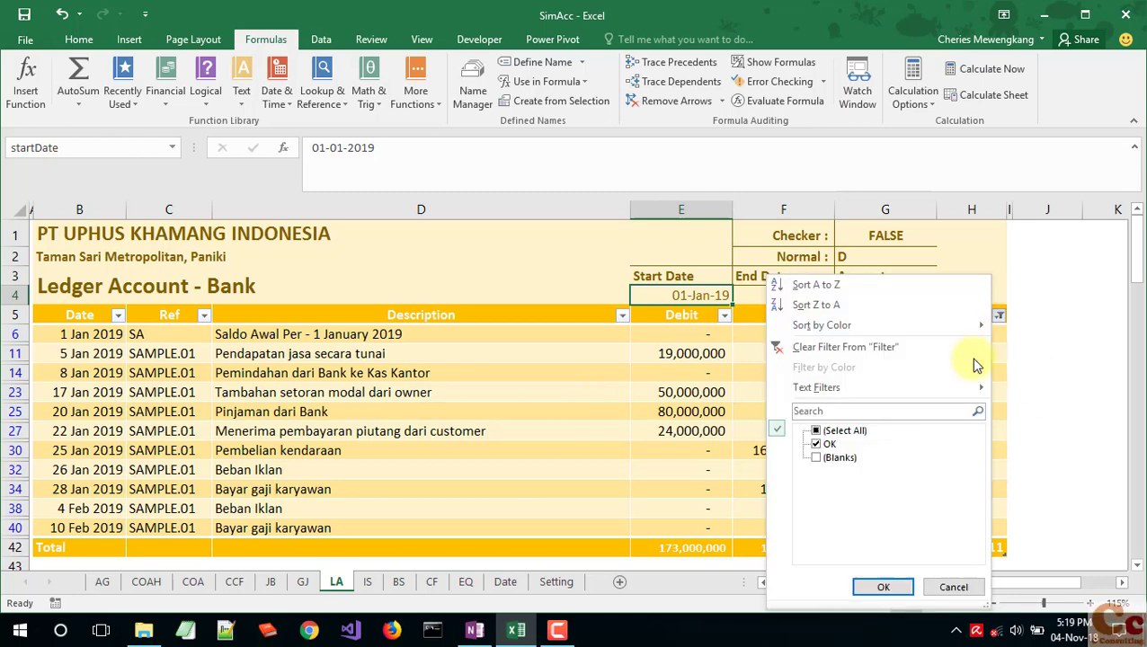
click(809, 344)
click(951, 335)
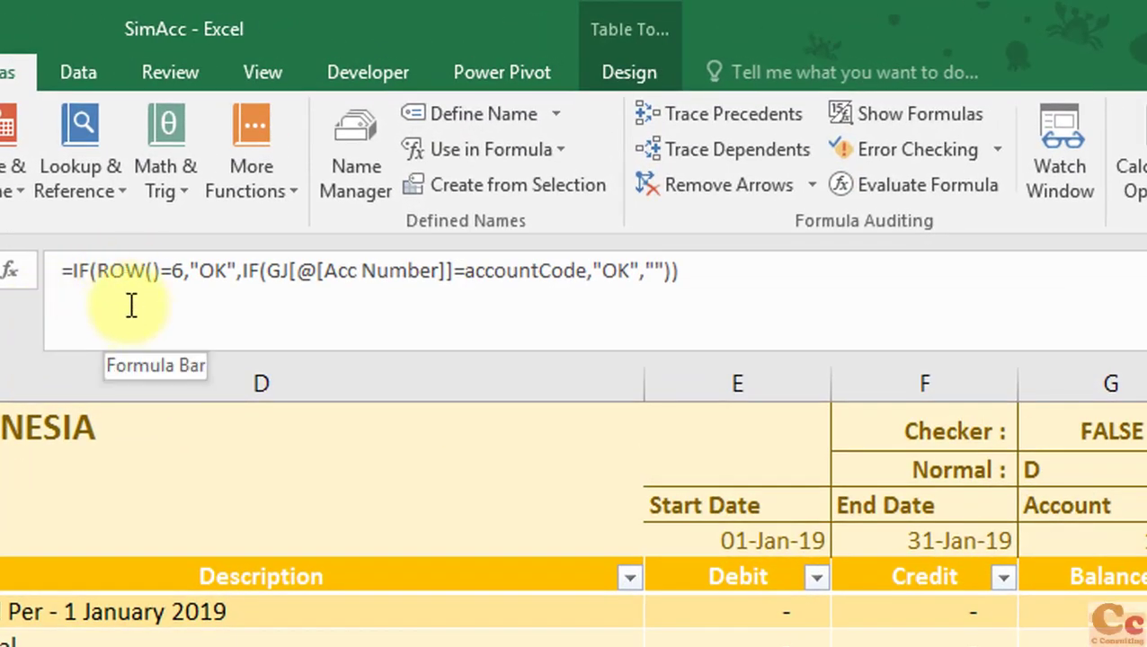
Step: Wrap the account test in AND and add a GJ Date column condition
click(189, 270)
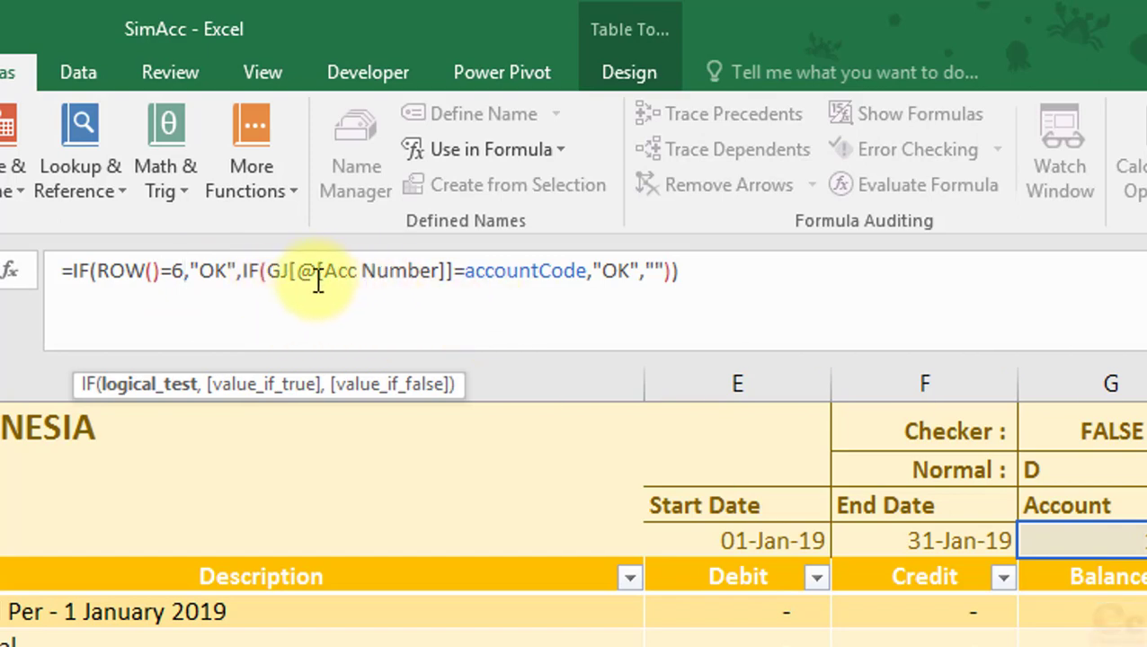
click(262, 271)
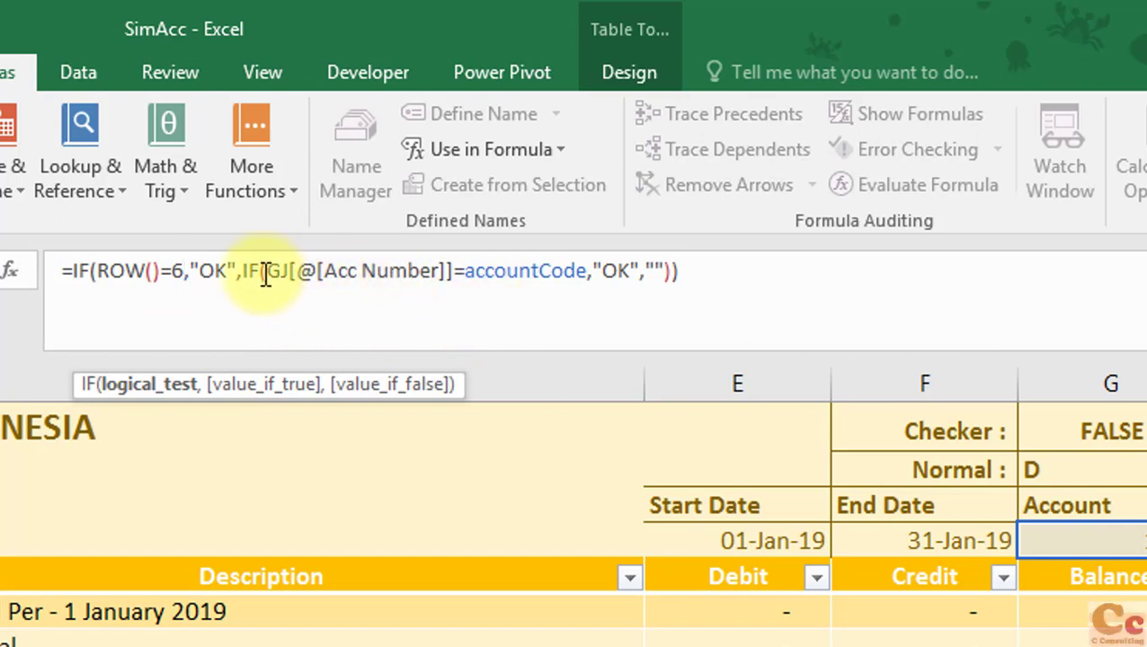
text(AND)
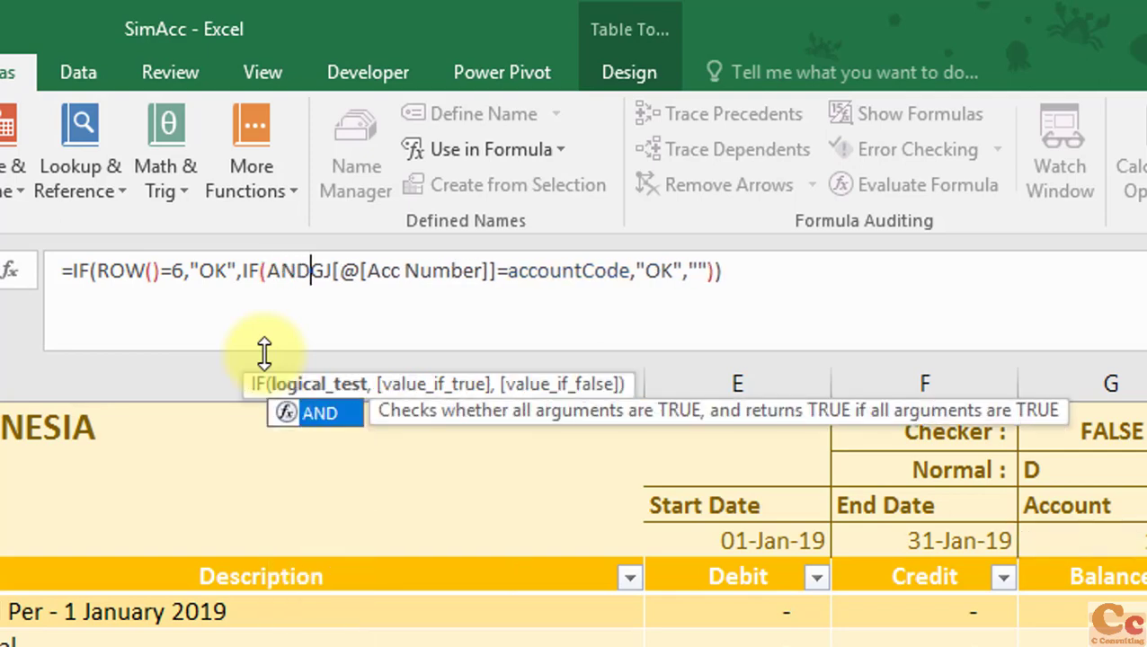
text(()
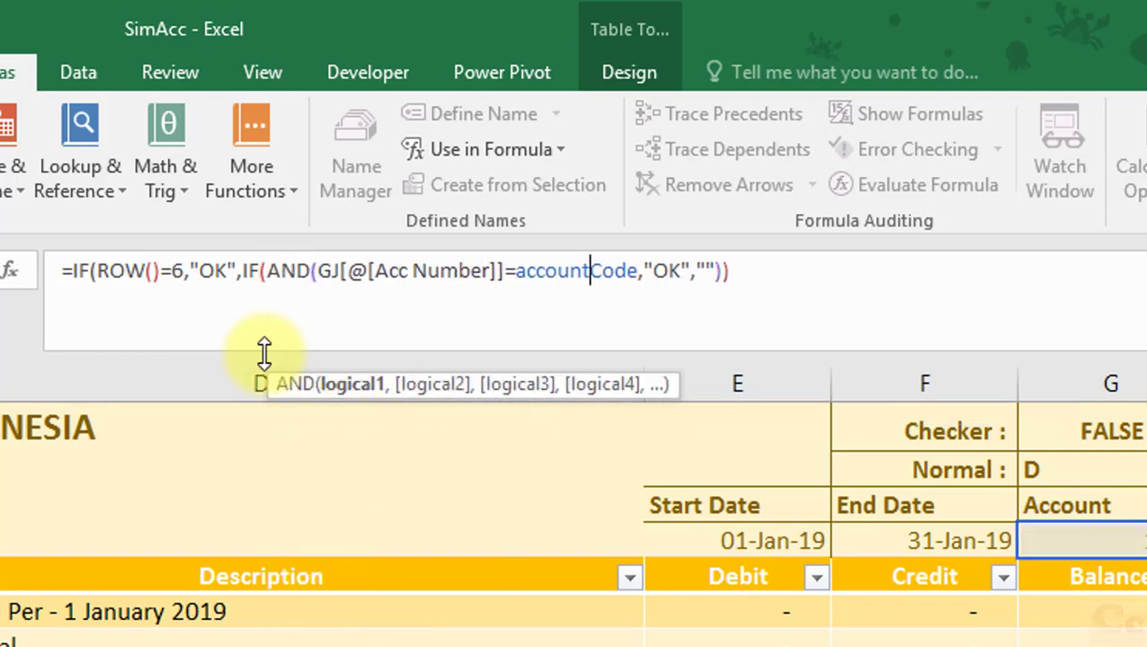
text())
key(Left)
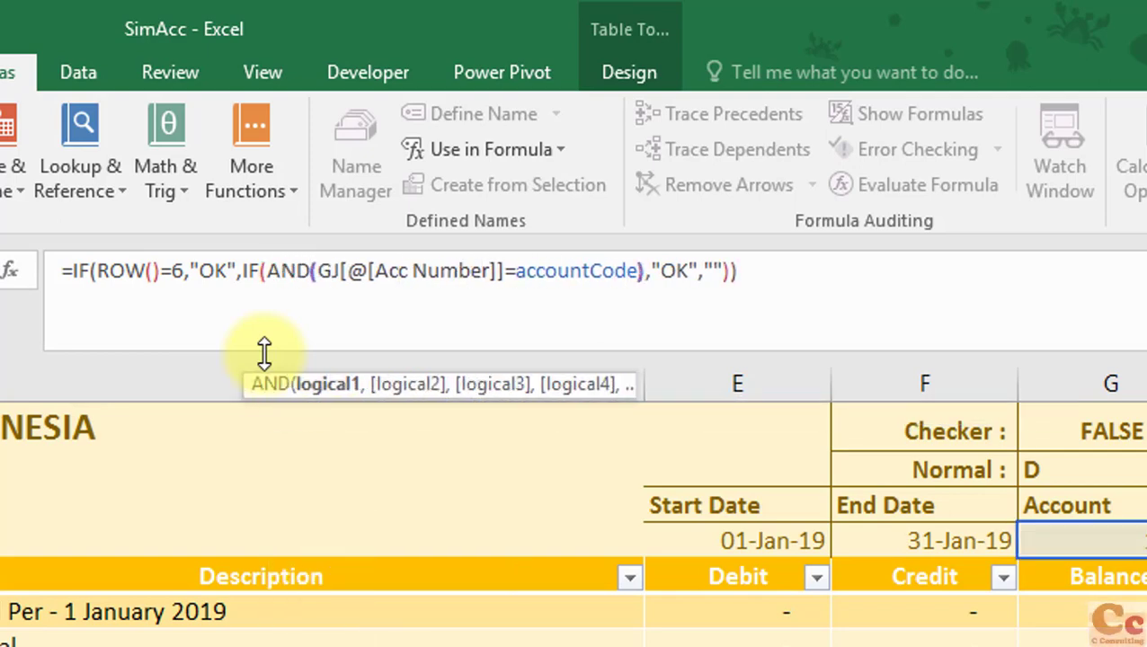
text(,)
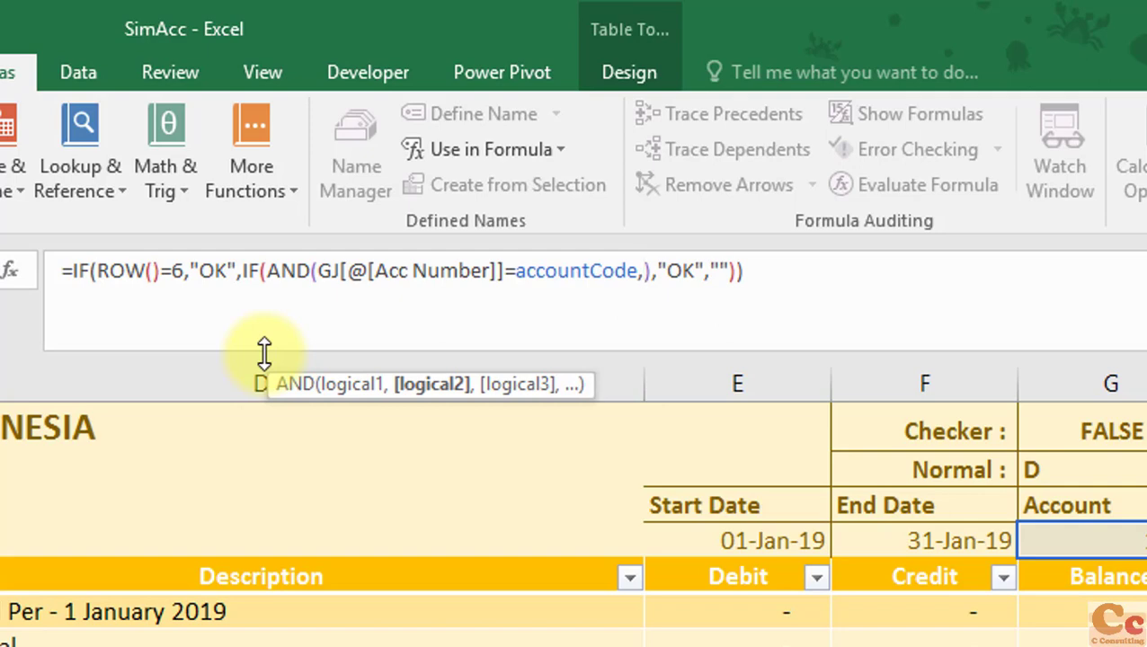
text(GJ[)
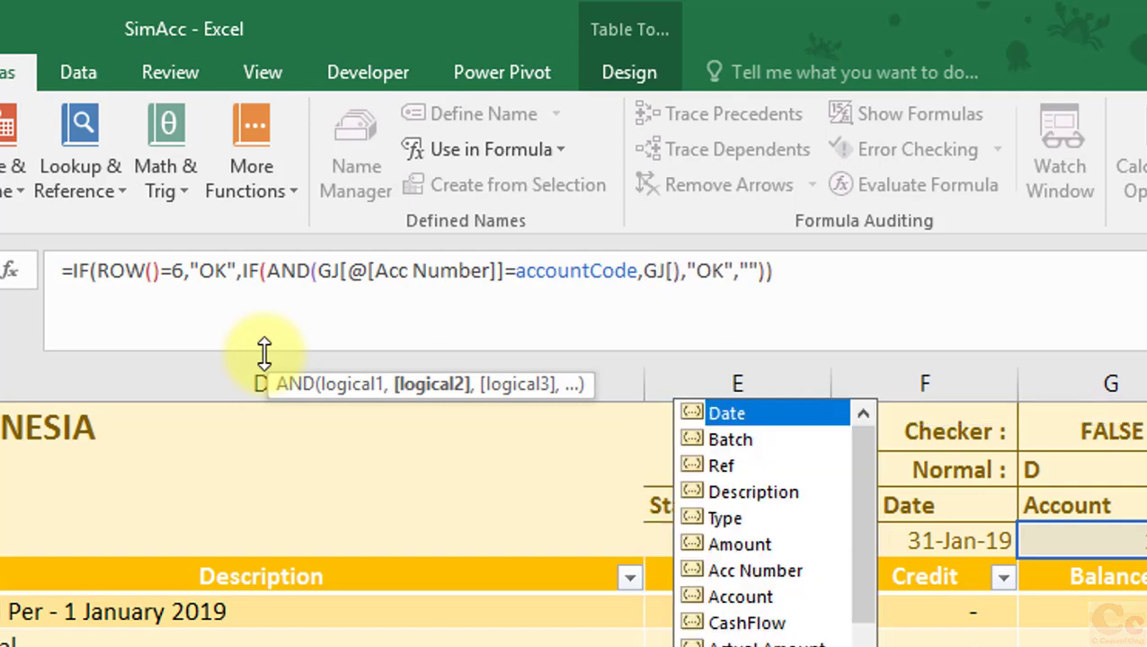
text(@[D)
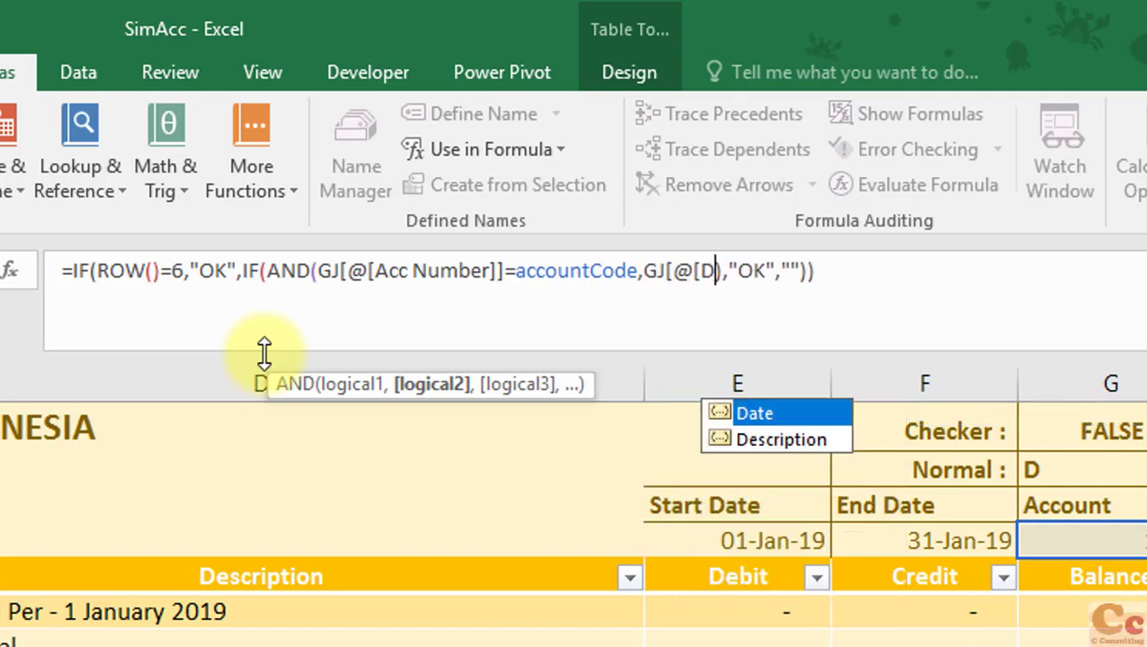
double_click(769, 415)
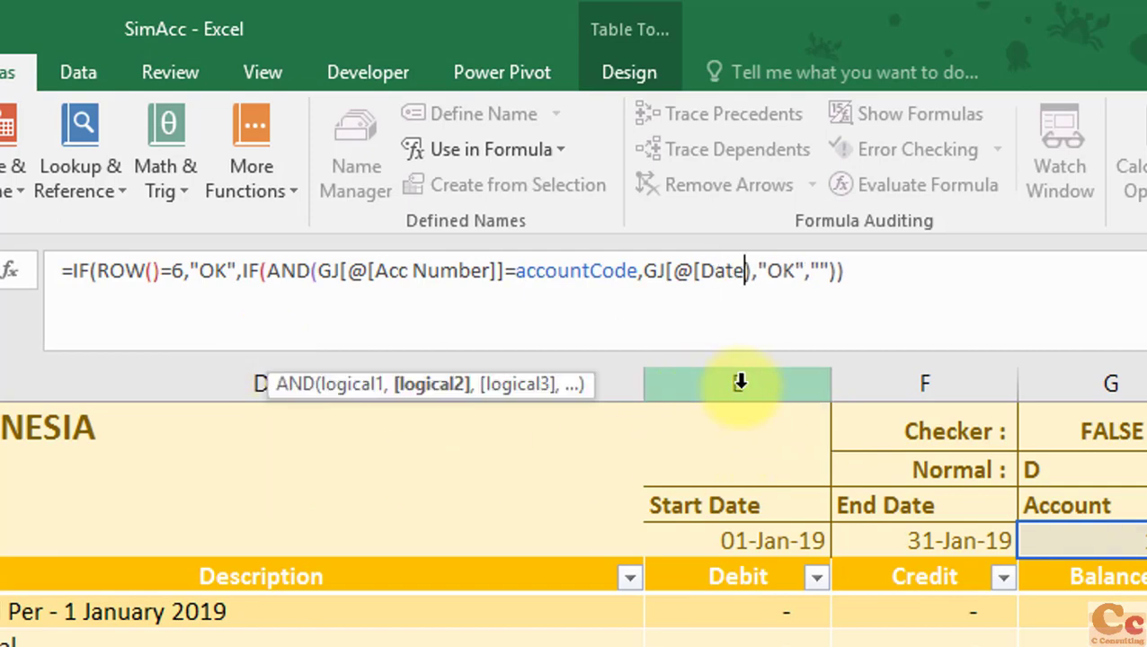
Step: Require GJ[@[Date]]>=startDate and <=endDate, and commit the Filter formula
text(])
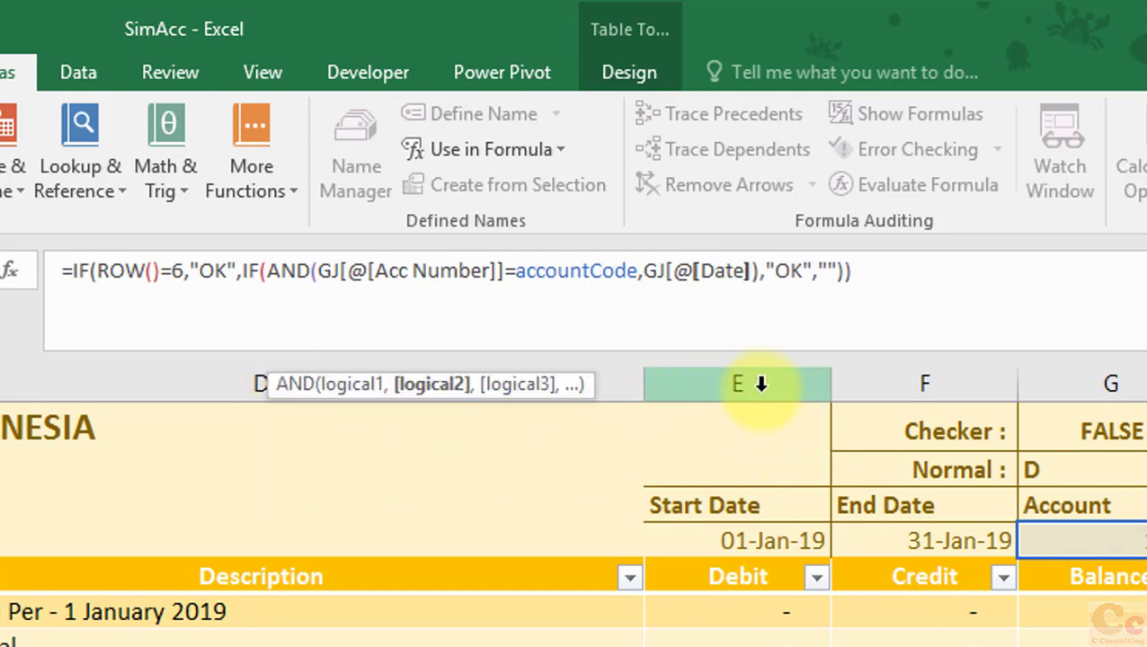
text(])
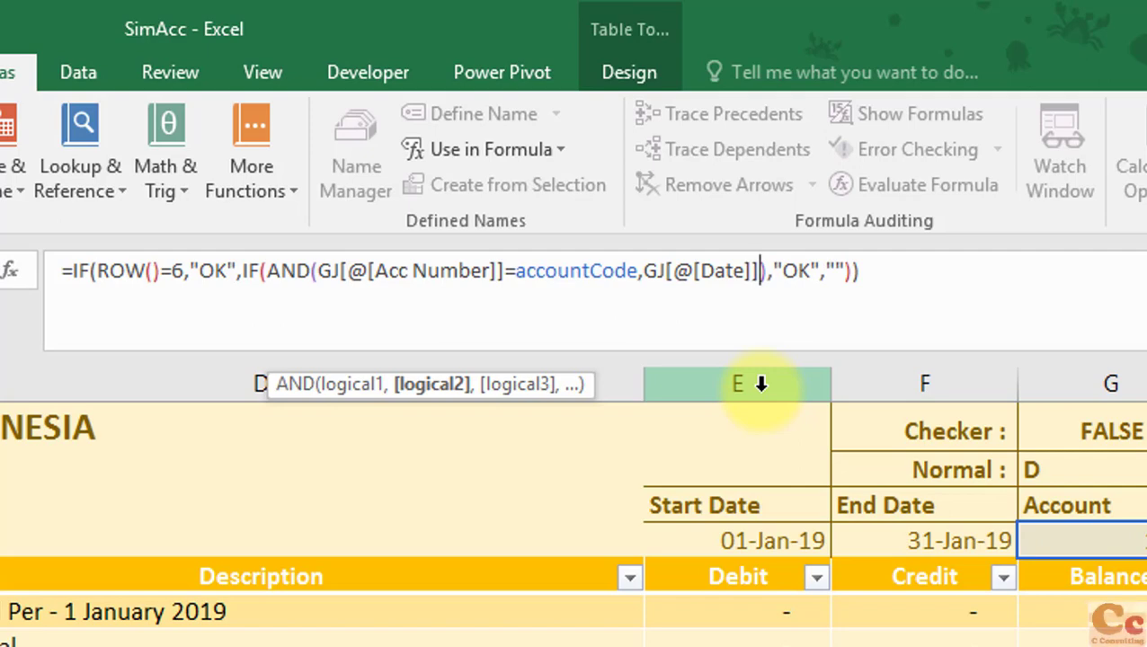
text(>=SA)
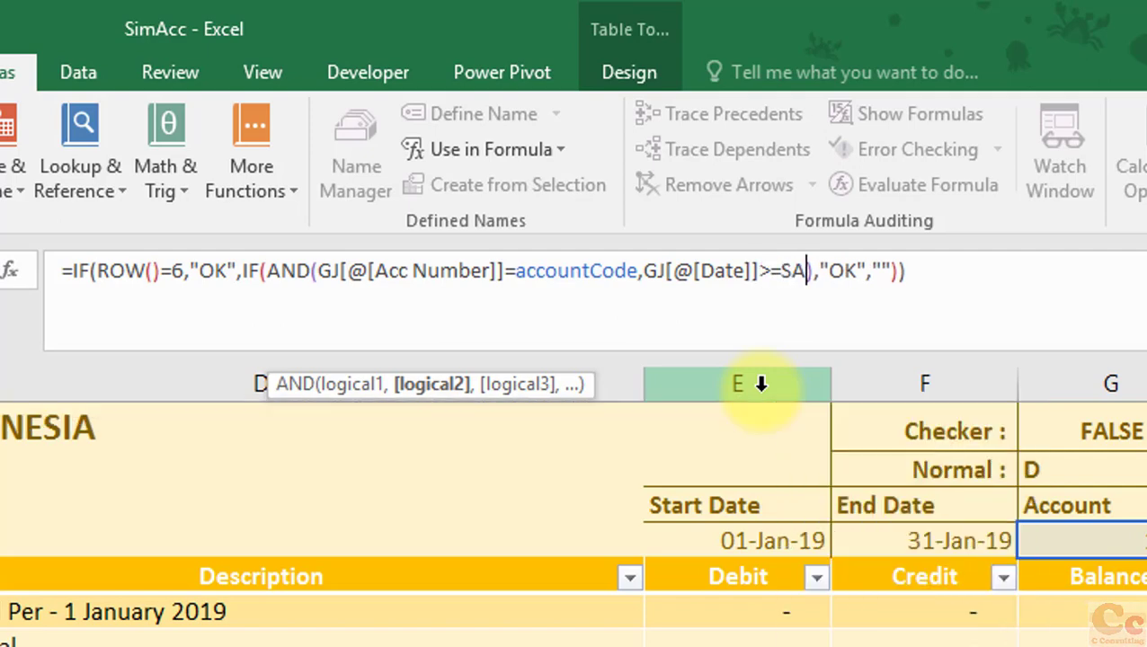
key(BackSpace)
key(BackSpace)
text(s)
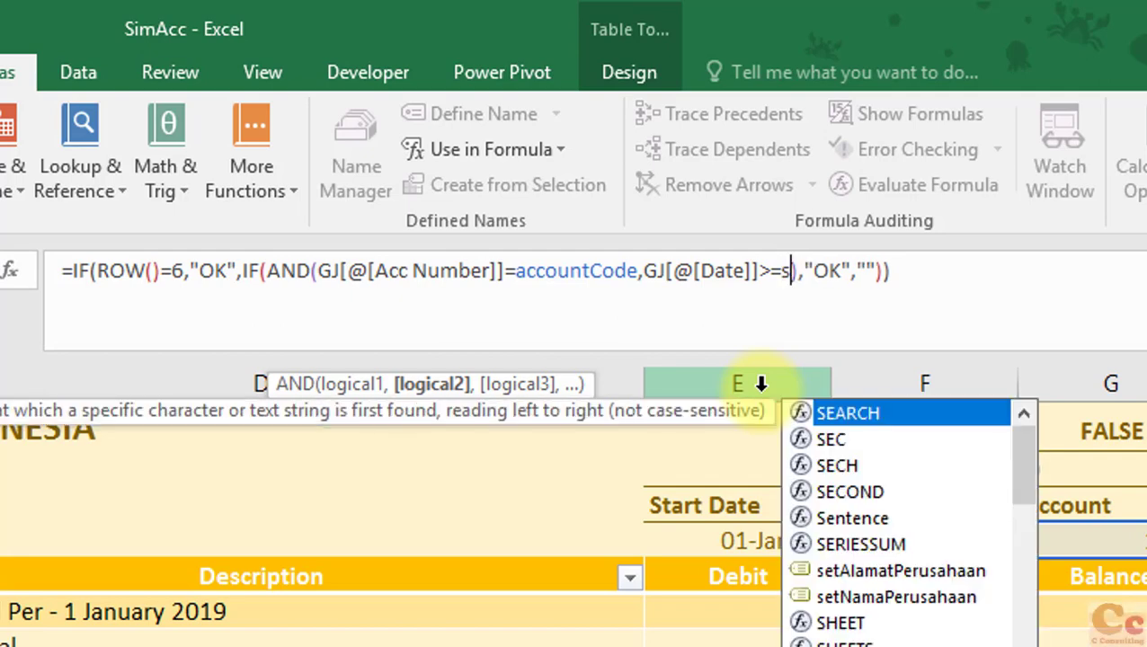
text(ta)
key(Down)
key(Tab)
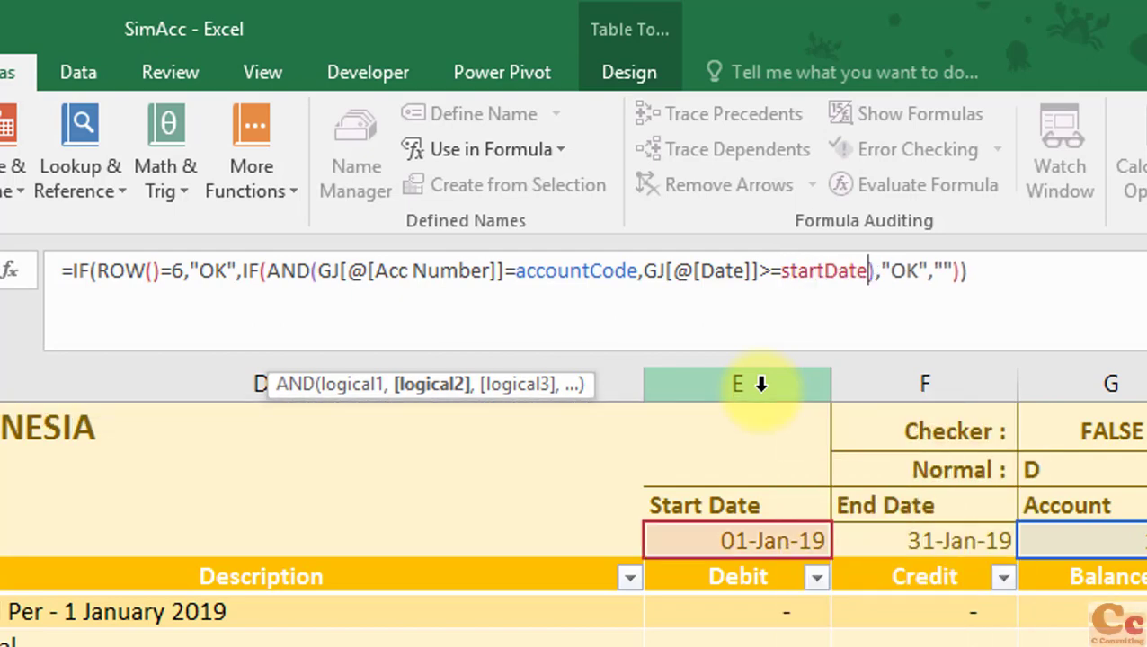
text(,gj[)
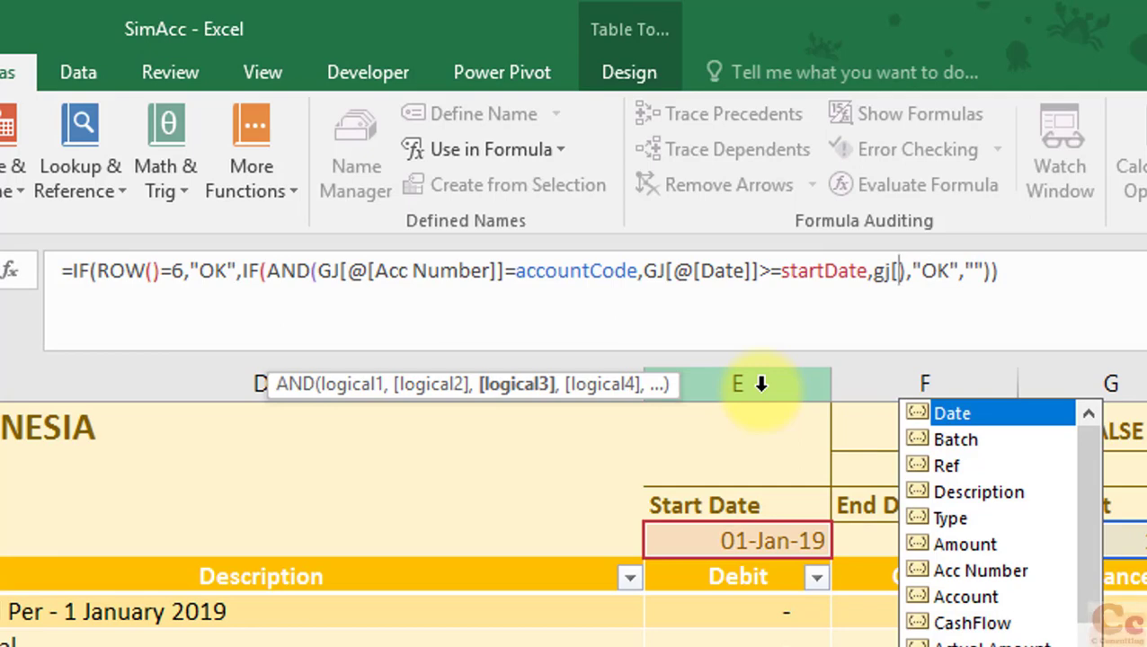
text(@[date)
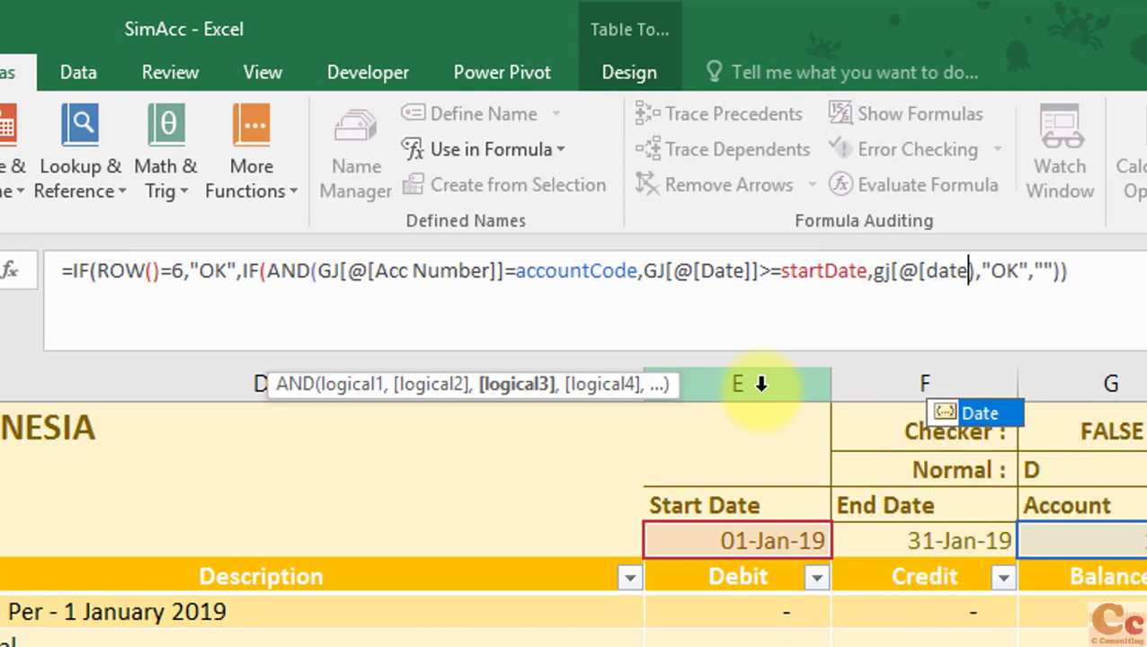
text(]])
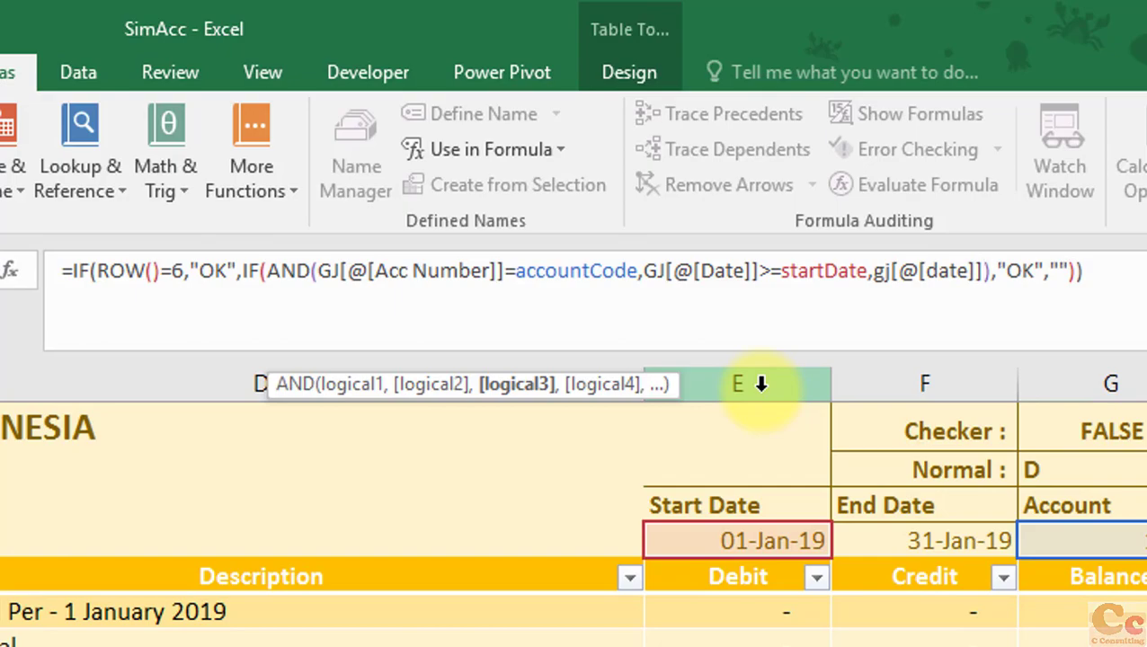
text(<=)
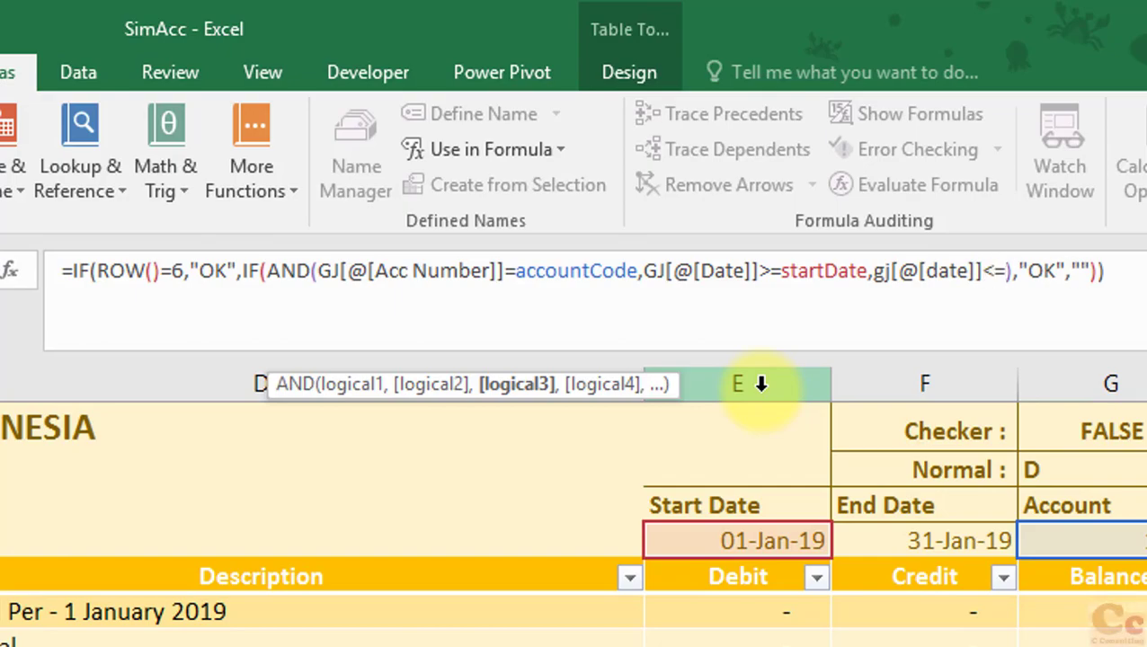
text(end)
key(Tab)
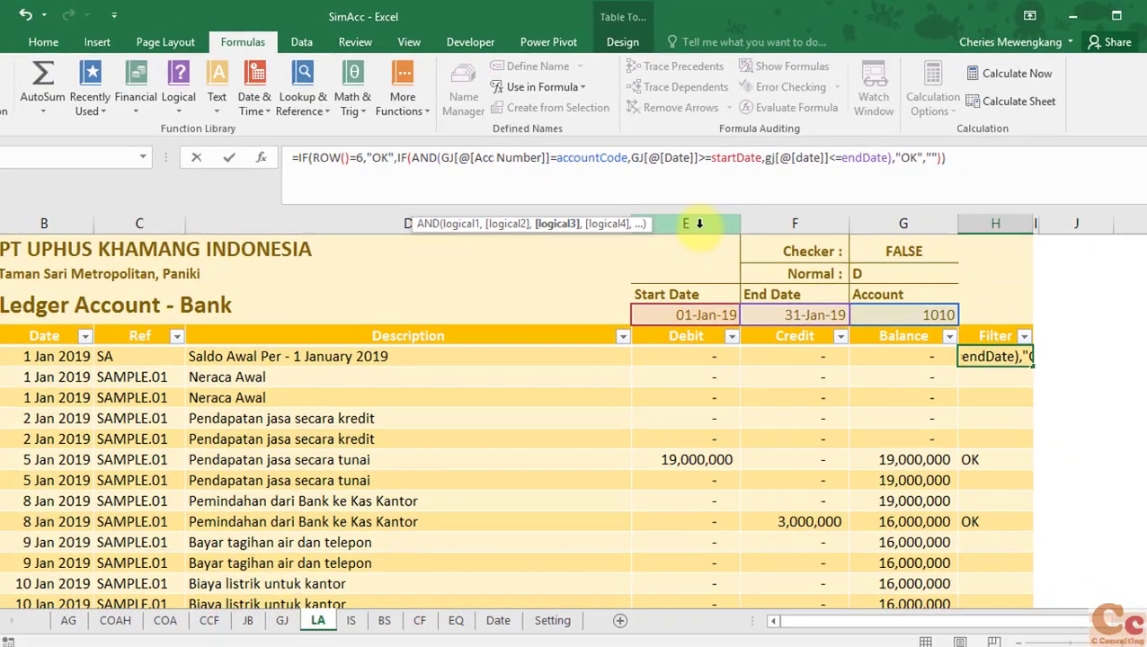
key(Return)
Step: Inspect the Credit formula on row 34 and the Description formula on row 35
scroll(724, 395, down, 3)
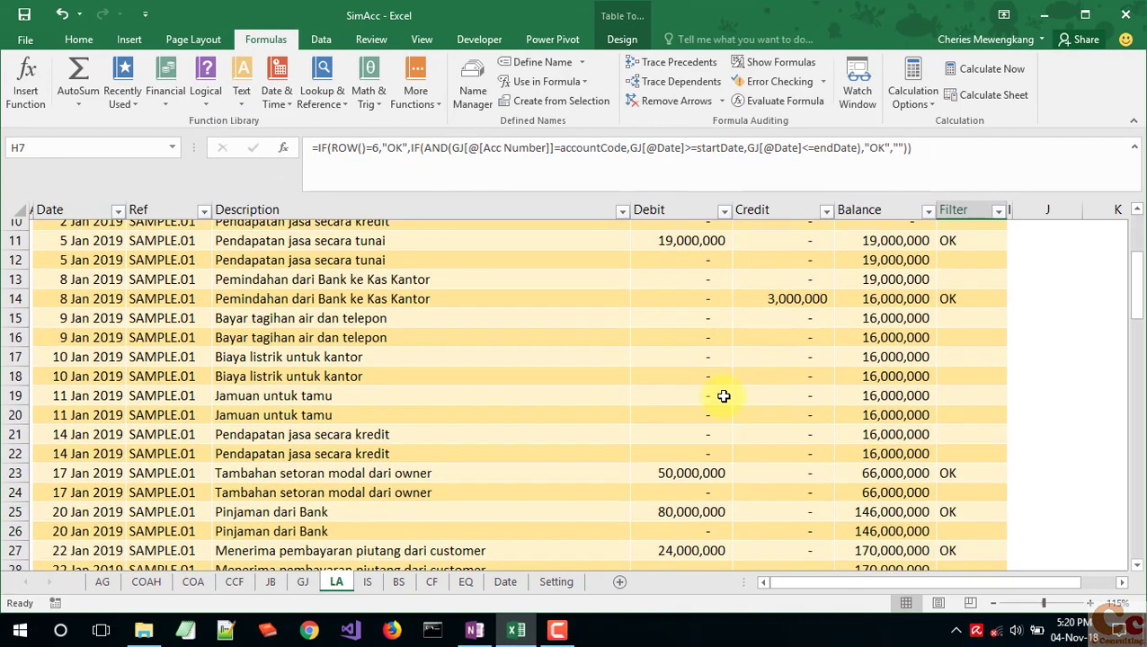
scroll(724, 396, down, 4)
scroll(724, 395, down, 3)
scroll(756, 369, down, 1)
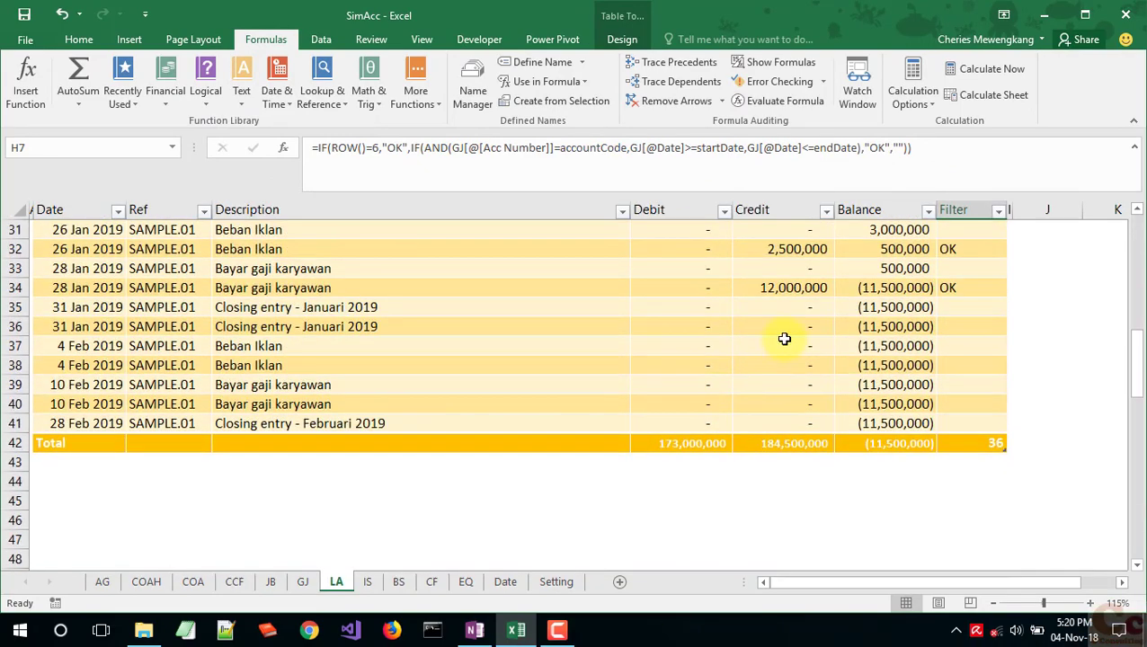
click(741, 289)
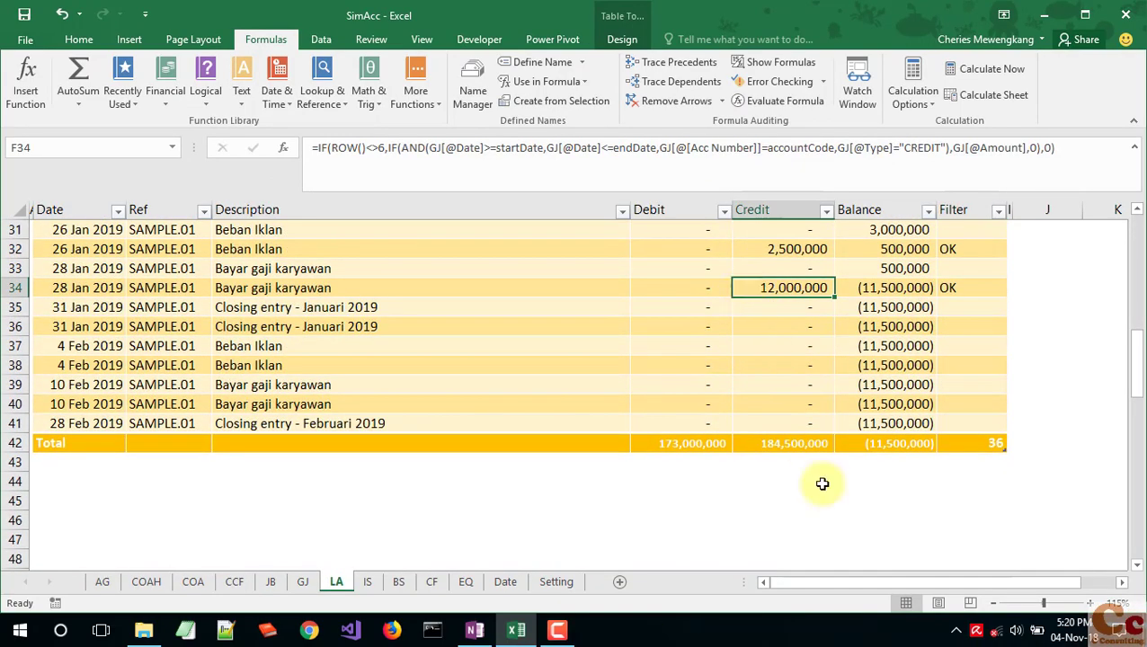
scroll(863, 355, up, 10)
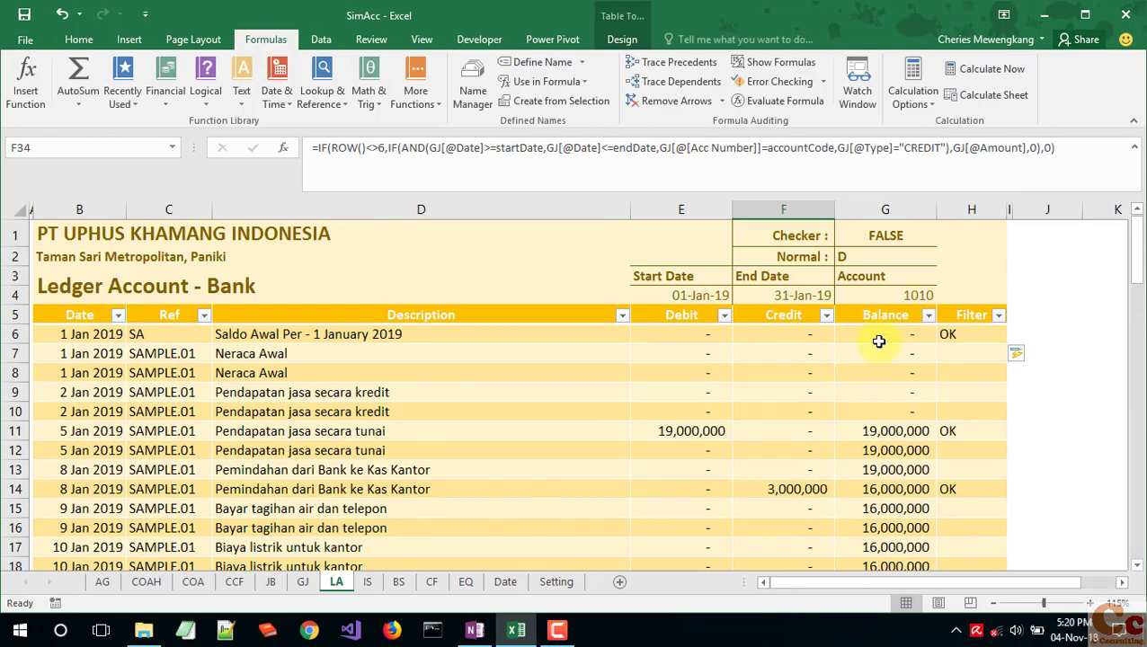
scroll(809, 378, down, 7)
scroll(629, 418, down, 2)
click(378, 403)
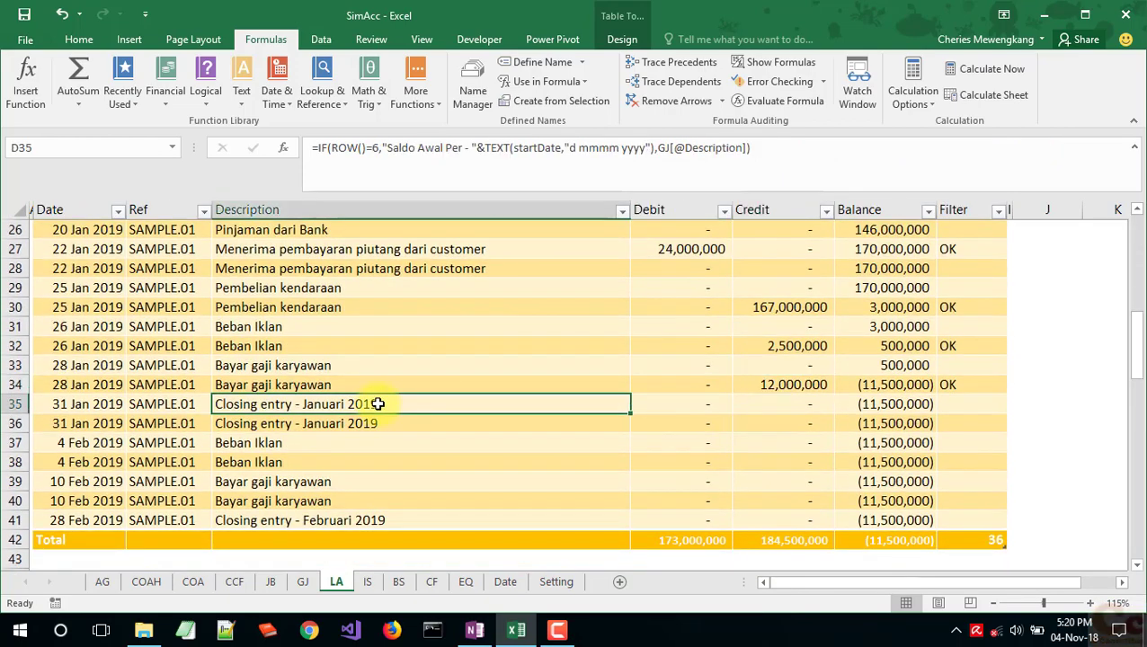
scroll(998, 297, up, 5)
scroll(987, 307, up, 4)
Step: Uncheck (Blanks) in the Filter column so only OK rows show
click(998, 314)
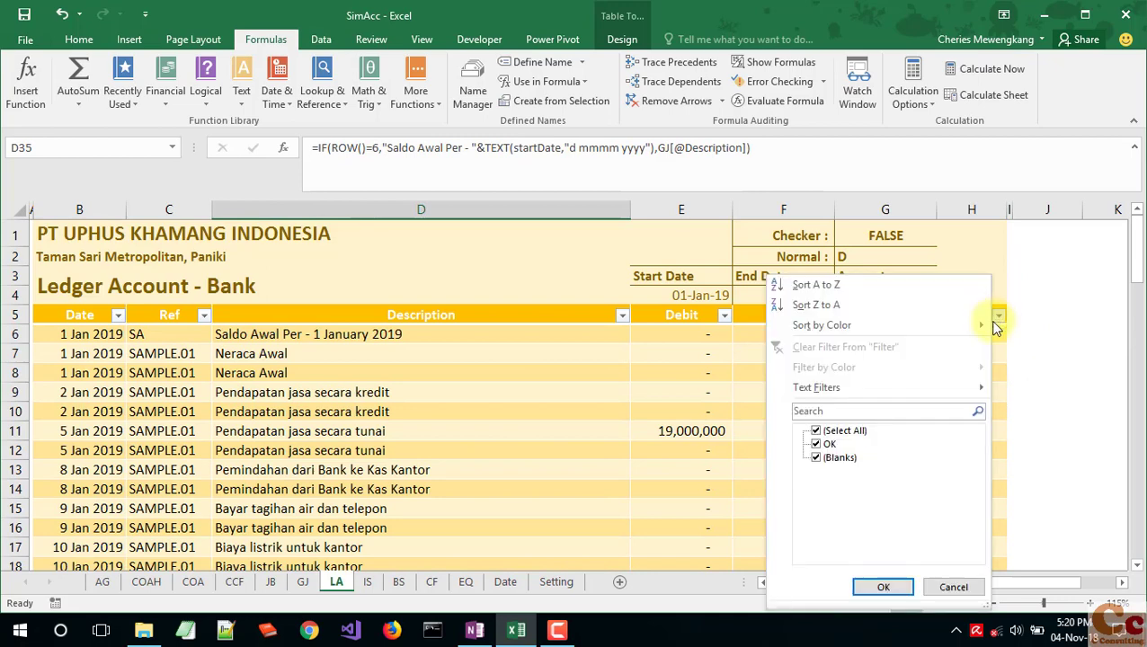
click(820, 458)
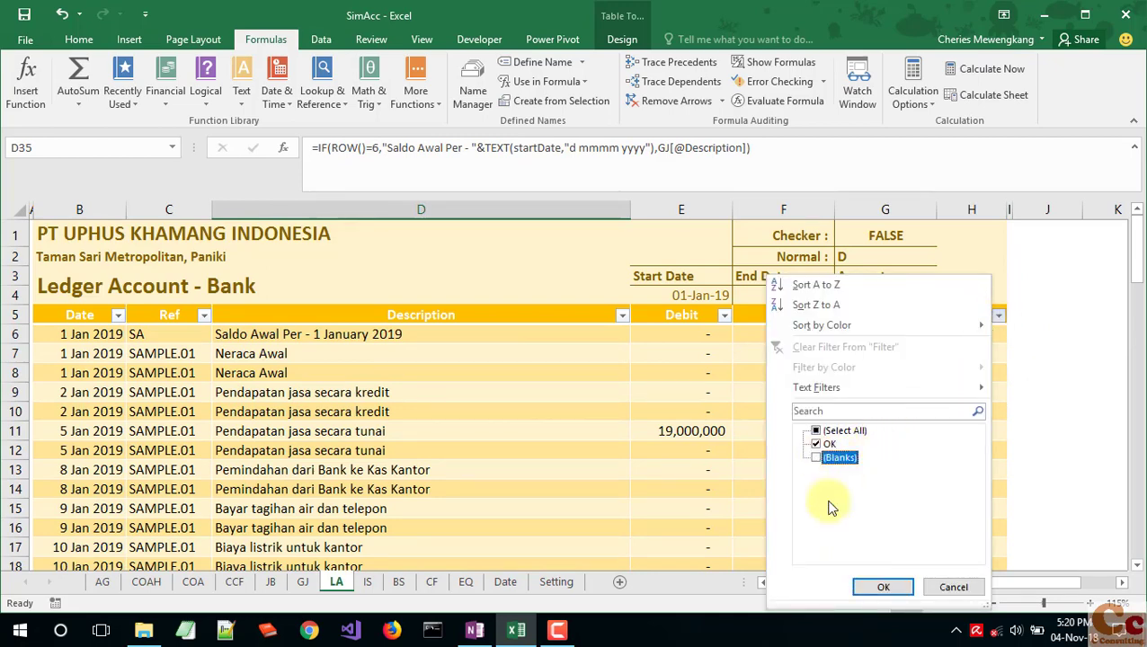
click(883, 587)
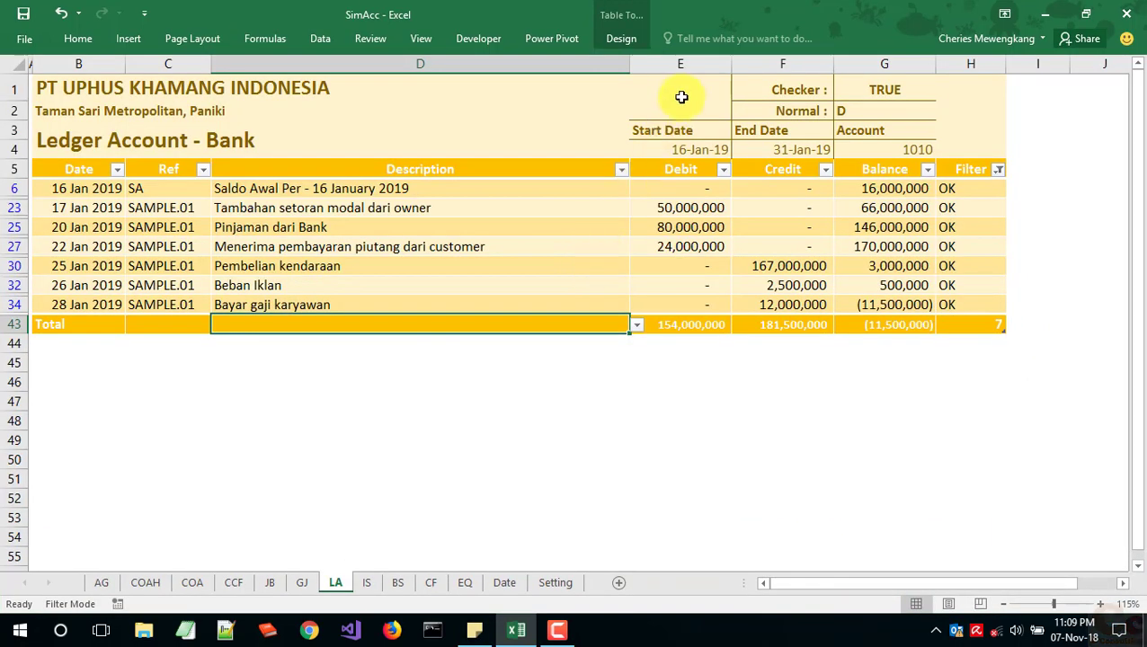
Step: Type the label Need Update into cell E1
click(684, 87)
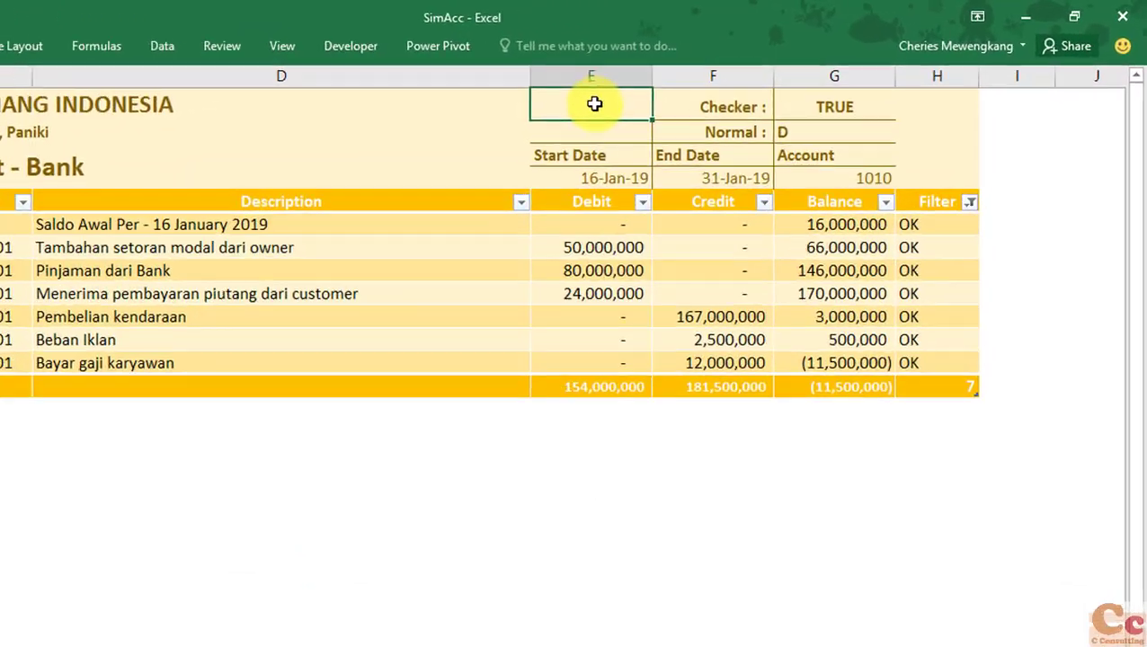
double_click(683, 87)
text(Need Upda)
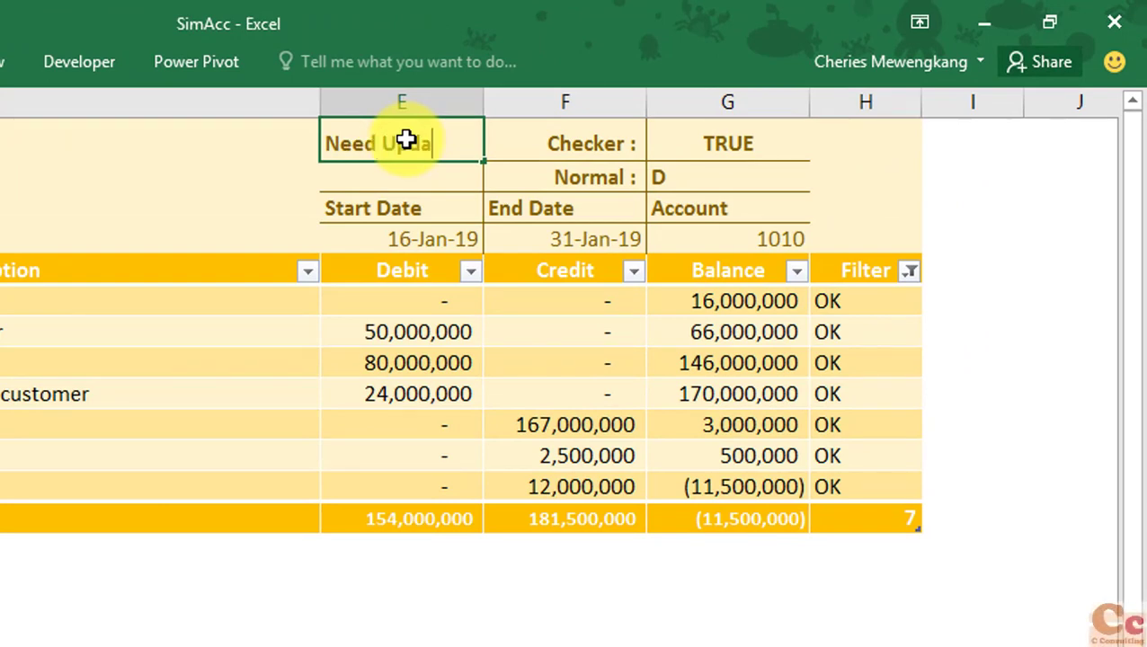
text(te)
key(Return)
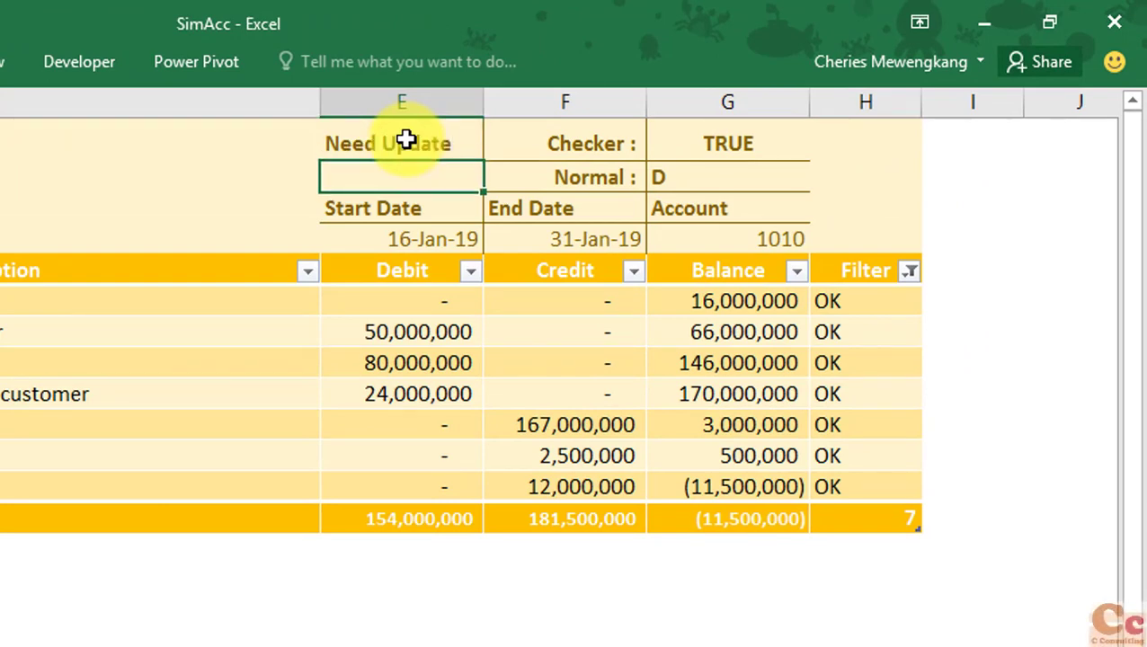
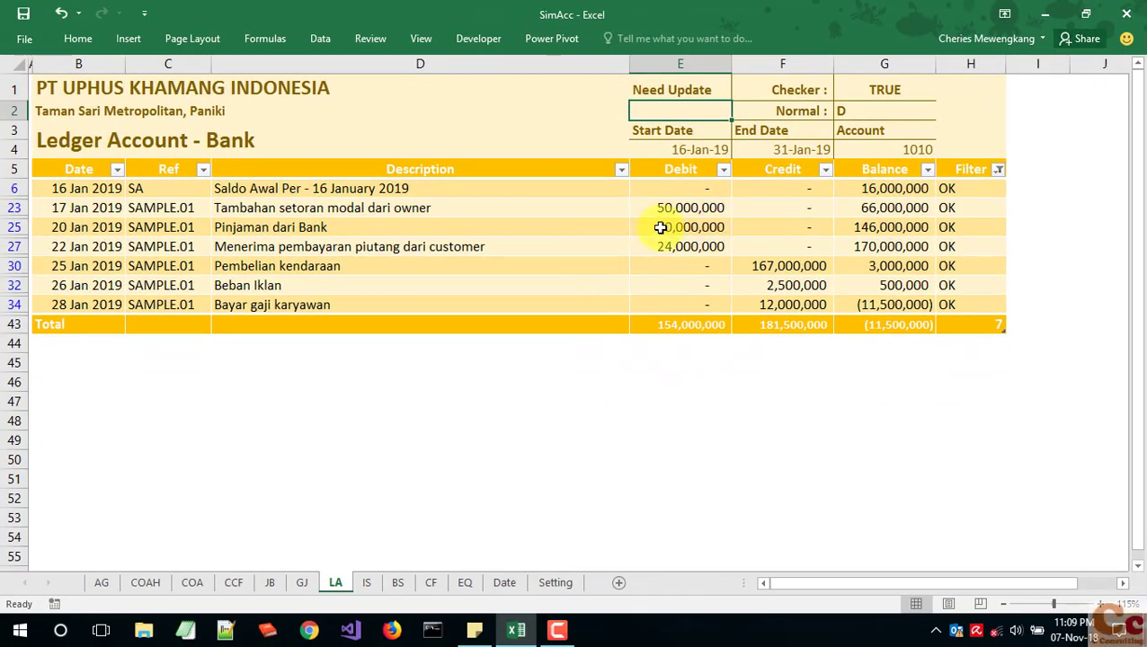
Step: Enter =COUNTIF(LA[Filter],"OK") in the Need Update cell, giving 7
text(=coun)
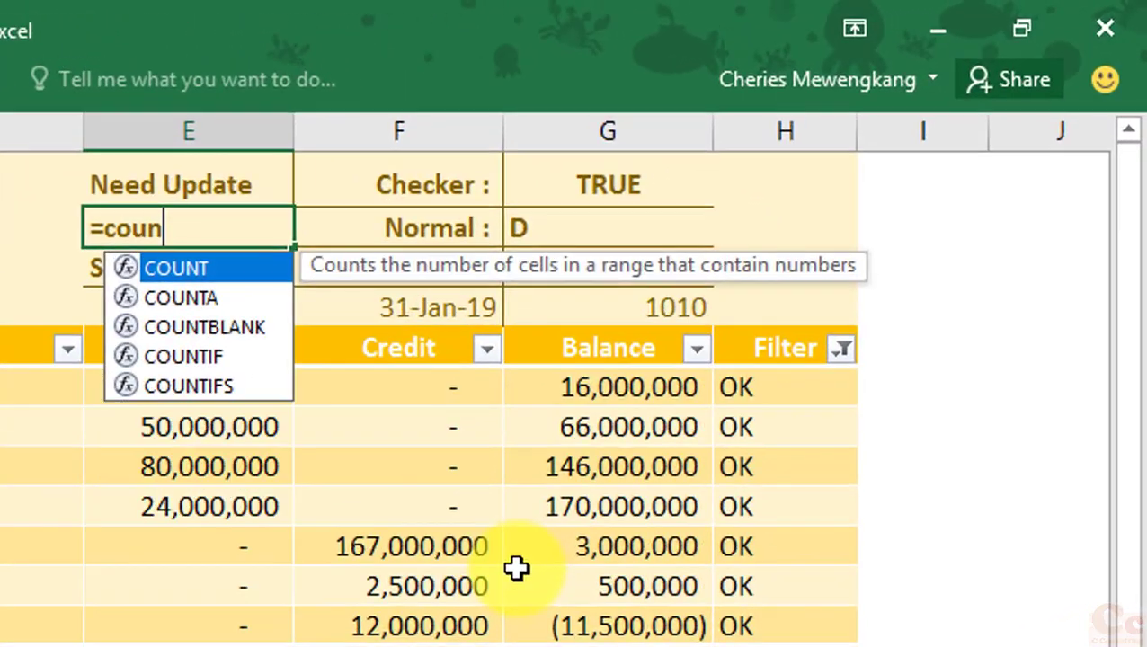
text(tif)
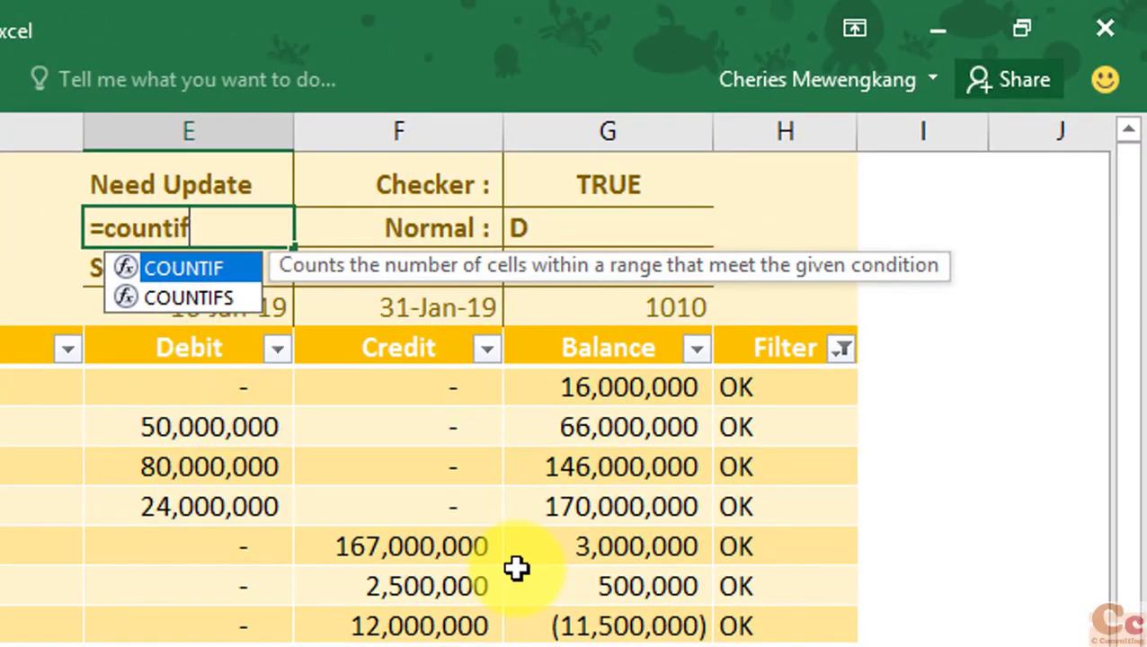
text(()
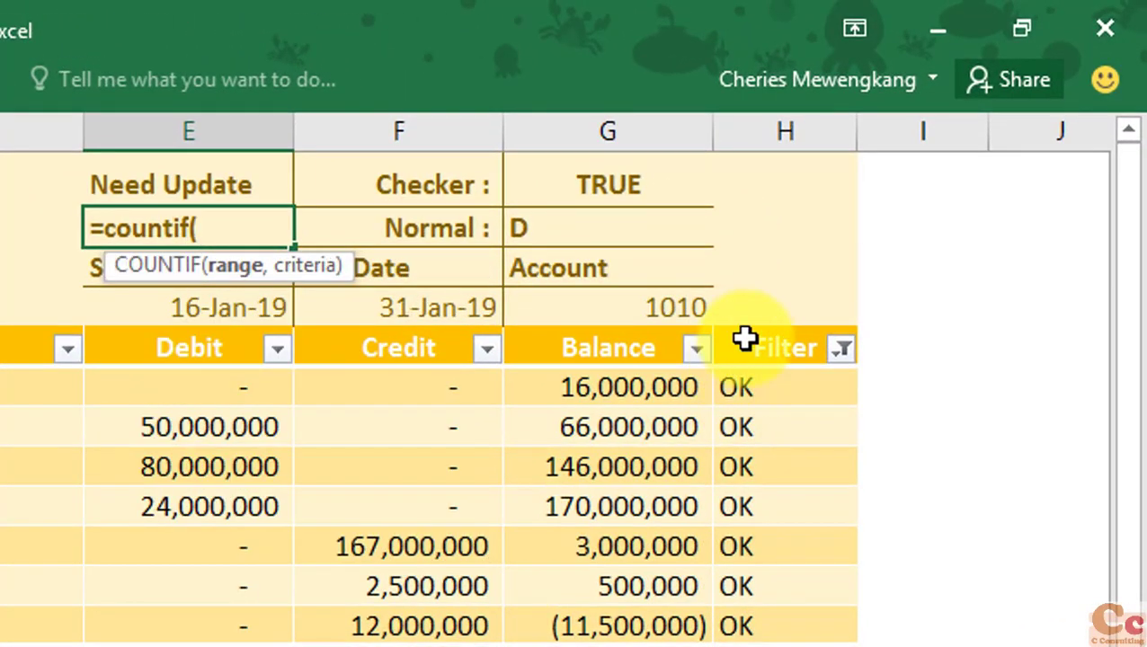
click(743, 322)
click(743, 327)
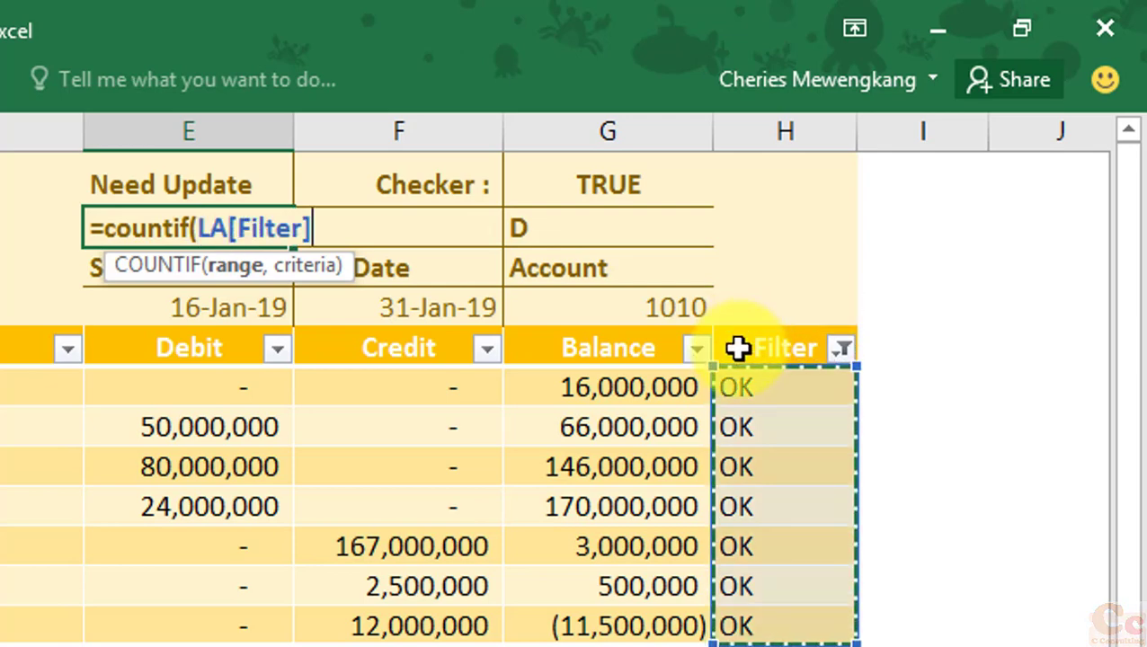
text(,"OK)
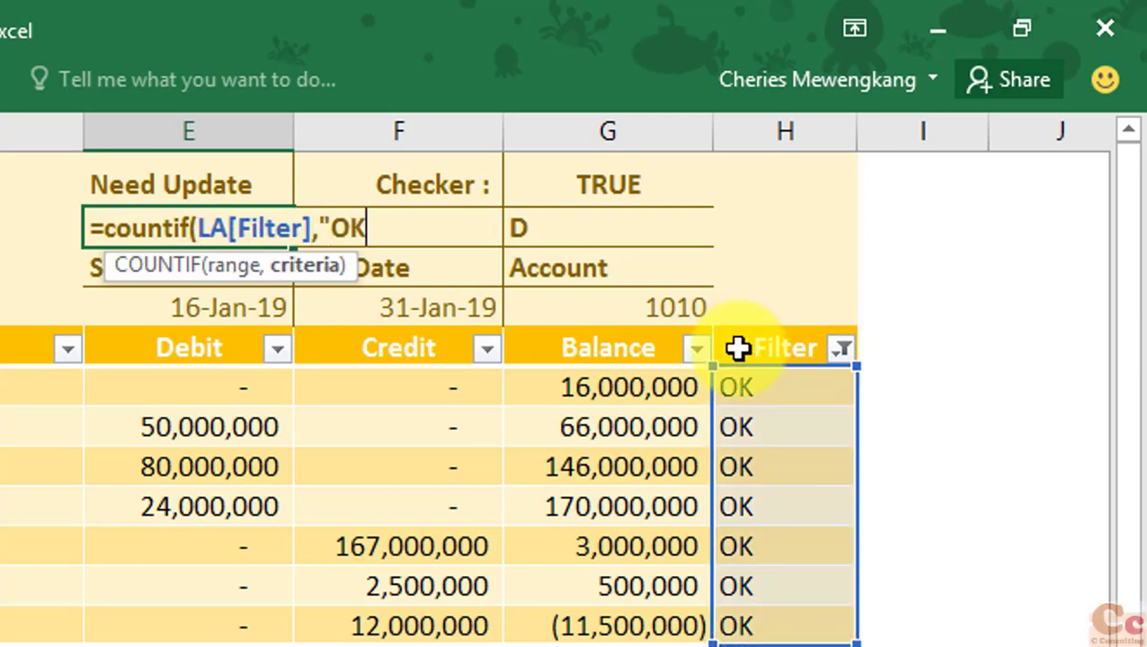
key(Return)
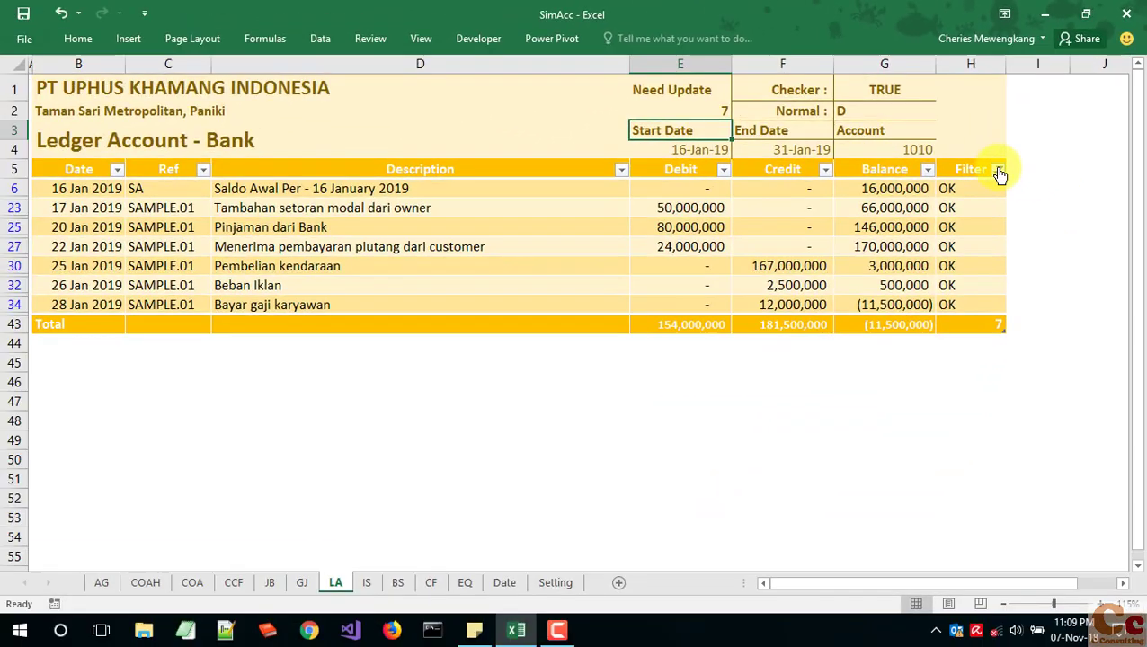
Step: Clear the Filter column filter, then reapply it with (Blanks) unchecked so only OK rows show
click(998, 170)
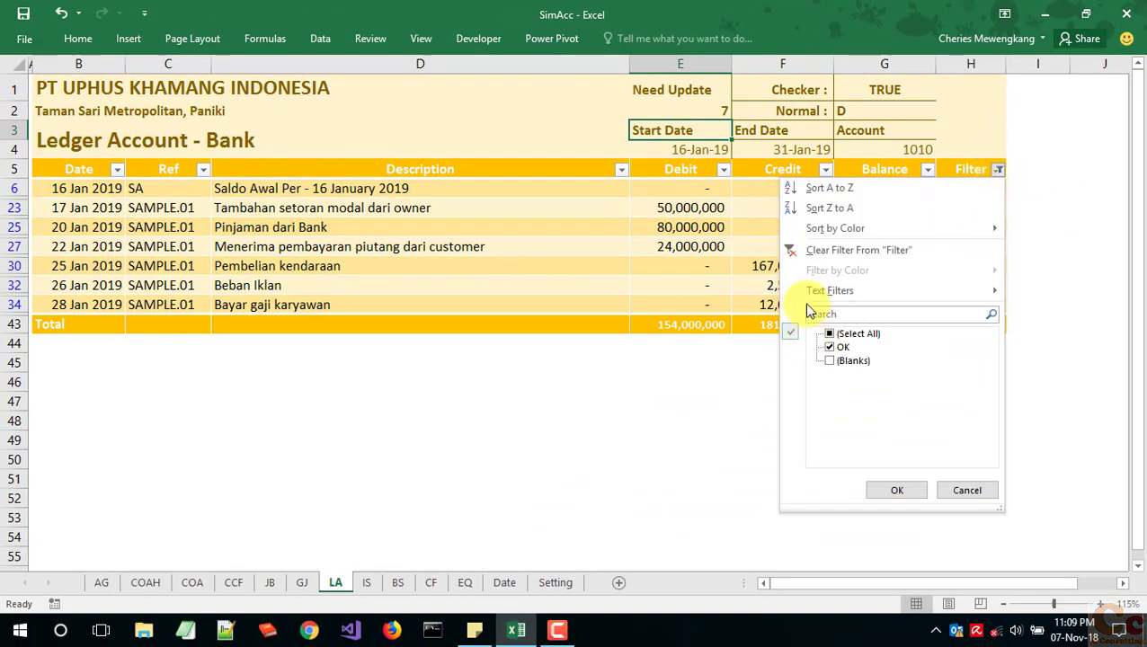
click(831, 250)
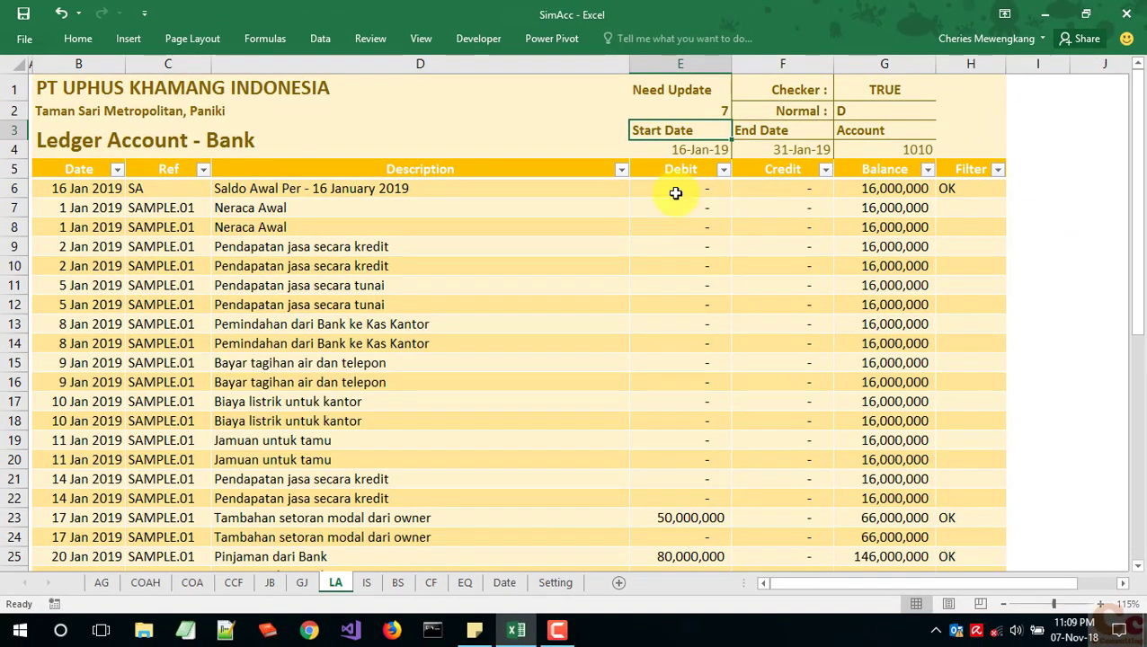
click(680, 108)
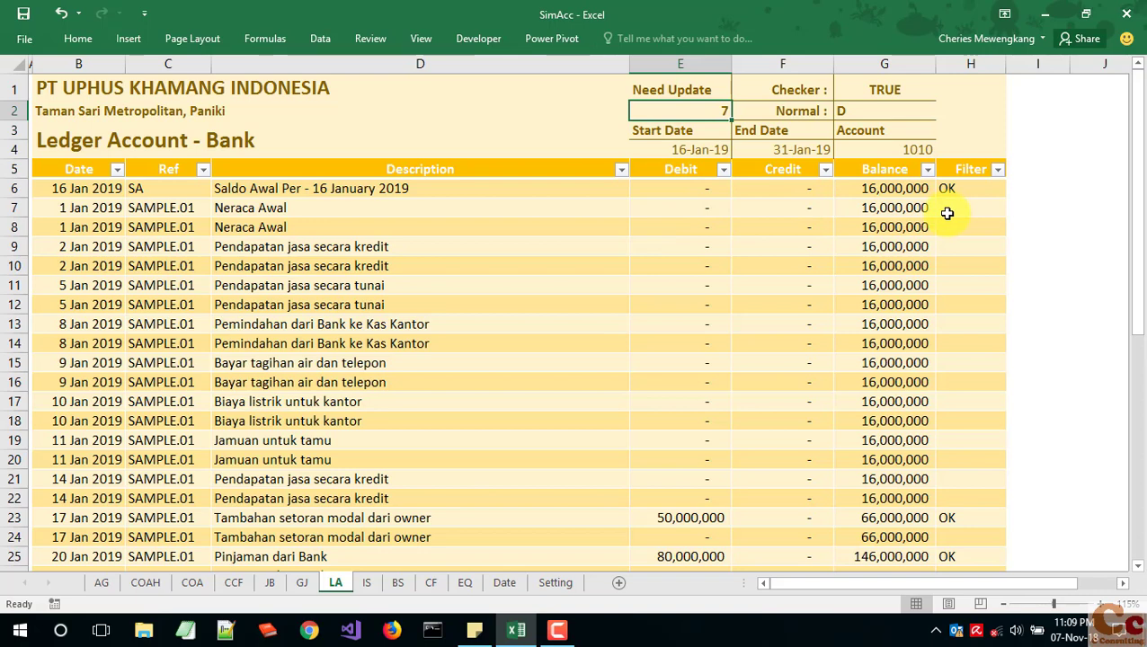
click(998, 170)
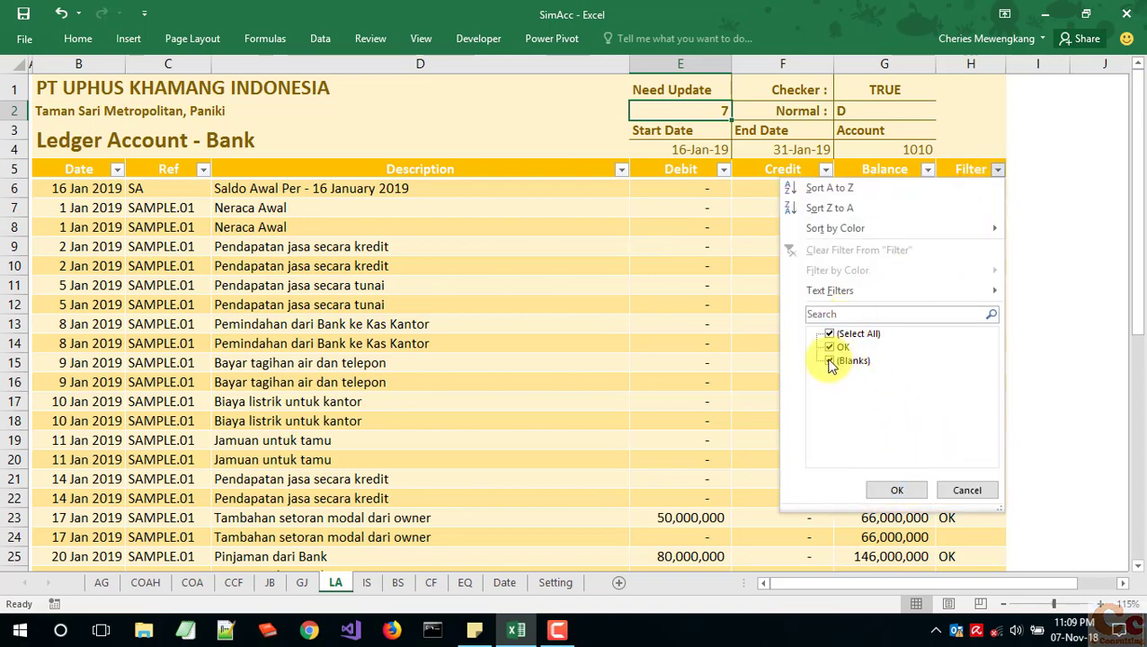
click(831, 360)
click(888, 486)
click(928, 363)
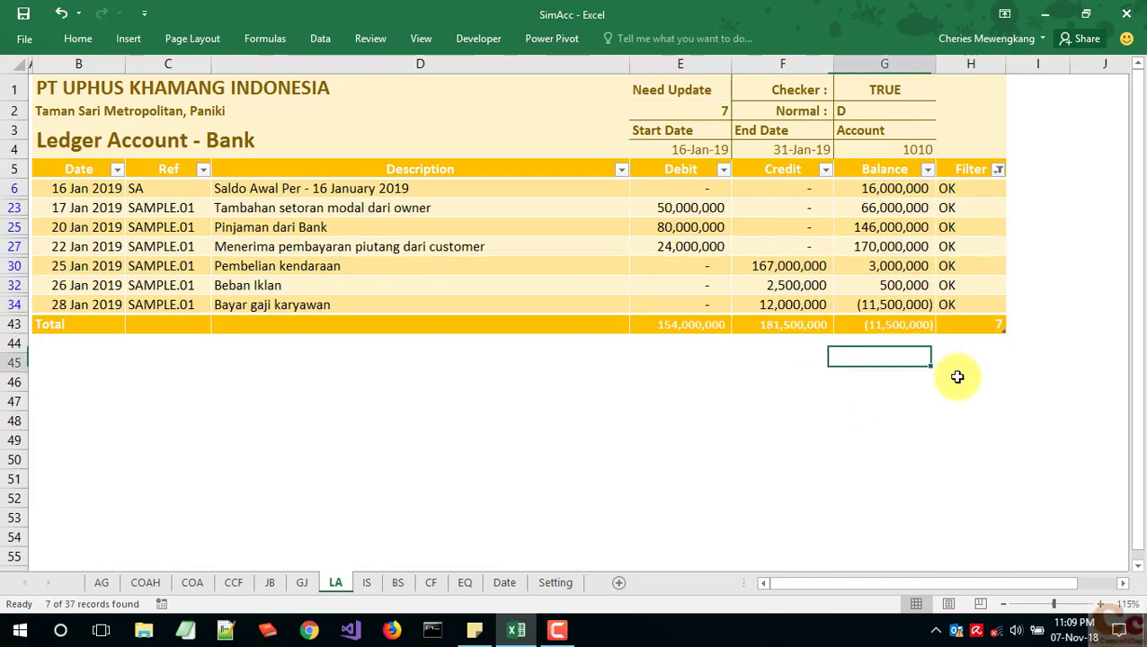
click(974, 368)
Step: In an empty cell below the ledger, enter =SUBTOTAL(3,LA[Filter]) to count visible Filter entries
key(Left)
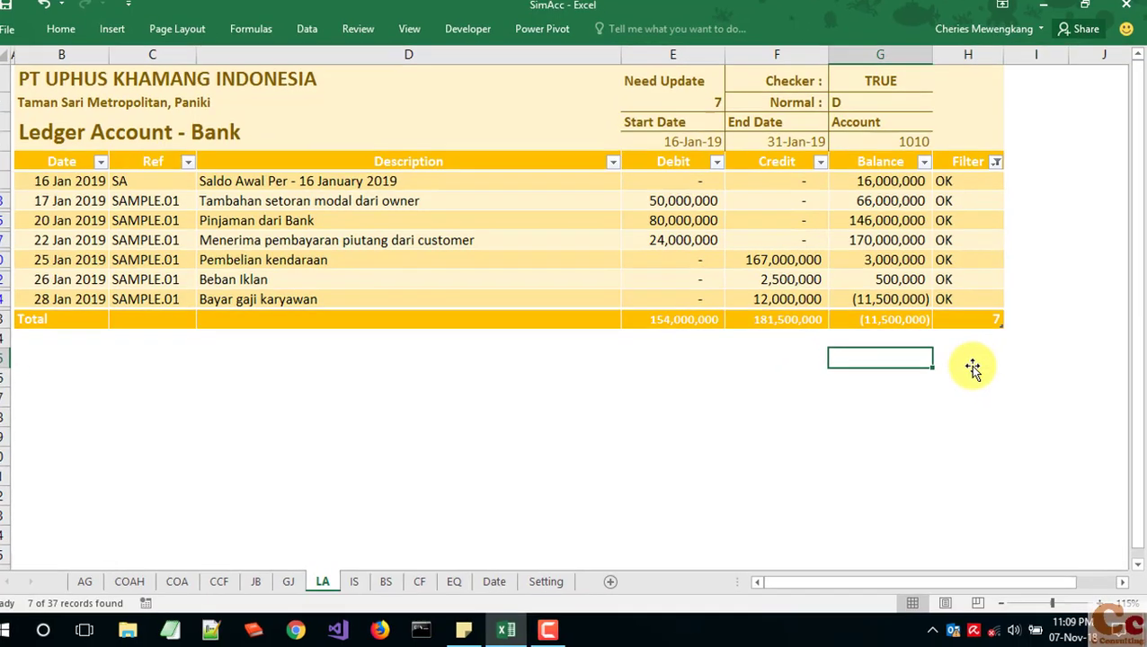
text(=count)
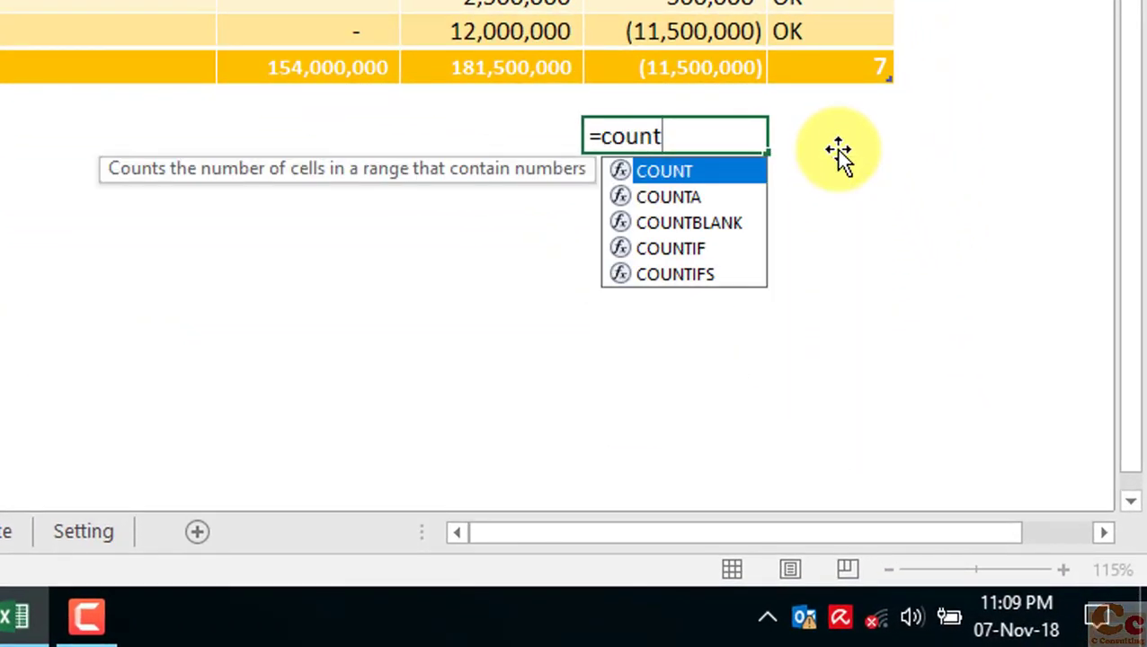
key(Down)
key(Tab)
key(BackSpace)
key(BackSpace)
key(BackSpace)
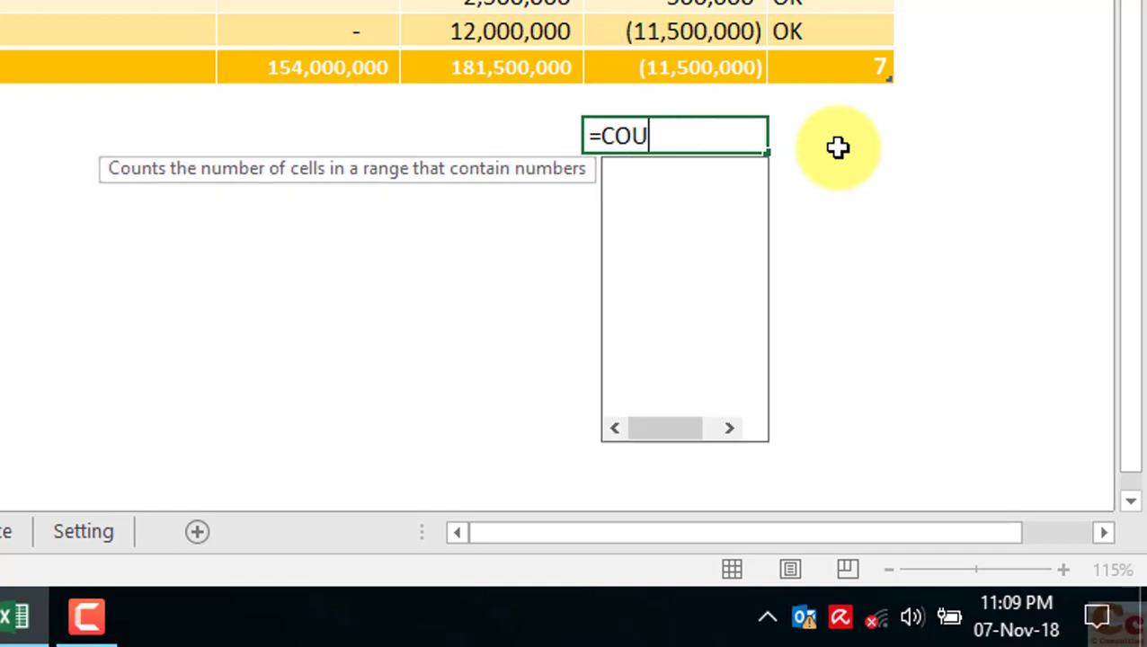
key(BackSpace)
key(BackSpace)
key(BackSpace)
text(sub)
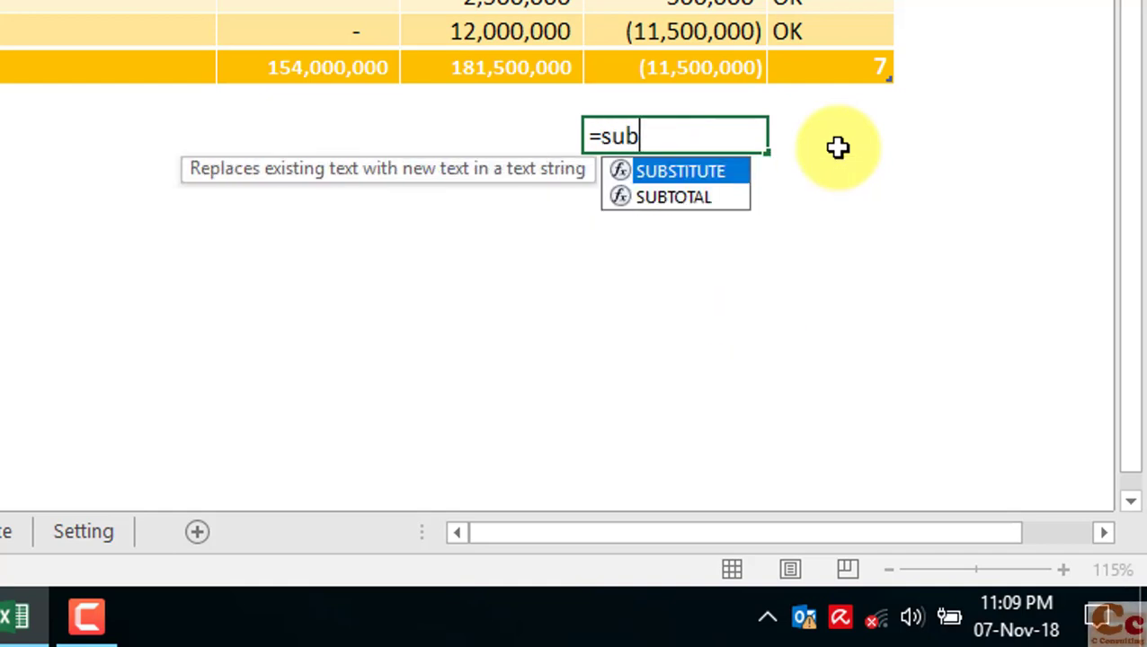
key(Down)
key(Tab)
key(Down)
key(Down)
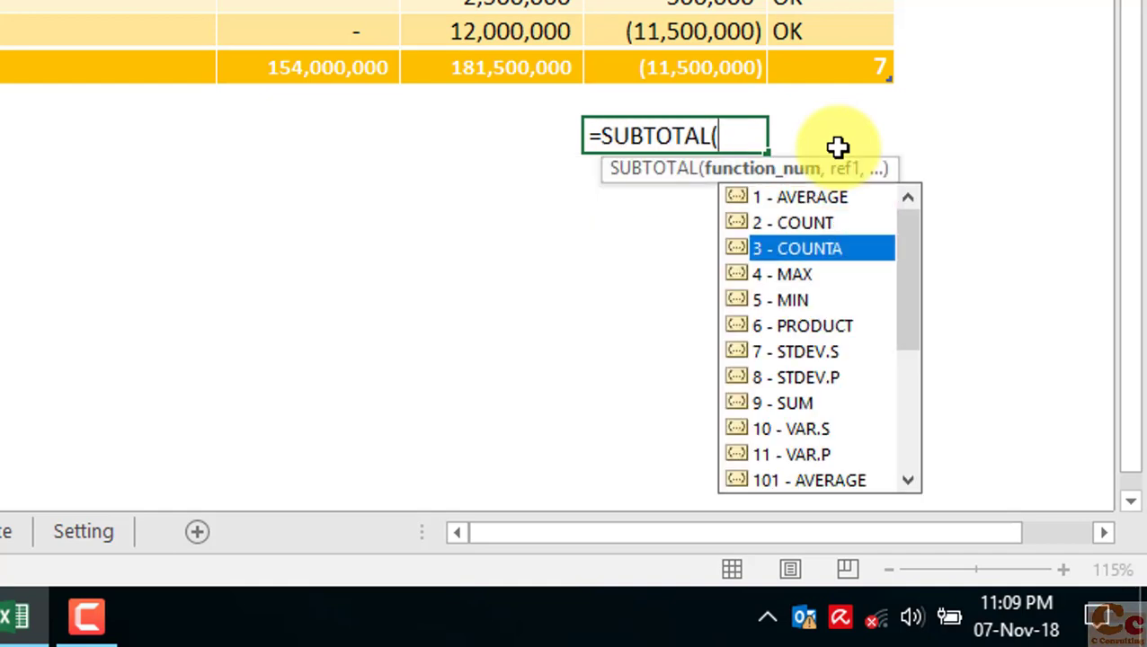
key(Tab)
text(,)
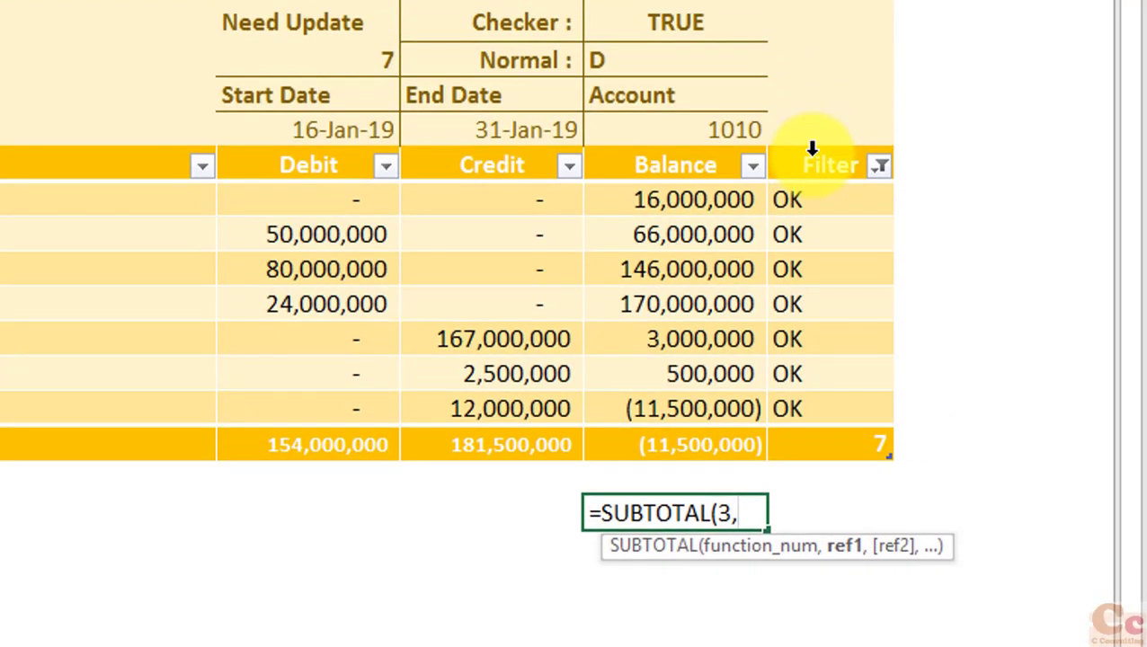
click(812, 151)
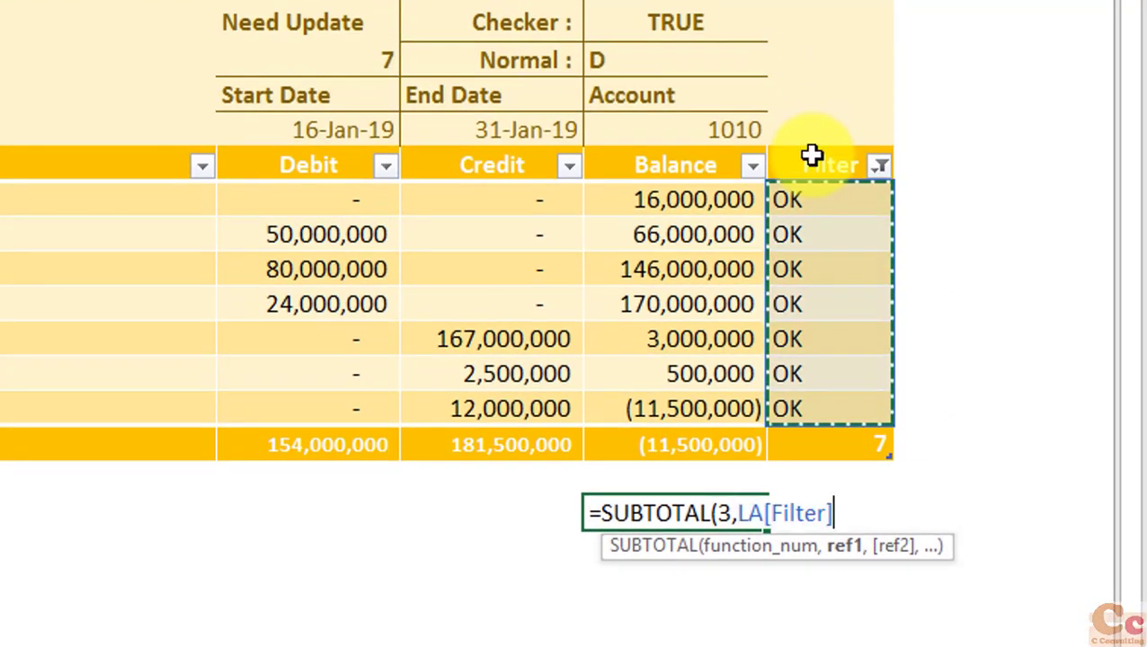
key(Return)
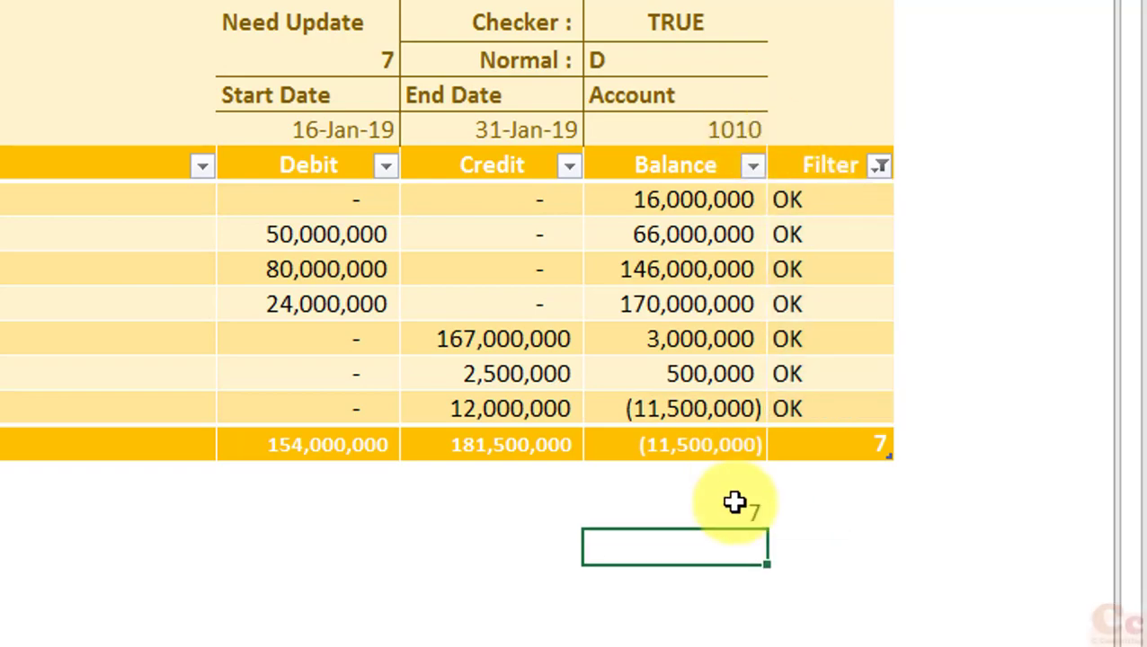
click(727, 510)
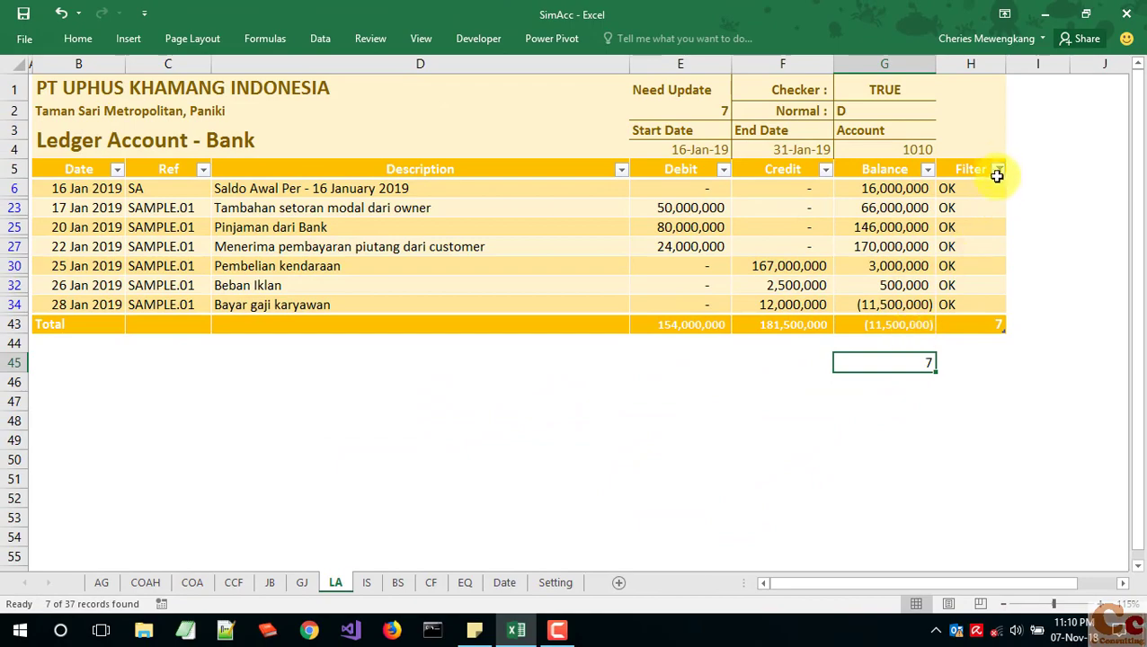
Step: Clear the Filter column's filter so the SUBTOTAL count shows 37 for all rows
click(998, 170)
click(817, 252)
scroll(834, 353, down, 10)
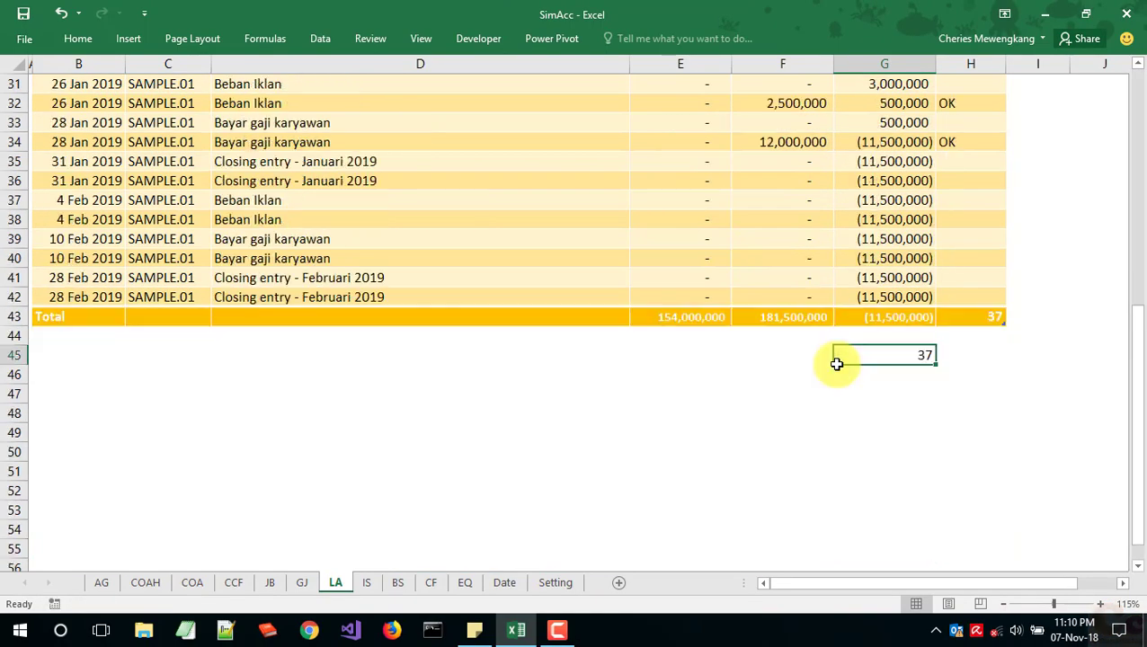
scroll(890, 297, down, 3)
scroll(890, 323, up, 3)
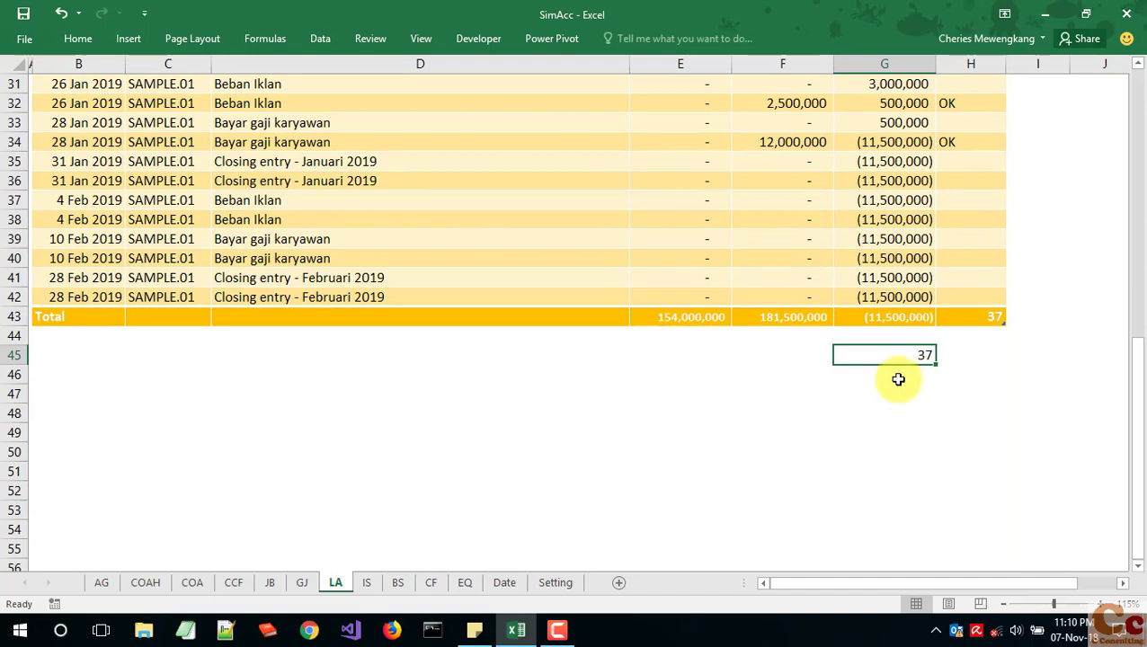
Step: Copy the SUBTOTAL(3,LA[Filter]) expression out of the helper cell's formula
double_click(892, 355)
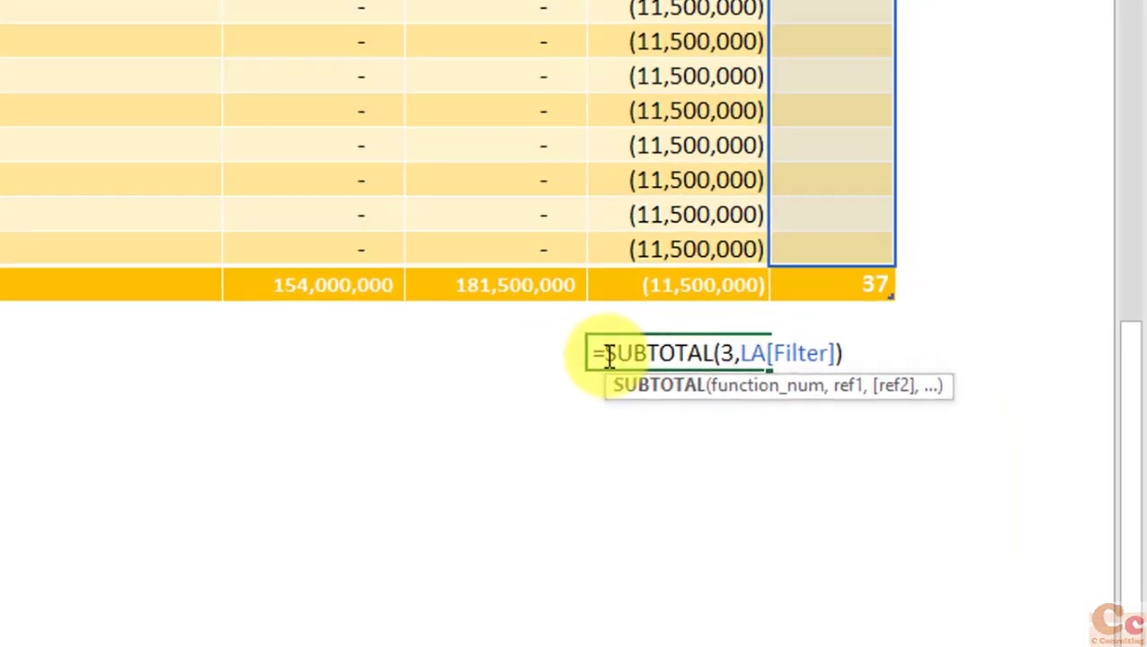
drag(843, 355, 1053, 356)
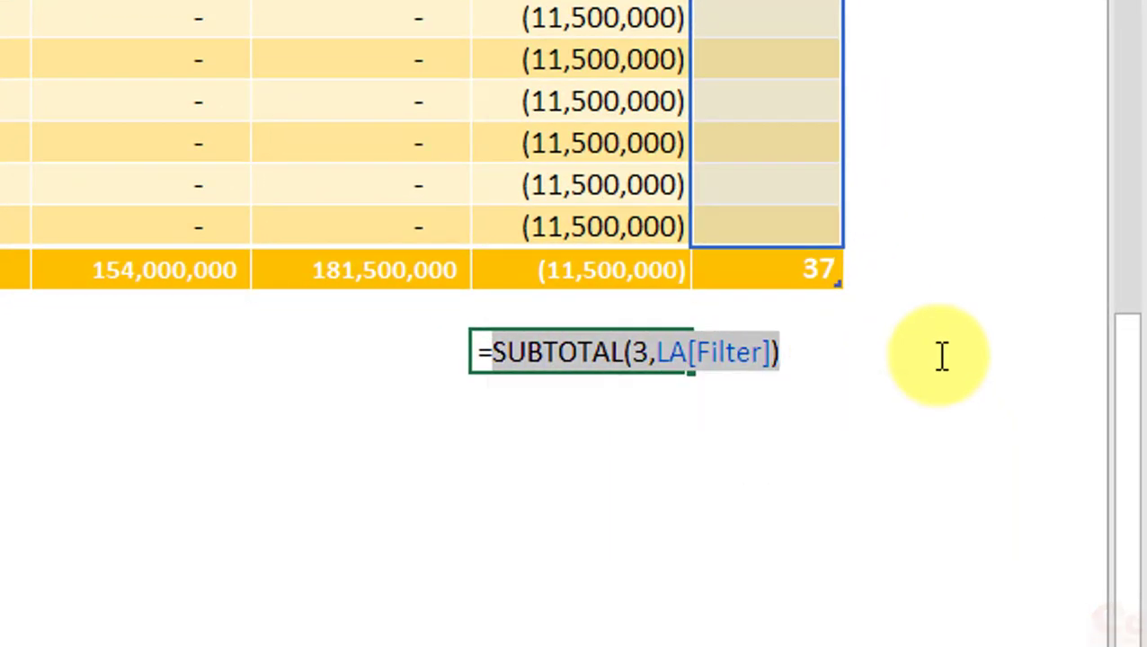
key(ctrl+c)
key(Escape)
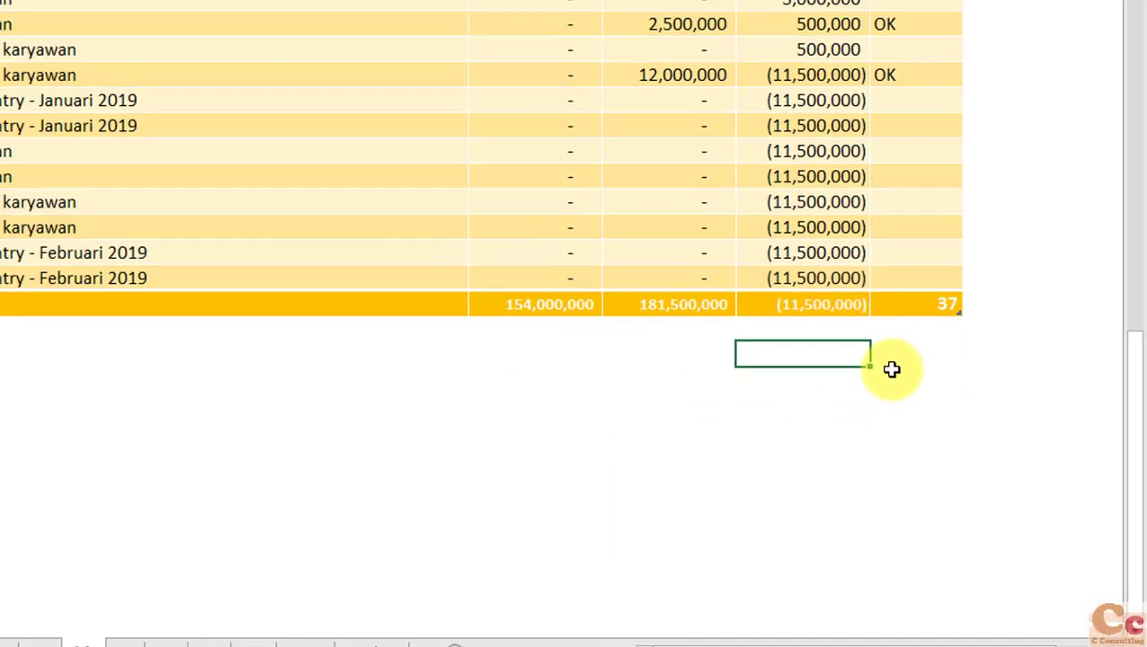
Step: Append =SUBTOTAL(3,LA[Filter]) to the Need Update COUNTIF formula, which now shows FALSE
scroll(891, 369, up, 15)
double_click(727, 117)
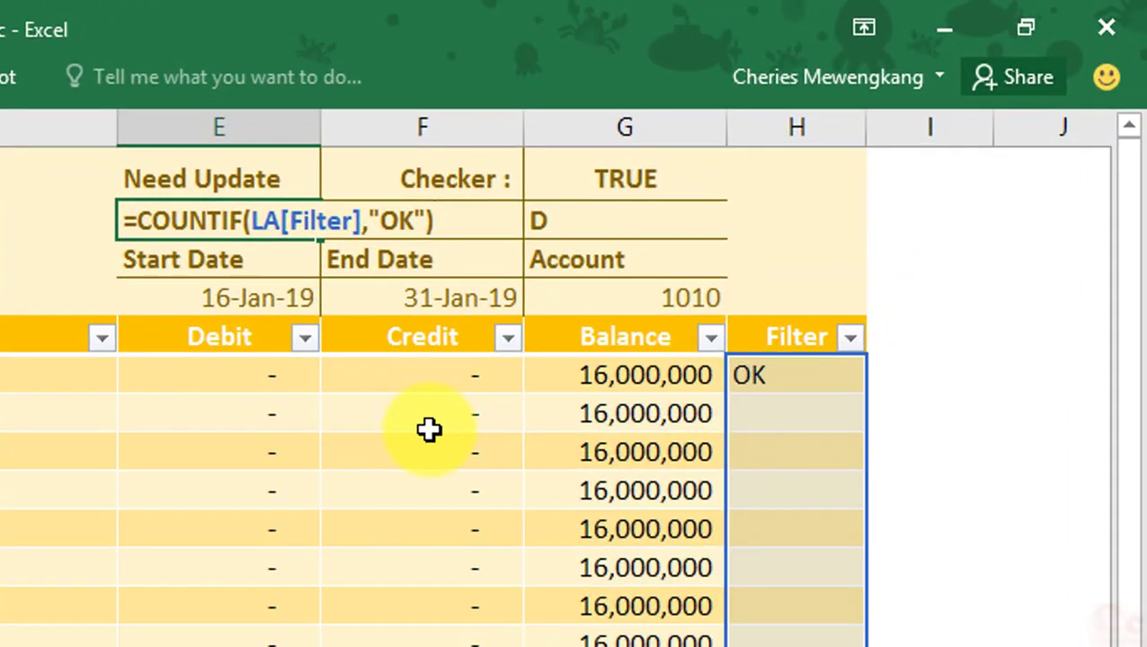
key(ctrl+v)
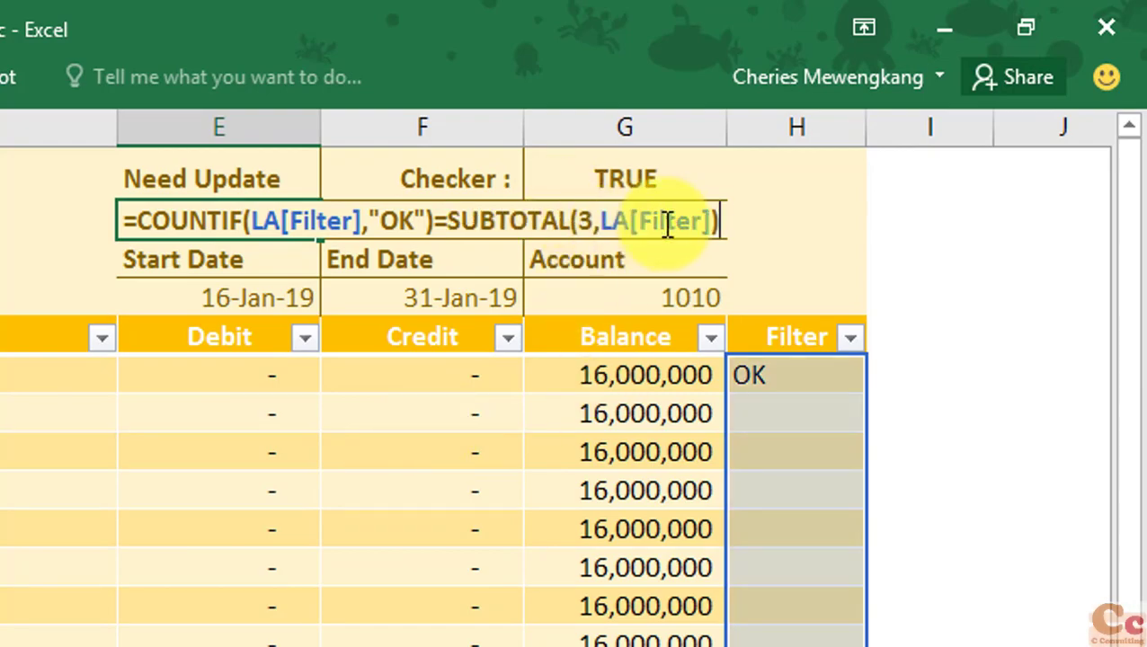
key(Return)
scroll(809, 361, down, 5)
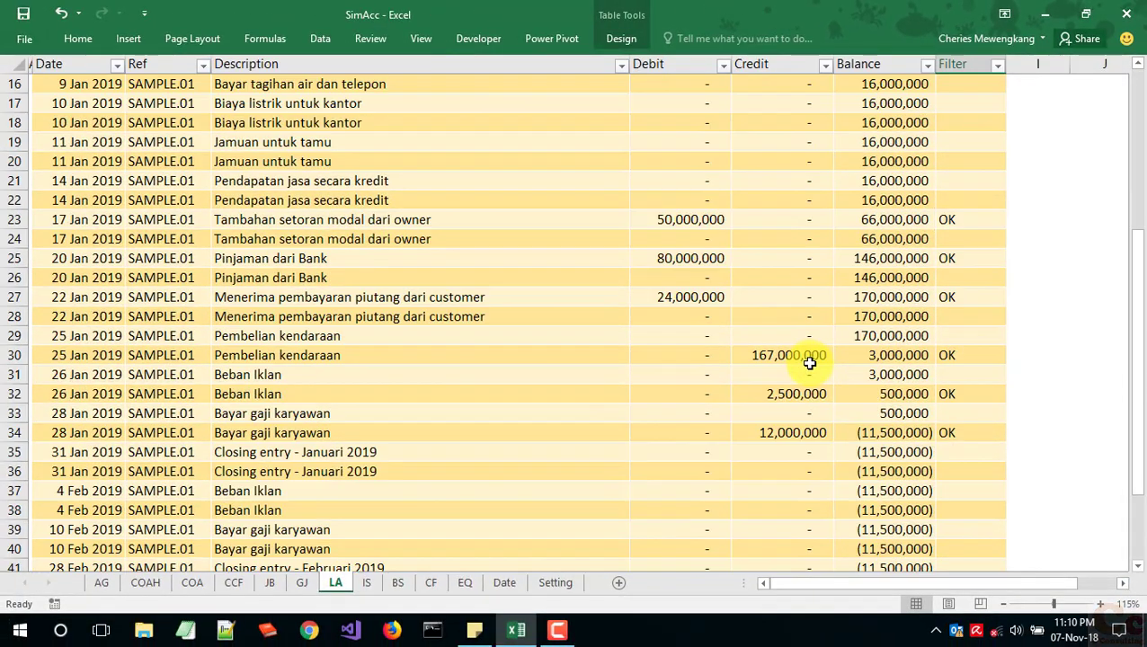
scroll(809, 360, up, 5)
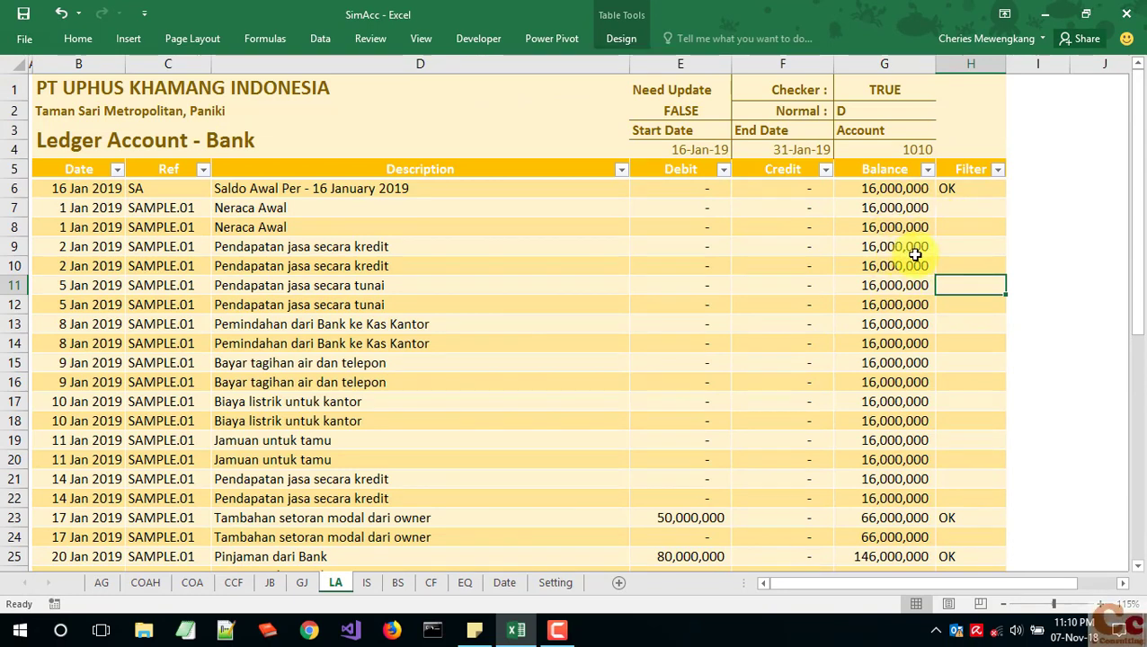
click(670, 109)
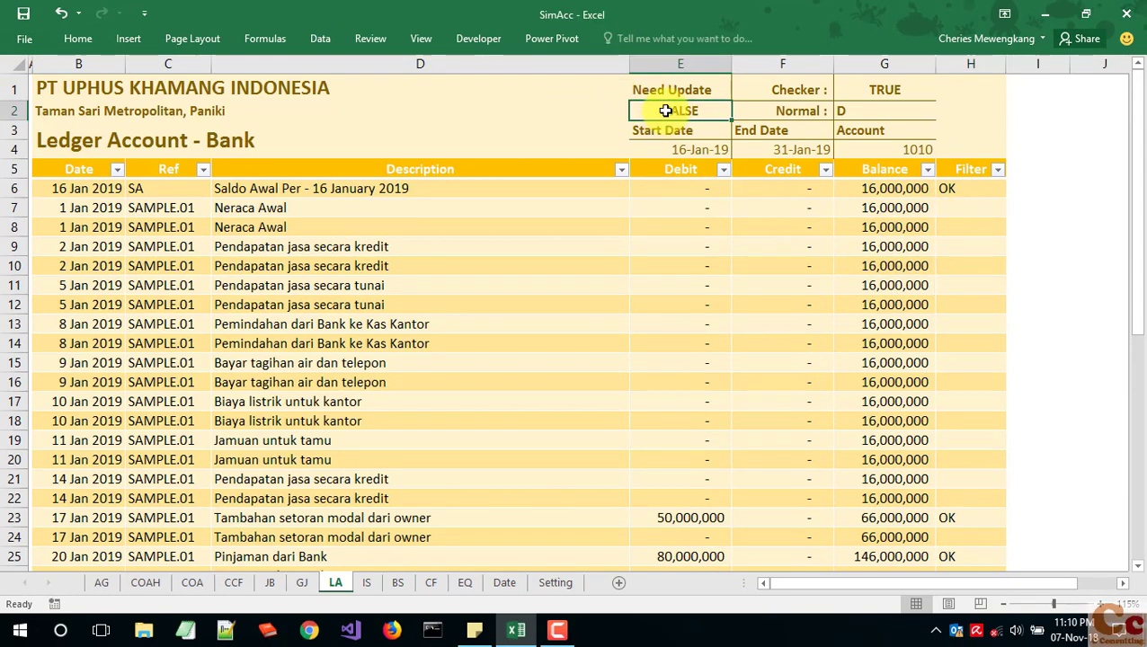
Step: Filter the ledger's Filter column to show only OK rows
click(998, 170)
click(833, 360)
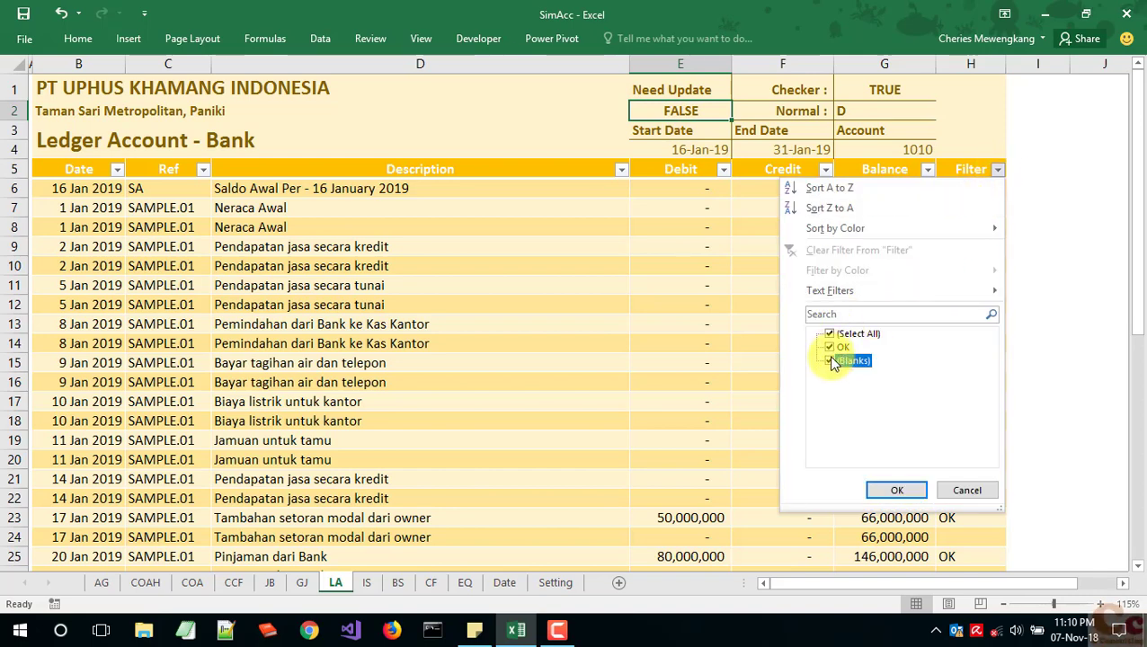
click(889, 496)
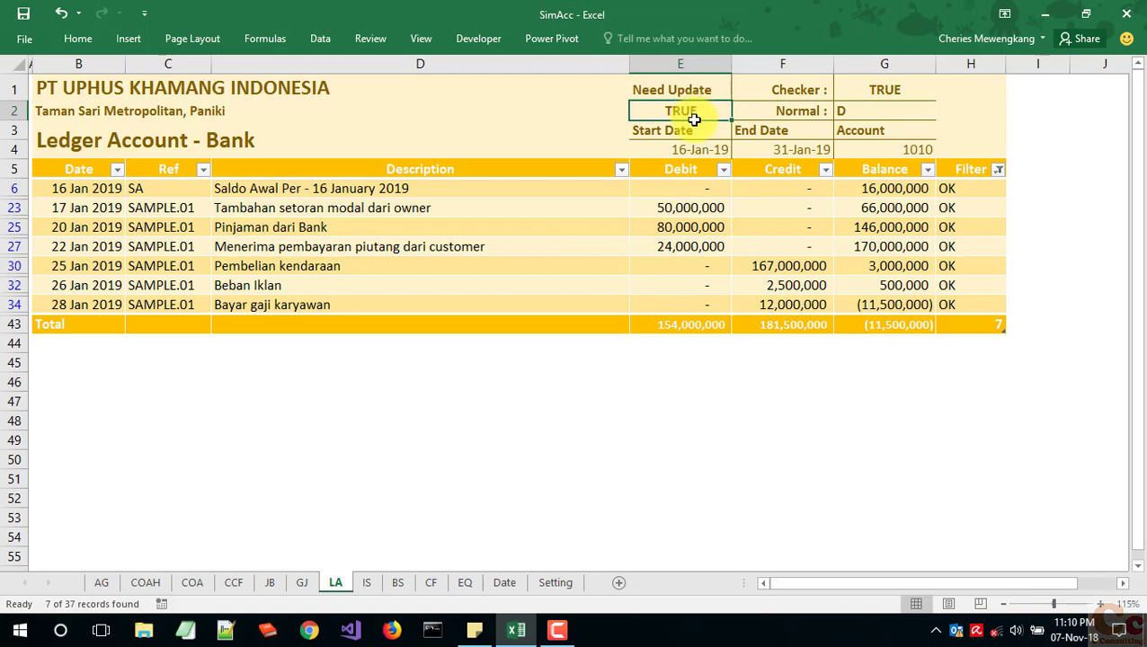
Step: Change the Start Date to 01-Jan-19
click(694, 150)
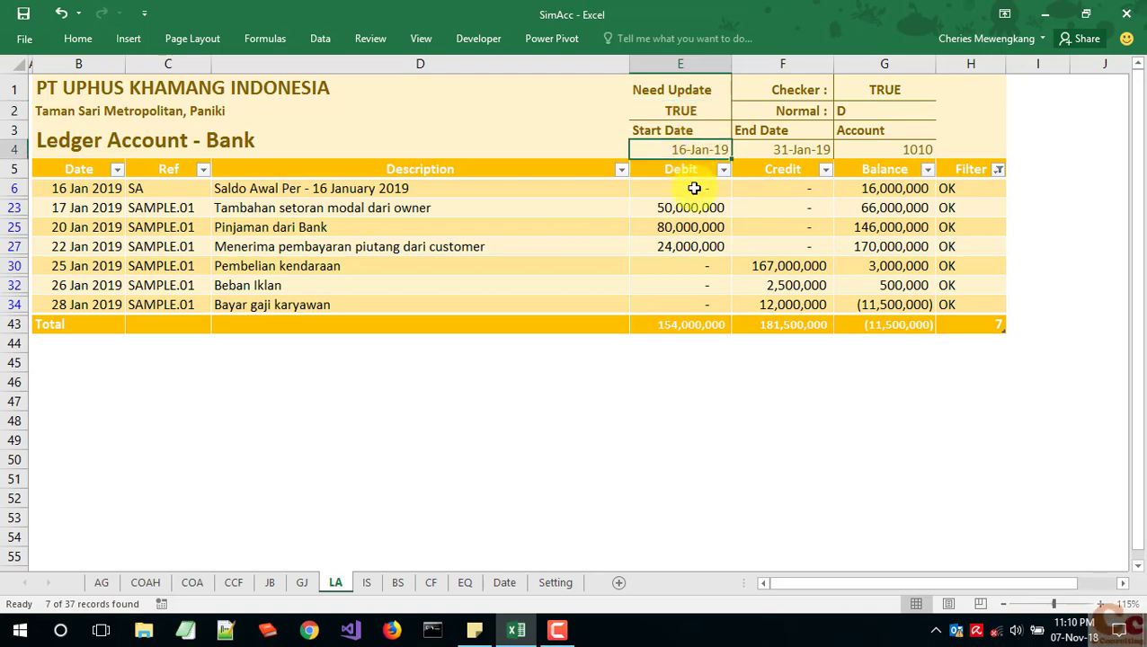
text(1jan)
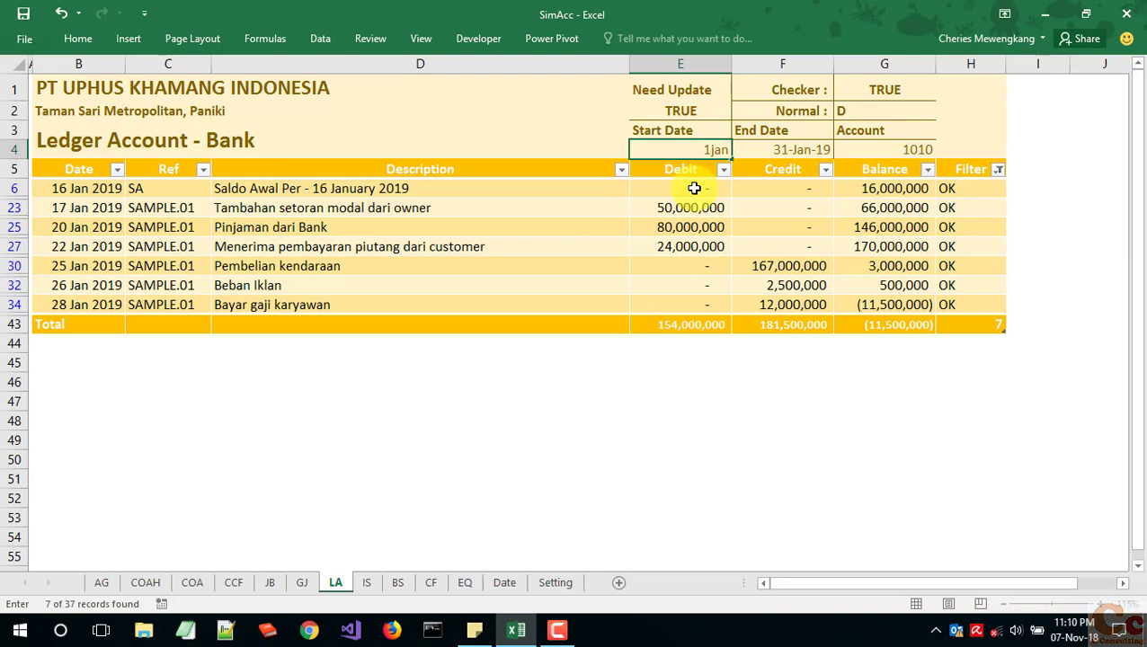
text(2019)
key(Return)
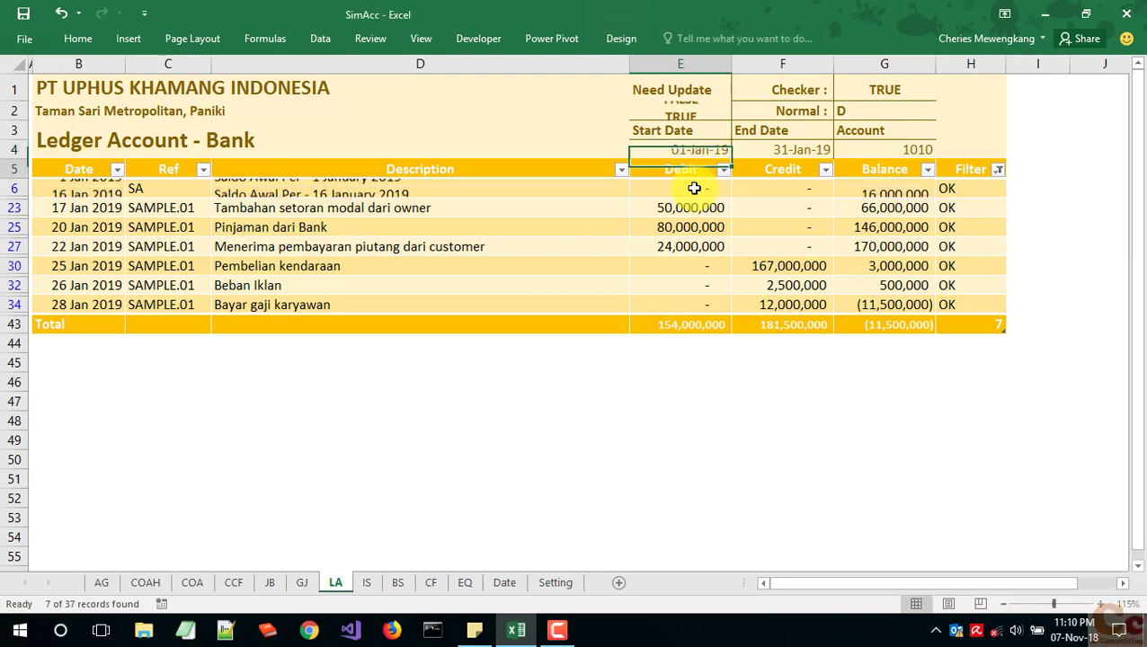
click(738, 250)
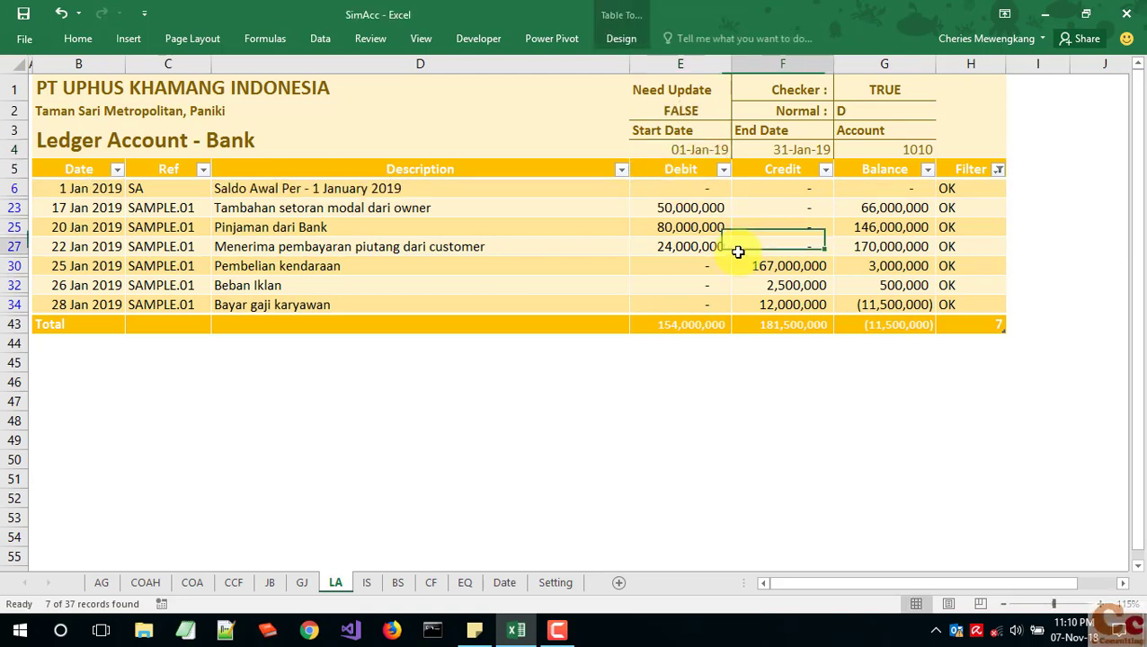
click(661, 111)
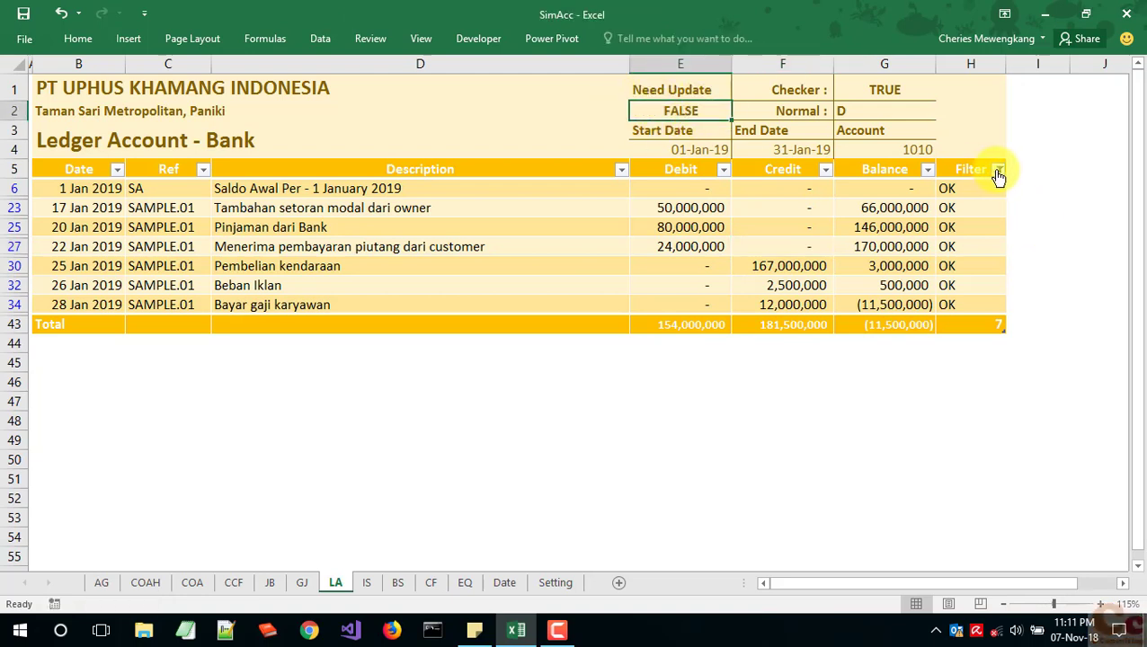
Step: Reapply the OK filter so nine rows show and Need Update reads TRUE
click(998, 170)
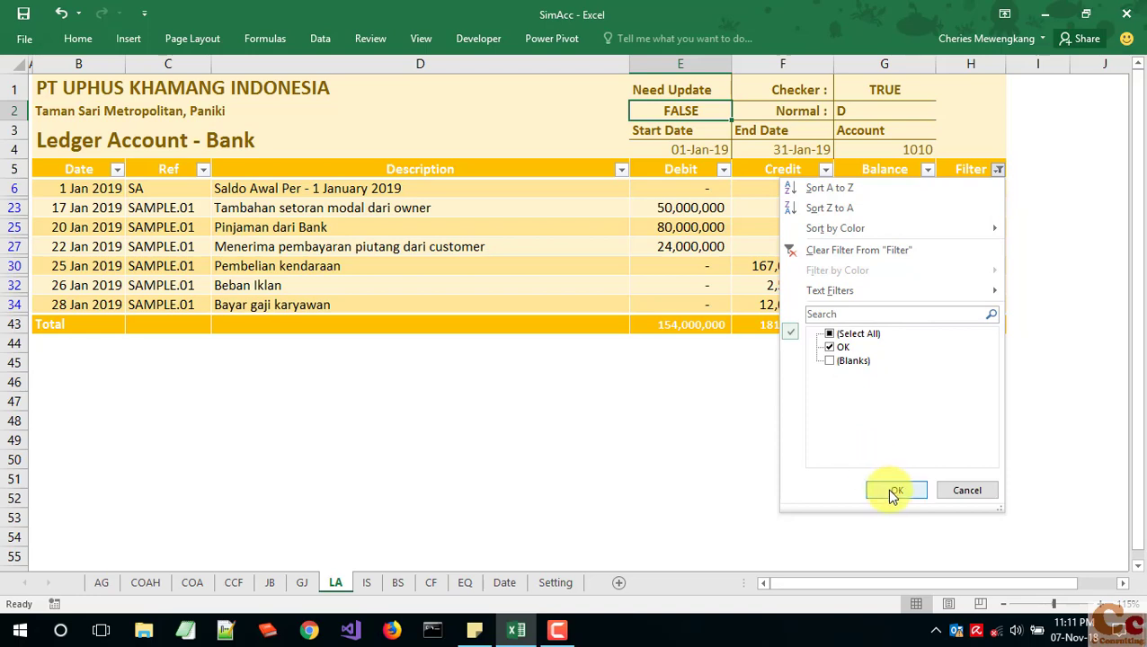
click(895, 490)
click(756, 285)
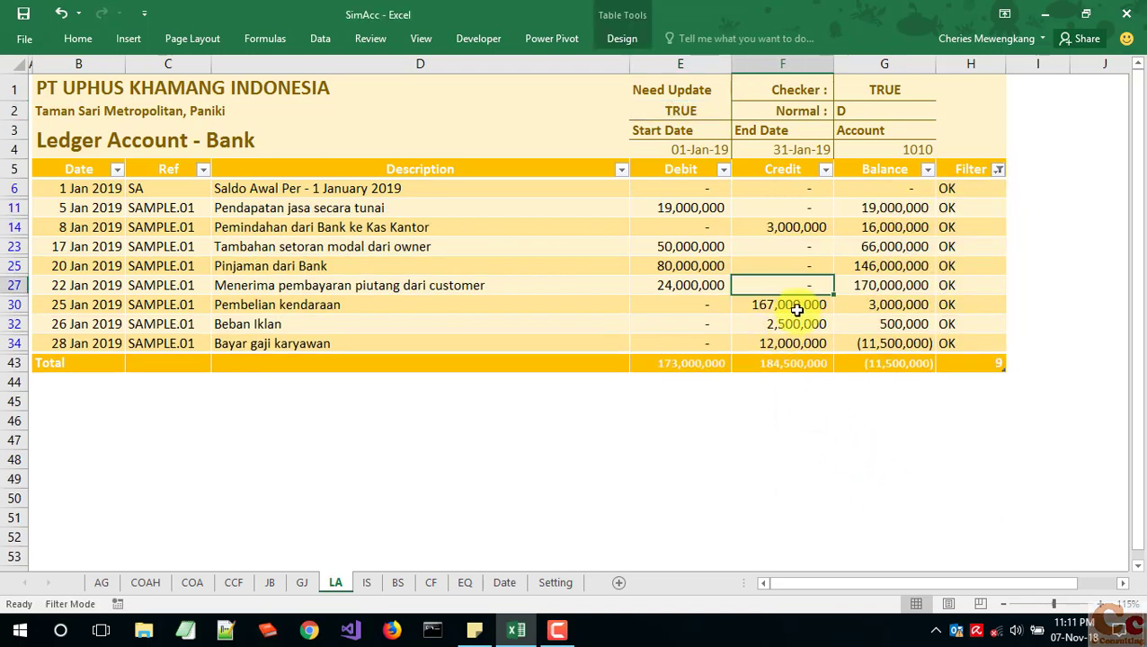
click(679, 99)
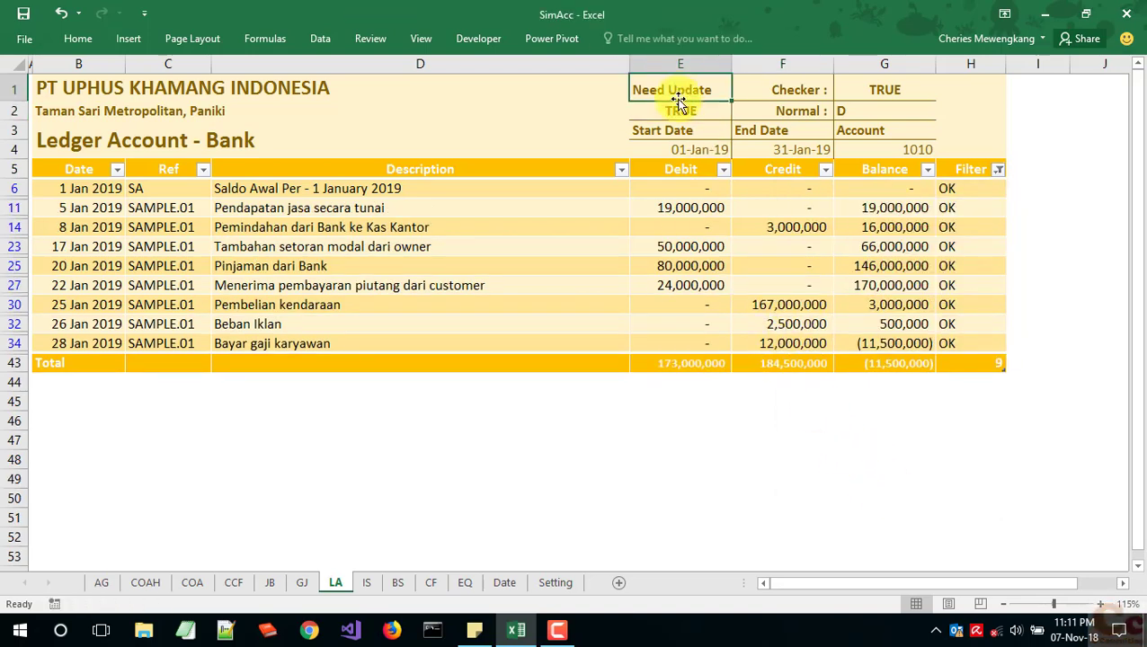
Step: Add a bottom border under the Need Update label via Format Cells
key(ctrl+1)
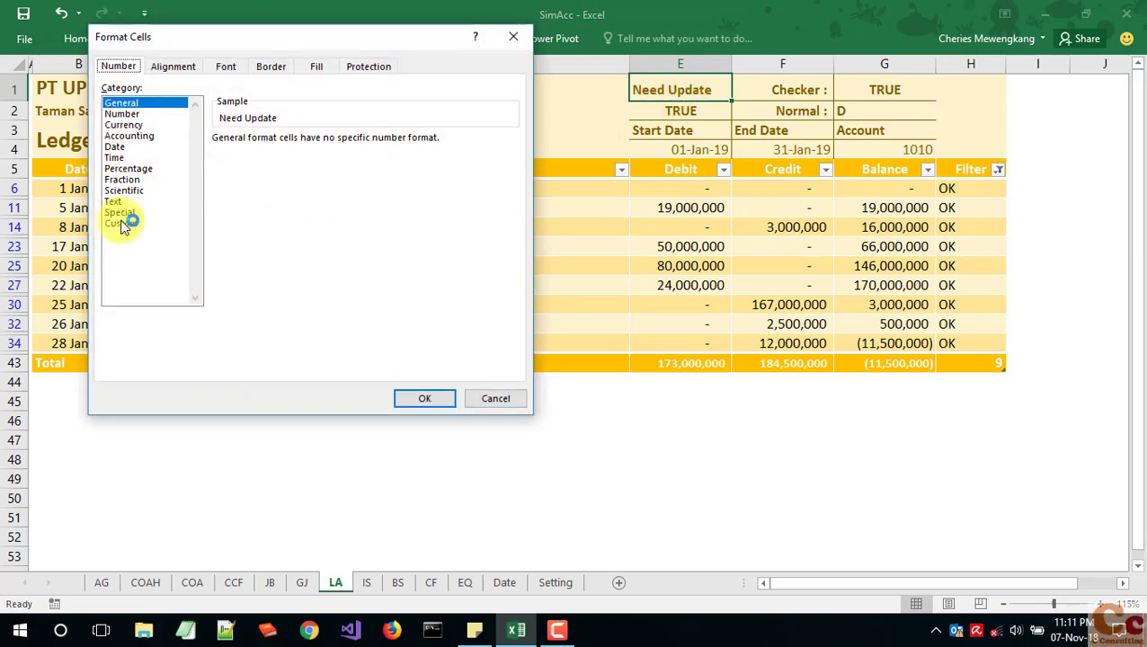
key(ctrl+Tab)
key(ctrl+Tab)
key(ctrl+Tab)
click(242, 241)
click(402, 403)
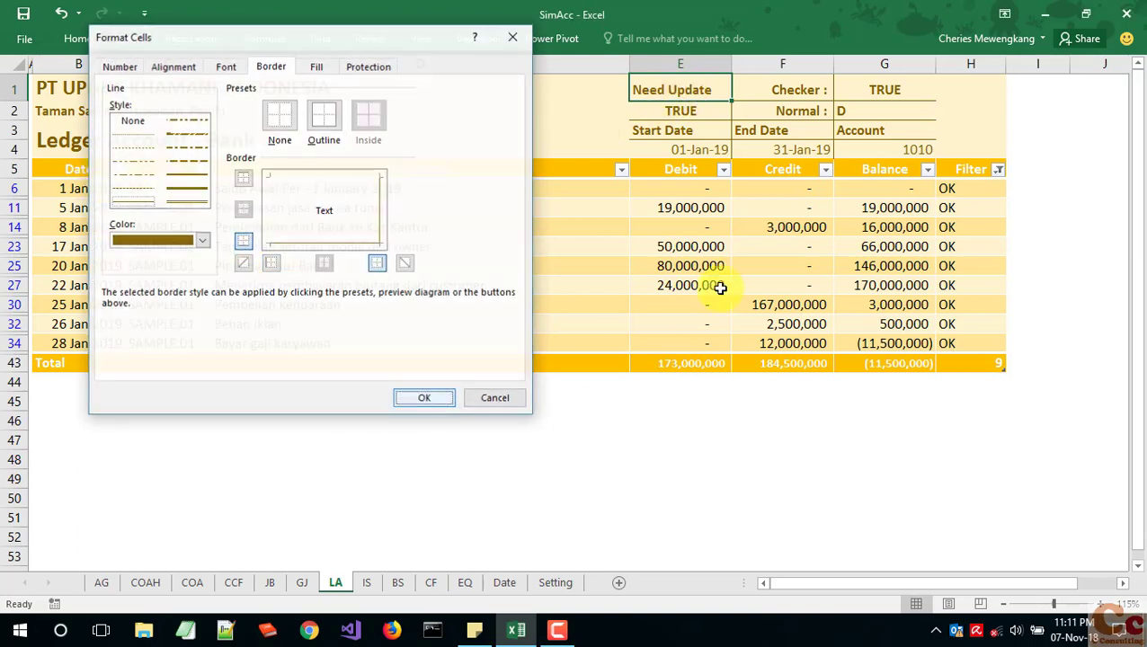
click(760, 231)
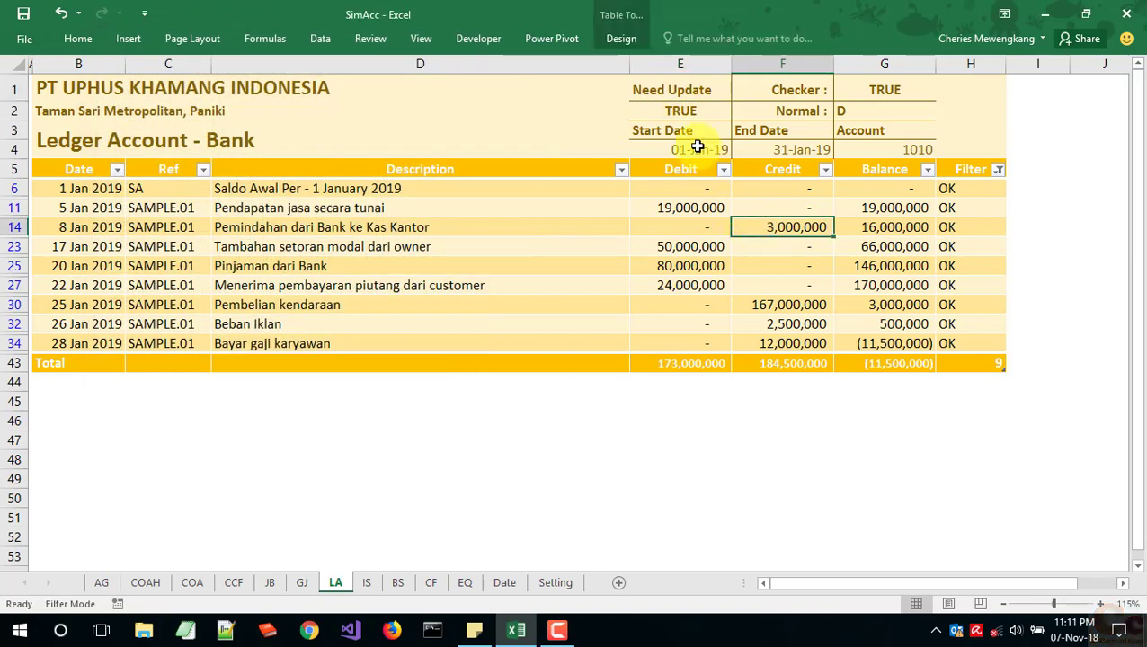
Step: Give the Need Update and Checker TRUE cells a light pink fill
click(683, 112)
ctrl+click(884, 87)
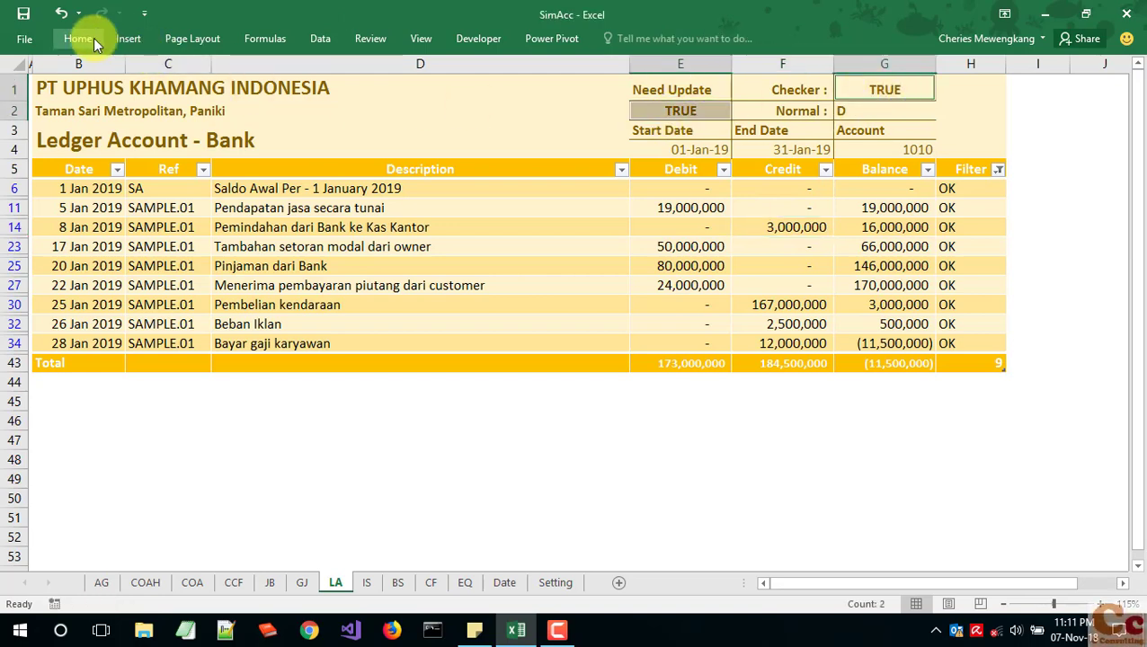
double_click(94, 38)
click(686, 188)
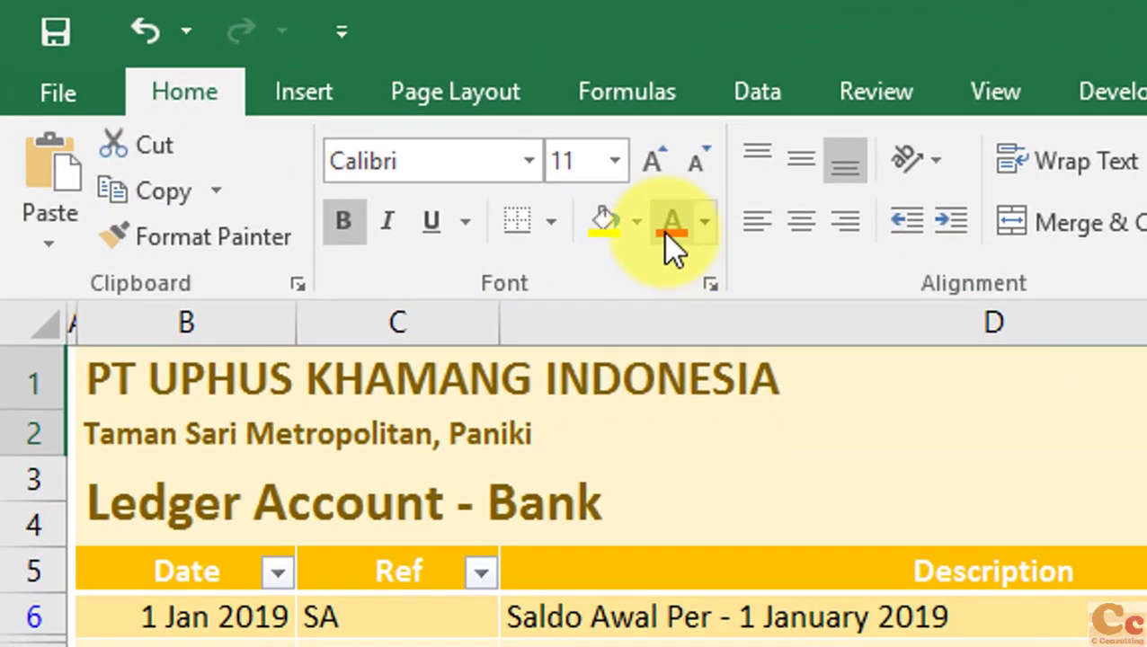
click(268, 94)
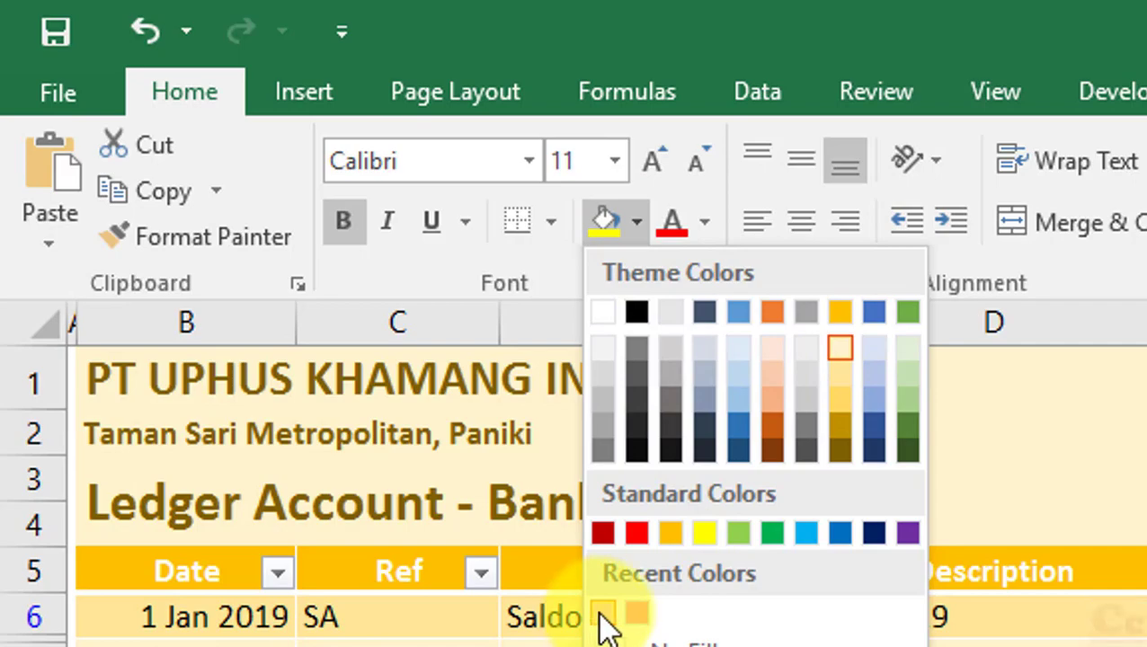
click(604, 614)
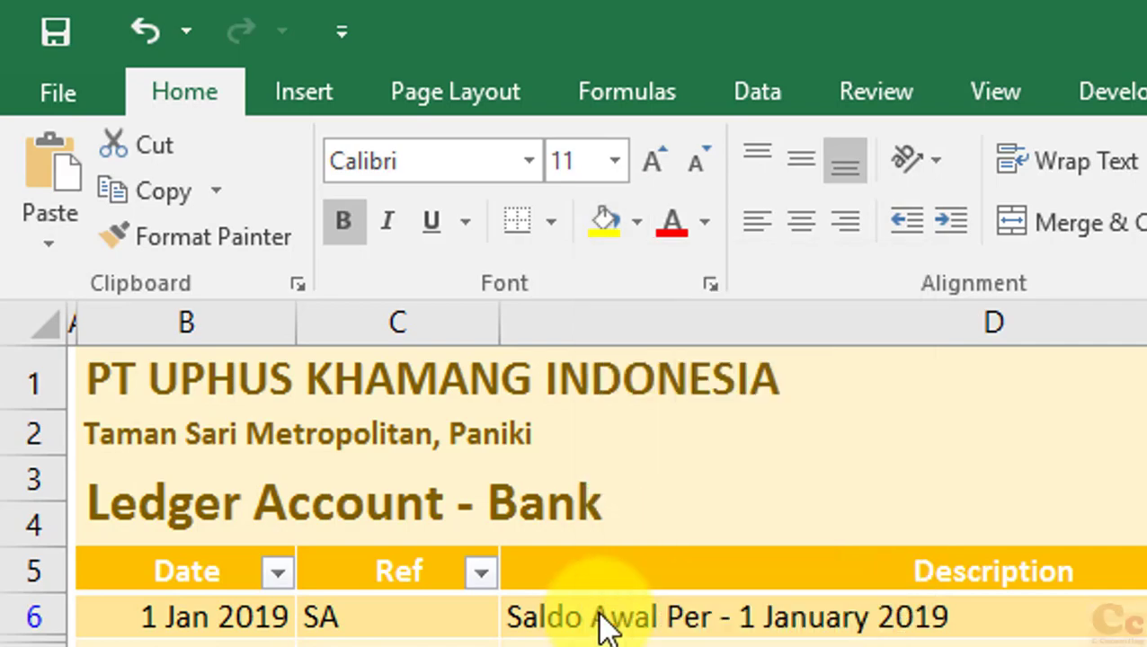
click(709, 221)
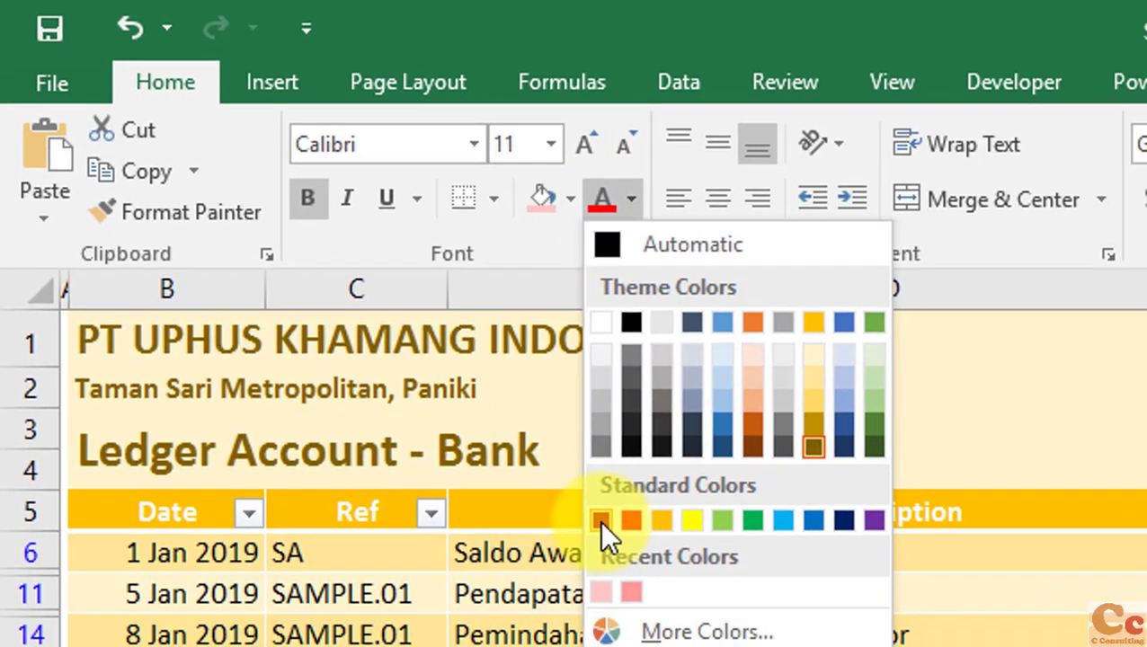
Step: Make the TRUE text red, then add an Equal To TRUE rule with Green Fill and Dark Green Text
click(692, 578)
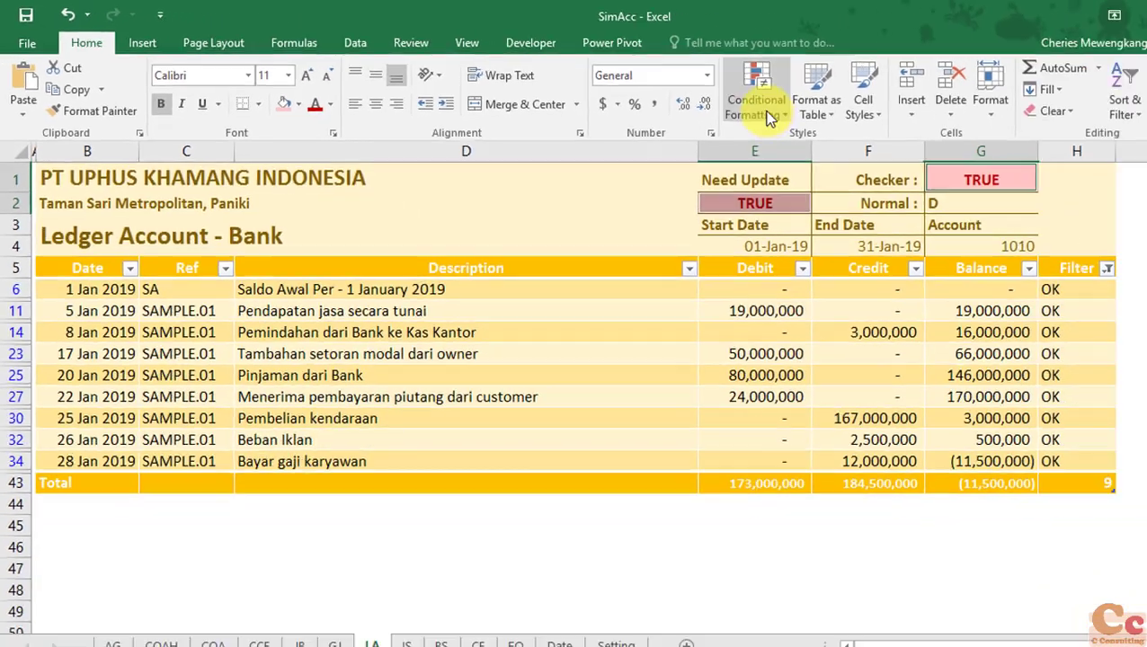
click(763, 106)
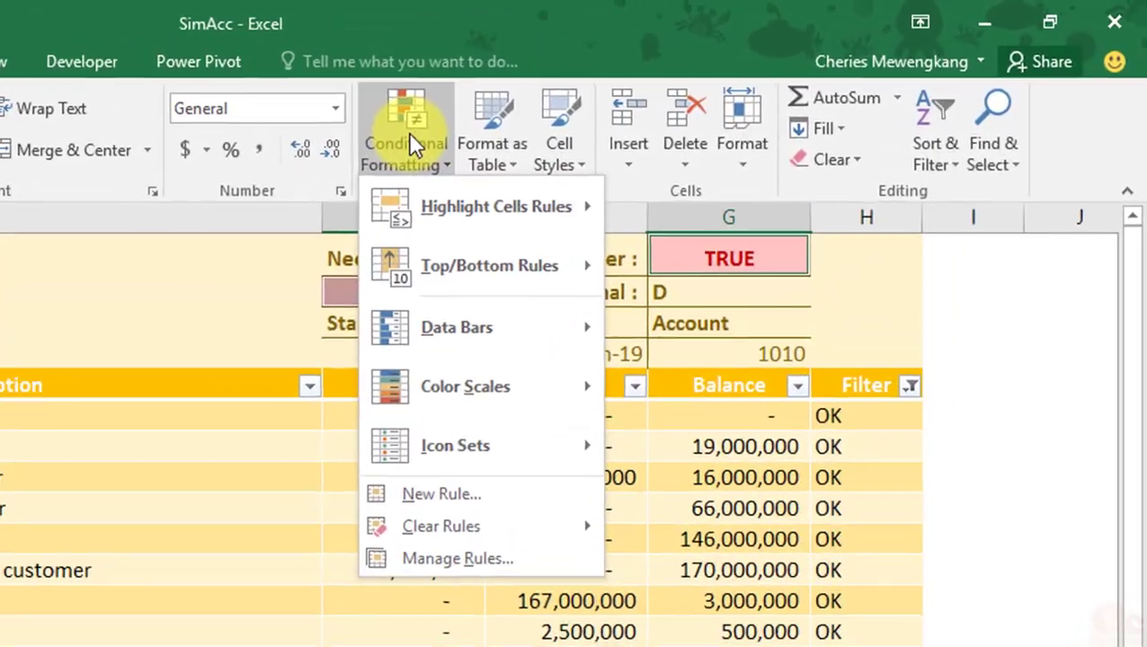
mouse_move(477, 215)
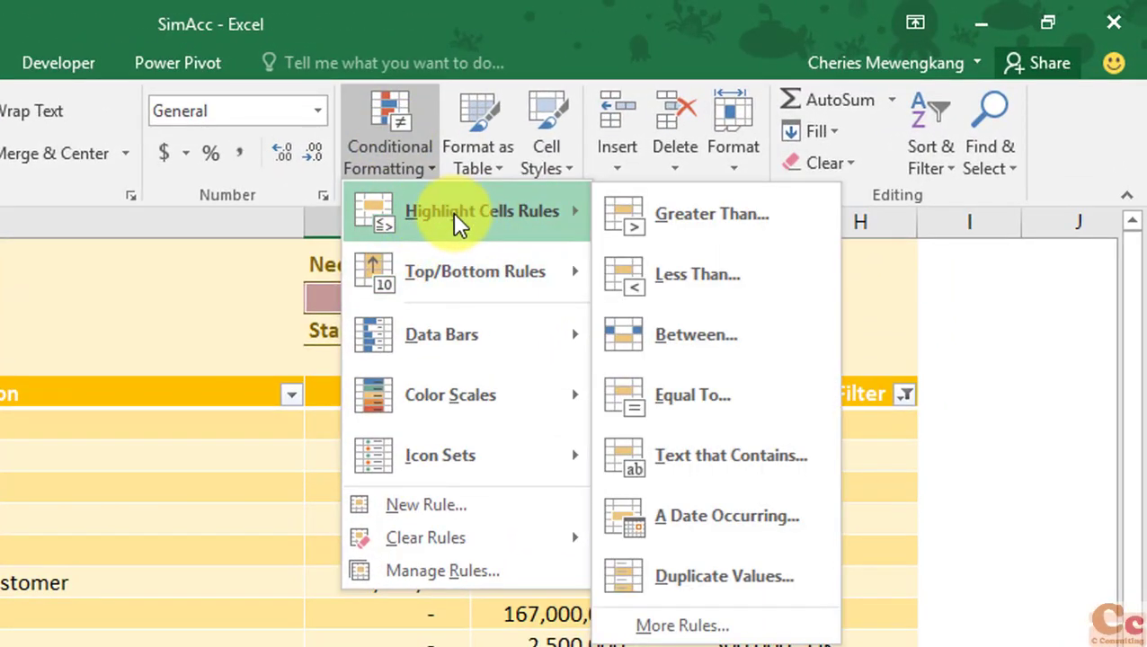
click(691, 397)
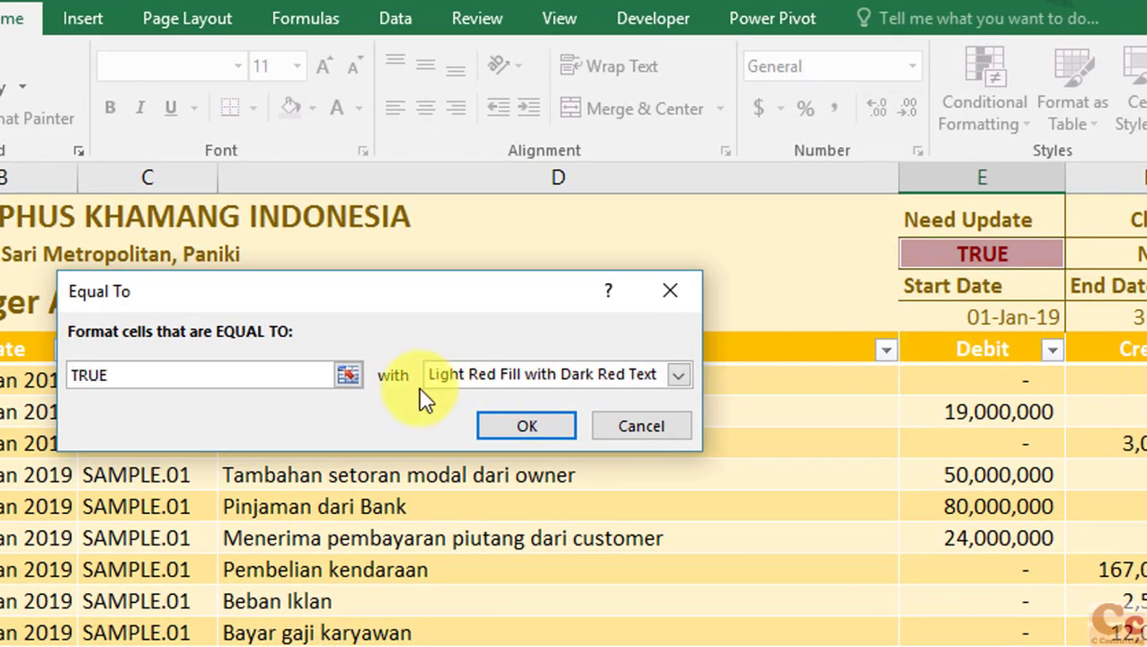
click(680, 376)
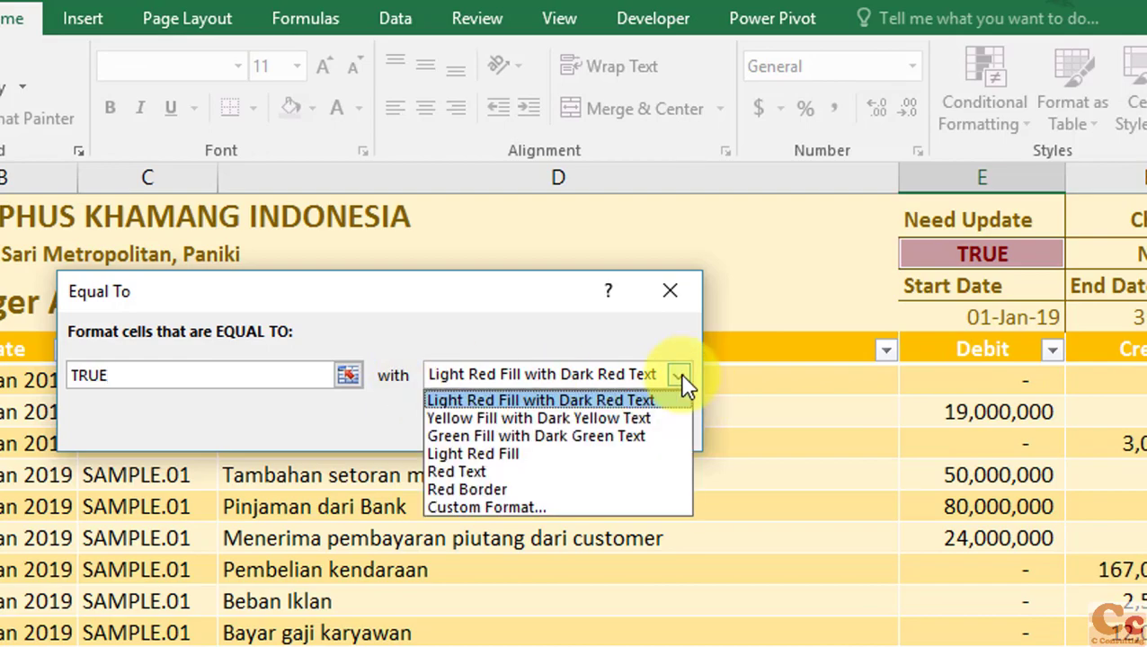
click(499, 435)
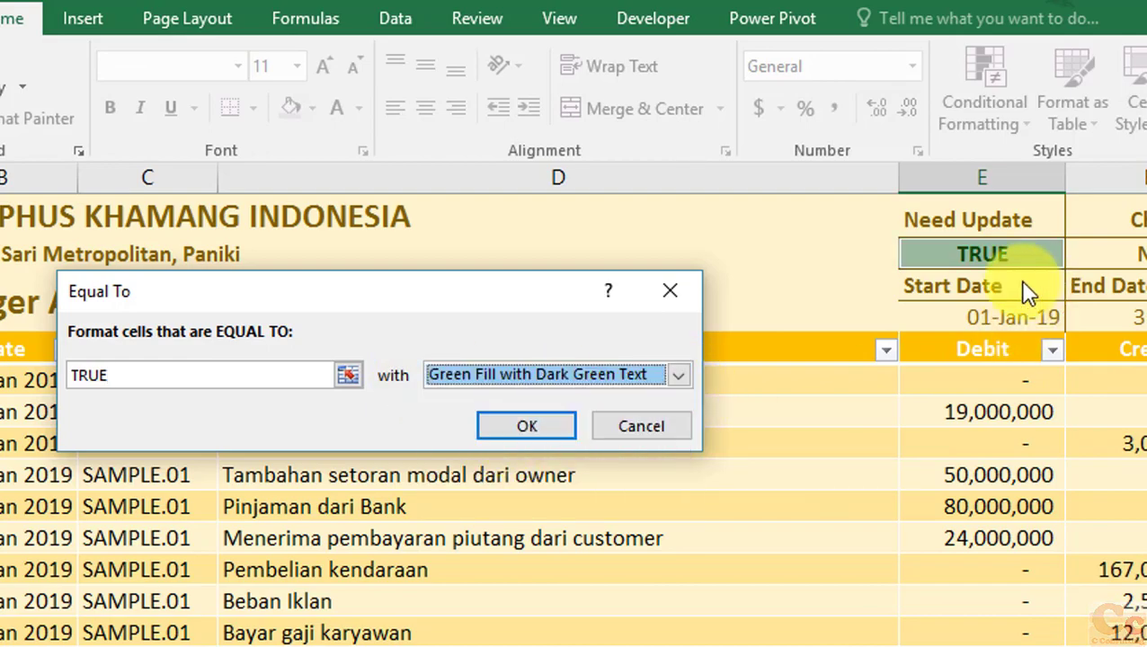
click(544, 430)
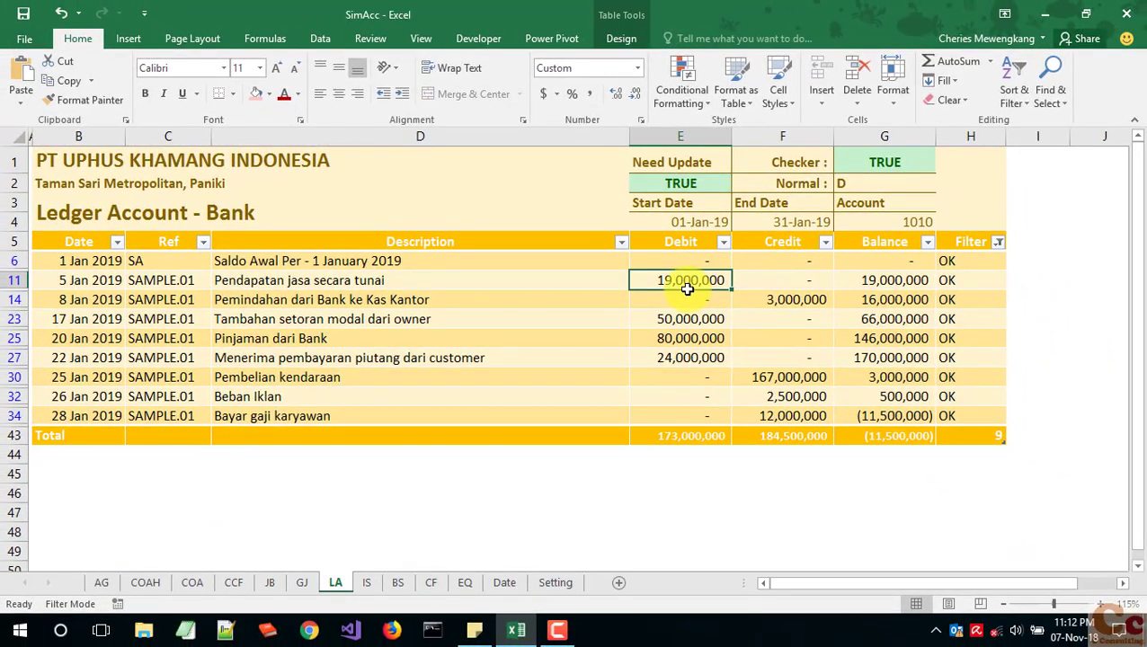
Step: Collapse the ribbon and set the End Date to 28-Feb-19
key(ctrl+F1)
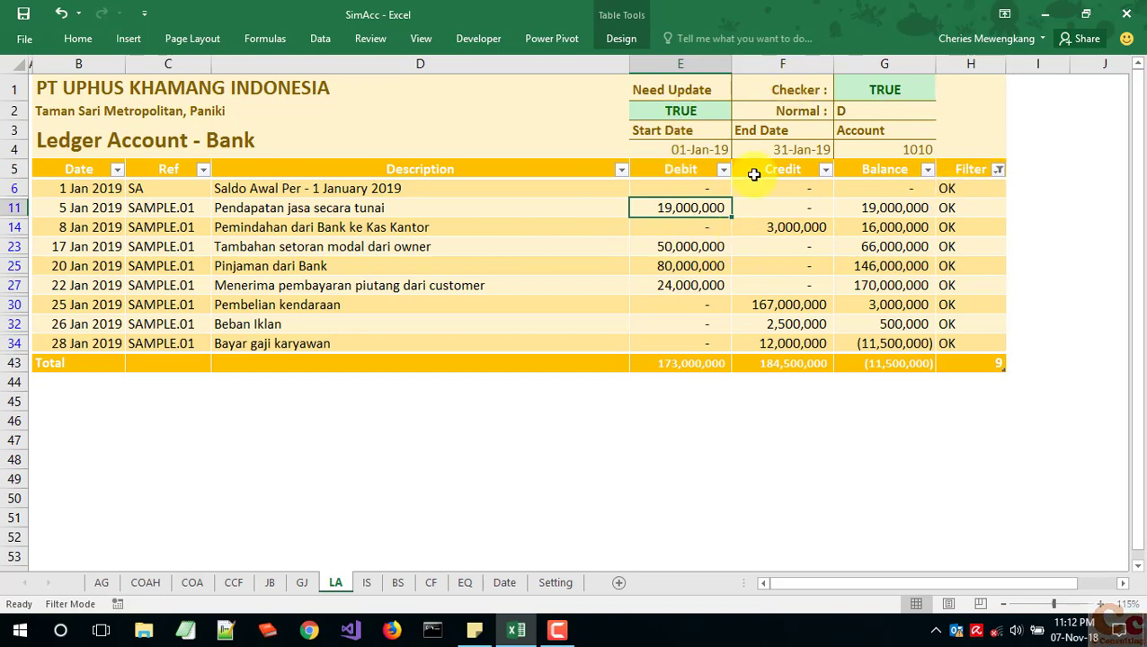
click(799, 151)
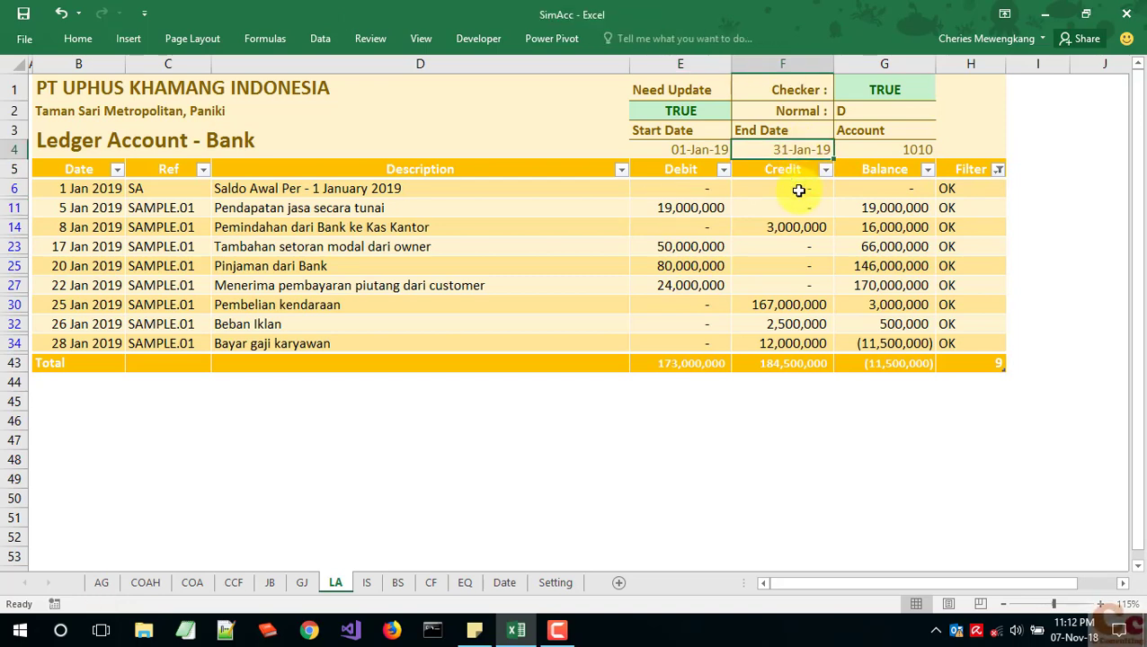
text(28FEB2019)
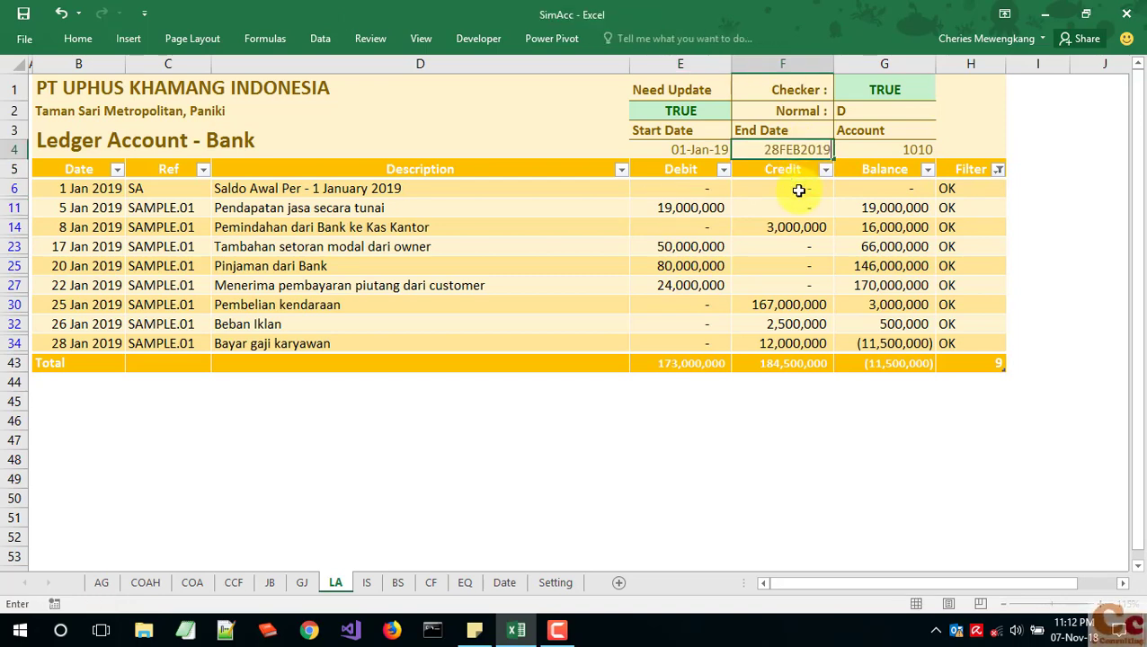
key(Return)
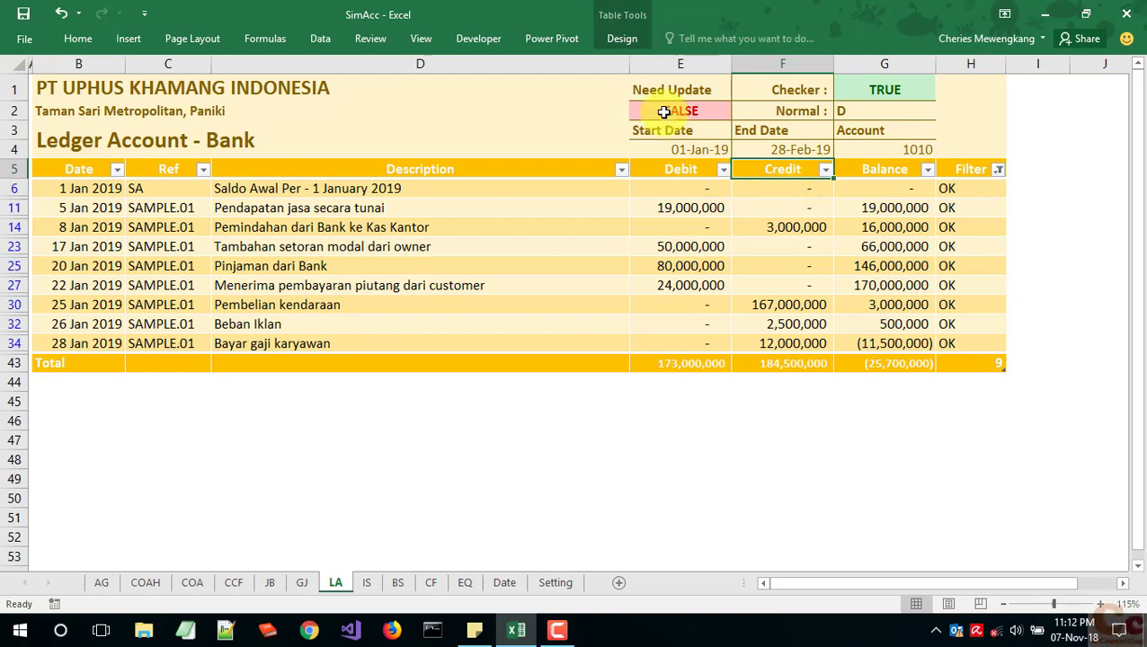
Step: Reapply the OK filter so 11 rows including February show and Need Update reads TRUE
click(998, 169)
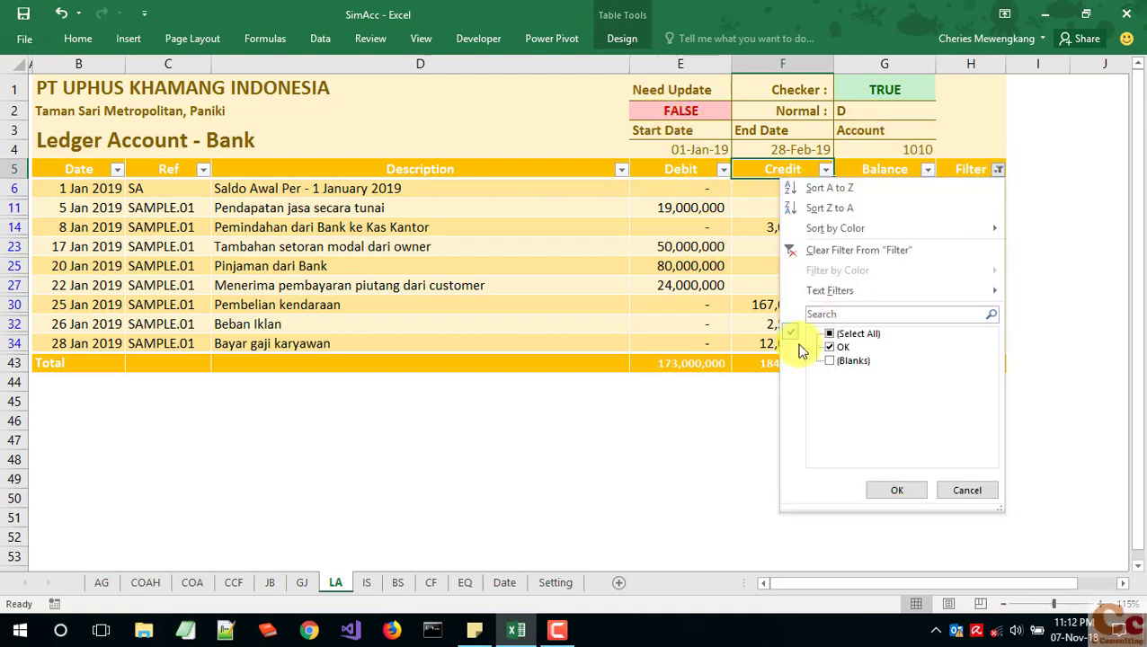
key(Return)
click(596, 397)
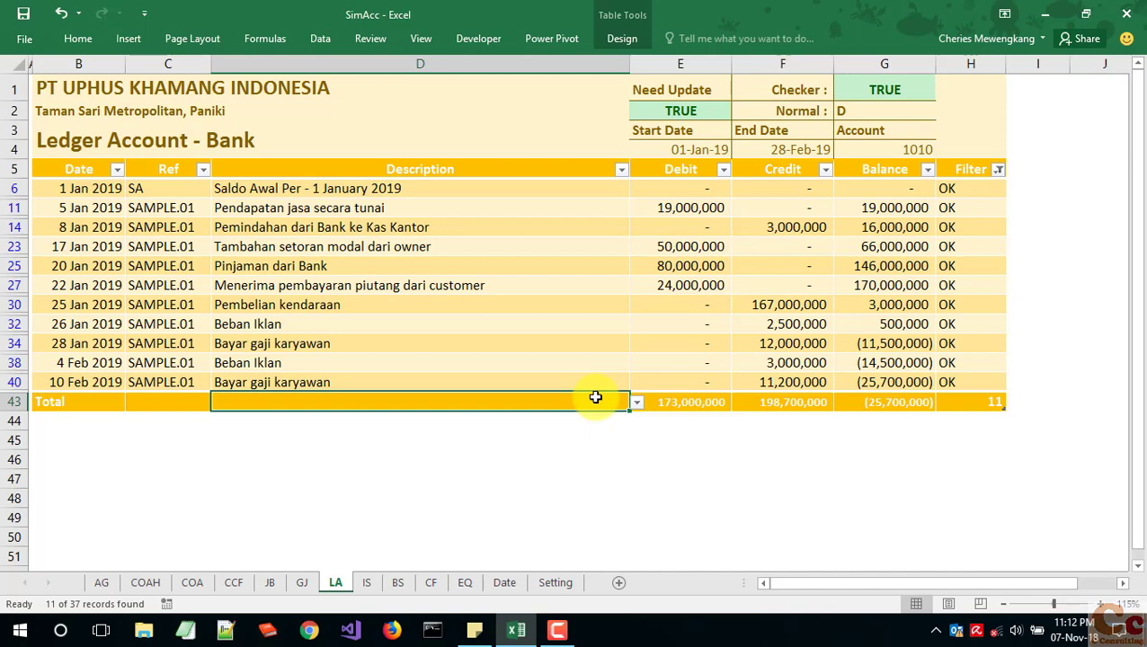